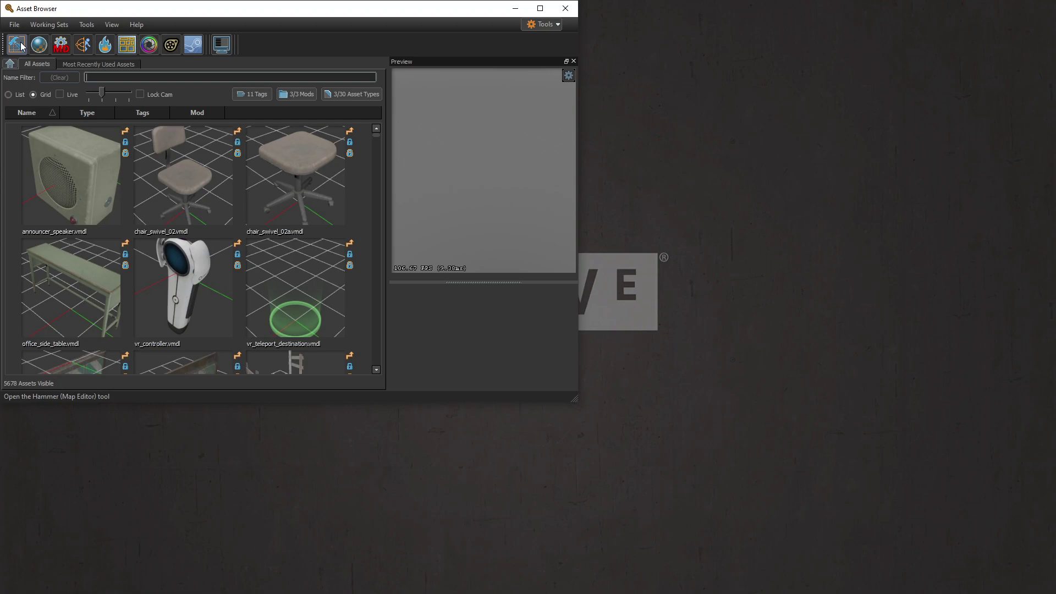
Step: Launch the Hammer map editor from the Asset Browser and maximize its window
click(17, 44)
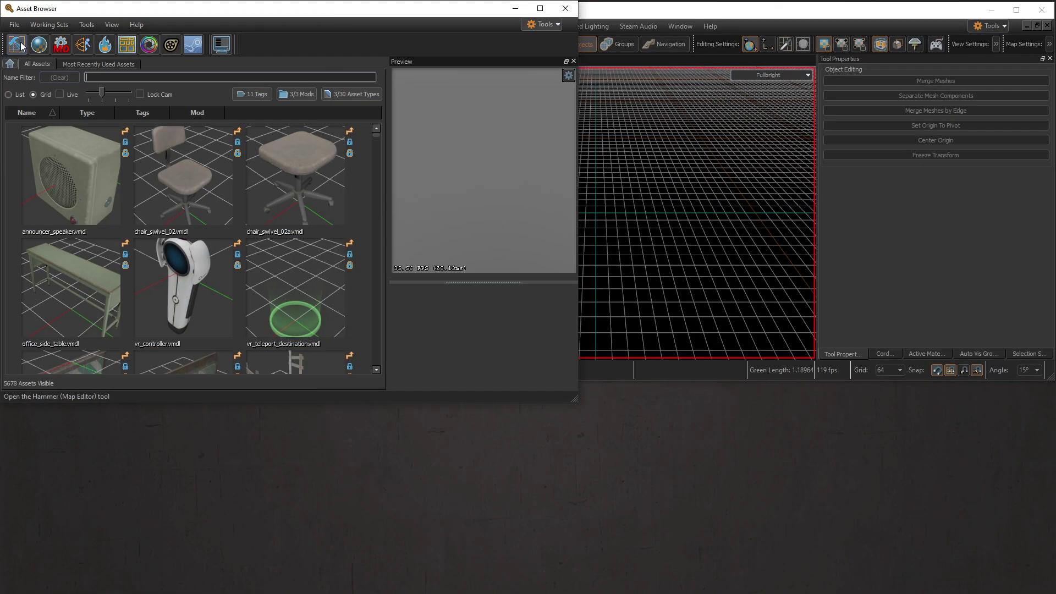
click(1016, 9)
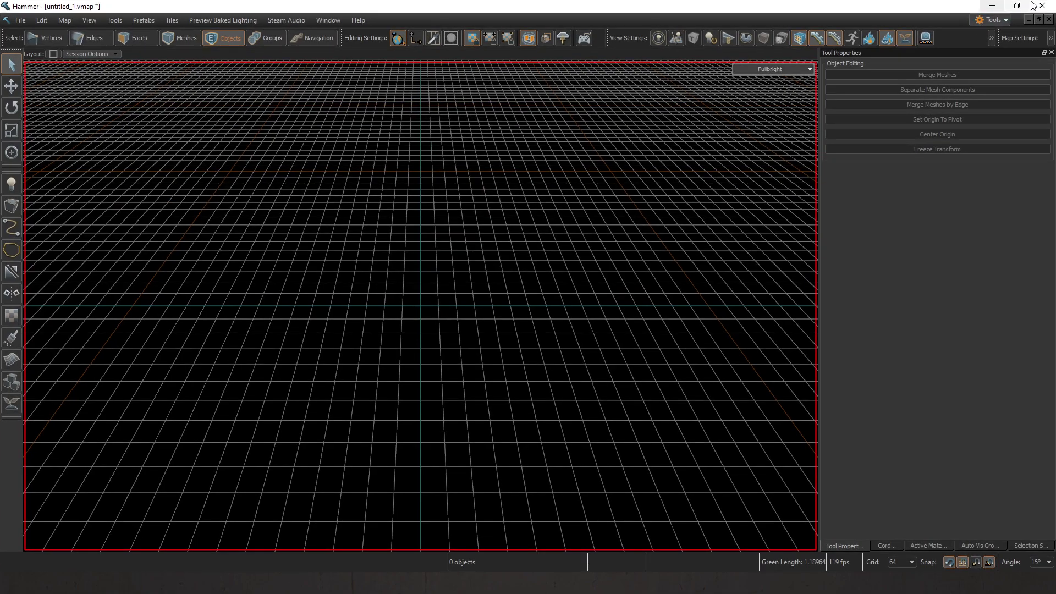
Step: Browse the VMAP files available to open in the Half-Life Alyx content/hlvr/maps/release folder
click(21, 21)
click(43, 55)
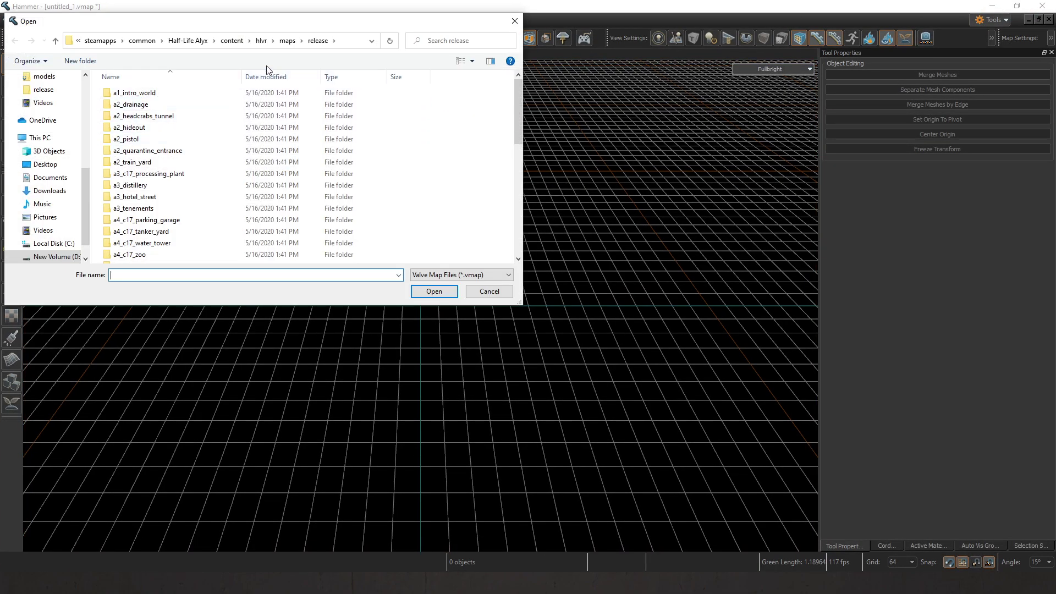
click(186, 41)
double_click(137, 94)
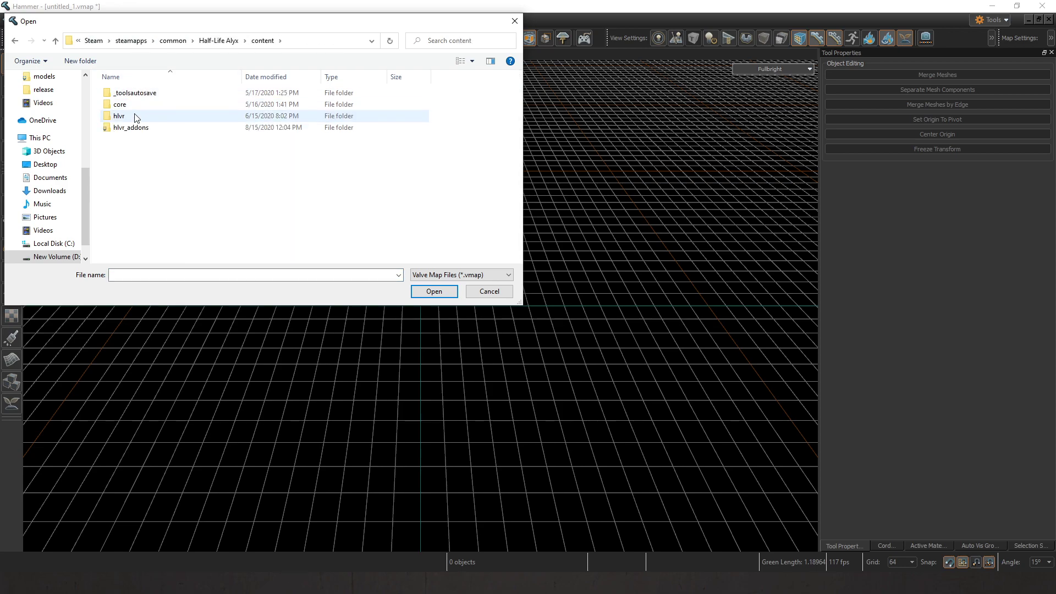
click(129, 109)
double_click(147, 105)
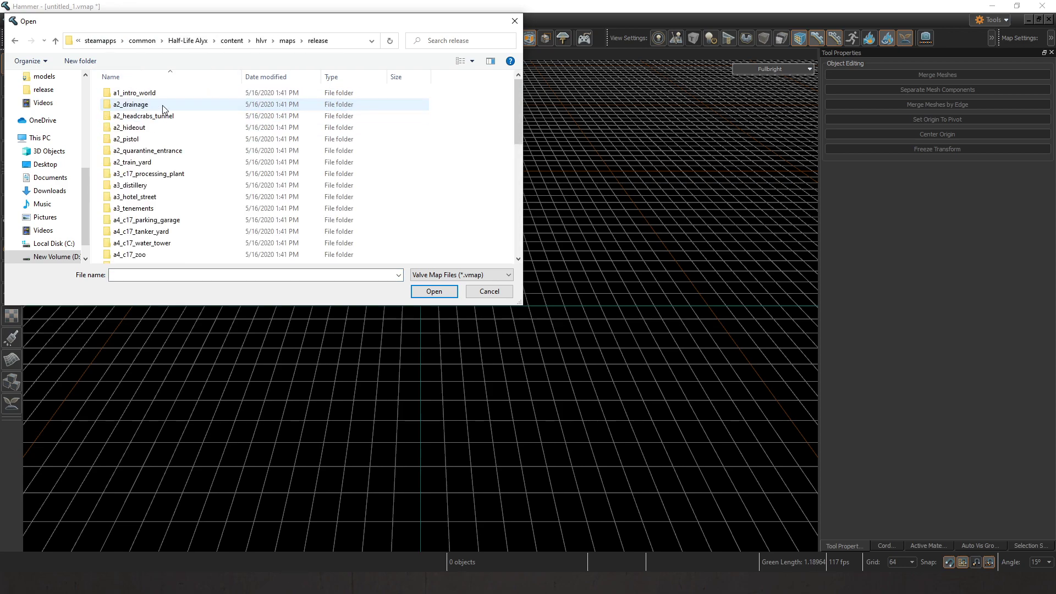
scroll(216, 118, down, 7)
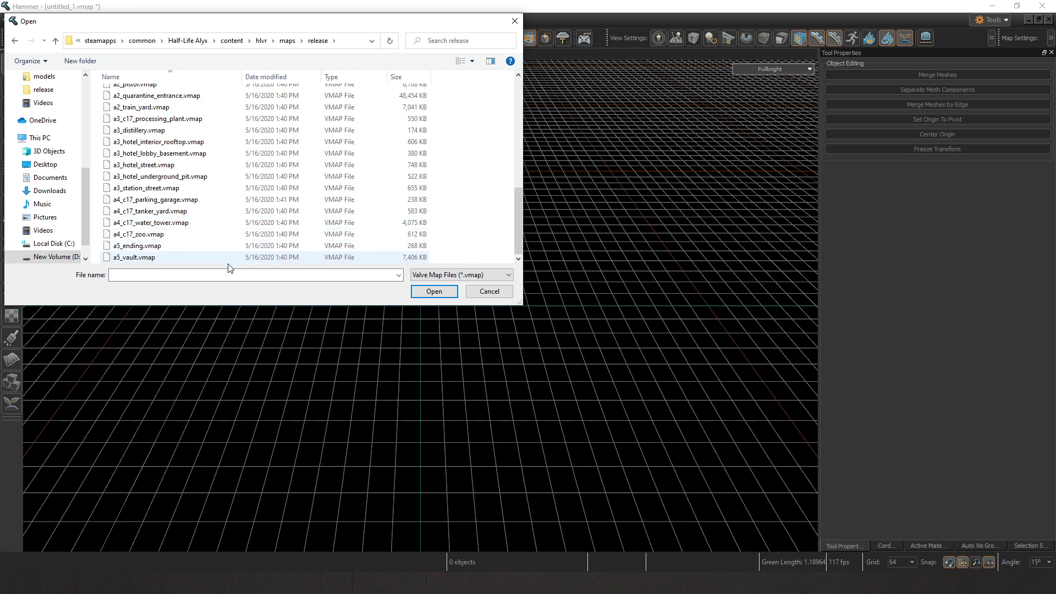
scroll(217, 253, up, 3)
scroll(164, 181, down, 3)
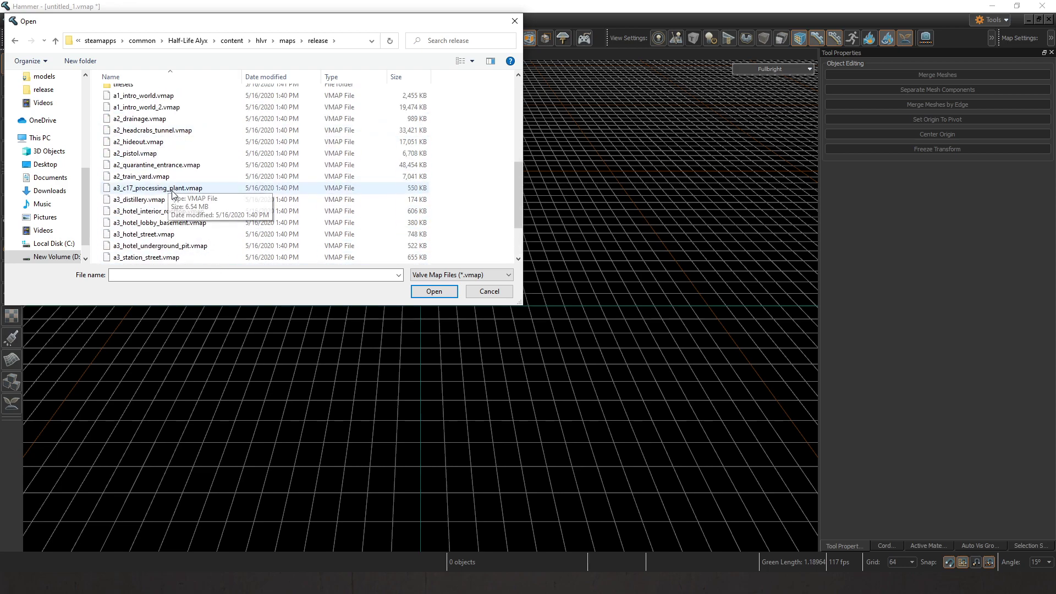
scroll(165, 209, up, 5)
scroll(207, 166, down, 6)
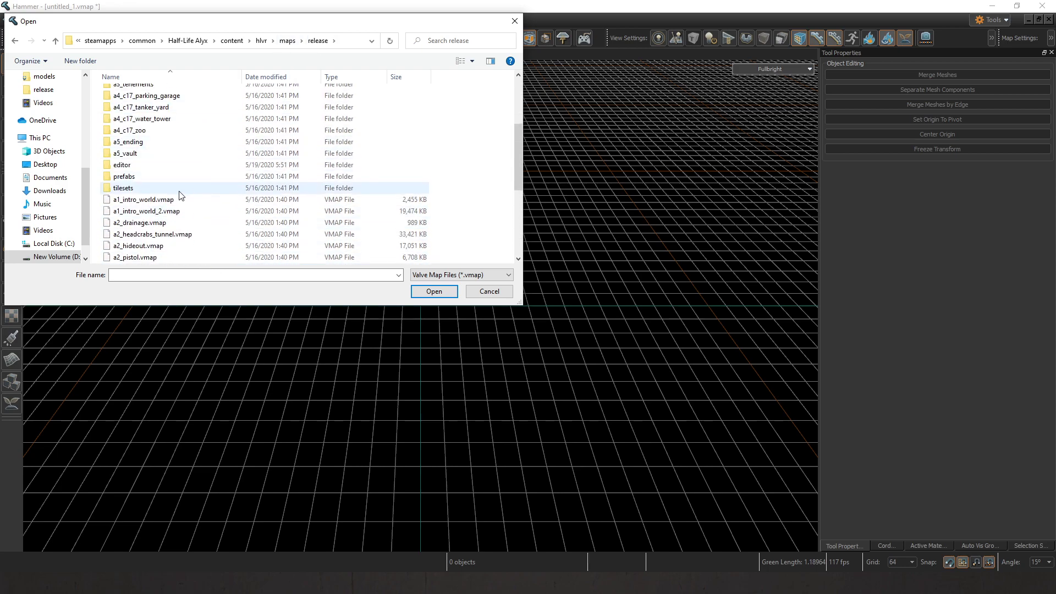
scroll(233, 159, up, 3)
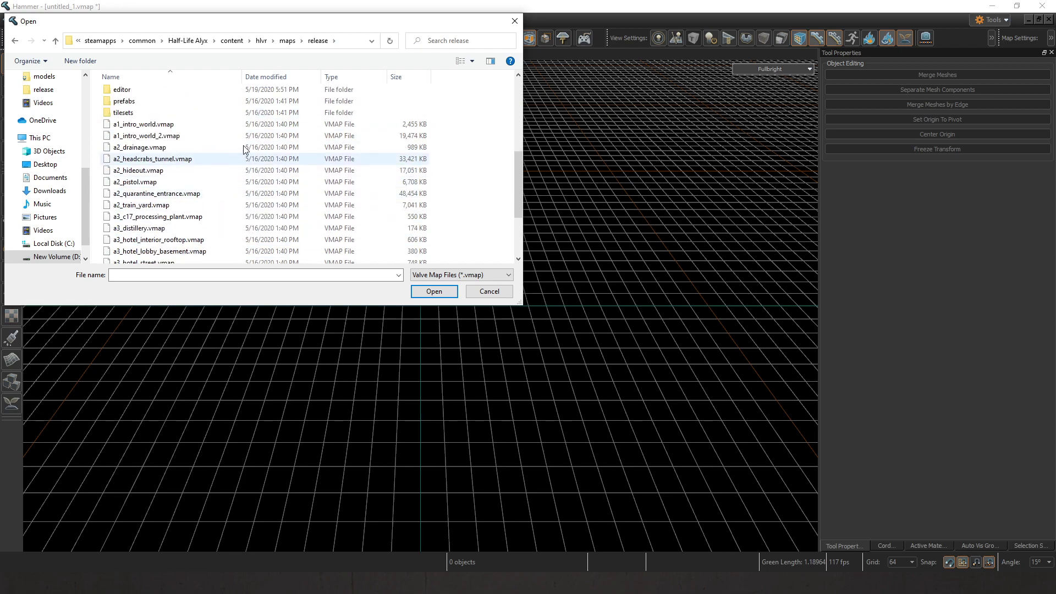
Step: Look through the example maps in the maps/workshop_examples folder and close the file browser without opening anything
click(287, 41)
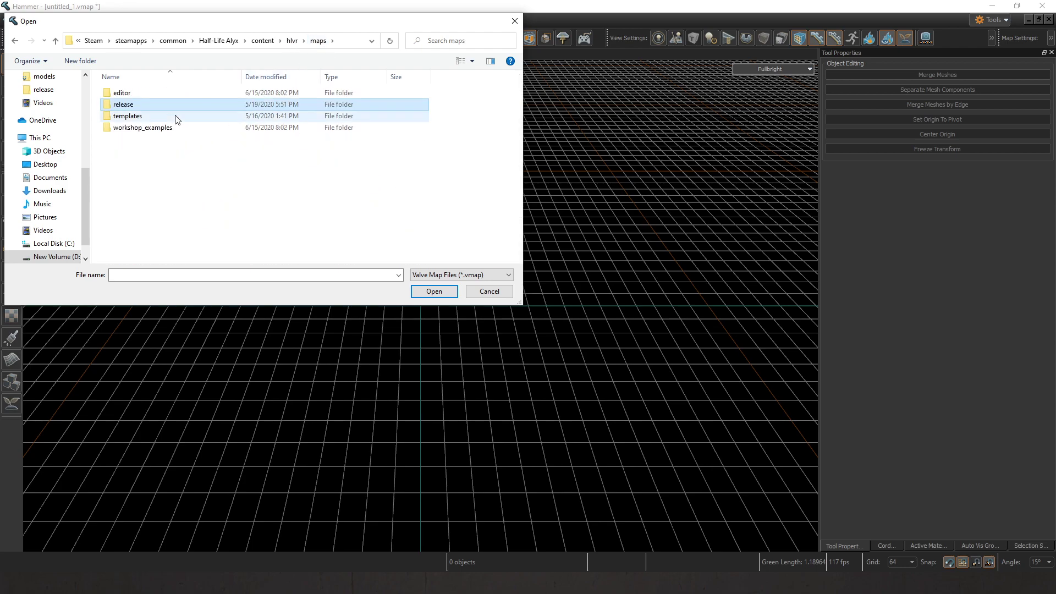
double_click(143, 128)
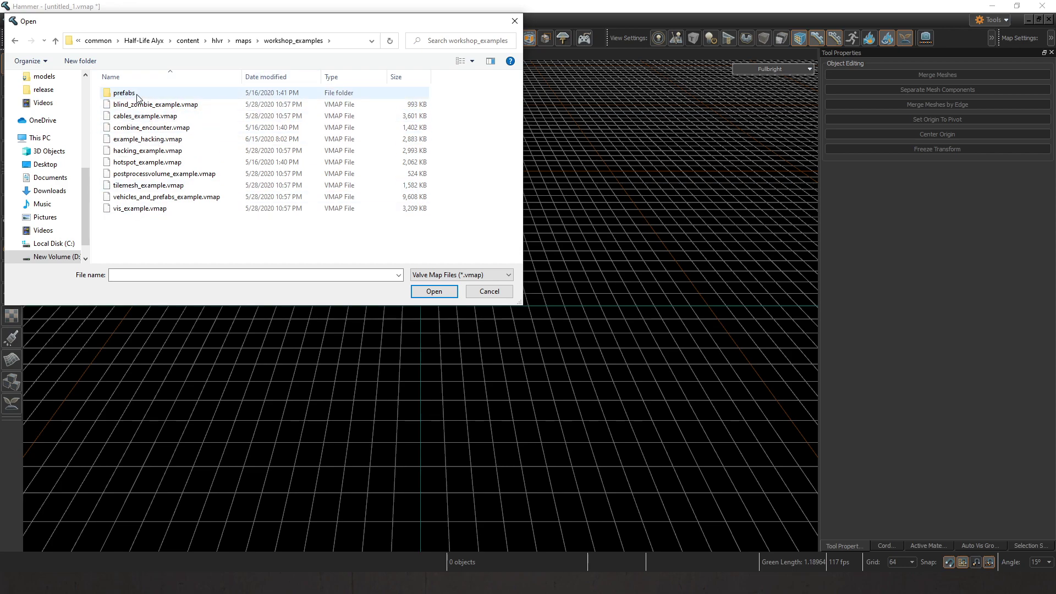
click(515, 21)
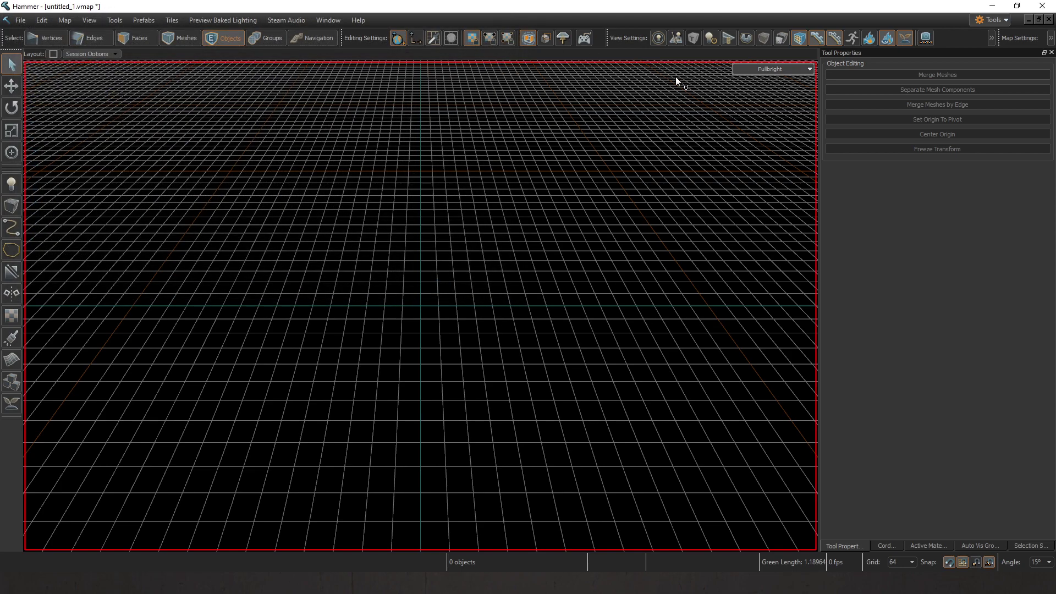
Step: Minimize the untitled map and maximize the a1_intro_world.vmap map window
click(1028, 20)
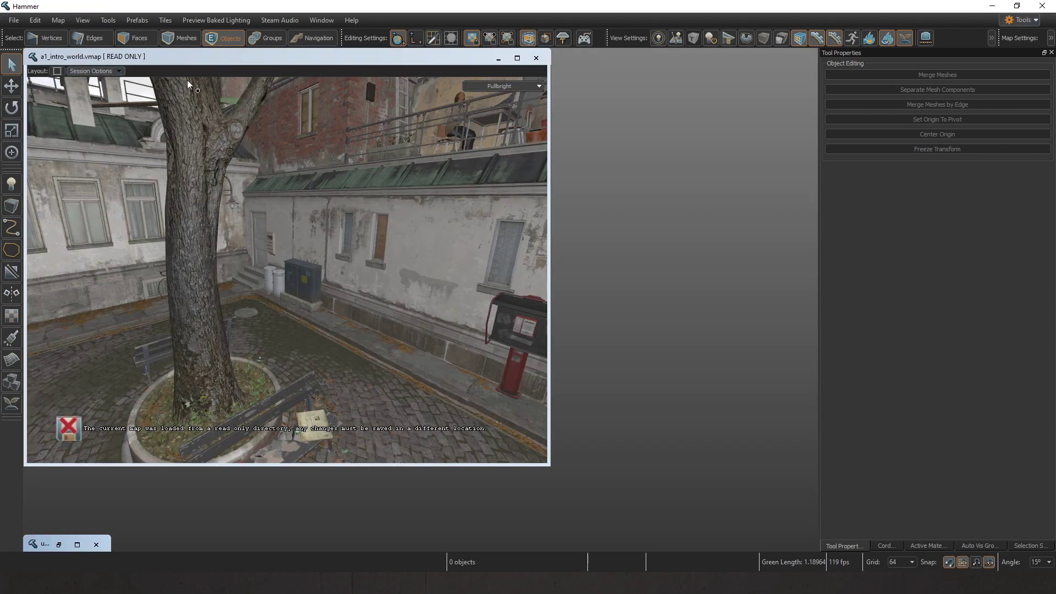
click(517, 58)
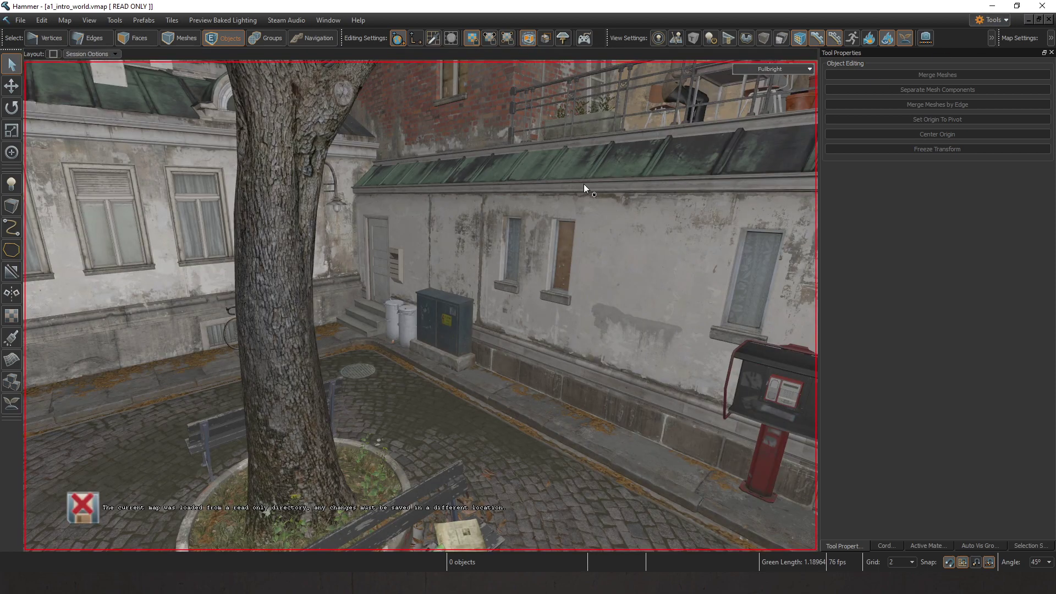
Step: Fly through the 3D view of a1_intro_world to examine the courtyard, rooftops and cobbled street
key(z)
key(s)
key(w)
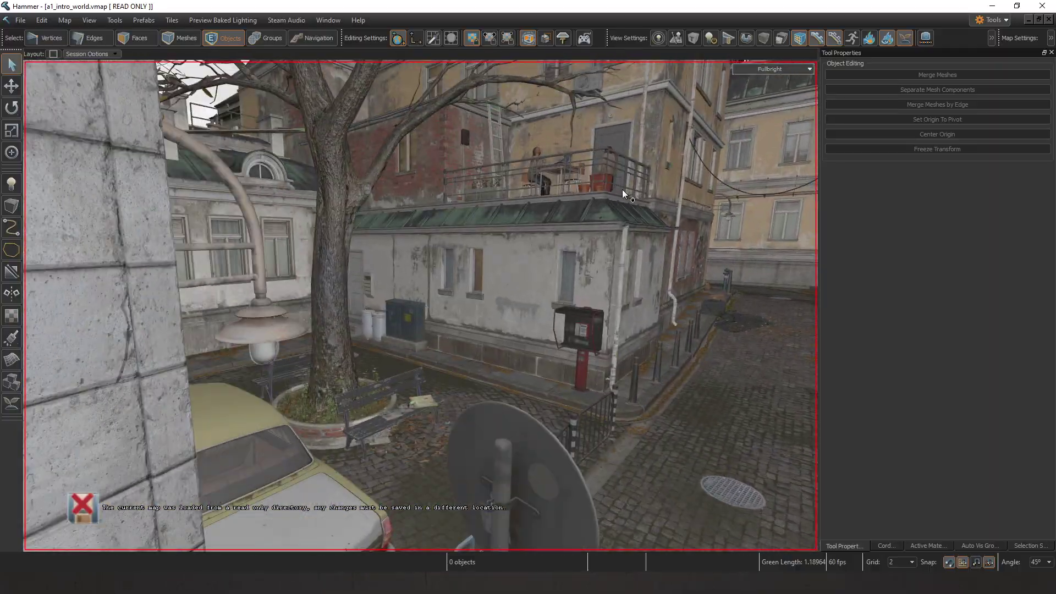
key(w)
key(w)
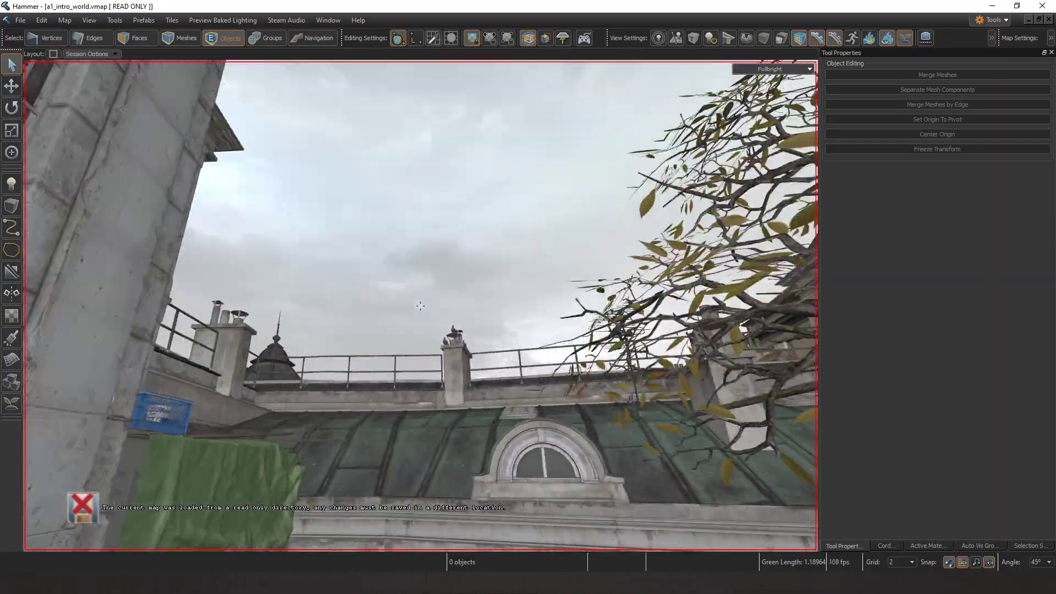
key(s)
key(w)
key(w)
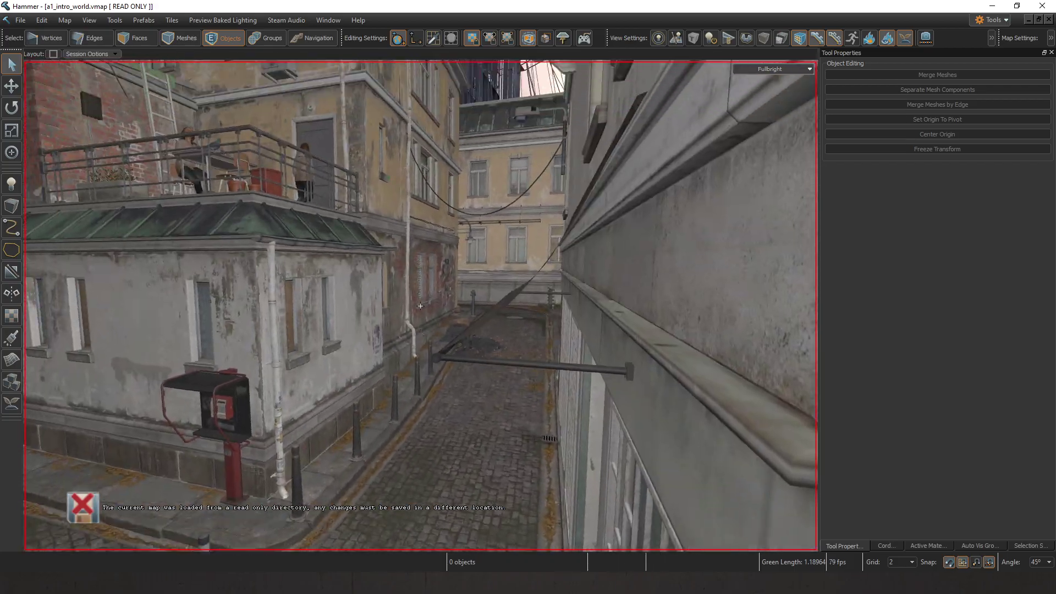
key(s)
key(w)
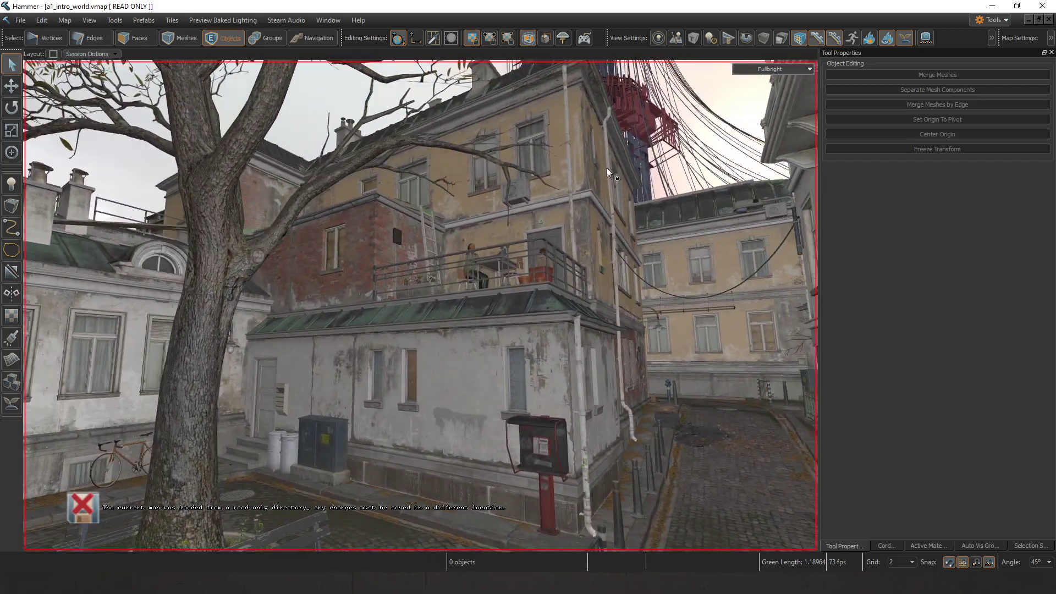
key(z)
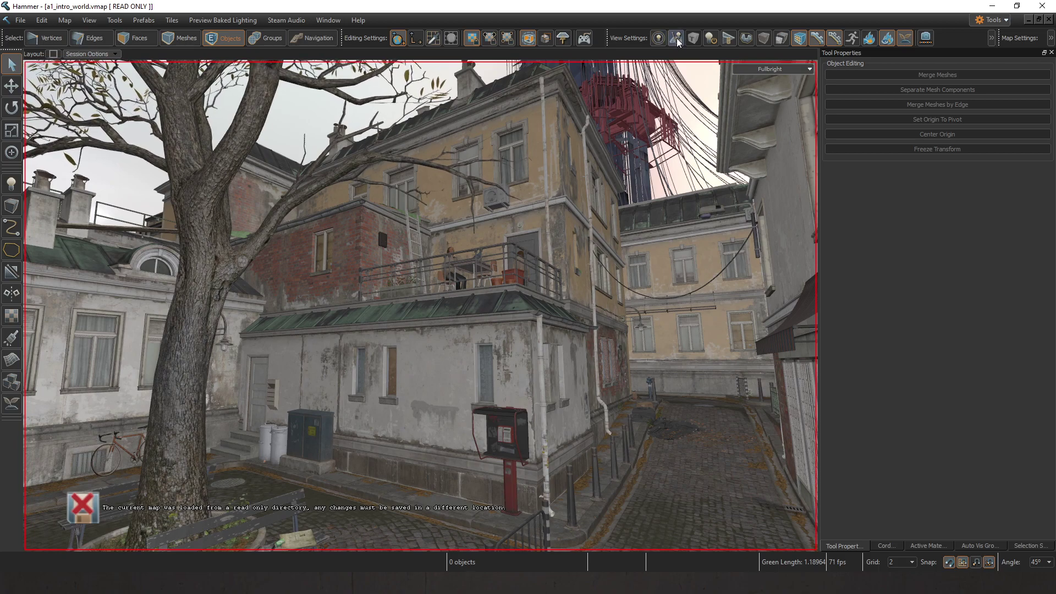
Step: Turn on the entity helper objects in the 3D view, and toggle the white volume outlines on and off
click(677, 40)
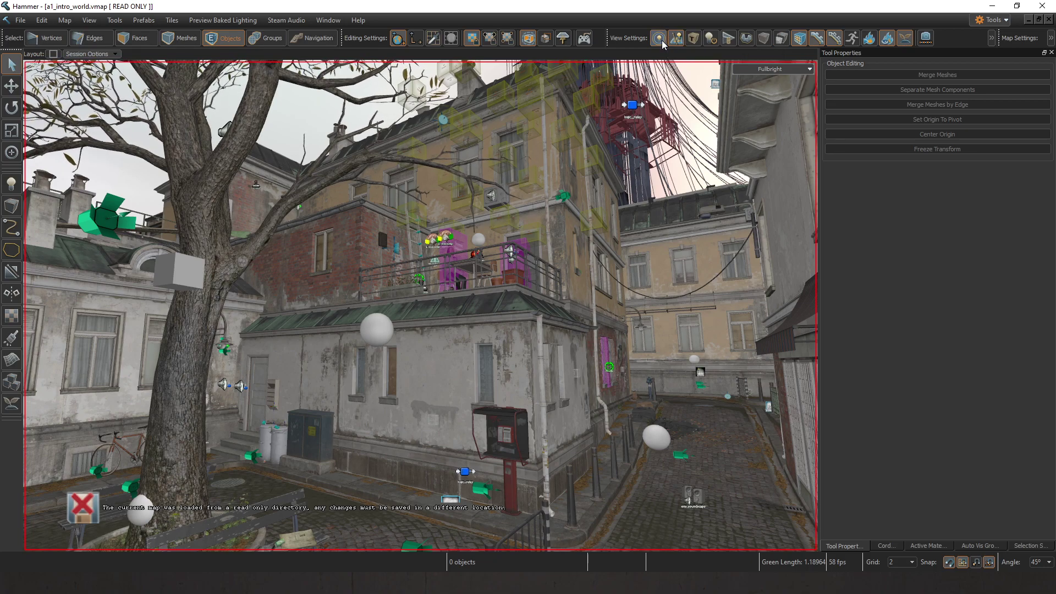
click(662, 41)
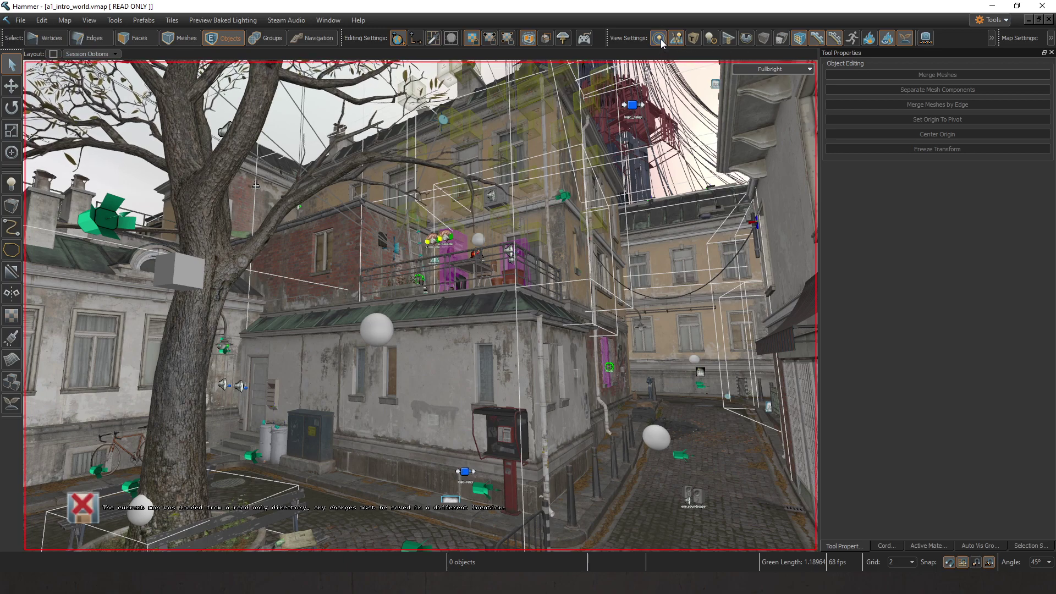
click(662, 42)
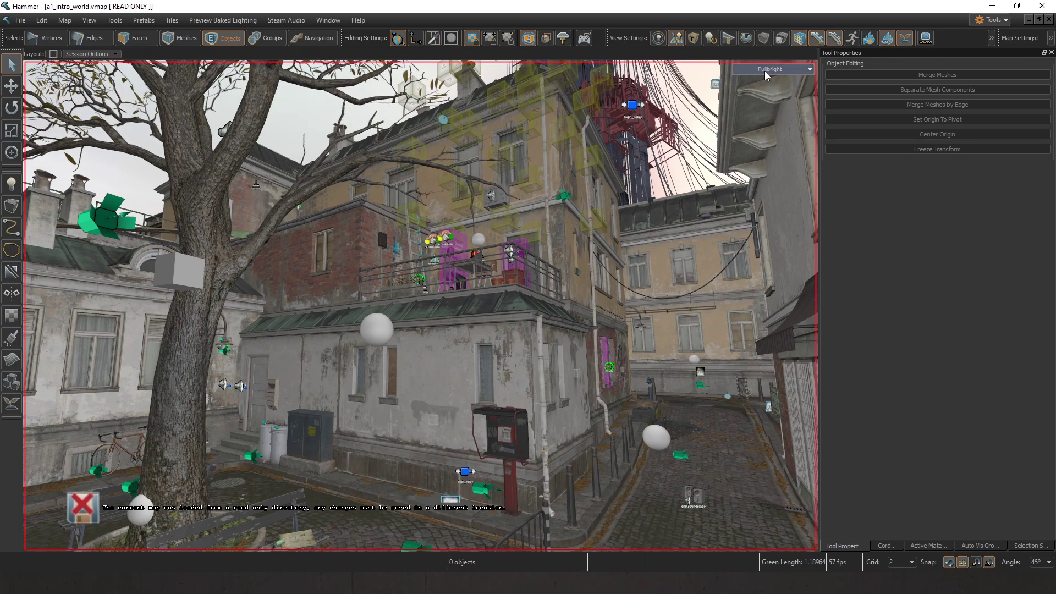
Step: Fly along the street among the entity helpers and examine the whole map in the 2D Top (x/y) view
key(z)
key(w)
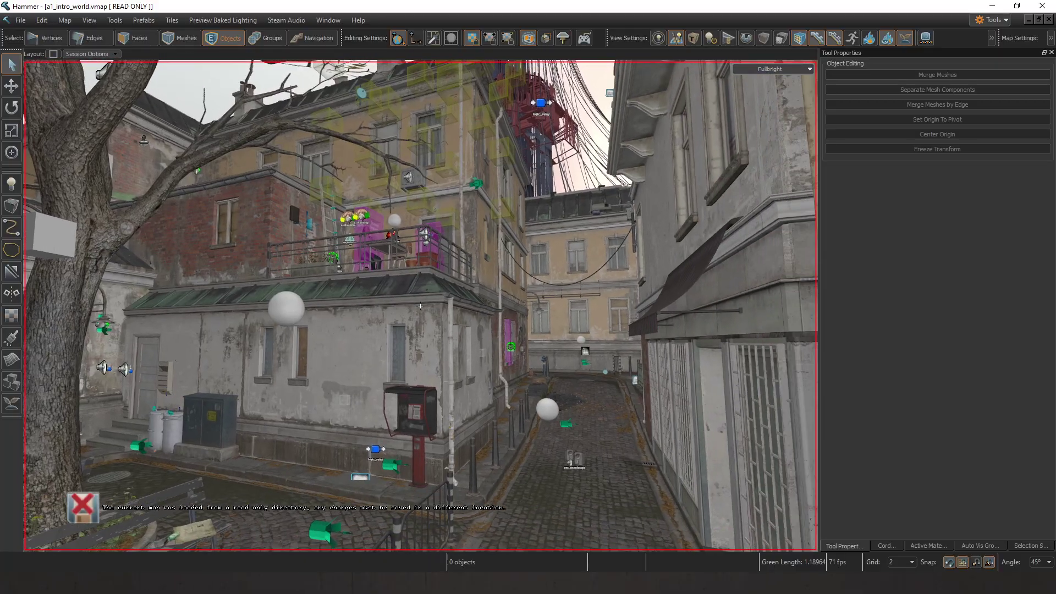
key(w)
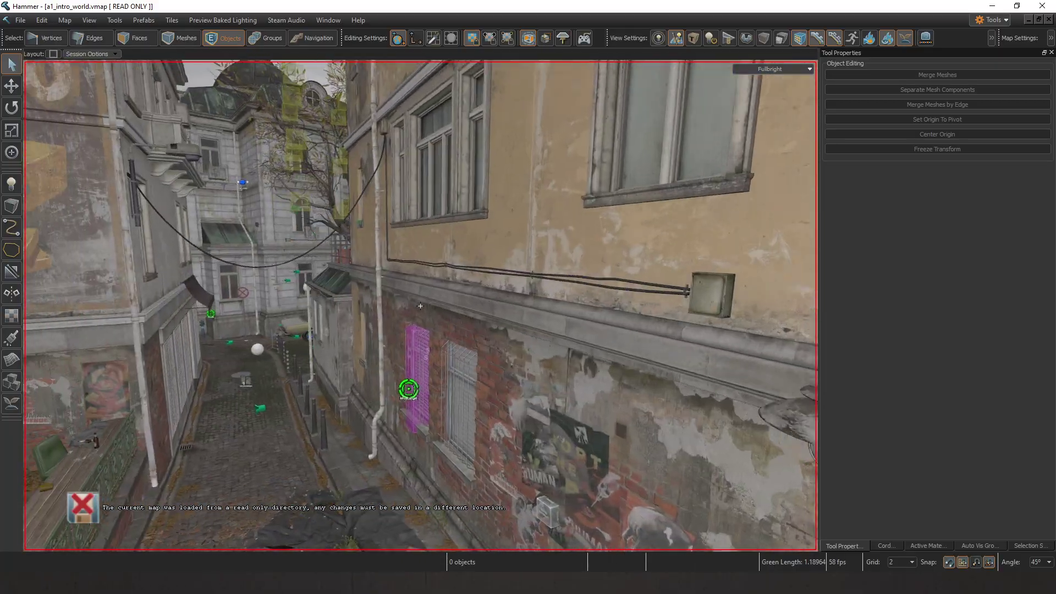
key(z)
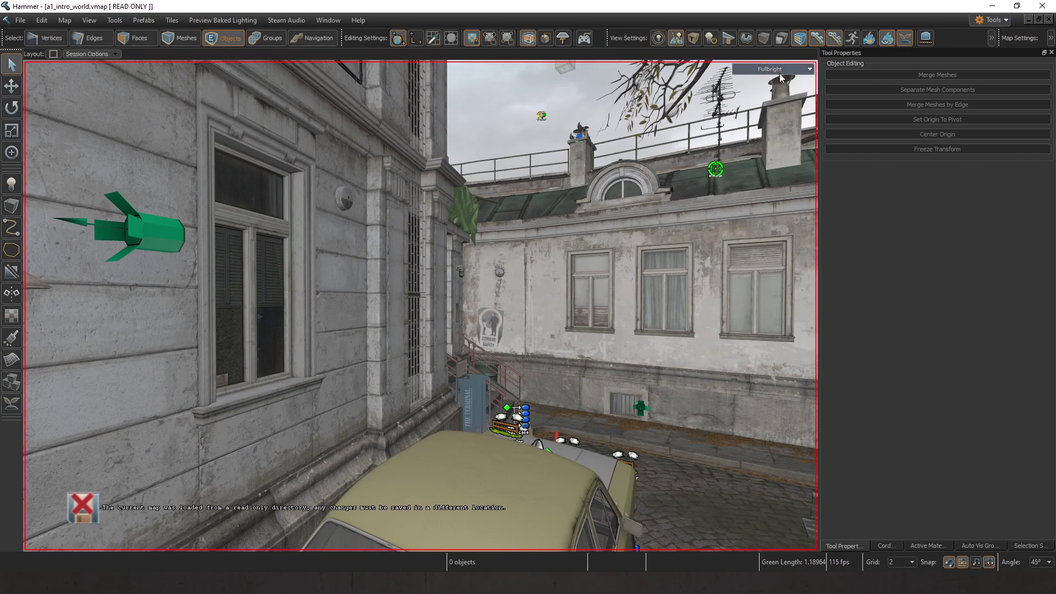
click(781, 70)
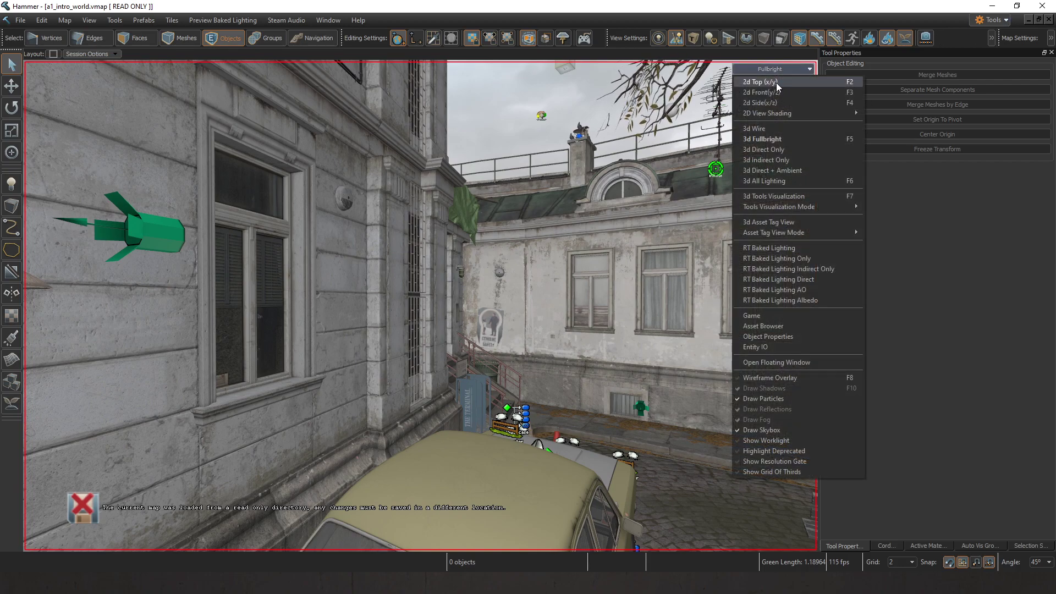
click(776, 82)
scroll(612, 188, down, 4)
scroll(528, 255, up, 3)
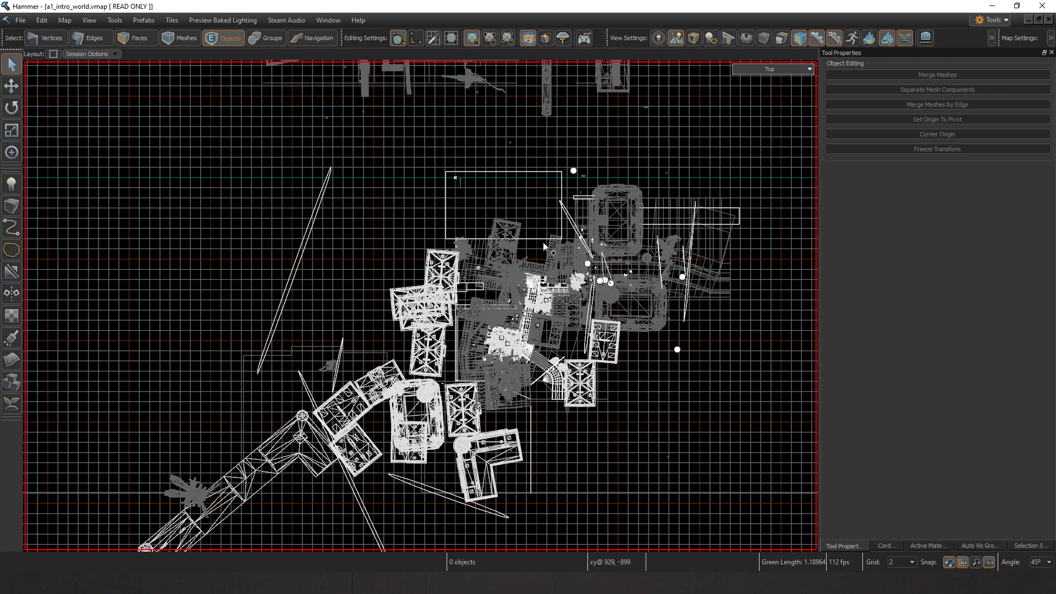
Step: Examine the map layout in the 2D Front (y/z) and 2D Side (x/z) views
click(760, 68)
click(767, 93)
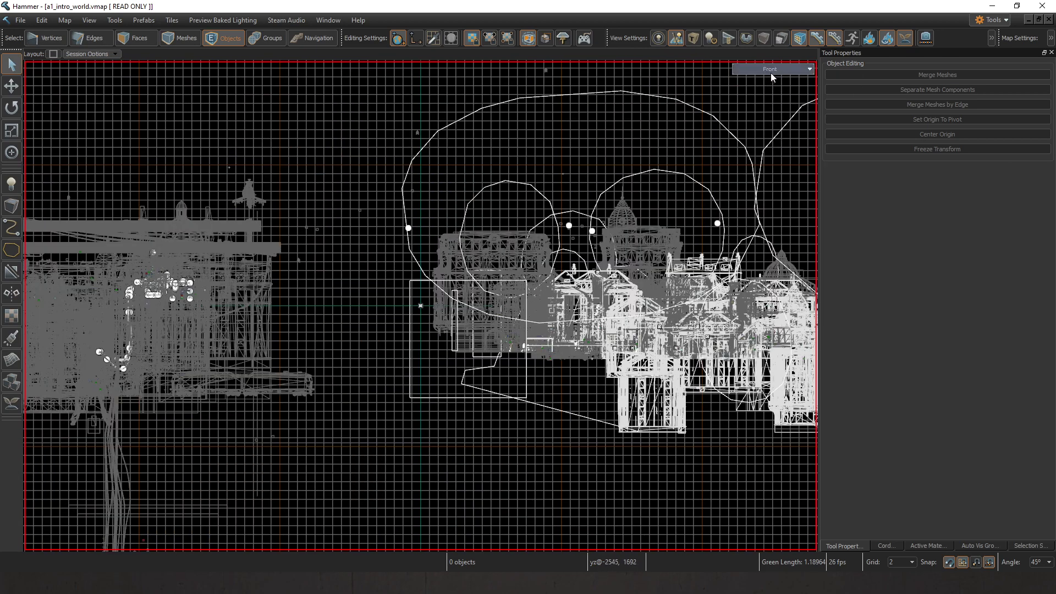
scroll(389, 209, down, 5)
scroll(622, 200, up, 4)
click(768, 72)
click(771, 103)
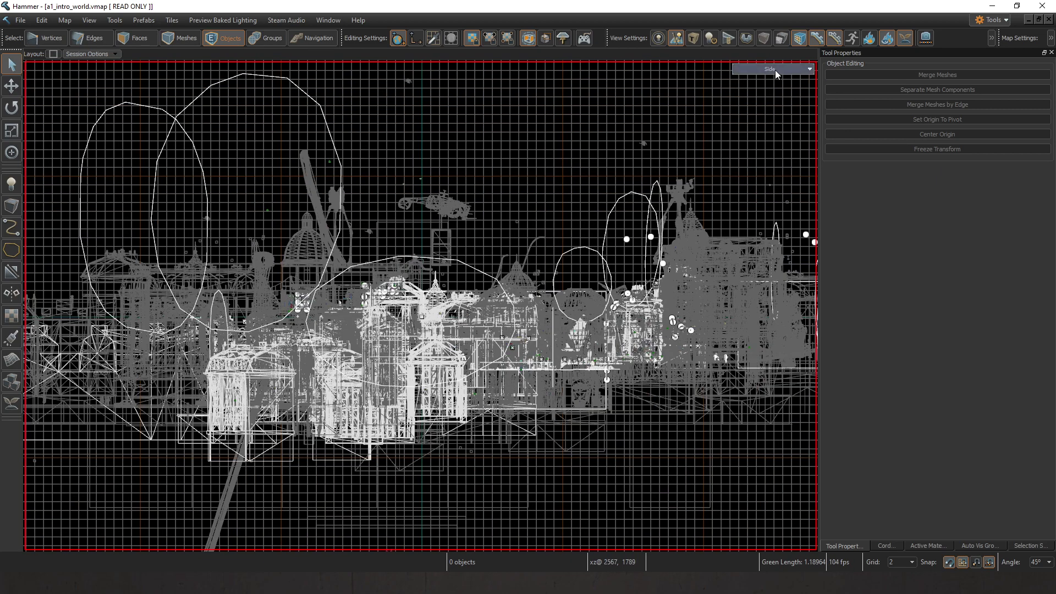
Step: Return the viewport to 3D Fullbright, switch it to 3D All Lighting, and examine the lit courtyard
click(774, 70)
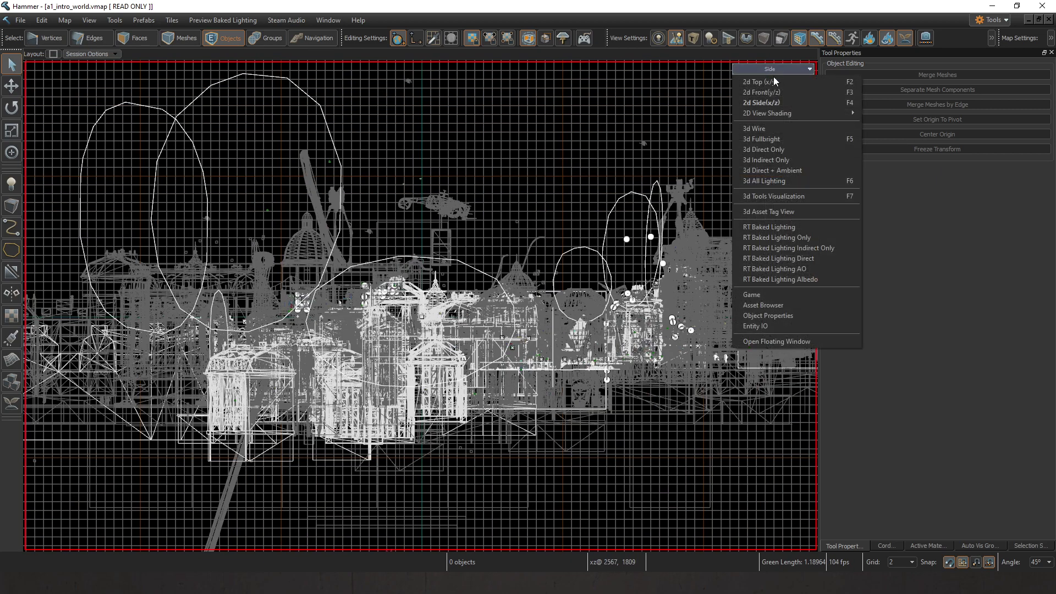
click(774, 139)
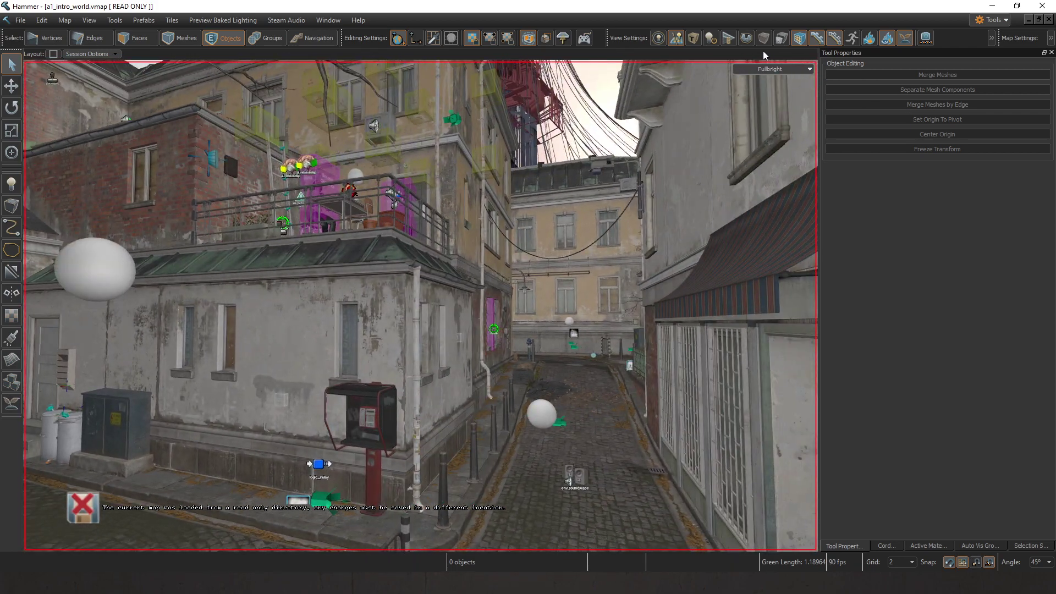
click(804, 68)
click(778, 182)
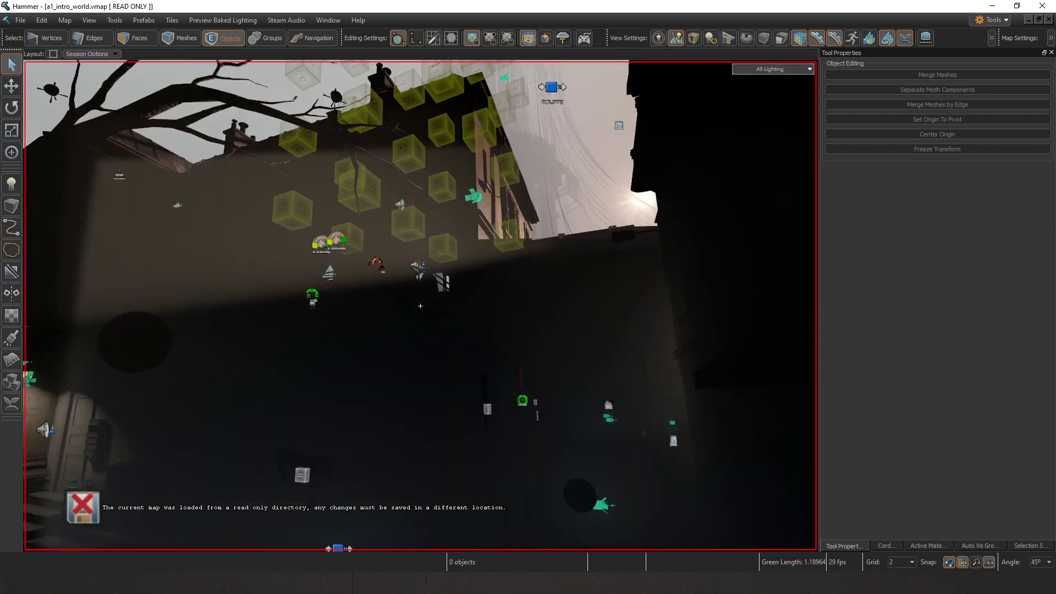
key(w)
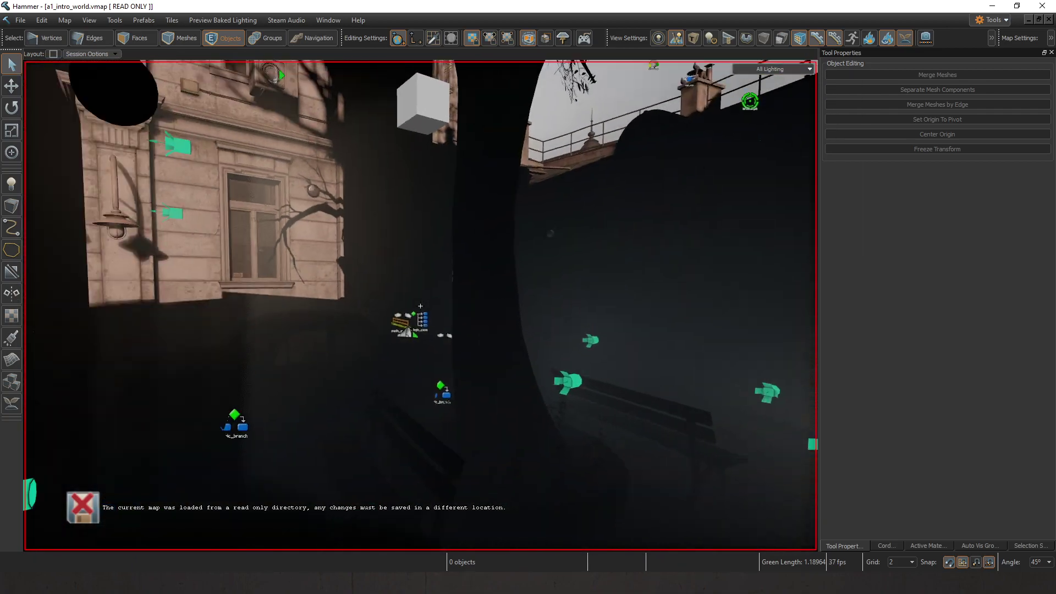
key(w)
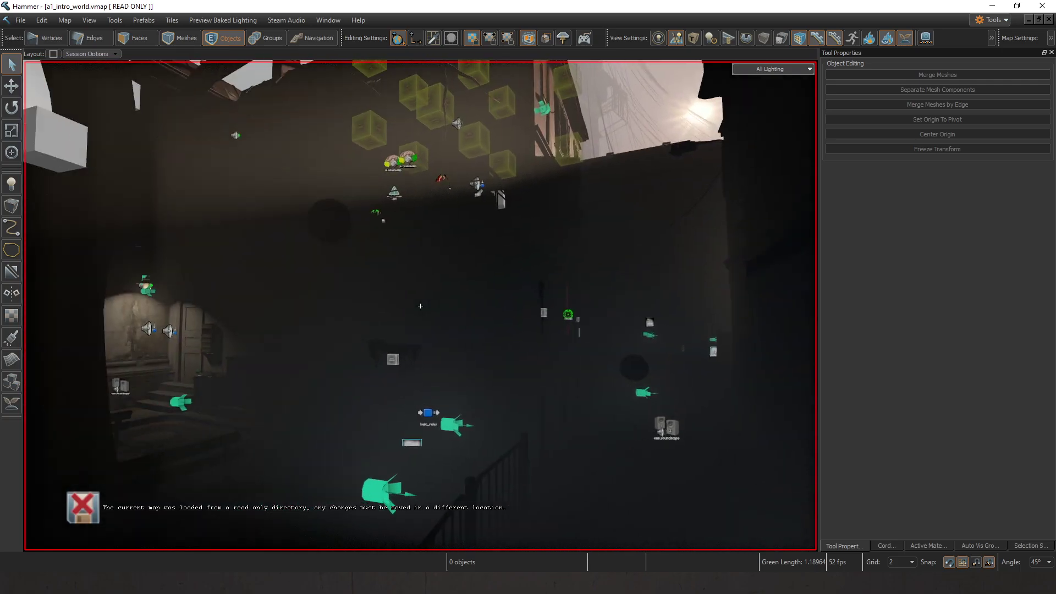
key(z)
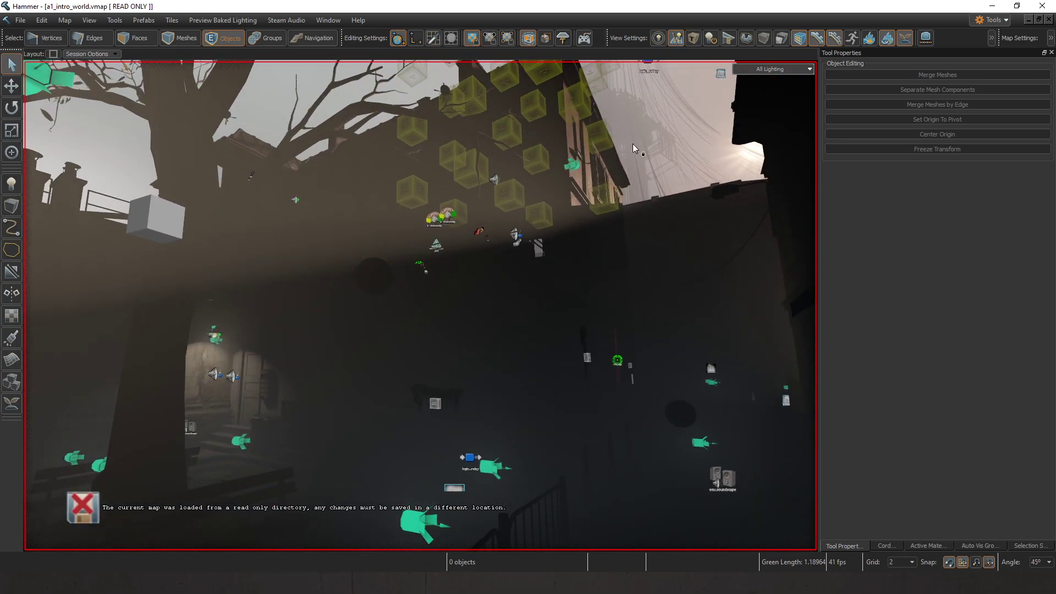
Step: Fly from the courtyard past the building facades to the rooftops and examine the city under full lighting
key(z)
key(w)
key(w)
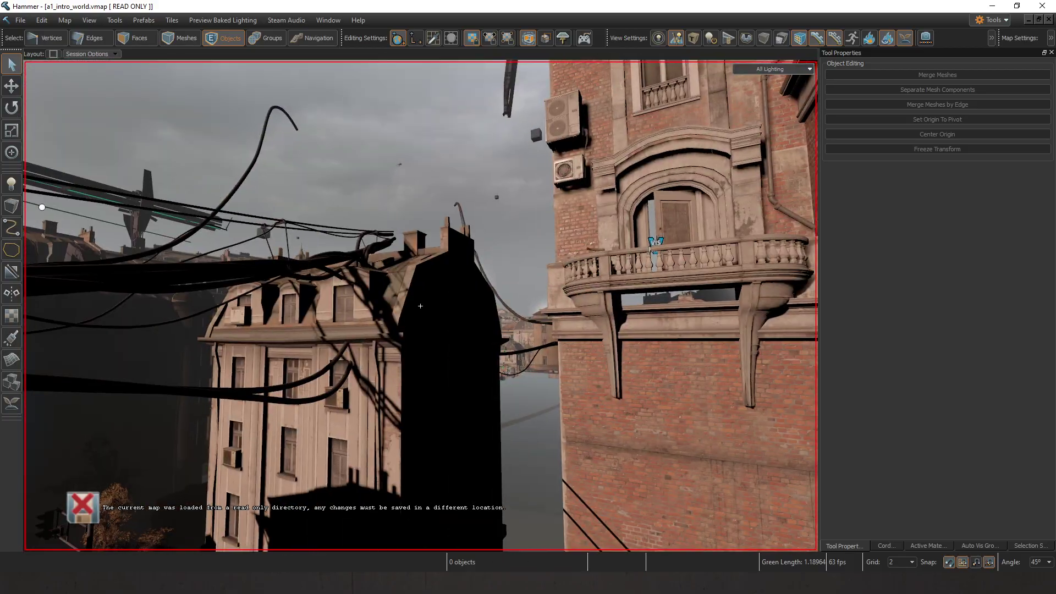
key(w)
key(w)
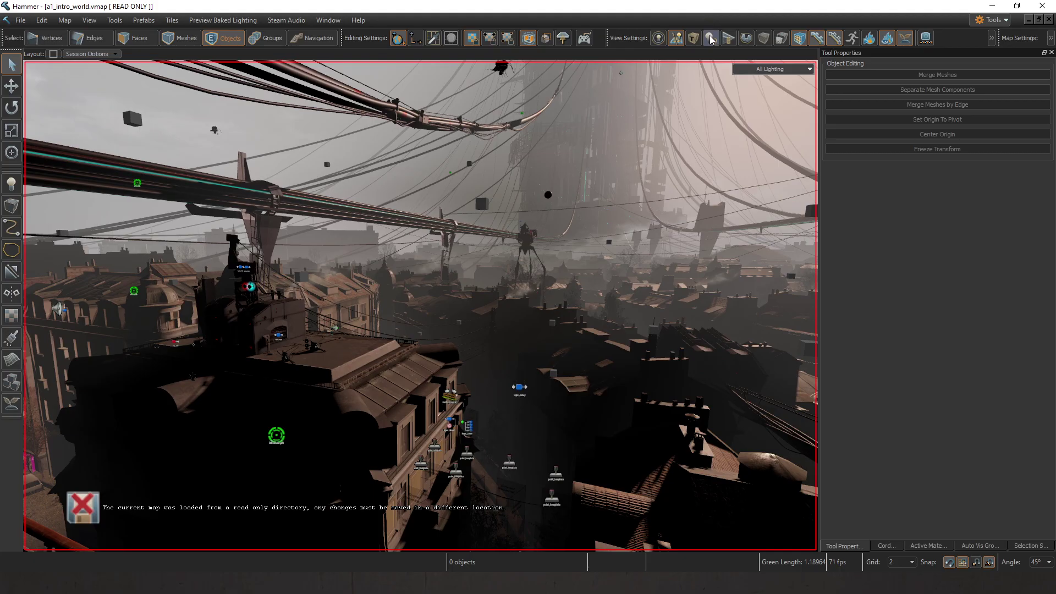
key(w)
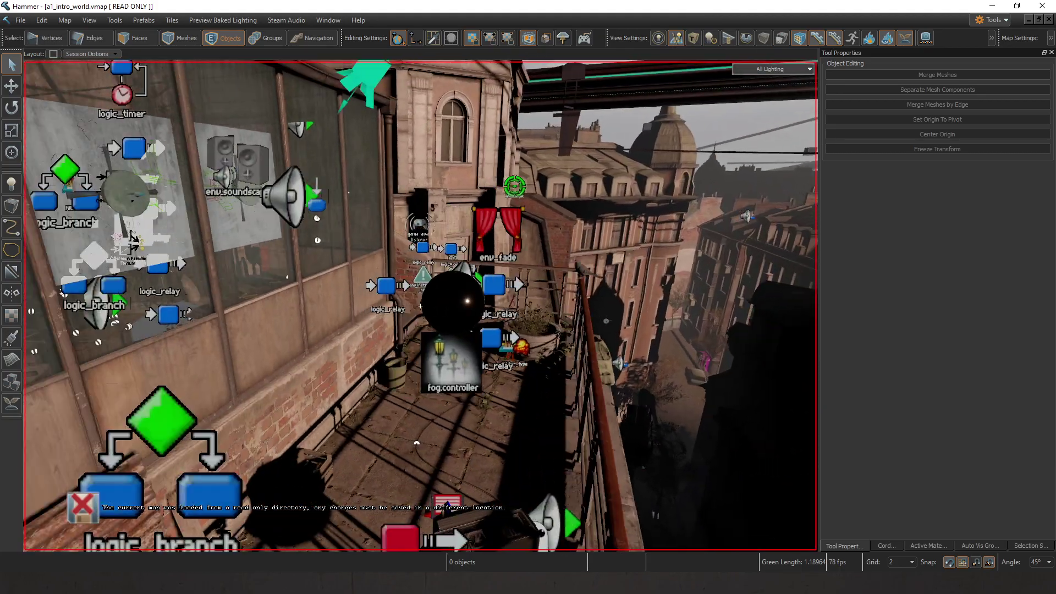
Step: Examine the lit rooftops and street beyond the balcony railing with the entity helpers hidden
key(w)
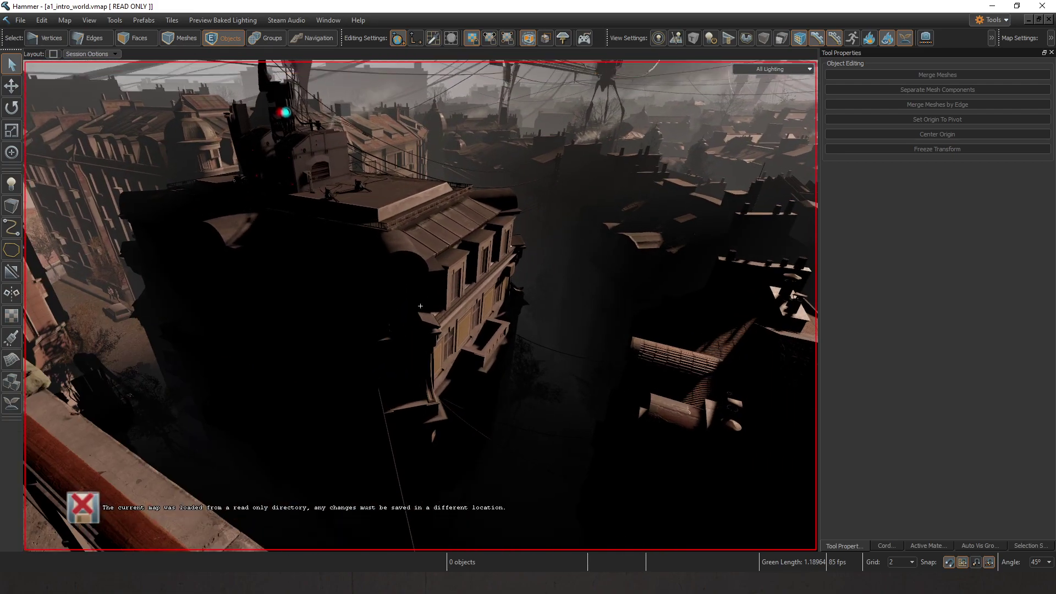
key(z)
key(s)
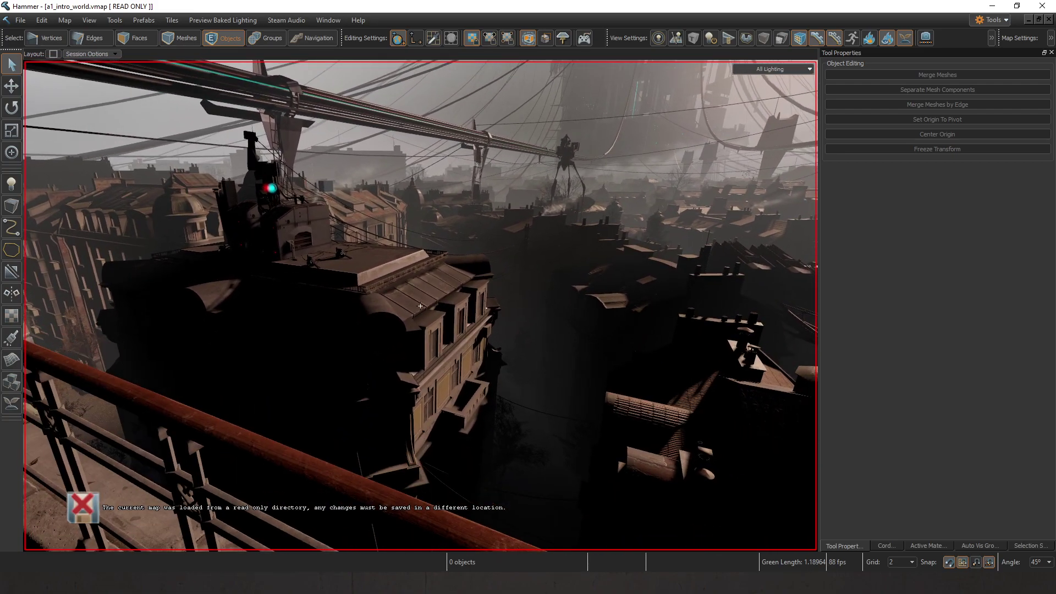
key(w)
key(s)
key(z)
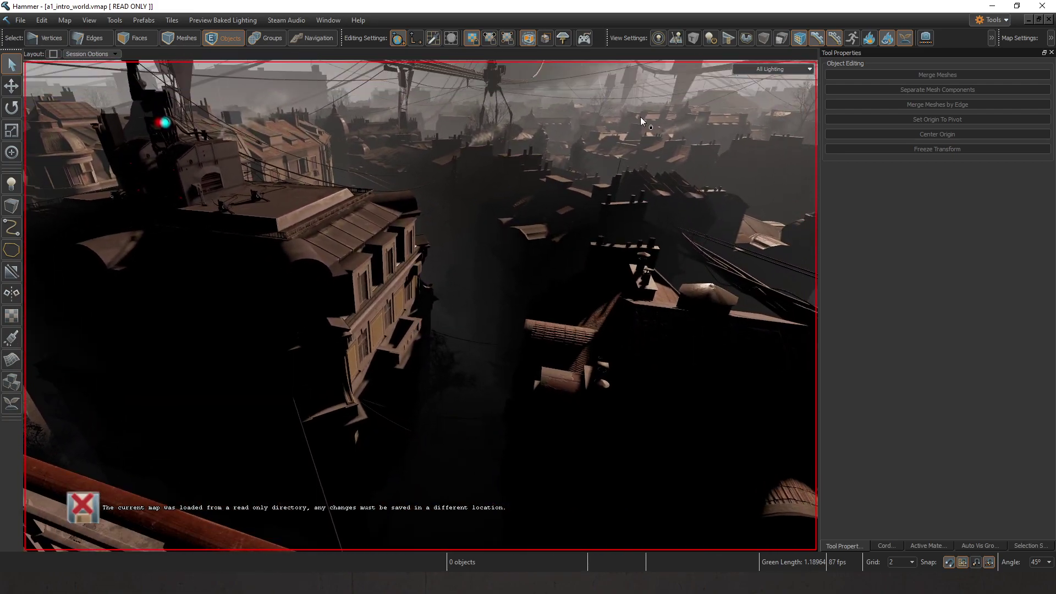
Step: Switch the 3D viewport back and forth between Fullbright and All Lighting to compare the rooftops, ending on All Lighting
click(776, 70)
click(777, 138)
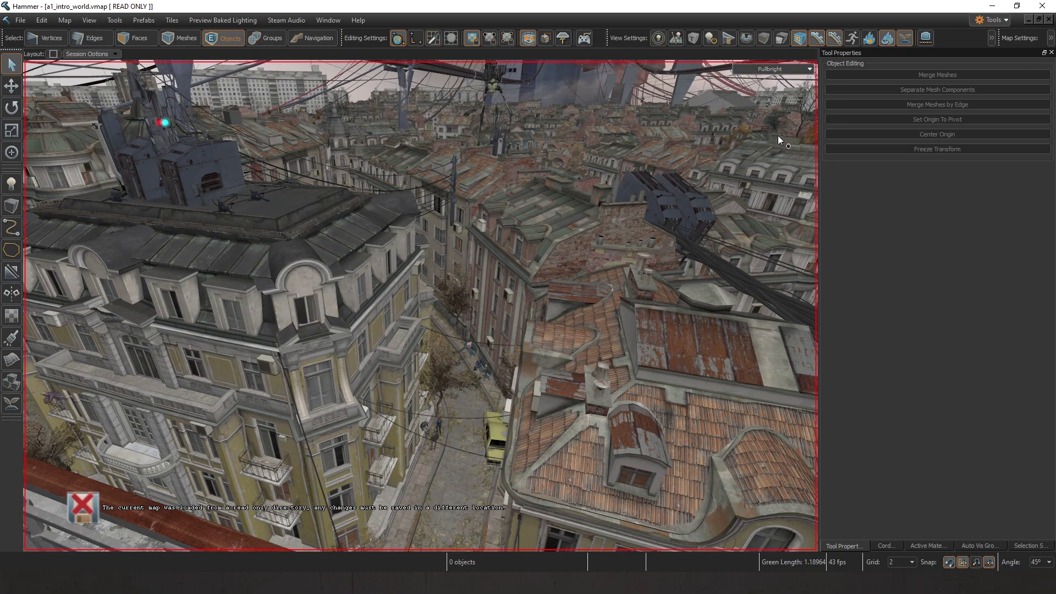
click(770, 69)
click(781, 178)
click(771, 69)
click(770, 139)
click(770, 68)
click(780, 177)
right_drag(780, 177, 420, 306)
key(w)
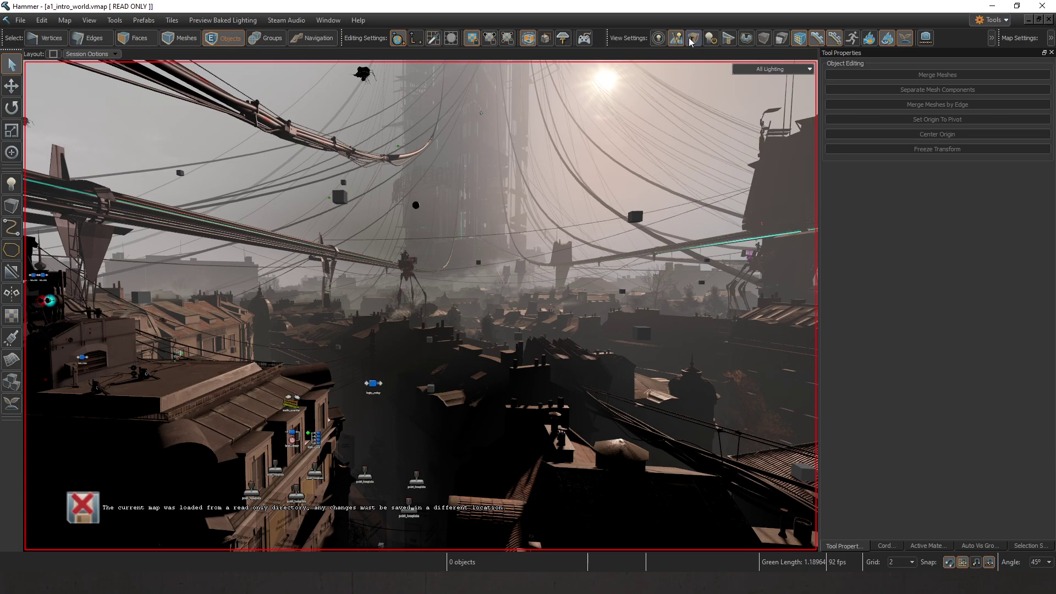
Step: Show the tool-textured volumes in the 3D view, switch the viewport to Fullbright, and view them around the street
click(691, 40)
click(777, 70)
click(770, 132)
right_drag(421, 306, 420, 305)
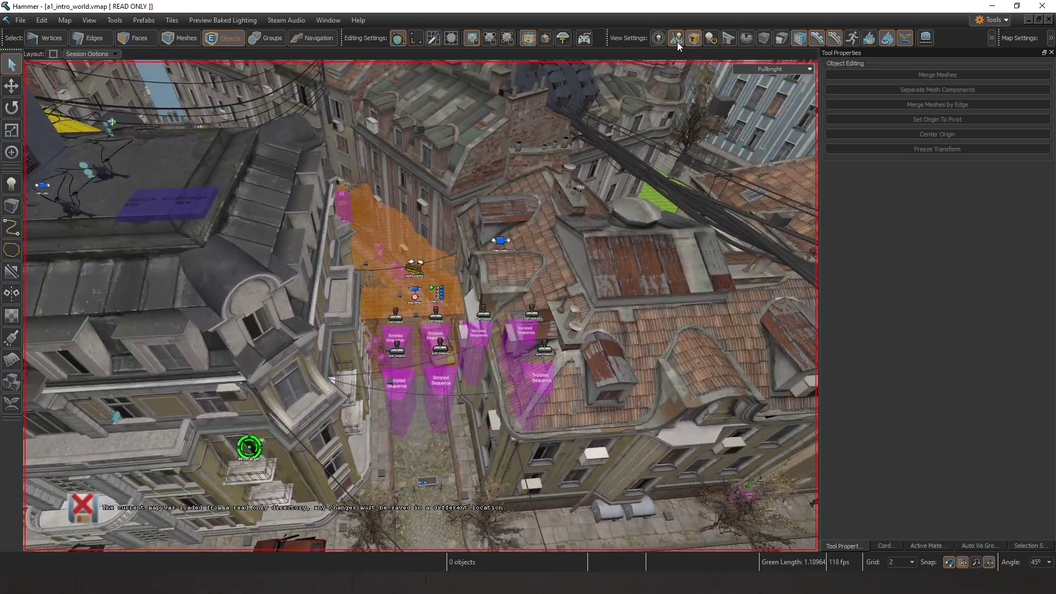
right_drag(678, 91, 593, 210)
right_drag(707, 90, 707, 90)
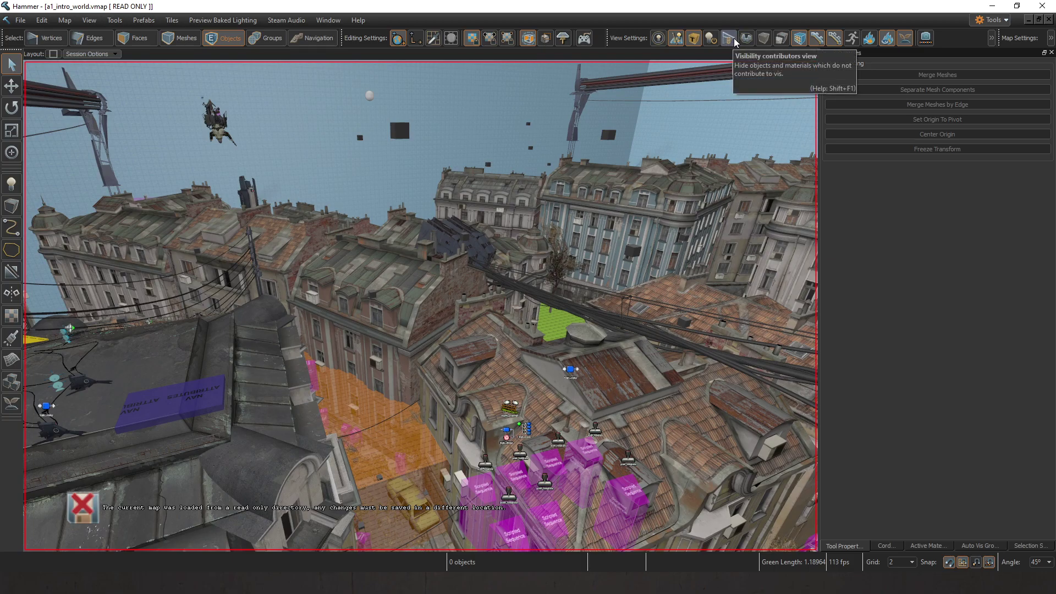
Step: Turn on the visibility contributors view and examine the map's blocking geometry from inside and outside the sky enclosure
right_drag(699, 104, 700, 73)
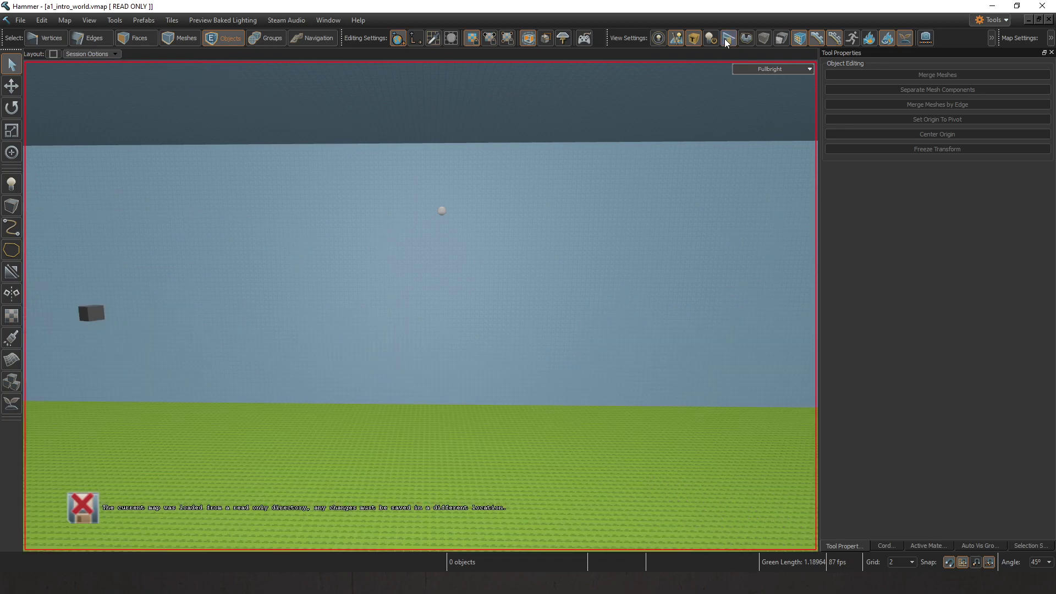
right_drag(420, 306, 420, 305)
right_drag(611, 181, 420, 306)
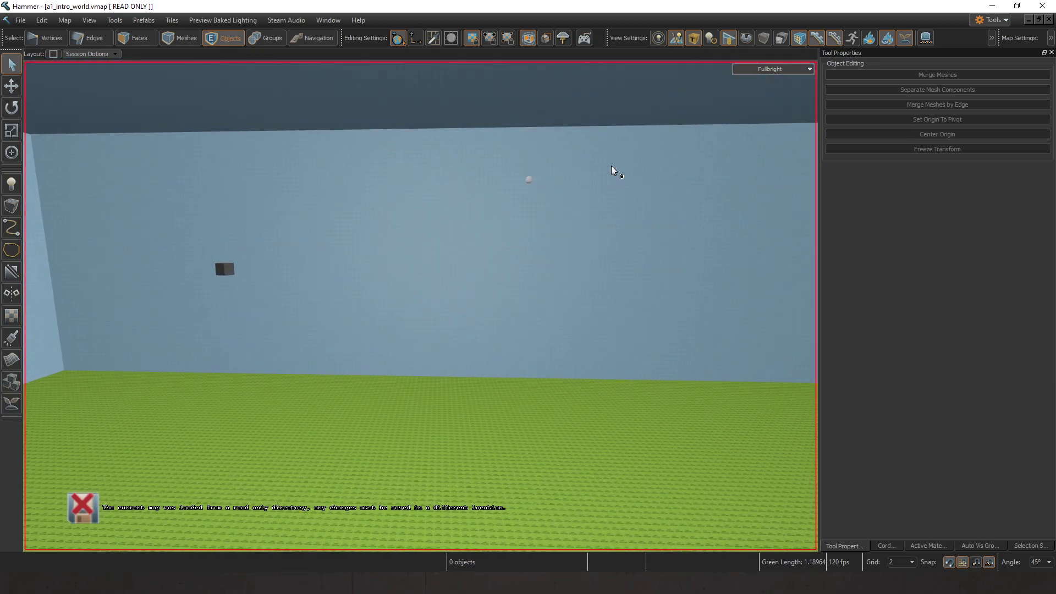
right_drag(612, 171, 421, 306)
click(554, 248)
right_drag(554, 248, 681, 71)
click(577, 249)
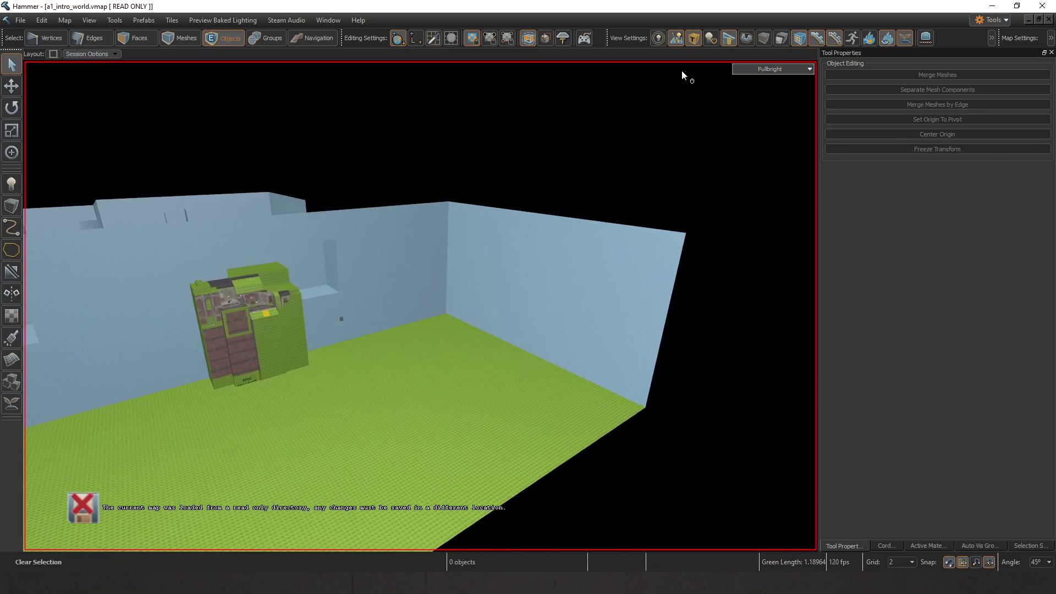
mouse_move(651, 237)
right_down()
mouse_move(421, 306)
mouse_move(634, 230)
right_up()
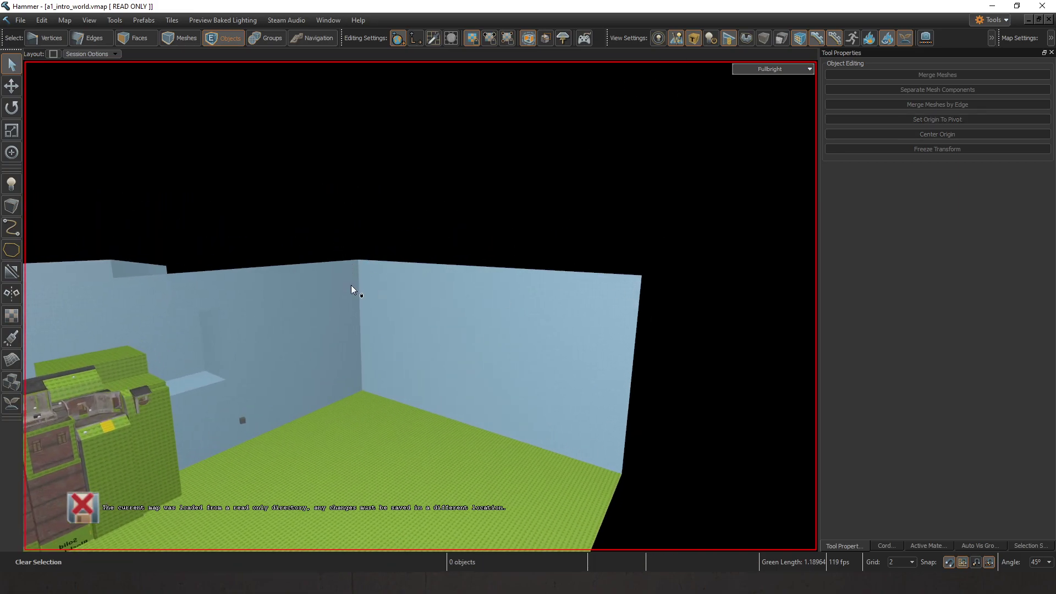
right_drag(536, 270, 507, 251)
Step: Switch to face selection and back to object selection, and examine the inside of the sky enclosure
key(3)
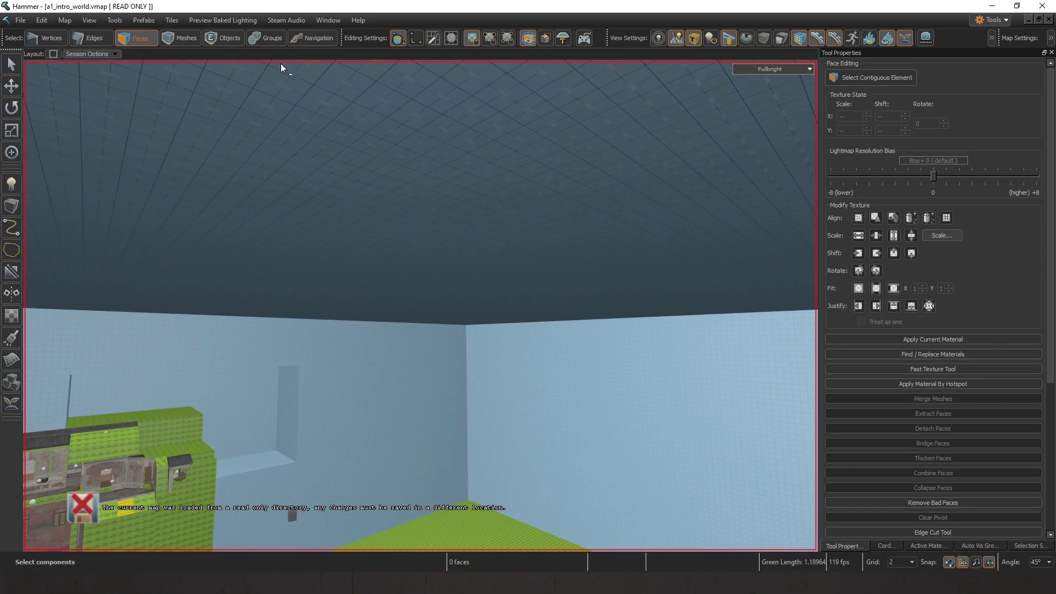
click(225, 38)
right_drag(421, 305, 420, 306)
right_drag(420, 306, 420, 306)
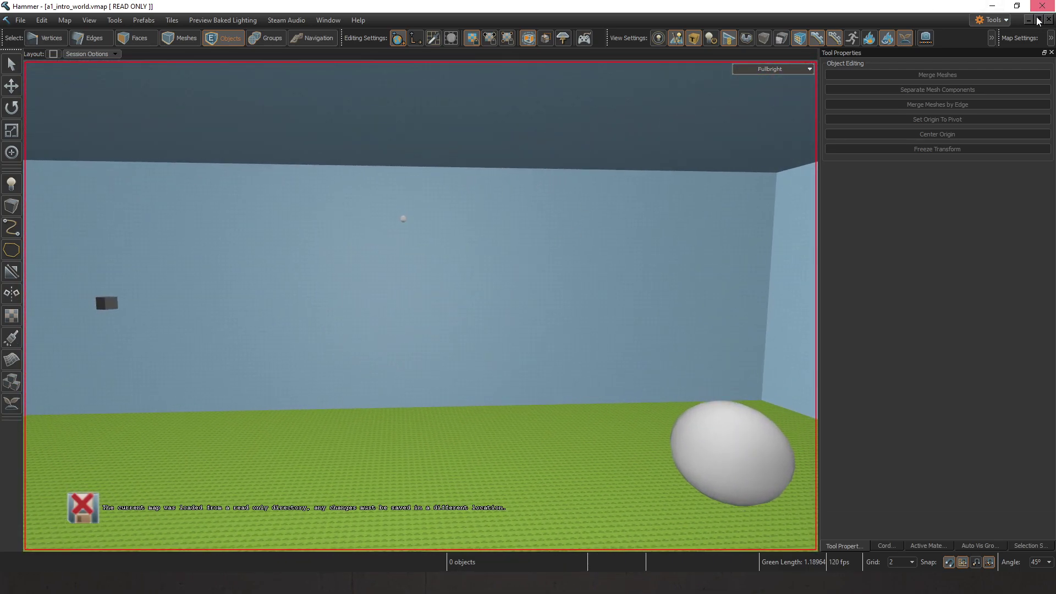
Step: Leave the a1_intro_world map and create a new empty map
click(1028, 20)
key(ctrl+n)
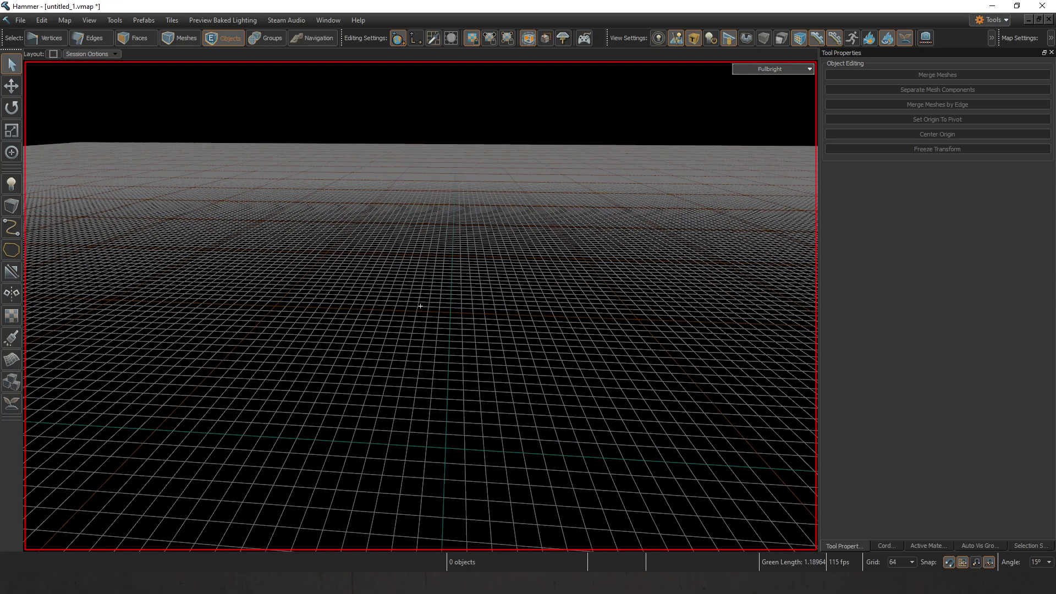
right_drag(421, 306, 420, 306)
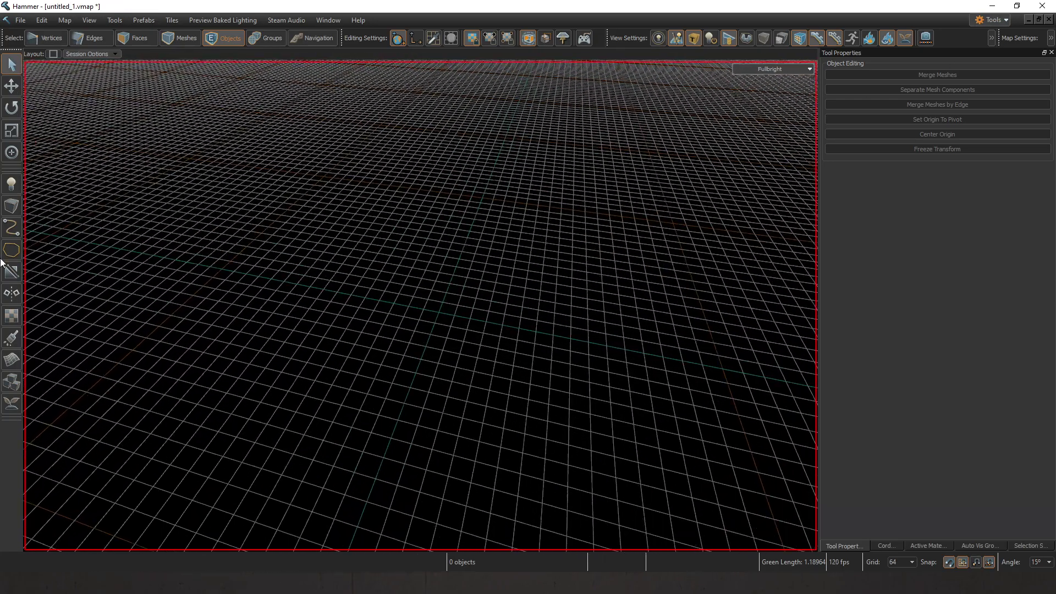
Step: Create a large block about 2048 × 2112 × 64 units on the empty grid
click(11, 208)
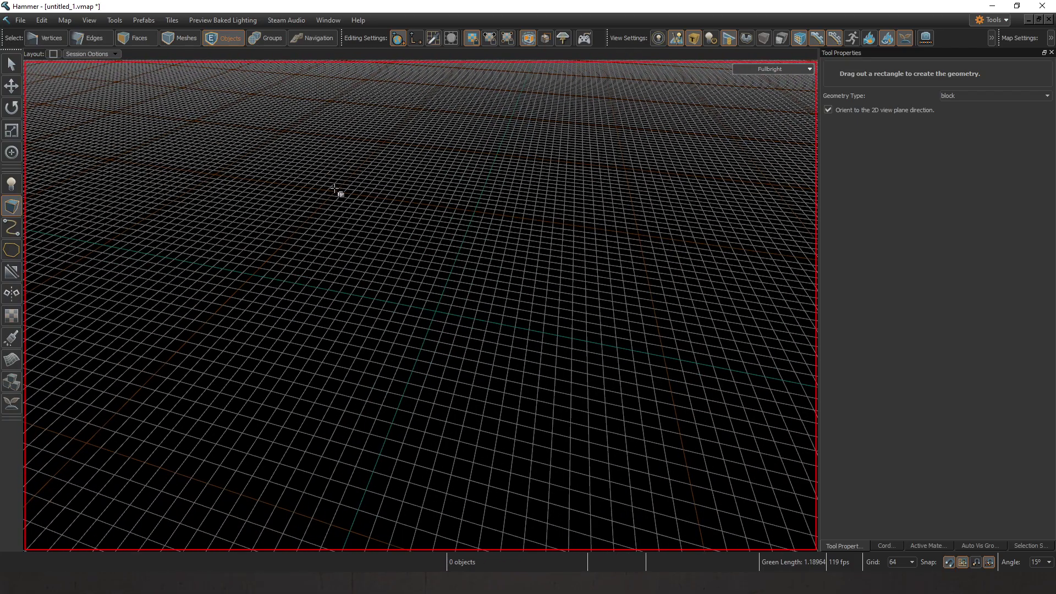
drag(341, 193, 612, 519)
key(Return)
right_drag(523, 437, 420, 307)
key(w)
key(s)
Step: Set the grid size to 8 and delete the large block
click(892, 562)
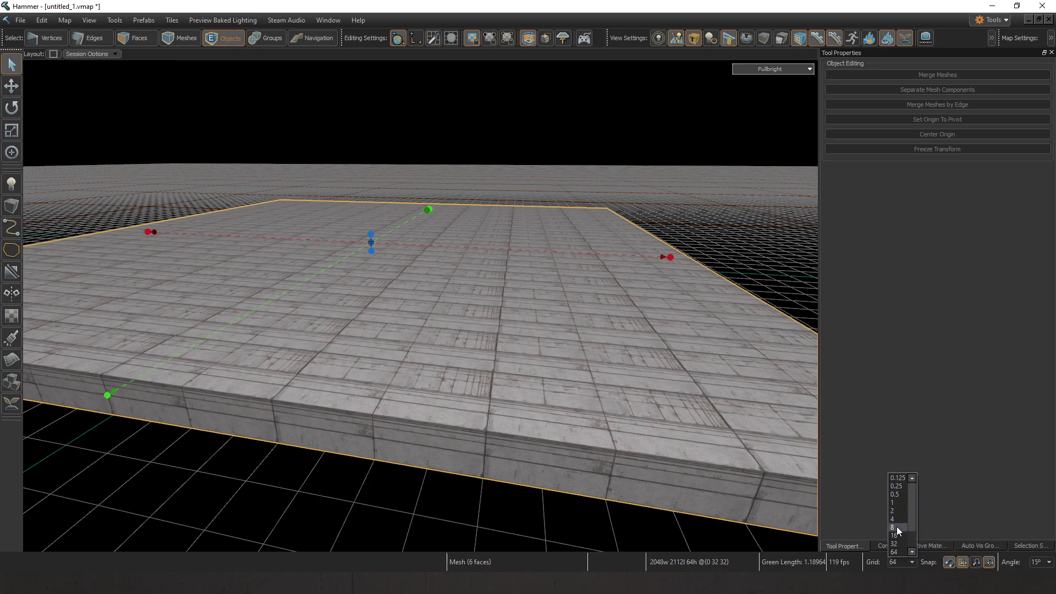
click(896, 527)
right_drag(421, 306, 420, 306)
key(Delete)
right_drag(575, 347, 420, 306)
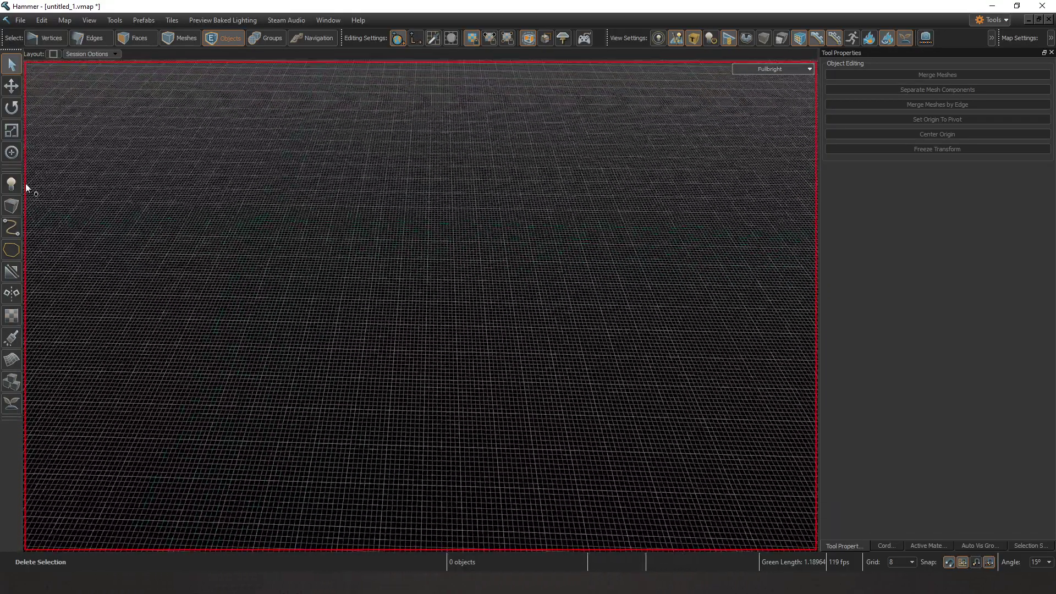
Step: Create a flat block of 576 × 512 × 8 units on the grid and activate the move tool
click(12, 205)
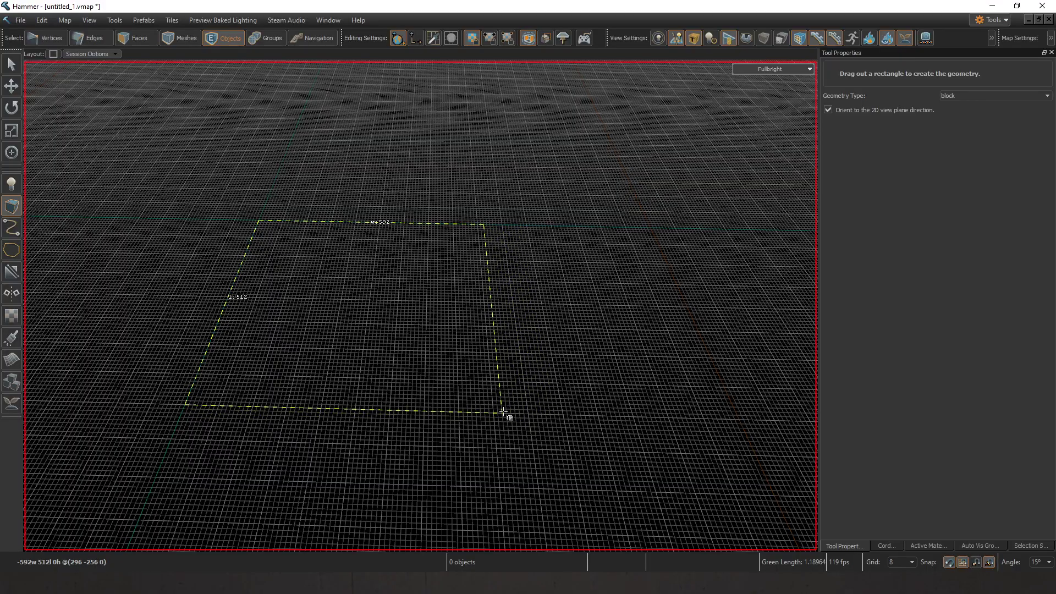
drag(496, 412, 500, 410)
key(Return)
right_drag(546, 340, 420, 306)
key(t)
right_drag(511, 339, 421, 306)
Step: Switch the selection mode from faces to meshes and back to faces while viewing the slab
key(3)
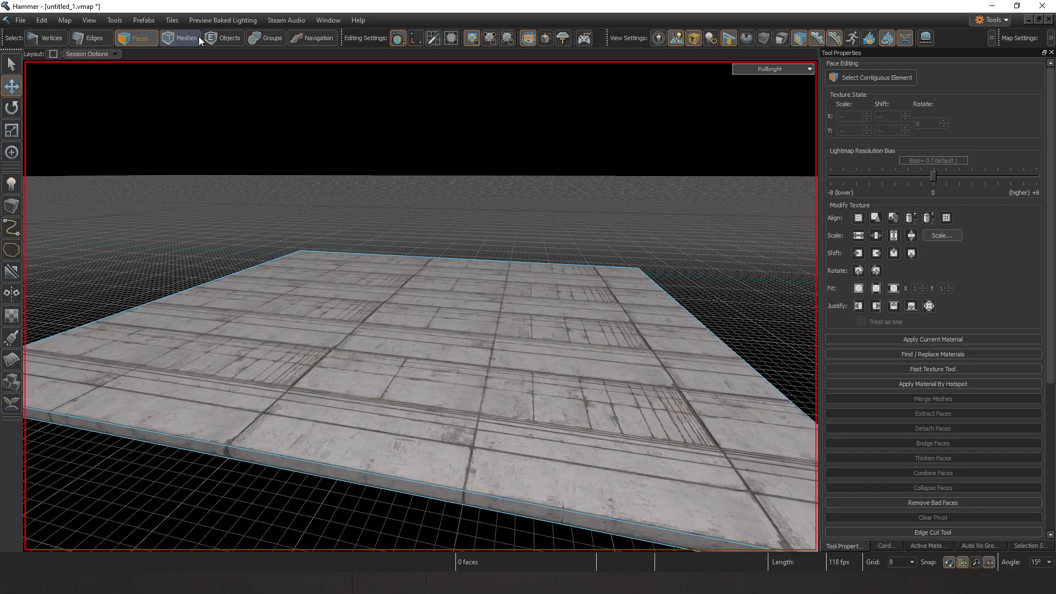
click(198, 38)
right_drag(420, 306, 420, 306)
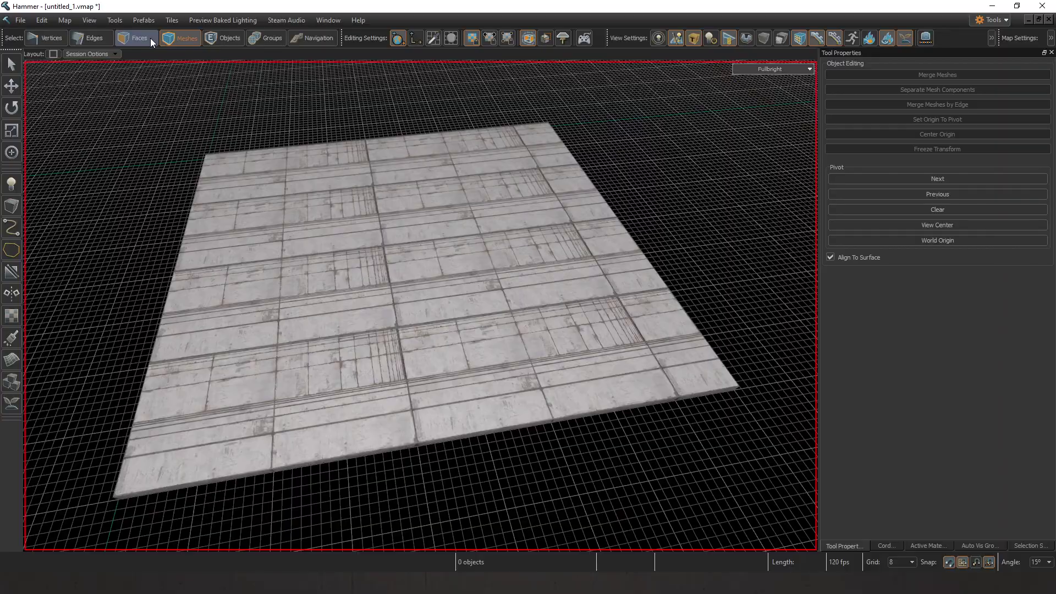
click(150, 38)
right_drag(320, 114, 451, 171)
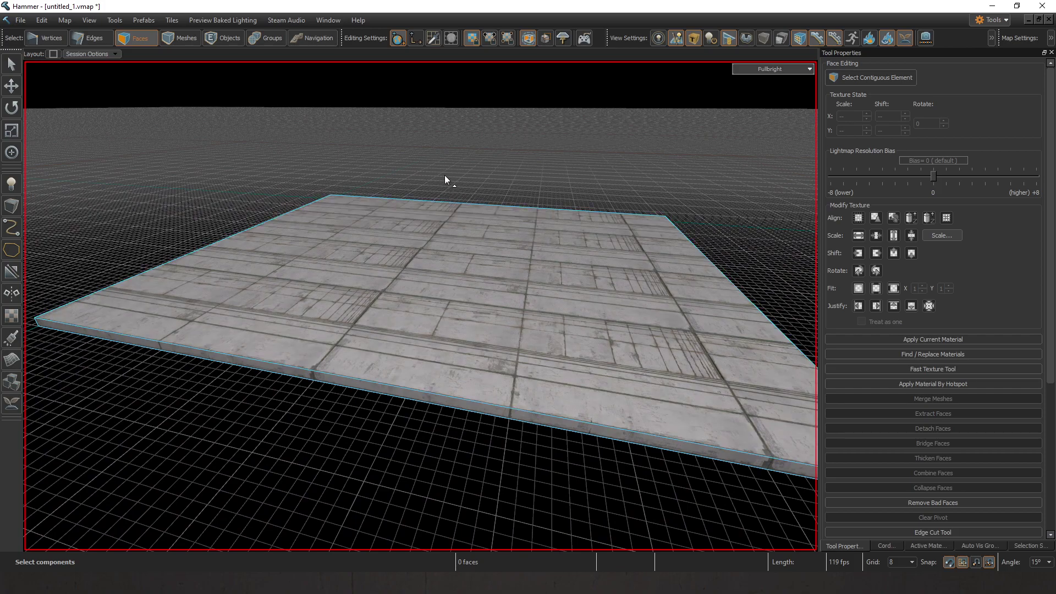
Step: Go through the mesh, vertex, edge and face selection modes, ending in object selection
click(187, 40)
scroll(289, 170, up, 3)
click(53, 36)
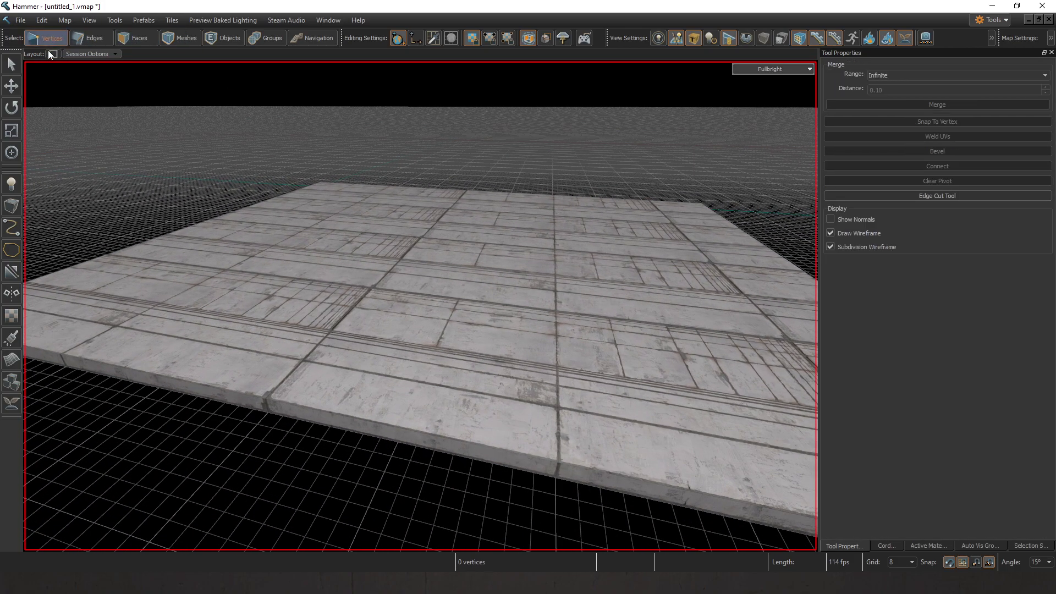
click(94, 40)
click(142, 36)
click(179, 39)
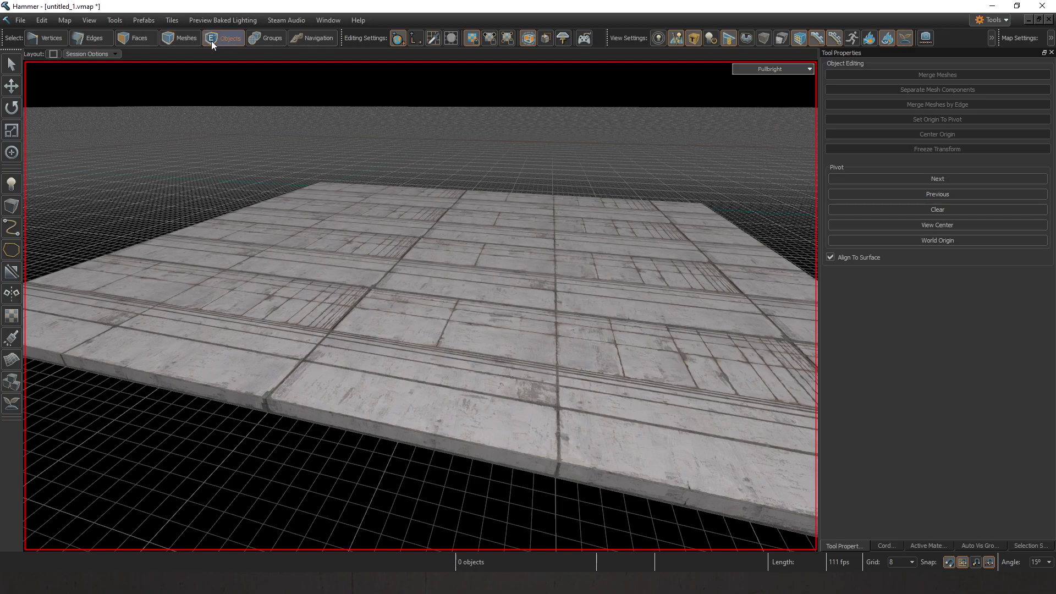
click(220, 38)
Step: Cycle the selection mode through vertices, edges, faces, meshes and objects, and return to vertices
scroll(421, 306, down, 2)
right_drag(420, 306, 471, 257)
key(s)
key(1)
key(2)
key(3)
key(4)
key(5)
key(1)
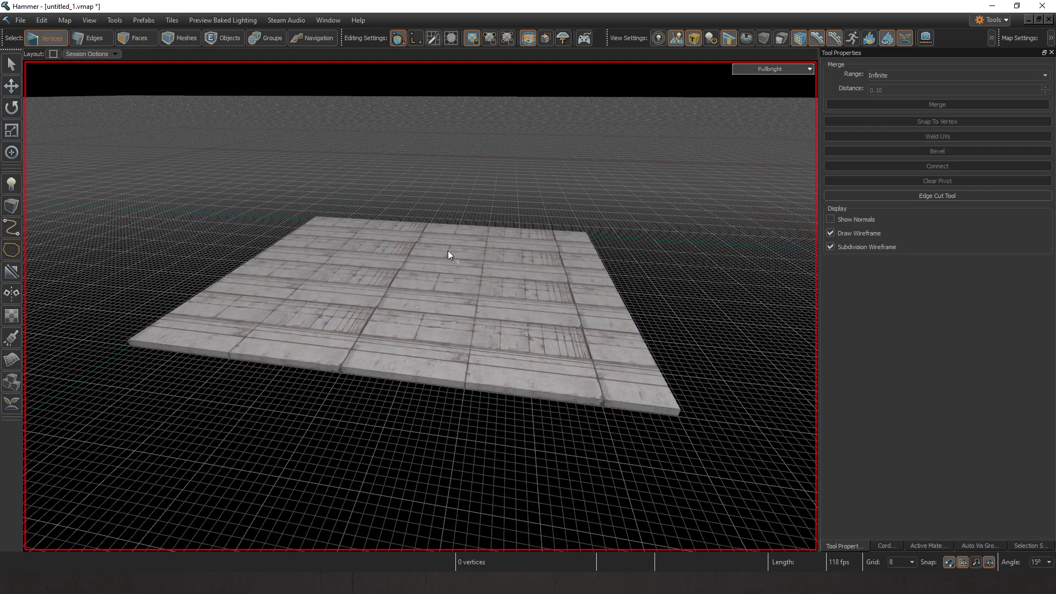
Step: Switch to object selection, select the slab, and view it from closer up
click(228, 38)
scroll(459, 274, up, 1)
click(461, 276)
right_drag(461, 276, 429, 300)
key(w)
key(s)
key(w)
Step: In face selection mode, move the slab's top face upward, undo the move, and clear the selection
key(2)
key(3)
click(435, 278)
key(w)
drag(429, 300, 401, 250)
key(ctrl+z)
click(445, 190)
Step: Select all contiguous faces of the slab, show the active material, and clear the selection
scroll(446, 193, down, 5)
right_drag(445, 190, 448, 195)
scroll(448, 196, up, 5)
scroll(429, 207, down, 4)
double_click(424, 284)
click(930, 546)
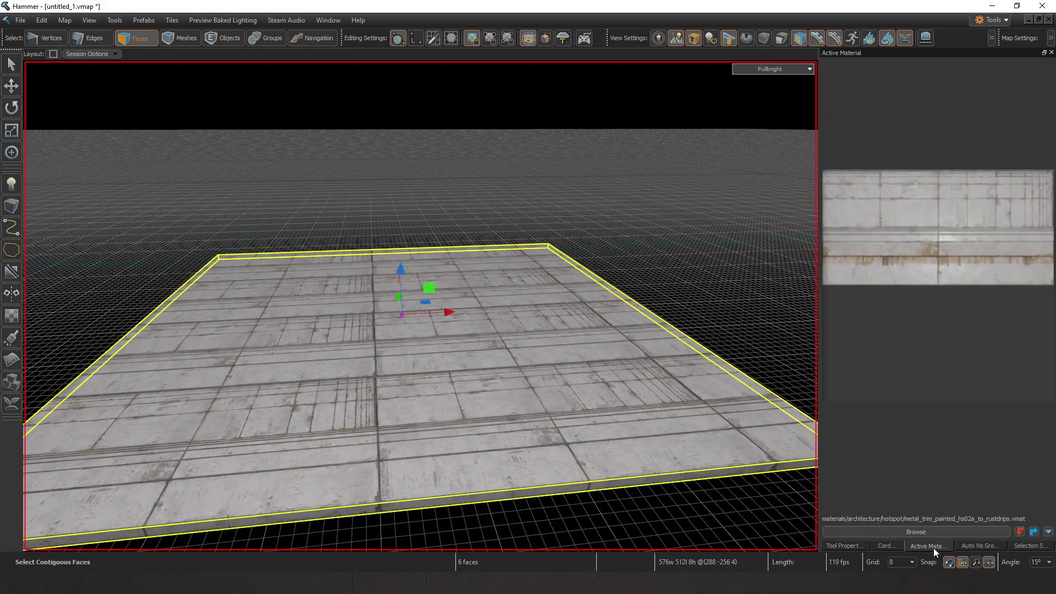
click(695, 270)
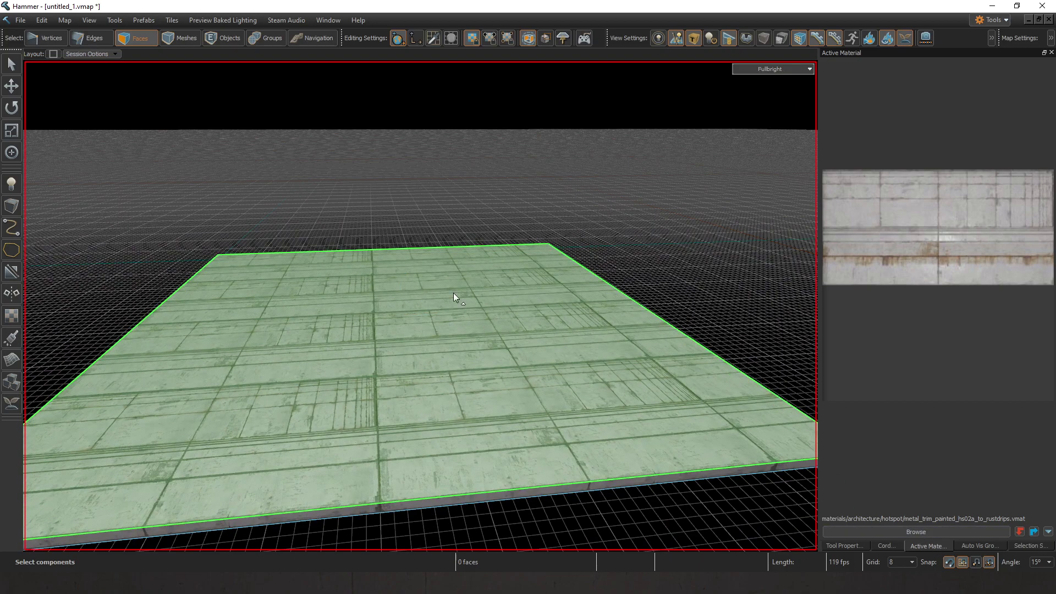
Step: Select the whole slab in object mode, move it upward, undo the move, and deselect it
click(223, 38)
click(842, 545)
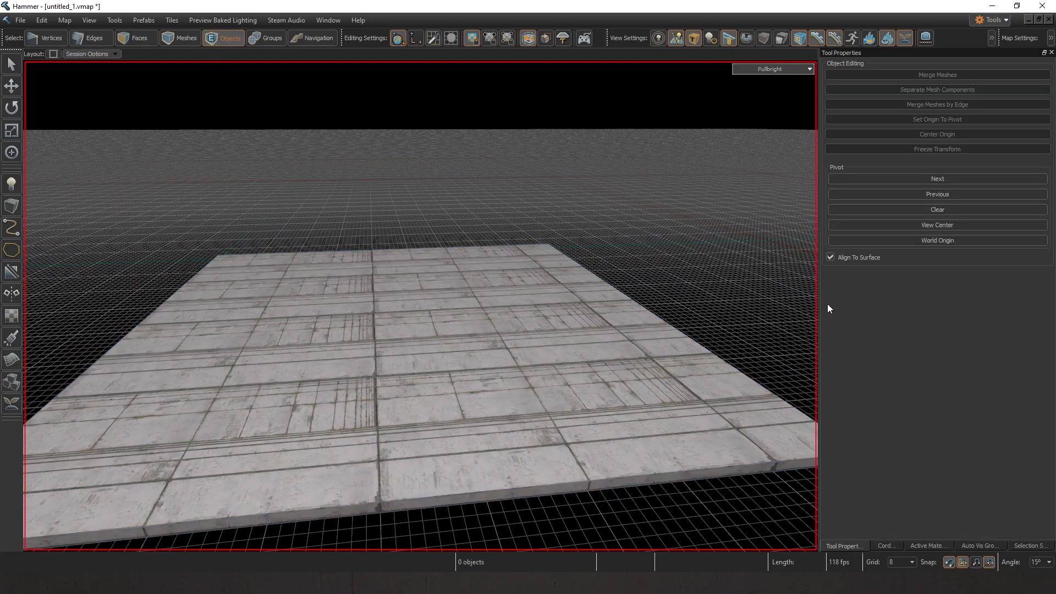
click(552, 392)
drag(403, 284, 411, 250)
key(ctrl+z)
click(507, 210)
Step: Select the slab's top face and choose wallpaper_interior01a as the active material
right_drag(503, 286, 517, 309)
click(944, 547)
key(s)
key(w)
key(3)
click(428, 354)
click(926, 528)
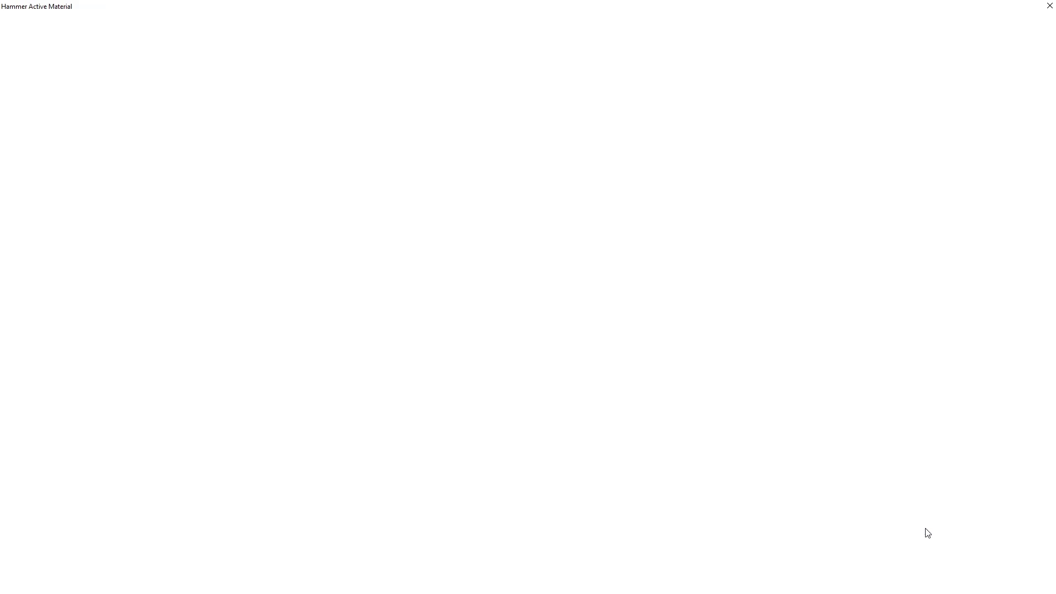
double_click(404, 470)
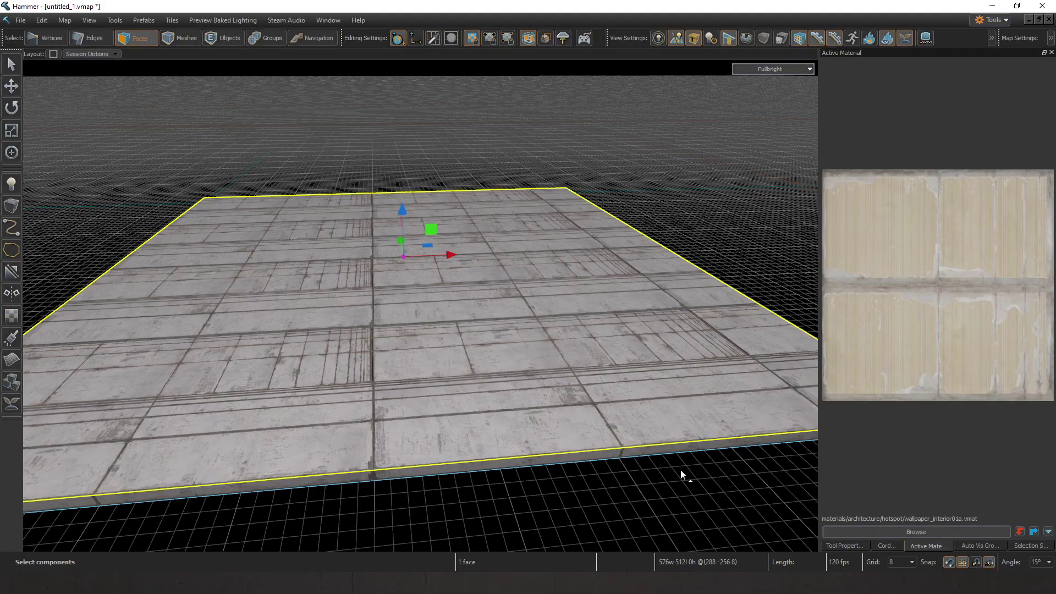
Step: Apply the active wallpaper material to the slab's top face by hotspot
click(855, 547)
key(d)
right_drag(511, 344, 503, 345)
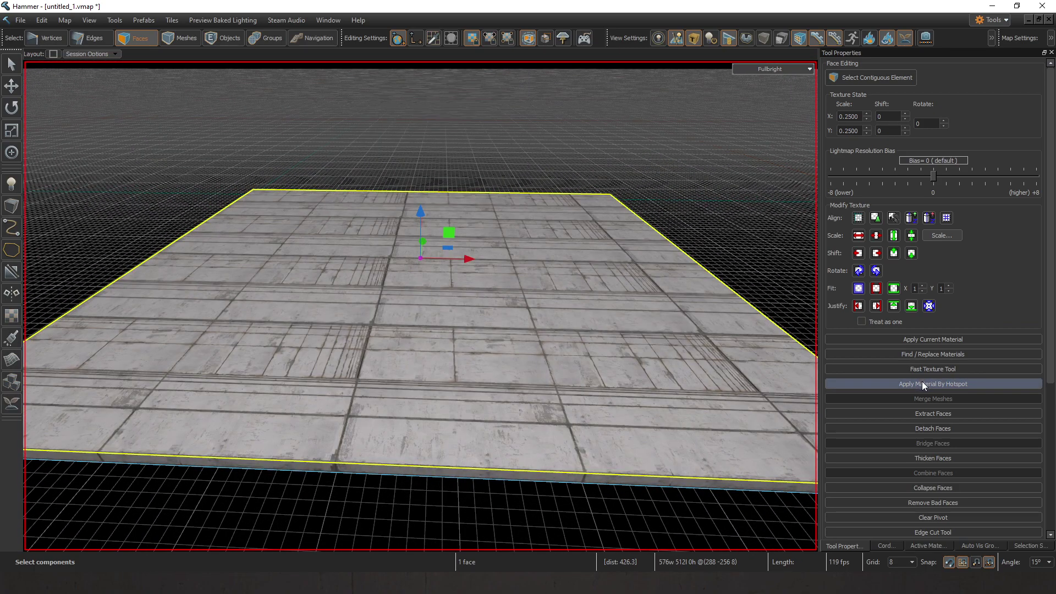
click(922, 383)
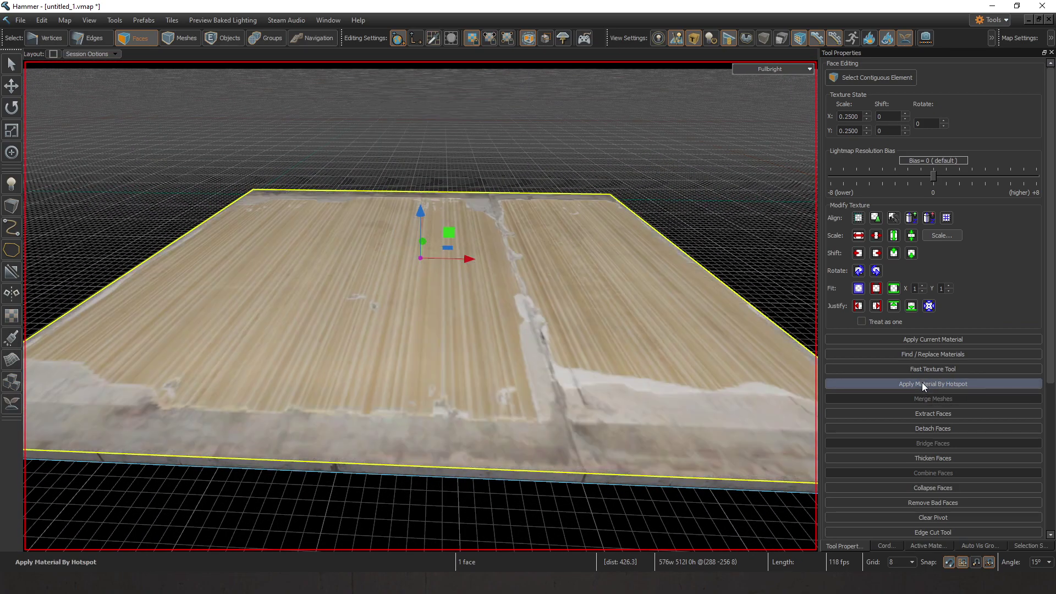
Step: Undo the recent wallpaper material changes on the slab's top face
click(539, 165)
key(d)
right_drag(539, 165, 598, 189)
click(517, 230)
right_drag(517, 230, 498, 195)
key(a)
key(w)
key(ctrl+z)
key(ctrl+z)
key(ctrl+z)
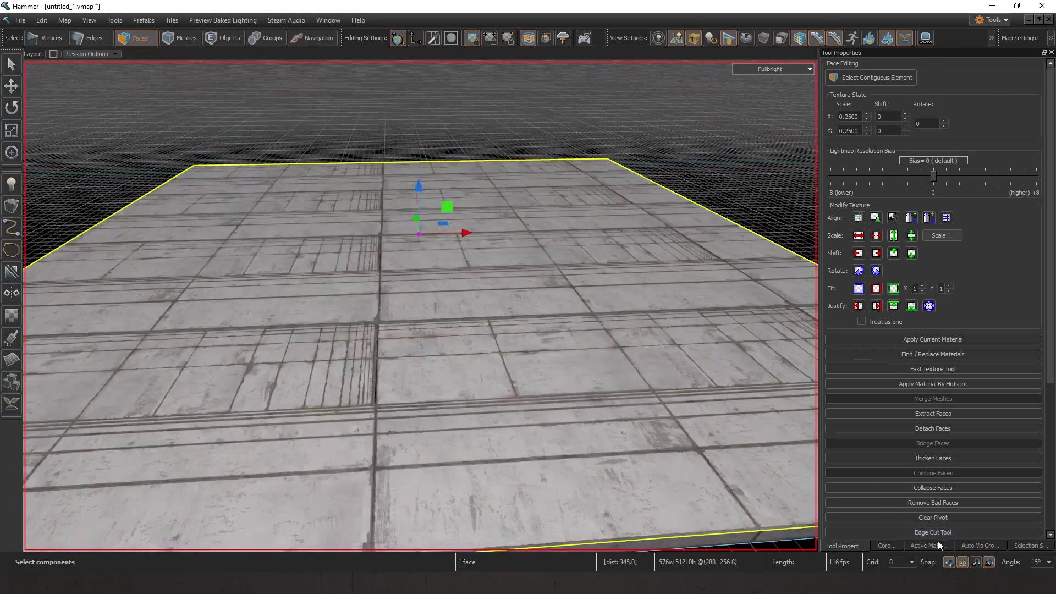
Step: Search the materials for ground and for floor, and choose hotel_bathroomfloor01a as the active material
click(937, 543)
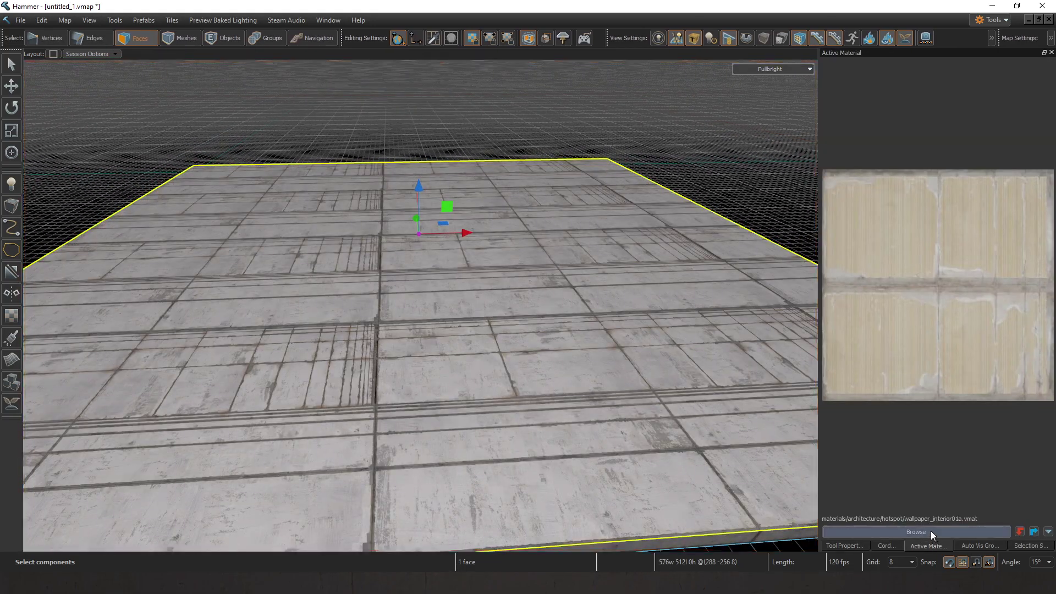
click(932, 532)
text(ground)
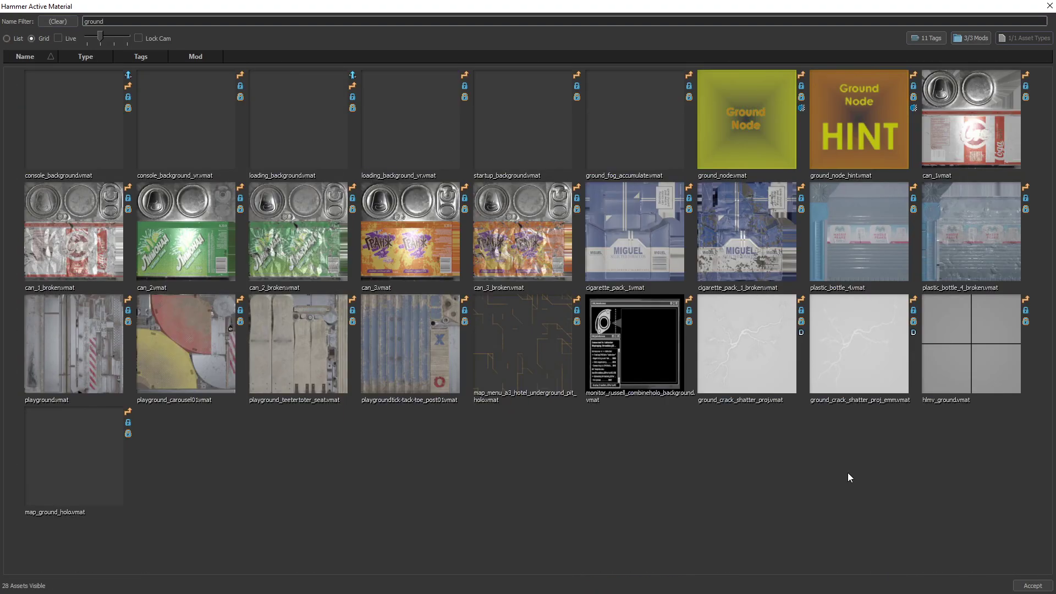
text(floor)
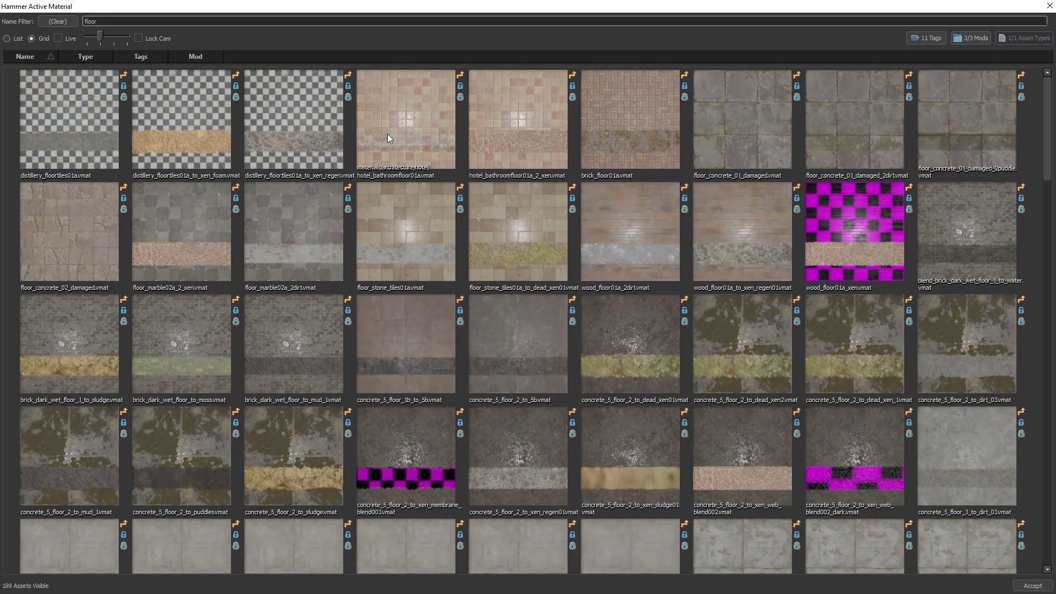
double_click(387, 140)
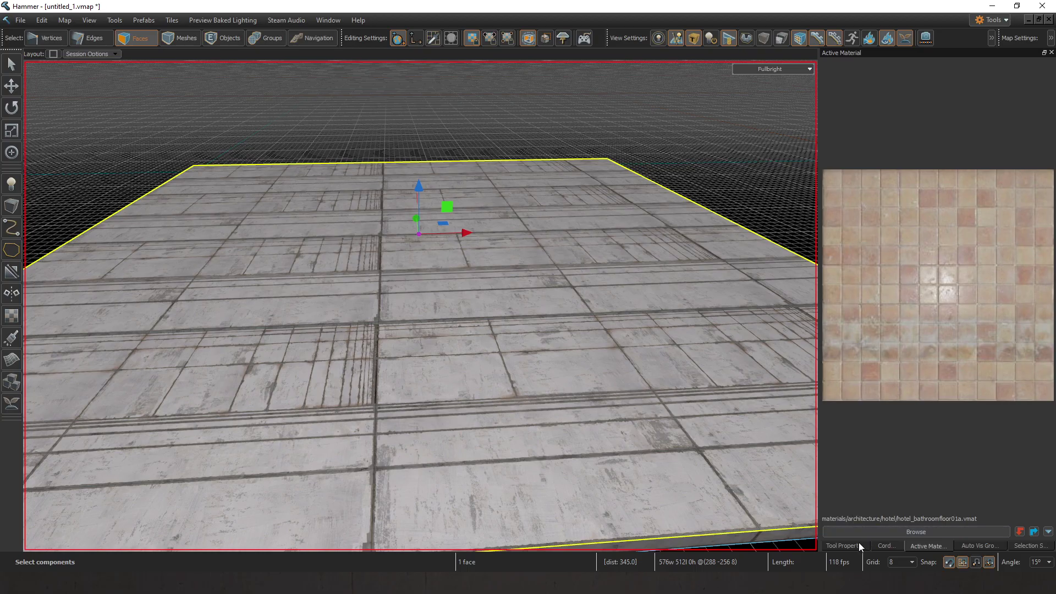
Step: Apply the active bathroom floor material to the slab's top face
click(859, 544)
click(945, 339)
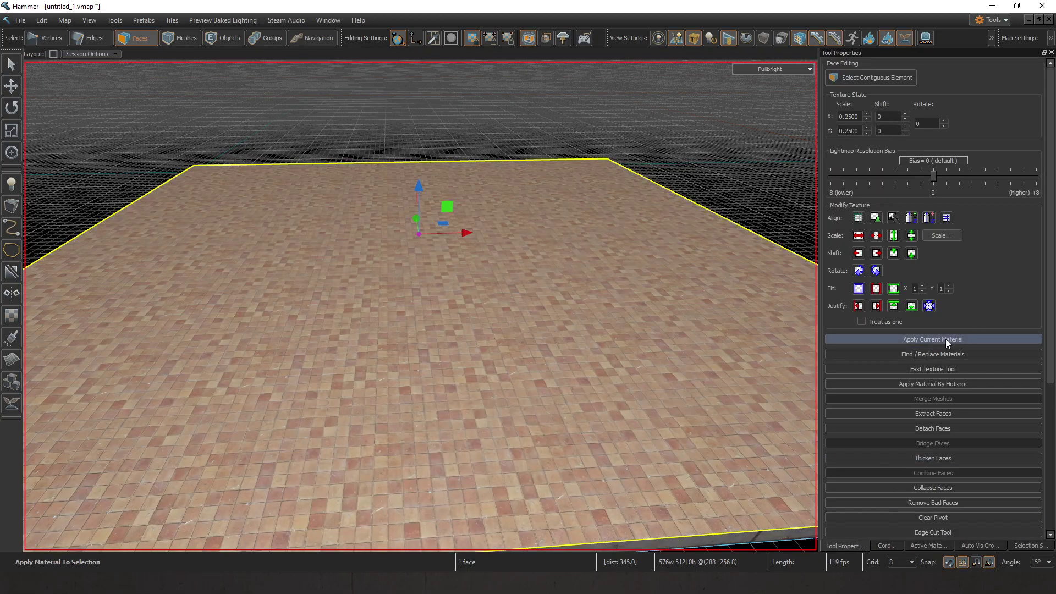
click(554, 101)
right_drag(554, 101, 421, 306)
Step: Select all contiguous faces of the slab, select the slab in object mode, and convert it back to a face selection
double_click(546, 313)
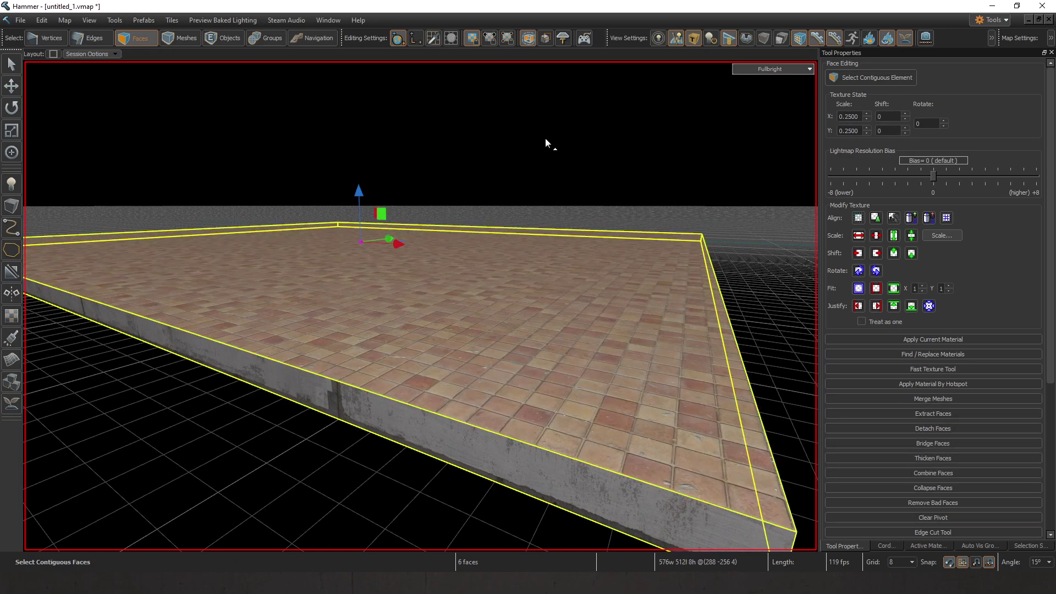
right_drag(546, 138, 546, 138)
click(224, 38)
click(394, 237)
key(3)
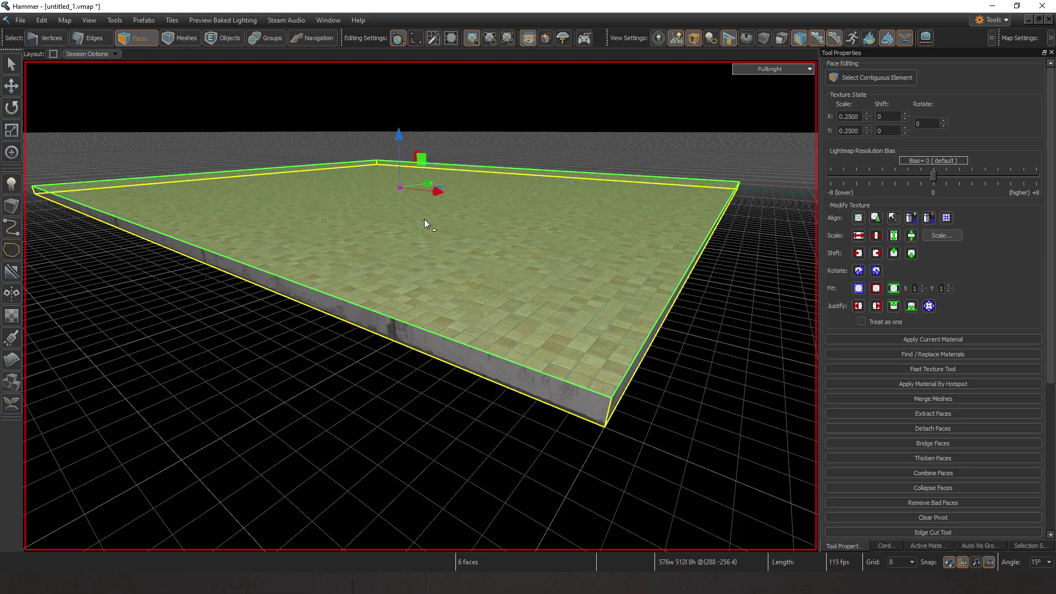
Step: Select all contiguous faces of the slab and remove the tiled top face from the selection
click(372, 212)
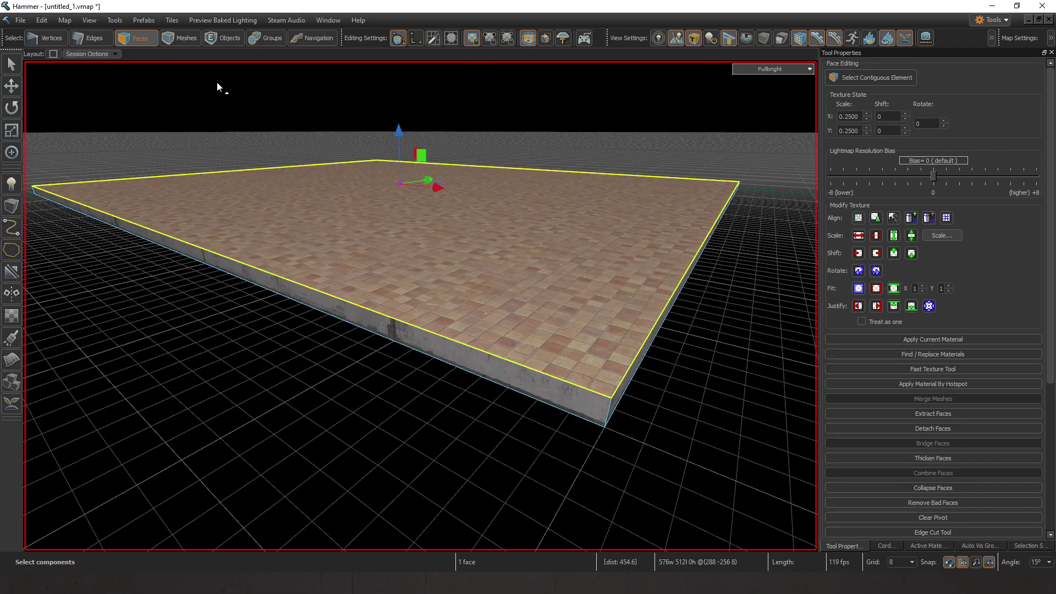
double_click(367, 234)
key(z)
key(w)
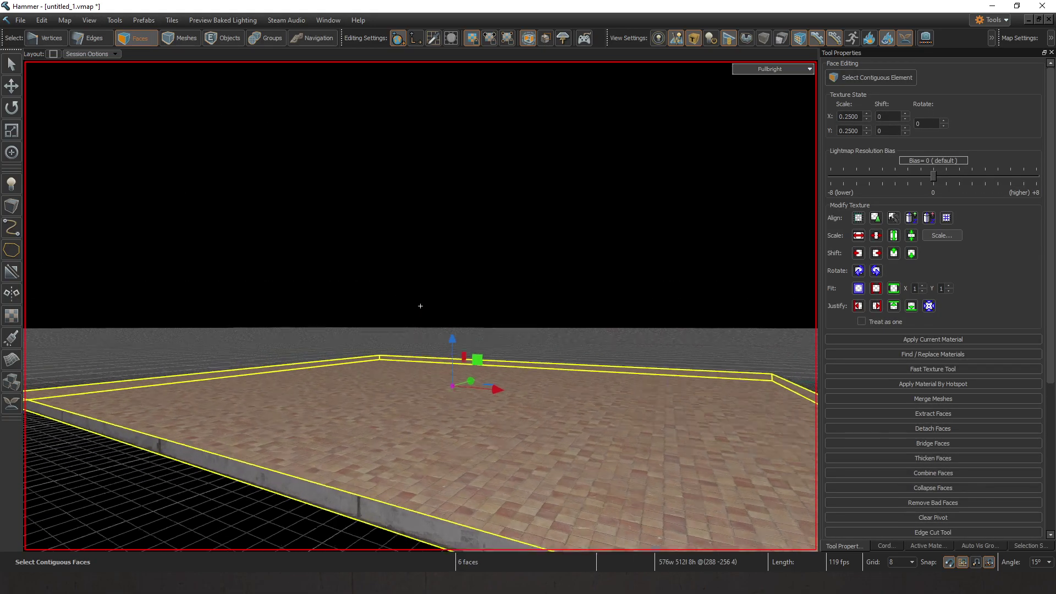
key(s)
right_drag(420, 306, 586, 165)
key(w)
key(s)
key(w)
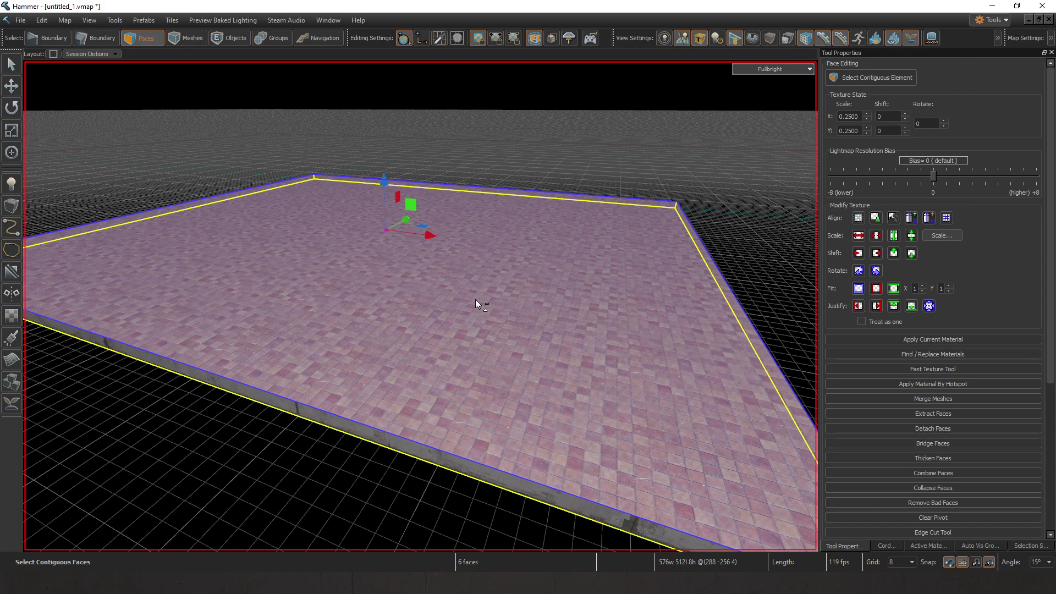
ctrl+click(425, 295)
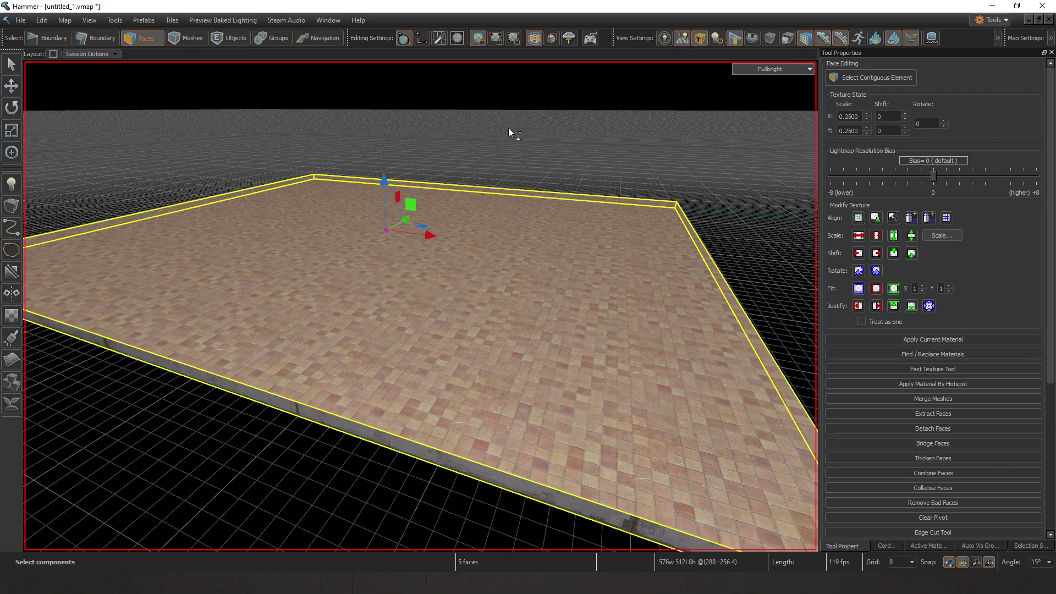
Step: Filter the materials by blockli and choose toolssolidblocklight as the active material
right_drag(515, 141, 516, 141)
key(a)
key(d)
click(921, 545)
click(922, 532)
text(block)
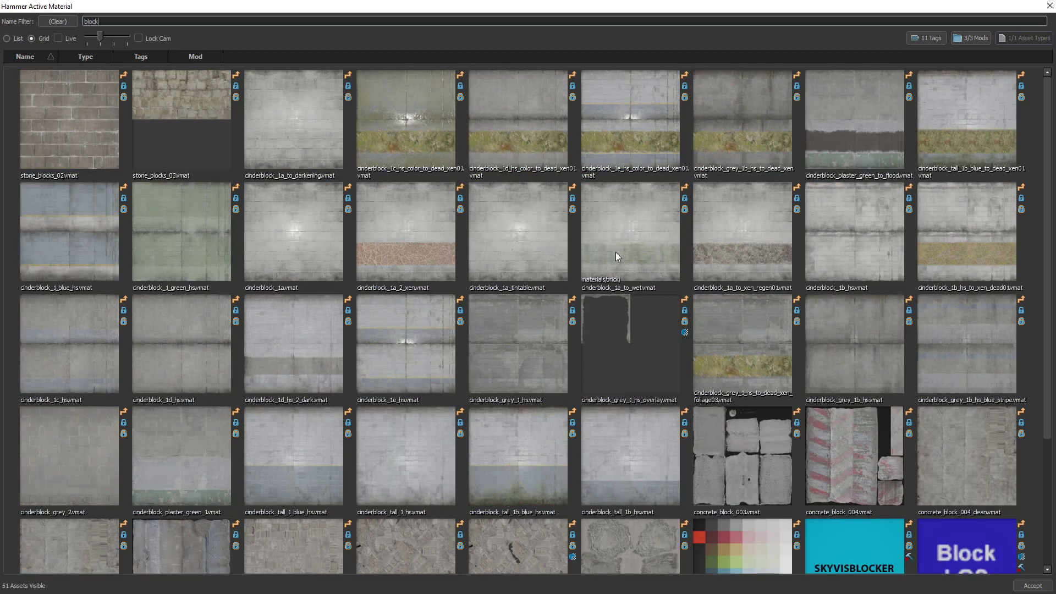
text(li)
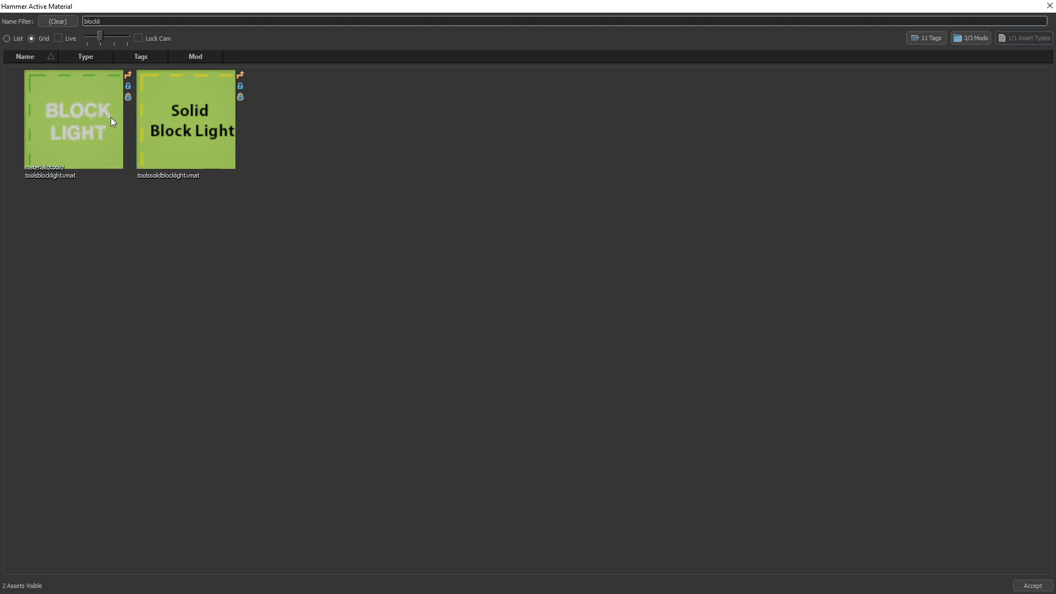
double_click(184, 117)
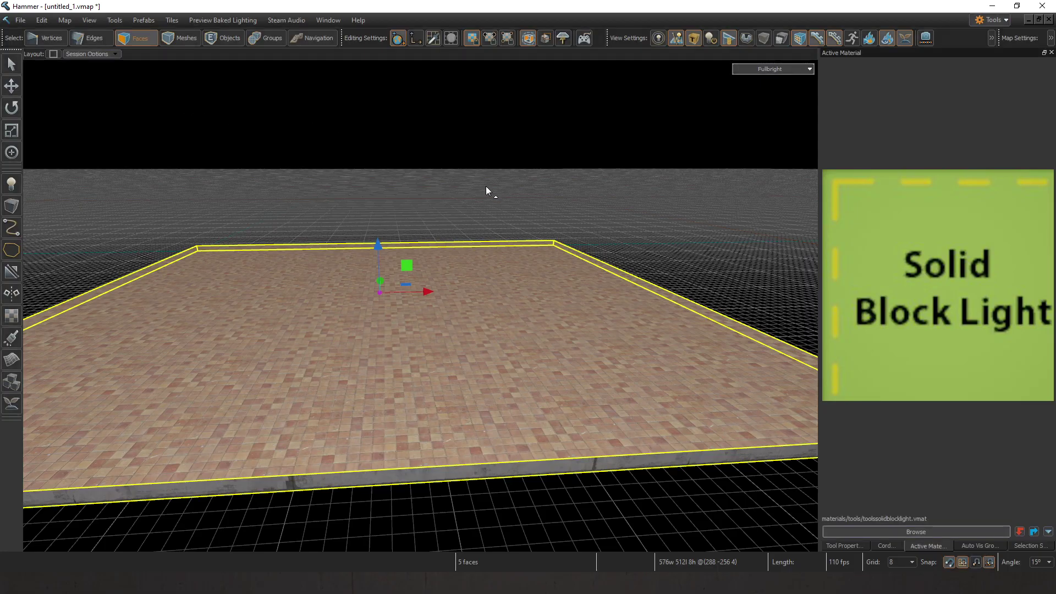
Step: Apply the Solid Block Light material to the slab's five selected side and bottom faces, and clear the selection
click(845, 549)
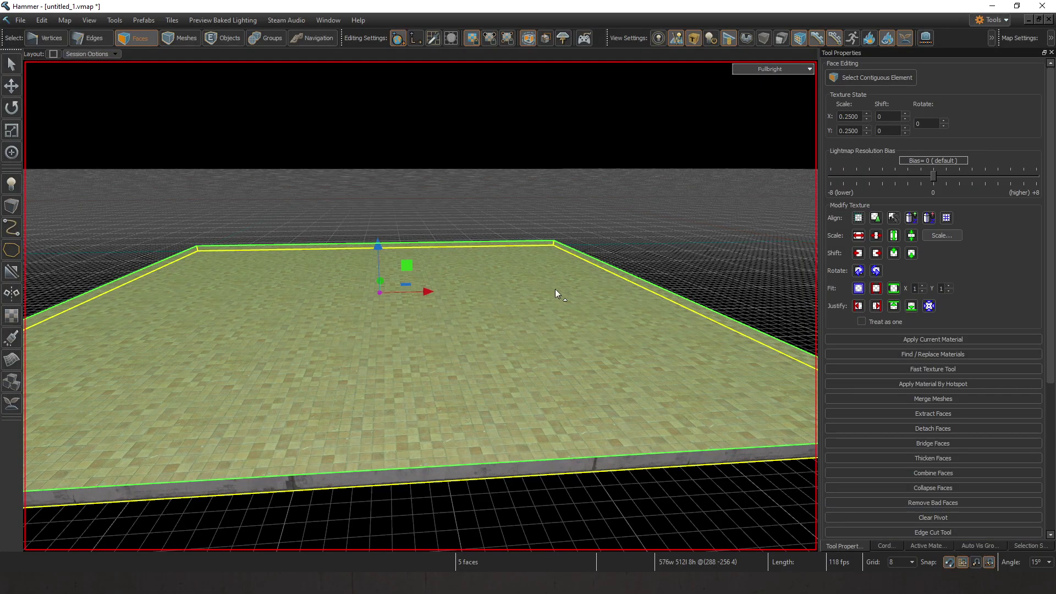
right_drag(530, 295, 567, 292)
click(566, 183)
right_drag(567, 184, 624, 198)
double_click(485, 282)
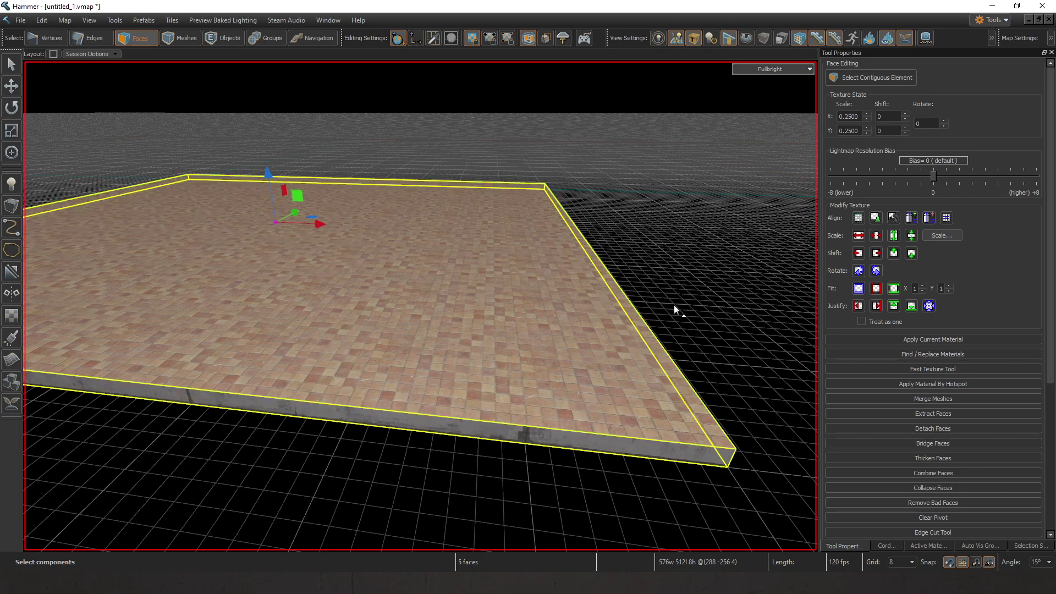
scroll(683, 325, down, 2)
right_drag(526, 333, 396, 240)
scroll(396, 240, up, 1)
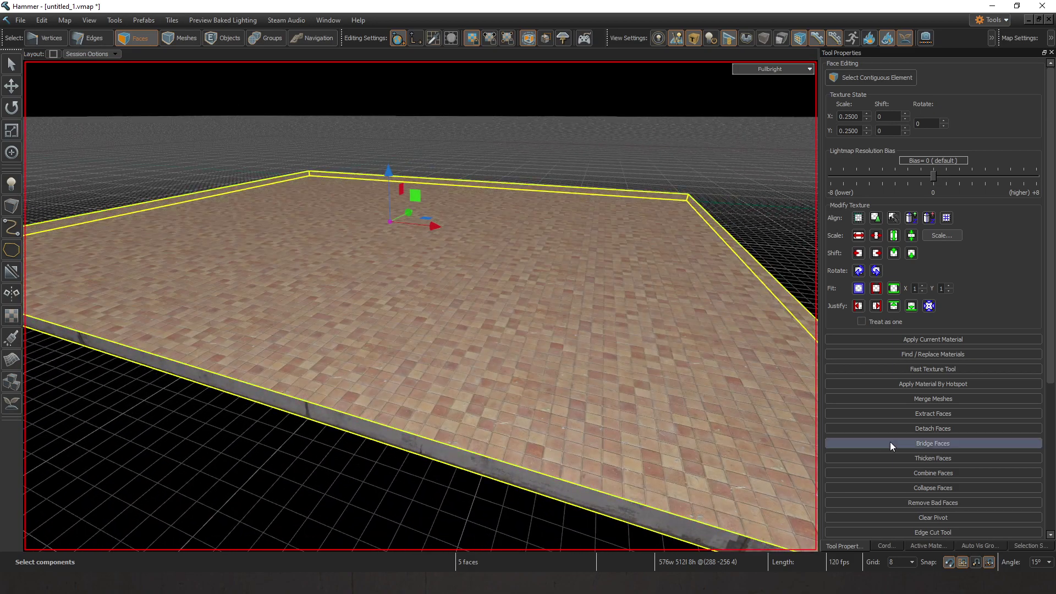
click(967, 340)
scroll(567, 306, down, 2)
click(682, 194)
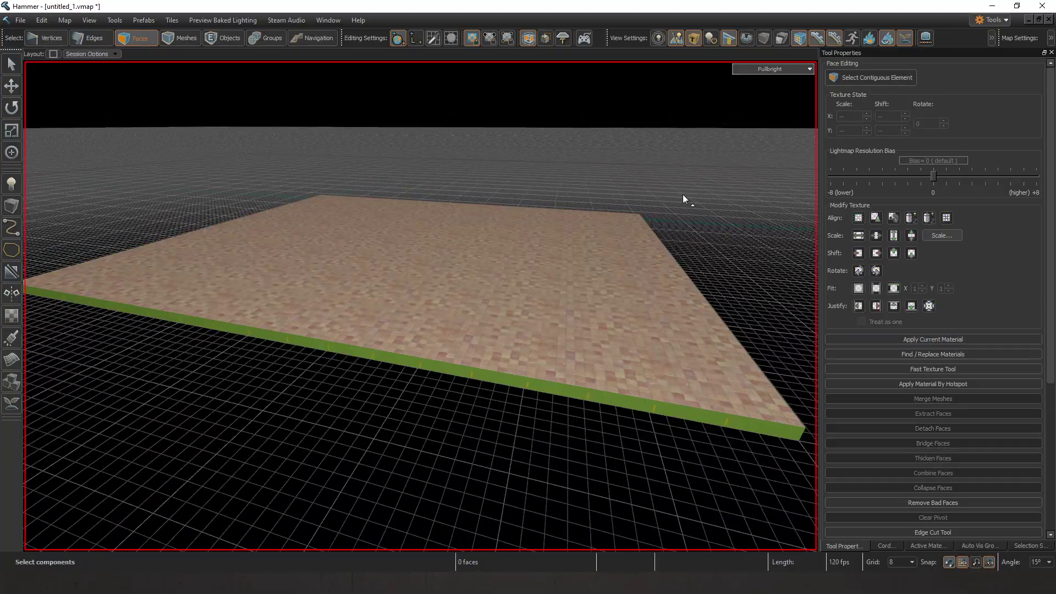
Step: Examine the slab's underside and hide the 3D grid
key(w)
key(d)
right_drag(418, 476, 420, 306)
key(w)
scroll(456, 435, down, 2)
click(87, 19)
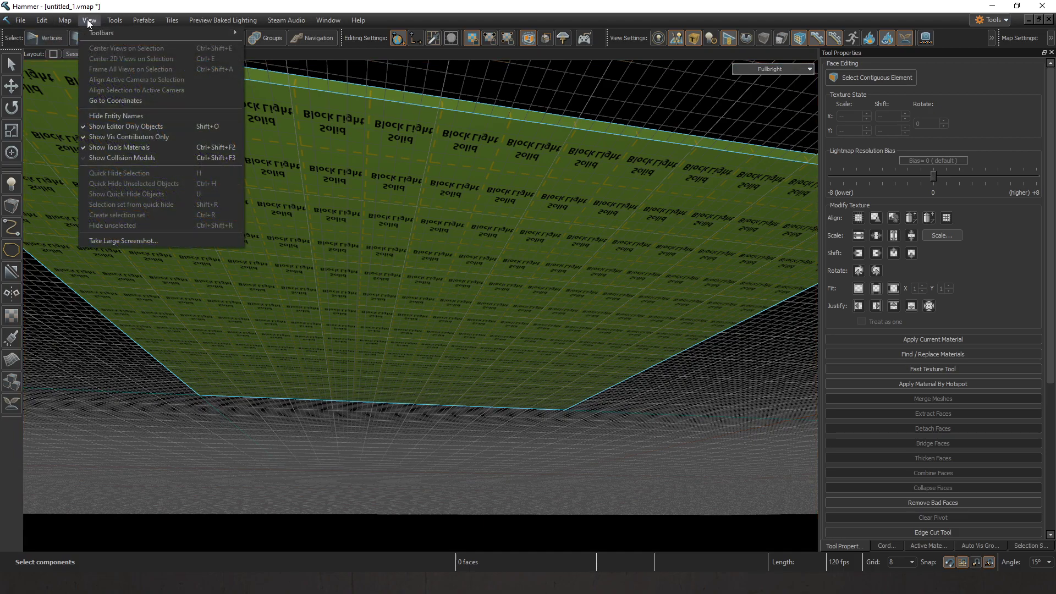
mouse_move(74, 18)
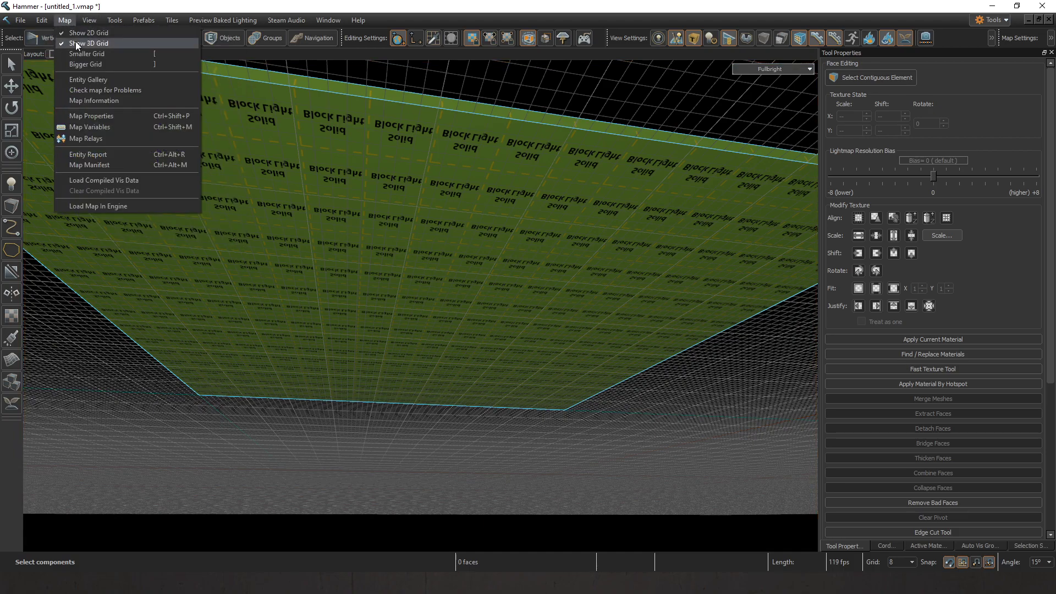
click(75, 44)
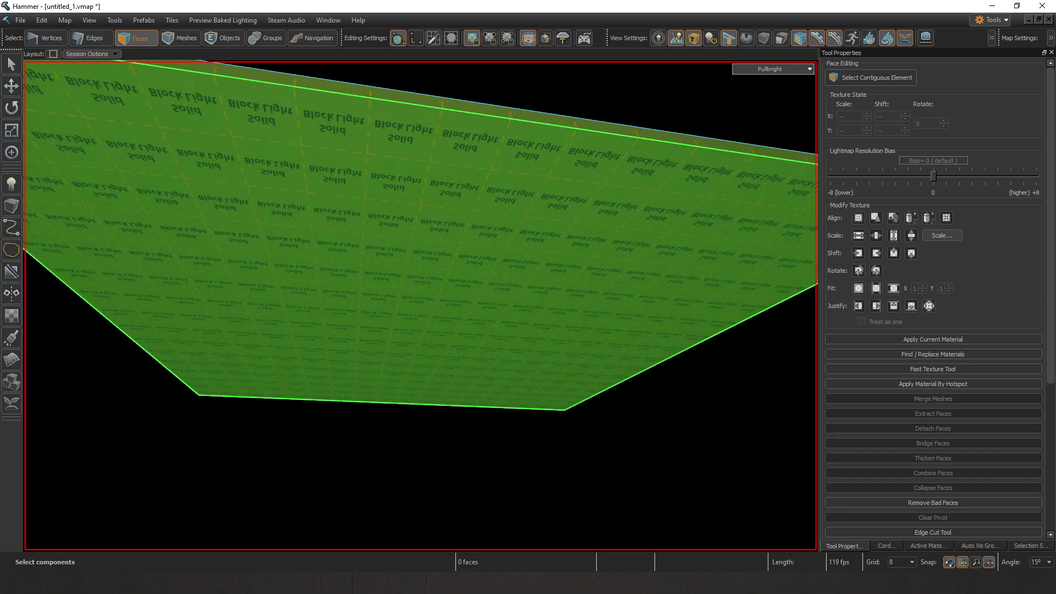
Step: Choose toolsblocklight as the active material
key(w)
right_drag(420, 306, 471, 217)
right_drag(444, 140, 451, 211)
mouse_move(503, 165)
right_down()
mouse_move(420, 306)
mouse_move(499, 158)
mouse_move(507, 178)
right_up()
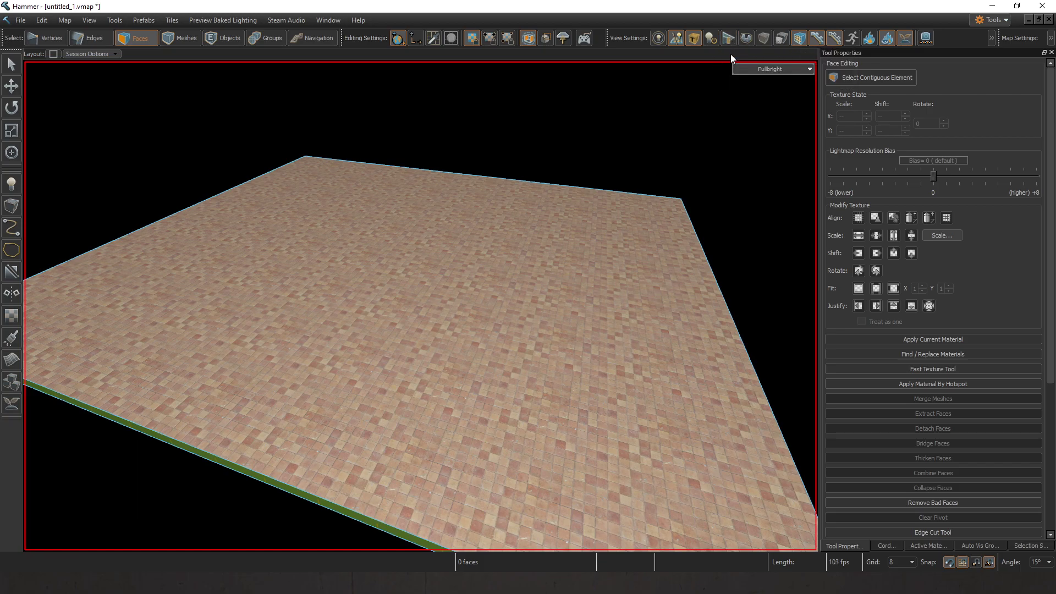
click(929, 545)
click(928, 533)
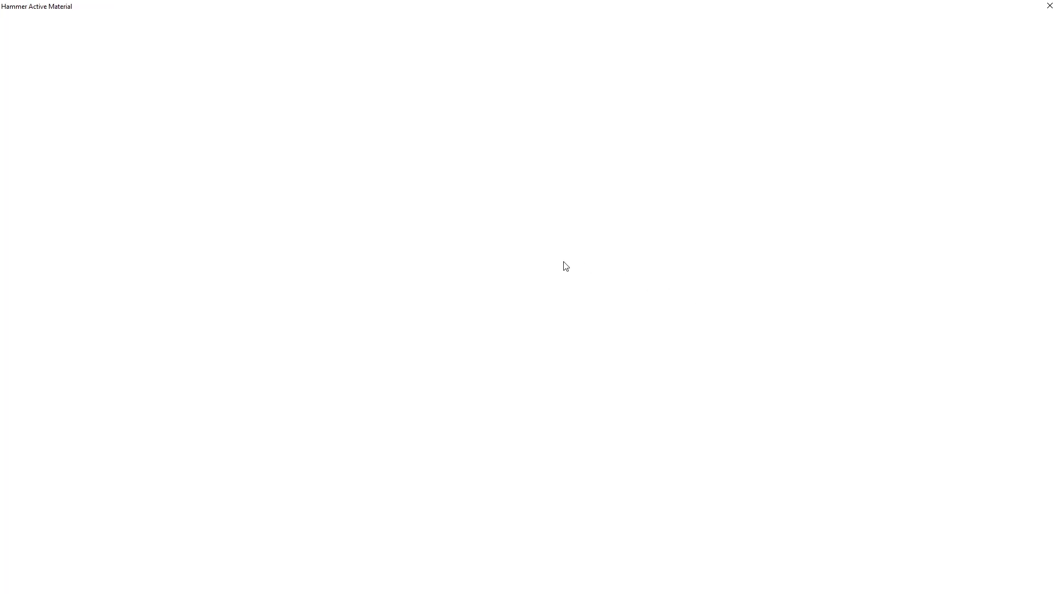
double_click(102, 118)
Step: Draw a flat block with the active Block Light material over the tiled slab
click(11, 205)
mouse_move(337, 269)
right_down()
mouse_move(352, 259)
mouse_move(337, 269)
right_up()
drag(309, 263, 701, 316)
mouse_move(533, 289)
right_down()
mouse_move(542, 295)
mouse_move(533, 290)
right_up()
key(Escape)
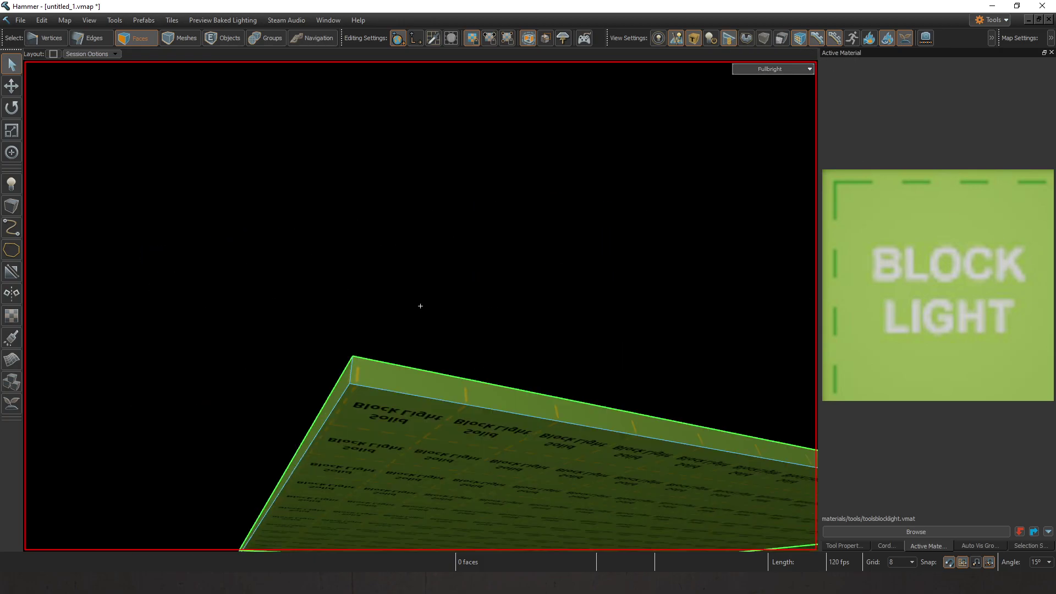
right_drag(420, 304, 534, 378)
right_drag(464, 325, 601, 213)
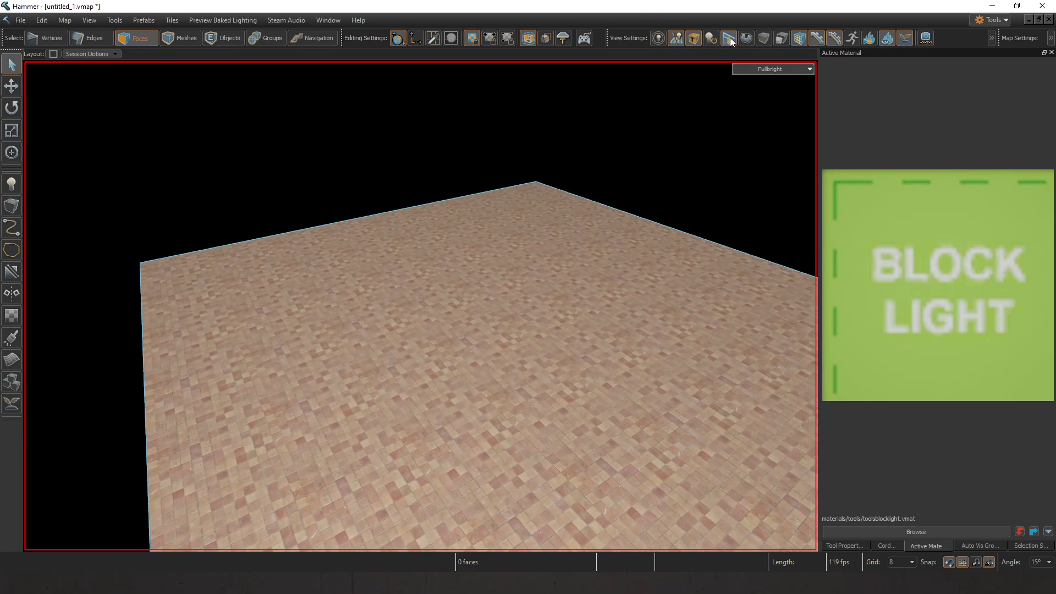
Step: Change the view settings so the Block Light block is displayed, and switch to object mode
click(731, 38)
right_drag(582, 196, 420, 305)
click(728, 39)
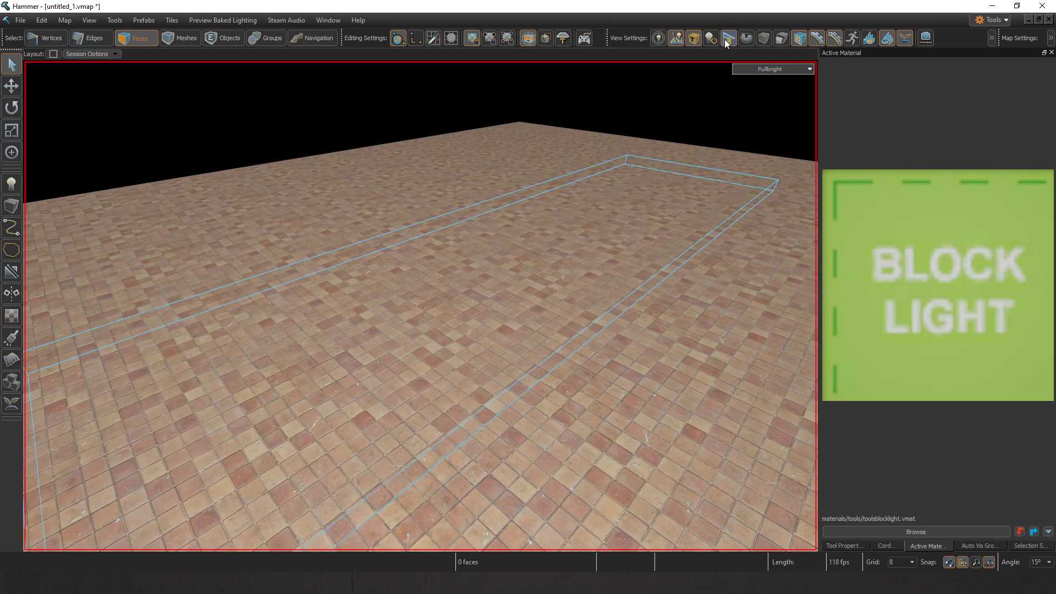
click(727, 39)
click(728, 39)
click(224, 38)
right_drag(259, 67, 434, 302)
click(728, 39)
right_drag(622, 106, 507, 243)
Step: Select a face of the Block Light block in face mode and move it to resize the block
key(3)
click(573, 219)
right_drag(572, 219, 691, 305)
key(w)
drag(751, 288, 465, 320)
right_drag(465, 320, 391, 323)
Step: Select all faces of the Block Light block, raise it 36 units above the floor, and return to object mode
double_click(418, 398)
click(422, 202)
mouse_move(421, 202)
right_down()
mouse_move(423, 307)
mouse_move(418, 200)
right_up()
click(403, 165)
key(s)
click(228, 39)
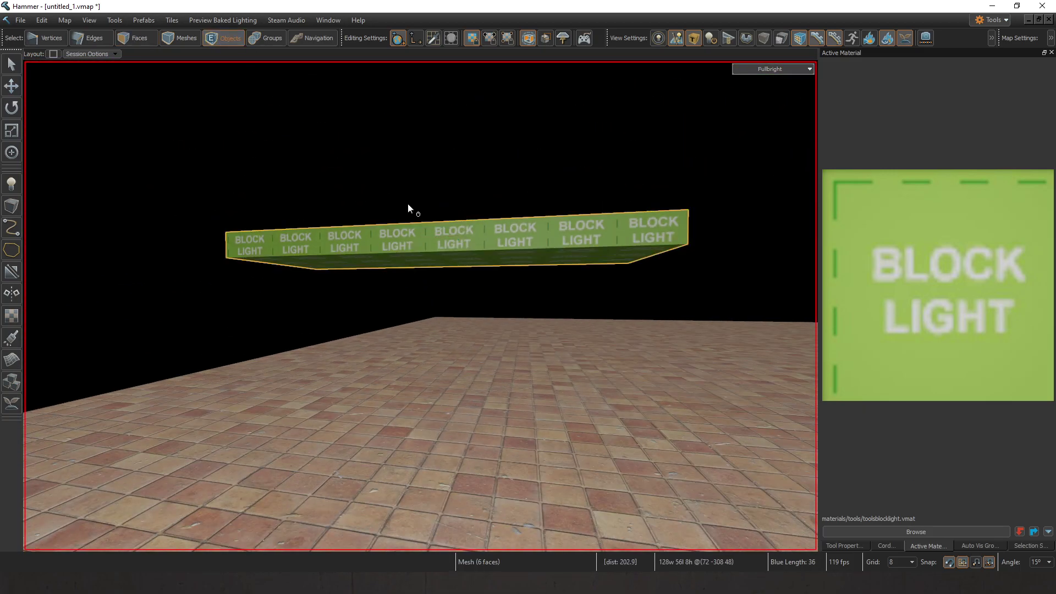
Step: Center the origin of the raised Block Light block
click(858, 544)
click(929, 135)
right_drag(420, 306, 421, 305)
key(s)
key(w)
key(s)
key(w)
Step: Switch to mesh mode and select the Block Light block
click(182, 38)
click(290, 153)
click(319, 240)
key(s)
right_drag(450, 190, 421, 306)
Step: Select the block's end face and move it outward 168 units, lengthening the block to 296 units, and clear the selection
key(3)
click(399, 267)
right_drag(396, 269, 420, 305)
key(s)
drag(420, 285, 641, 297)
click(557, 160)
right_drag(558, 160, 420, 306)
key(w)
Step: Select the lengthened Block Light block in object mode and center its origin
click(234, 38)
click(336, 244)
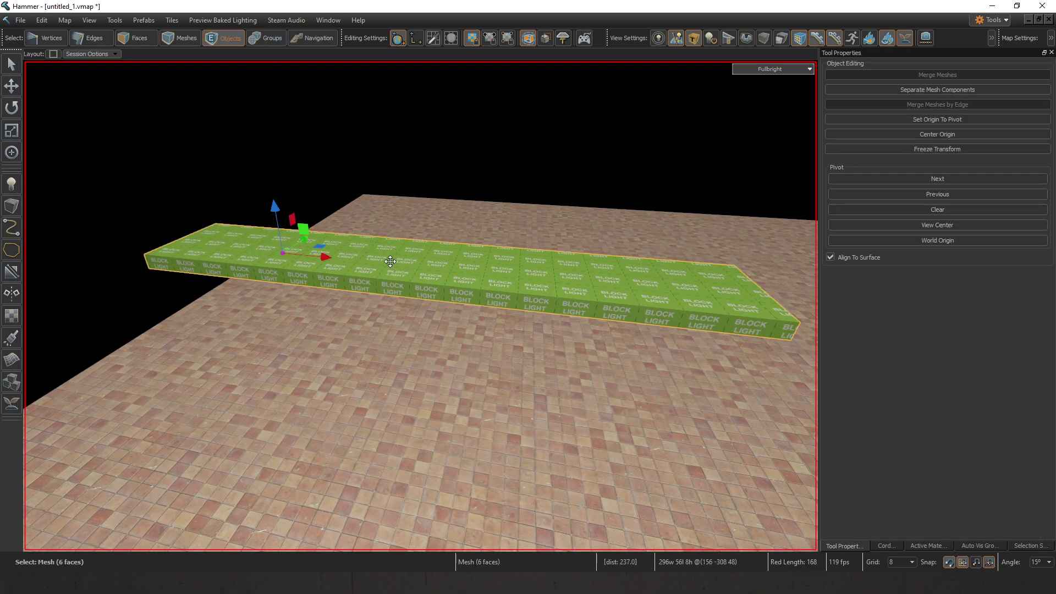
right_drag(336, 244, 420, 306)
key(a)
right_drag(344, 255, 420, 306)
key(d)
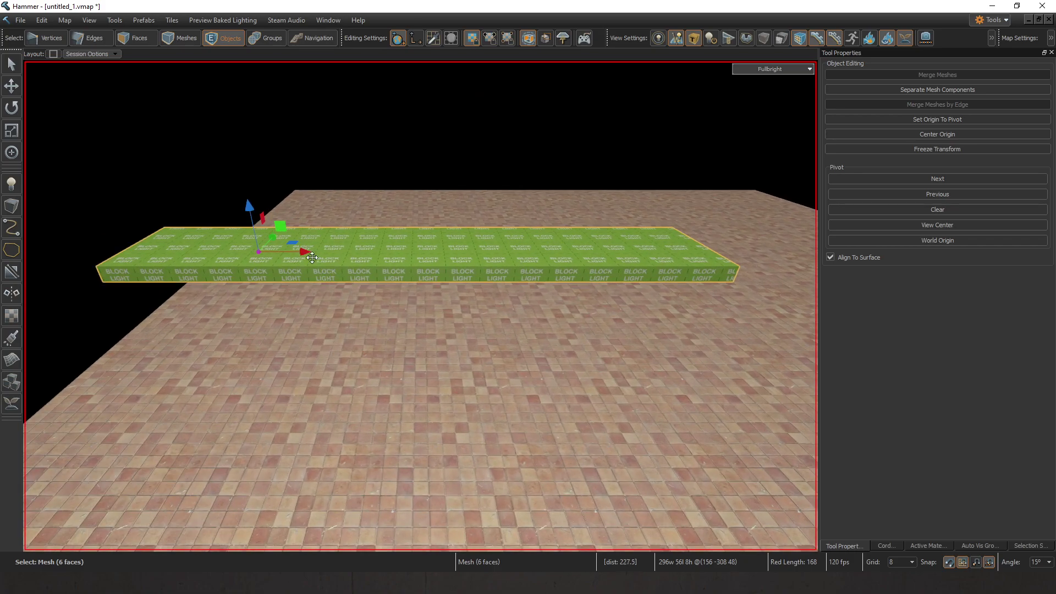
click(929, 546)
click(845, 546)
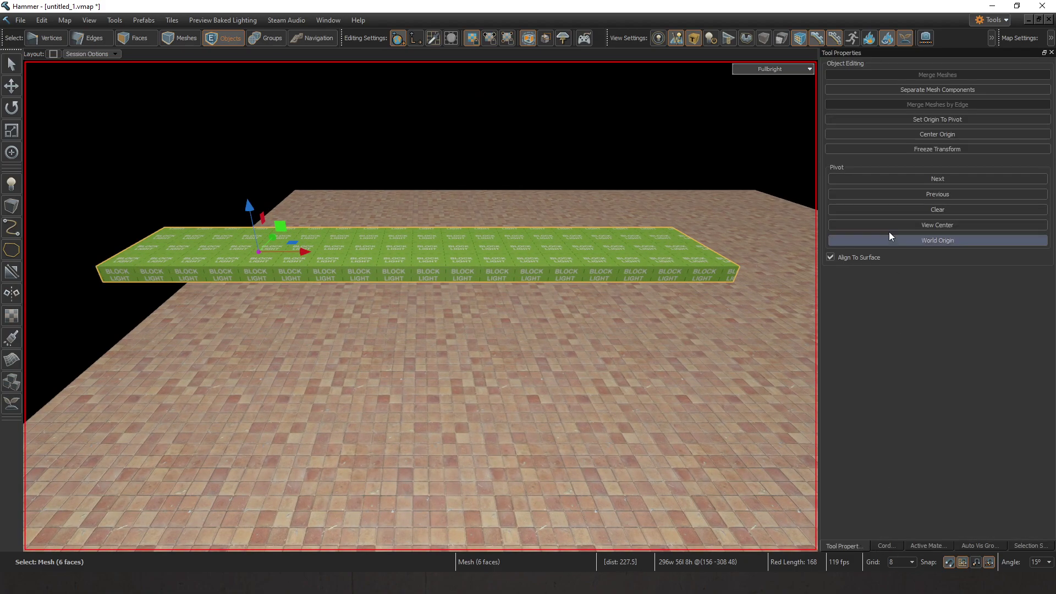
click(958, 134)
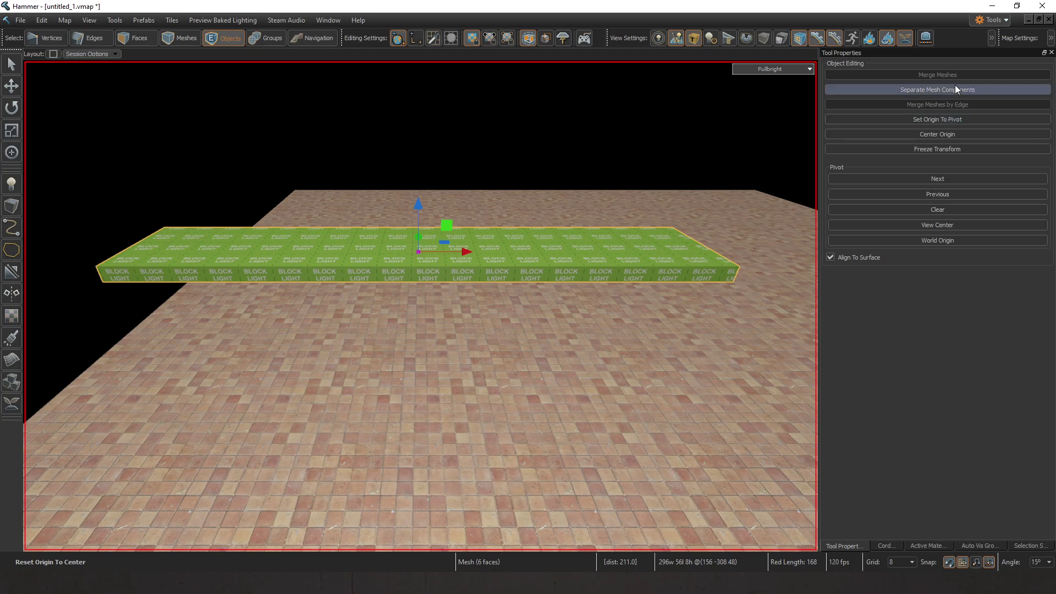
Step: Place the block's pivot at the view center and try moving the block, then undo and re-center the origin
right_drag(600, 187, 599, 185)
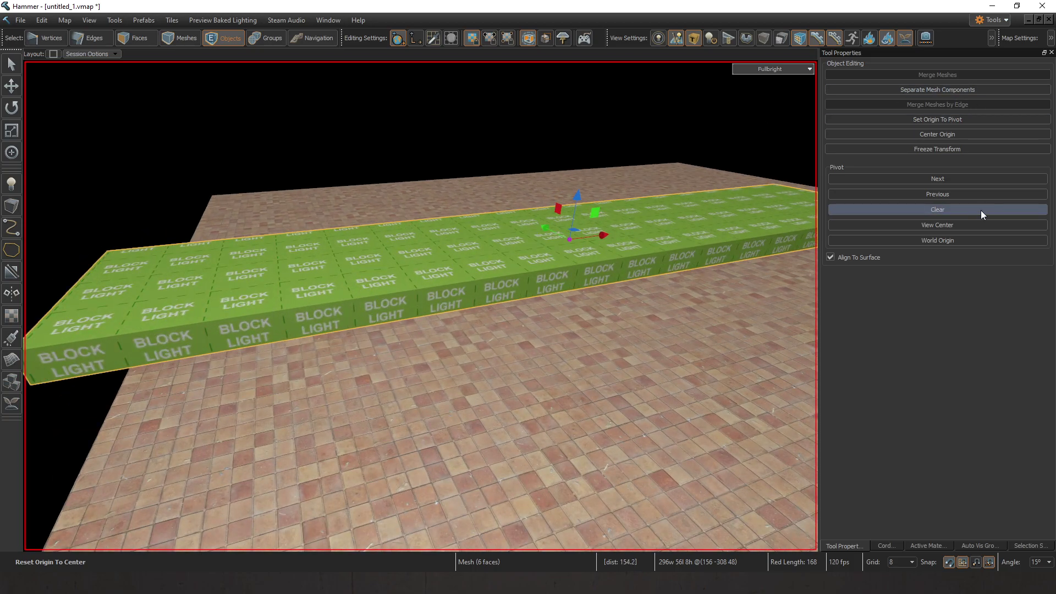
mouse_move(446, 308)
right_down()
mouse_move(422, 305)
mouse_move(446, 309)
right_up()
click(952, 229)
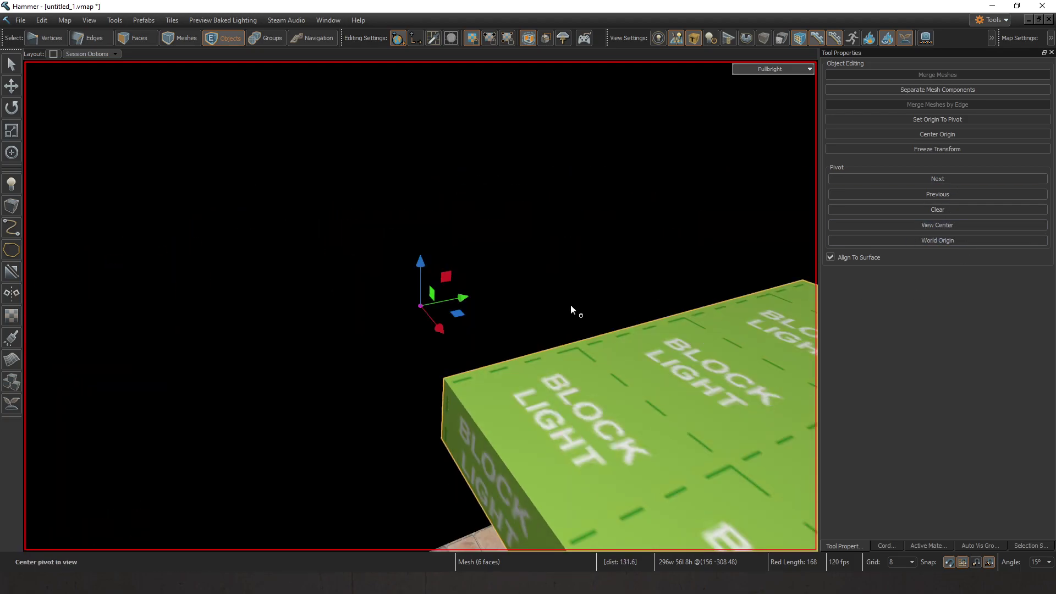
drag(443, 300, 631, 258)
key(ctrl+z)
click(934, 136)
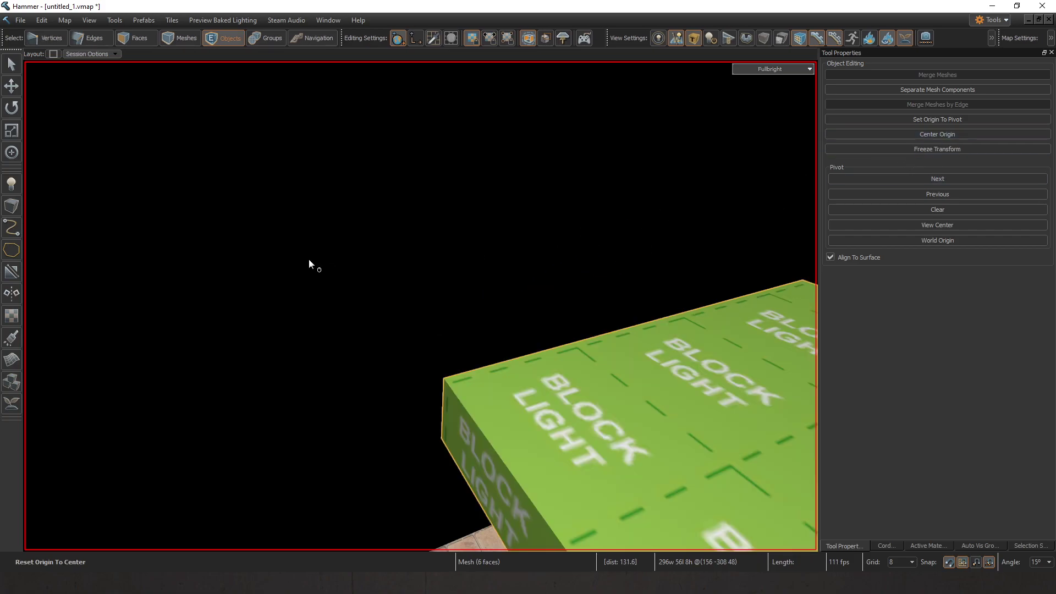
Step: Set the grid size to 0.5
right_drag(321, 260, 325, 256)
scroll(324, 256, up, 4)
right_drag(624, 170, 420, 306)
key(w)
click(902, 562)
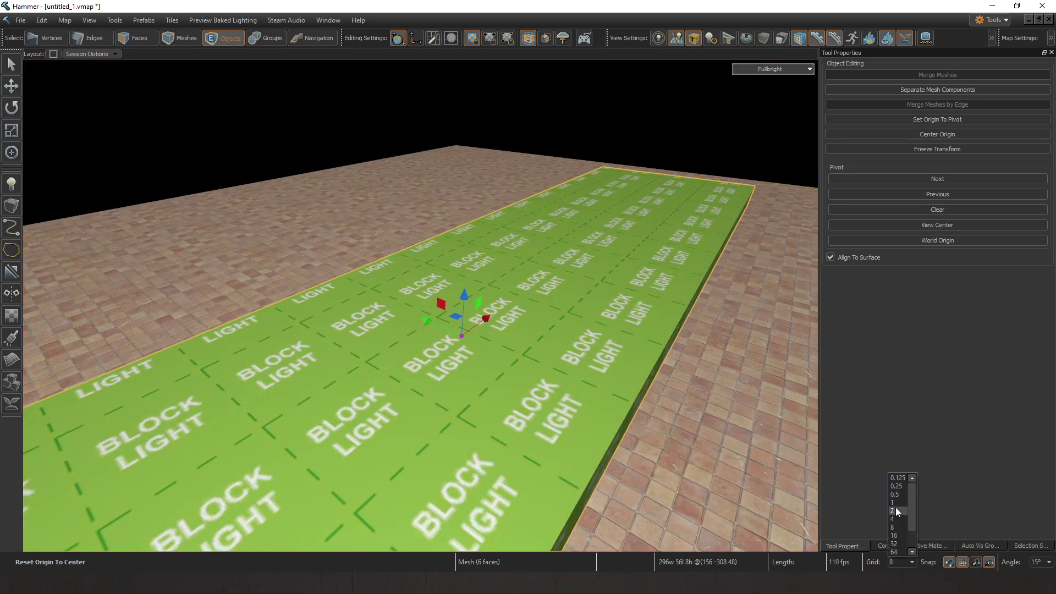
click(899, 495)
right_drag(518, 264, 514, 257)
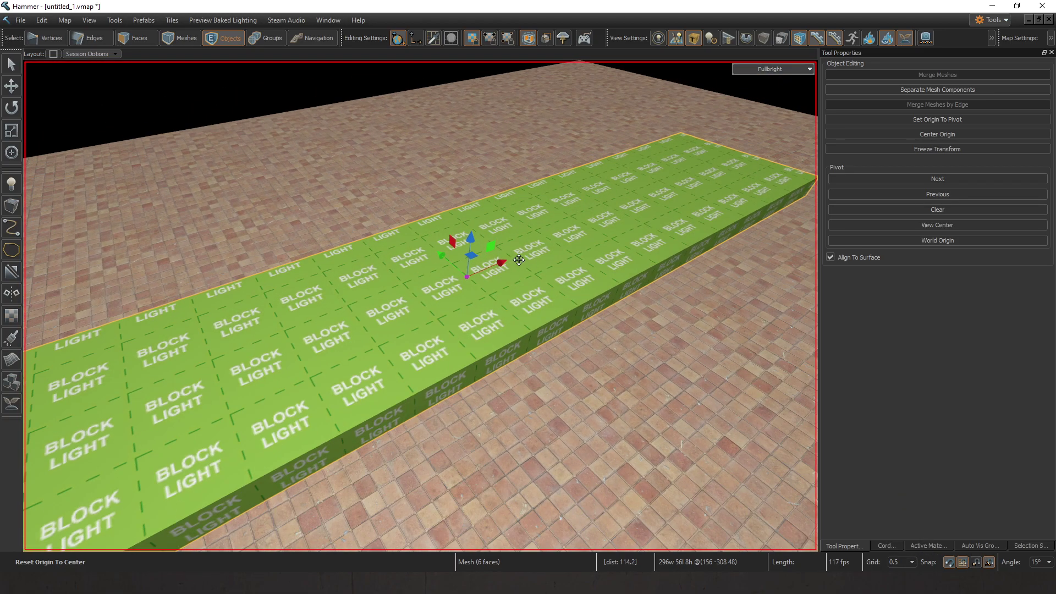
key(w)
right_drag(605, 264, 421, 306)
key(s)
click(912, 560)
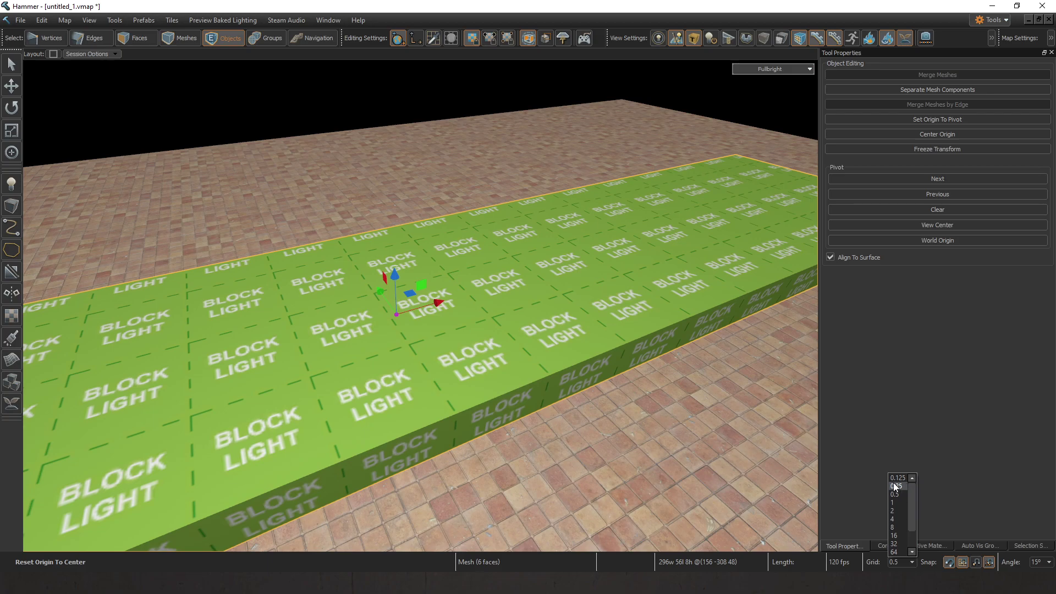
click(896, 494)
Step: Select the Block Light block's end face in face mode, move it outward 12.5 units and clear the selection
right_drag(389, 335, 451, 319)
key(d)
key(3)
click(451, 318)
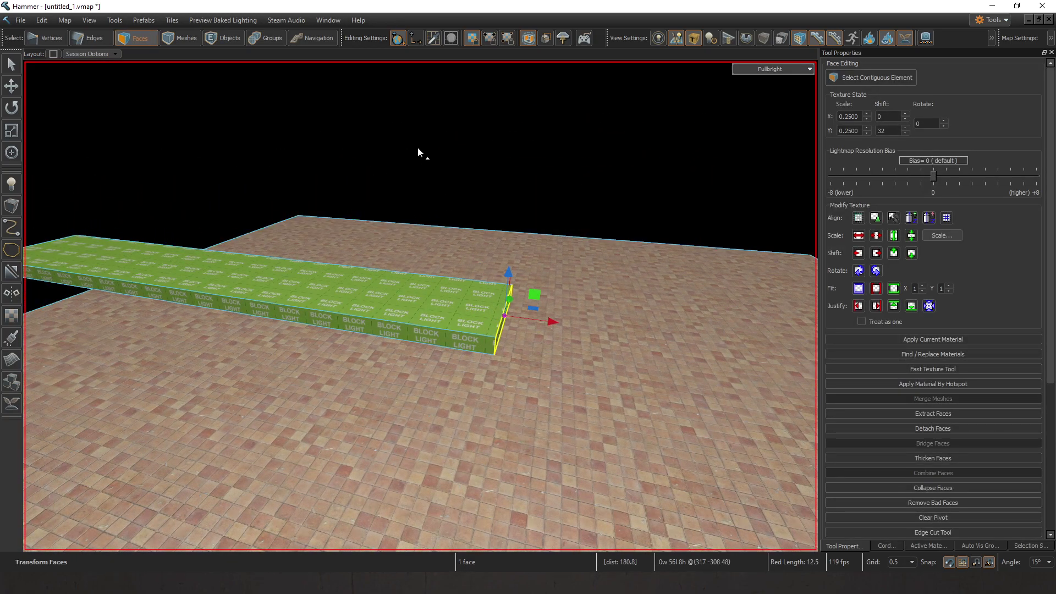
click(417, 148)
right_drag(418, 147, 407, 149)
Step: Select the Block Light block in object mode and center its origin
click(215, 40)
click(365, 273)
key(w)
right_drag(365, 274, 421, 306)
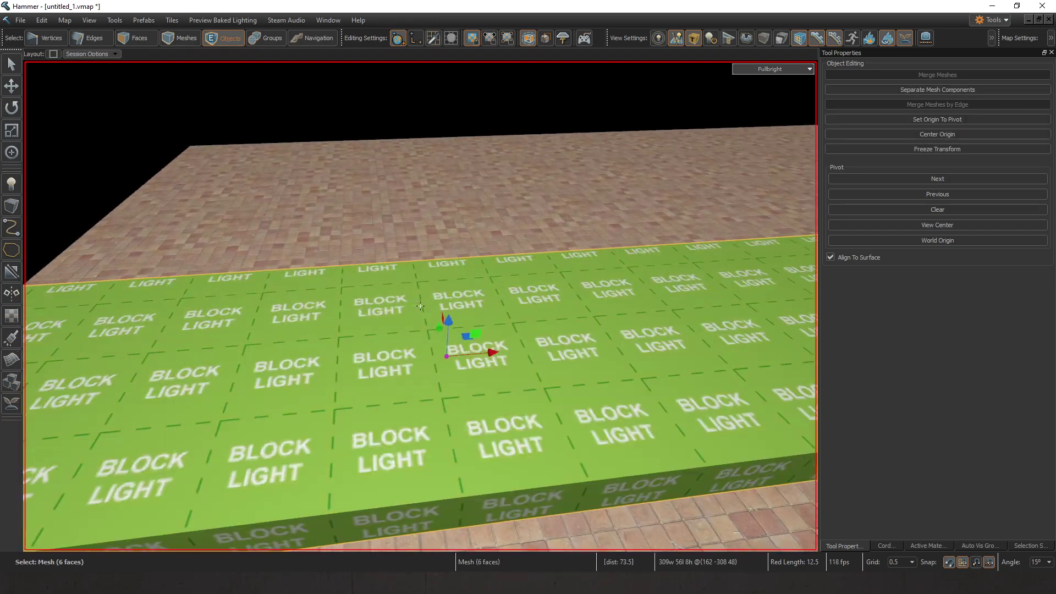
key(s)
key(z)
click(910, 134)
key(z)
key(z)
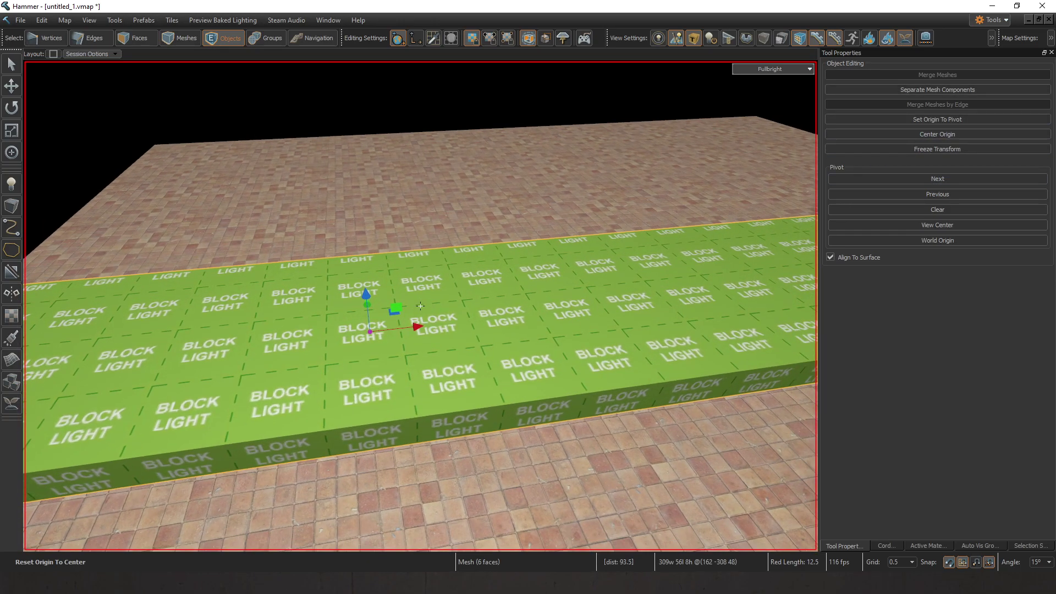
Step: Set the grid size to 8, move the block's end face inward 4.5 units, and clear the selection in object mode
click(900, 562)
click(893, 527)
right_drag(533, 379, 421, 306)
key(d)
key(3)
click(413, 349)
drag(448, 338, 423, 329)
key(a)
right_drag(428, 330, 420, 306)
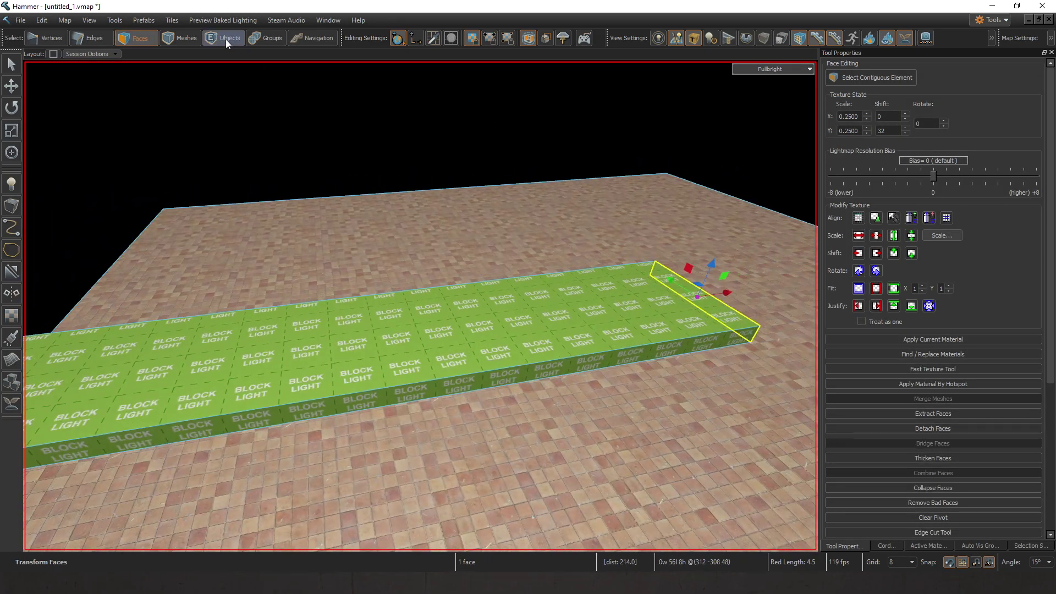
click(225, 38)
click(688, 131)
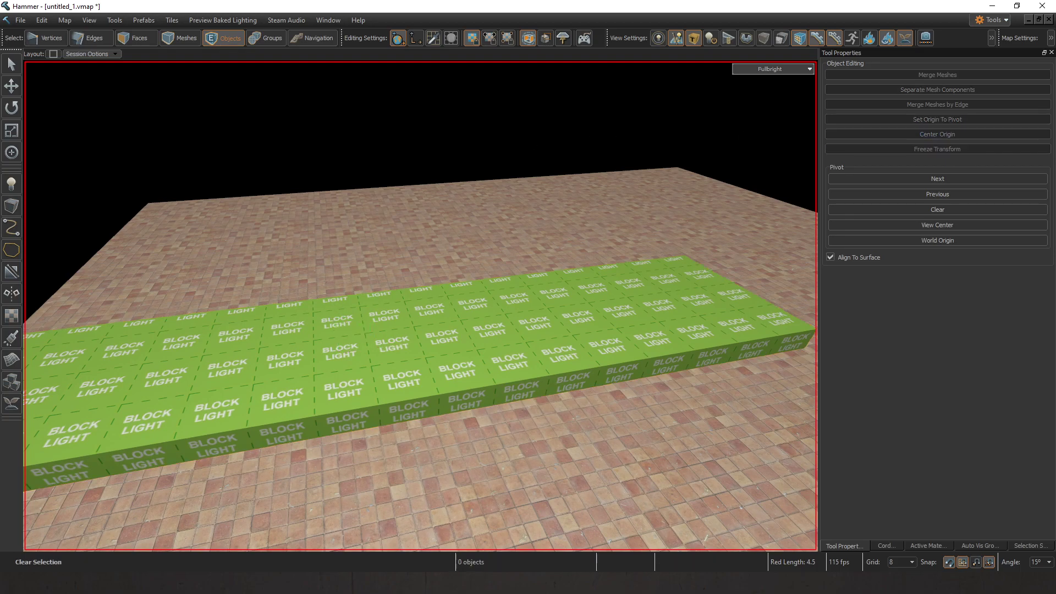
right_drag(660, 143, 421, 306)
key(2)
click(467, 383)
key(d)
right_drag(466, 385, 420, 306)
click(546, 130)
right_drag(545, 130, 420, 305)
key(s)
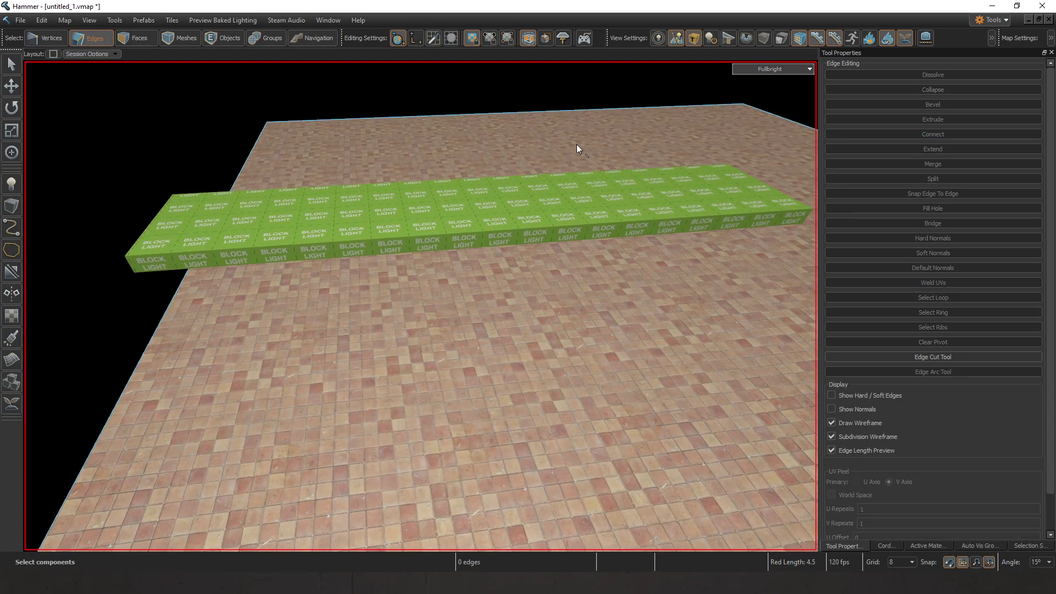
key(d)
right_drag(568, 172, 420, 306)
Step: Move both end faces of the Block Light block inward, the second by 36 units, shortening the block to 152 units
key(3)
click(495, 306)
key(a)
key(s)
drag(645, 280, 391, 272)
right_drag(392, 272, 391, 278)
key(w)
key(a)
double_click(391, 280)
drag(393, 301, 470, 300)
click(427, 149)
Step: Select the block's upper front edge in edge mode, followed by its upper back edge
key(w)
right_drag(427, 149, 420, 306)
key(s)
key(w)
key(2)
key(s)
key(w)
click(466, 340)
right_drag(467, 340, 415, 305)
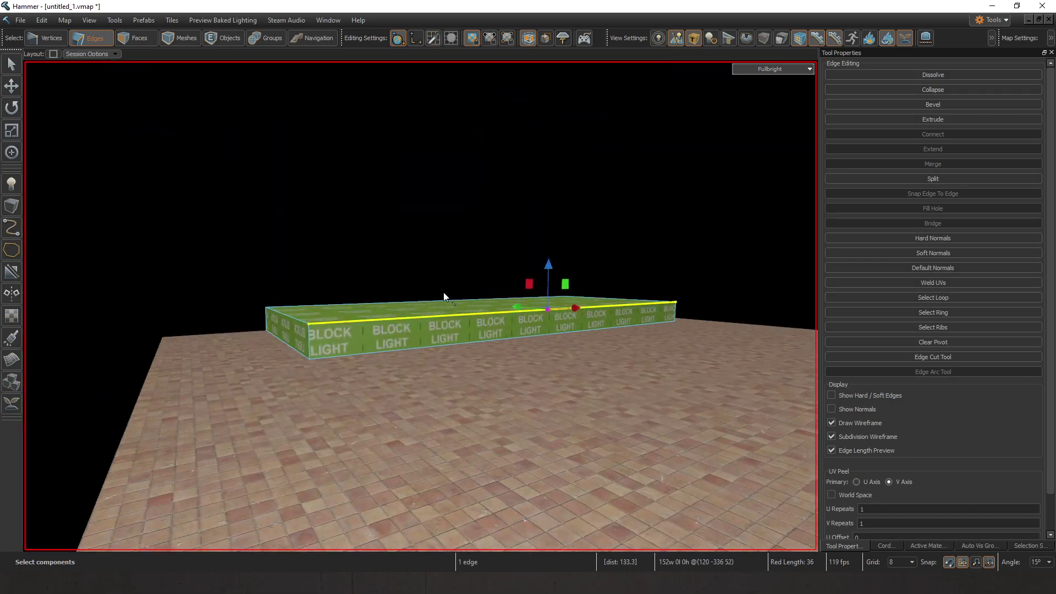
key(w)
mouse_move(353, 239)
right_down()
mouse_move(420, 306)
mouse_move(354, 240)
right_up()
key(s)
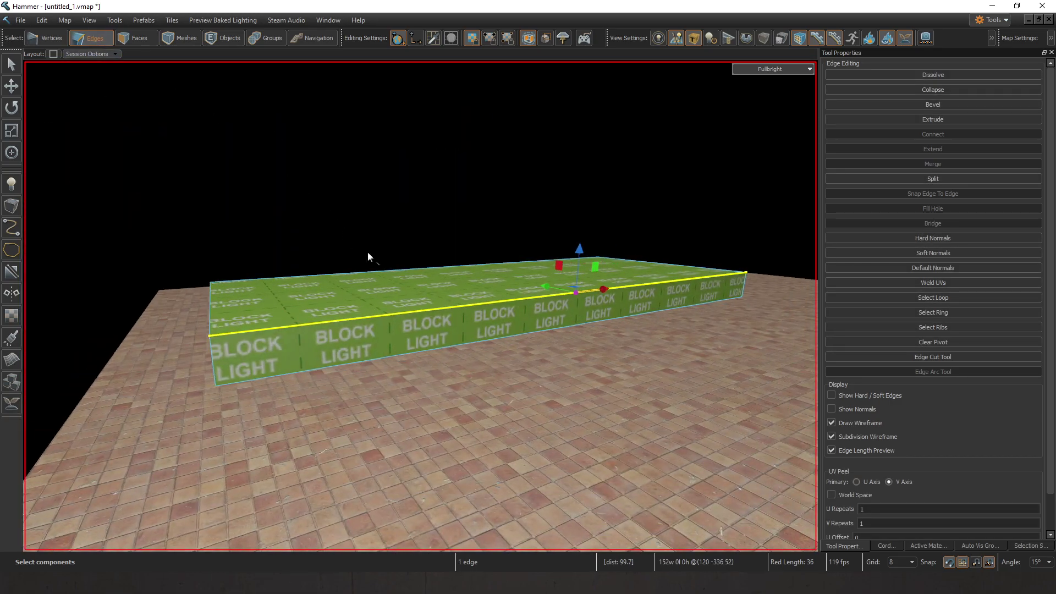
click(449, 262)
click(448, 266)
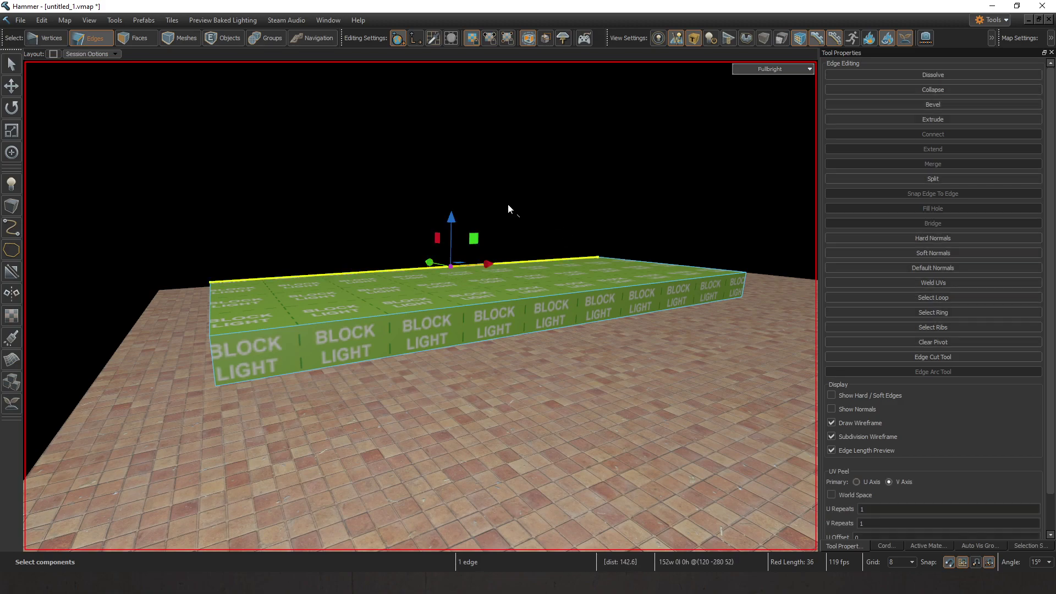
scroll(512, 243, up, 2)
key(3)
click(476, 289)
click(400, 183)
click(423, 283)
key(2)
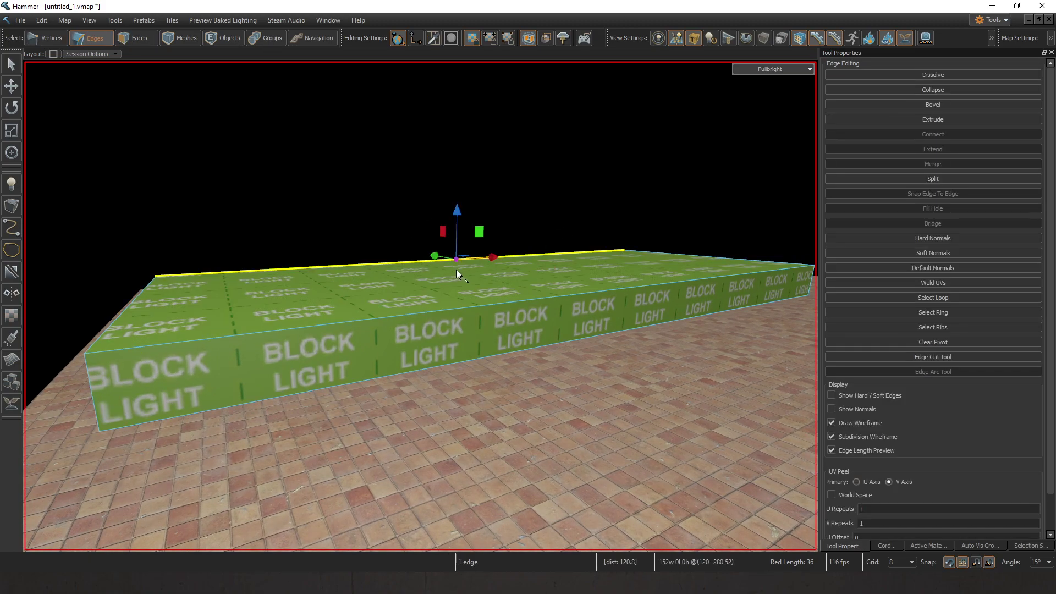
Step: Select the block's lower front edge and expand the selection to its edge ring of all four lengthwise edges
click(463, 315)
right_drag(430, 239, 421, 304)
key(s)
key(w)
key(g)
key(w)
key(w)
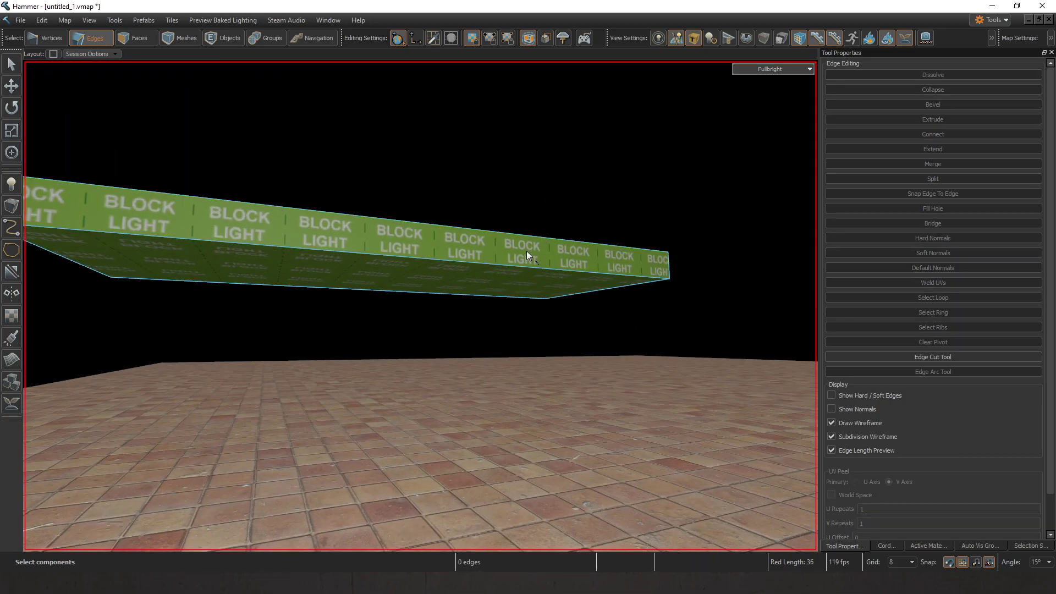
click(526, 250)
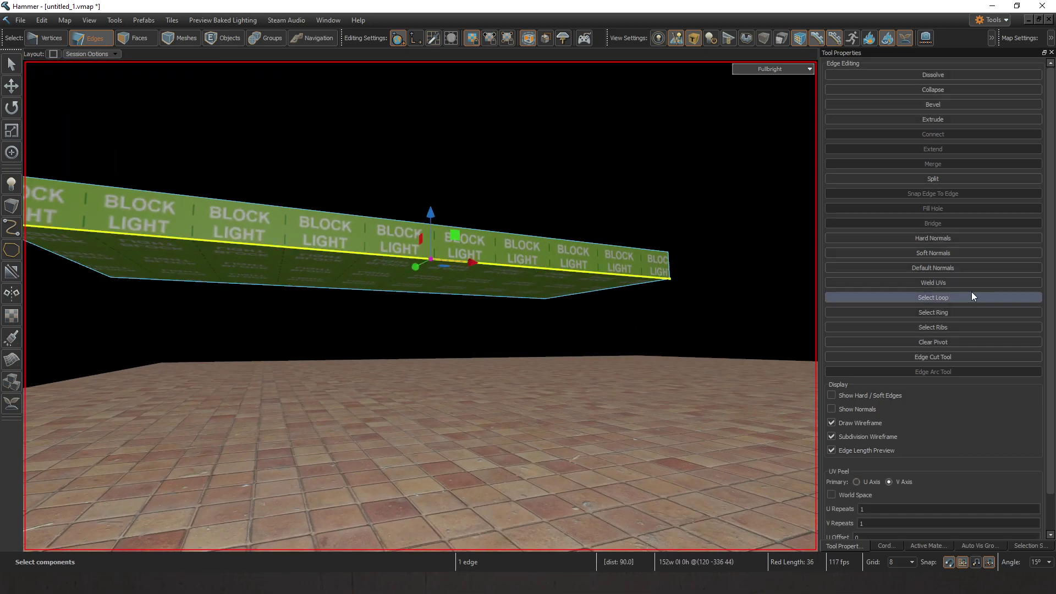
click(941, 311)
scroll(410, 296, down, 3)
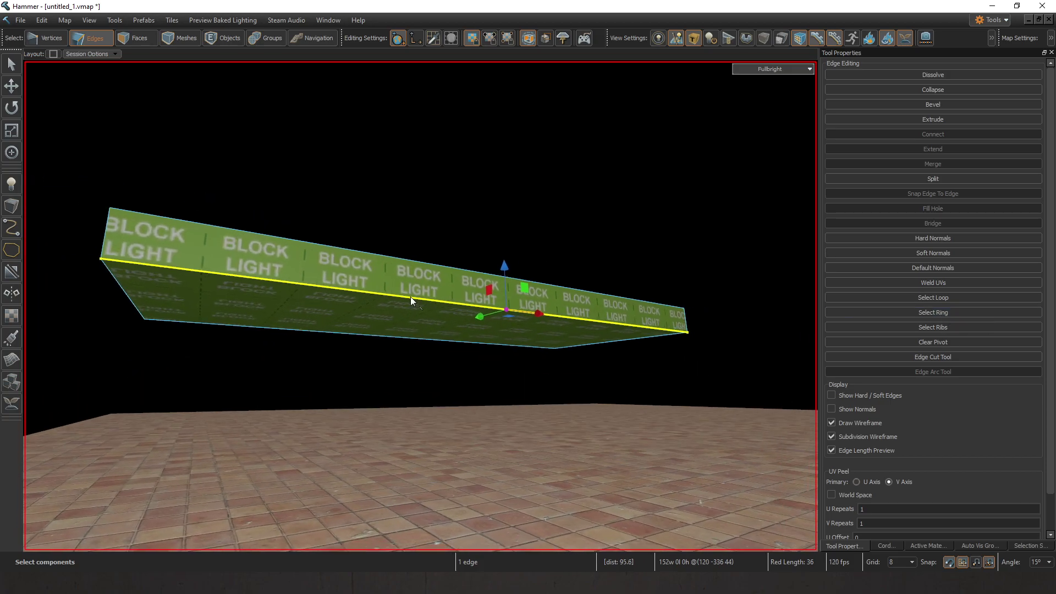
right_drag(358, 367, 420, 305)
right_drag(431, 197, 415, 261)
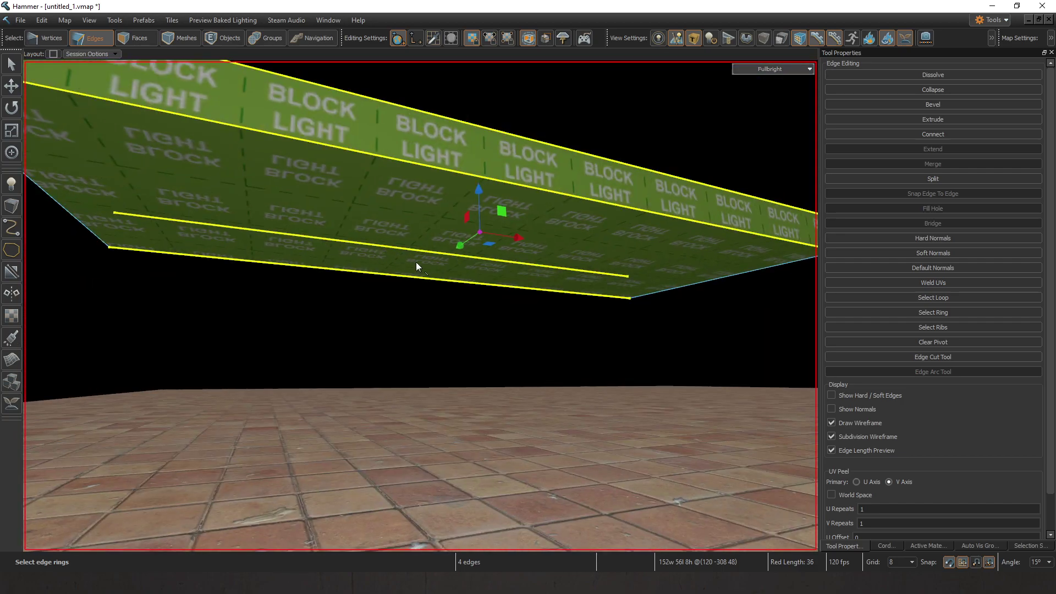
Step: Connect the four lengthwise edges to cut an edge loop around the block's middle, and clear the selection
key(alt+c)
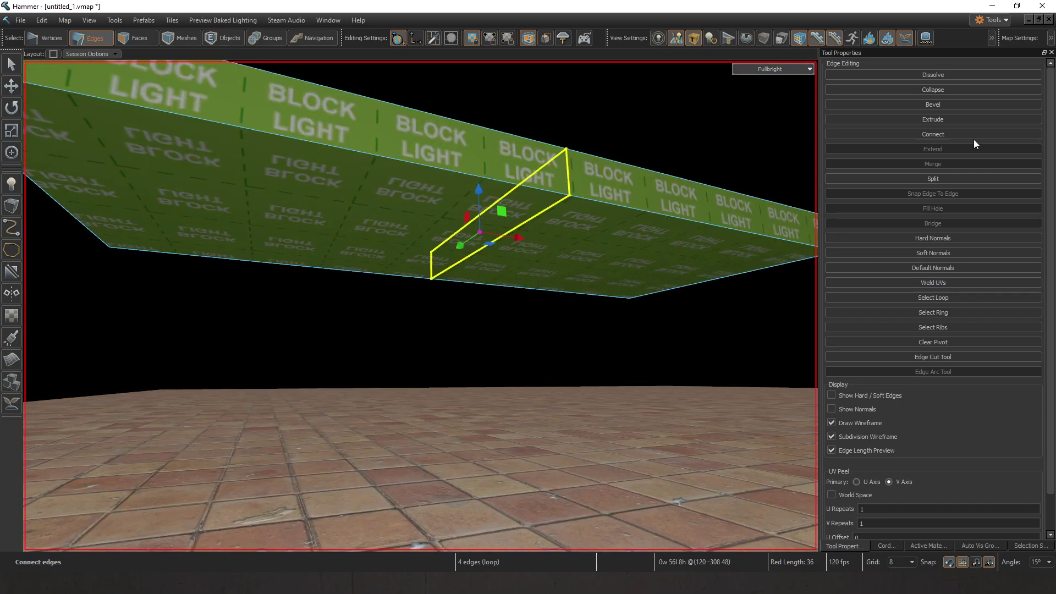
key(ctrl+z)
click(949, 134)
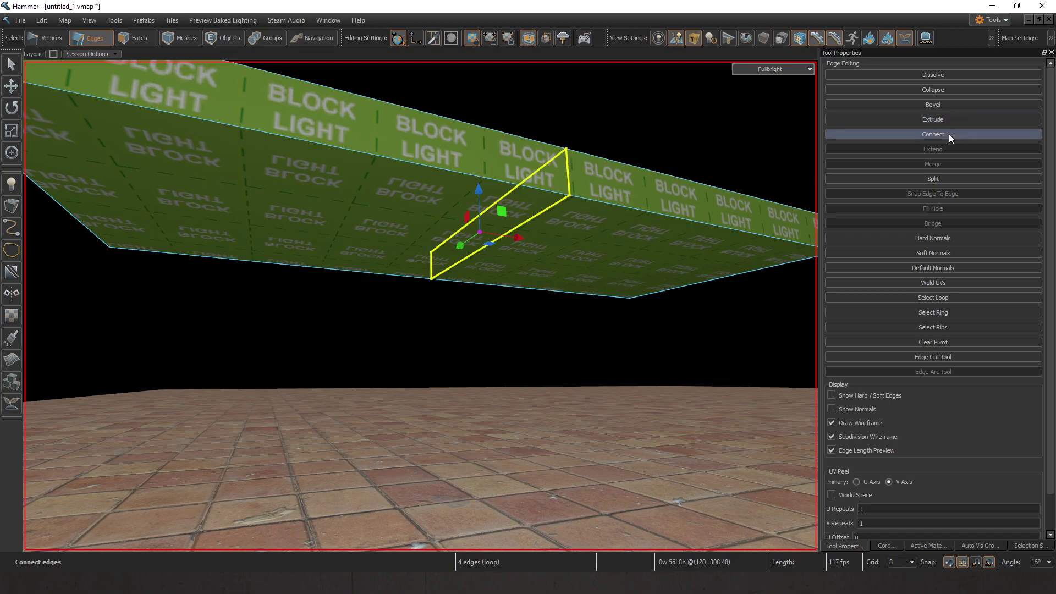
click(593, 133)
Step: Select the new middle edge loop and slide it toward one end of the block
right_drag(593, 133, 569, 233)
key(s)
double_click(491, 299)
key(s)
drag(569, 232, 388, 243)
Step: Connect the longer section's edge ring and move the new loop 58 units to sit beside the first one
click(424, 217)
click(428, 210)
right_drag(427, 211, 508, 230)
key(g)
key(v)
drag(542, 240, 281, 256)
Step: Connect the remaining edge rings to add two more crosswise loops, sliding the last one close to its neighbour
click(414, 212)
key(g)
key(v)
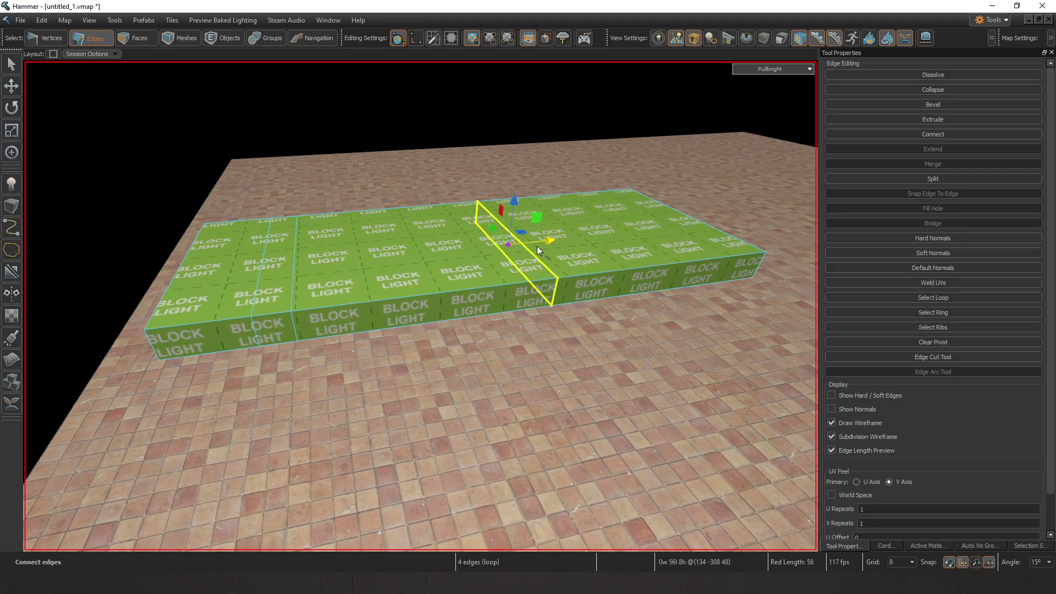
click(546, 196)
key(g)
key(v)
drag(628, 236, 536, 241)
right_drag(536, 241, 496, 250)
key(3)
click(583, 287)
right_drag(583, 287, 665, 278)
key(Escape)
right_drag(511, 275, 471, 254)
Step: Connect the block's crosswise edge ring in edge mode and move the new lengthwise loop toward one long side
key(2)
click(470, 255)
key(g)
key(alt+c)
drag(421, 260, 319, 234)
Step: Add a second lengthwise loop moved 16 units to sit beside the first, and connect the wider section with a third loop
click(381, 266)
key(g)
key(v)
key(g)
click(411, 266)
key(g)
key(v)
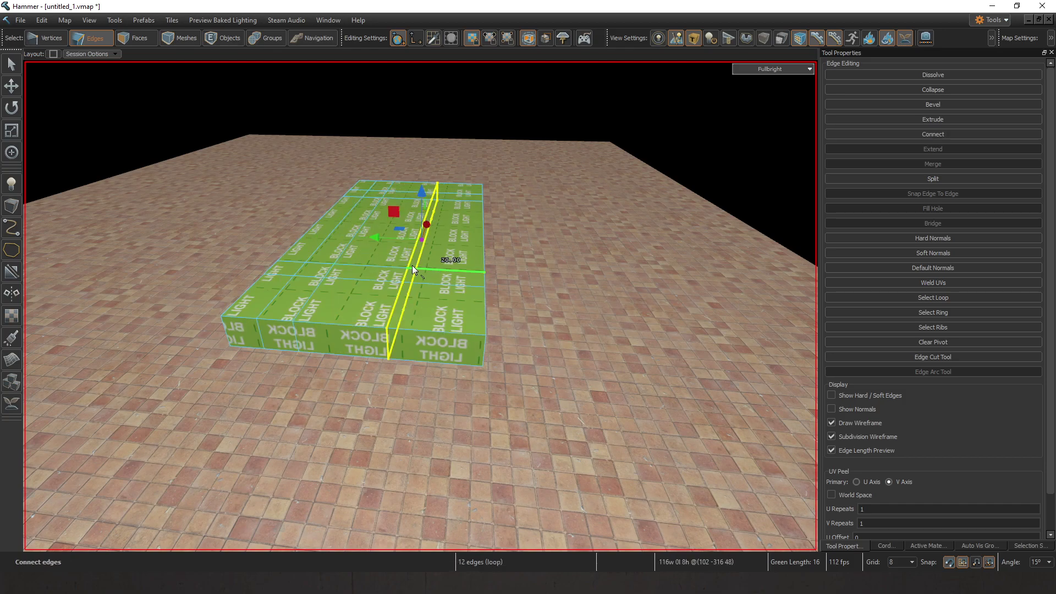
Step: Add a fourth lengthwise loop near the opposite long side, adjust its position by 4 units and clear the selection
click(460, 270)
key(g)
key(v)
drag(424, 244, 411, 222)
scroll(439, 236, up, 3)
key(d)
right_drag(411, 222, 410, 295)
ctrl+double_click(408, 295)
drag(385, 248, 410, 245)
click(457, 141)
Step: Select the four small faces near the corners of the block's underside in face mode
key(w)
right_drag(458, 142, 413, 215)
key(3)
click(451, 265)
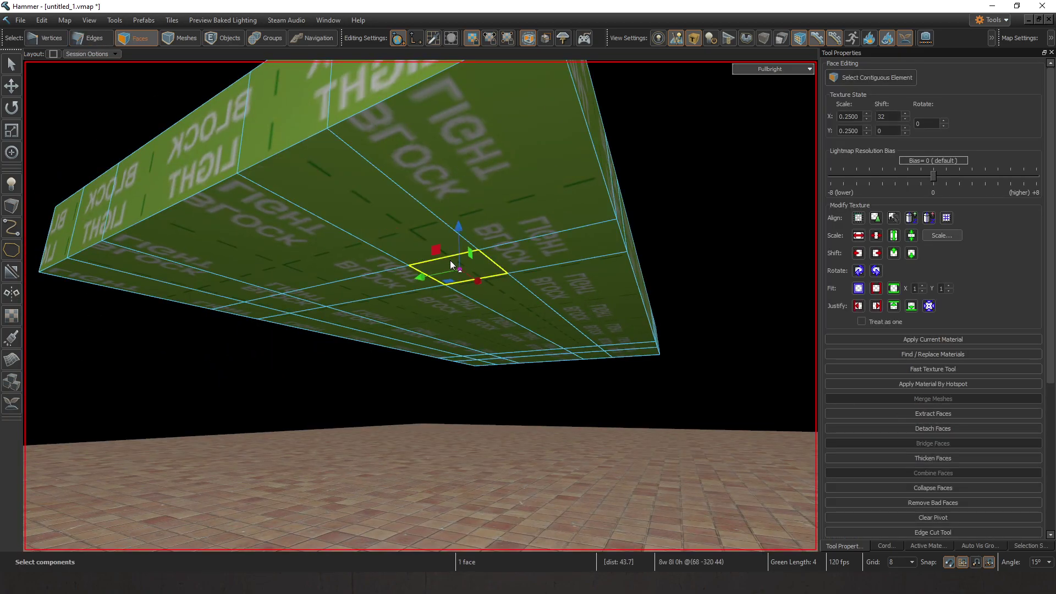
ctrl+click(288, 307)
right_drag(288, 307, 384, 315)
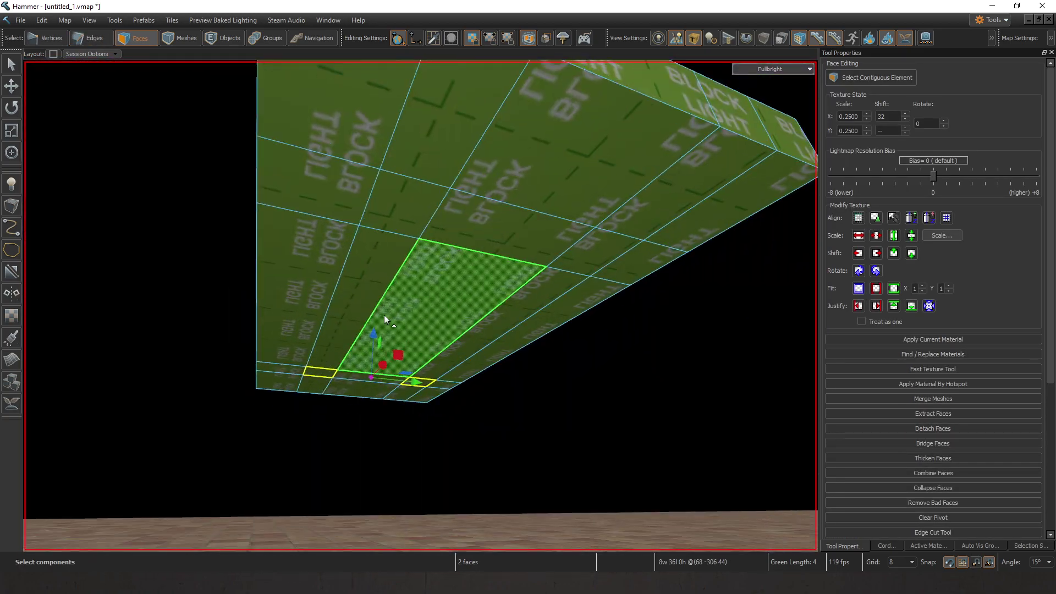
ctrl+click(590, 260)
ctrl+click(395, 216)
right_drag(394, 216, 420, 306)
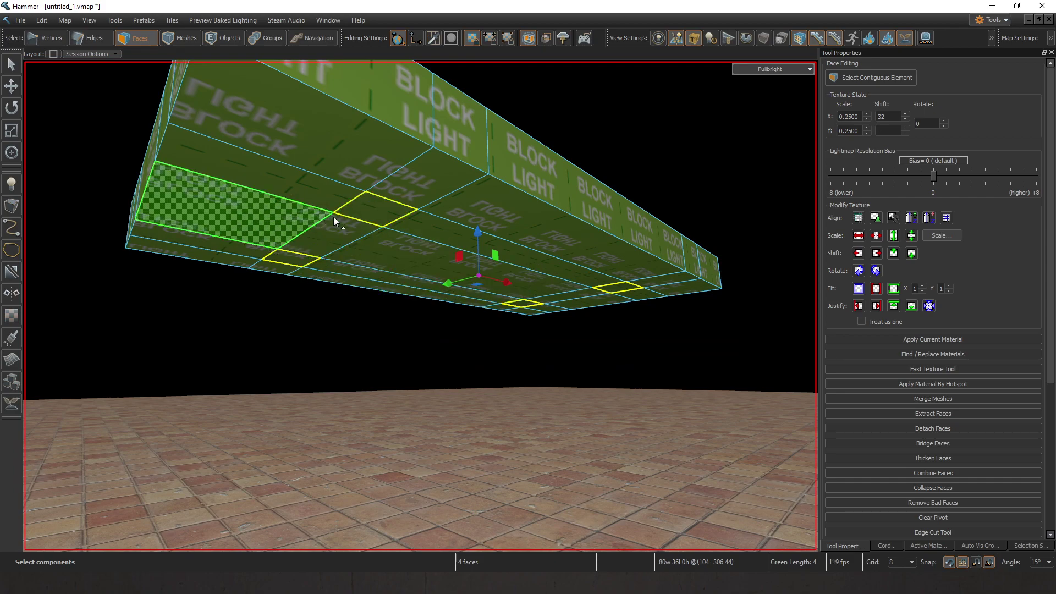
Step: Extrude the four selected underside faces 36 units down to the floor to form legs, undoing and repeating the extrusion
mouse_move(370, 292)
right_down()
mouse_move(421, 306)
mouse_move(388, 298)
right_up()
shift+drag(457, 185, 444, 364)
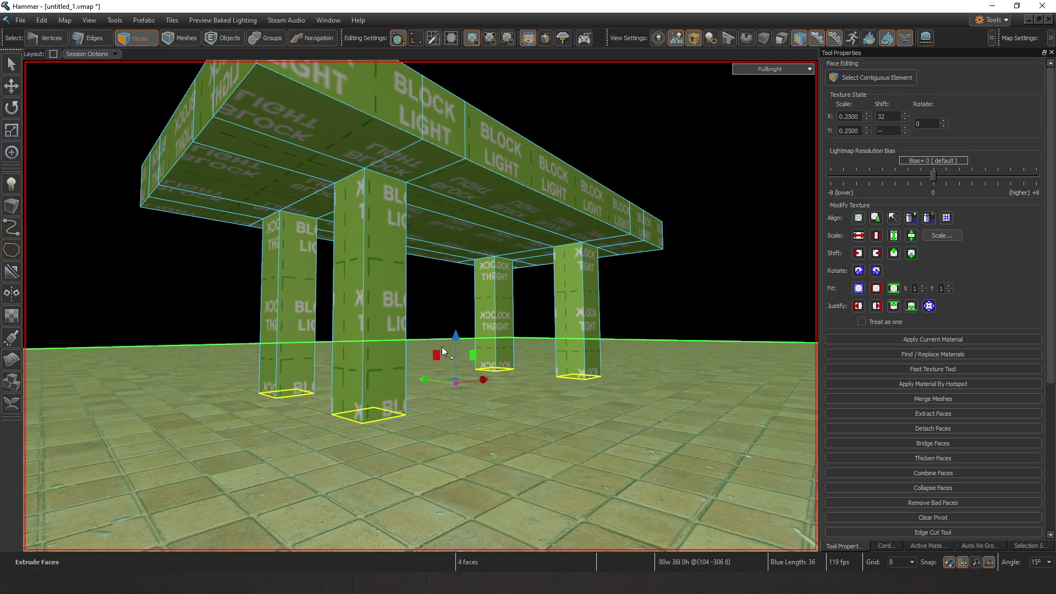
key(ctrl+z)
shift+drag(454, 203, 426, 313)
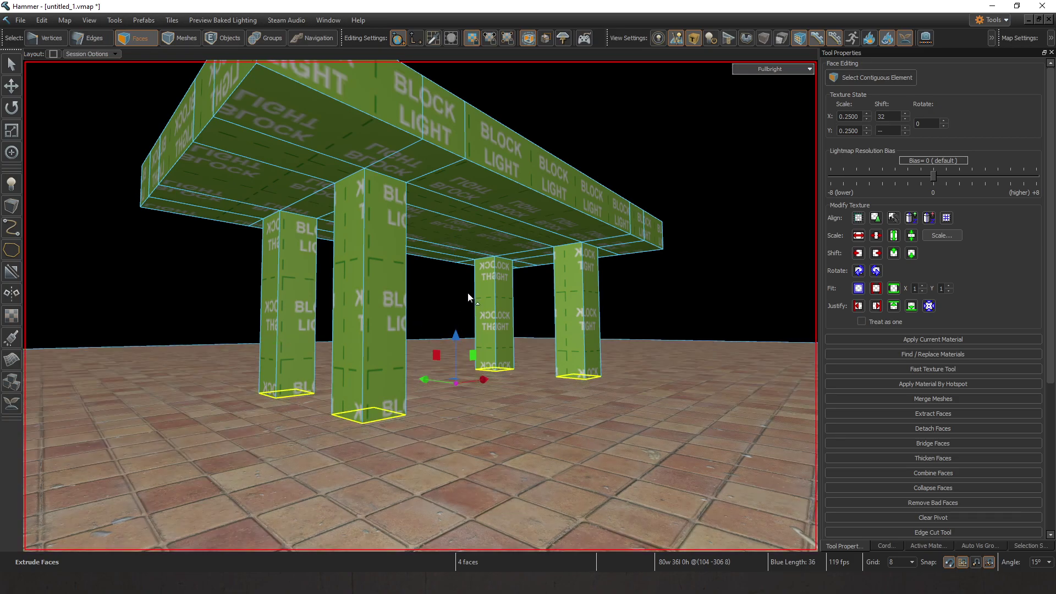
Step: Try to move the four selected leg-end faces, undo the change and clear the selection
right_drag(468, 290, 484, 369)
drag(497, 455, 493, 276)
key(ctrl+z)
key(Escape)
Step: Switch to object selection mode and toggle the display of the block-light table off and back on
right_drag(715, 384, 420, 305)
click(223, 38)
right_drag(384, 171, 363, 151)
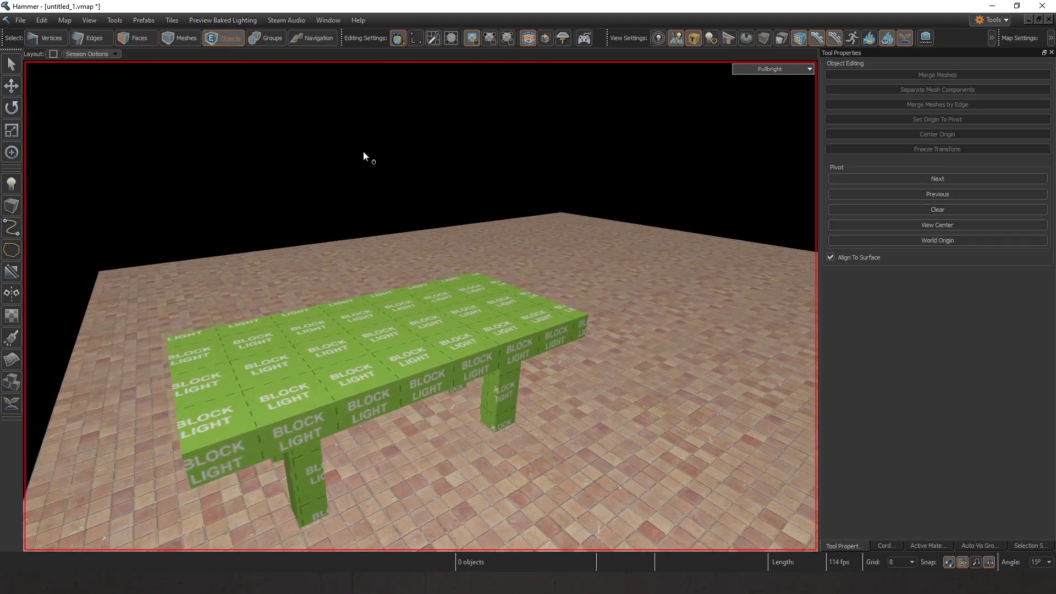
click(726, 37)
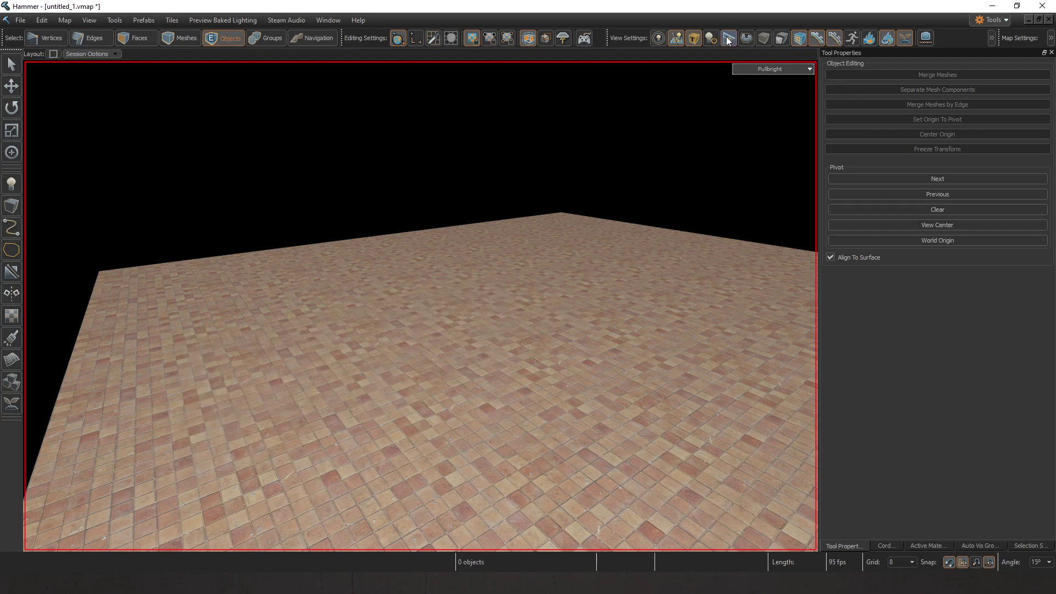
click(727, 37)
Step: Create a long block 576 units long, 16 wide and 8 high along the floor's edge
right_drag(518, 269, 473, 297)
key(3)
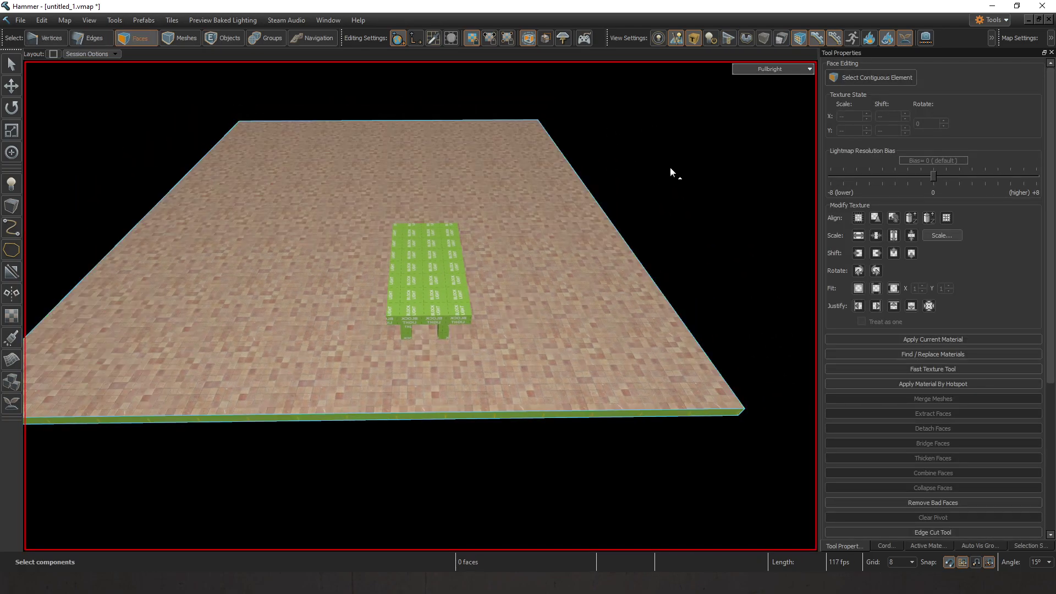
right_drag(669, 170, 276, 127)
scroll(385, 159, up, 3)
key(shift+b)
right_drag(453, 179, 432, 146)
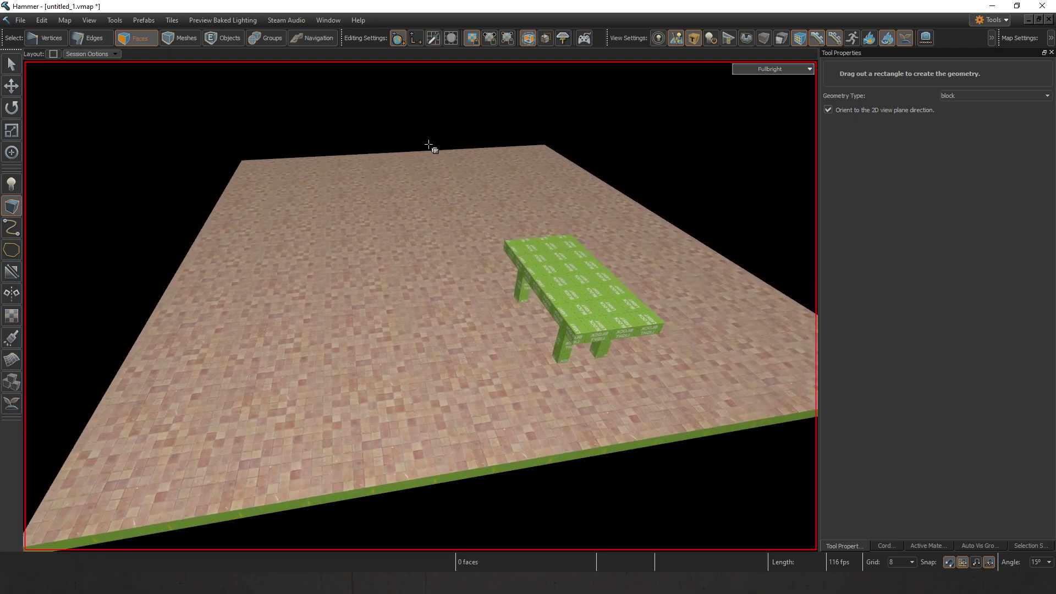
drag(333, 151, 373, 499)
key(Return)
Step: Sample the tile material from the new block and the solid block light material from the floor's side, keeping solid block light active
right_drag(422, 338, 437, 360)
right_drag(343, 342, 428, 291)
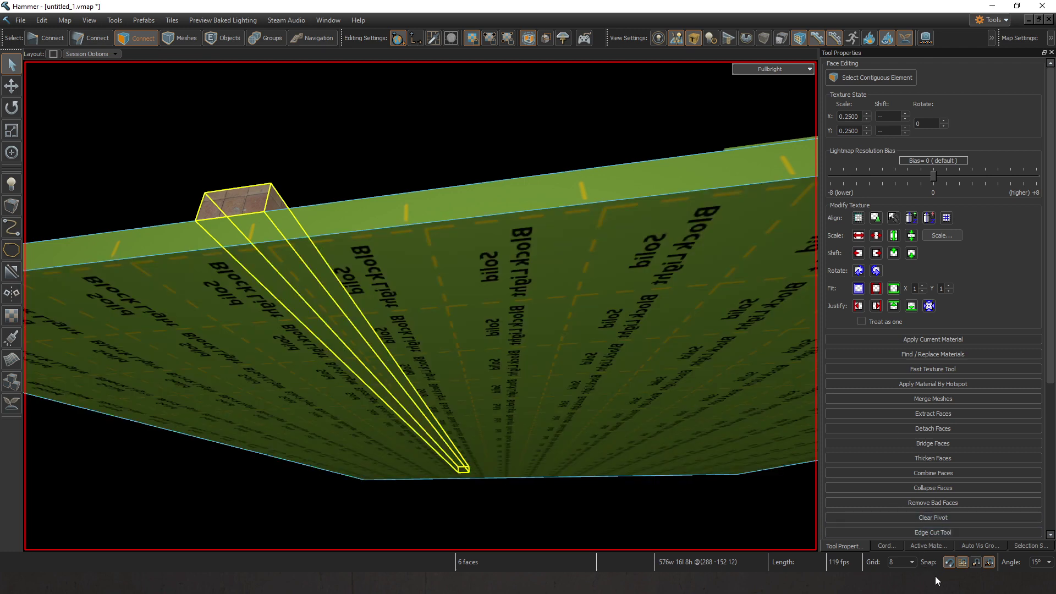
click(928, 546)
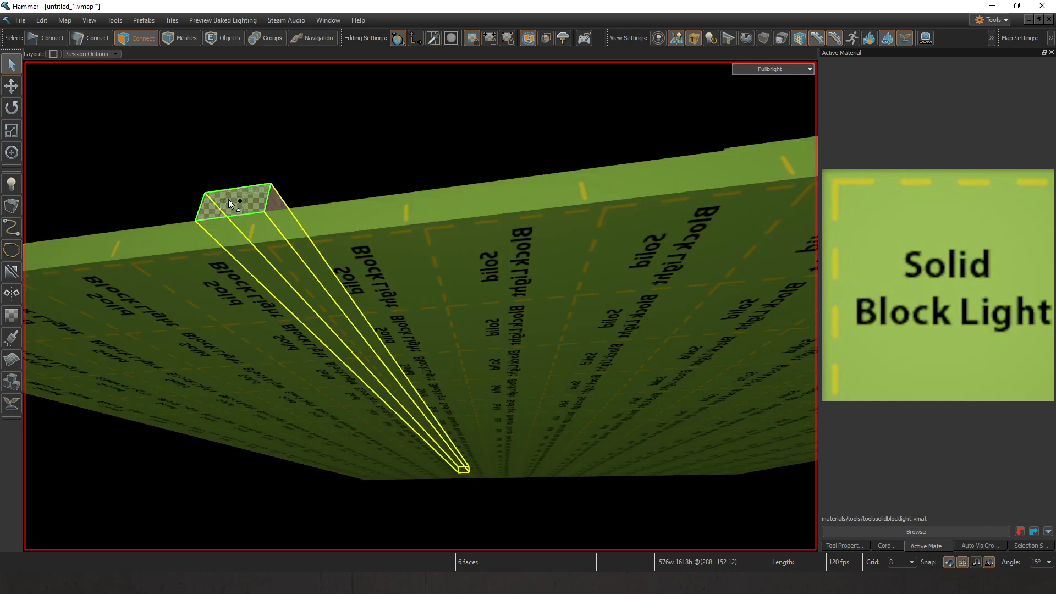
click(230, 204)
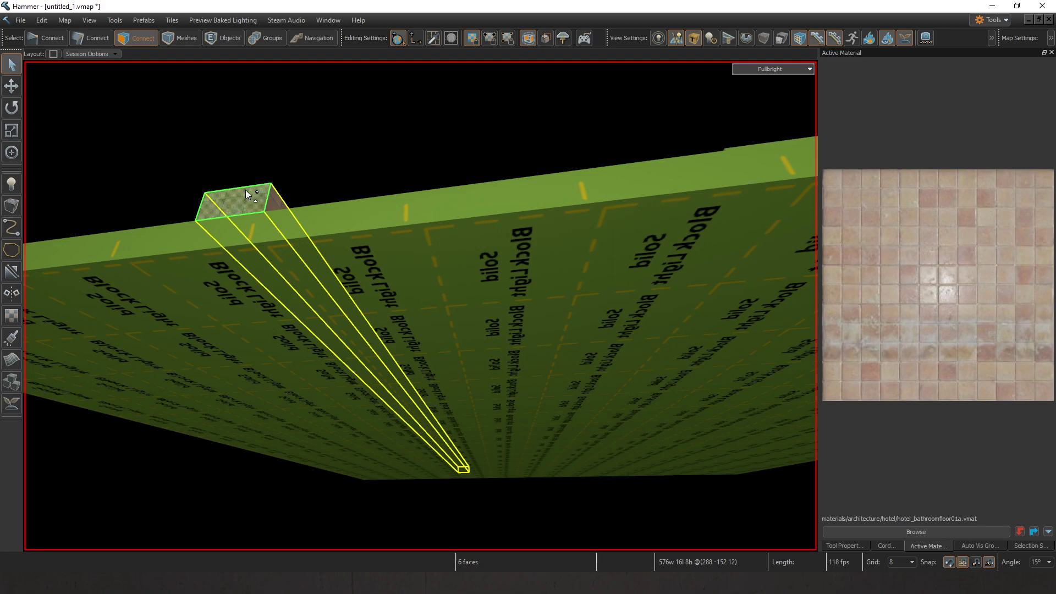
shift+right_click(440, 199)
shift+right_click(256, 197)
shift+right_click(421, 204)
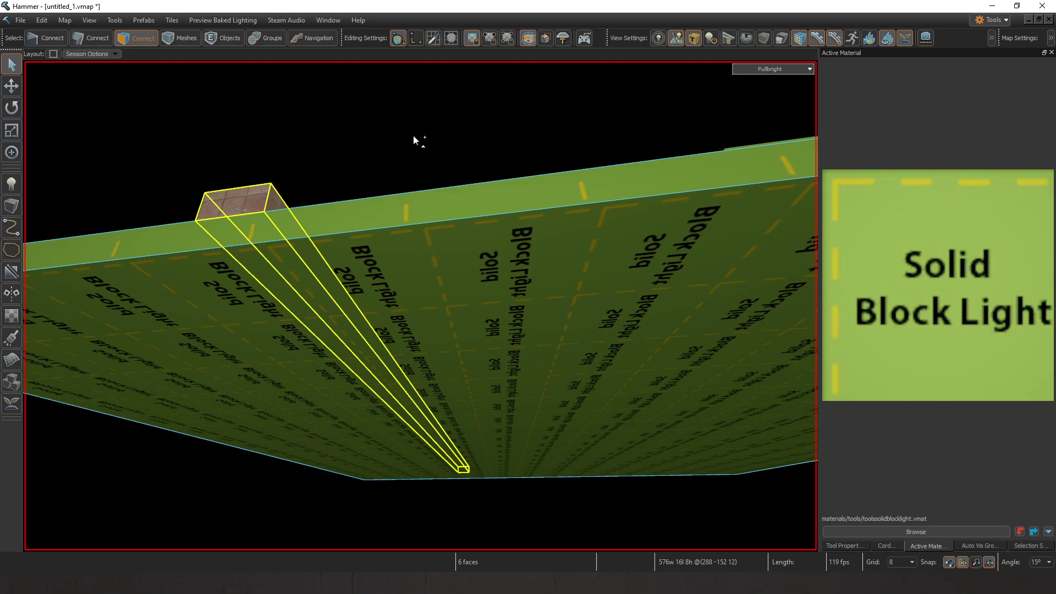
Step: Select all connected faces of the new long block and examine its long sides
click(243, 204)
right_drag(242, 204, 421, 305)
double_click(430, 243)
right_drag(430, 243, 421, 304)
click(447, 218)
scroll(490, 286, up, 2)
double_click(506, 309)
right_drag(506, 308, 427, 300)
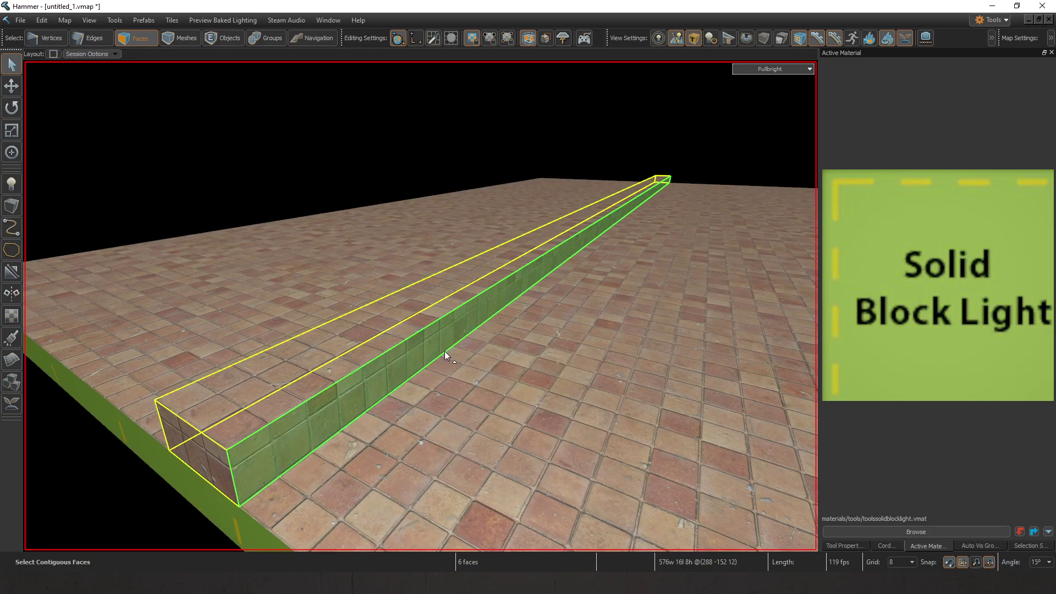
Step: Deselect the block's two long side faces and apply the solid block light material to the remaining four
ctrl+click(440, 337)
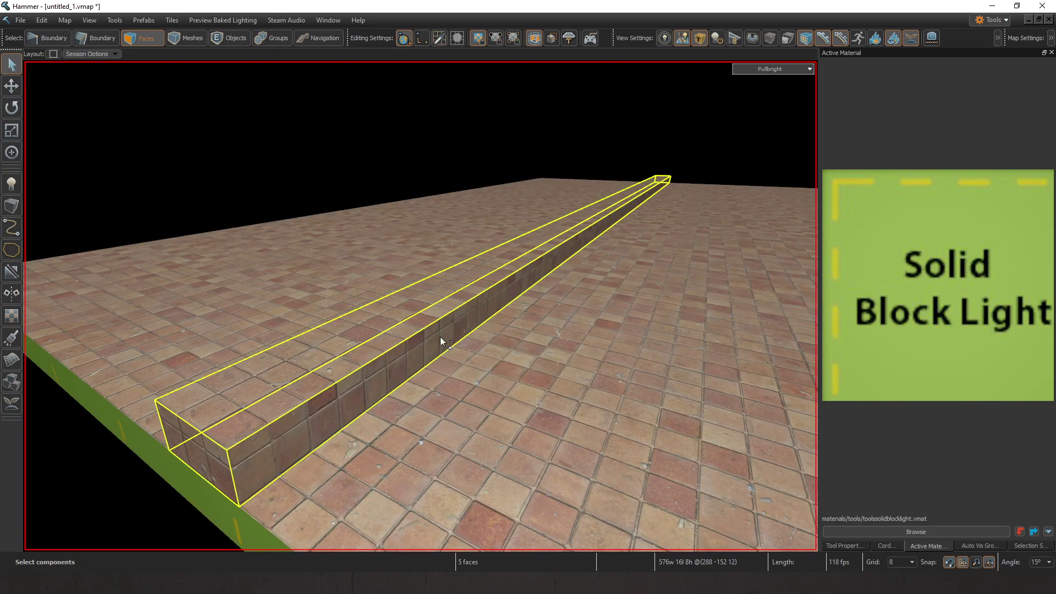
right_drag(491, 309, 420, 306)
ctrl+click(526, 318)
click(856, 543)
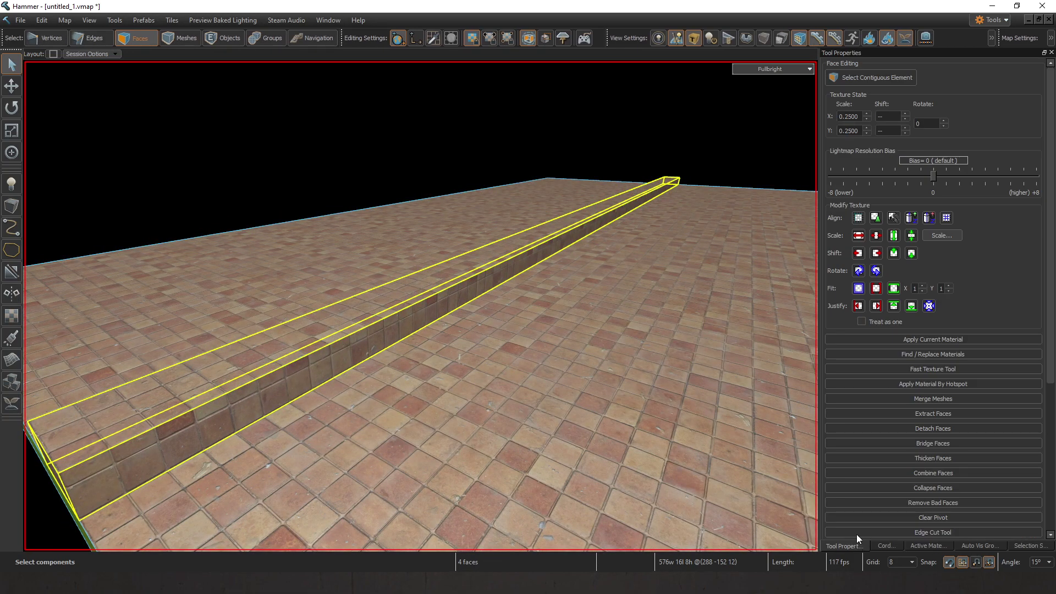
click(952, 340)
click(459, 148)
right_drag(459, 148, 421, 306)
Step: Select the long block's top face and move it up 72 units to form a wall
right_drag(478, 174, 437, 288)
click(424, 313)
scroll(453, 283, up, 2)
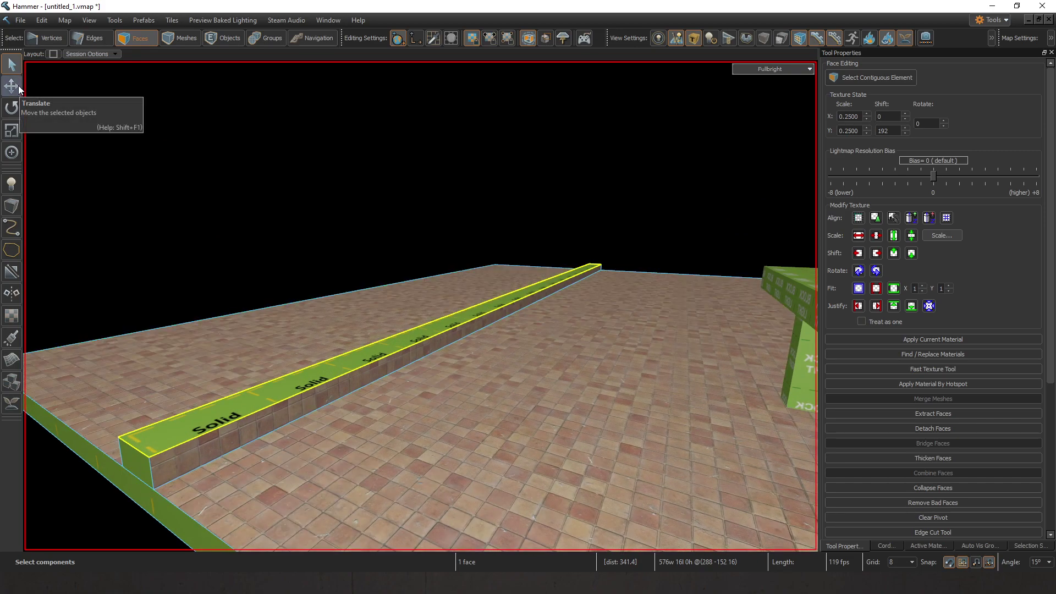
click(19, 87)
drag(530, 266, 517, 196)
click(645, 157)
key(z)
key(s)
key(w)
key(z)
double_click(434, 290)
click(10, 69)
click(11, 87)
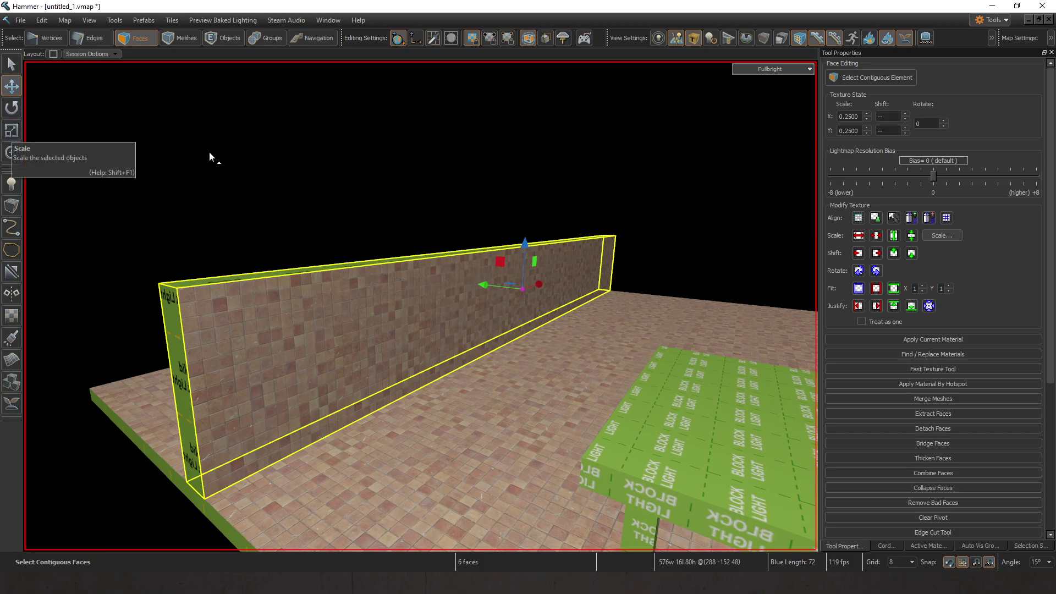
click(309, 169)
right_drag(308, 169, 316, 169)
Step: Select the wall as an object and center its origin
click(222, 40)
click(418, 281)
right_drag(418, 281, 421, 306)
click(925, 134)
Step: Select the wall's inner face in face mode and search the material browser for "wall"
key(3)
click(417, 307)
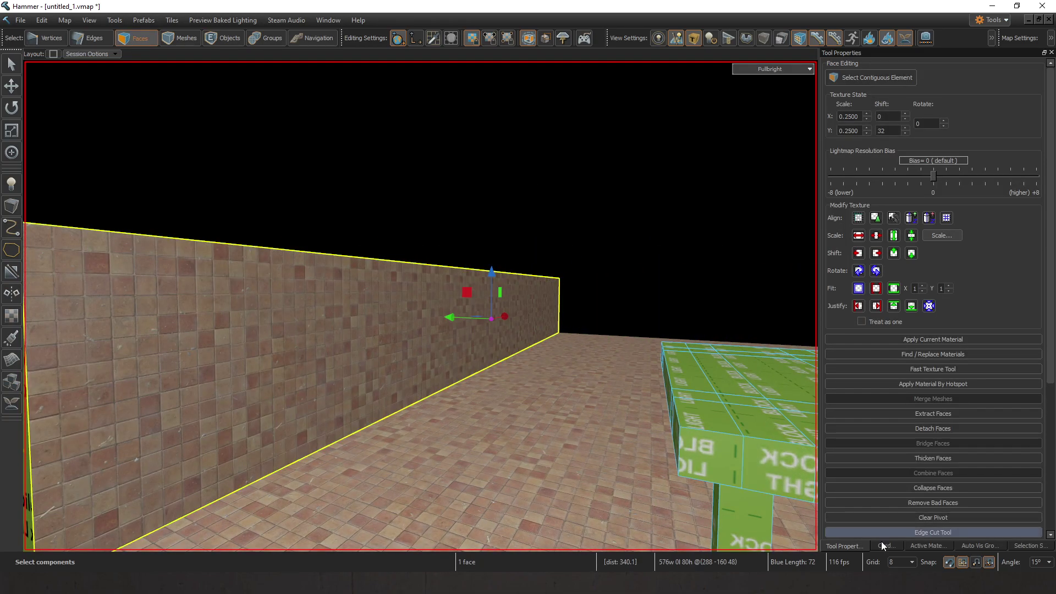
click(933, 542)
click(852, 421)
text(wall)
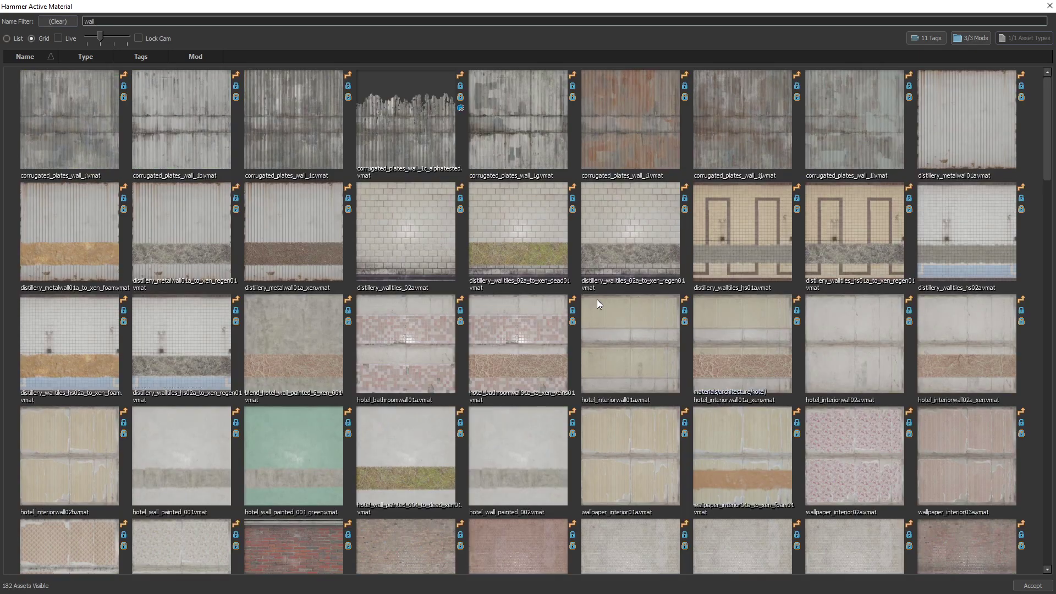
Step: Choose the distillery_walltiles_02a material, apply it to the wall's inner face and clear the selection
double_click(424, 241)
click(858, 545)
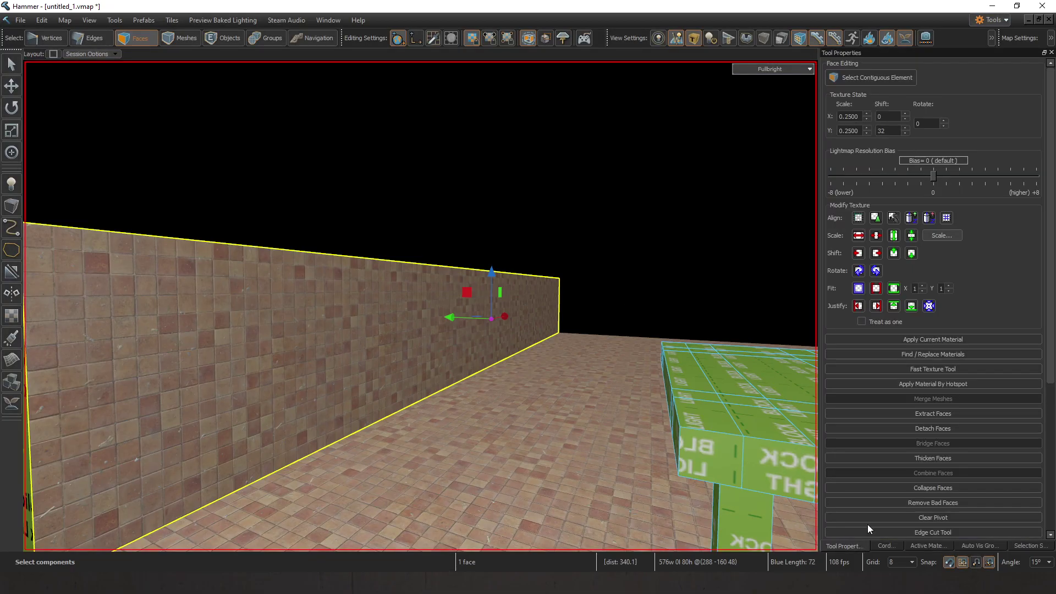
click(956, 340)
click(610, 238)
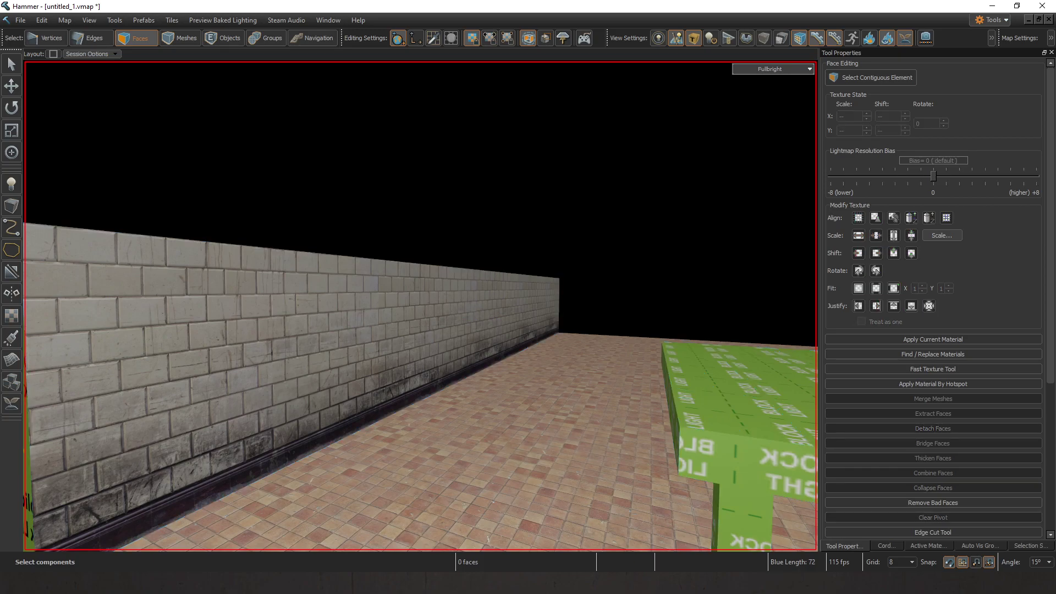
key(z)
key(z)
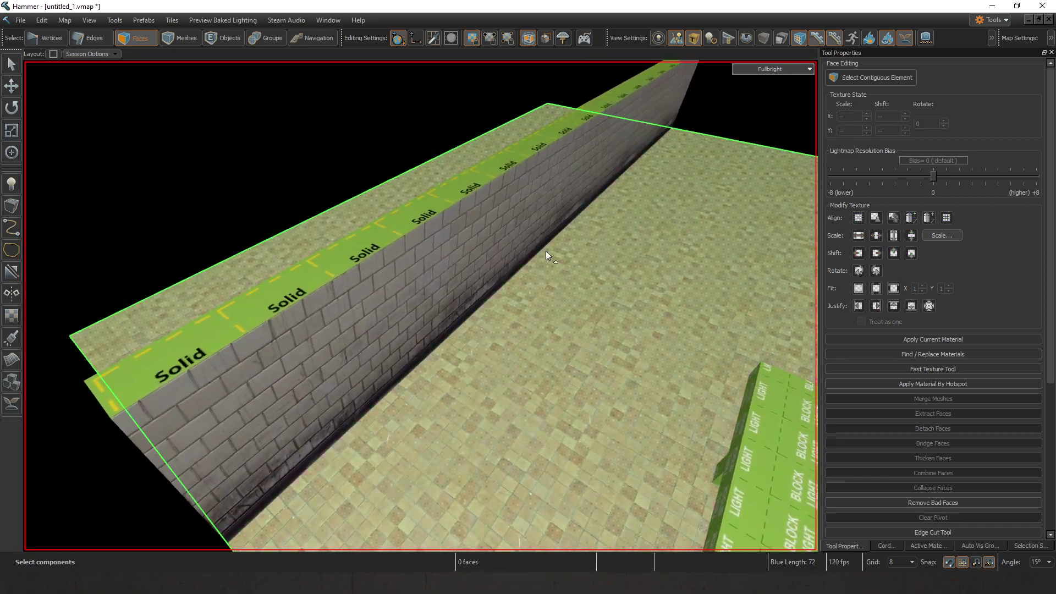
Step: Reselect the wall's inner face, apply the hotel_interiorwall01a material to it and clear the selection
click(419, 230)
key(z)
key(w)
key(z)
click(945, 543)
click(936, 531)
double_click(649, 334)
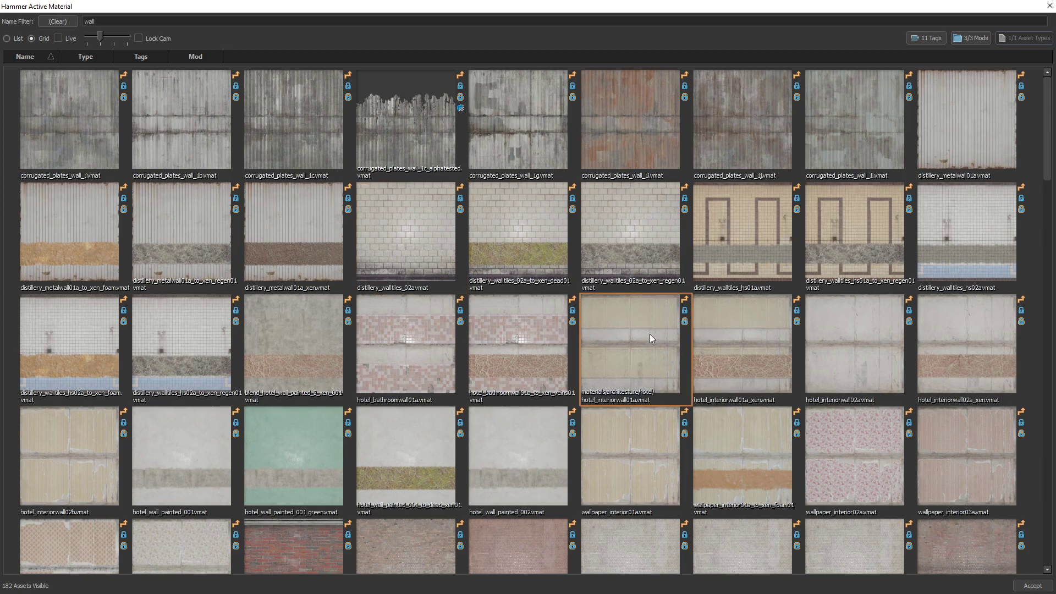
click(844, 546)
click(956, 343)
click(616, 141)
Step: Select the wall's top face, raise it 40 units and clear the selection
key(z)
key(w)
key(s)
key(z)
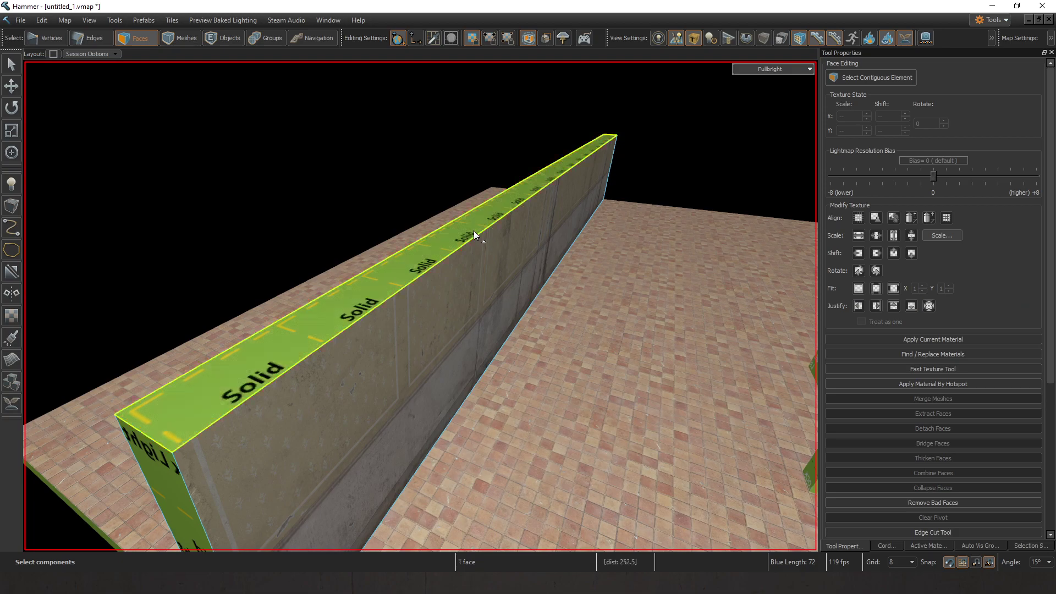
click(474, 231)
key(z)
key(w)
key(s)
key(z)
drag(570, 300, 528, 263)
click(581, 234)
Step: Hide the block-light table, examine the wall and its untextured end, and show the table again
key(z)
key(w)
key(s)
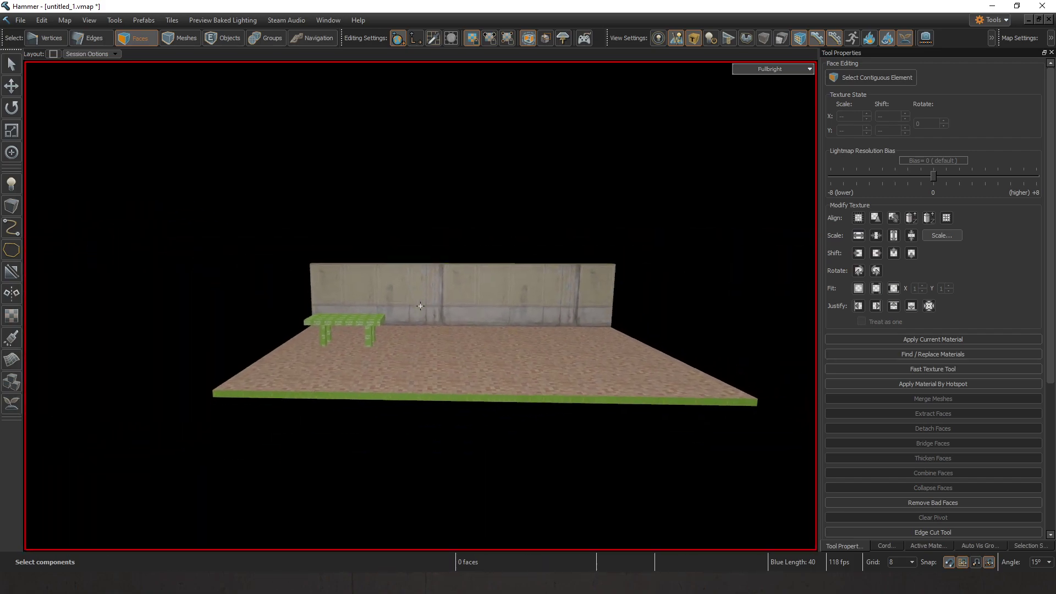
key(w)
key(a)
key(z)
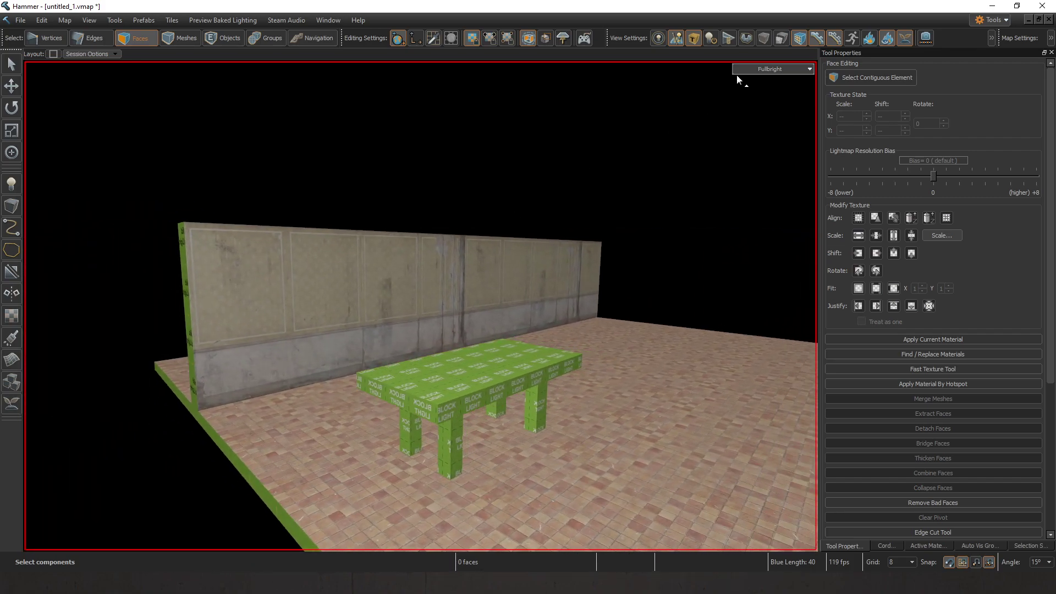
click(729, 38)
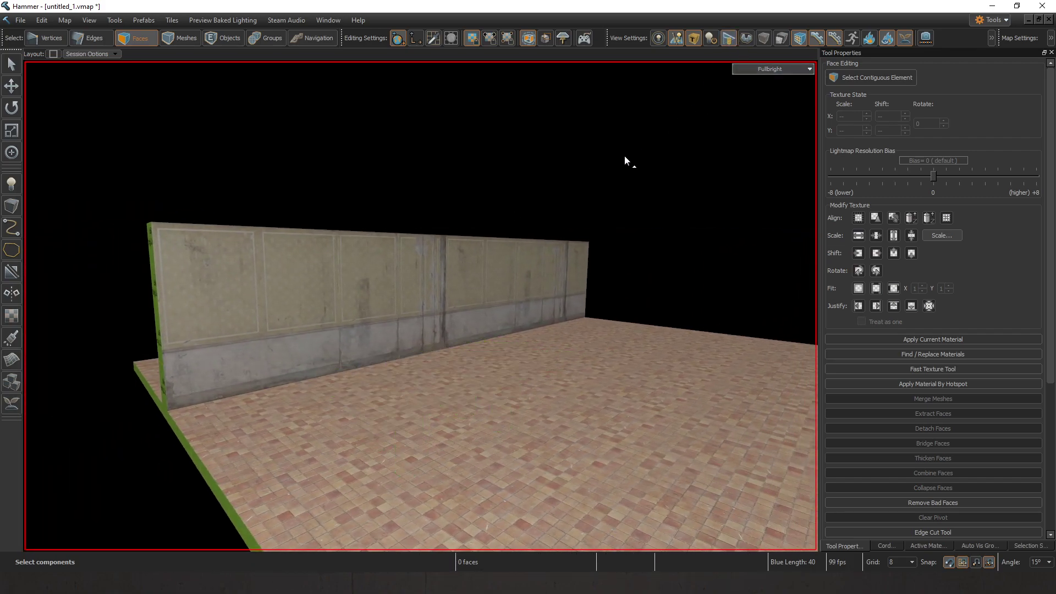
key(z)
key(w)
key(a)
key(z)
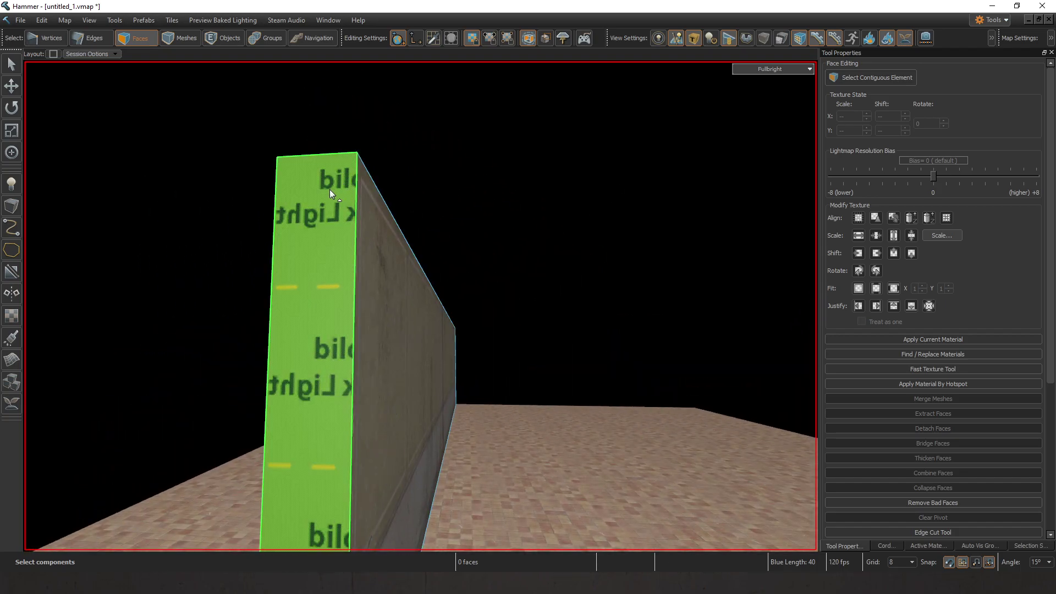
key(z)
key(s)
key(d)
key(z)
click(729, 38)
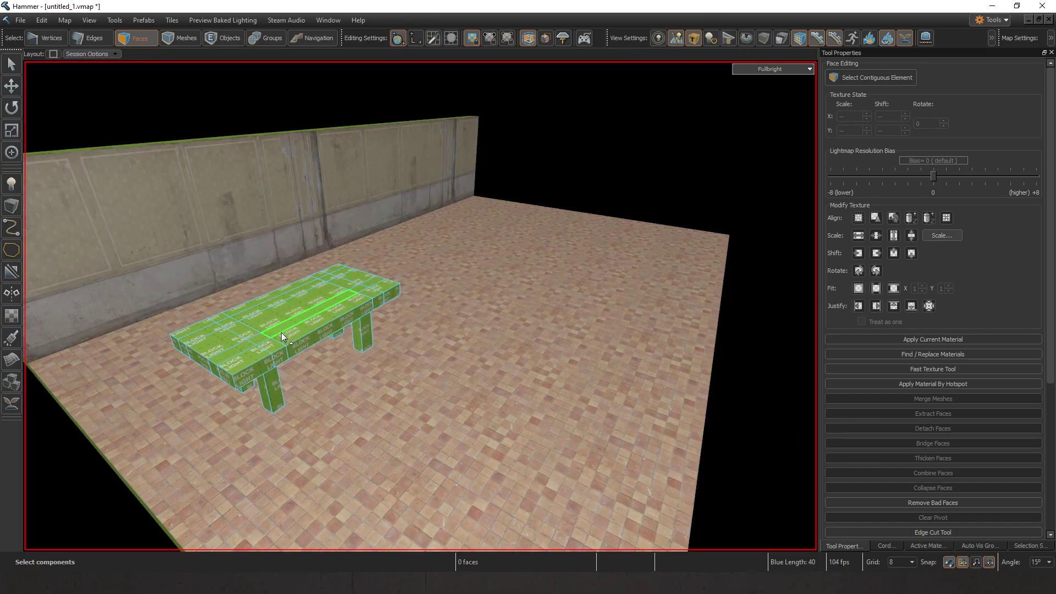
Step: Examine the tabletop and its legs from close up, toggling the table's display off and on
key(z)
key(w)
key(s)
key(z)
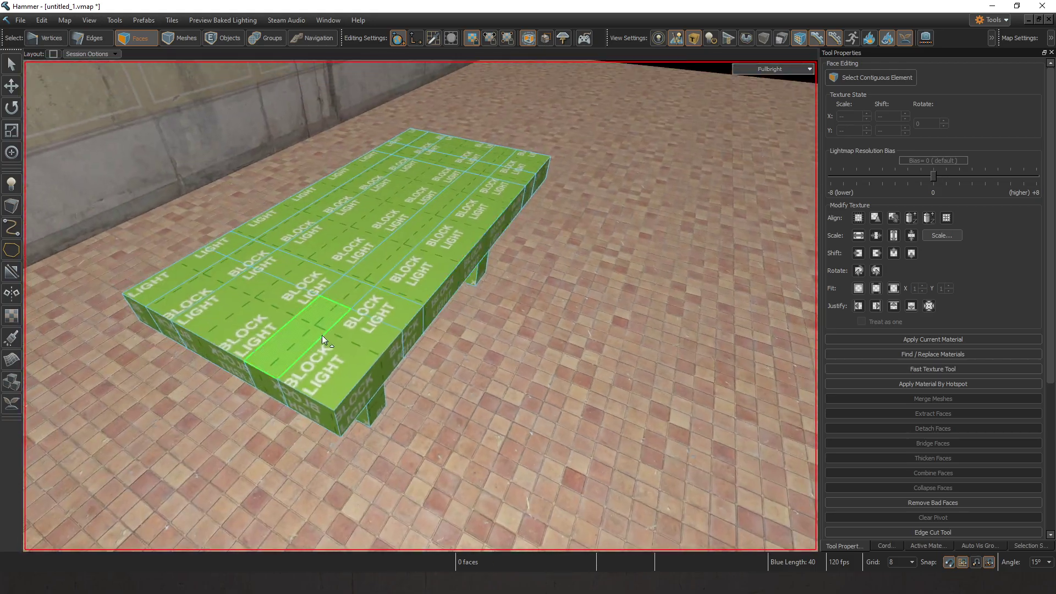
key(z)
key(w)
key(s)
key(z)
click(732, 40)
click(735, 38)
key(z)
key(w)
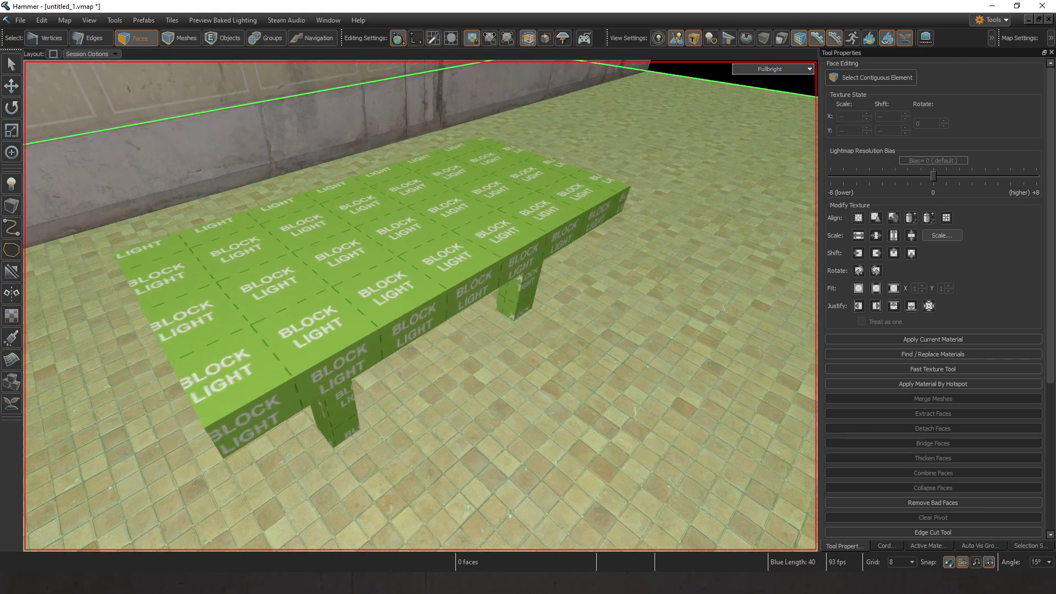
key(a)
key(z)
double_click(481, 289)
click(501, 127)
Step: Select all upper faces of the tabletop and lower them 4 units to make it thinner
key(z)
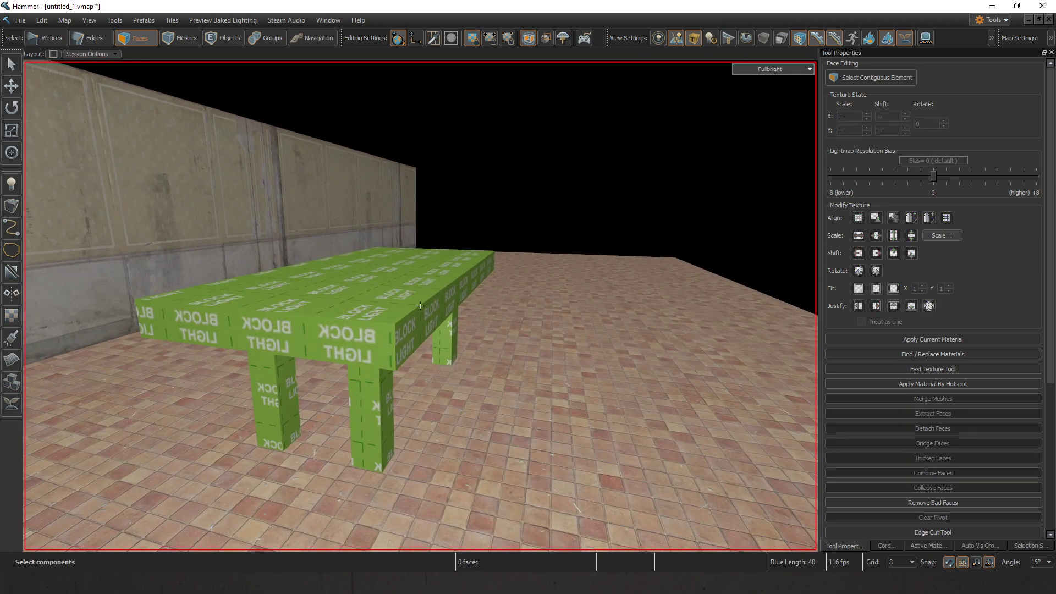
key(w)
key(s)
key(z)
mouse_move(484, 133)
mouse_down()
mouse_move(594, 149)
mouse_move(600, 170)
mouse_up()
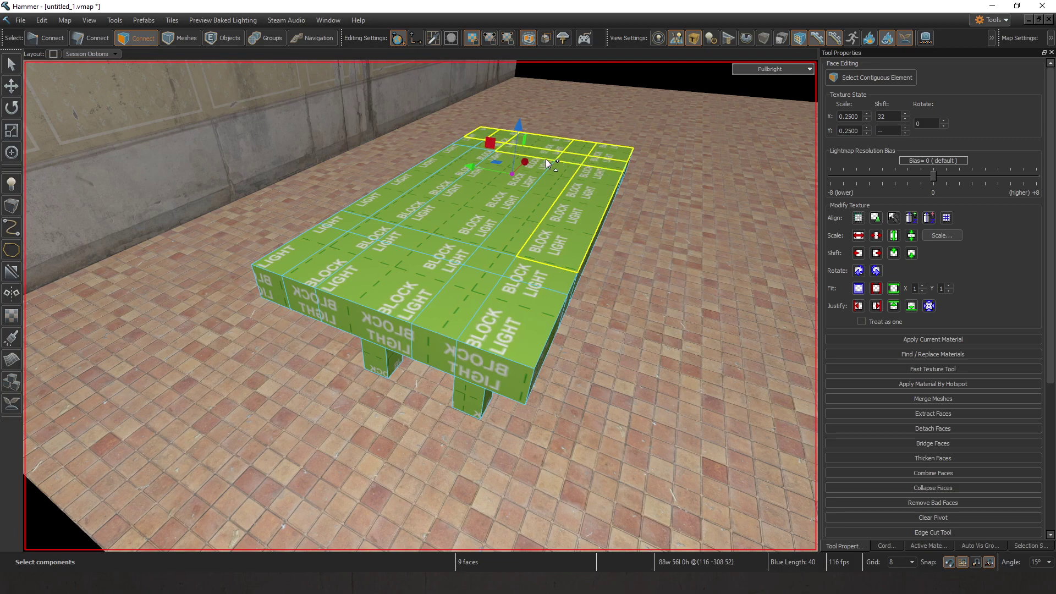
click(509, 179)
key(z)
key(s)
key(w)
key(z)
mouse_move(470, 239)
mouse_down()
mouse_move(387, 262)
mouse_move(557, 335)
mouse_move(539, 336)
mouse_move(556, 391)
mouse_move(445, 332)
mouse_move(355, 351)
mouse_move(315, 322)
mouse_up()
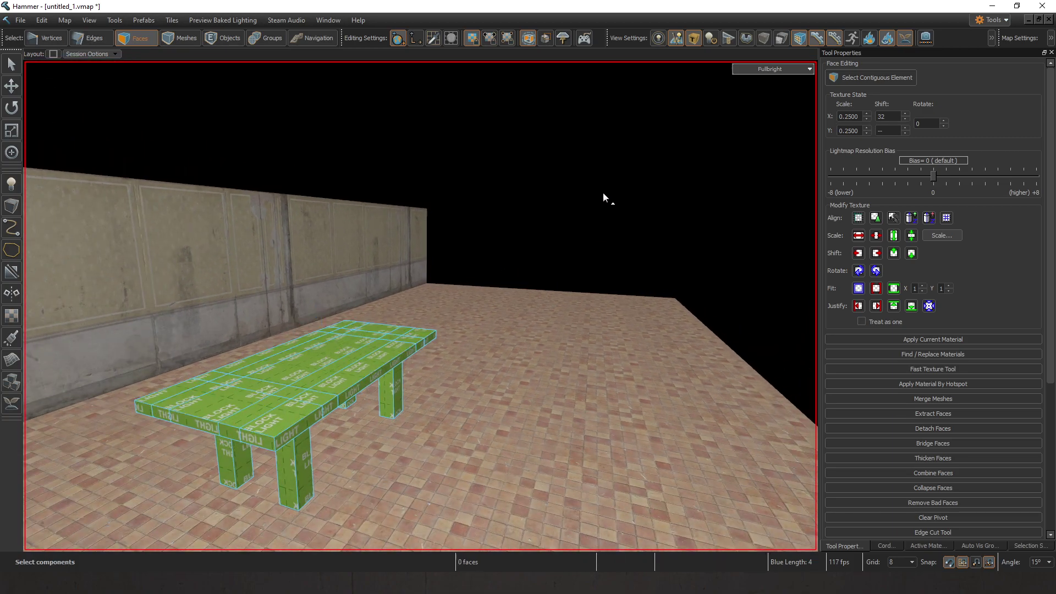
Step: Select all connected faces of the block-light table and filter the material browser by "metal"
right_drag(603, 193, 589, 203)
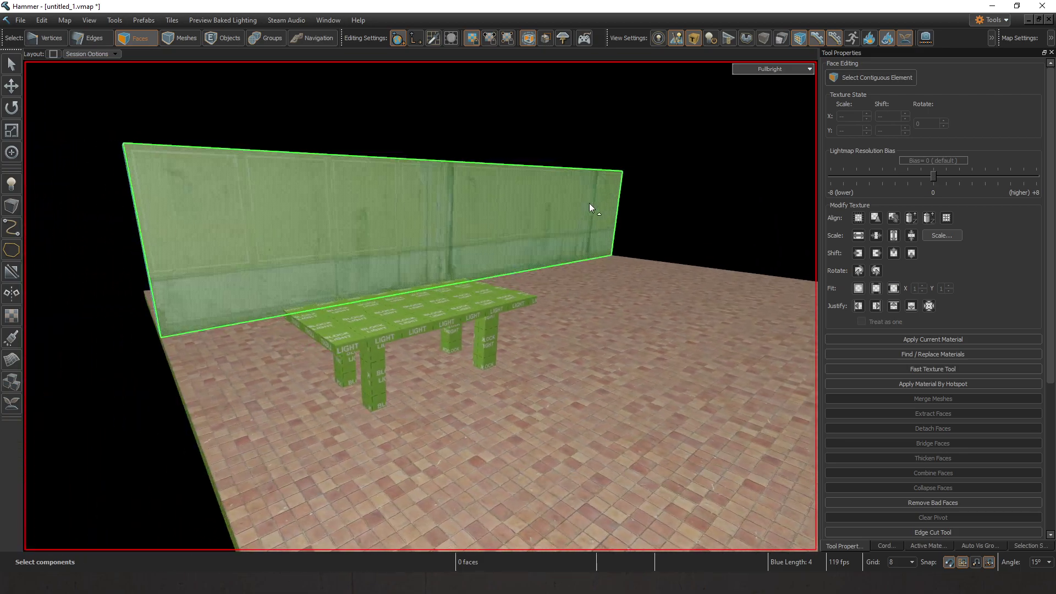
scroll(660, 267, up, 4)
double_click(523, 286)
click(928, 545)
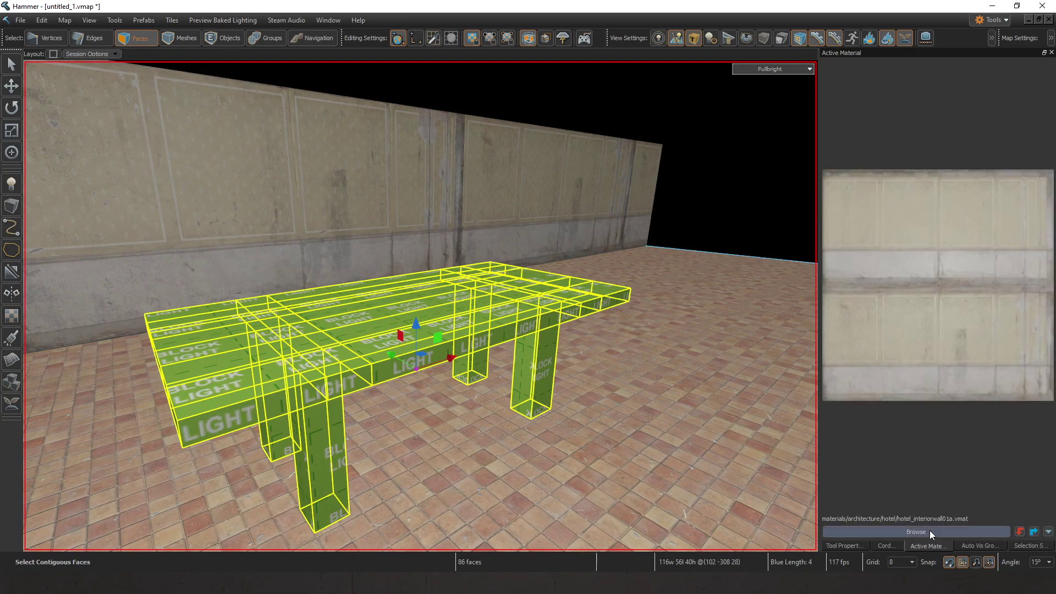
click(930, 532)
text(metal)
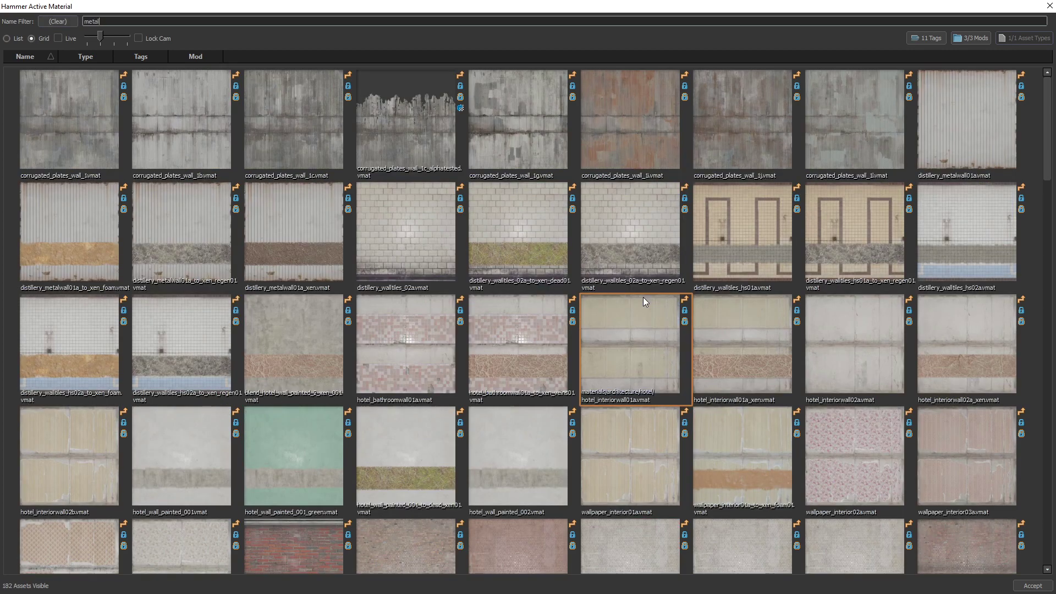
Step: Look through the metal materials and choose metal_trim_painted_hs02a.vmat as the active material
click(397, 223)
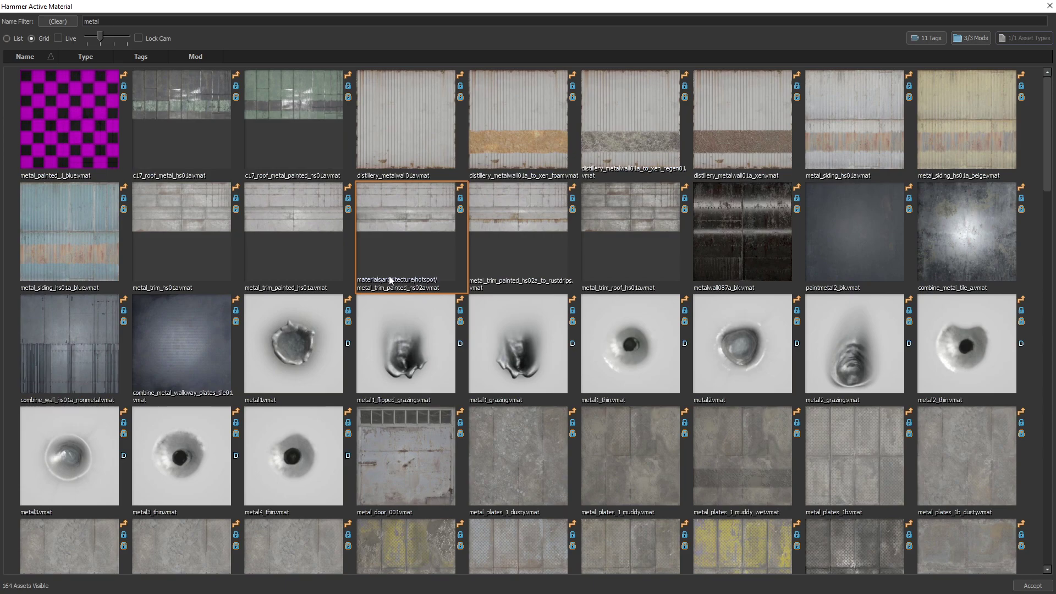
scroll(507, 387, down, 9)
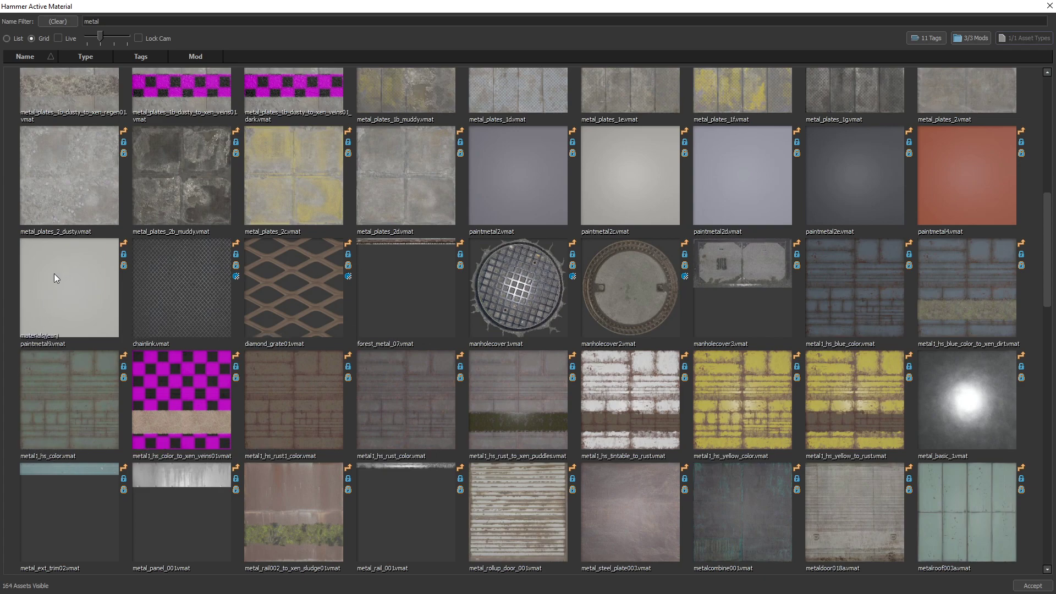
scroll(264, 321, up, 3)
scroll(549, 302, up, 3)
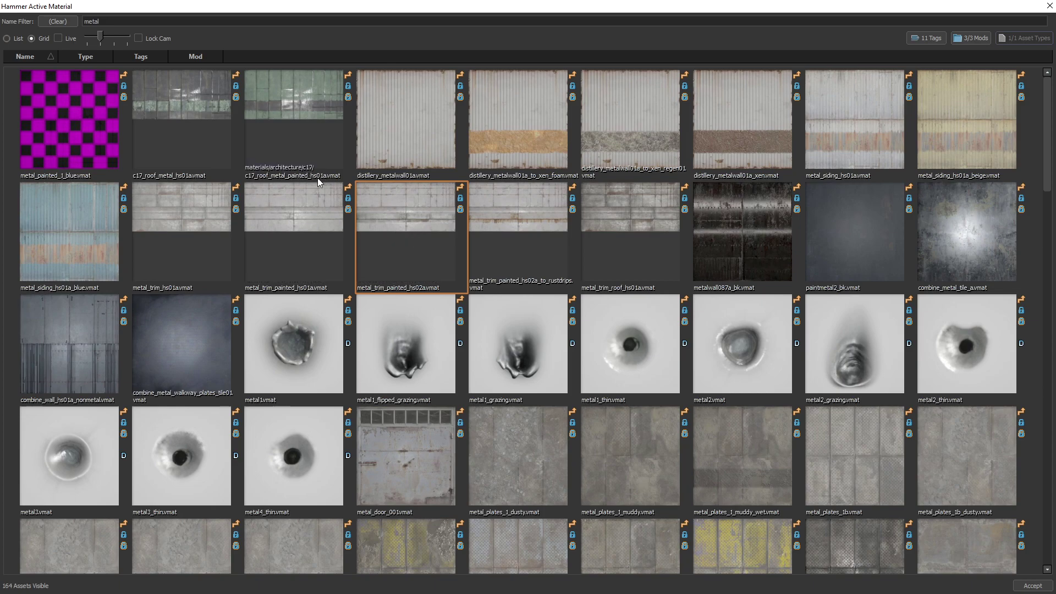
scroll(580, 299, down, 10)
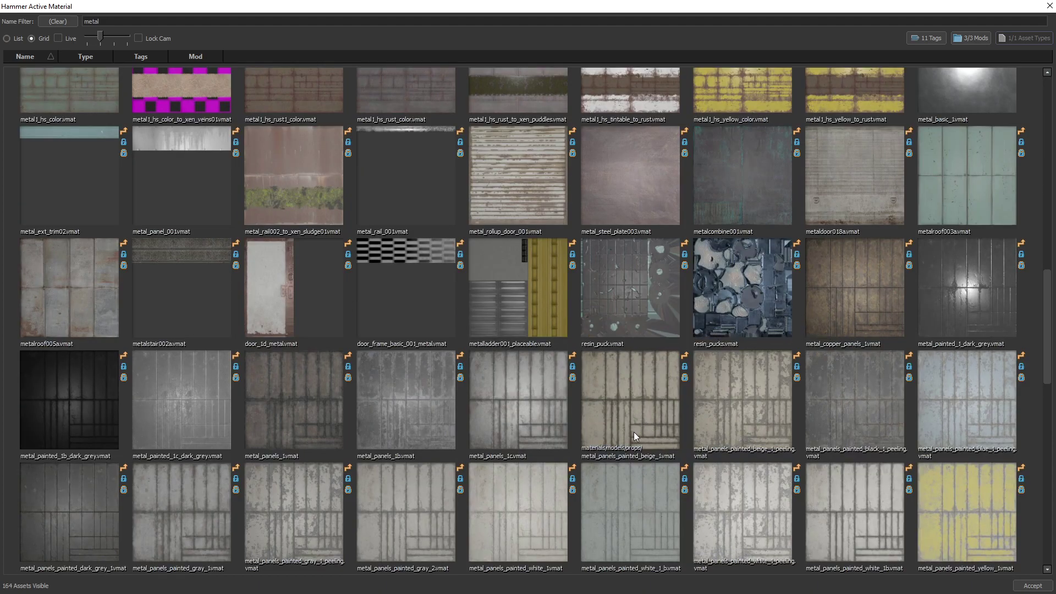
scroll(623, 426, up, 5)
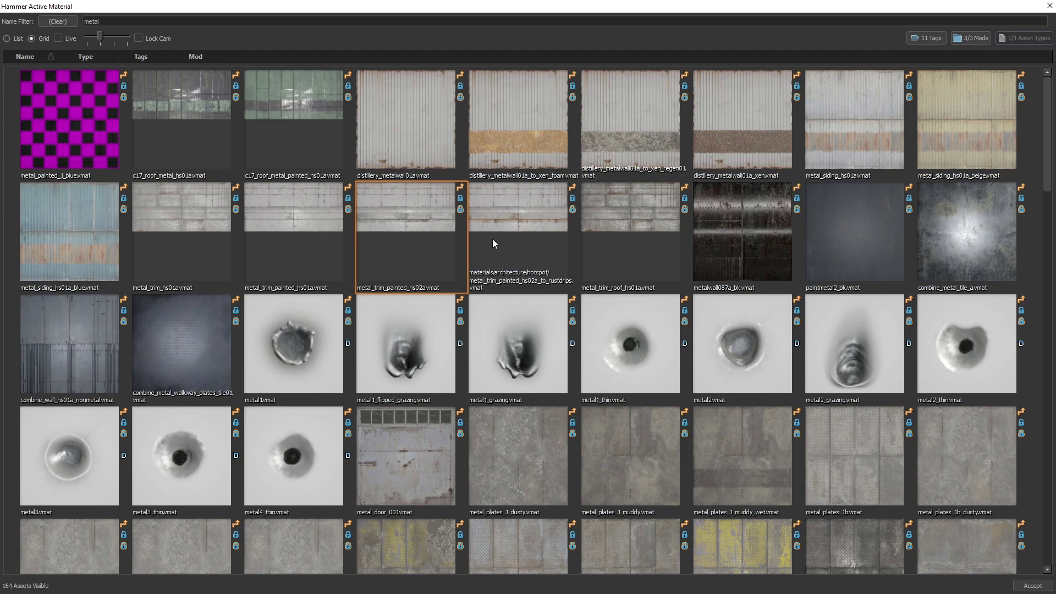
double_click(440, 229)
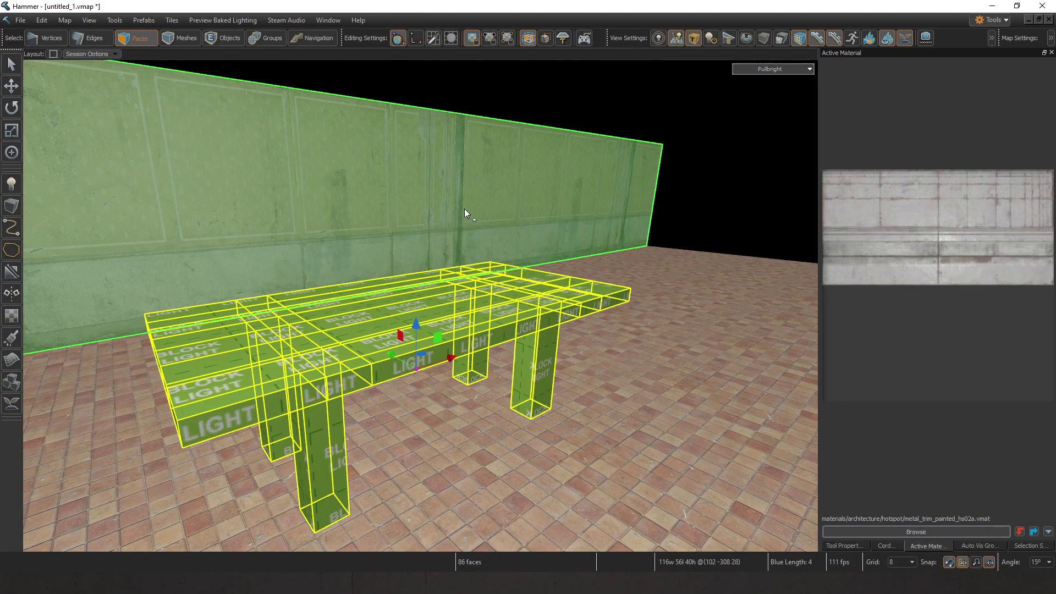
Step: Apply the active metal trim material to the table's faces by hotspot and clear the selection
click(859, 544)
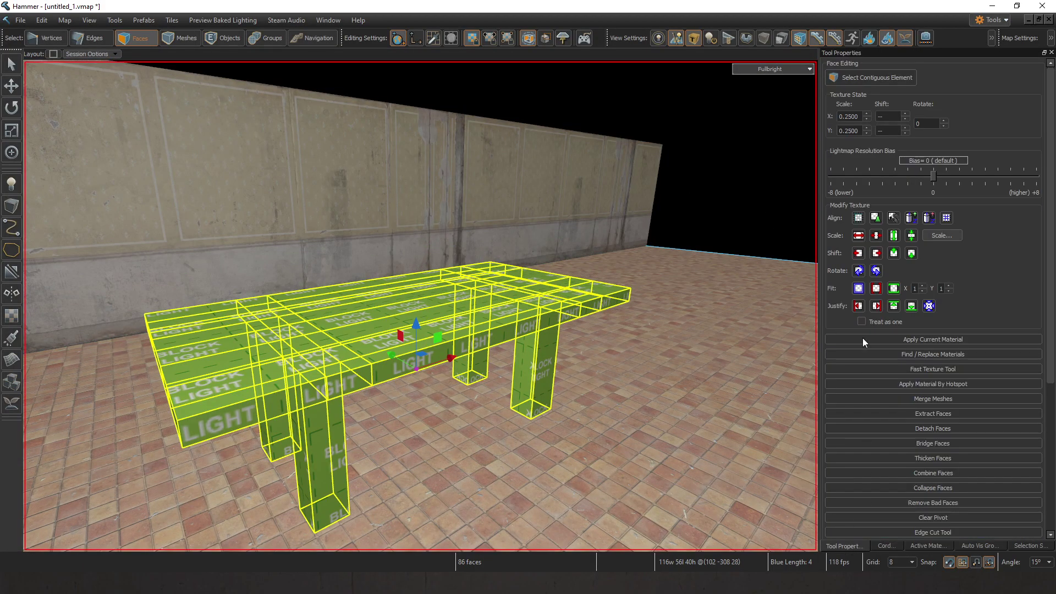
click(958, 385)
click(781, 192)
Step: Examine the metal-textured table from above, below and close up, including its edges and legs
key(z)
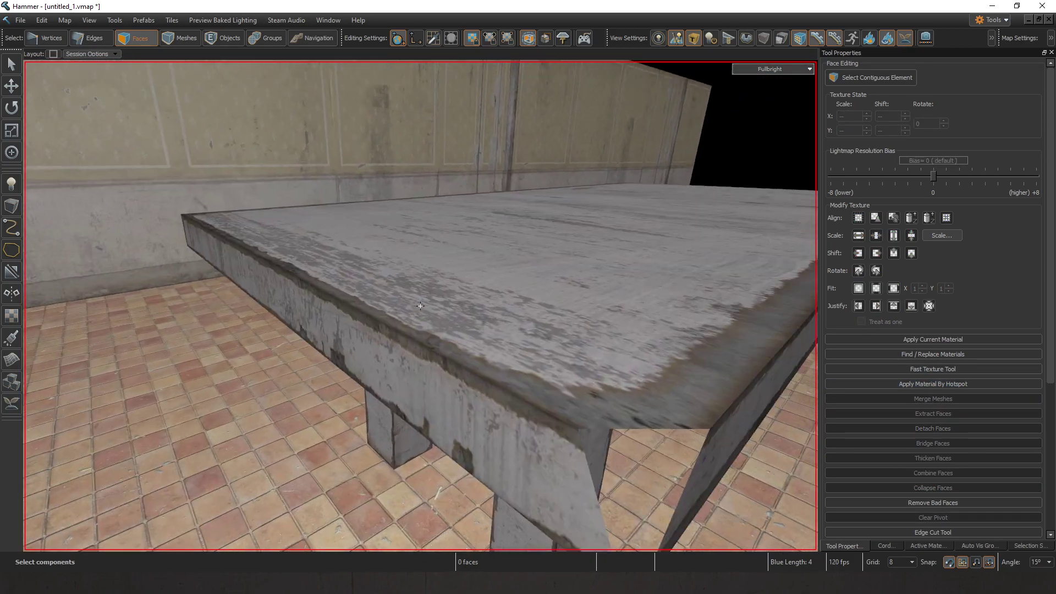
right_drag(420, 306, 420, 306)
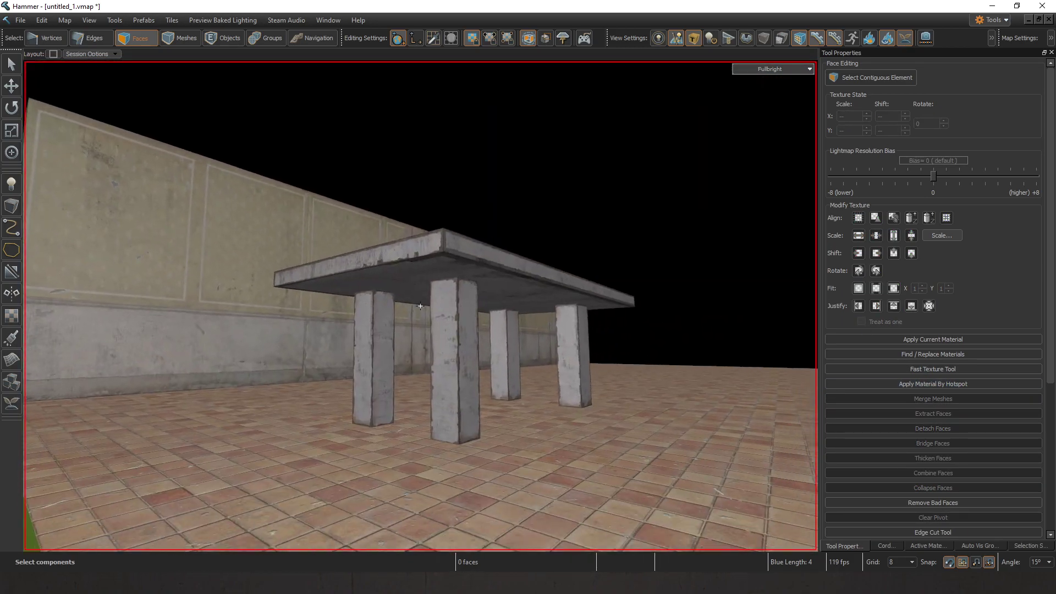
scroll(606, 250, up, 5)
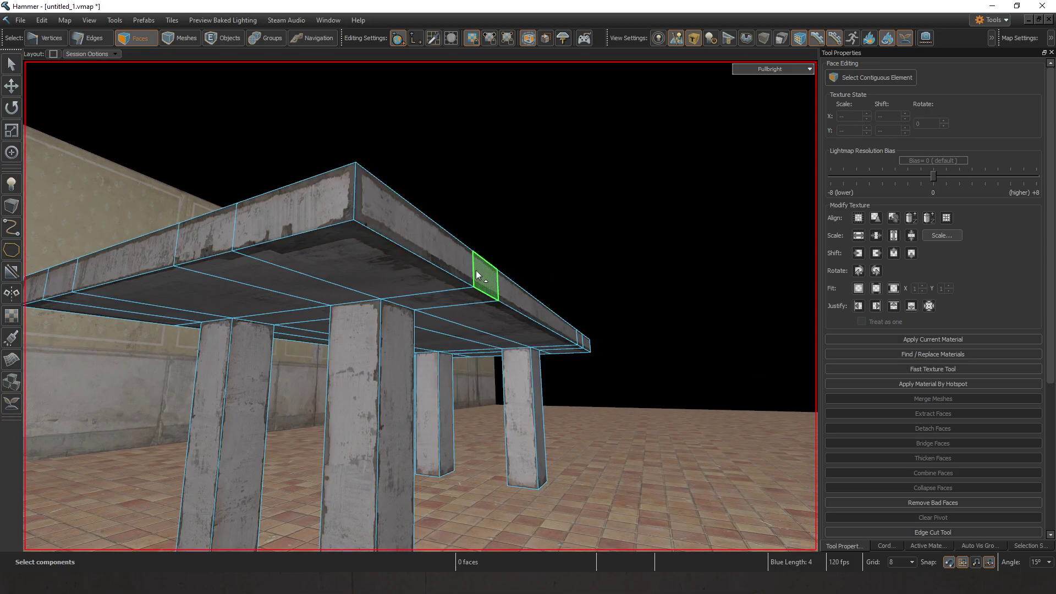
right_drag(477, 269, 476, 270)
scroll(509, 308, up, 5)
right_drag(509, 308, 358, 220)
scroll(414, 283, up, 3)
scroll(414, 283, down, 3)
Step: Select the wall's long upper and lower edges in edge mode
key(2)
double_click(453, 322)
key(Escape)
click(390, 144)
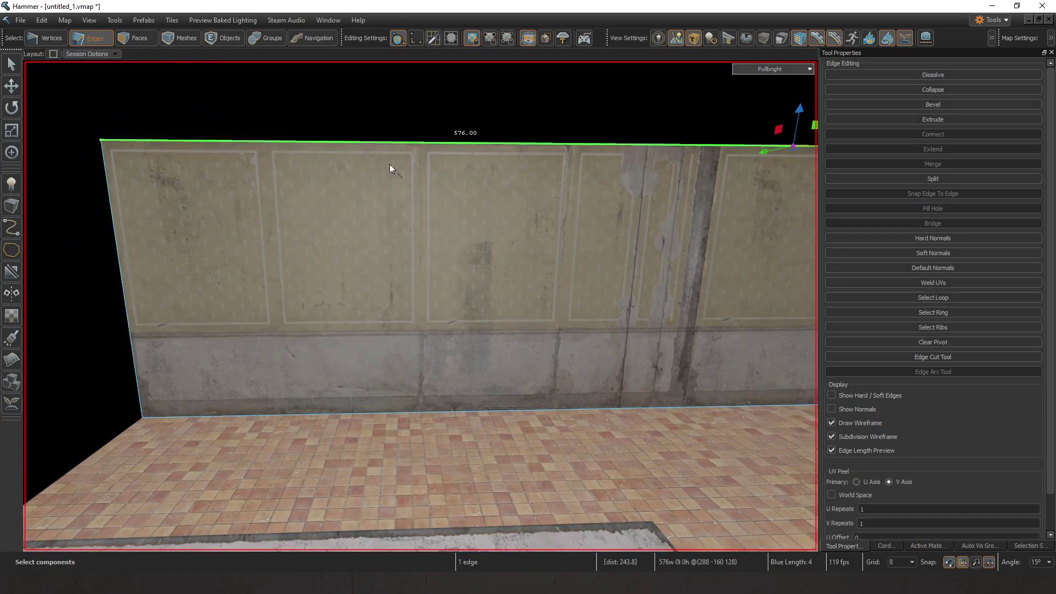
shift+click(435, 412)
right_drag(434, 412, 421, 306)
Step: Move the wall's end face inward 496 units to shorten the wall, and clear the selection
key(3)
click(510, 373)
right_drag(510, 372, 420, 306)
right_drag(622, 333, 420, 306)
drag(806, 290, 307, 342)
key(Escape)
right_drag(307, 342, 421, 310)
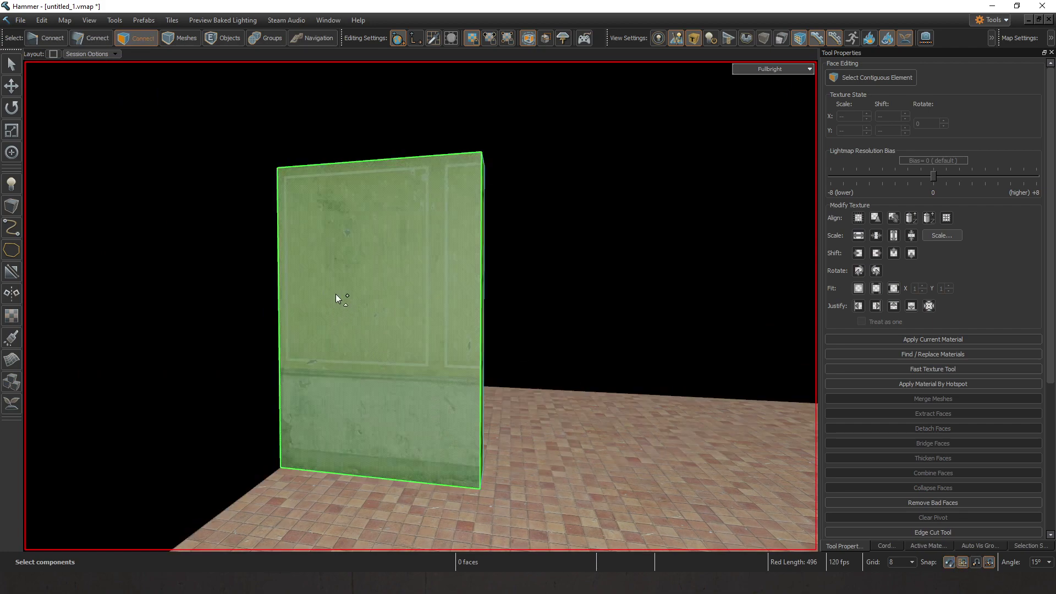
Step: Make hotel_interiorwall01a the active material and apply it to the shortened wall's front face by hotspot
right_drag(420, 306, 405, 311)
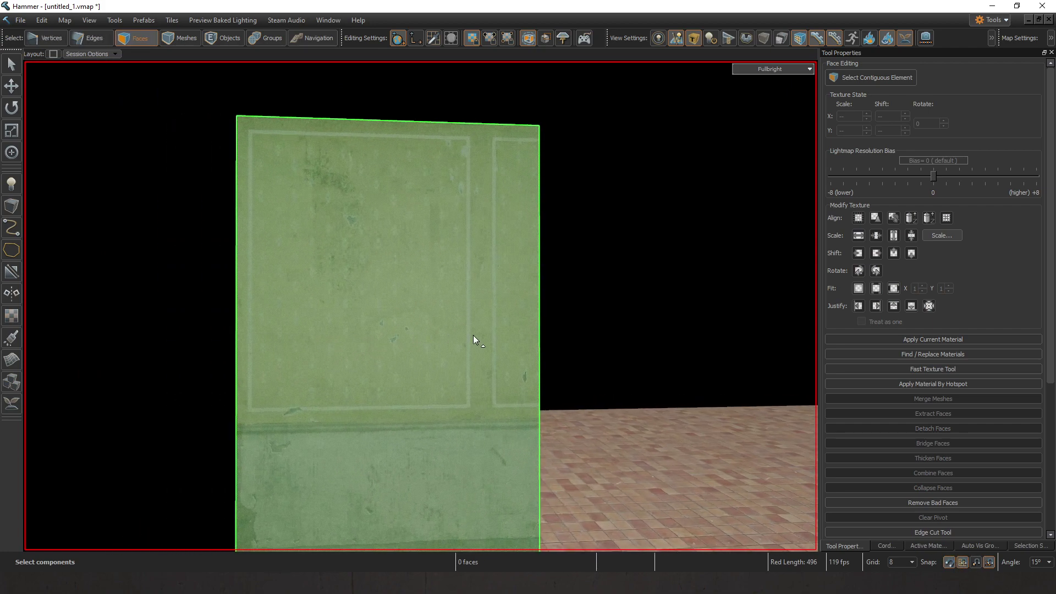
click(473, 335)
click(929, 546)
right_drag(733, 467, 435, 159)
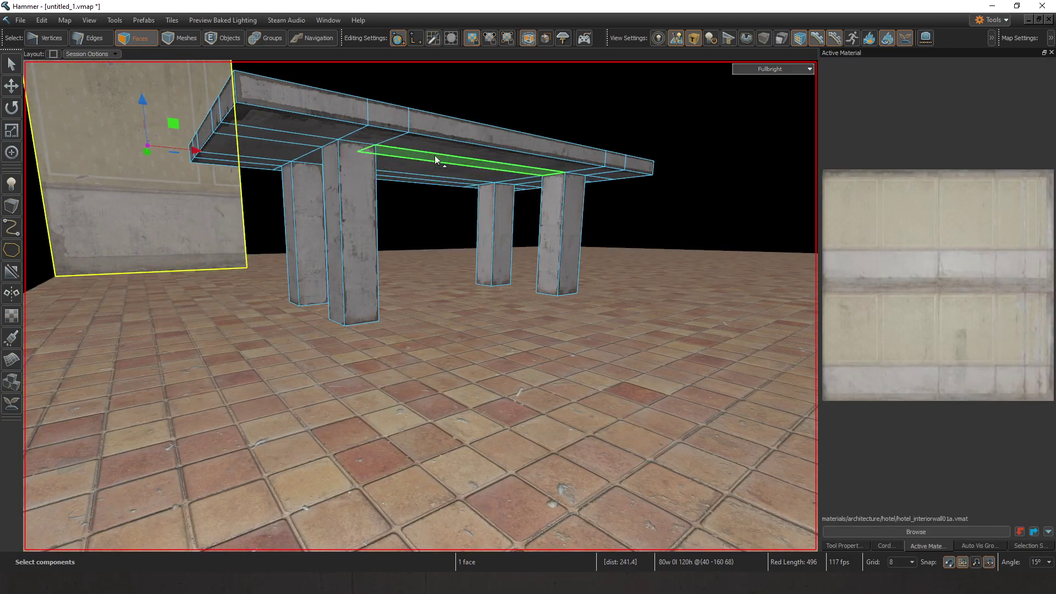
alt+click(435, 125)
right_drag(495, 242, 421, 306)
shift+right_click(417, 259)
click(846, 546)
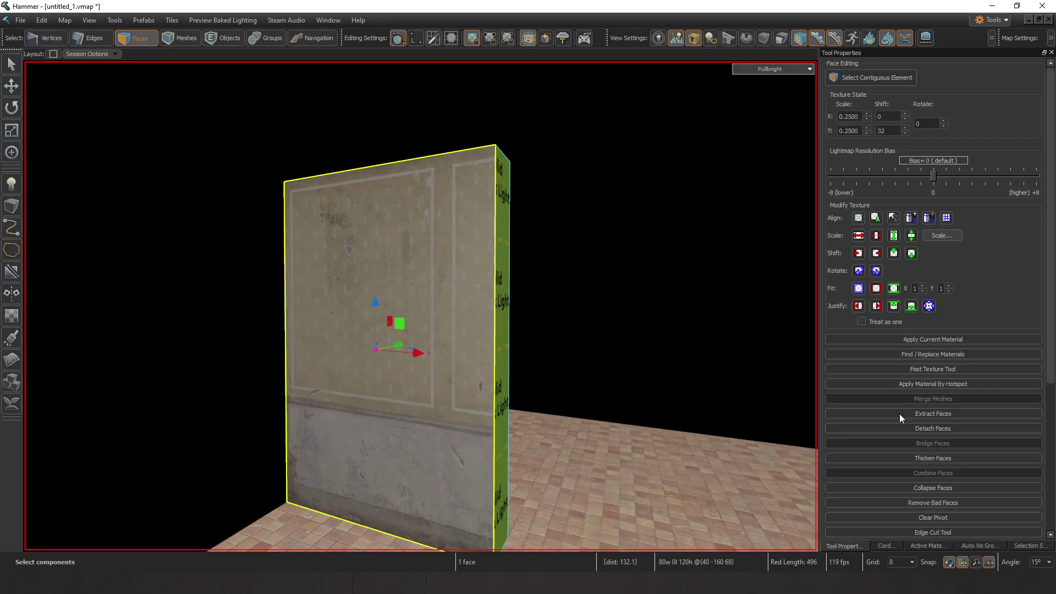
click(979, 385)
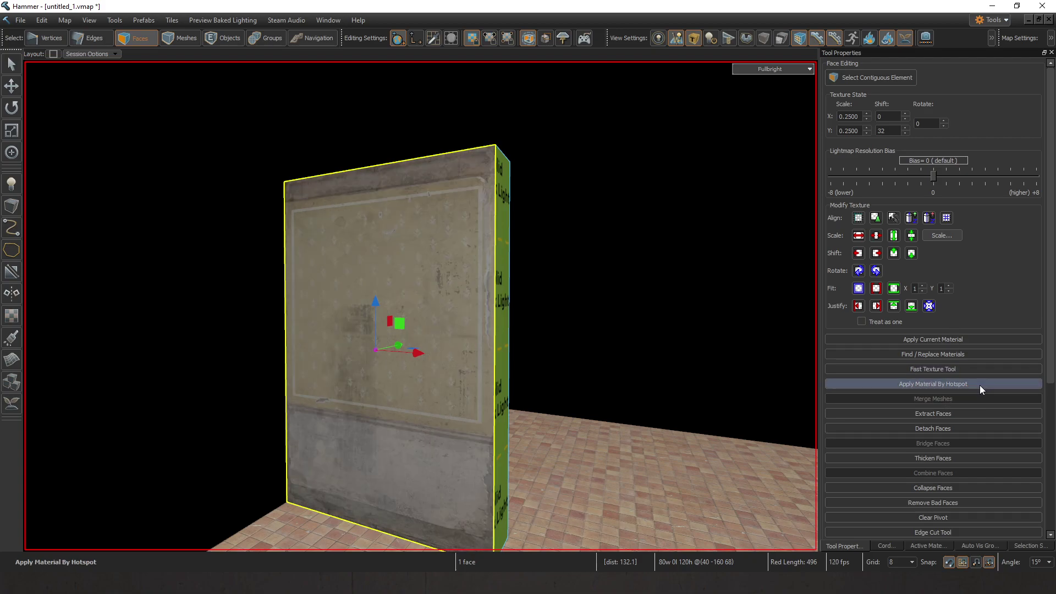
click(591, 349)
Step: Extend the wall's end face 8 units and reapply the wall material to the front face by hotspot
right_drag(589, 348, 619, 348)
click(421, 349)
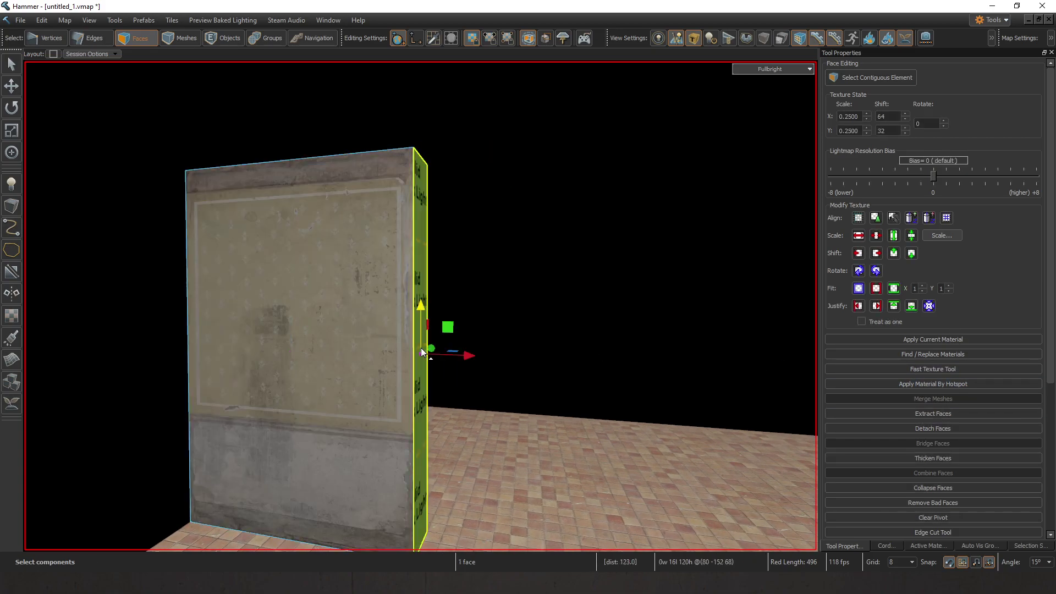
right_drag(421, 351, 471, 367)
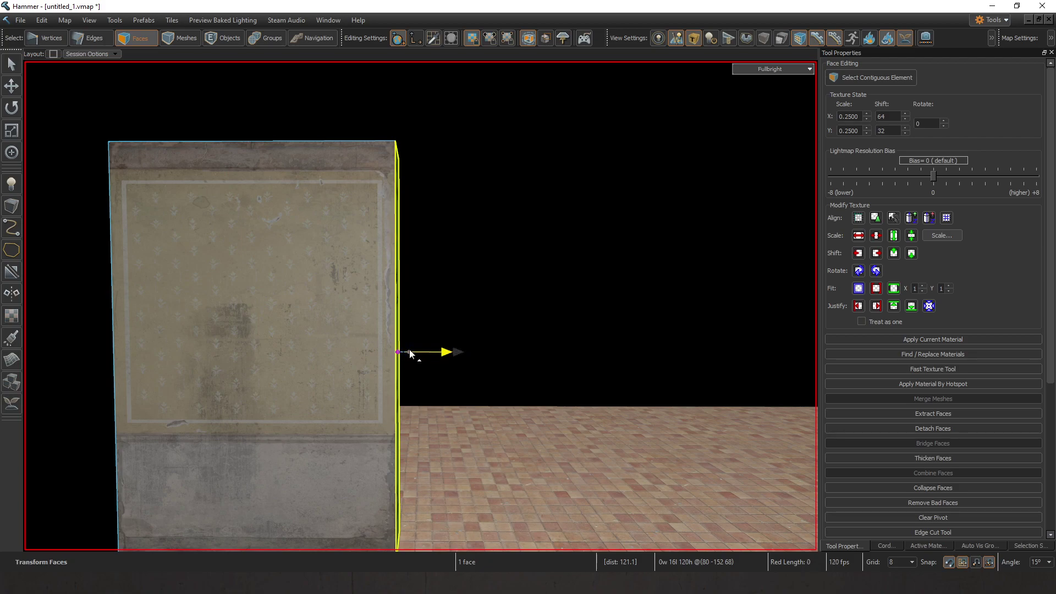
drag(409, 350, 424, 351)
click(448, 321)
right_drag(449, 321, 525, 270)
click(515, 323)
click(994, 385)
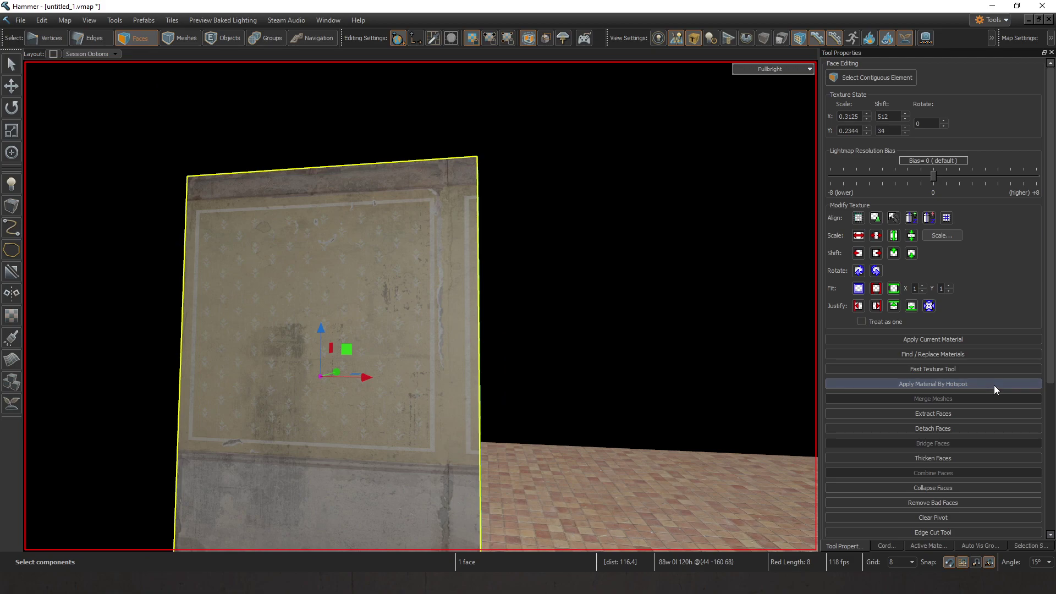
click(623, 346)
Step: Move the wall's end face inward to narrow the wall and refit its front face by hotspot
right_drag(623, 345, 471, 337)
click(387, 333)
right_drag(387, 333, 391, 333)
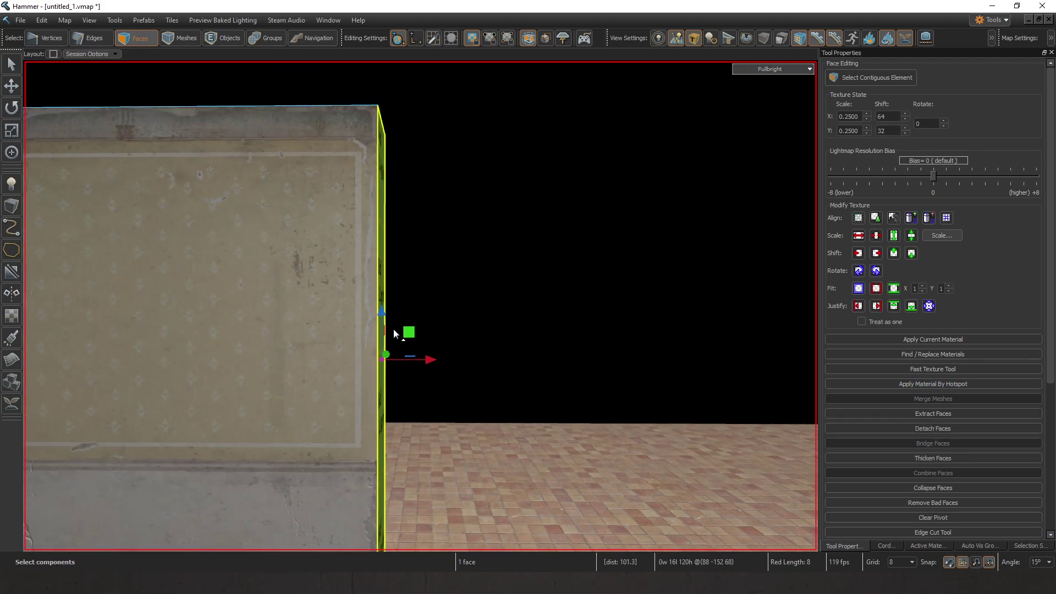
key(a)
drag(526, 366, 400, 361)
click(382, 329)
key(a)
click(381, 329)
click(979, 382)
click(560, 347)
Step: Narrow the wall further by moving its end face inward until only a slim strip is left
right_drag(563, 346, 560, 347)
key(d)
click(493, 361)
drag(534, 315, 380, 296)
click(447, 290)
key(a)
right_drag(447, 291, 429, 336)
click(454, 309)
click(572, 338)
key(d)
Step: Extrude the strip's end face 72 units and apply the wall material to the new front face by hotspot
click(357, 322)
key(a)
shift+drag(344, 325, 574, 319)
click(456, 288)
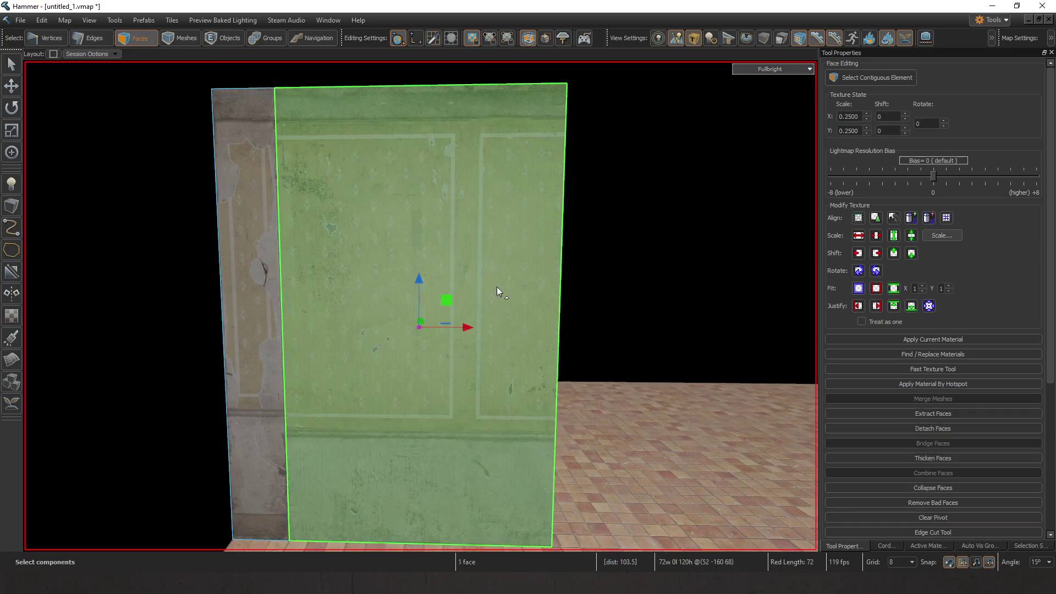
click(964, 384)
click(724, 331)
Step: Extrude the wall's end face another 8 units and apply the material to the new narrow front face by hotspot
right_drag(725, 330, 521, 350)
key(s)
click(481, 352)
shift+drag(516, 335, 538, 337)
key(a)
right_drag(533, 352, 498, 357)
click(480, 357)
click(931, 383)
click(615, 339)
Step: Extrude the wall's end face 192 units and apply the wall material to the new front section by hotspot
key(w)
right_drag(615, 338, 354, 329)
key(d)
click(330, 337)
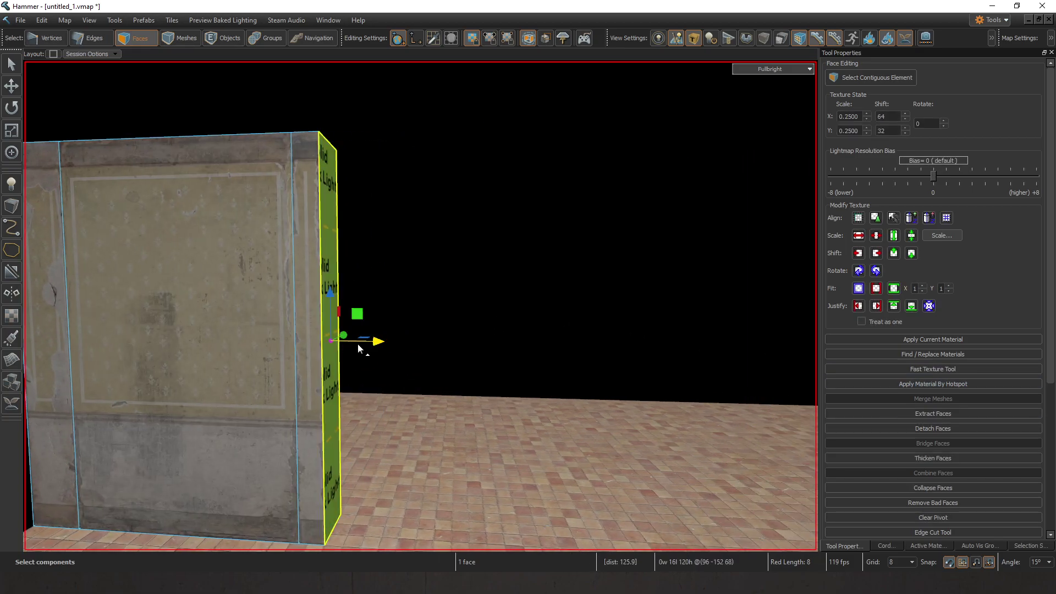
shift+drag(361, 346, 1031, 326)
key(z)
key(s)
key(w)
key(z)
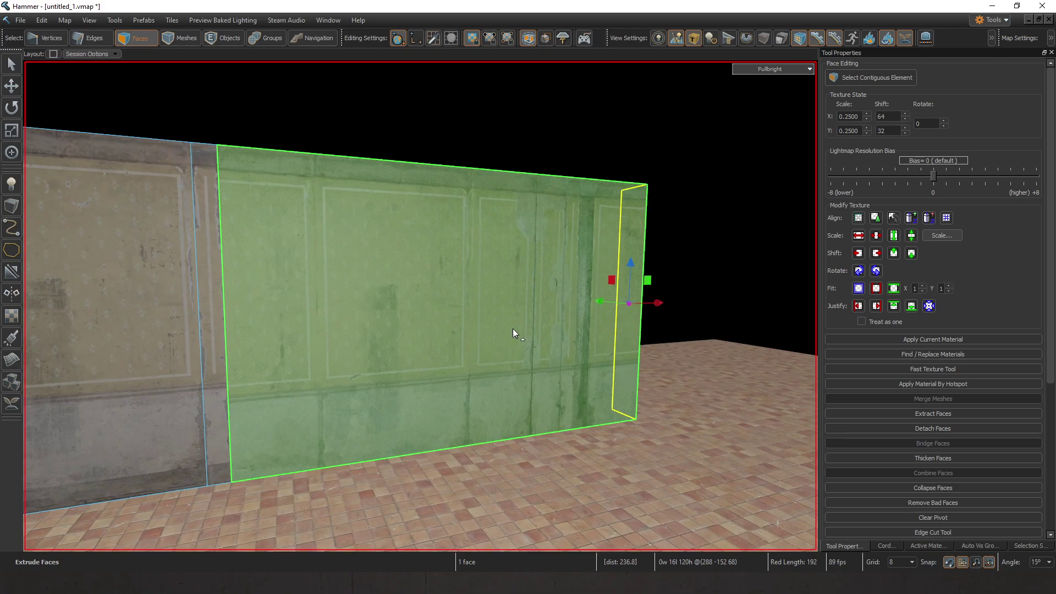
click(514, 331)
click(956, 384)
click(736, 297)
Step: Examine the wall's hotspot-fitted sections and the seams between them from several angles
key(z)
key(d)
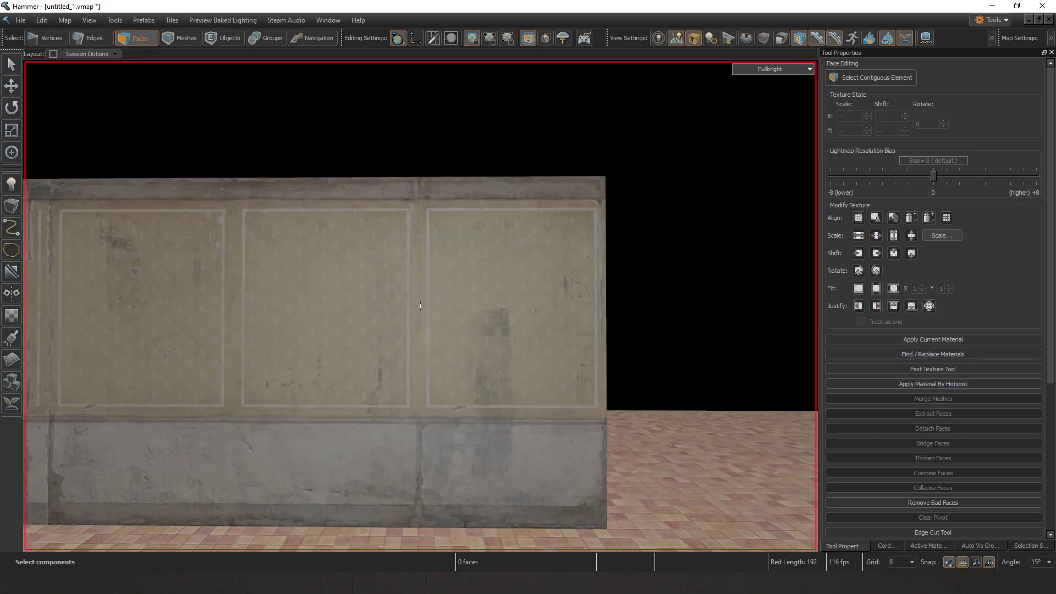
key(z)
key(z)
key(z)
key(z)
key(a)
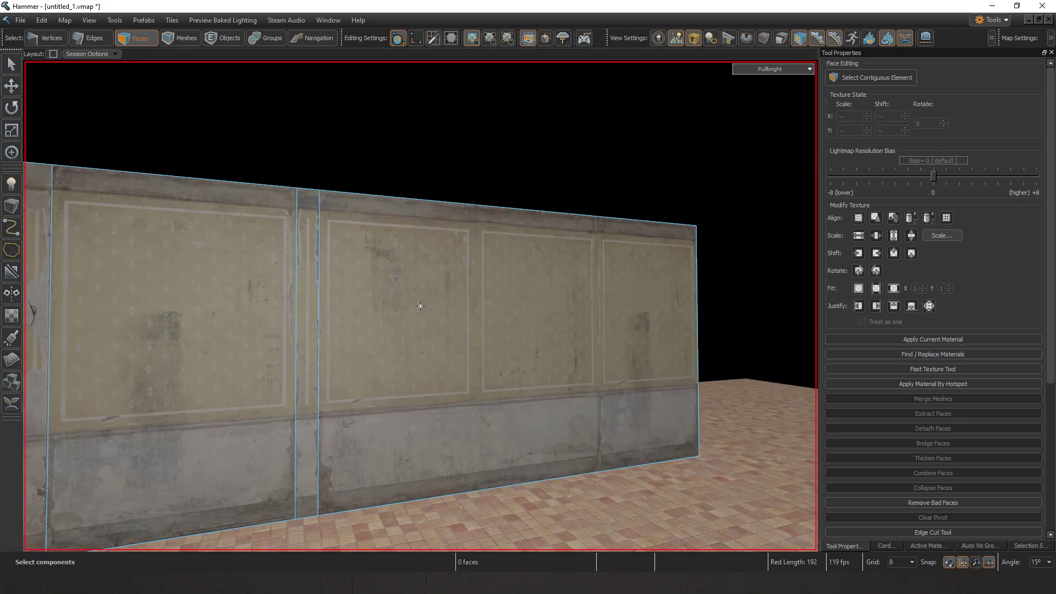
key(s)
key(z)
Step: Examine the whole wall together with the table in object and face modes, leaving nothing selected
click(231, 38)
click(421, 119)
key(z)
key(w)
key(s)
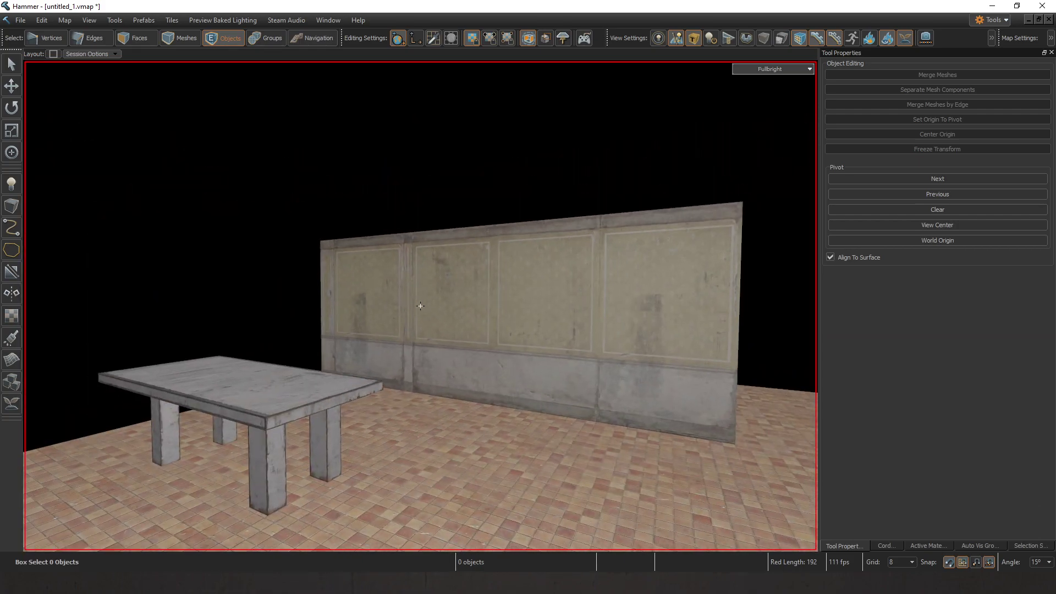
key(w)
key(a)
key(w)
key(z)
key(3)
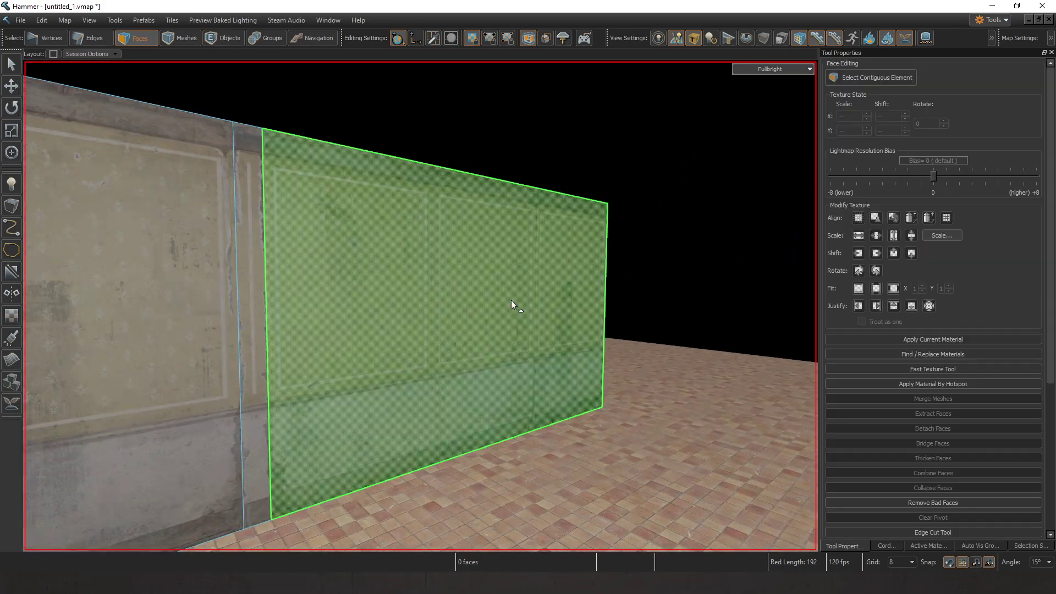
click(496, 287)
scroll(497, 286, down, 4)
click(494, 170)
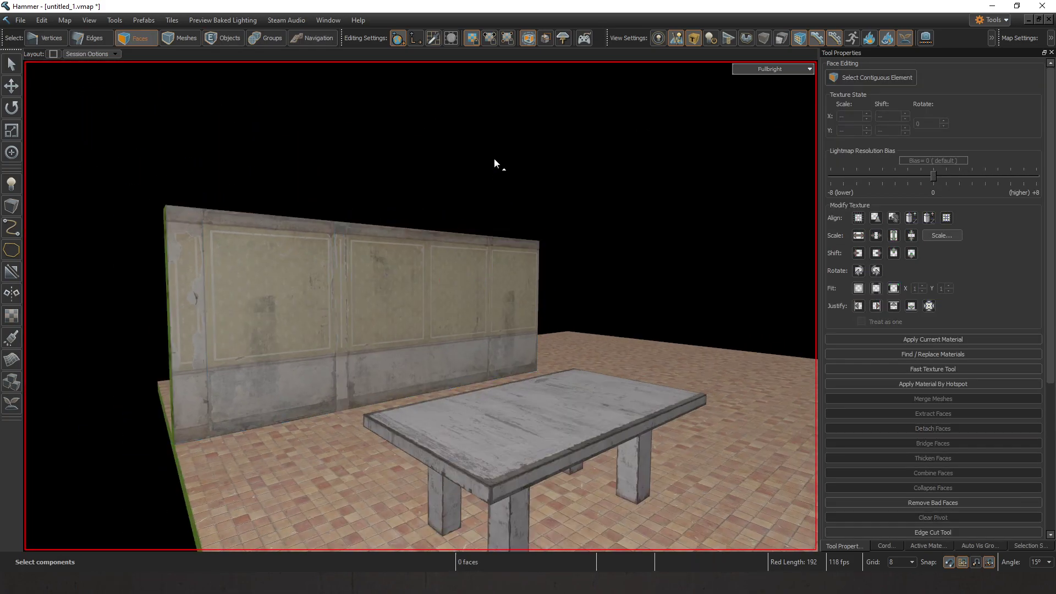
Step: Switch to the a1_intro_world map and hide the tool-textured volumes that block the view
click(1029, 20)
click(77, 545)
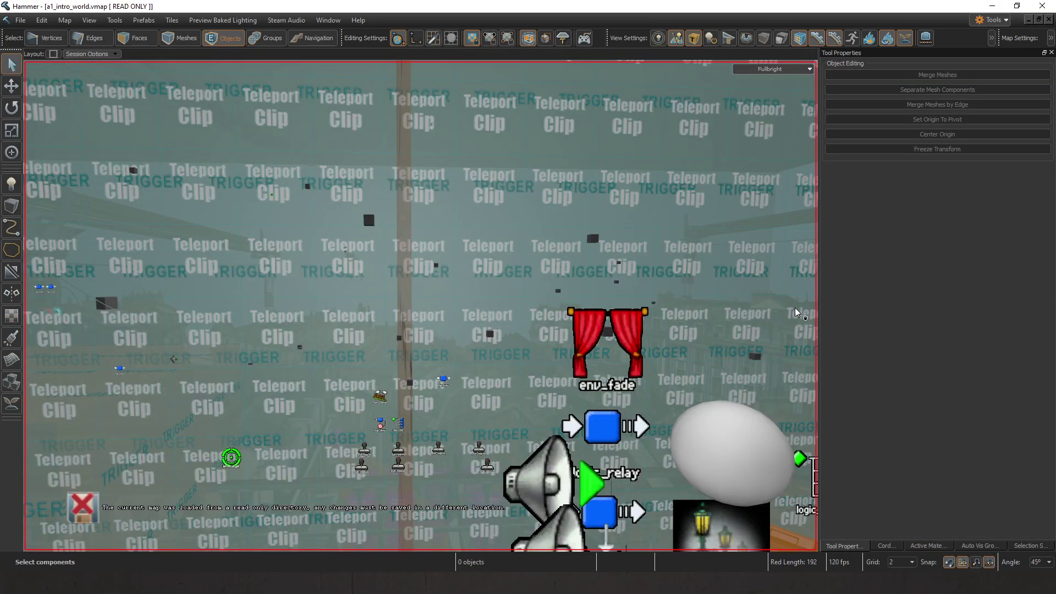
click(700, 42)
click(773, 69)
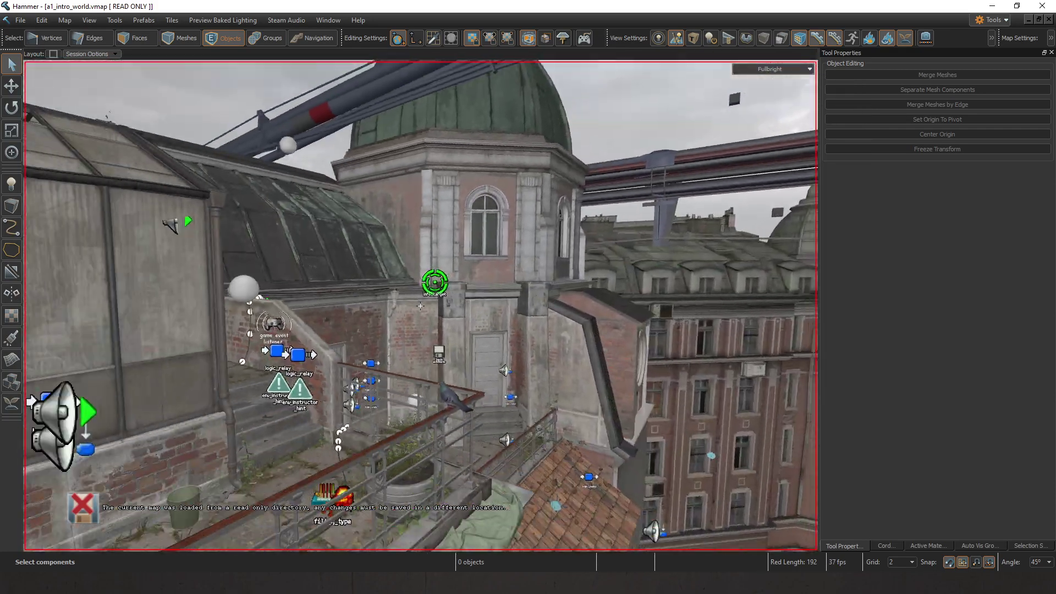
right_drag(420, 306, 420, 306)
Step: Open the nested alyx_refuge map for editing from within the a1_intro_world map
key(3)
click(232, 41)
double_click(449, 330)
Step: Select two brick faces of the low wall behind the crate and bucket and apply the active material by hotspot
key(3)
click(467, 361)
right_drag(467, 361, 420, 312)
ctrl+click(470, 382)
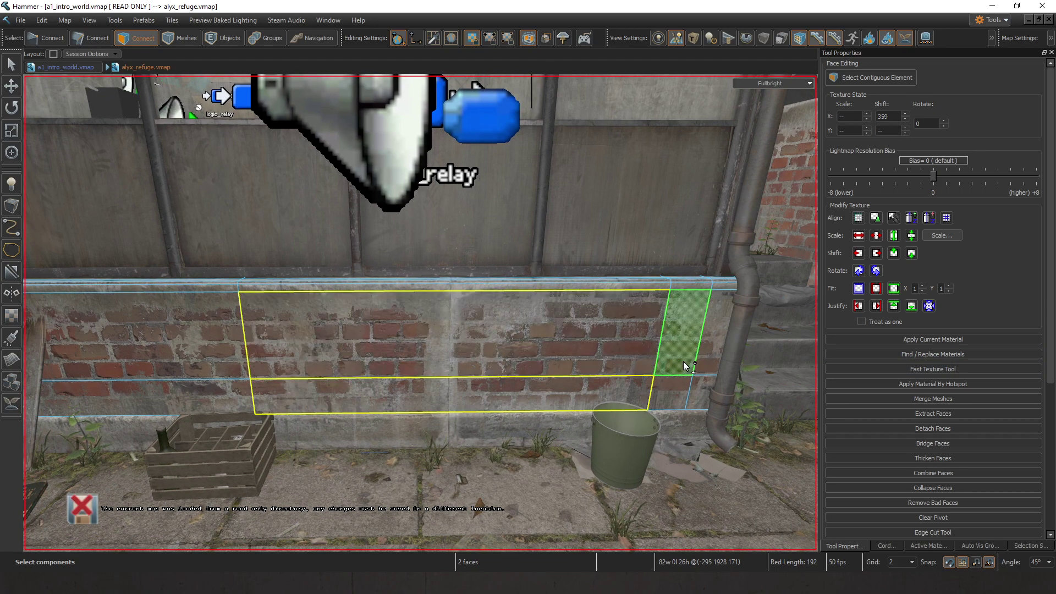
click(965, 385)
Step: Select the four front faces of the concrete pillar between the garbage bag and the steps and apply the active material by hotspot
right_drag(657, 349, 473, 343)
click(437, 345)
ctrl+click(473, 343)
ctrl+click(450, 351)
ctrl+click(382, 362)
right_drag(382, 362, 420, 313)
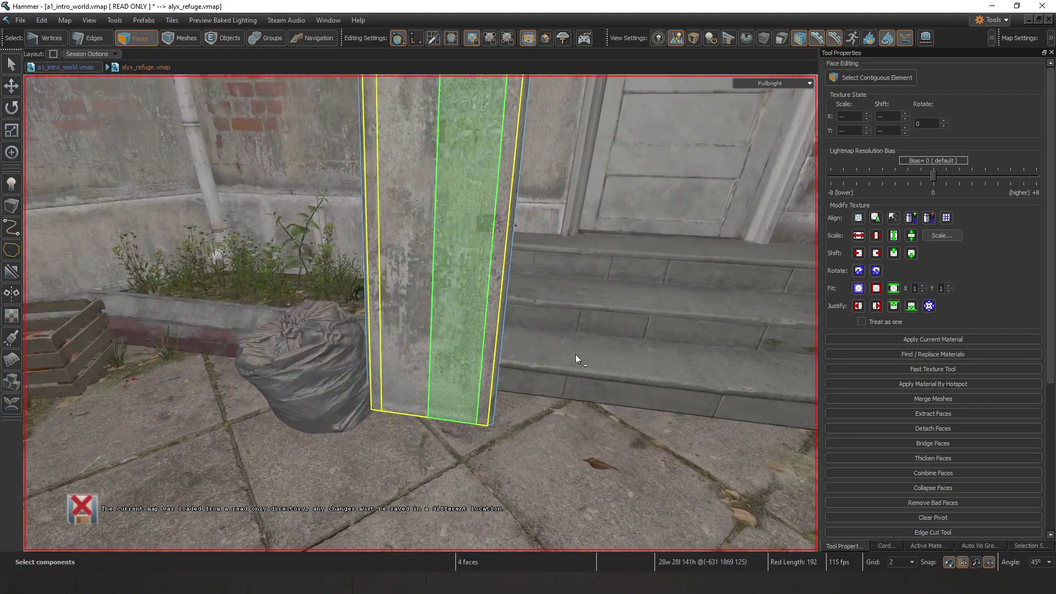
click(962, 387)
Step: Extend the selection to eight plaster and edge faces of the pillar and reapply the active material by hotspot
right_drag(577, 356, 420, 312)
ctrl+click(370, 217)
right_drag(478, 241, 473, 231)
ctrl+click(474, 231)
click(1004, 382)
right_drag(560, 299, 560, 300)
ctrl+click(486, 308)
right_drag(487, 308, 487, 308)
ctrl+click(503, 311)
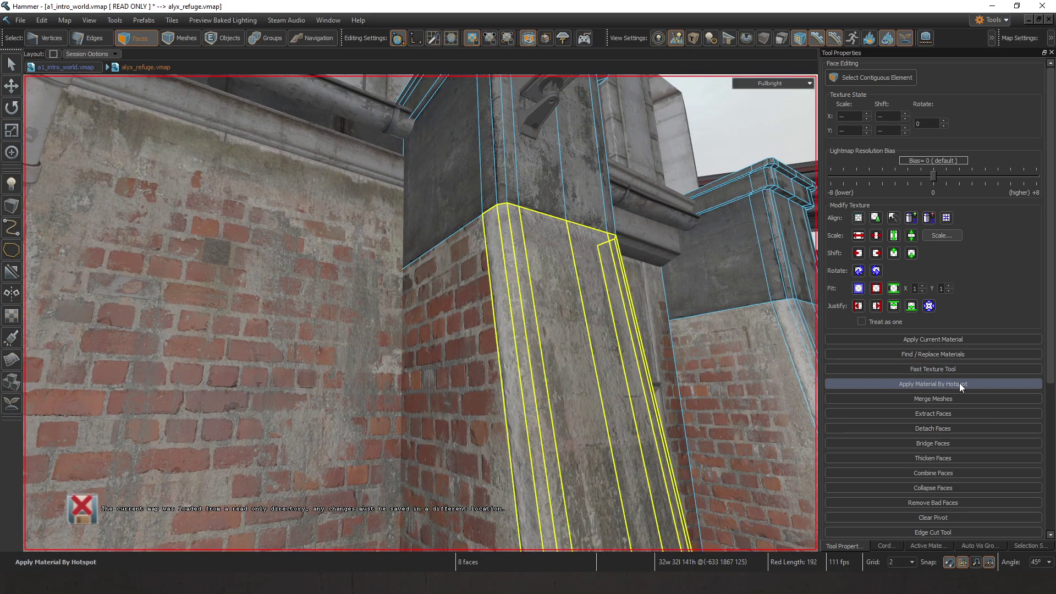
right_drag(483, 236, 483, 236)
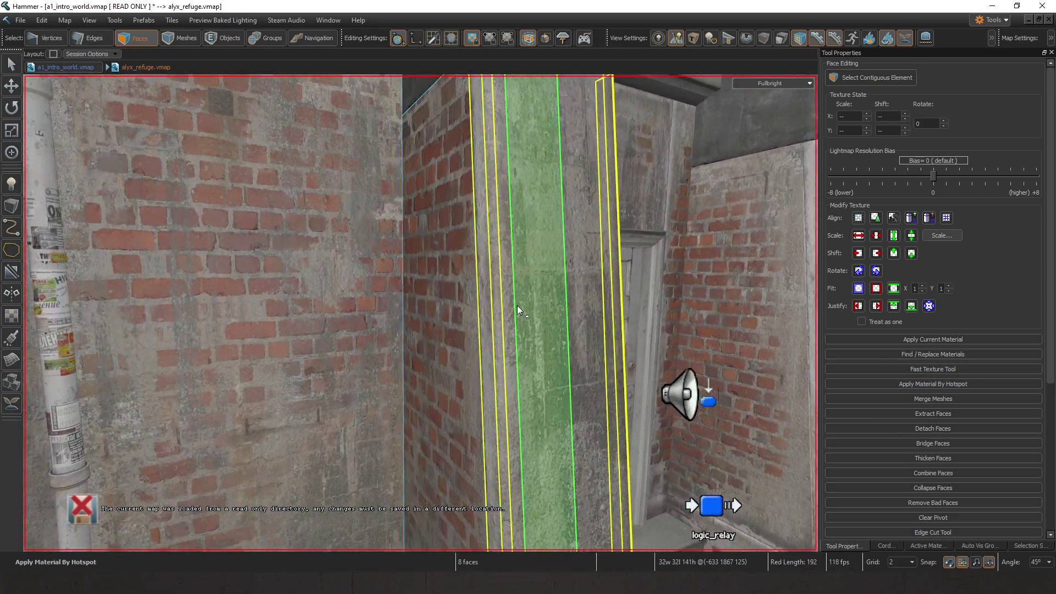
Step: Select the brick side face of the pillar and apply c17_brick_hs02a to it repeatedly by hotspot
right_drag(518, 309, 522, 286)
click(935, 548)
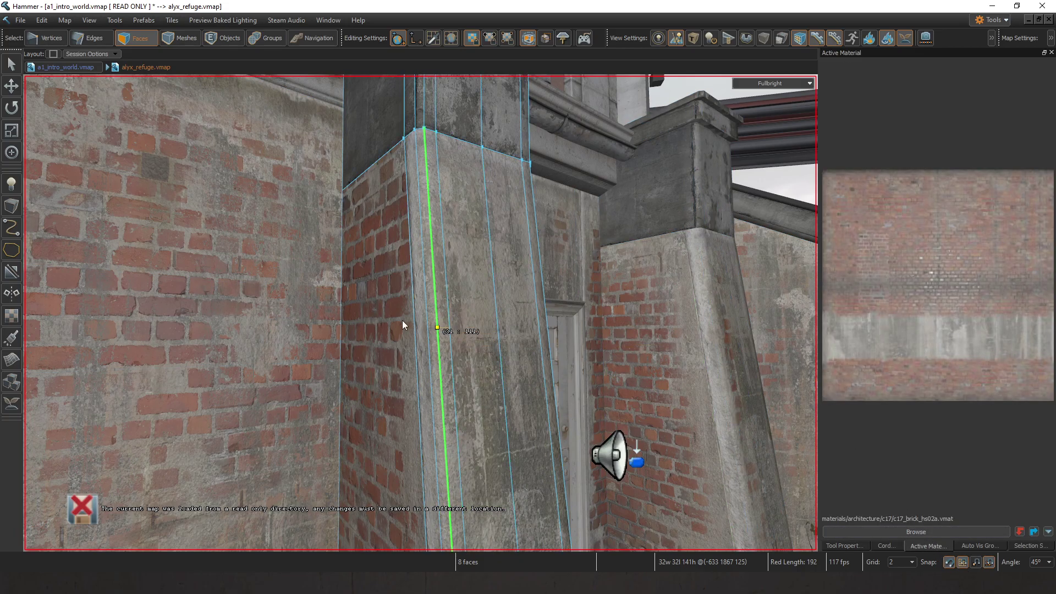
click(8, 93)
right_drag(259, 198, 259, 198)
click(330, 237)
right_drag(330, 236, 330, 220)
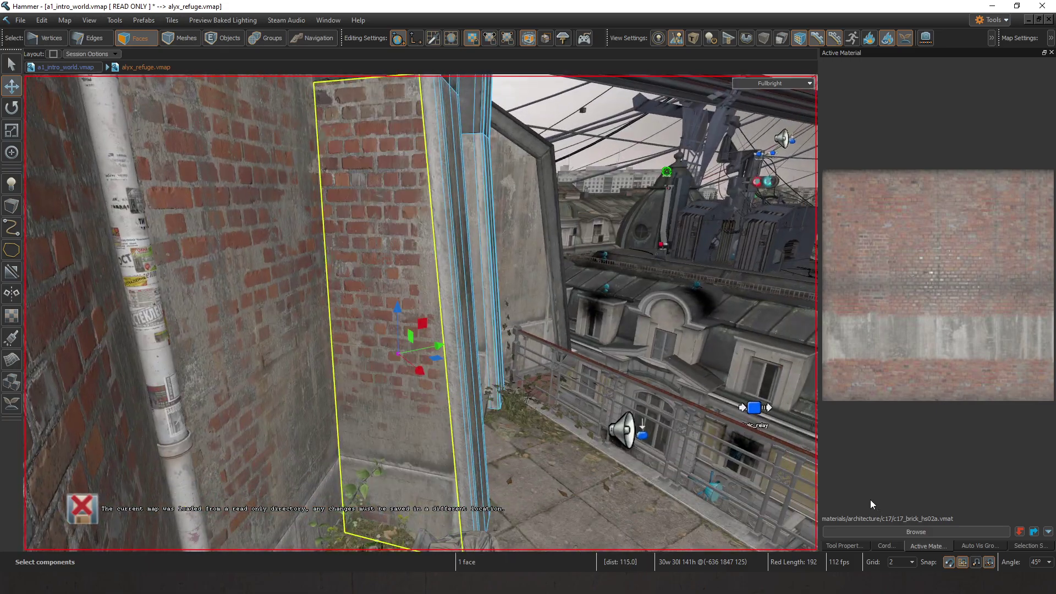
click(840, 547)
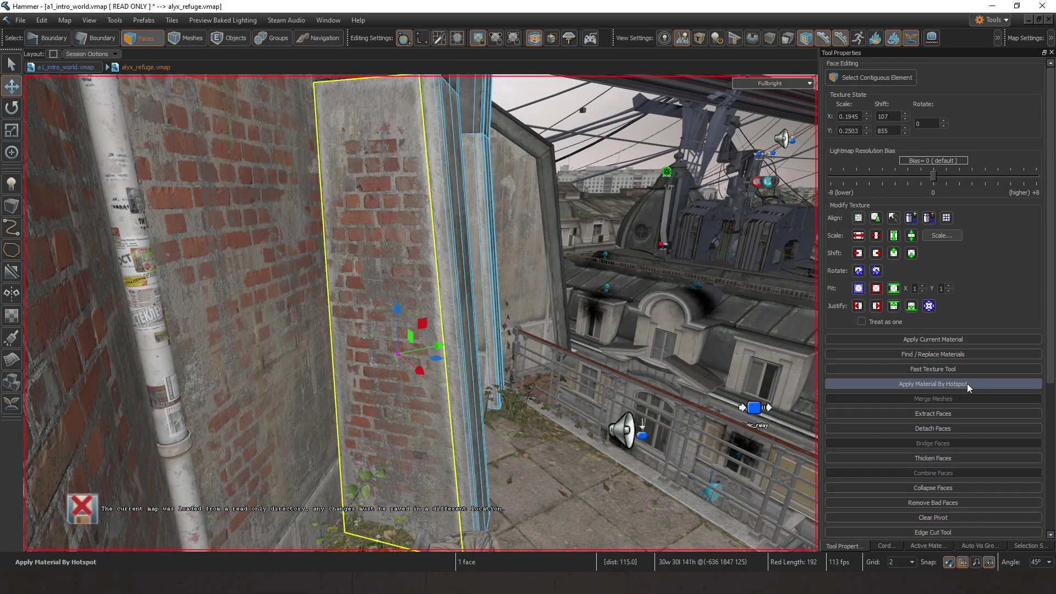
right_drag(514, 378, 484, 361)
click(967, 382)
Step: Examine individual dark metal and brick faces on the neighbouring parts of the map, leaving nothing selected
mouse_move(609, 349)
right_down()
mouse_move(547, 255)
mouse_move(499, 296)
mouse_move(520, 371)
mouse_move(437, 335)
mouse_move(372, 480)
mouse_move(377, 460)
mouse_move(452, 385)
mouse_move(520, 354)
mouse_move(421, 313)
mouse_move(440, 308)
mouse_move(418, 316)
mouse_move(608, 363)
right_up()
key(q)
key(q)
click(420, 313)
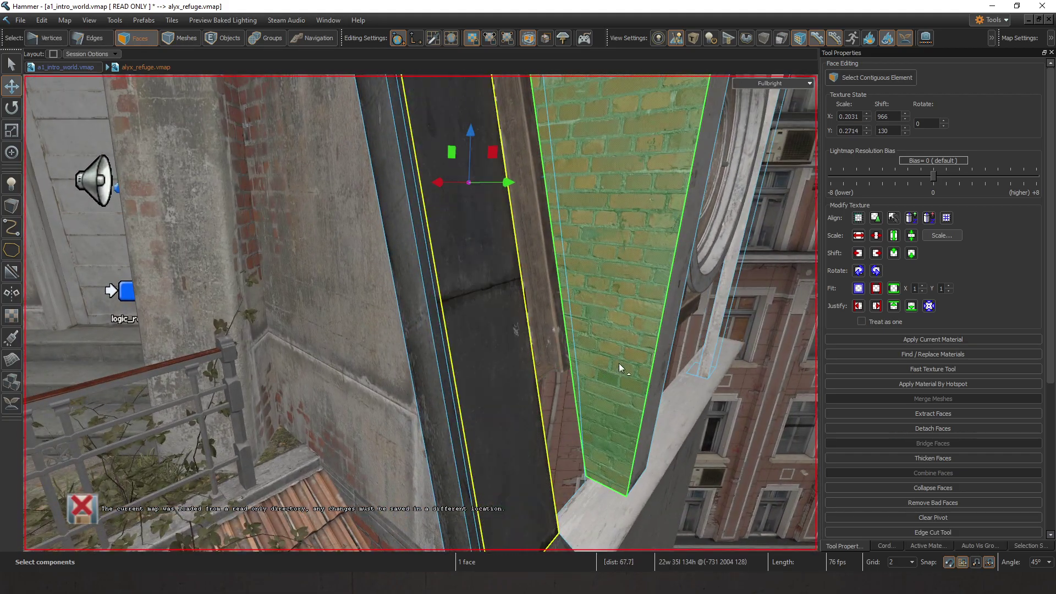
right_drag(577, 308, 330, 237)
click(242, 167)
right_drag(242, 167, 302, 165)
click(392, 368)
key(Escape)
Step: Switch back to the untitled_1 map and set the selection mode to objects
click(1031, 19)
click(75, 544)
right_drag(396, 264, 413, 319)
click(1029, 20)
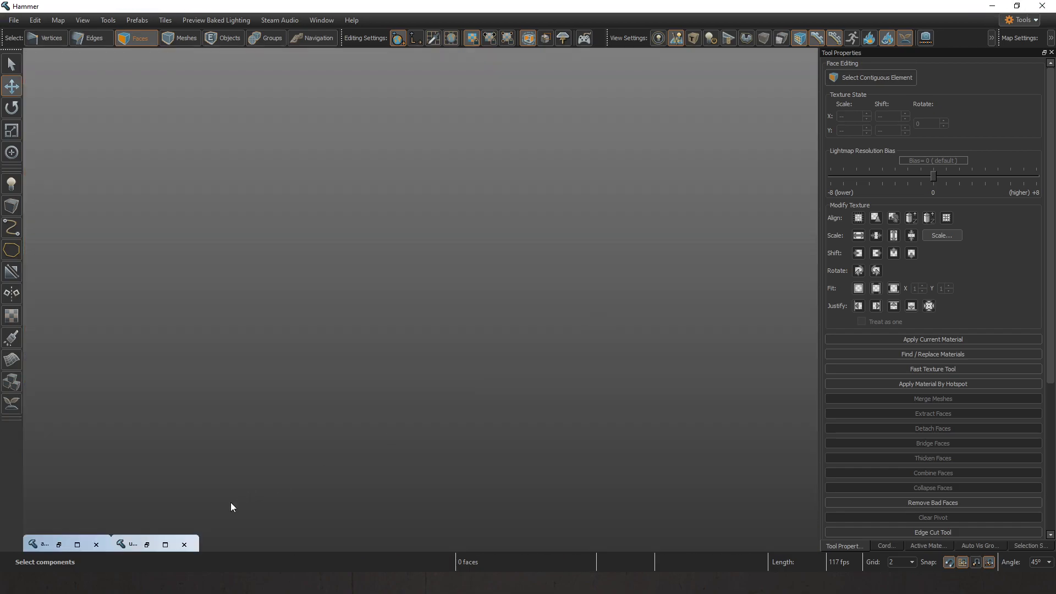
click(165, 545)
click(223, 38)
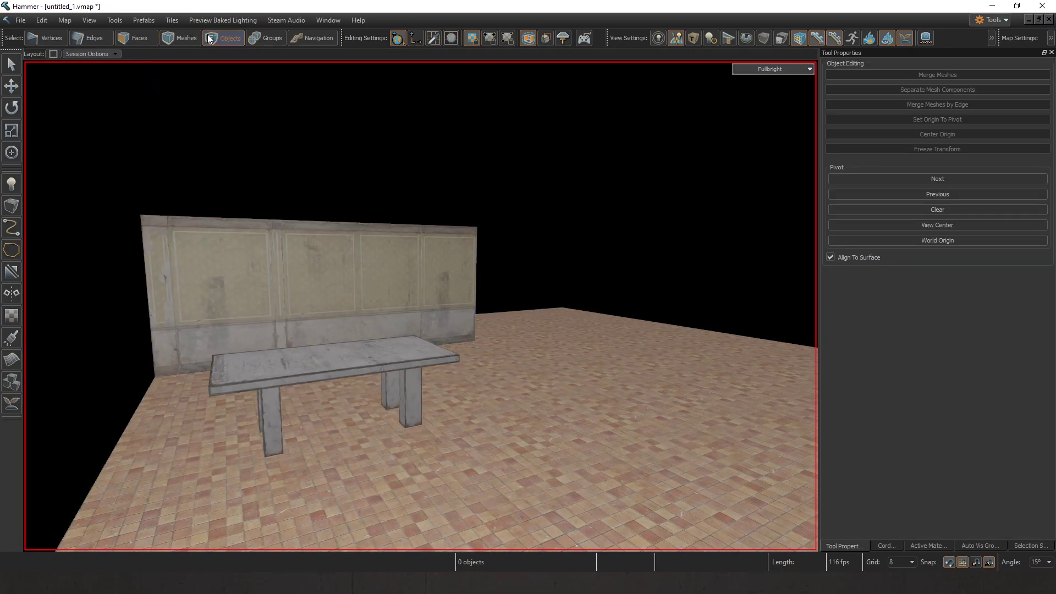
Step: Set the new geometry type to cylinder and draw its 80 by 72 unit base on the tiled floor beside the table
right_drag(421, 306, 440, 258)
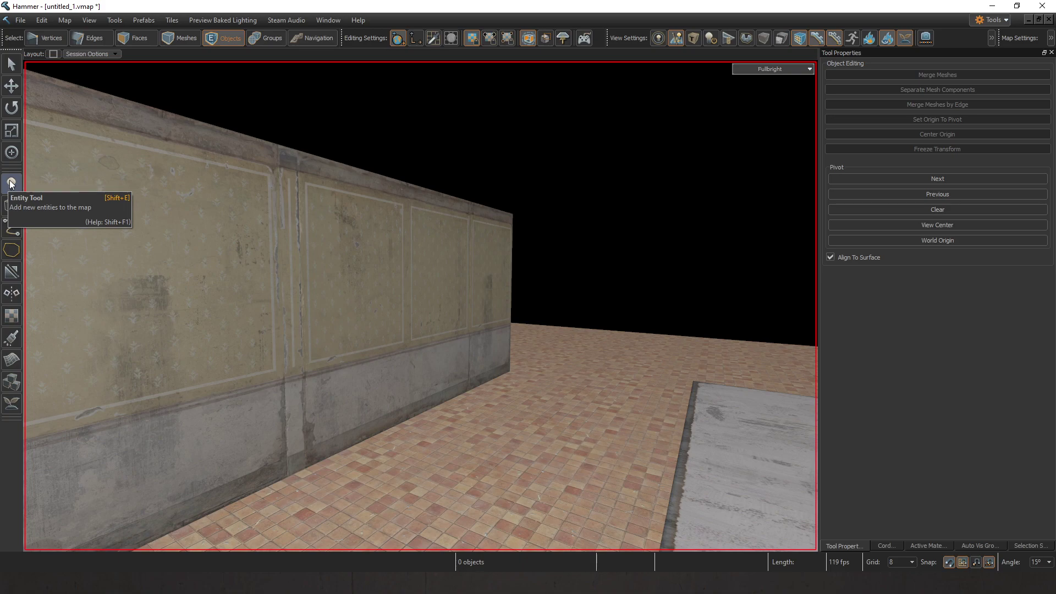
mouse_move(421, 286)
right_down()
mouse_move(419, 305)
mouse_move(343, 117)
mouse_move(457, 329)
mouse_move(421, 306)
right_up()
key(w)
key(a)
click(10, 208)
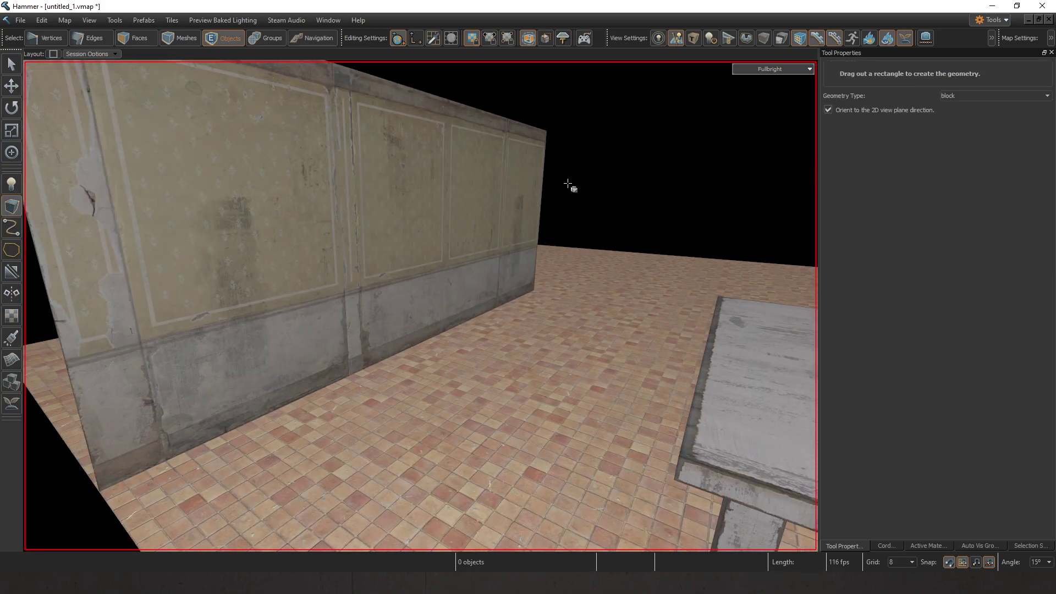
key(d)
right_drag(254, 224, 129, 219)
key(s)
key(w)
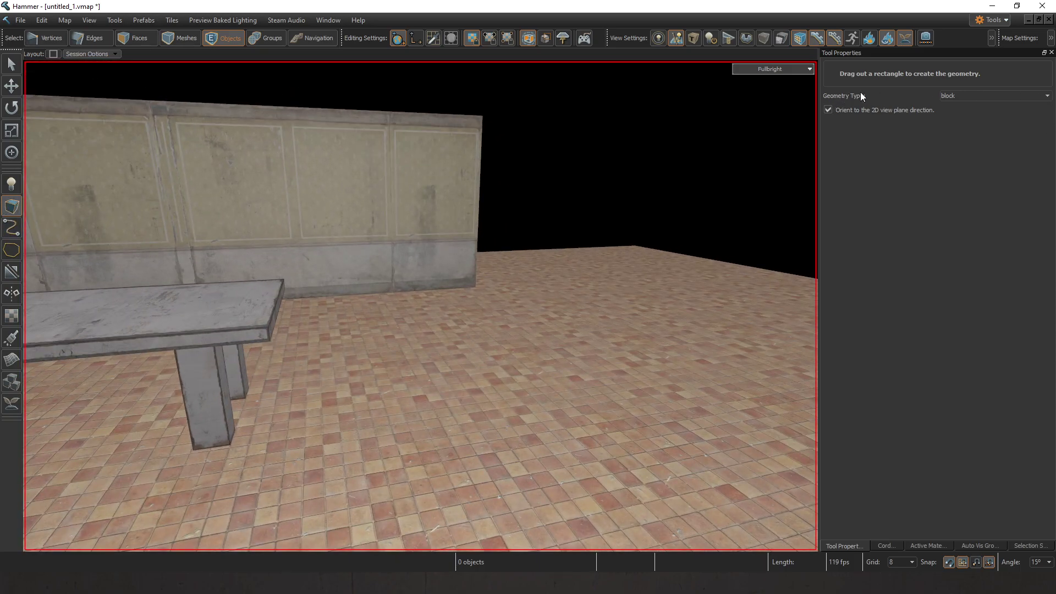
click(1043, 95)
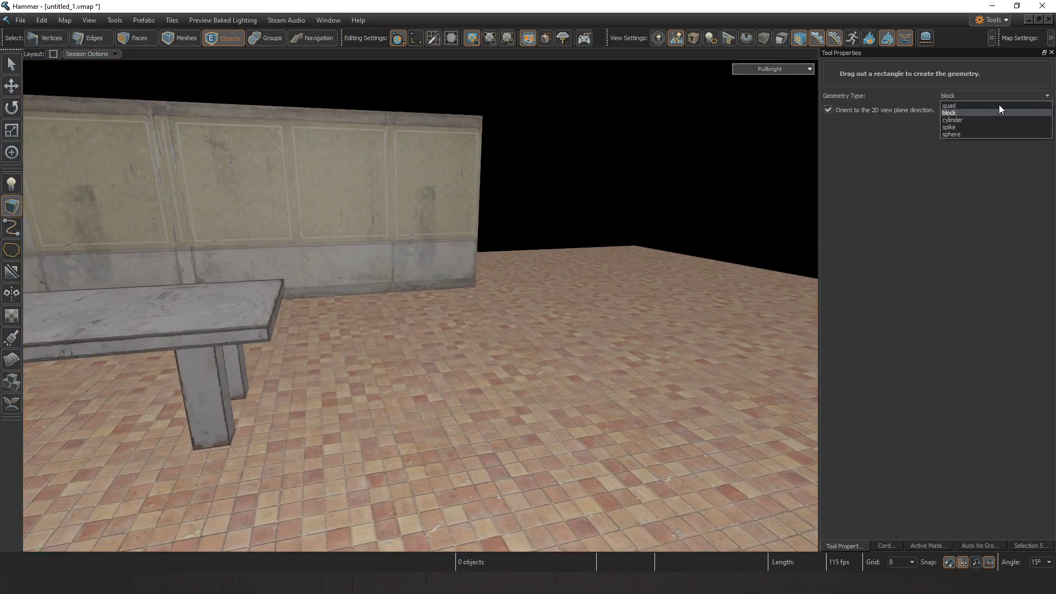
click(960, 120)
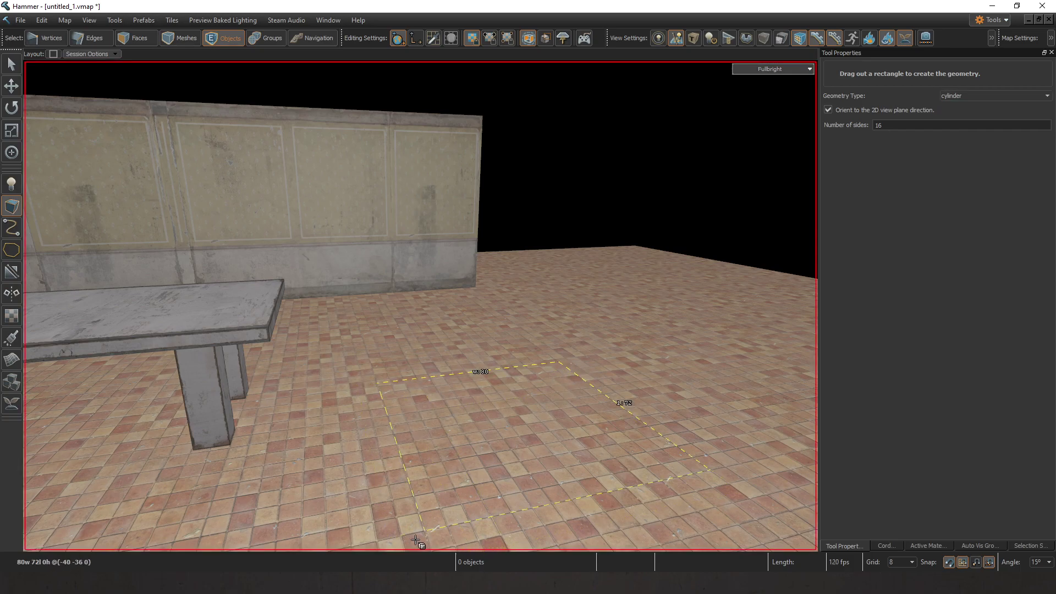
drag(423, 533, 425, 532)
Step: Try 32 sides for the cylinder, settle on 64 sides, and complete the geometry
scroll(468, 274, down, 4)
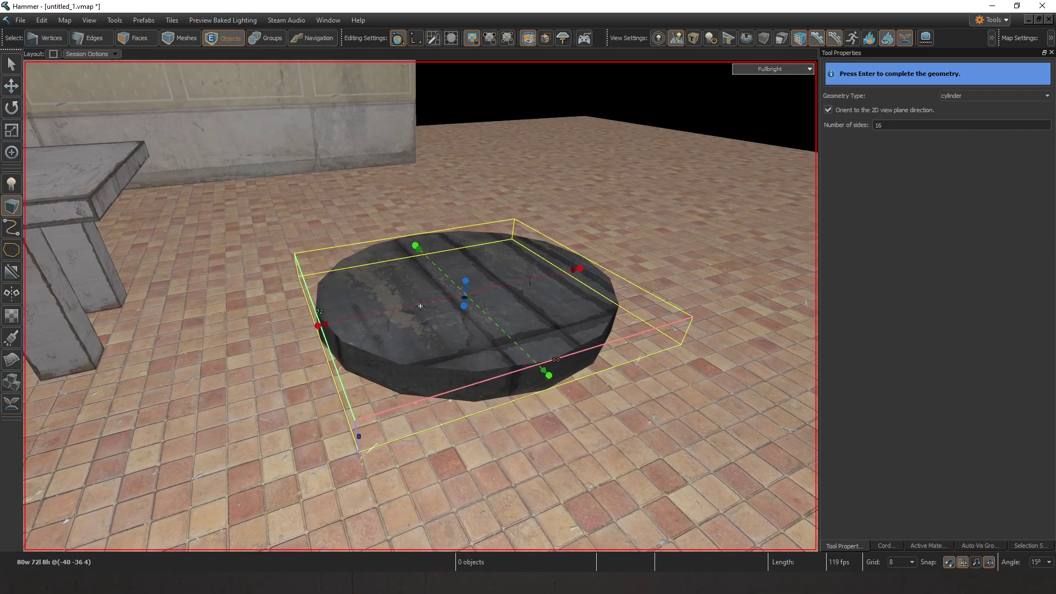
scroll(407, 411, up, 2)
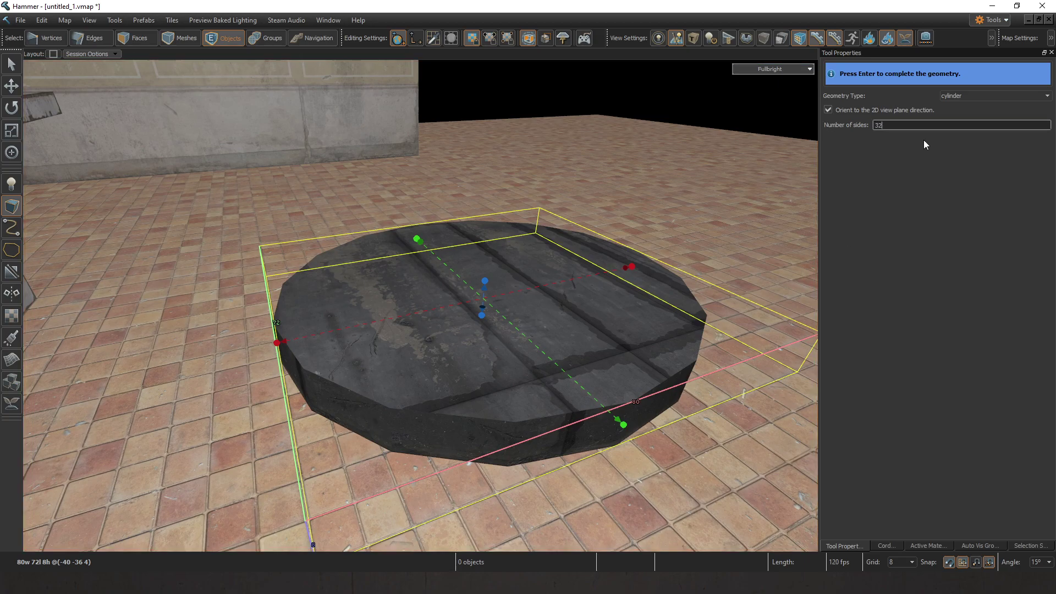
right_drag(420, 413, 419, 413)
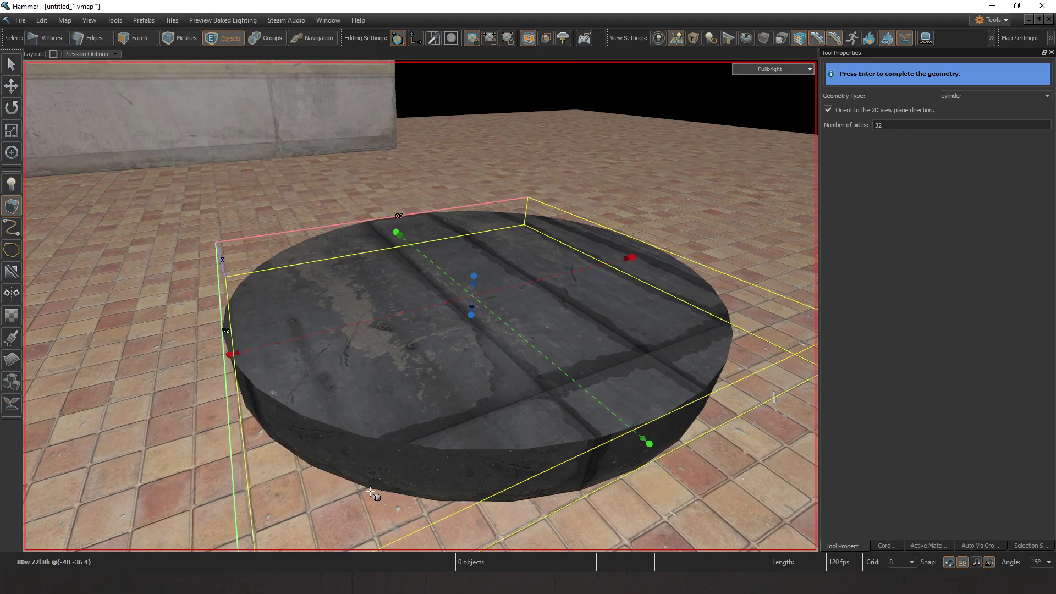
scroll(367, 491, down, 4)
scroll(820, 247, up, 3)
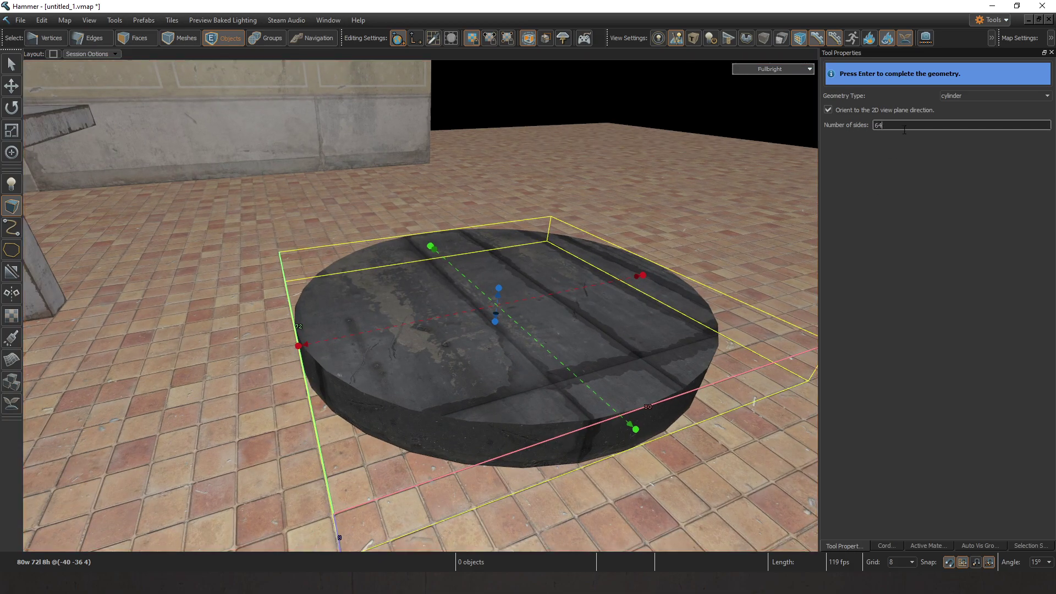
right_drag(493, 350, 493, 351)
key(w)
key(s)
key(w)
key(Return)
Step: Raise the cylinder's top face to make a column 128 units tall, and clear the selection
key(s)
right_drag(464, 305, 534, 348)
drag(469, 356, 467, 54)
key(Escape)
Step: Examine the tall column's curved side faces from several distances and angles
key(s)
right_drag(420, 305, 420, 305)
key(w)
right_drag(583, 246, 420, 305)
key(s)
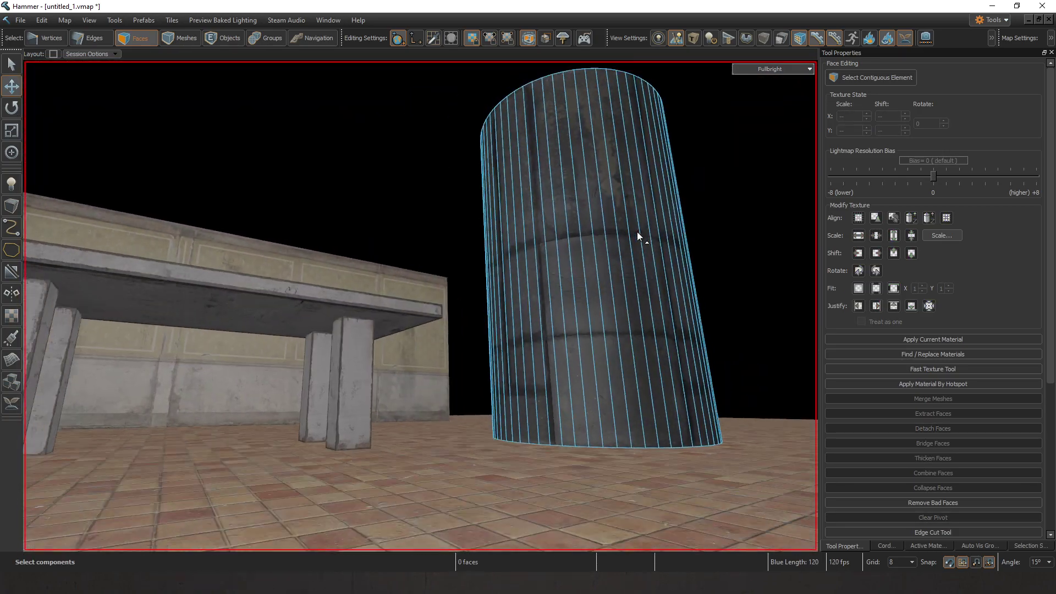
key(w)
mouse_move(646, 225)
right_down()
mouse_move(420, 305)
mouse_move(643, 226)
right_up()
key(s)
key(w)
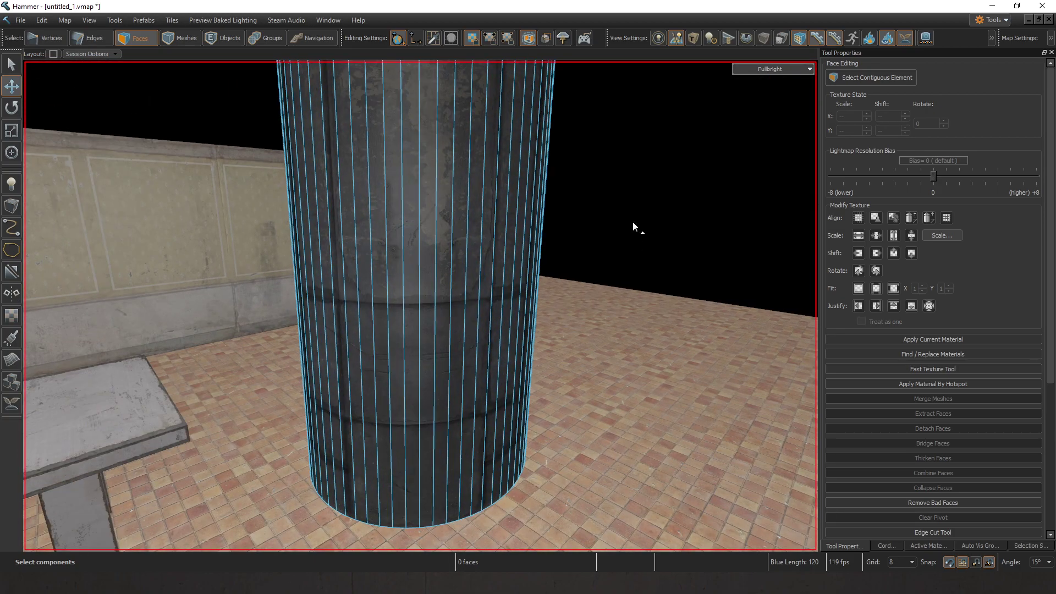
Step: Select all connected faces of the column and make toolsblocklight the active material
double_click(385, 222)
click(928, 545)
click(921, 532)
text(ockli)
double_click(64, 104)
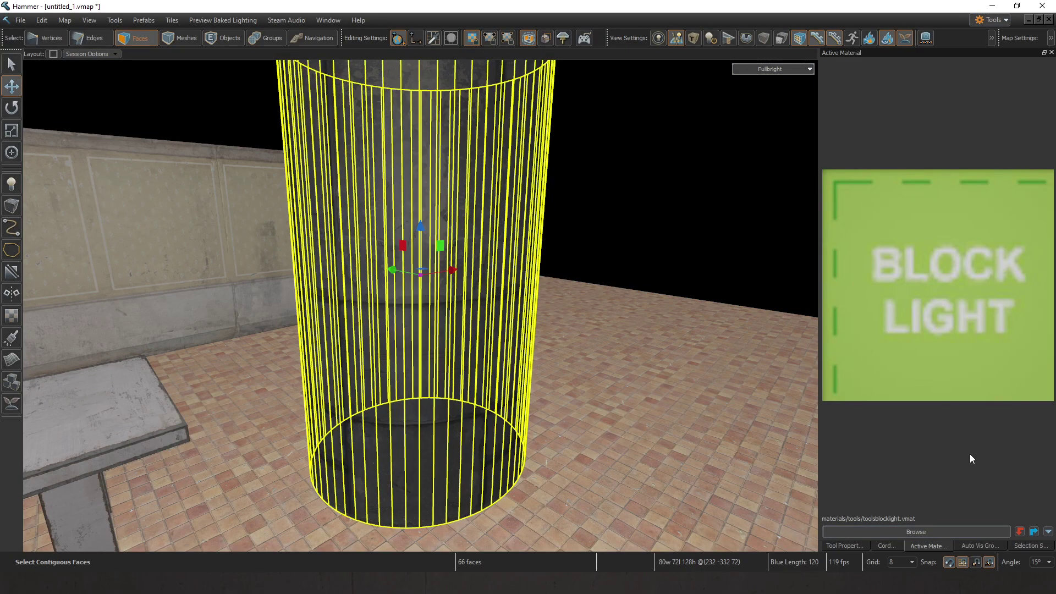
click(861, 545)
Step: Select the column's top and bottom cap faces, apply the current toolsblocklight material to them, and clear the selection
right_drag(552, 301, 503, 292)
click(506, 269)
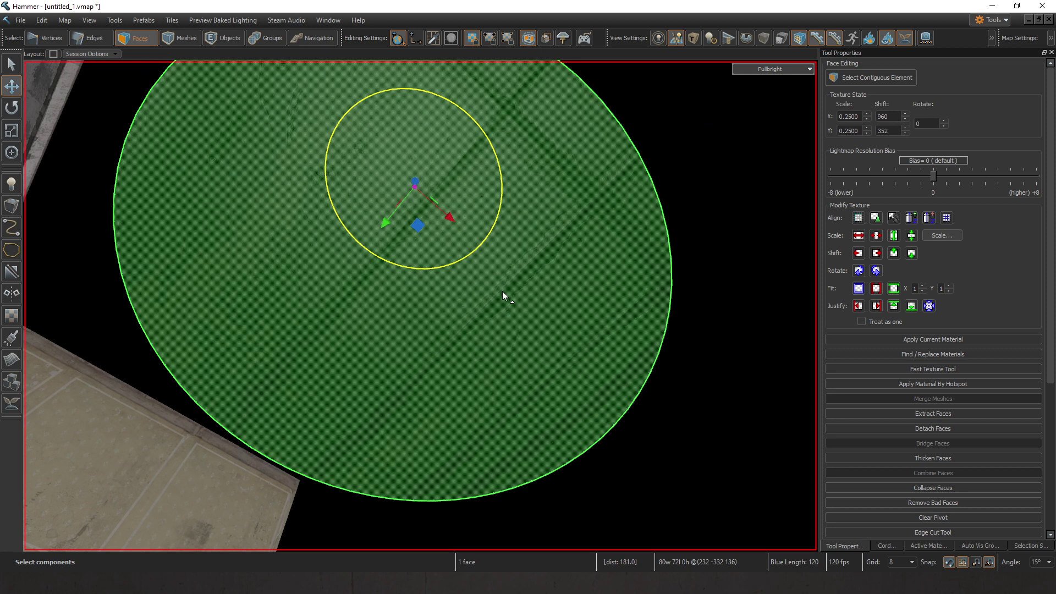
ctrl+click(503, 291)
right_drag(737, 324, 421, 306)
click(934, 342)
click(743, 323)
Step: Toggle the viewport's display settings in object mode to check how the capped column is shown
right_drag(715, 322, 744, 38)
click(729, 38)
right_drag(659, 206, 639, 217)
click(242, 39)
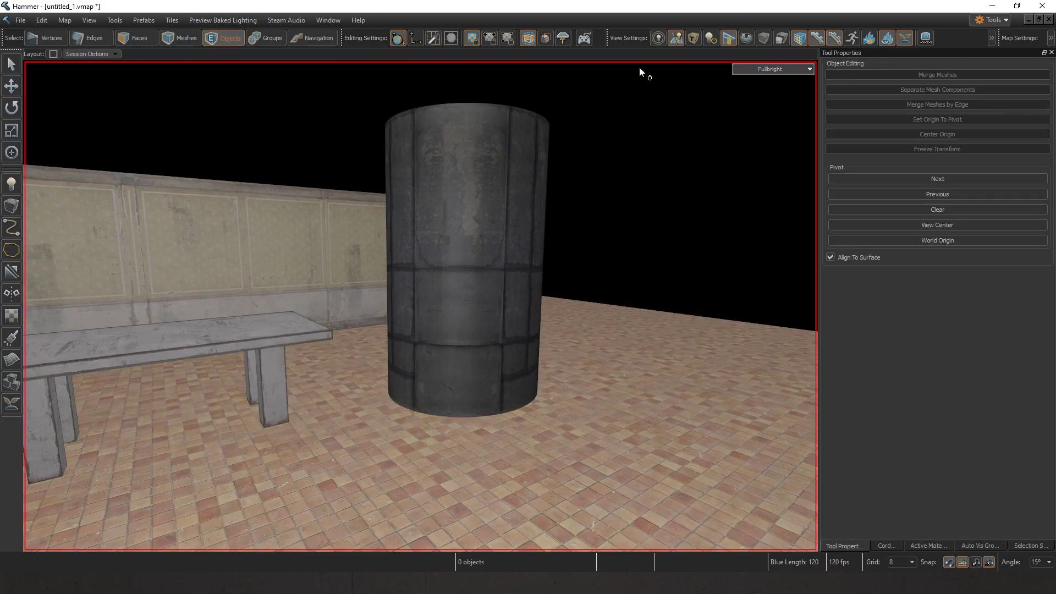
right_drag(543, 233, 726, 38)
click(533, 257)
click(694, 38)
right_drag(654, 85, 568, 240)
click(589, 212)
Step: Open the column's object properties, review the smoothing angle and other mesh settings, and close them
click(454, 318)
mouse_move(454, 318)
right_down()
mouse_move(420, 306)
mouse_move(454, 317)
right_up()
right_click(463, 306)
mouse_move(532, 314)
click(635, 314)
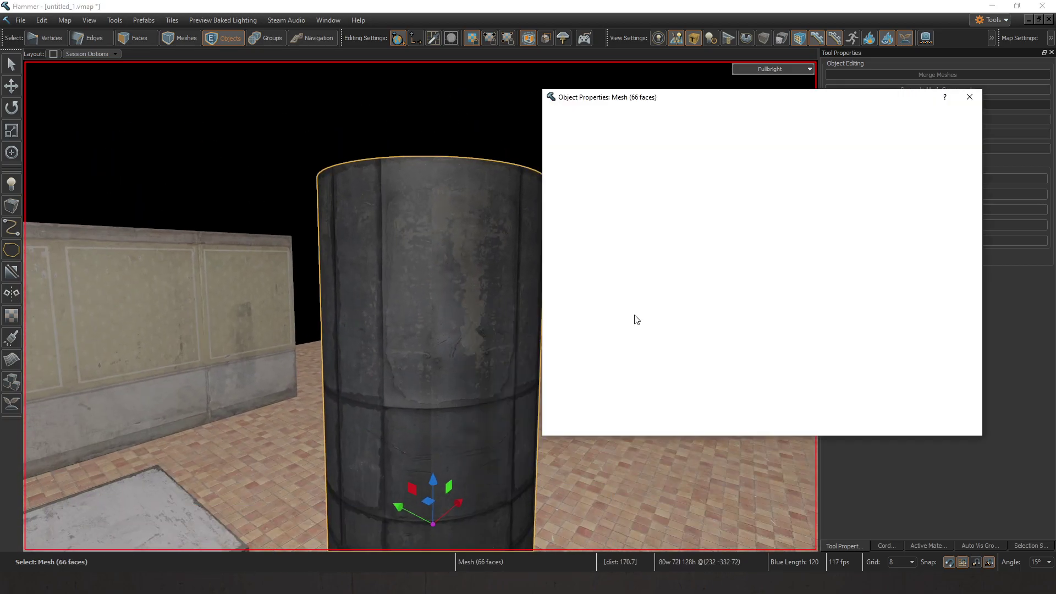
scroll(636, 310, down, 2)
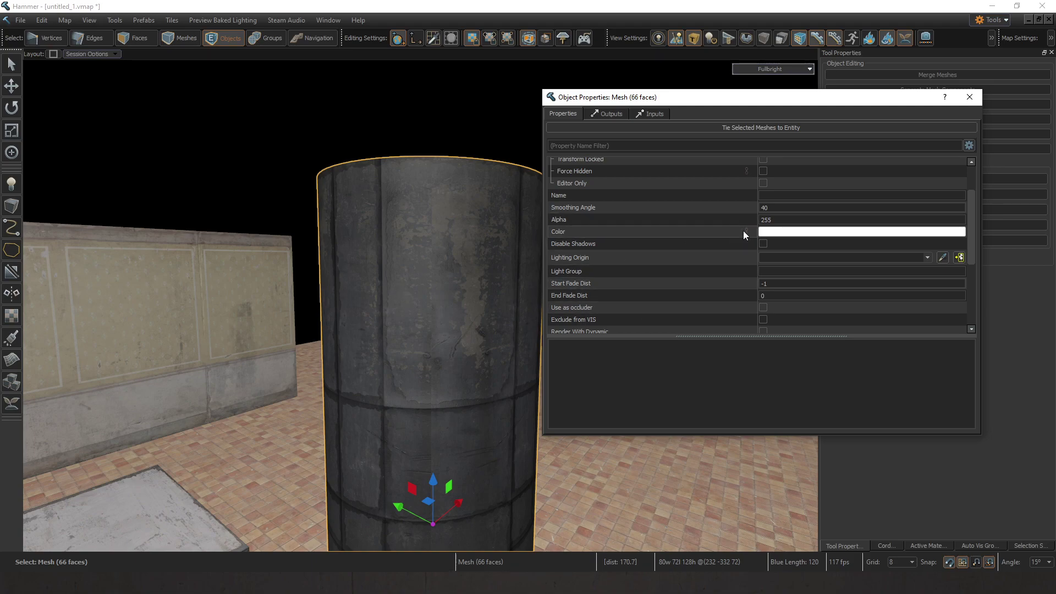
right_drag(441, 245, 434, 247)
click(970, 98)
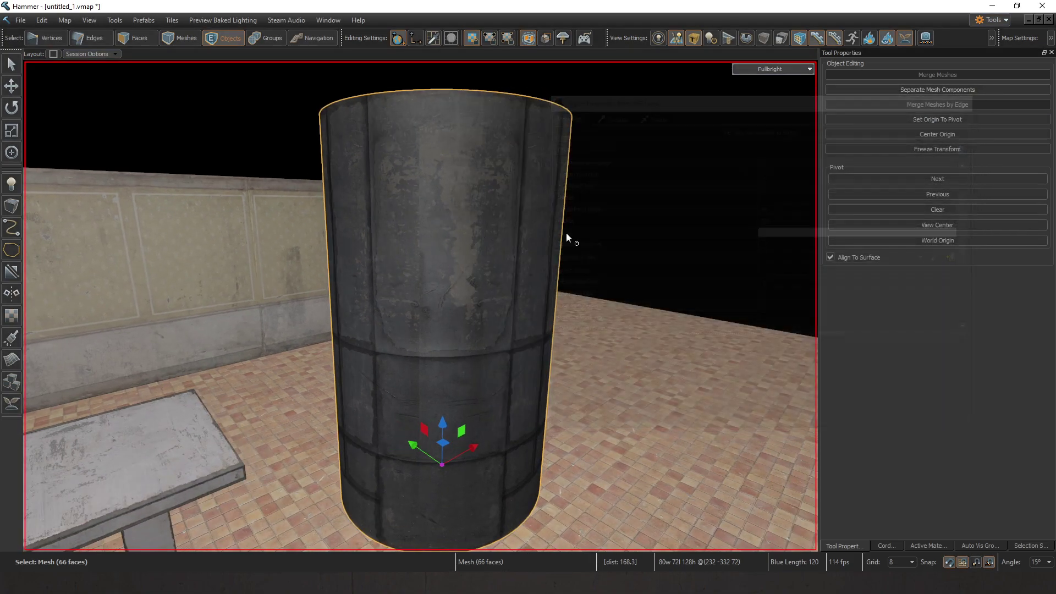
Step: Select the ring of vertical edges around the column and convert it to a selection of the 64 side faces
right_drag(619, 224, 489, 279)
click(928, 545)
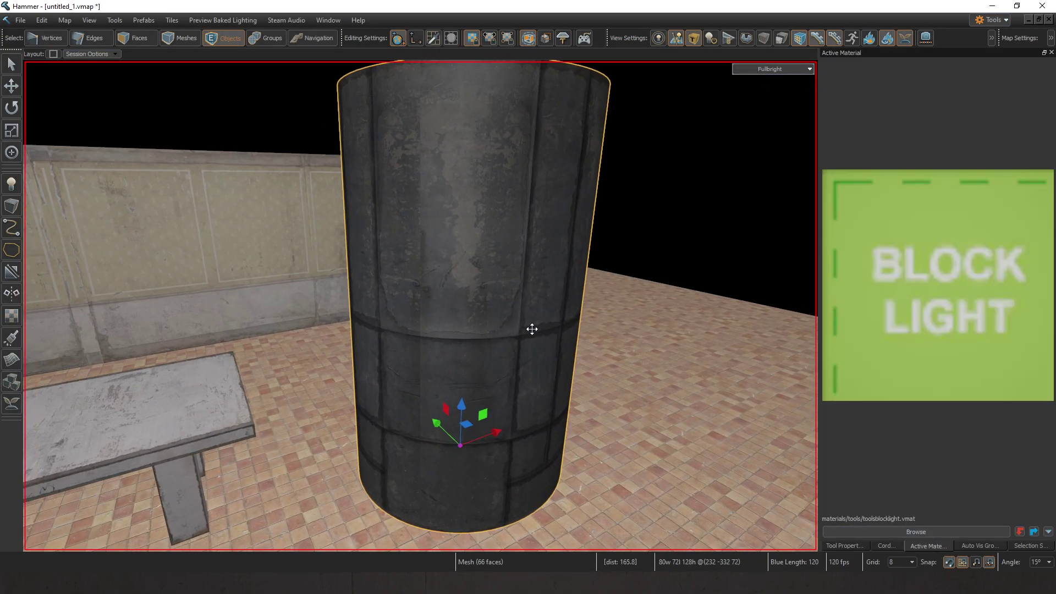
key(2)
click(510, 295)
right_drag(509, 295, 589, 322)
key(g)
key(w)
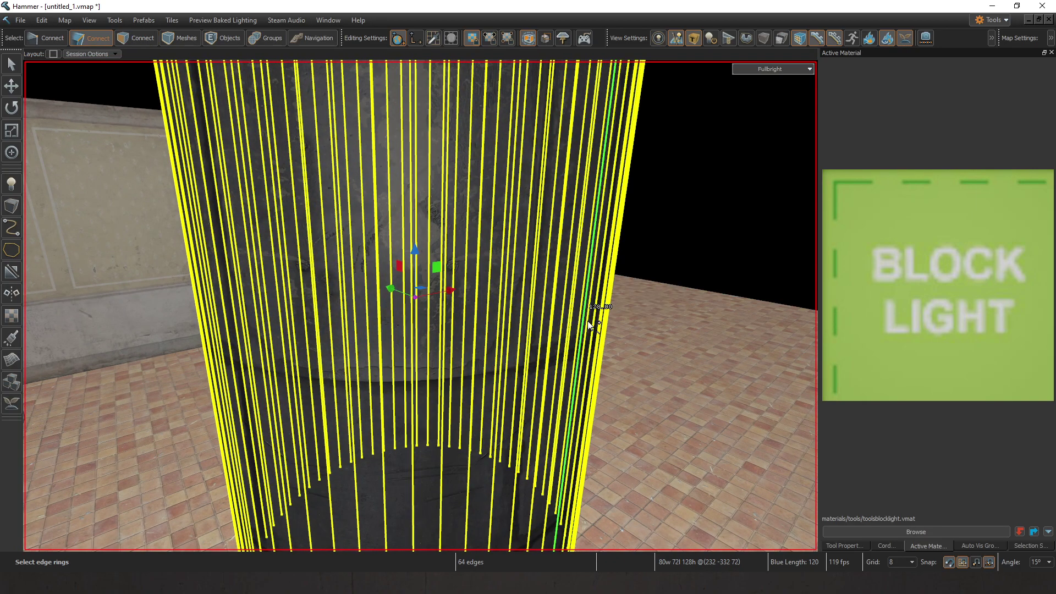
key(alt+3)
right_drag(568, 326, 566, 323)
key(s)
key(w)
Step: Filter the materials by "hs" and make wood_beams_painted_hs01a the active material
click(935, 531)
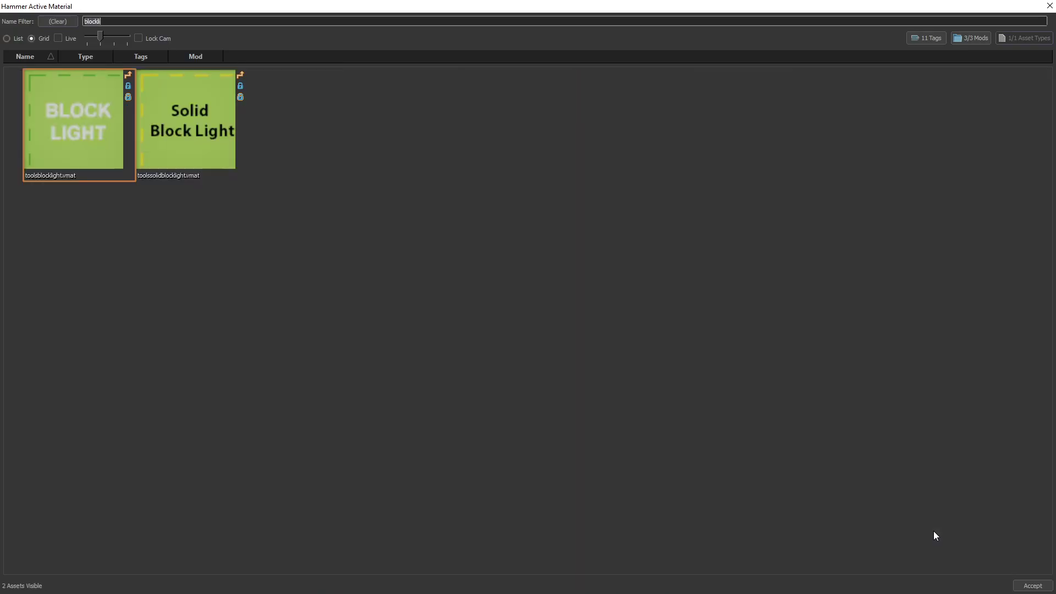
text(hs)
scroll(668, 352, down, 2)
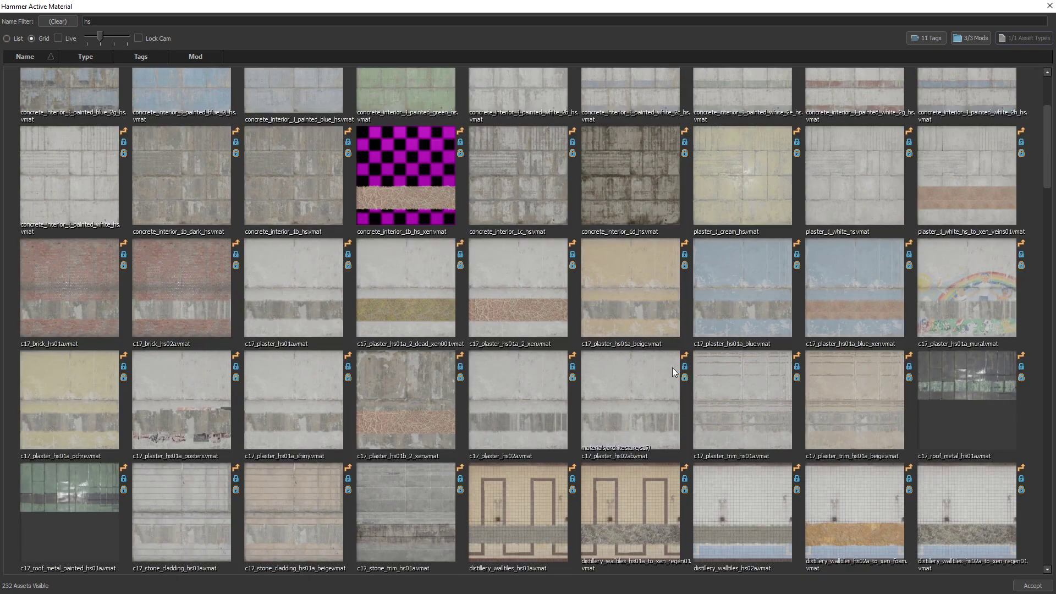
scroll(671, 366, down, 10)
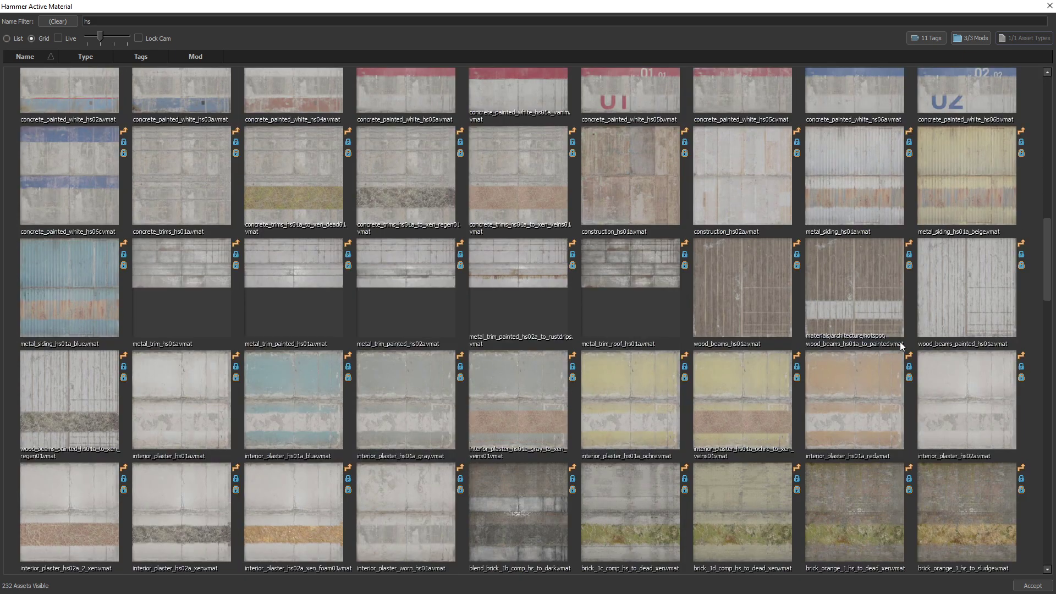
double_click(986, 295)
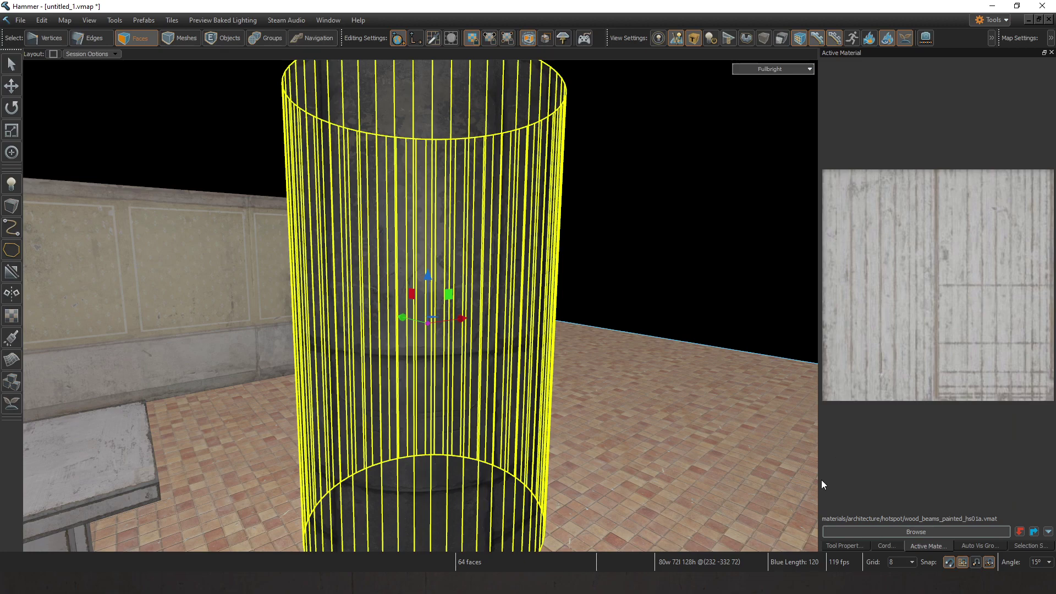
Step: Try the plain Apply Current Material operation on the column's side faces, inspect it, and undo it
click(852, 549)
click(962, 340)
click(664, 265)
key(z)
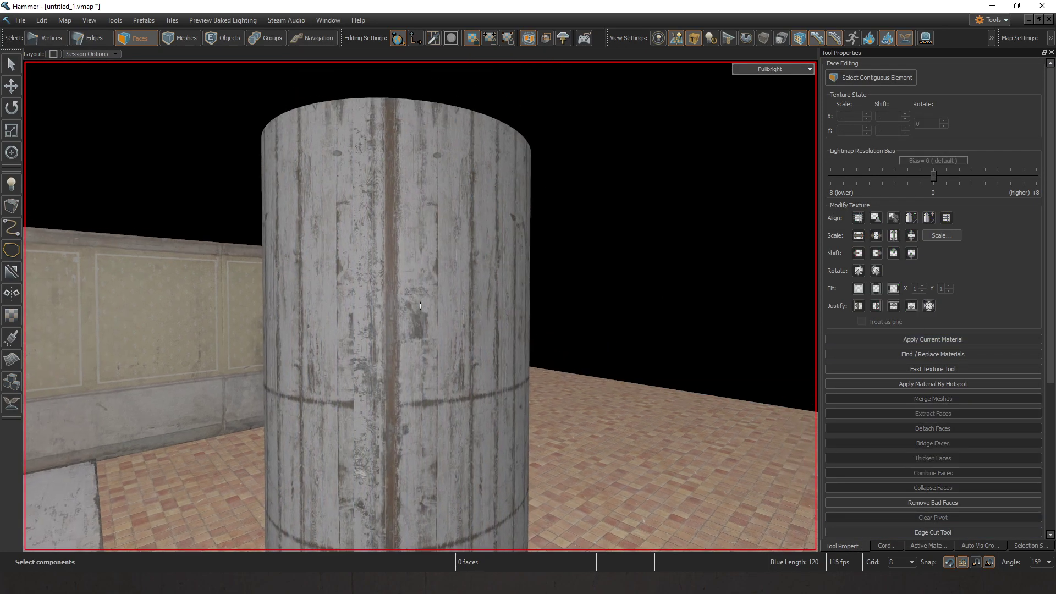
key(z)
key(ctrl+z)
Step: Apply wood_beams_painted_hs01a to the column's side faces by hotspot and clear the selection
click(967, 386)
click(655, 306)
right_drag(654, 305, 648, 297)
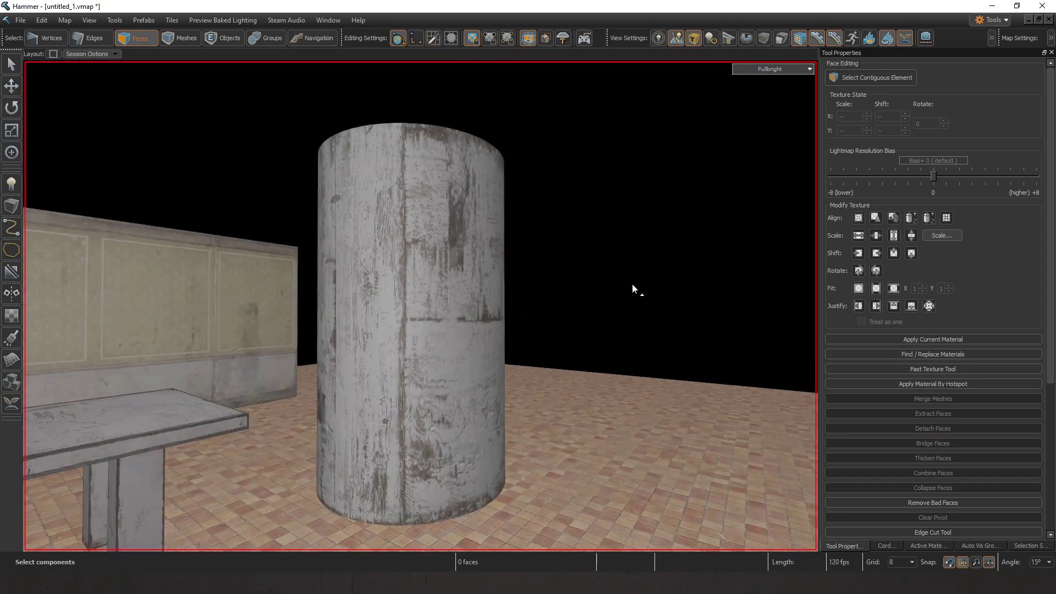
scroll(648, 298, up, 2)
Step: Return to object selection mode and select the whole column
click(224, 38)
click(458, 192)
right_click(459, 192)
click(519, 2)
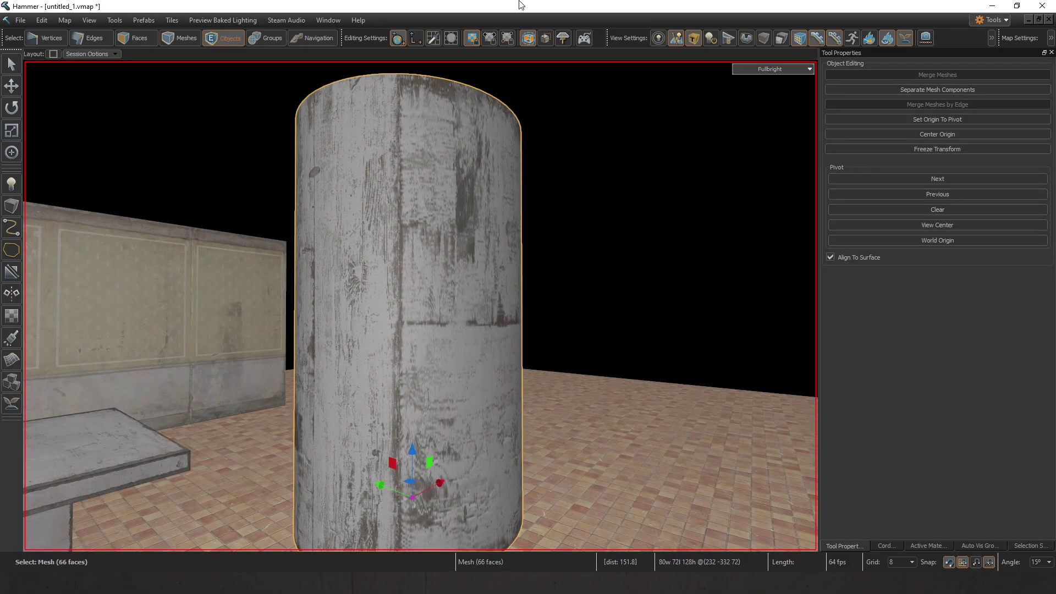
Step: Center the column's origin and open its object properties
click(922, 134)
right_click(538, 206)
key(alt+Return)
click(792, 284)
click(621, 378)
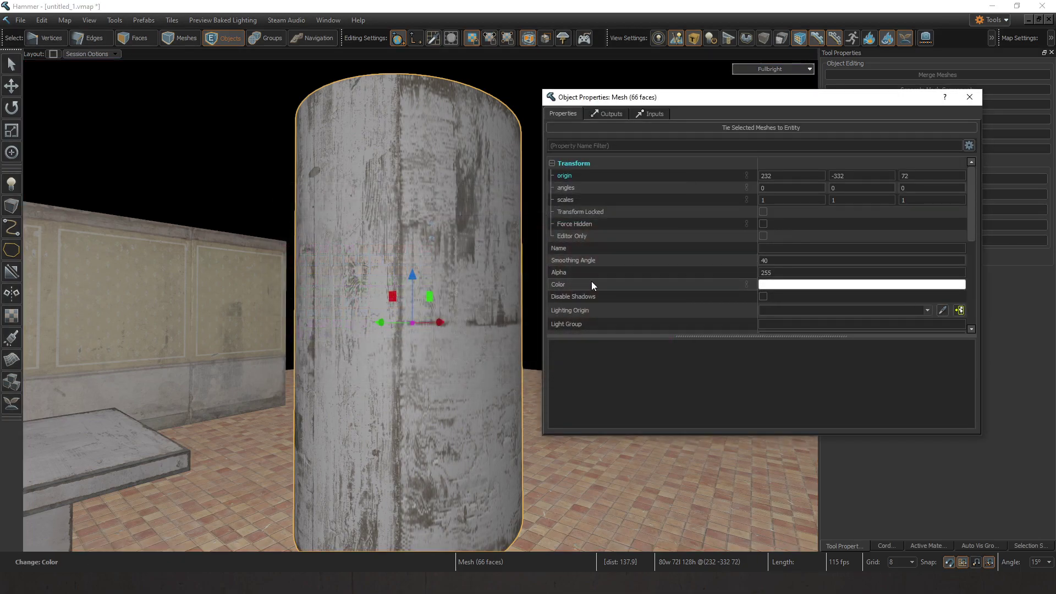
Step: Set the column's Color property to pure red in the color picker
click(785, 285)
drag(571, 187, 792, 248)
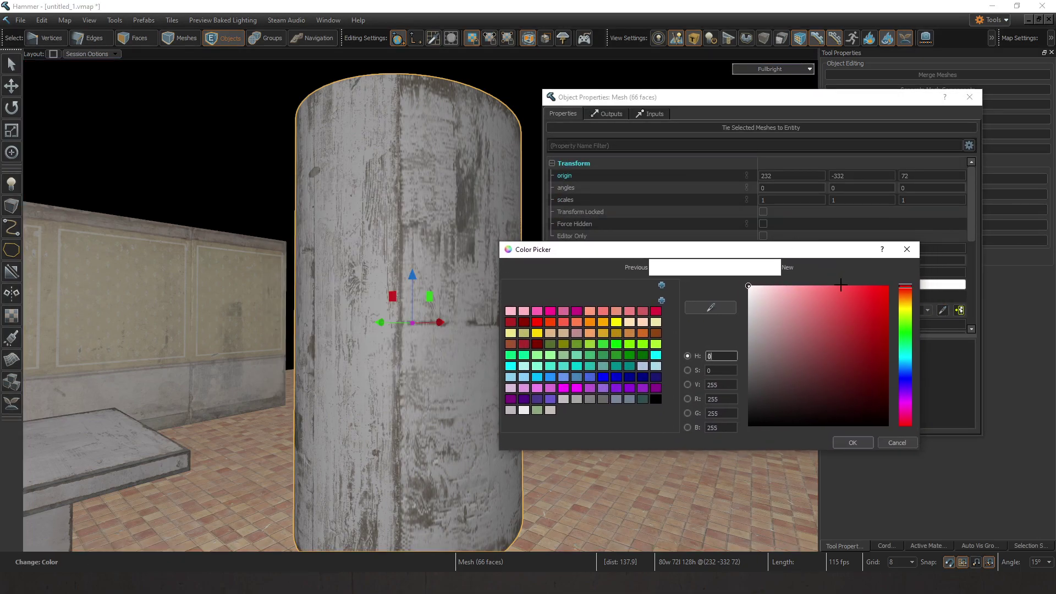
click(889, 285)
click(853, 443)
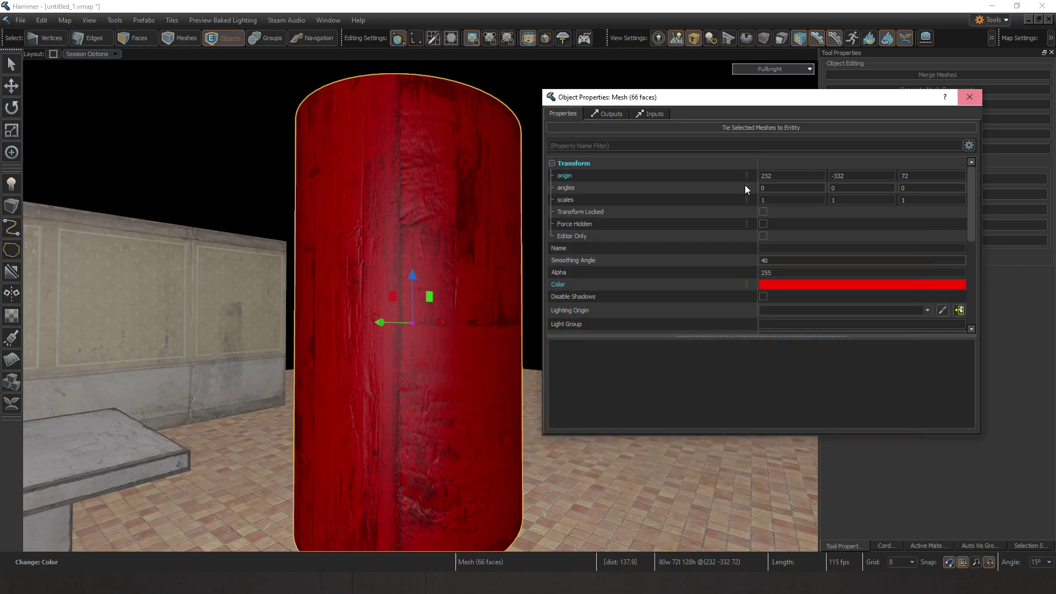
Step: Enable Exclude from VIS for the red column and close its object properties
scroll(645, 245, down, 3)
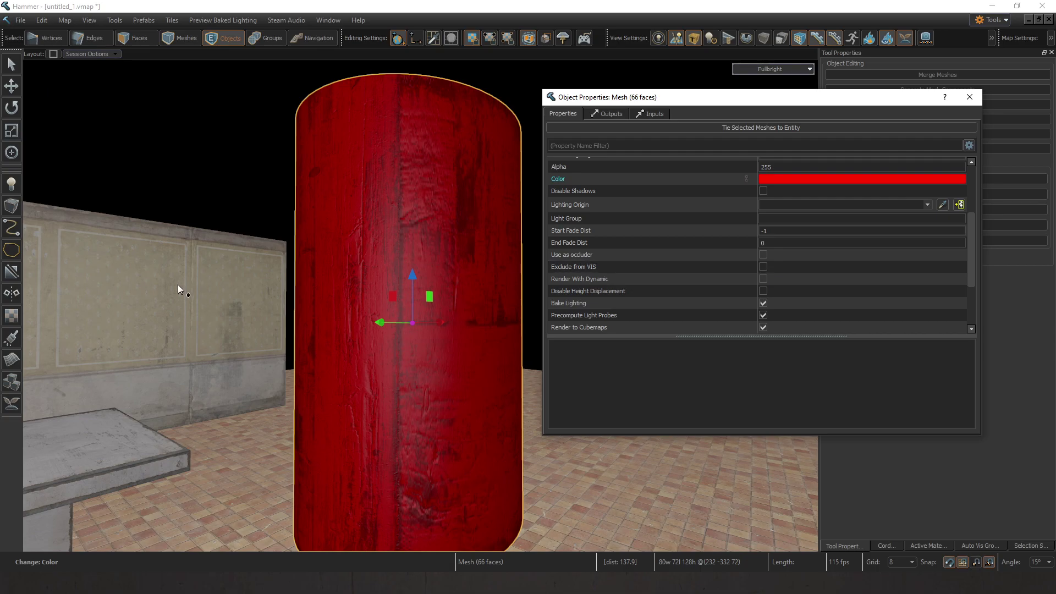
key(z)
key(z)
right_drag(326, 296, 294, 265)
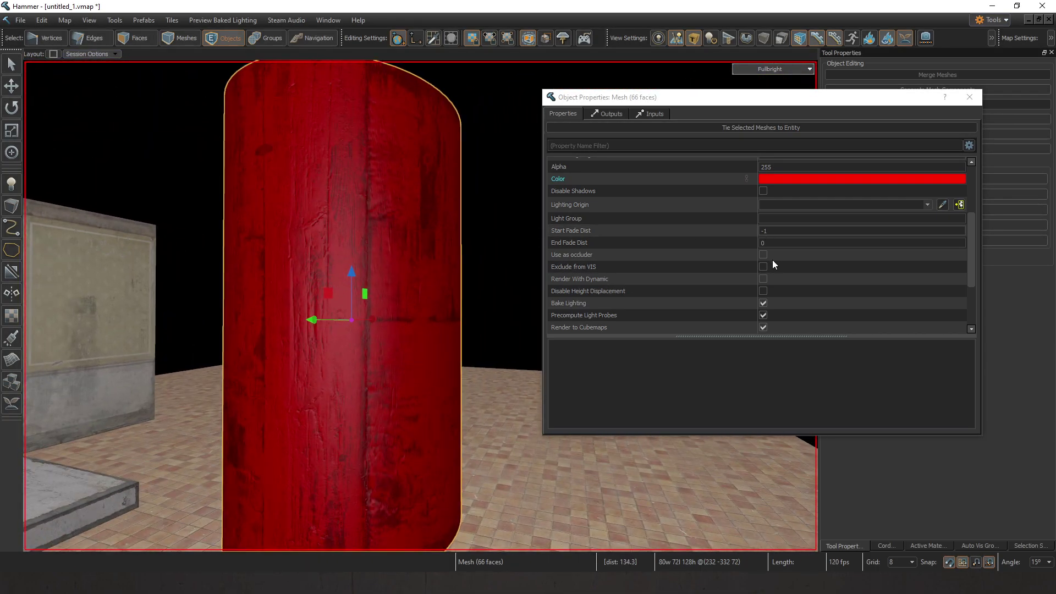
click(762, 265)
click(970, 97)
Step: Clear the selection and check the column by switching the view filter for VIS-excluded meshes on and off
key(Escape)
right_drag(602, 176, 620, 176)
click(732, 40)
click(732, 40)
Step: Select the table, center its origin, and clear the selection
click(552, 287)
right_click(552, 287)
click(946, 137)
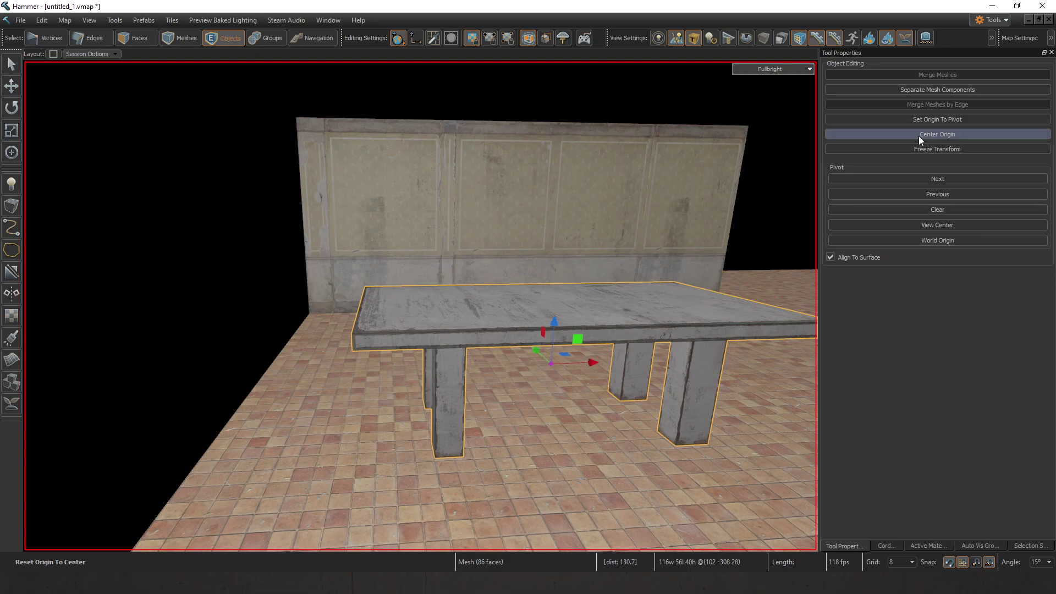
right_drag(478, 282, 478, 281)
right_click(390, 286)
click(464, 184)
right_drag(464, 183, 464, 183)
key(s)
right_drag(420, 305, 457, 232)
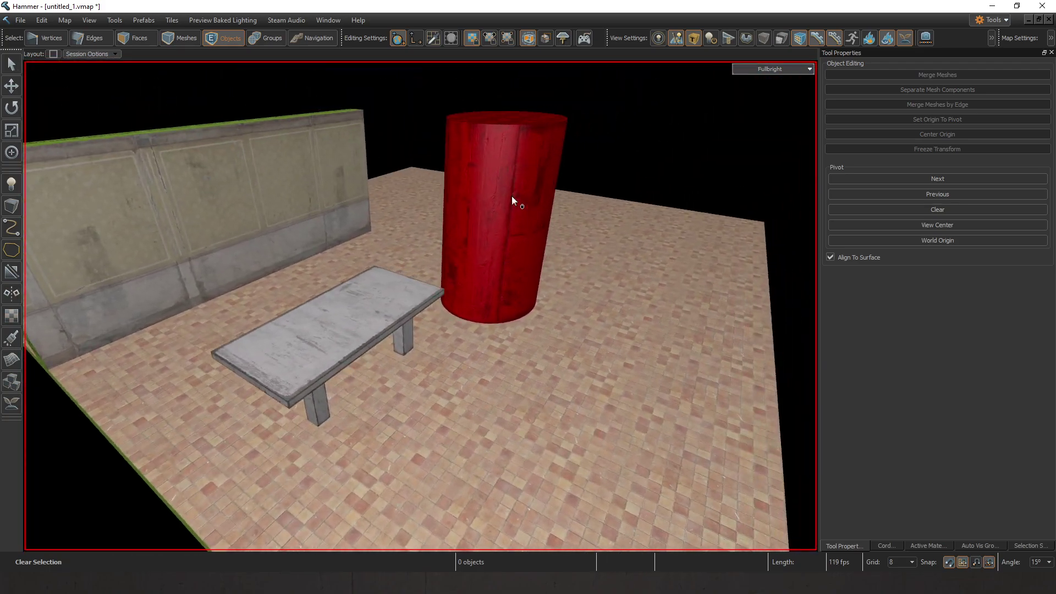
Step: Temporarily hide VIS-excluded meshes and examine the table and wall that still contribute to VIS
click(728, 38)
key(w)
right_drag(667, 104, 698, 75)
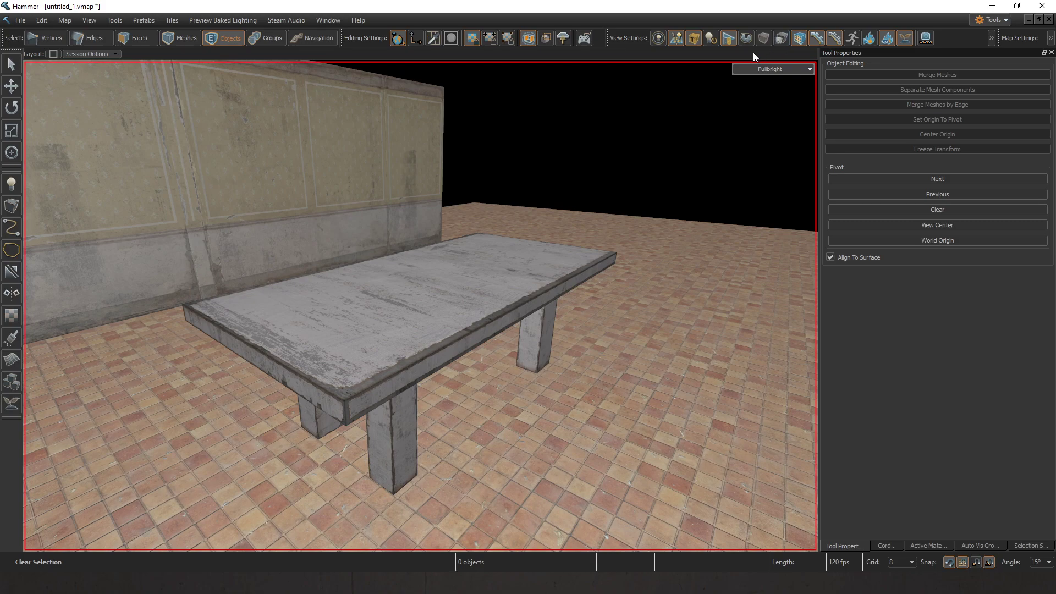
click(729, 38)
Step: Center the table's origin again and enable Exclude from VIS in its object properties
click(510, 288)
right_click(510, 287)
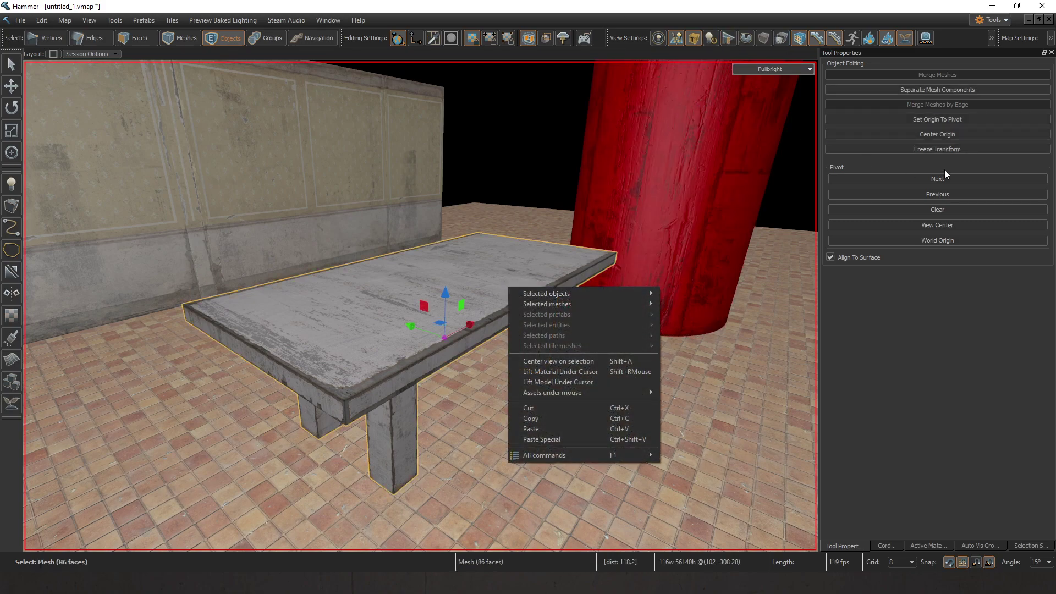
click(969, 135)
right_click(546, 259)
mouse_move(612, 269)
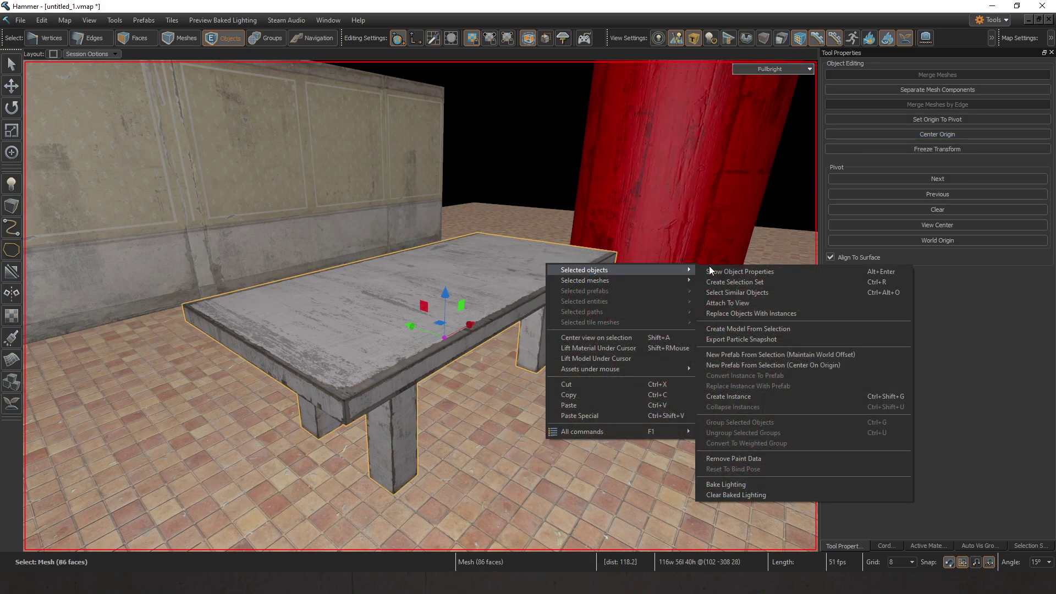
click(726, 270)
scroll(679, 278, down, 2)
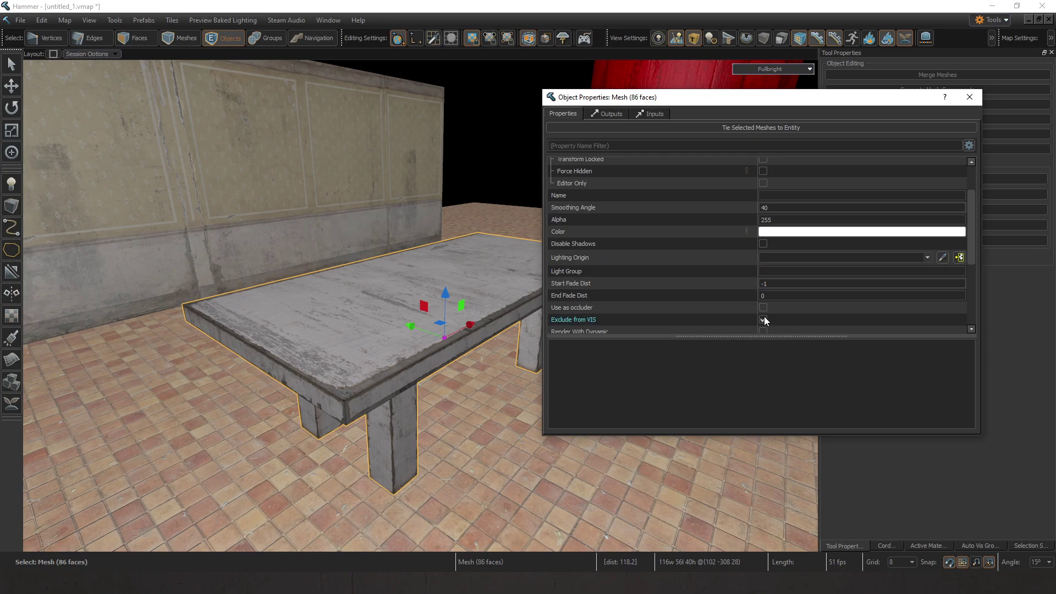
click(970, 97)
Step: Clear the table selection and toggle the VIS-exclusion view filter to check the table
right_drag(540, 158, 648, 102)
key(Escape)
click(730, 39)
click(731, 42)
Step: Select the bottom faces of all four table legs in face selection mode
key(z)
key(w)
key(s)
key(w)
key(z)
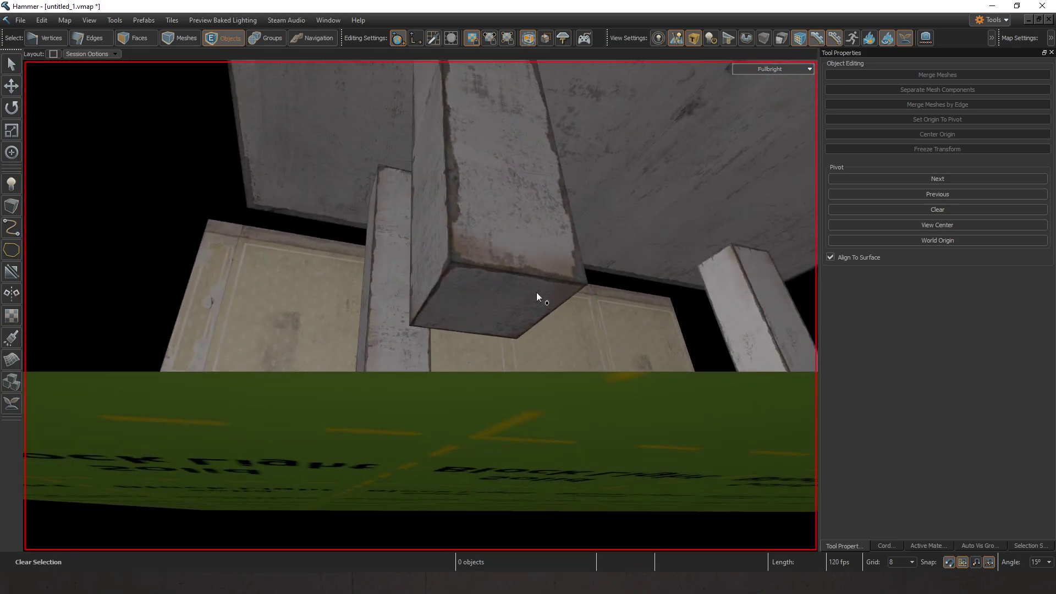
key(z)
click(420, 306)
key(s)
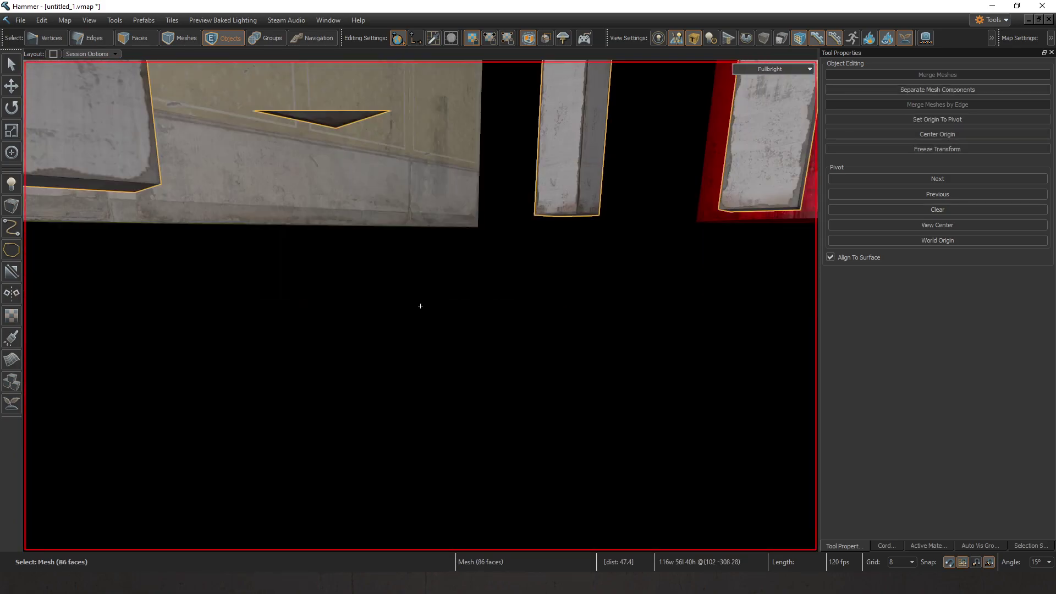
key(w)
key(s)
key(z)
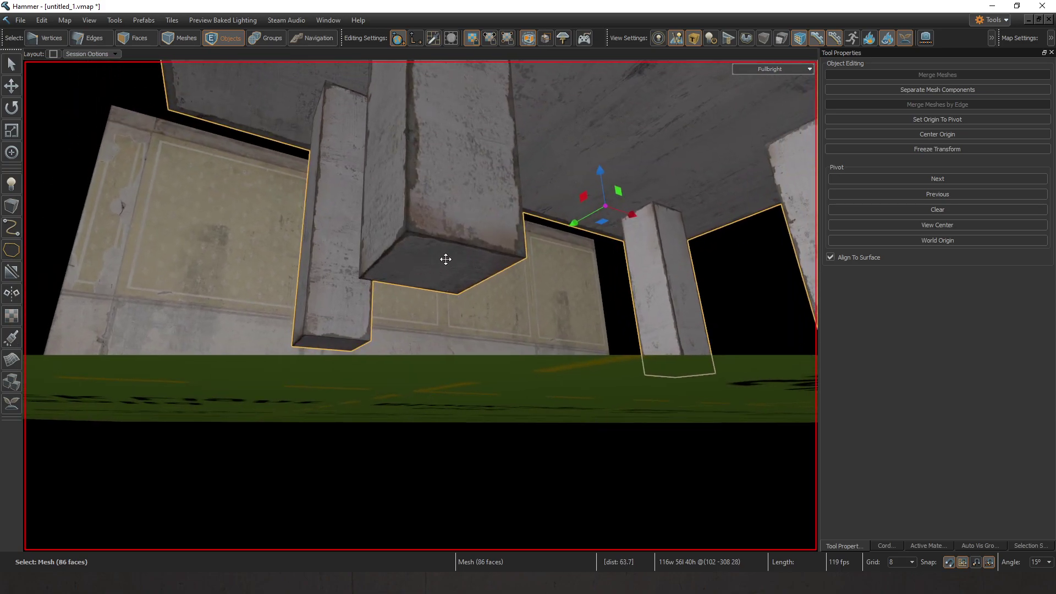
key(3)
click(517, 266)
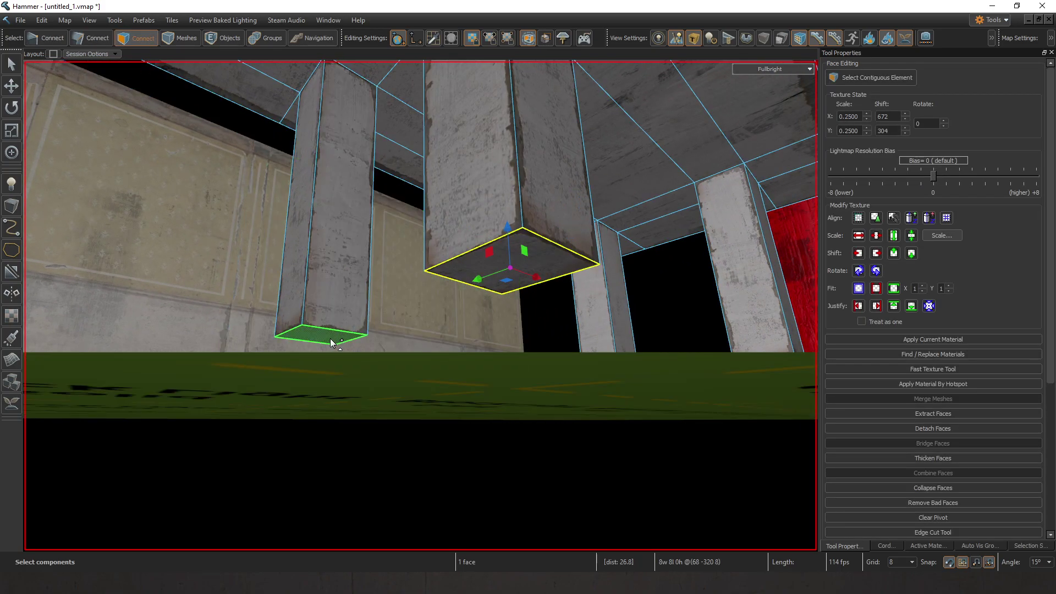
ctrl+click(331, 339)
key(z)
key(d)
key(w)
key(z)
ctrl+click(436, 205)
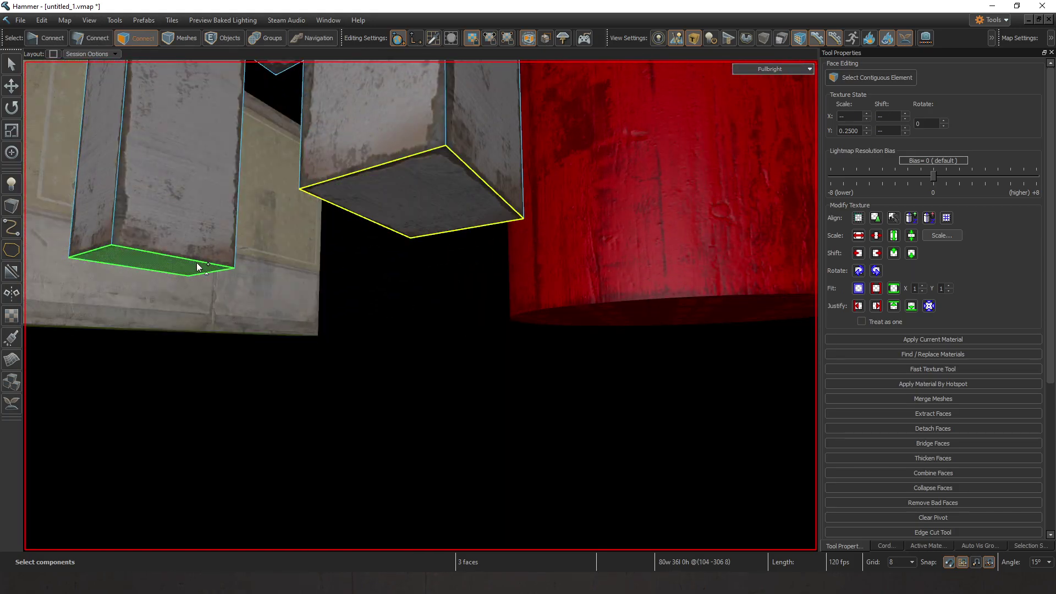
ctrl+click(201, 266)
Step: Examine the selected leg bottom faces from above the tabletop and from below the floor
key(z)
key(s)
key(w)
key(s)
key(z)
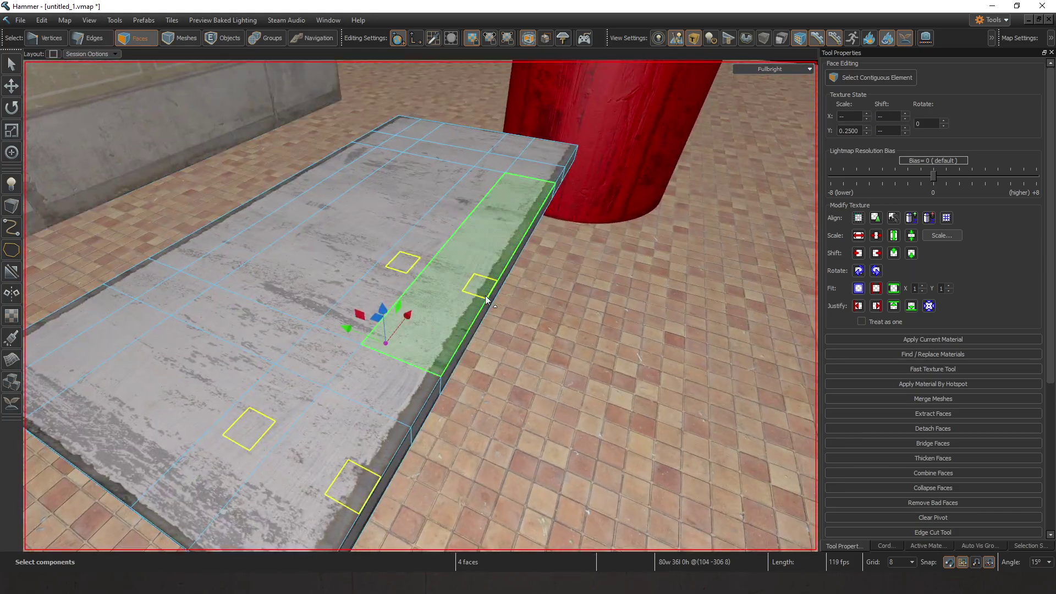
key(z)
key(w)
key(s)
key(w)
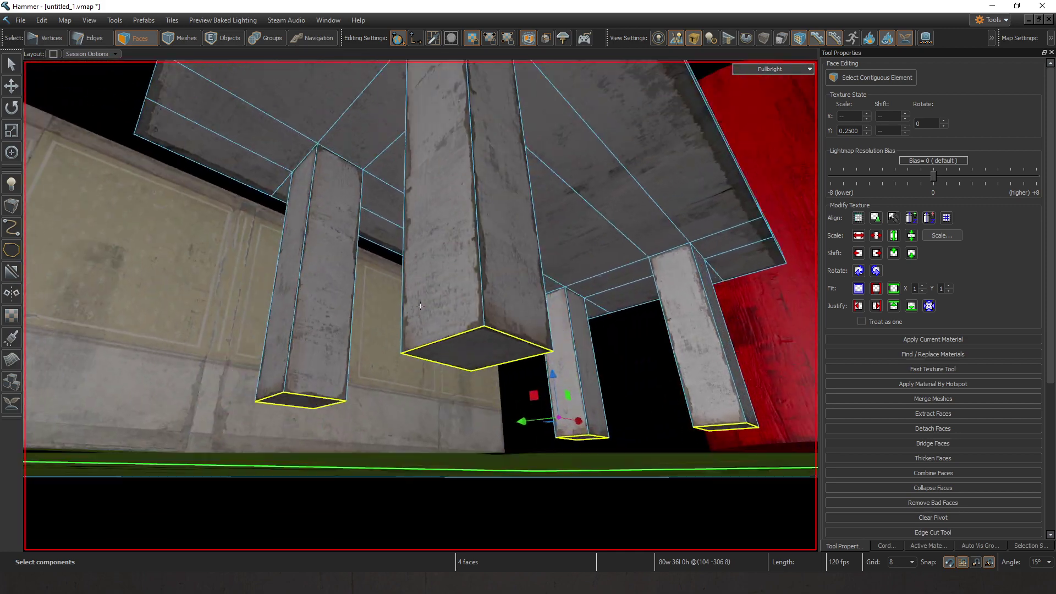
key(z)
key(w)
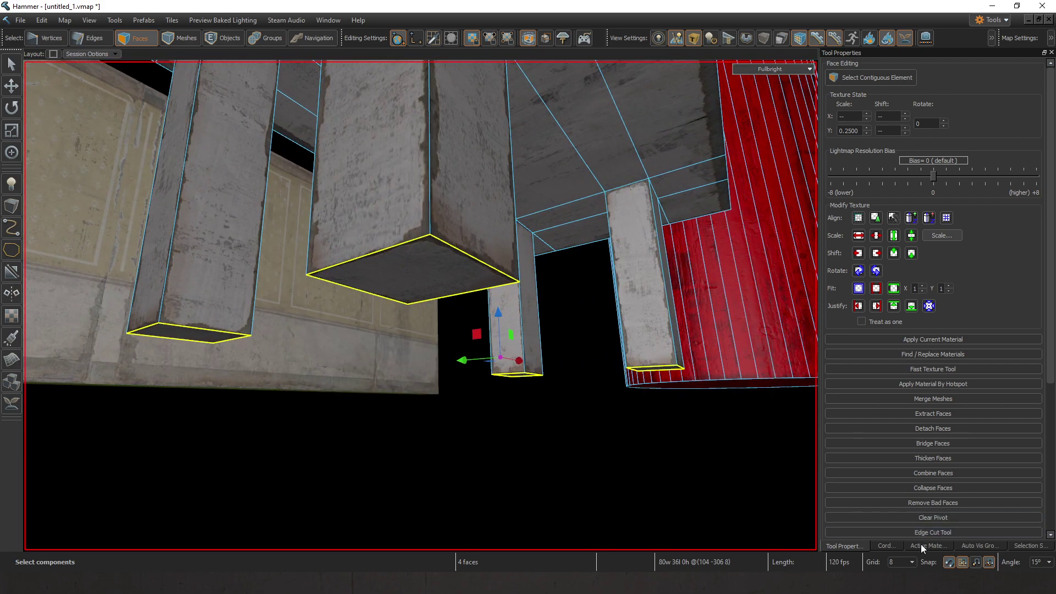
Step: Filter the materials by "blockli" and make toolsblocklight the active material
click(924, 545)
click(925, 531)
text(blockli)
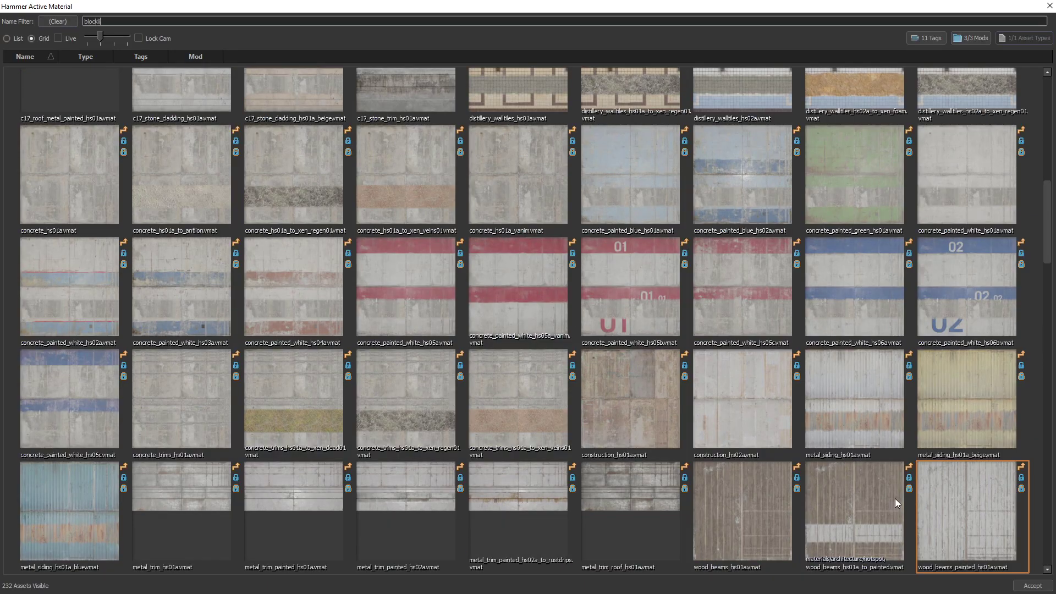
key(Return)
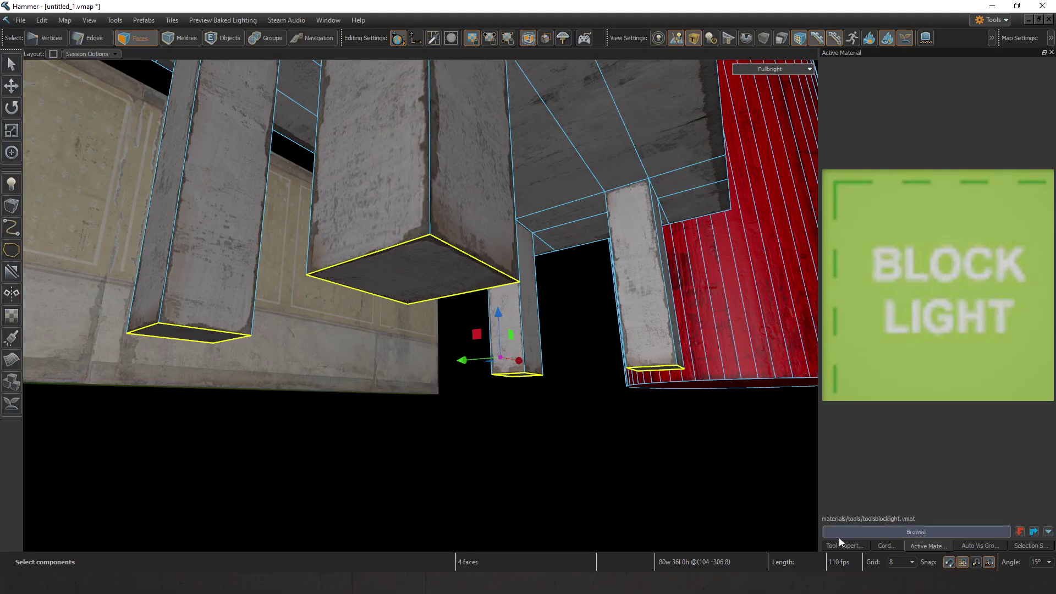
click(842, 533)
key(Return)
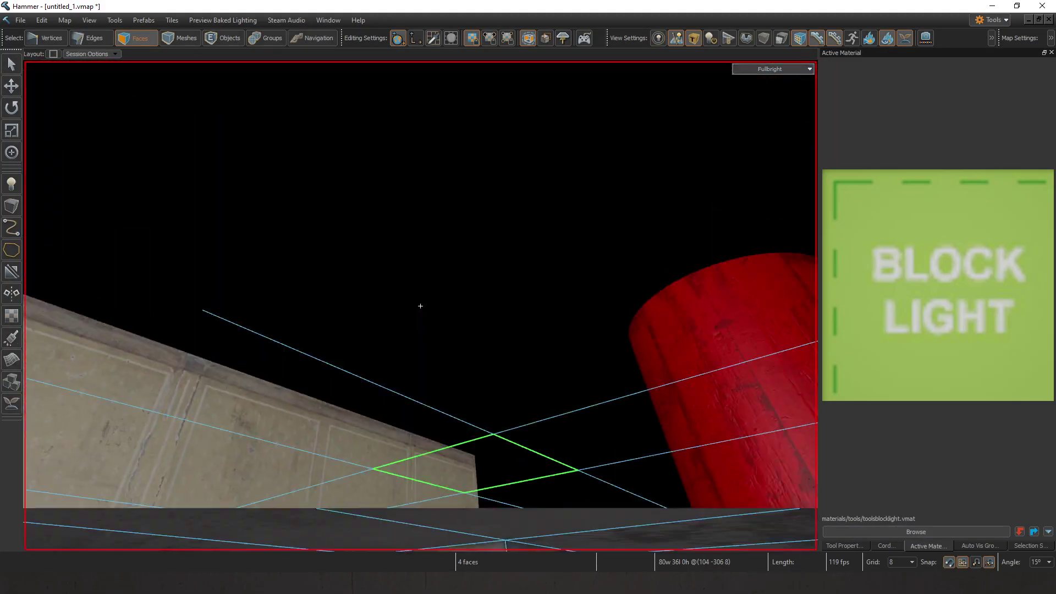
Step: Apply the toolsblocklight material to the four leg bottom faces and clear the selection
right_drag(421, 306, 421, 306)
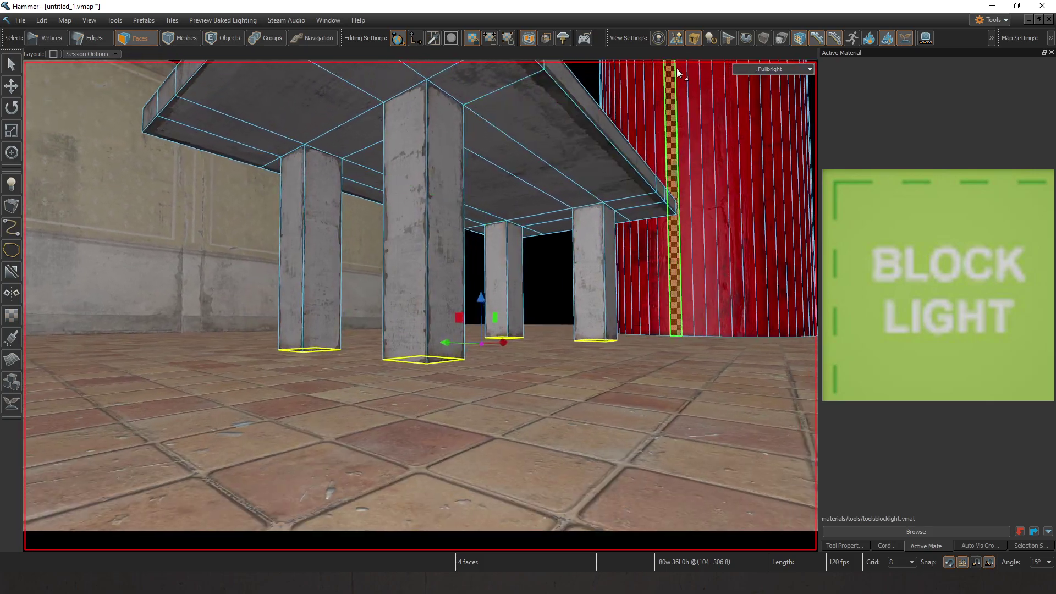
click(858, 545)
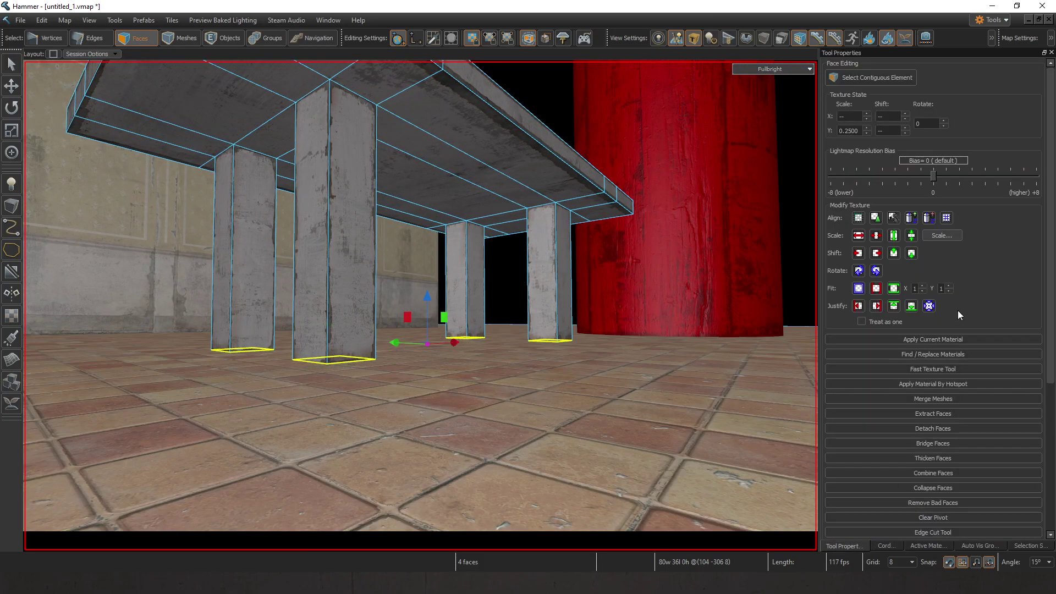
click(972, 340)
right_drag(420, 306, 420, 305)
click(541, 474)
Step: Inspect the block light material on the table legs' undersides from below the floor
right_drag(540, 474, 421, 306)
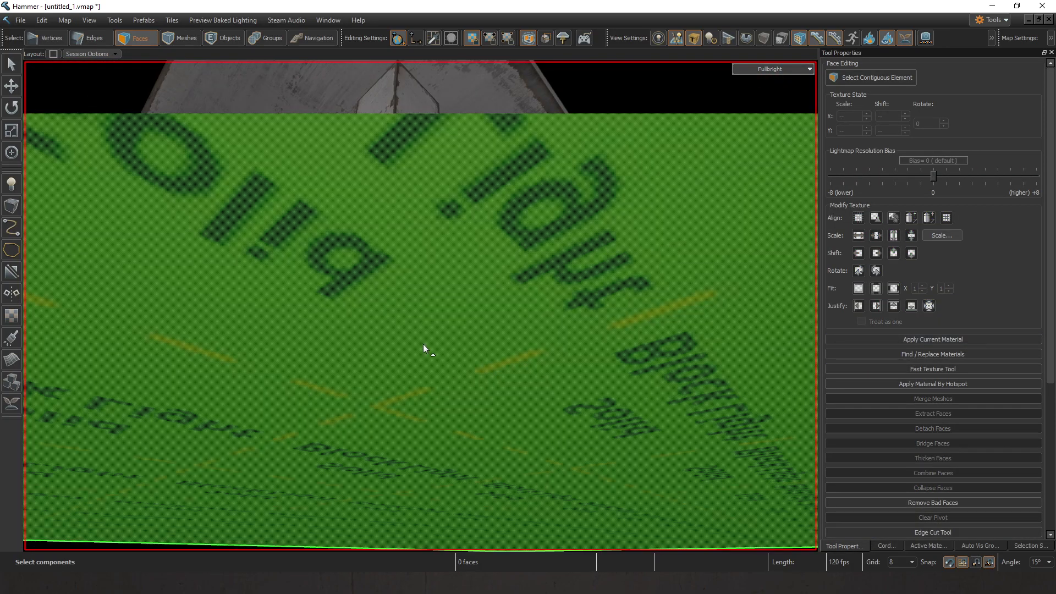
right_drag(448, 372, 420, 306)
click(416, 345)
click(608, 401)
click(378, 352)
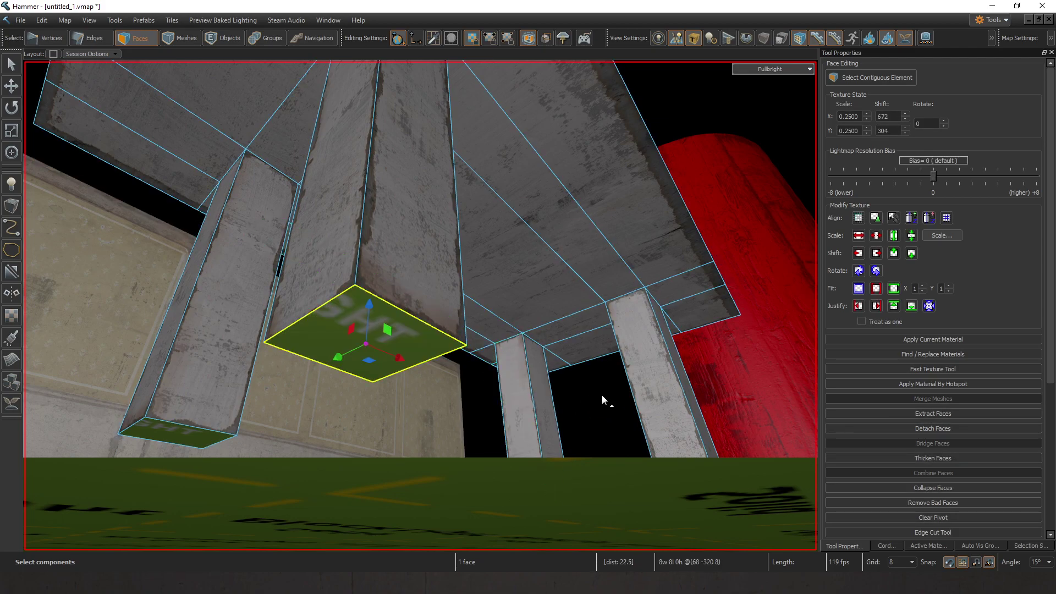
click(589, 397)
right_drag(590, 397, 416, 358)
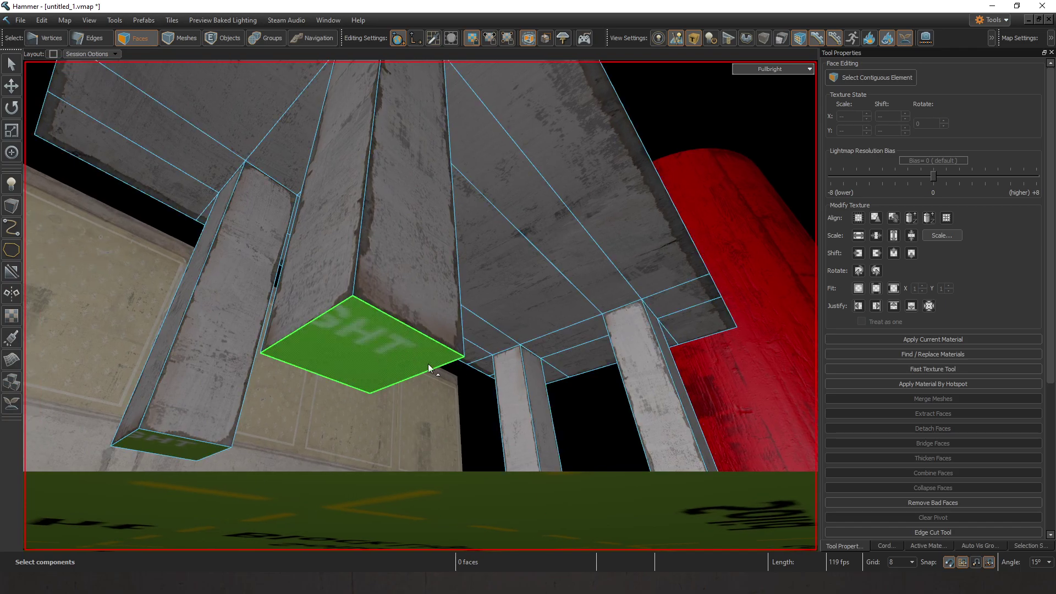
Step: Examine the column's top cap and its block light material in face selection mode
click(238, 40)
key(z)
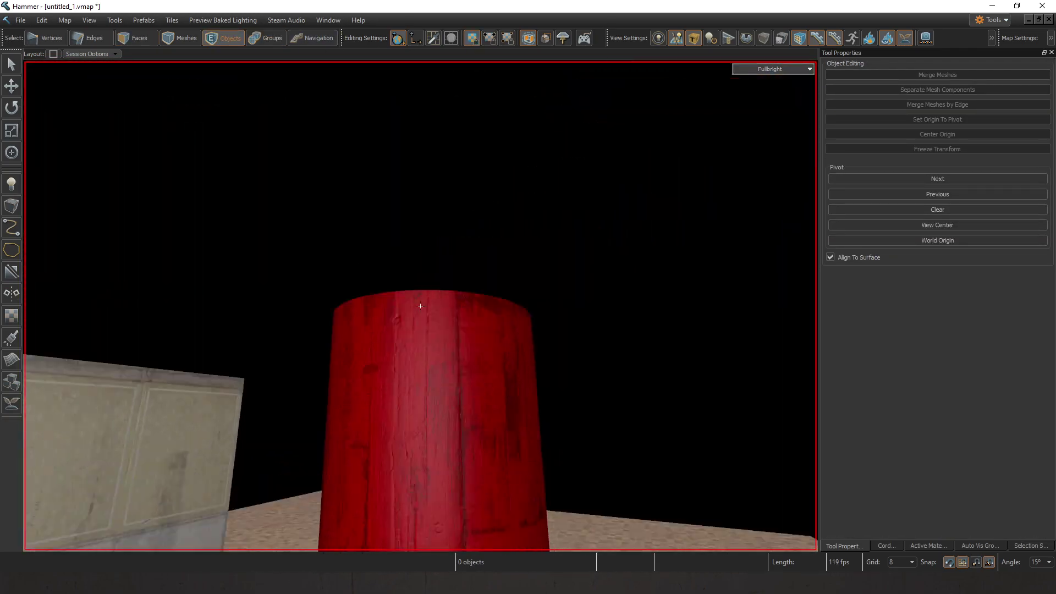
key(z)
key(3)
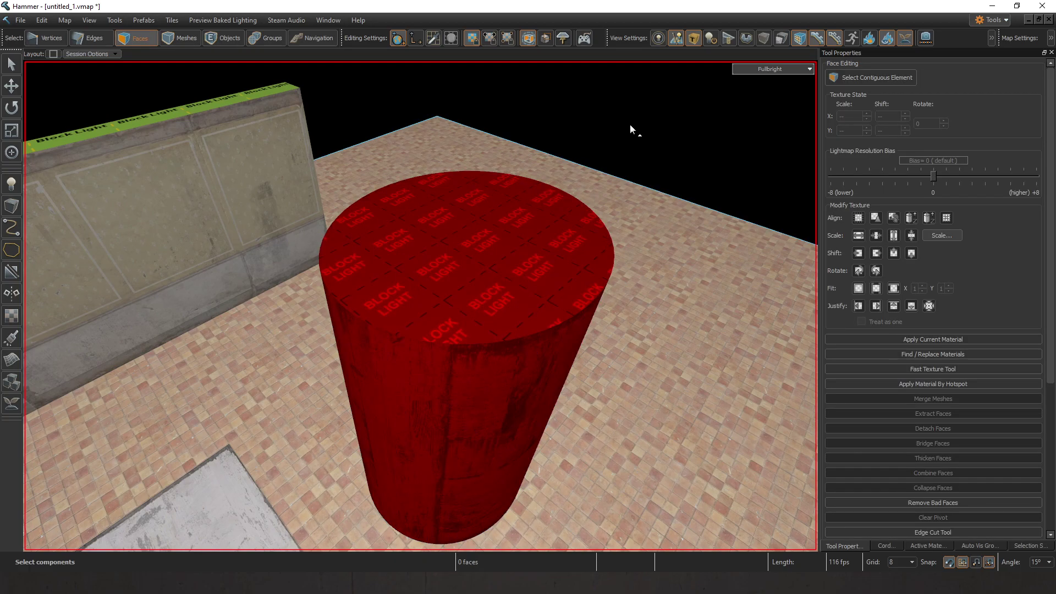
click(490, 246)
click(682, 131)
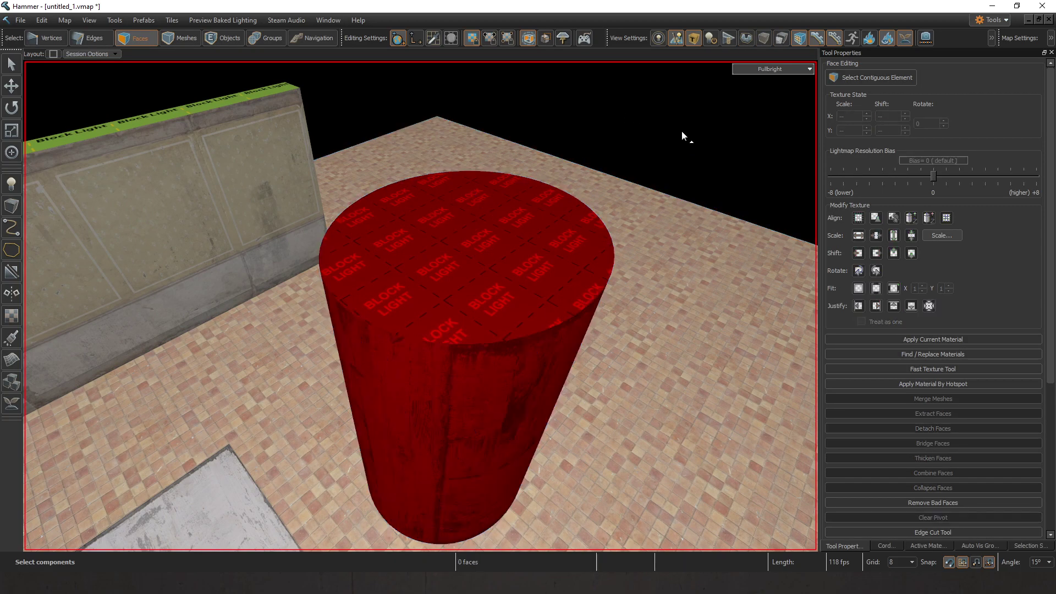
key(z)
key(z)
click(490, 290)
key(z)
key(z)
key(z)
key(z)
click(519, 261)
Step: Return to object selection mode and hide VIS-excluded meshes so that only VIS contributors are displayed
click(223, 38)
key(z)
key(z)
click(728, 39)
key(z)
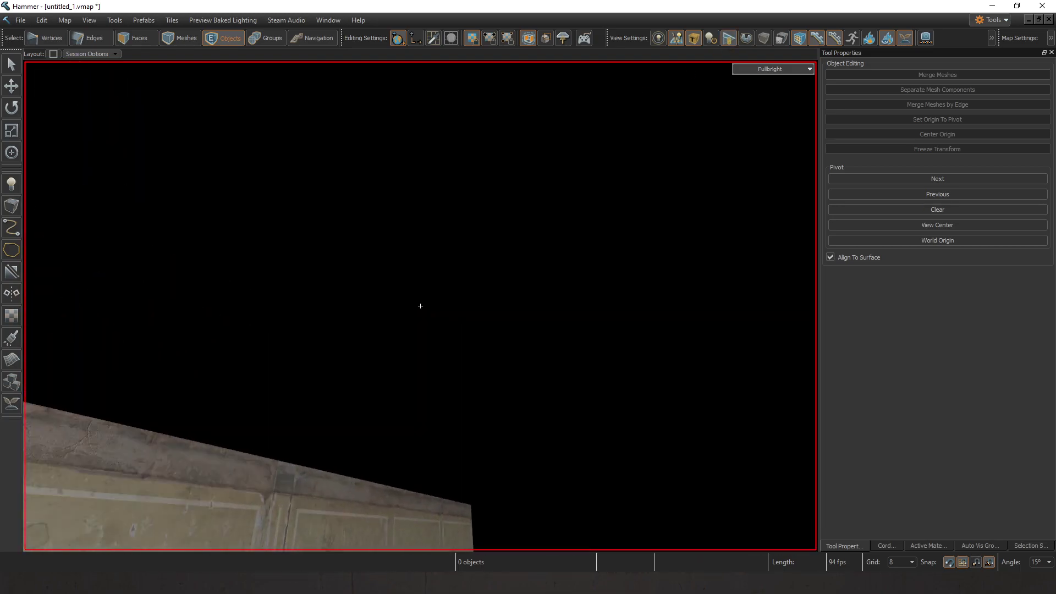
key(z)
key(z)
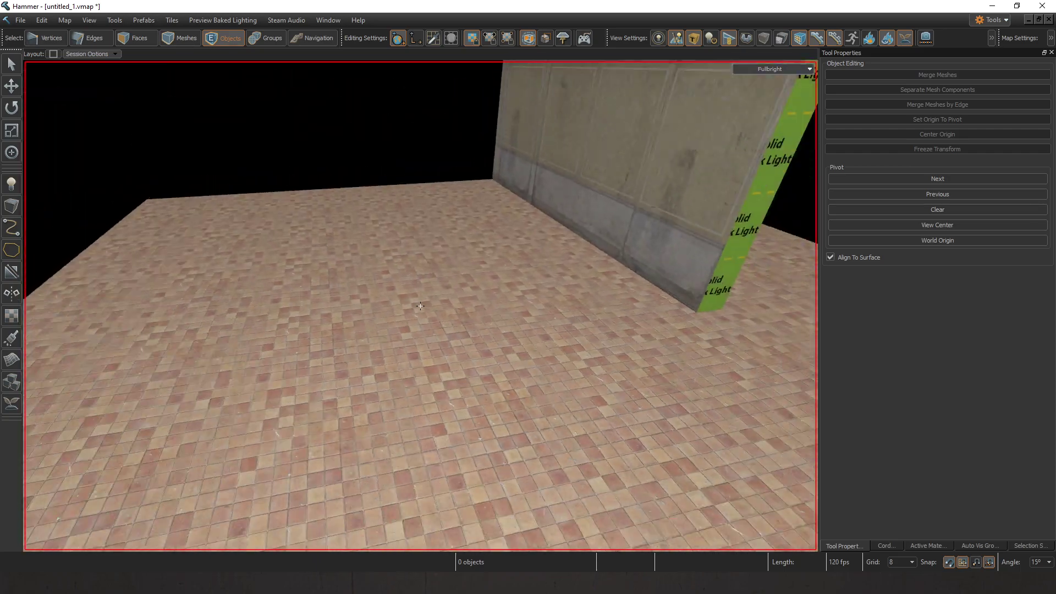
key(z)
Step: Select the wall and center its origin
click(498, 248)
key(z)
key(z)
click(940, 136)
Step: Examine the selected wall and the floor from close up and from a distance
key(z)
key(w)
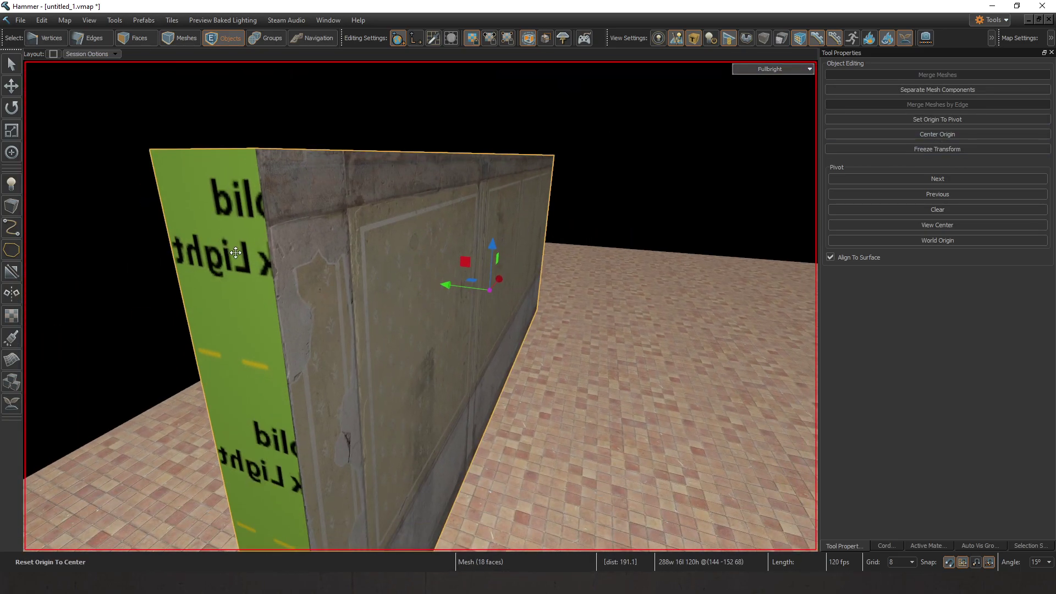
key(s)
key(z)
key(z)
key(d)
key(s)
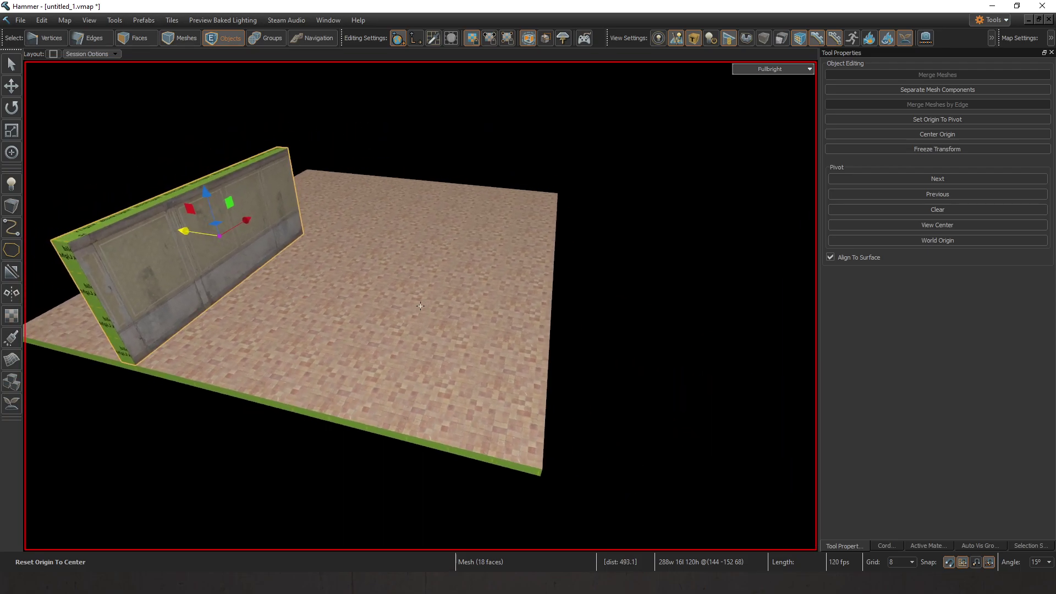
key(z)
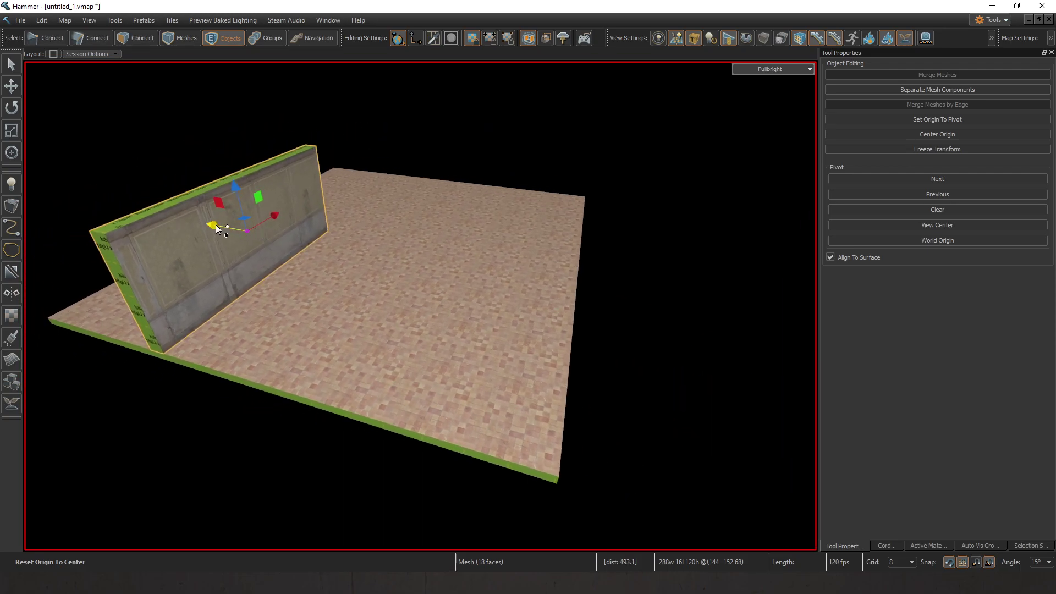
Step: Duplicate the wall across the floor to the opposite edge
shift+drag(215, 229, 581, 302)
key(z)
key(a)
key(w)
key(z)
Step: In face selection mode, apply the material by hotspot to each face strip of the copied wall's inner side
key(3)
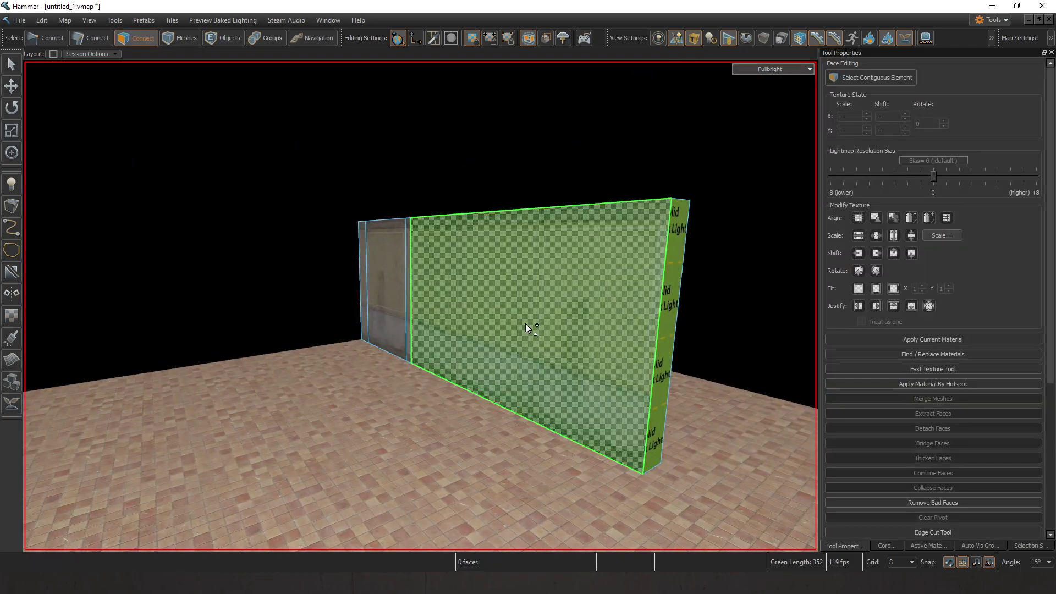
key(z)
click(421, 306)
key(z)
click(933, 384)
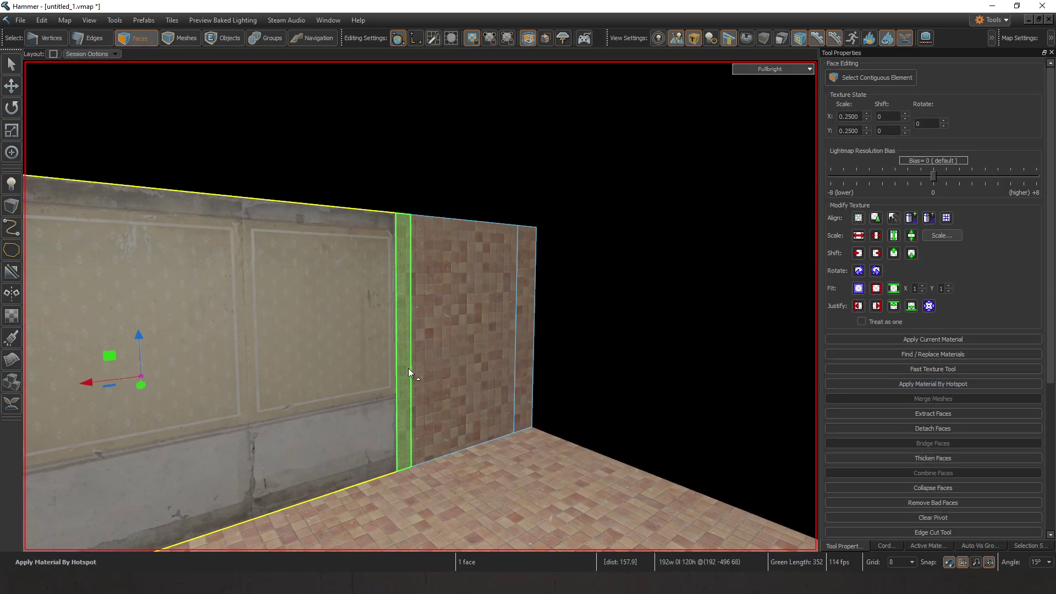
click(403, 367)
click(943, 380)
key(z)
key(z)
click(473, 352)
click(933, 384)
click(553, 341)
click(929, 383)
key(Escape)
key(z)
key(s)
key(w)
Step: In object selection mode, select both opposite walls and move them 16 units together along the red axis
key(z)
click(229, 37)
click(704, 257)
key(z)
key(w)
key(z)
ctrl+click(512, 334)
key(z)
key(z)
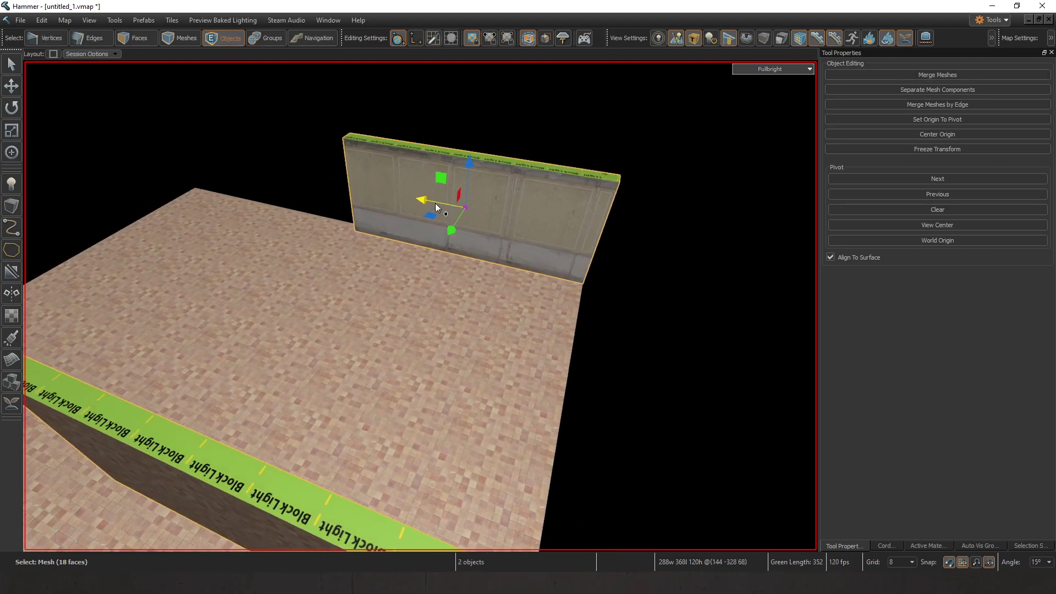
drag(436, 208, 457, 208)
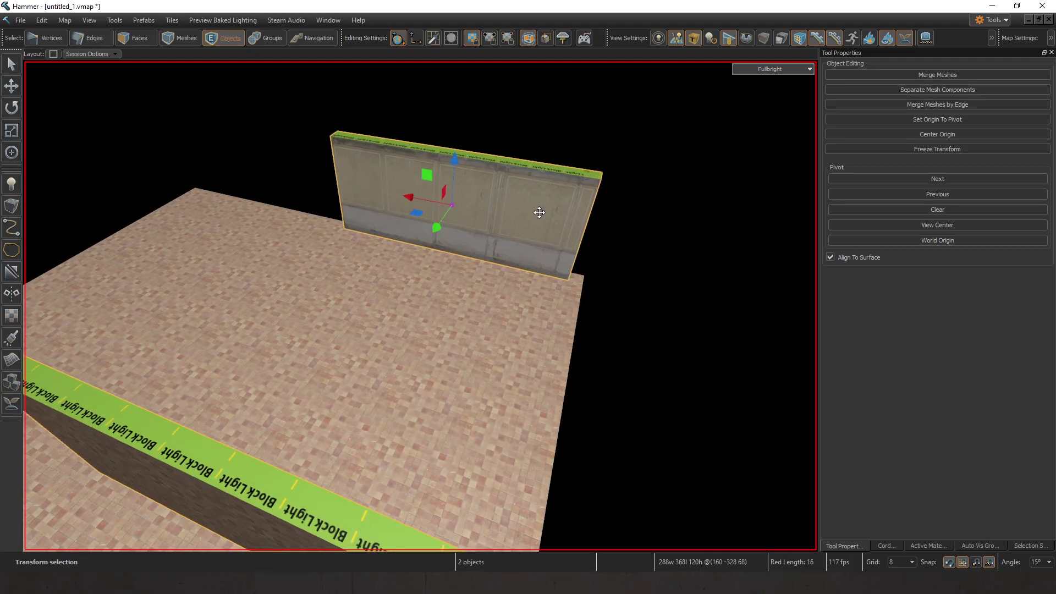
Step: Duplicate a single wall and rotate the copy perpendicular to the two existing walls
click(539, 212)
key(z)
key(d)
key(z)
shift+drag(513, 190, 335, 212)
key(e)
drag(391, 231, 295, 239)
key(w)
key(z)
key(z)
Step: Move the perpendicular wall onto the floor's open edge between the two opposite walls
drag(437, 220, 637, 339)
key(z)
key(z)
drag(513, 303, 531, 320)
key(z)
key(z)
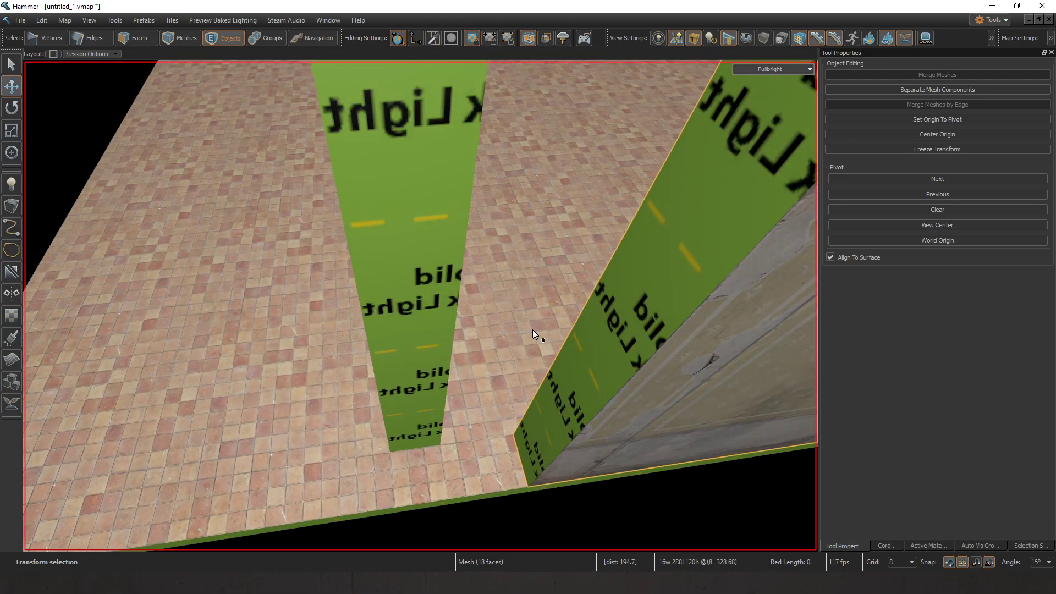
Step: Extend the perpendicular wall's end face 24 units to the corner of the neighbouring wall
key(z)
key(3)
key(z)
click(440, 365)
drag(440, 364, 413, 376)
key(Escape)
key(z)
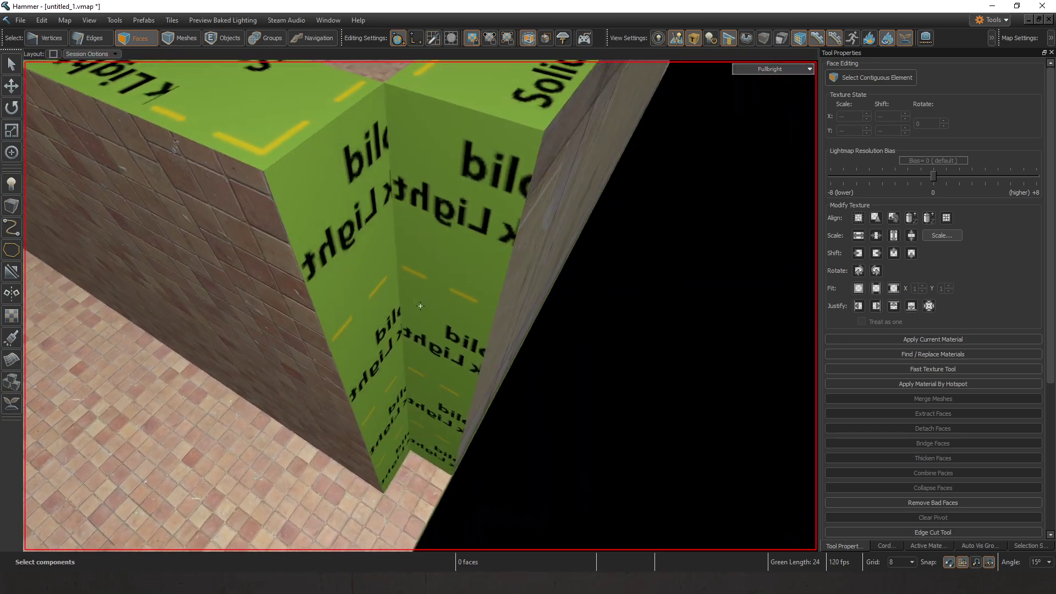
Step: Try to extend the perpendicular wall's end face another 16 units to fill the outer corner
key(w)
key(s)
key(w)
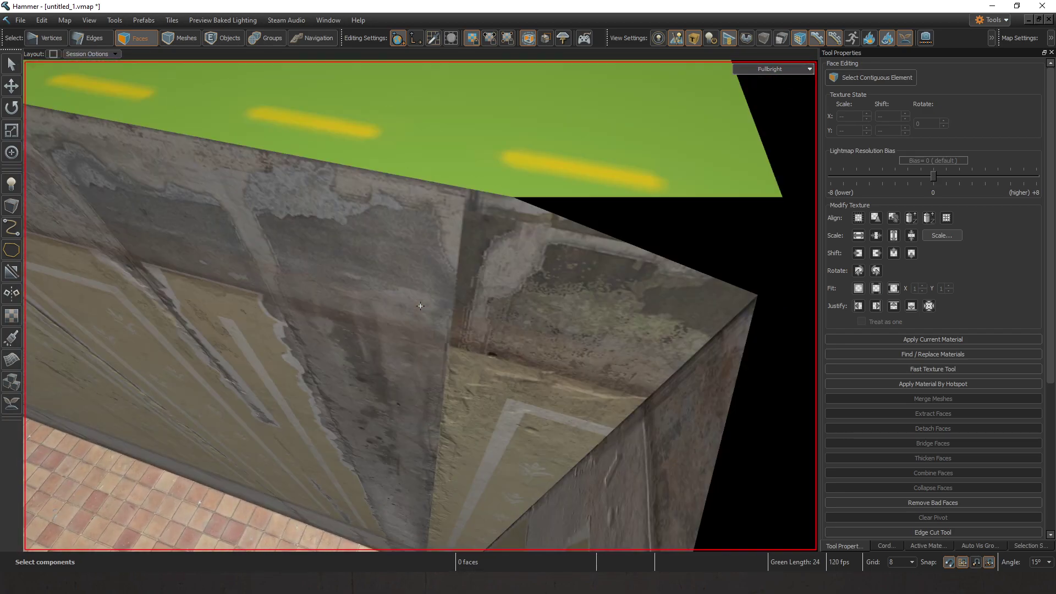
key(s)
key(z)
click(487, 405)
key(z)
drag(469, 352, 511, 345)
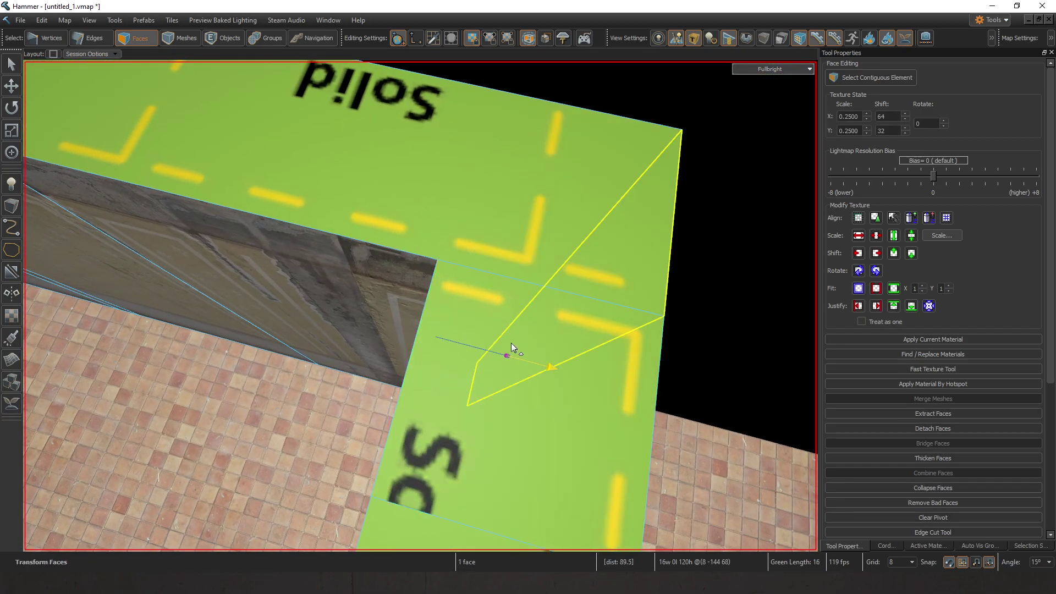
right_drag(661, 332, 408, 361)
Step: Try deleting the two walls' end faces at the corner one at a time
click(547, 226)
click(509, 228)
mouse_move(509, 229)
right_down()
mouse_move(420, 306)
mouse_move(436, 338)
mouse_move(375, 313)
mouse_move(394, 330)
mouse_move(503, 354)
mouse_move(420, 305)
mouse_move(490, 349)
mouse_move(456, 292)
right_up()
click(455, 281)
right_drag(370, 314, 473, 264)
click(615, 145)
right_drag(615, 144, 421, 306)
click(519, 230)
key(Delete)
click(388, 308)
key(Delete)
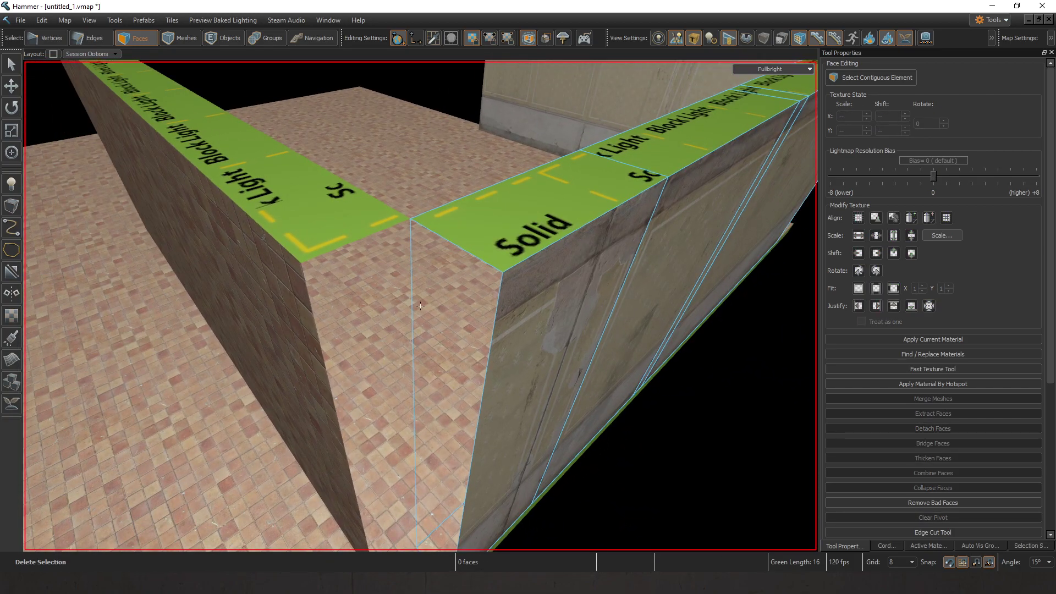
key(ctrl+z)
key(ctrl+z)
key(ctrl+z)
Step: Select the end faces of both walls at the corner together and delete them
right_drag(510, 341, 420, 306)
click(550, 339)
click(460, 312)
ctrl+click(402, 294)
key(Delete)
Step: In vertex selection mode, try pulling the wall's inner top corner vertex away by 24 and 16 units
key(1)
click(423, 297)
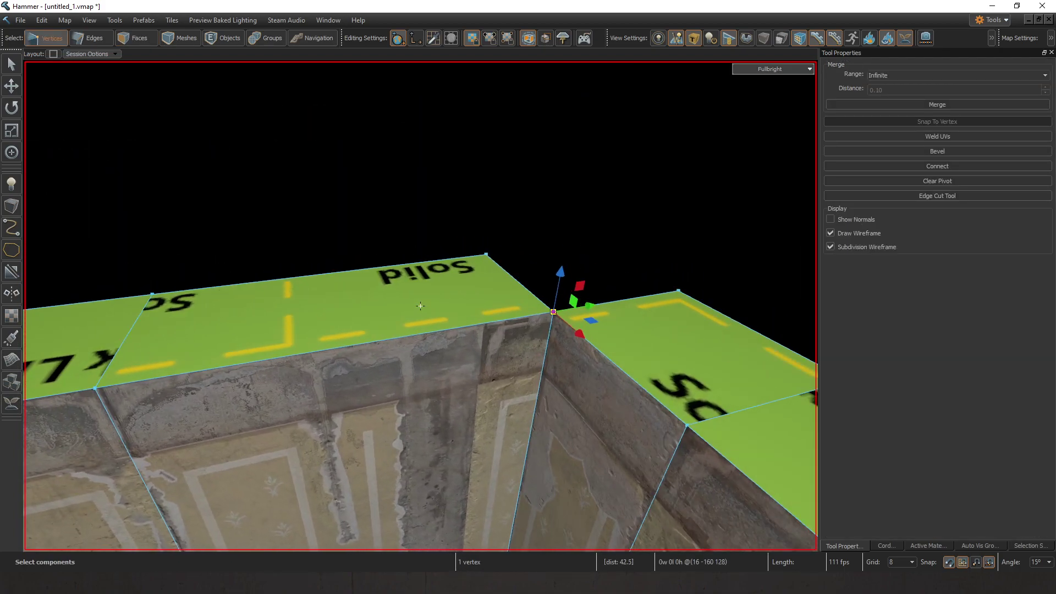
drag(593, 301, 351, 343)
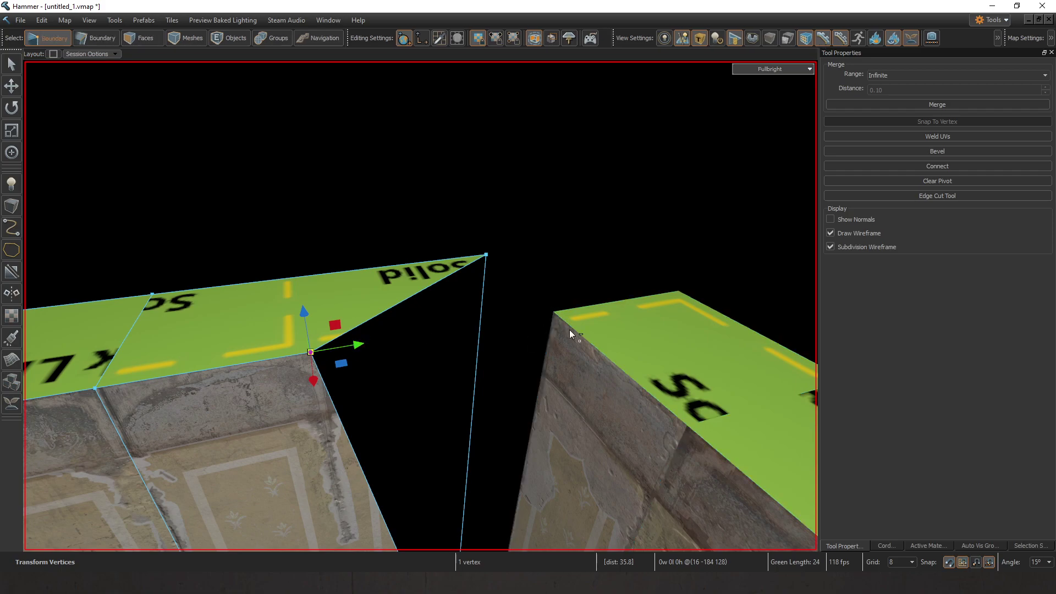
key(ctrl+z)
drag(593, 306, 387, 319)
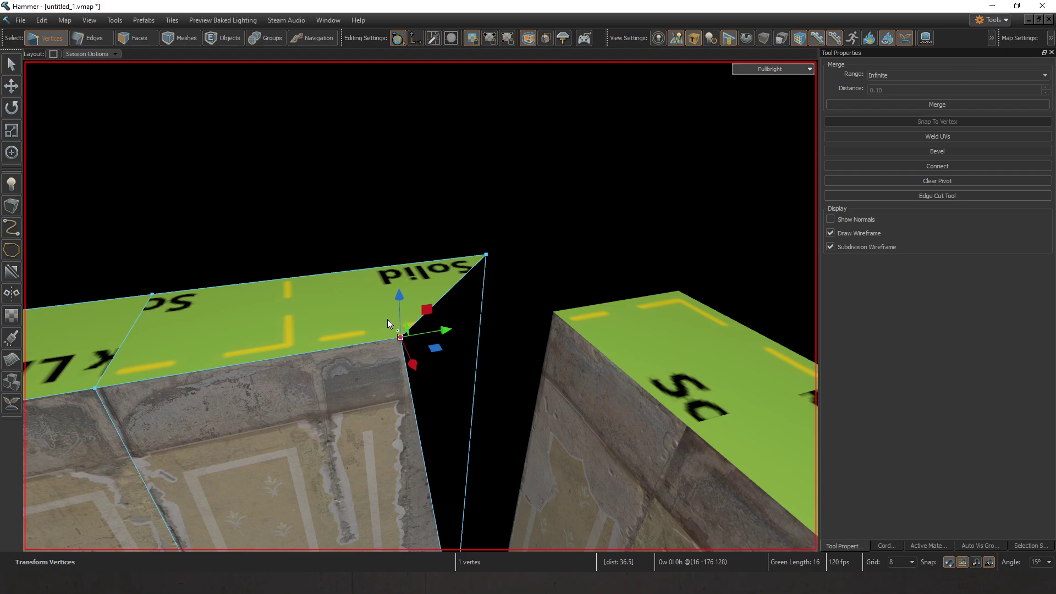
key(ctrl+z)
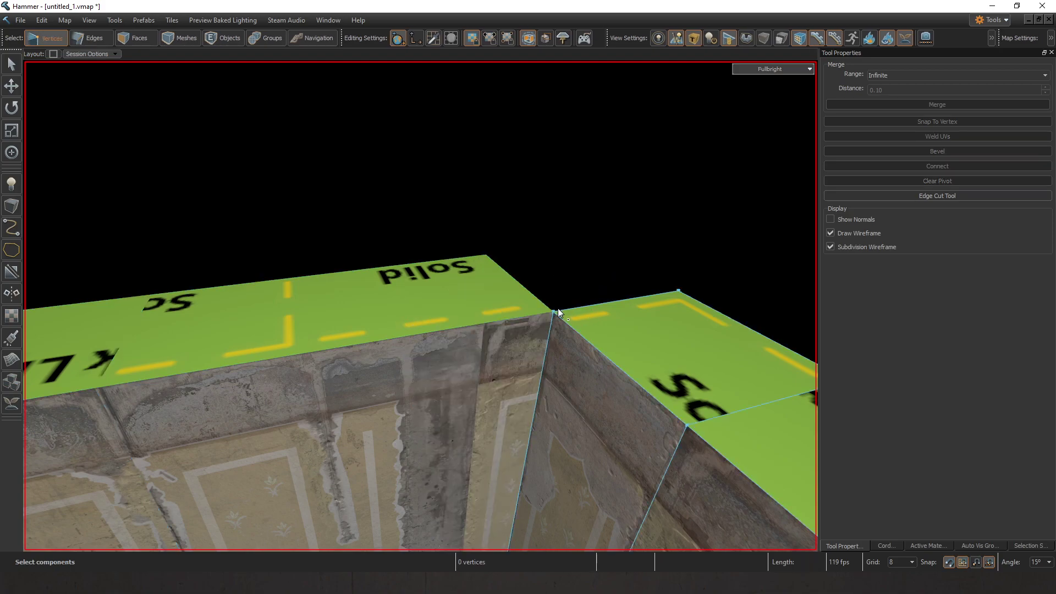
Step: Pull the inner top corner vertex back 24 units and try merging it with the neighbouring wall's corner vertex
drag(584, 311, 326, 343)
key(z)
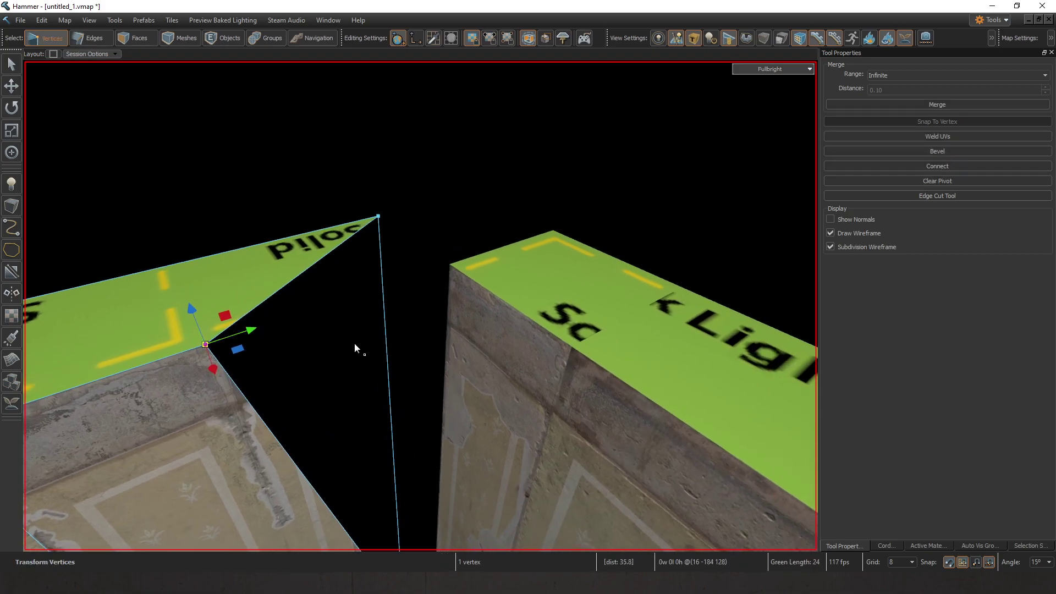
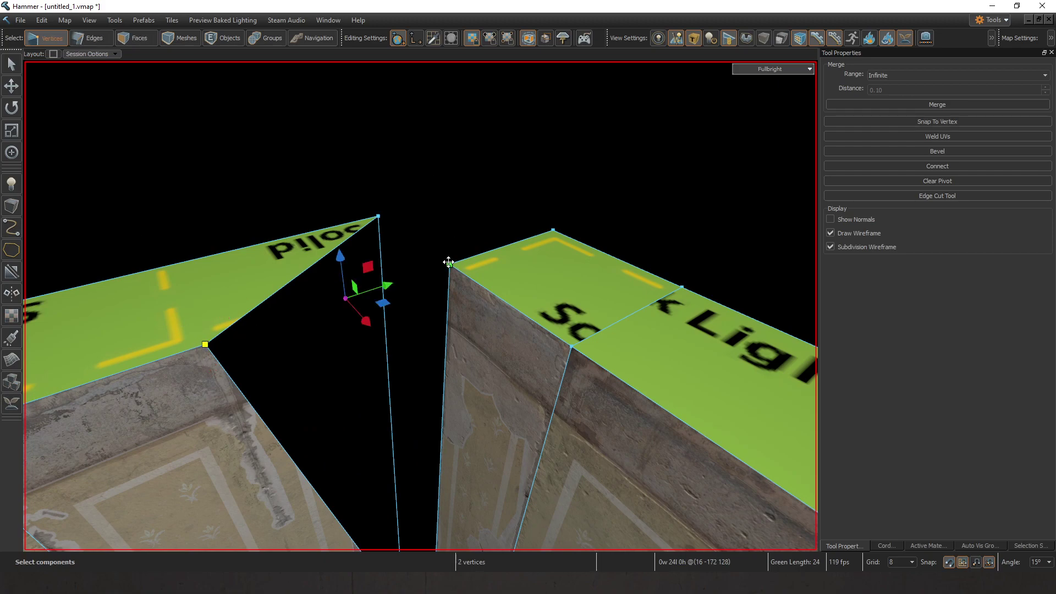
click(840, 106)
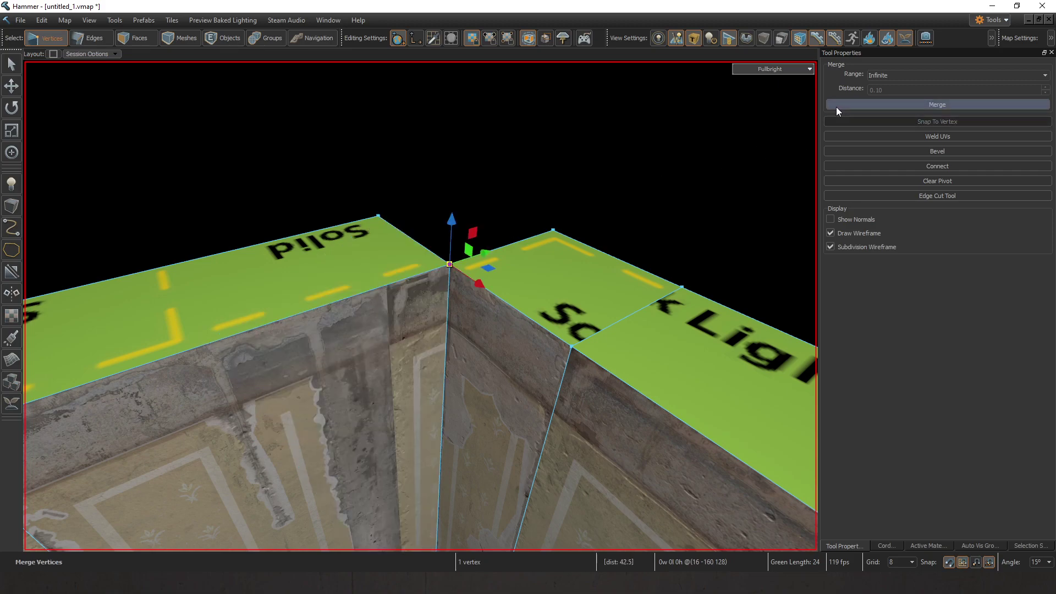
key(ctrl+z)
click(490, 167)
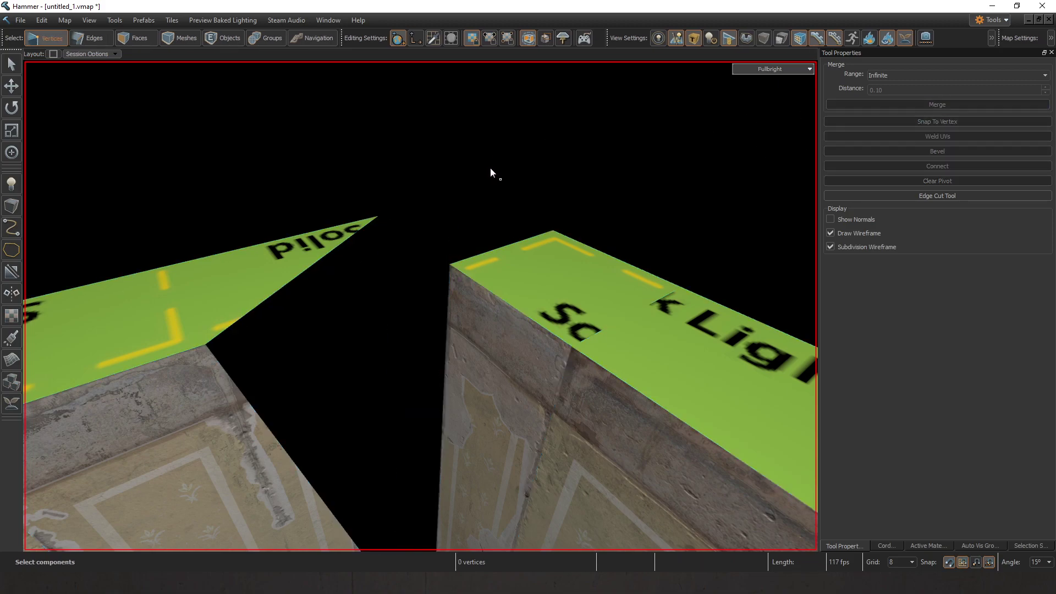
click(450, 265)
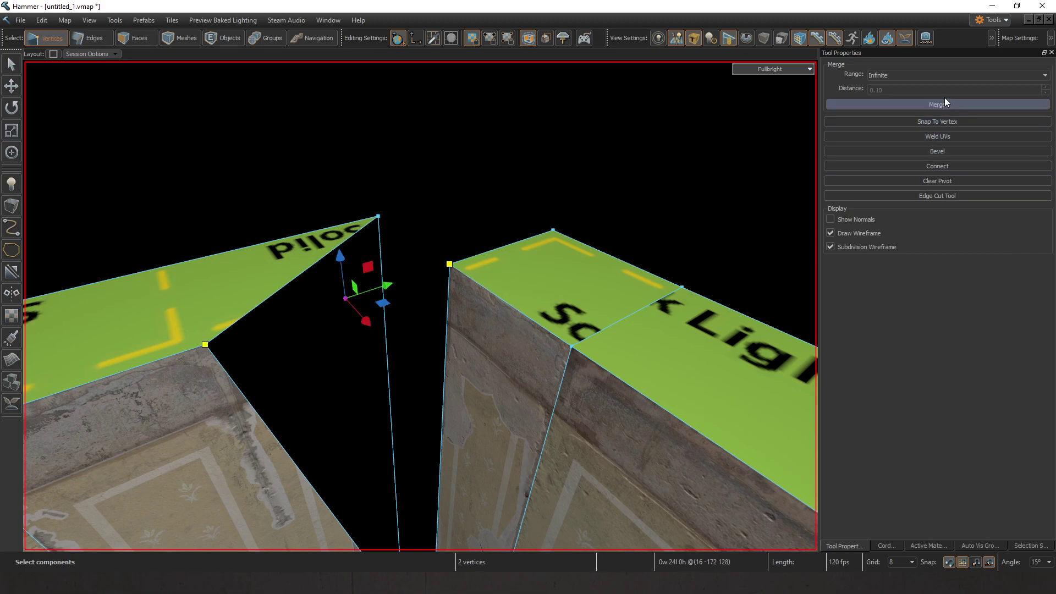
click(931, 108)
key(ctrl+z)
Step: Select the displaced top vertex followed by the neighbouring wall's corner vertex and merge them with infinite range
click(519, 165)
click(205, 345)
ctrl+click(450, 264)
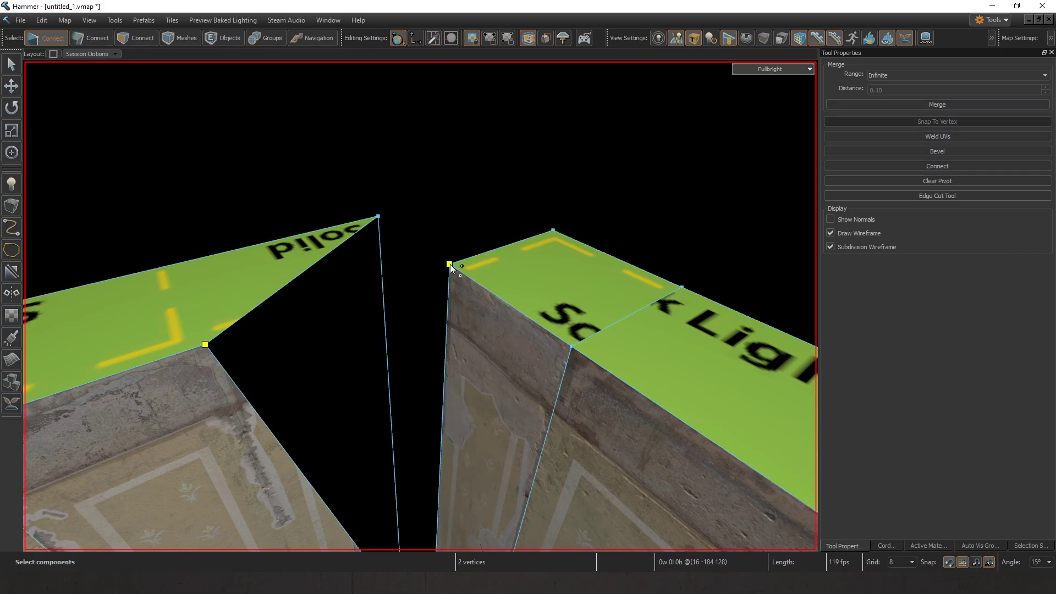
click(937, 105)
click(500, 155)
Step: Try to move vertices at the wall corner, including the inner one at floor level
right_drag(420, 306, 421, 306)
click(460, 322)
drag(508, 291, 393, 294)
key(ctrl+z)
right_drag(392, 293, 393, 349)
click(393, 349)
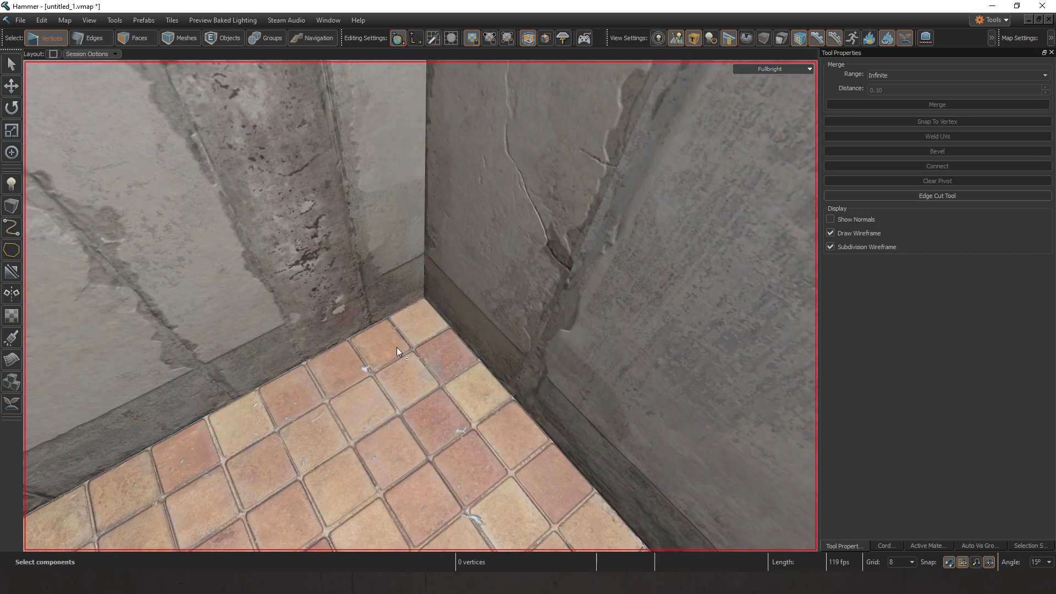
click(424, 297)
right_drag(424, 297, 453, 288)
drag(406, 315, 535, 249)
key(ctrl+z)
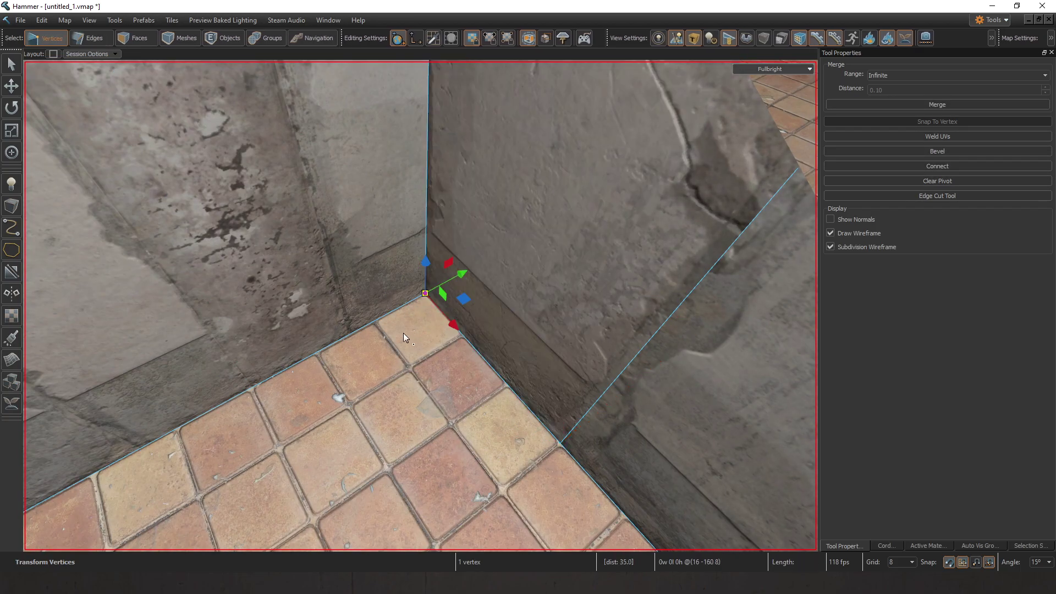
Step: Pull the inner bottom corner vertex 8 units aside and merge it with the neighbouring wall's bottom vertex
click(404, 332)
right_drag(404, 332, 430, 302)
drag(493, 286, 410, 285)
right_drag(410, 285, 448, 312)
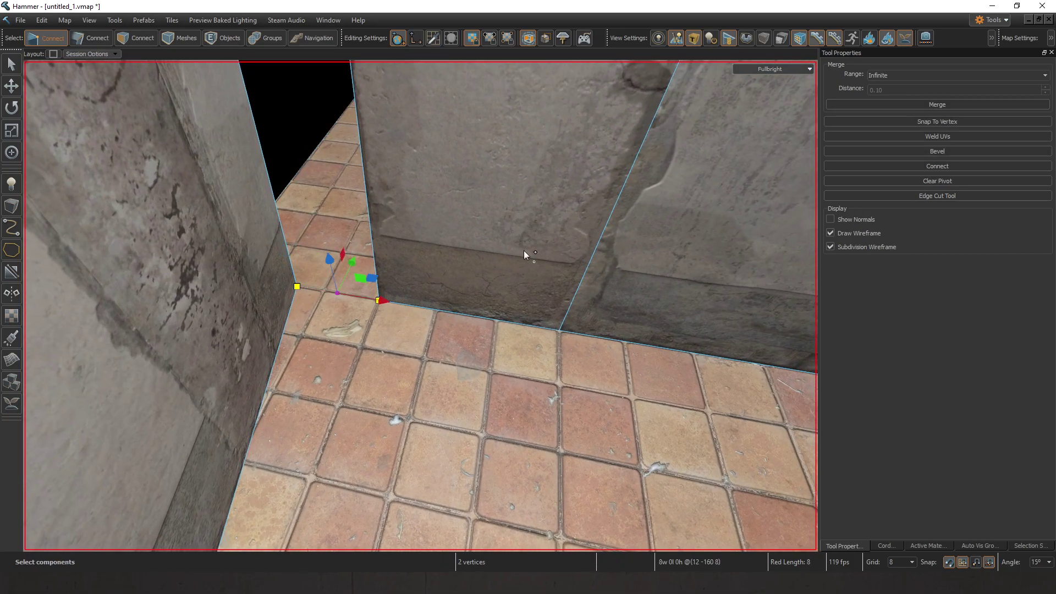
click(1015, 107)
click(440, 387)
right_drag(440, 387, 421, 305)
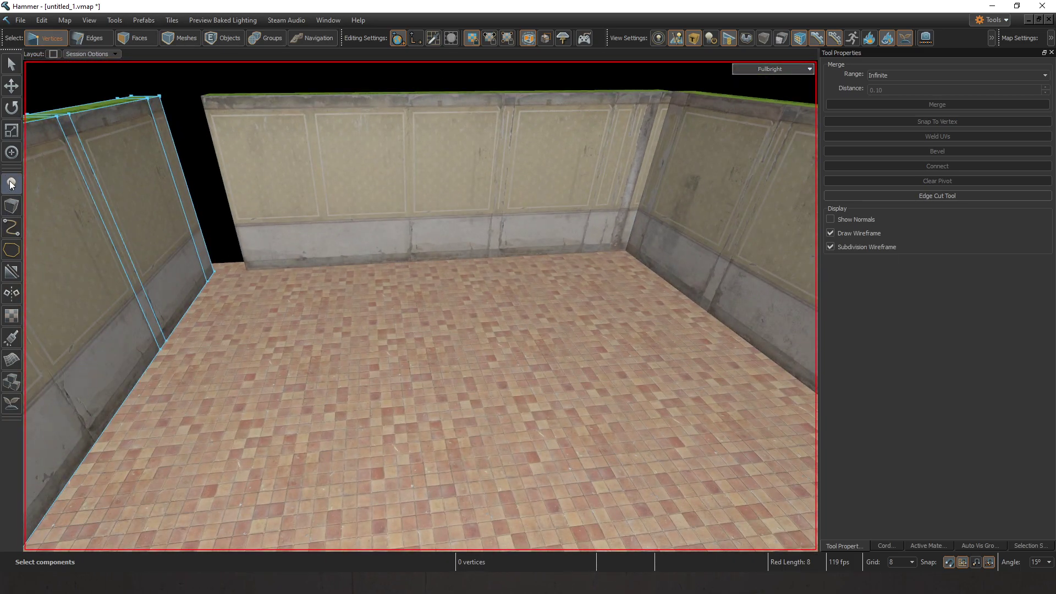
Step: Activate the entity tool and place an info_player_start on the room's floor
click(11, 184)
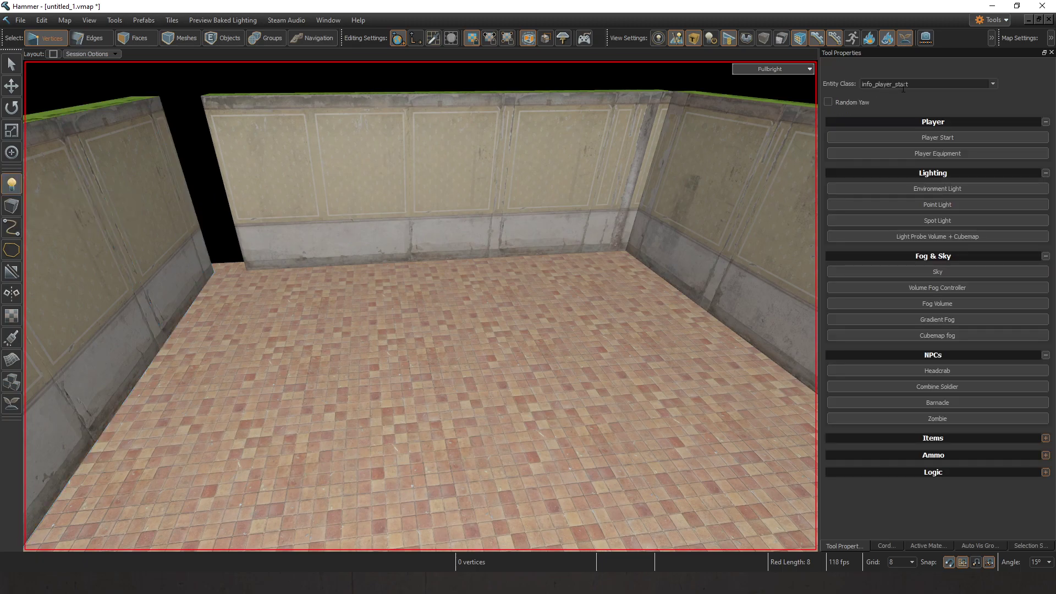
right_drag(483, 243, 420, 306)
key(w)
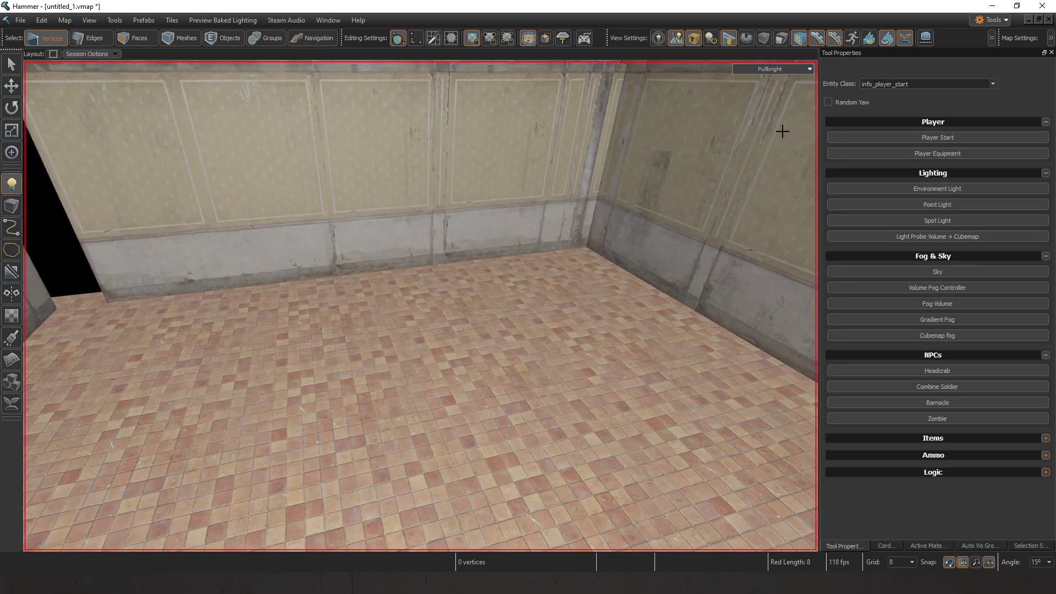
key(s)
key(w)
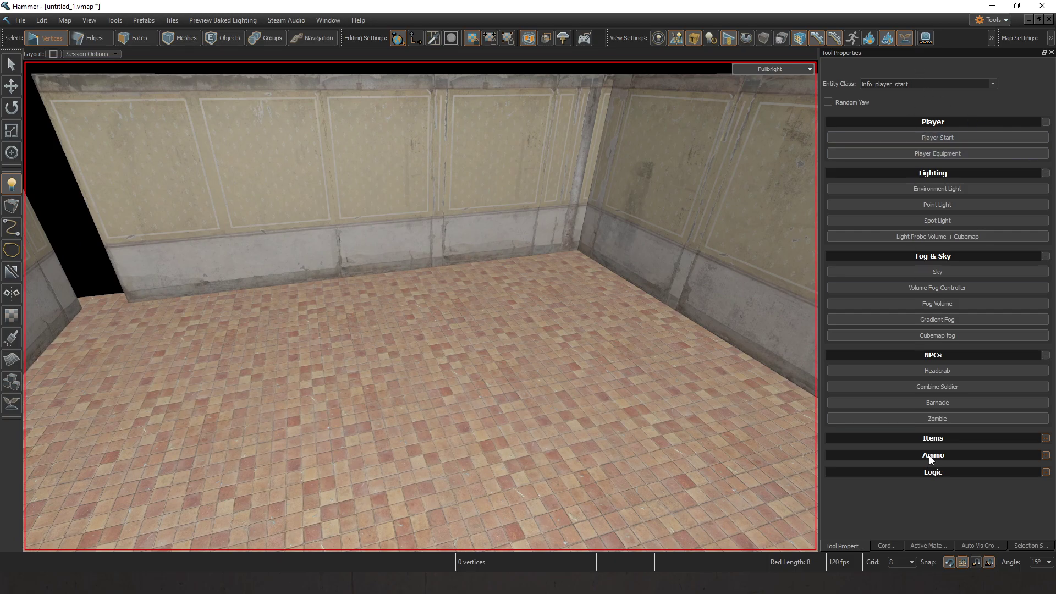
click(945, 137)
key(s)
right_drag(600, 144, 476, 337)
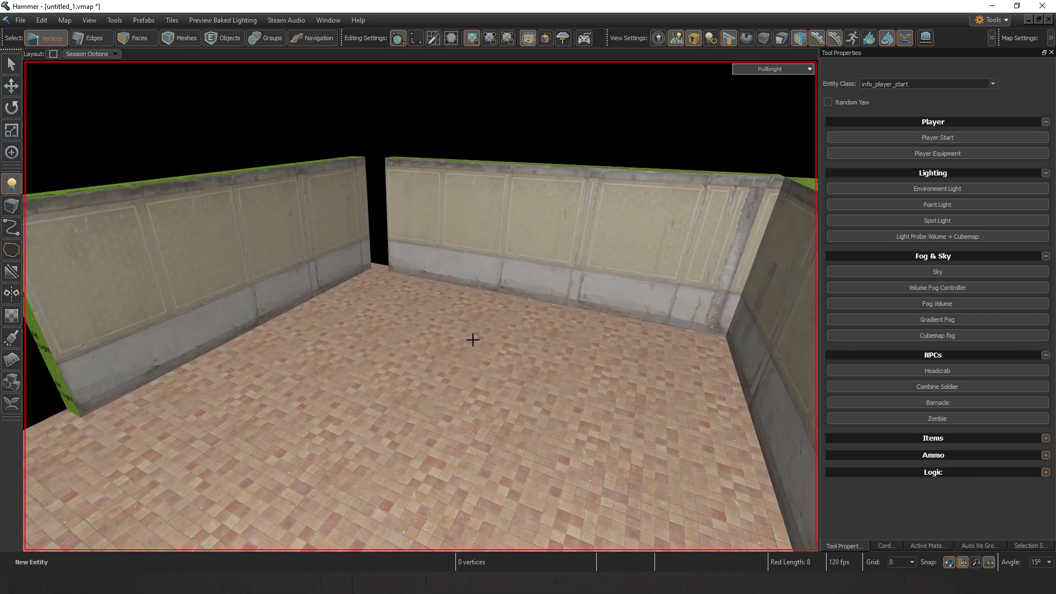
Step: Place another info_player_start on the floor and redisplay the objects hidden by the VIS filter
click(941, 140)
right_drag(485, 408, 544, 406)
click(675, 40)
click(675, 39)
right_drag(463, 259, 420, 305)
key(w)
key(s)
key(w)
key(s)
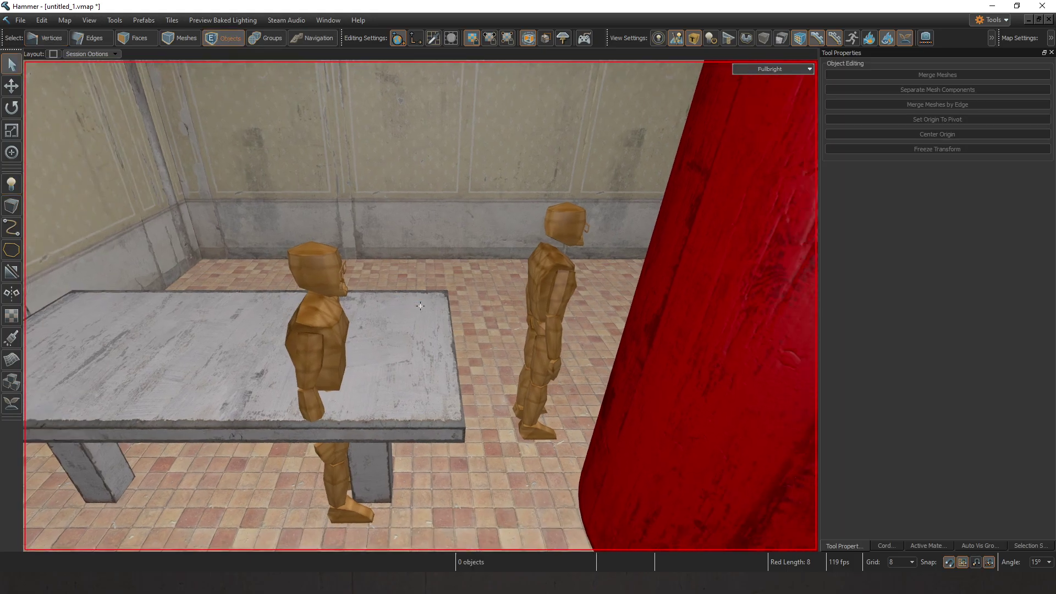
Step: Delete the surplus player start near the table
key(Delete)
click(585, 261)
right_drag(585, 262, 421, 306)
key(s)
click(436, 235)
right_drag(436, 234, 420, 306)
key(s)
key(w)
key(s)
key(Delete)
Step: Select the table and move it across the floor away from the player start
click(375, 175)
key(w)
right_drag(376, 175, 420, 306)
key(d)
key(t)
drag(388, 247, 534, 292)
Step: Open the table's object properties and tint its color red
right_click(508, 214)
click(687, 222)
click(786, 285)
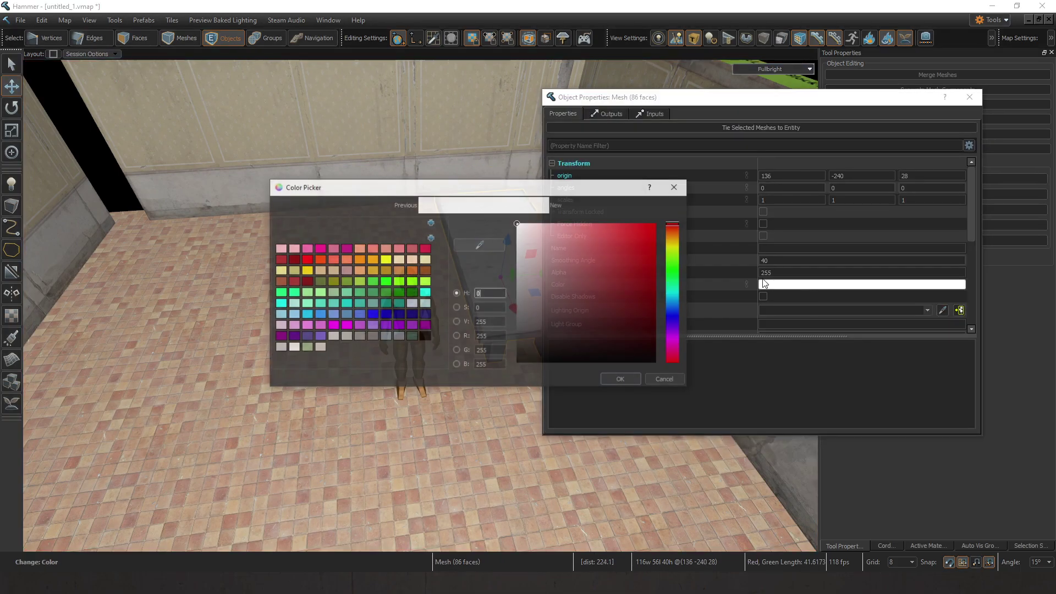
click(628, 382)
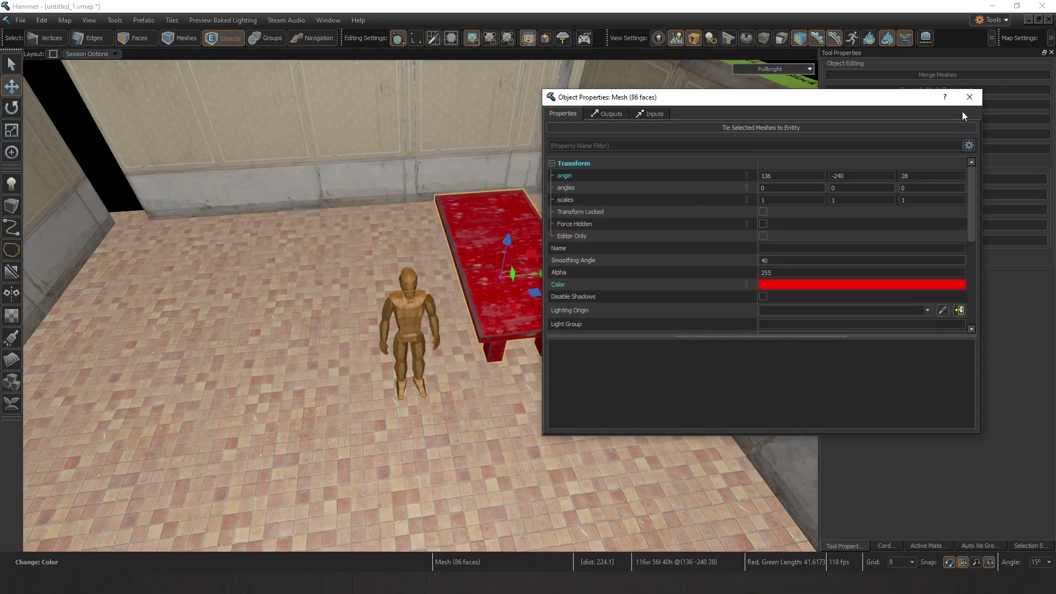
Step: Close the table's object properties and clear the selection
click(970, 97)
key(z)
key(s)
key(Escape)
key(w)
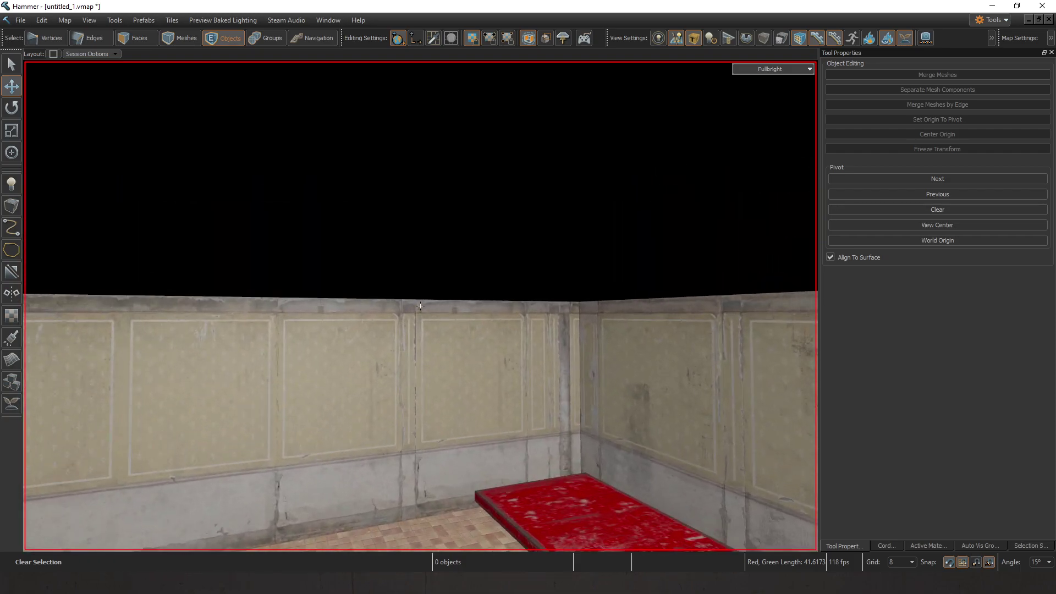
key(s)
key(z)
key(z)
key(w)
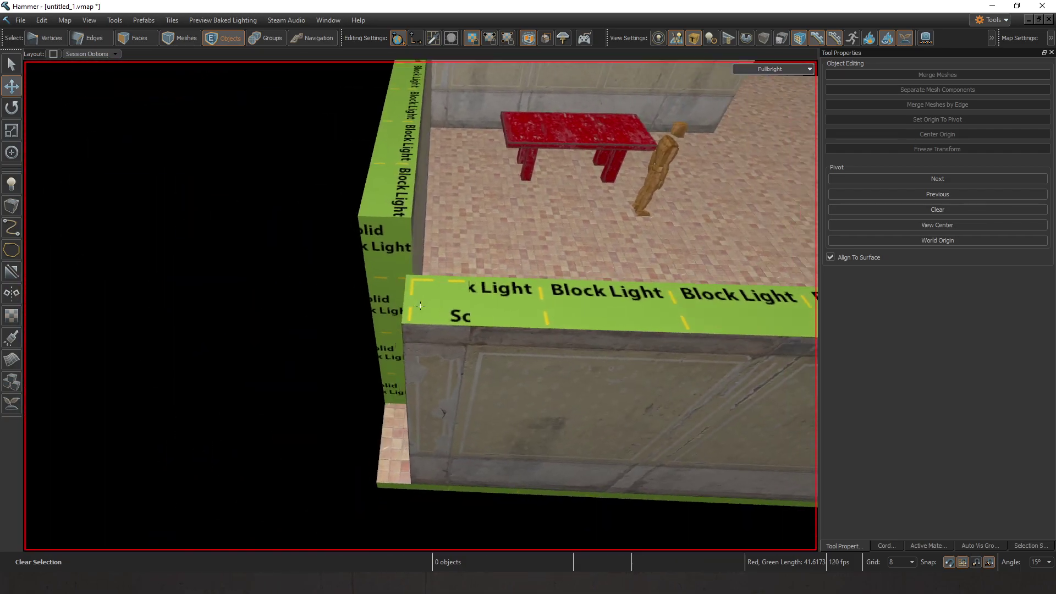
Step: Move the wall's end face 24 units toward the inner corner with the adjoining wall
key(z)
key(3)
click(474, 286)
key(z)
key(a)
key(z)
drag(371, 325, 454, 338)
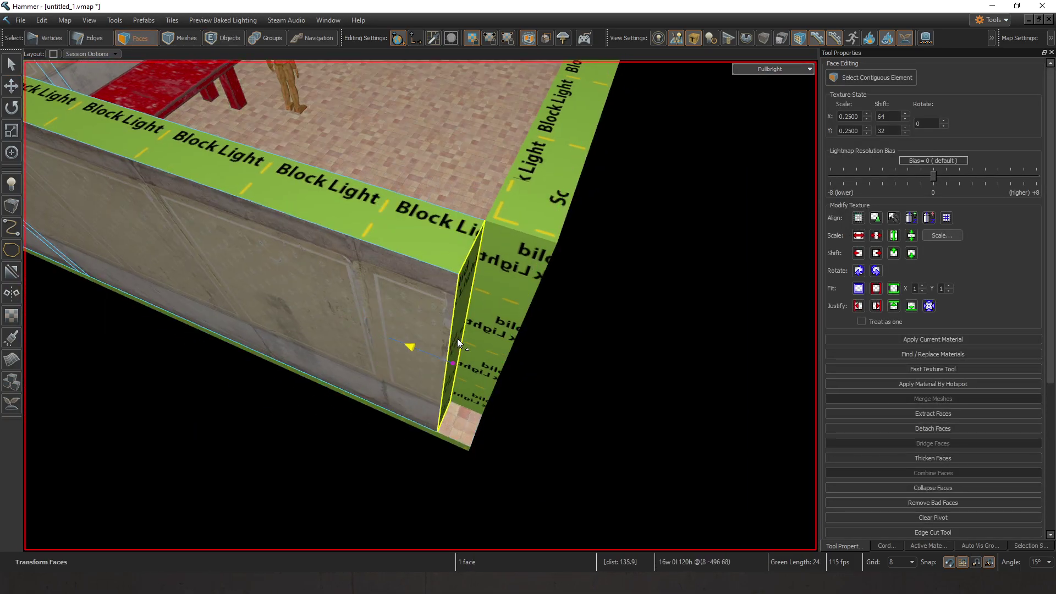
Step: Delete the two wall end faces that face each other at the open corner
key(z)
key(d)
key(z)
key(Delete)
click(318, 284)
key(Delete)
key(z)
Step: Merge the two walls' upper vertices at the inside of the open corner
key(w)
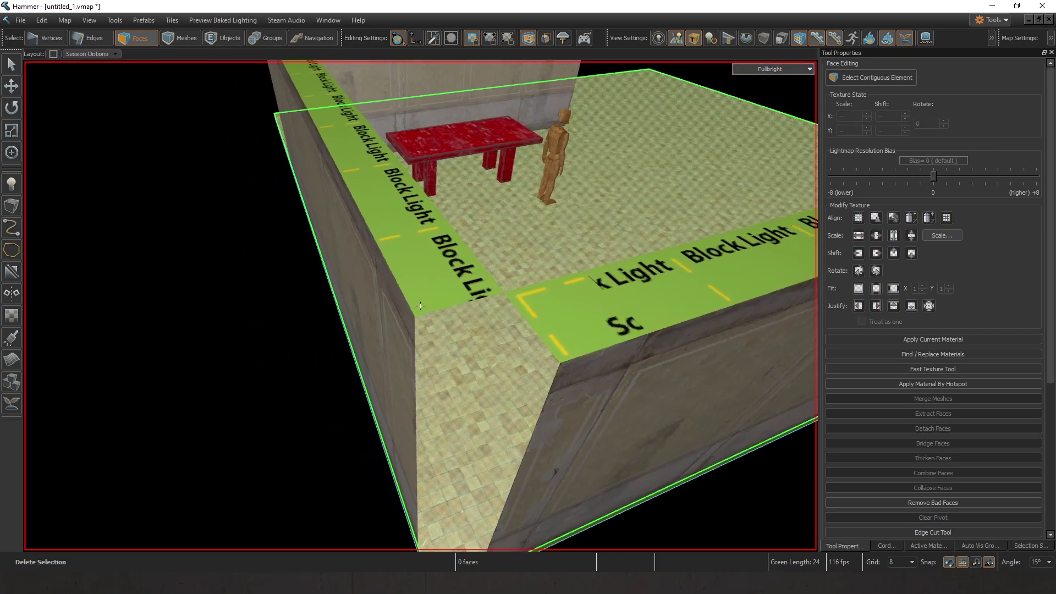
key(z)
key(1)
click(444, 270)
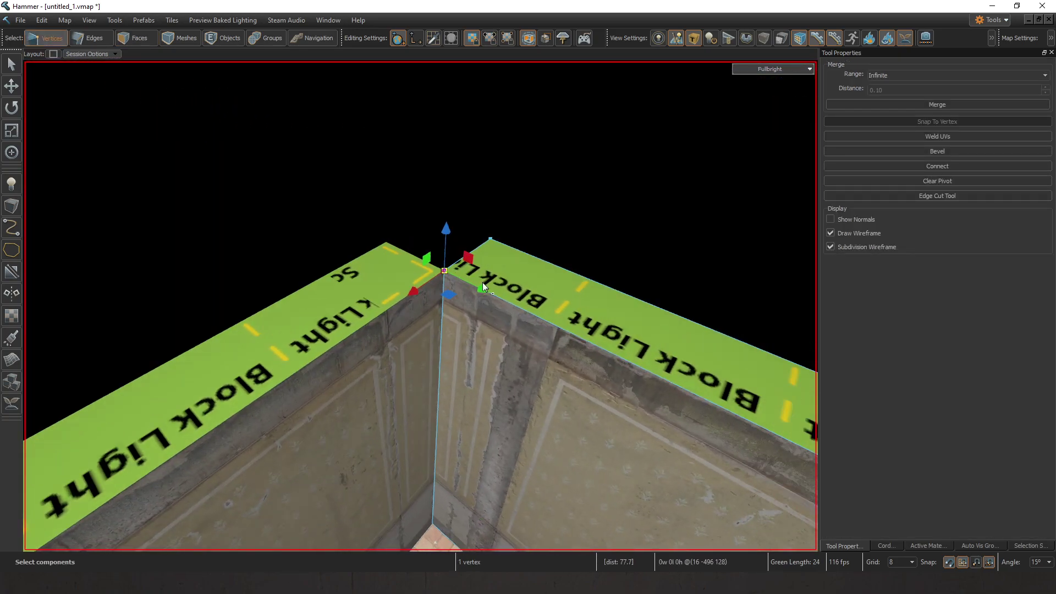
drag(411, 251, 411, 249)
scroll(440, 274, up, 3)
ctrl+click(457, 253)
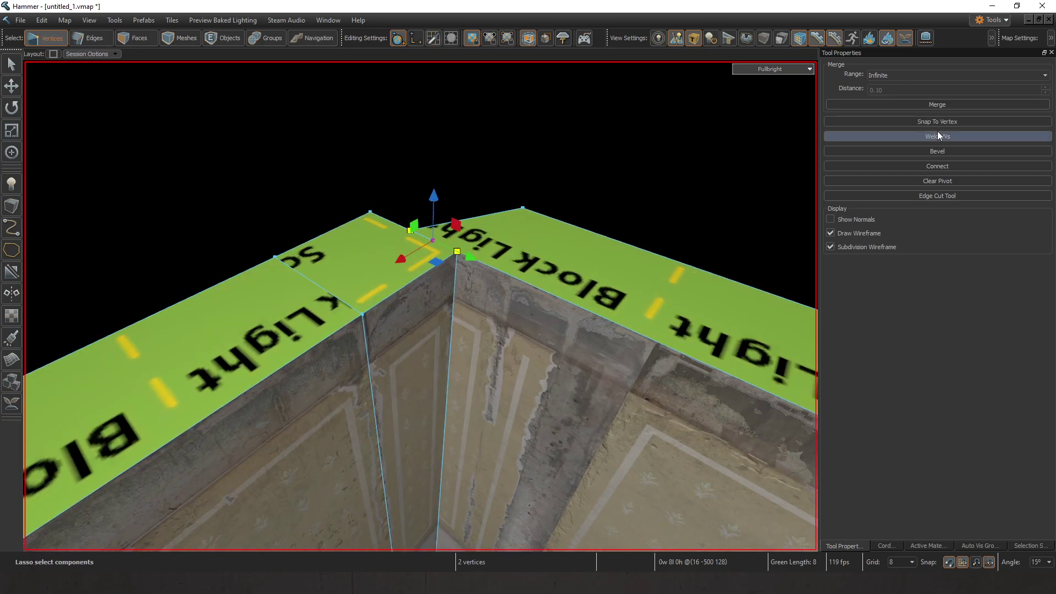
click(937, 105)
Step: Merge the two walls' lower vertices at the inside of the same corner
scroll(486, 287, down, 3)
scroll(486, 283, up, 5)
click(395, 358)
drag(395, 358, 462, 358)
key(z)
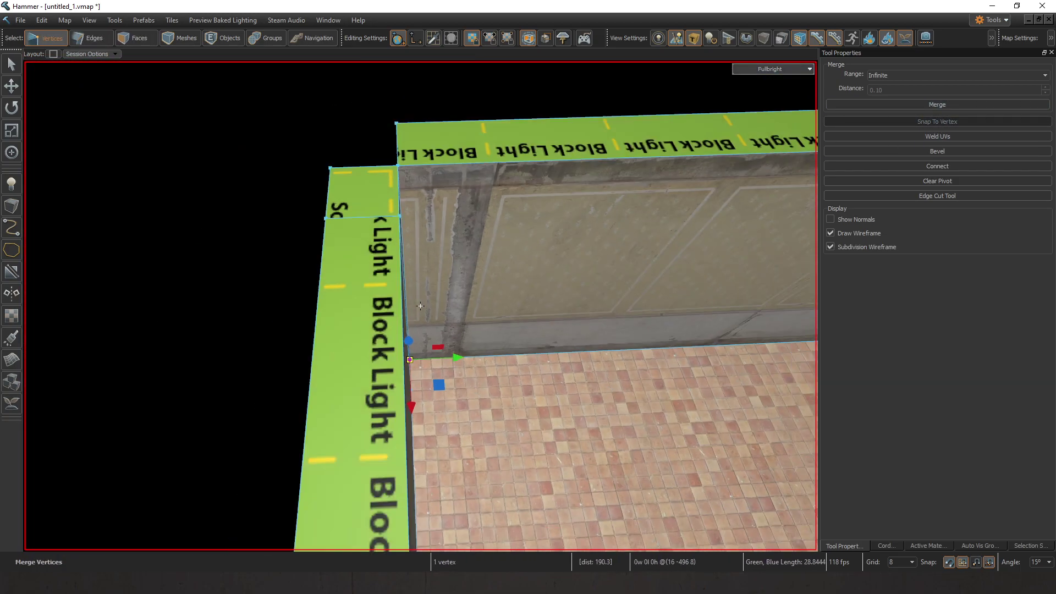
Step: Wrap the Solid Block Light material from the wall's top face onto all of that wall's outer faces
key(z)
key(3)
click(518, 252)
key(z)
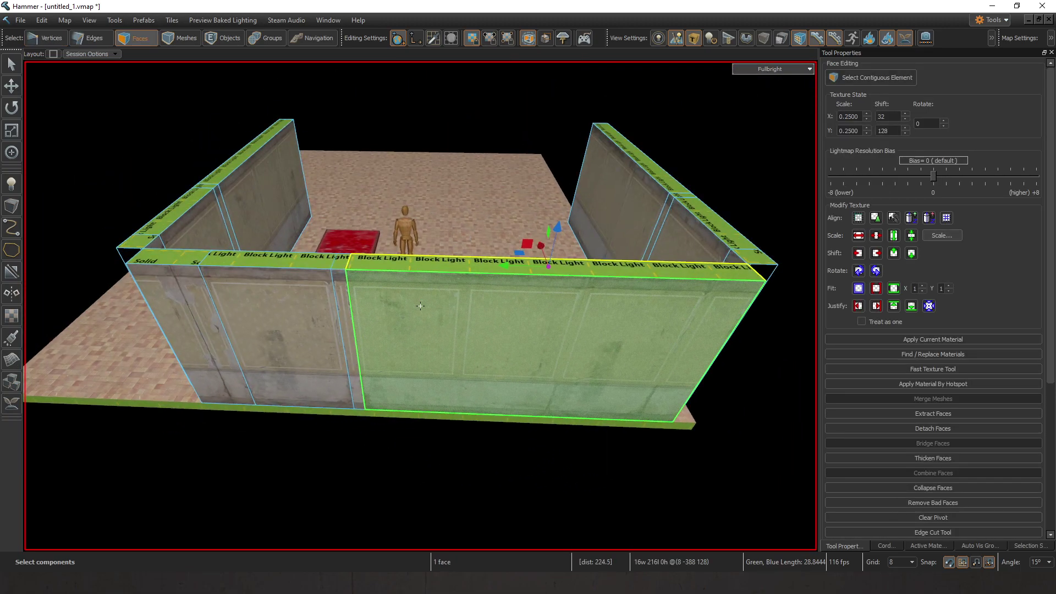
key(z)
alt+right_click(520, 300)
alt+right_click(491, 300)
alt+right_click(461, 300)
alt+right_click(346, 295)
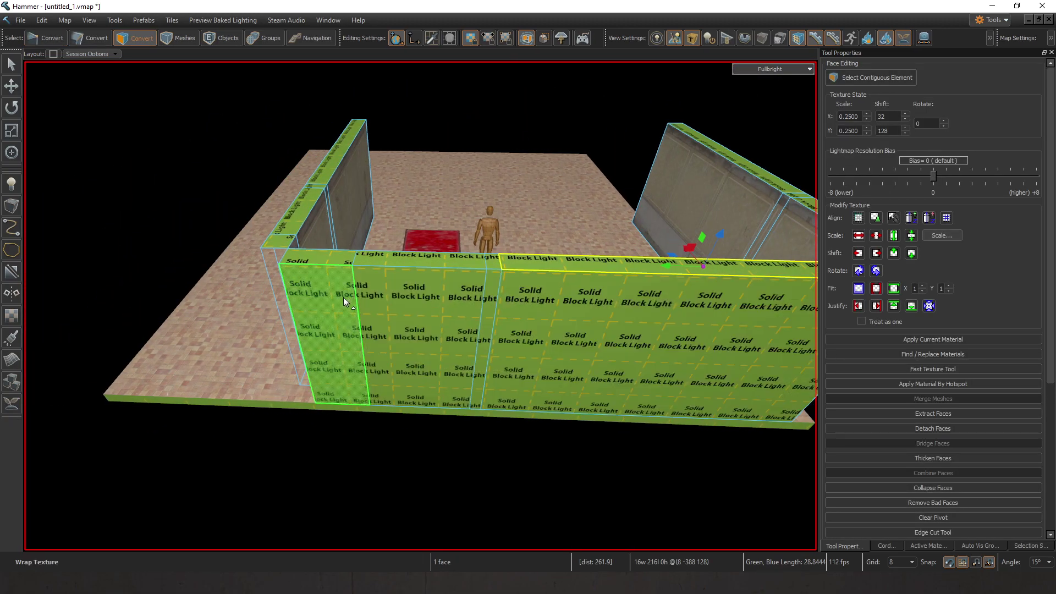
Step: Wrap the same Solid Block Light material onto the outer faces of the adjoining wall
key(z)
key(z)
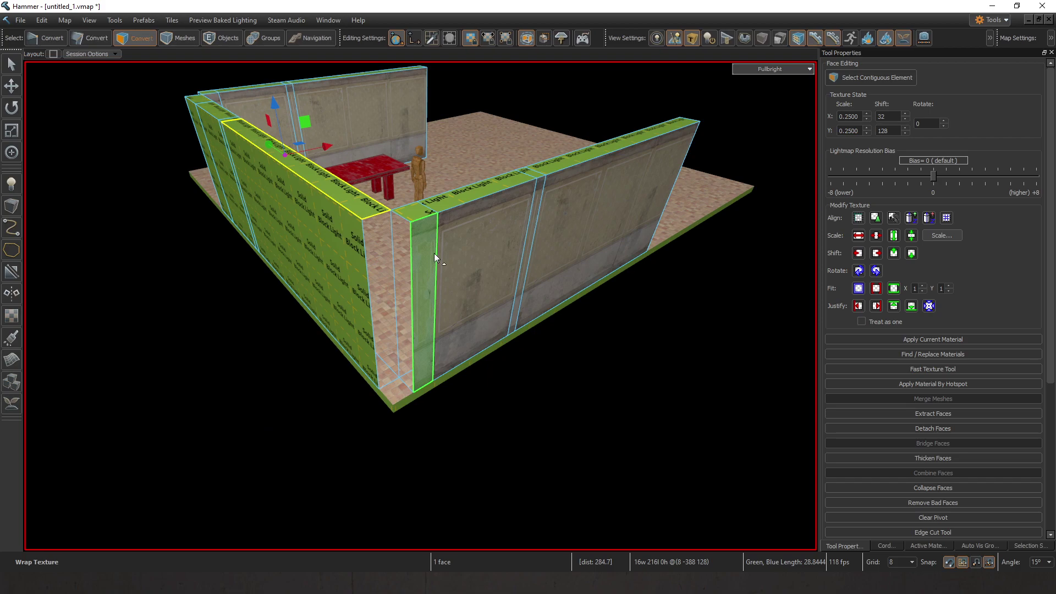
alt+right_click(427, 231)
alt+right_click(531, 204)
alt+right_click(568, 197)
Step: Move the outer vertical edge of the wall at the open corner 16 units out to the floor's corner
key(z)
key(z)
key(1)
click(526, 305)
key(2)
click(516, 356)
key(z)
key(z)
key(1)
click(516, 133)
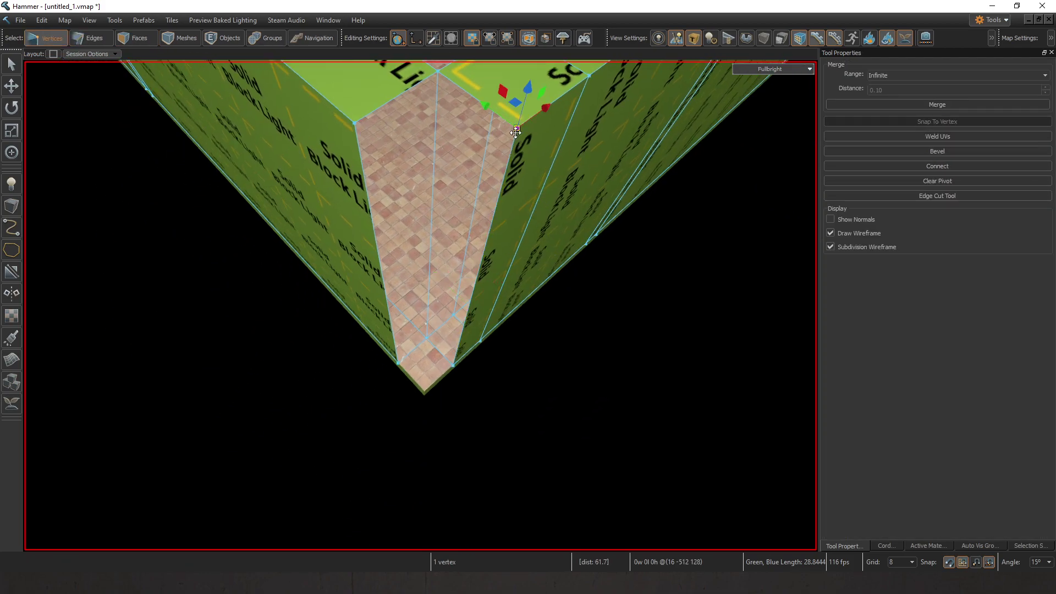
key(2)
click(495, 214)
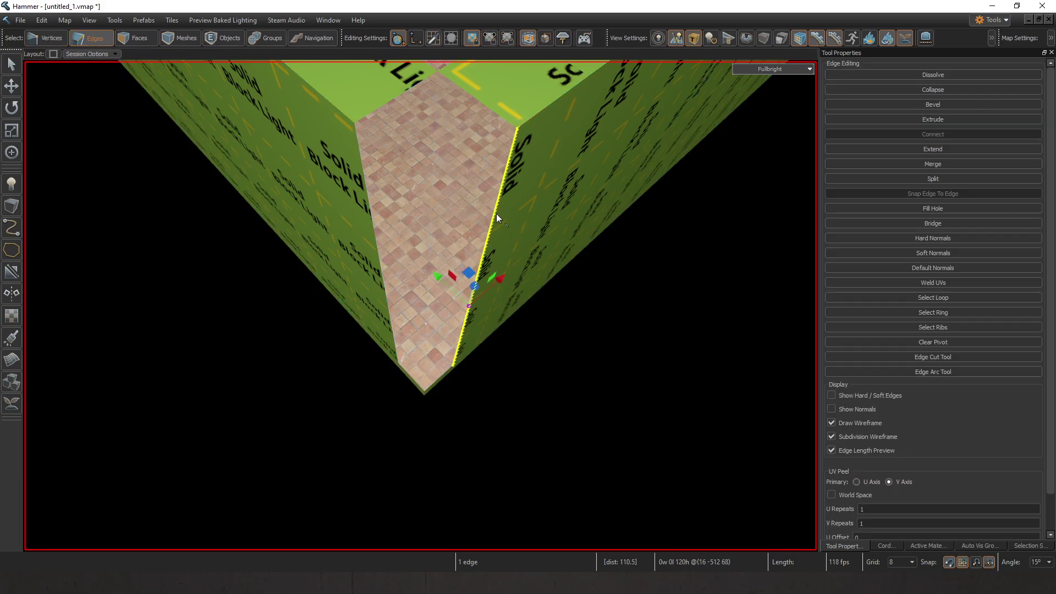
drag(509, 277, 415, 343)
key(ctrl+z)
key(ctrl+z)
key(ctrl+z)
Step: Merge the two walls' upper and lower vertices at the outside of the corner
right_drag(387, 241, 375, 199)
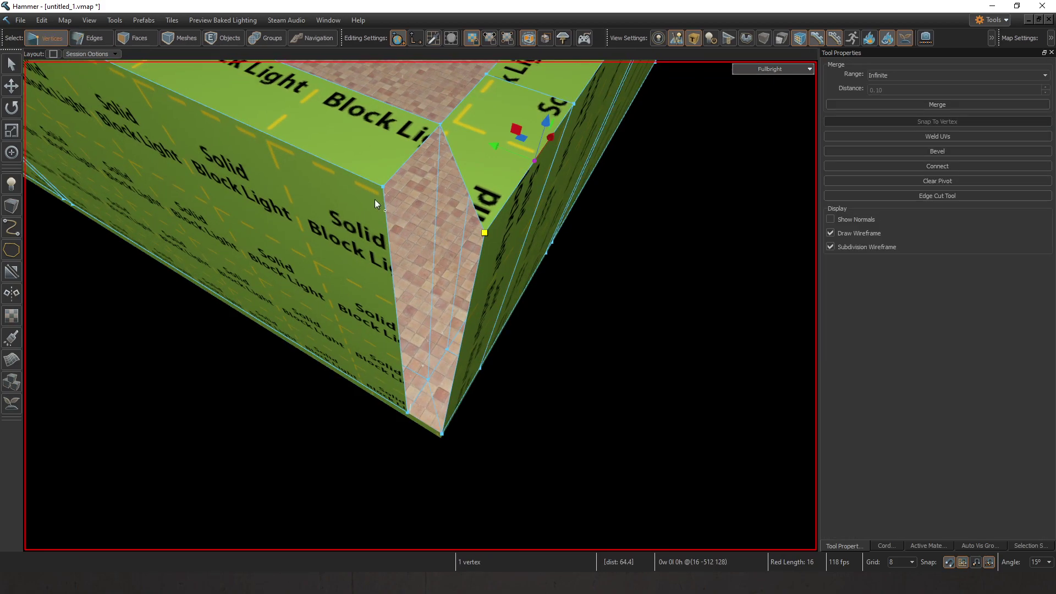
click(894, 105)
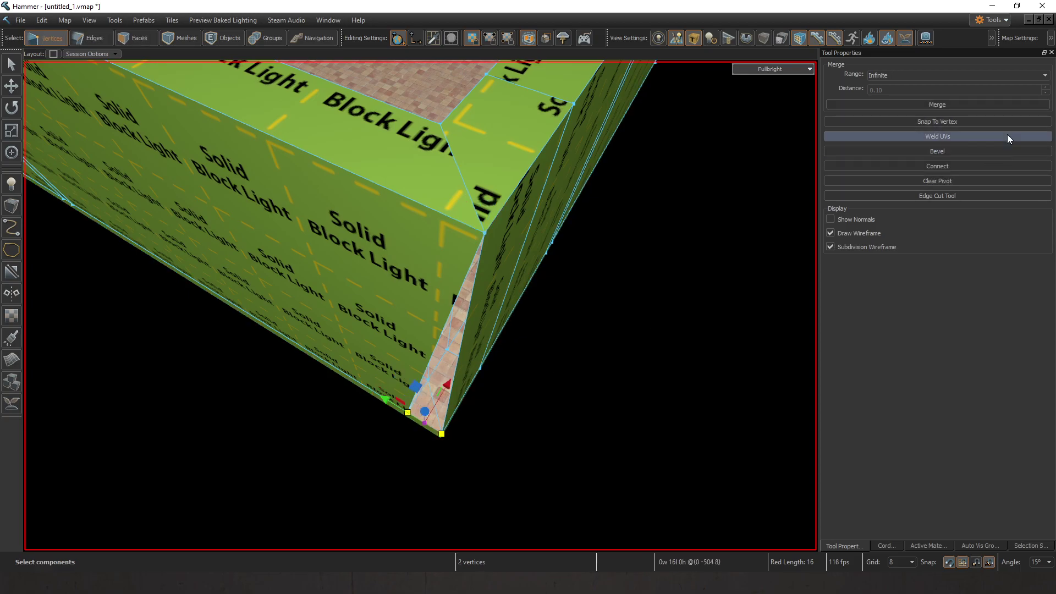
click(953, 108)
click(623, 308)
Step: Move the outer vertical edges at the other open wall corner outward until the two walls meet
right_drag(622, 308, 497, 352)
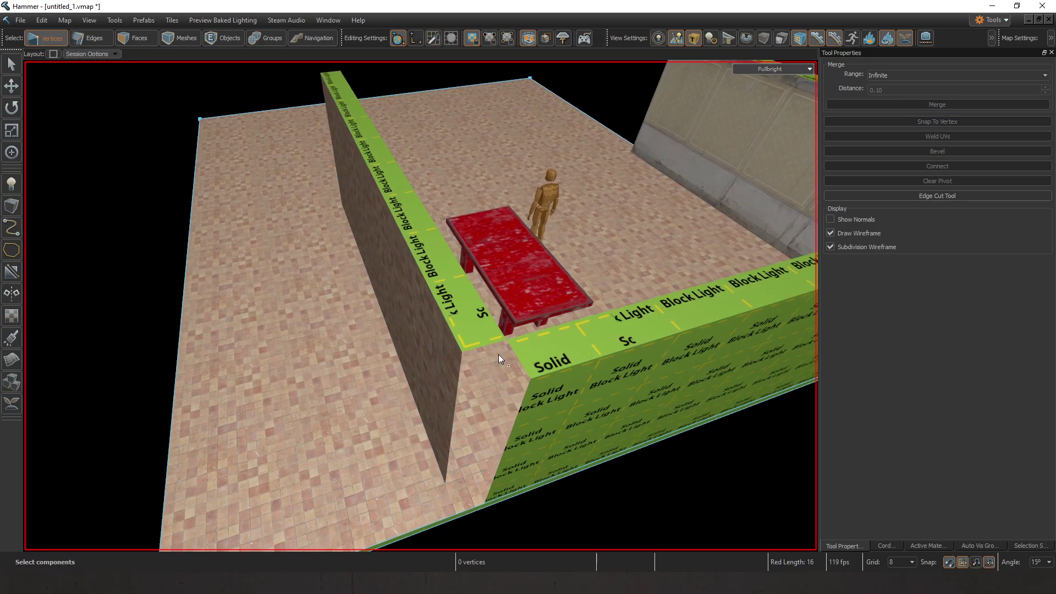
key(2)
click(533, 383)
right_drag(533, 383, 496, 315)
drag(497, 312, 453, 332)
key(a)
click(460, 288)
drag(463, 288, 497, 335)
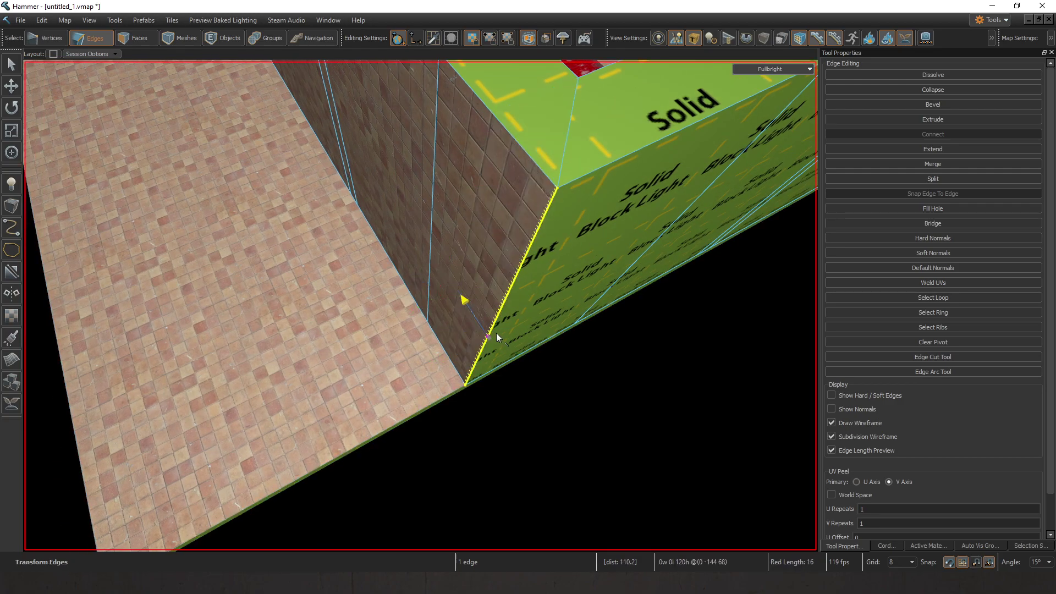
Step: Merge the upper and lower outer vertices of the walls at this second corner
right_drag(497, 335, 470, 318)
key(1)
click(432, 277)
ctrl+click(373, 250)
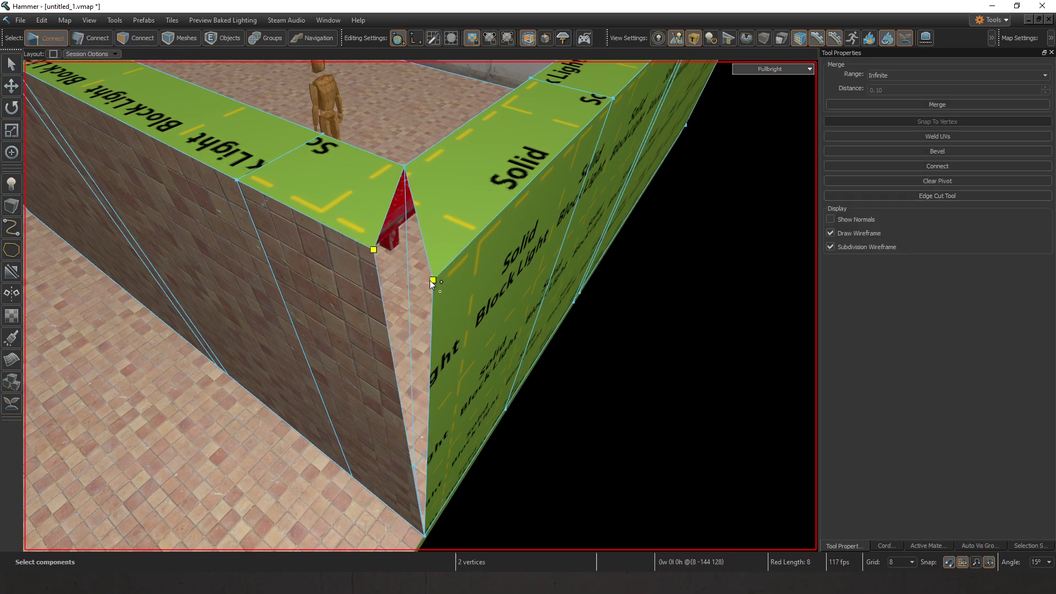
click(929, 104)
right_drag(418, 308, 443, 374)
drag(419, 363, 366, 321)
ctrl+click(438, 373)
click(1004, 105)
Step: Wrap the Solid Block Light material around the corner onto the tile-textured outer faces of the remaining wall
right_drag(506, 253, 493, 259)
key(3)
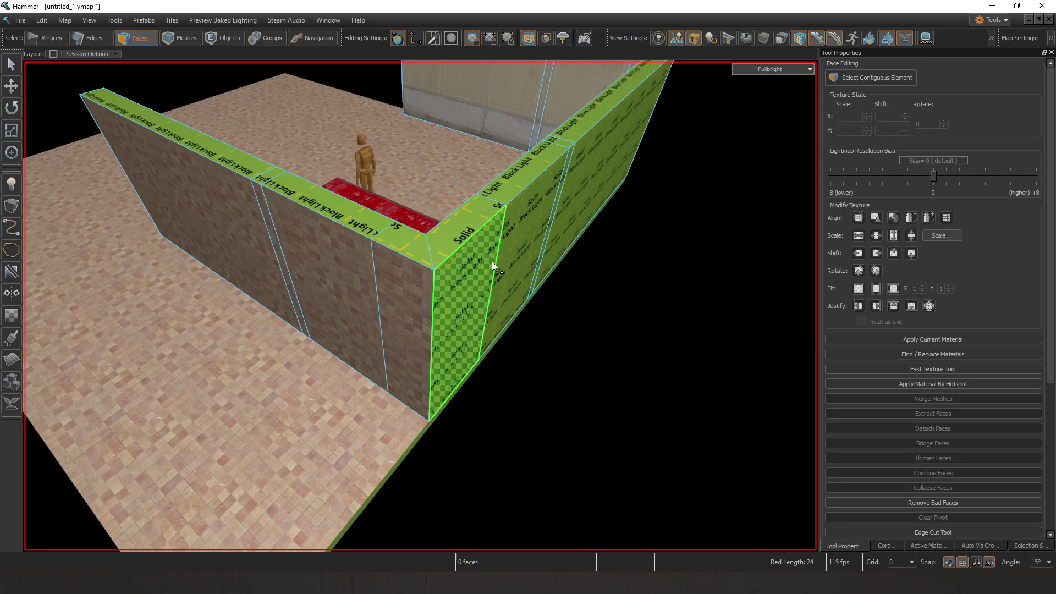
click(493, 259)
alt+right_click(407, 308)
alt+right_click(296, 238)
alt+right_click(181, 182)
click(597, 315)
mouse_move(597, 316)
right_down()
mouse_move(420, 306)
mouse_move(600, 333)
right_up()
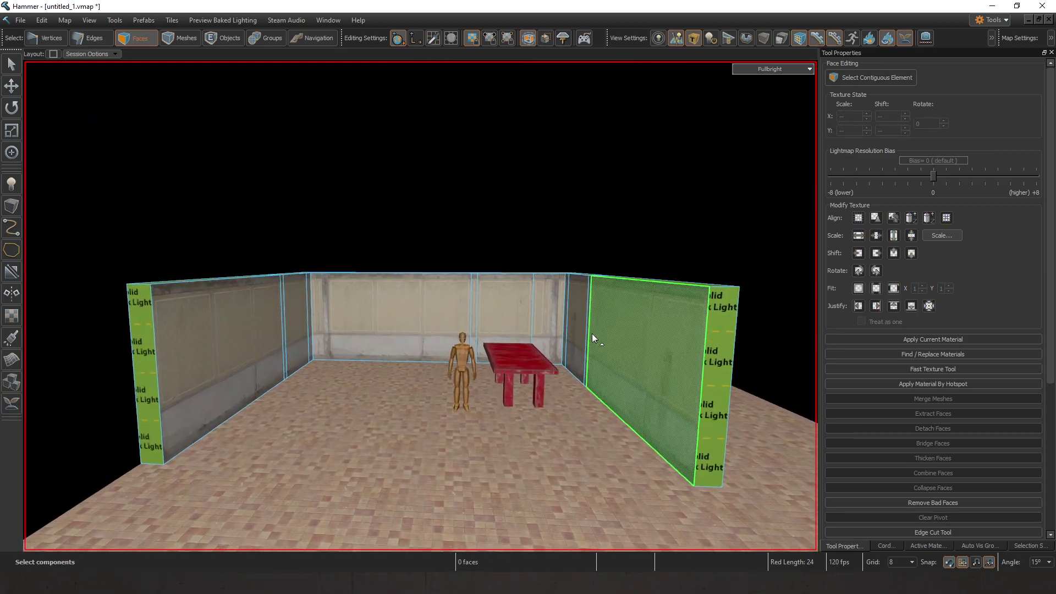
Step: Center the origin of the joined wall mesh and clear the selection
scroll(601, 333, up, 3)
click(223, 38)
right_drag(420, 306, 479, 193)
click(447, 242)
key(Escape)
mouse_move(447, 243)
right_down()
mouse_move(420, 306)
mouse_move(453, 261)
right_up()
click(453, 260)
click(998, 134)
right_drag(685, 179, 608, 225)
key(Escape)
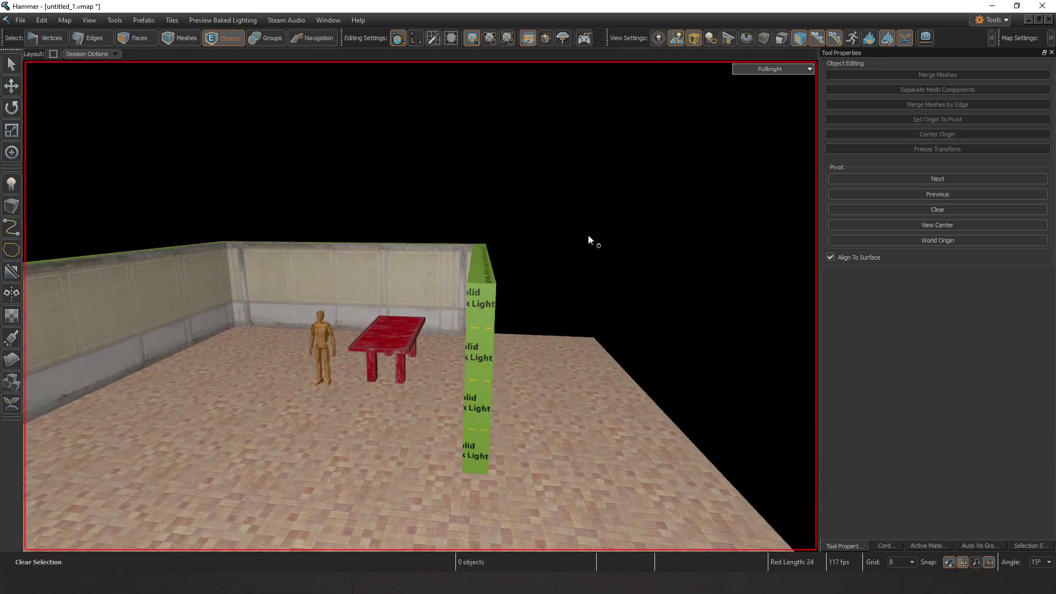
Step: Clone the wall mesh 304 units along the red axis and rotate the copy so the walls enclose one room
click(464, 267)
right_drag(464, 268, 420, 306)
mouse_move(321, 246)
shift+mouse_down()
mouse_move(415, 269)
mouse_move(491, 260)
shift+mouse_up()
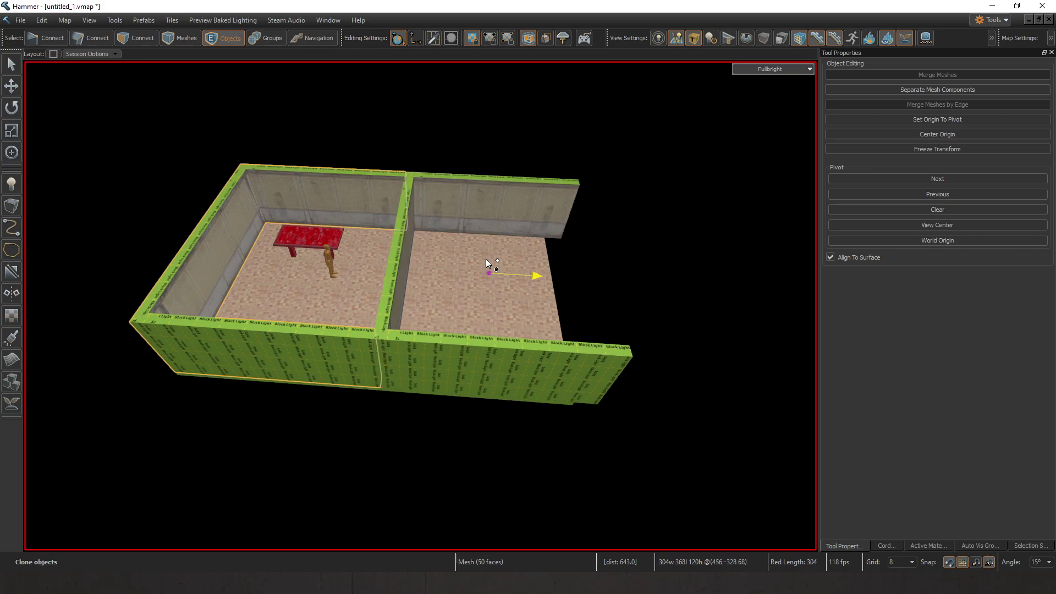
right_drag(497, 336, 498, 335)
key(r)
mouse_move(513, 251)
mouse_down()
mouse_move(513, 269)
mouse_move(500, 266)
mouse_up()
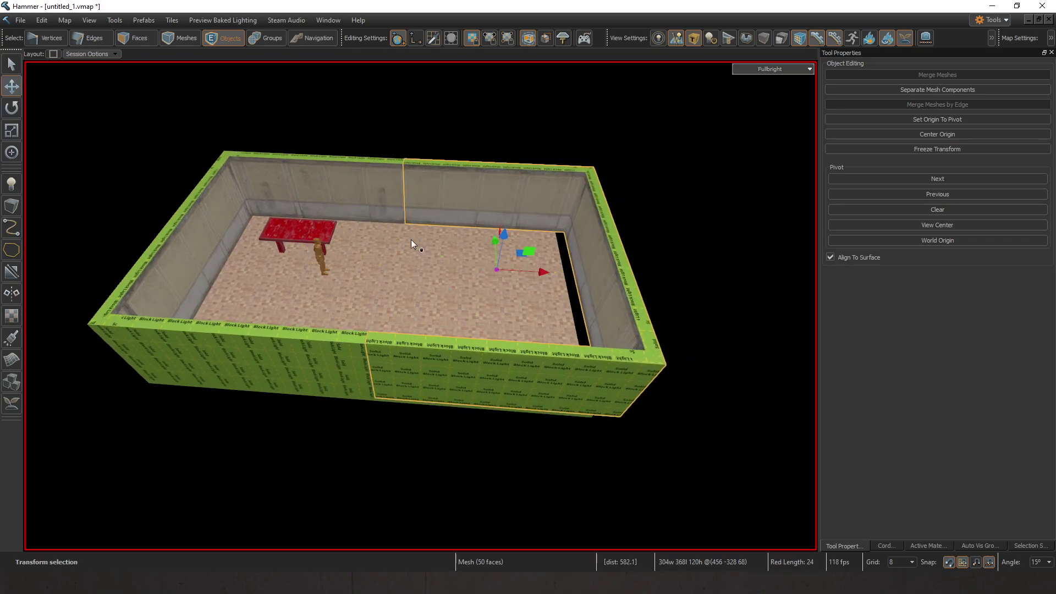
Step: Adjust the floor's side faces to fit the walls of the enlarged room
click(476, 121)
right_drag(476, 121, 420, 305)
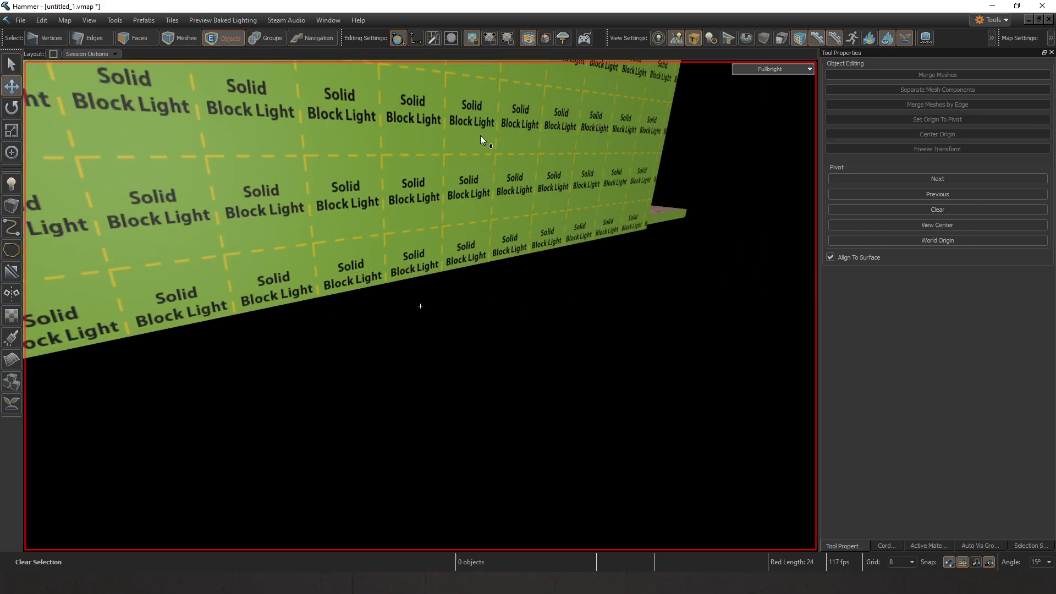
key(3)
click(580, 188)
scroll(574, 178, down, 5)
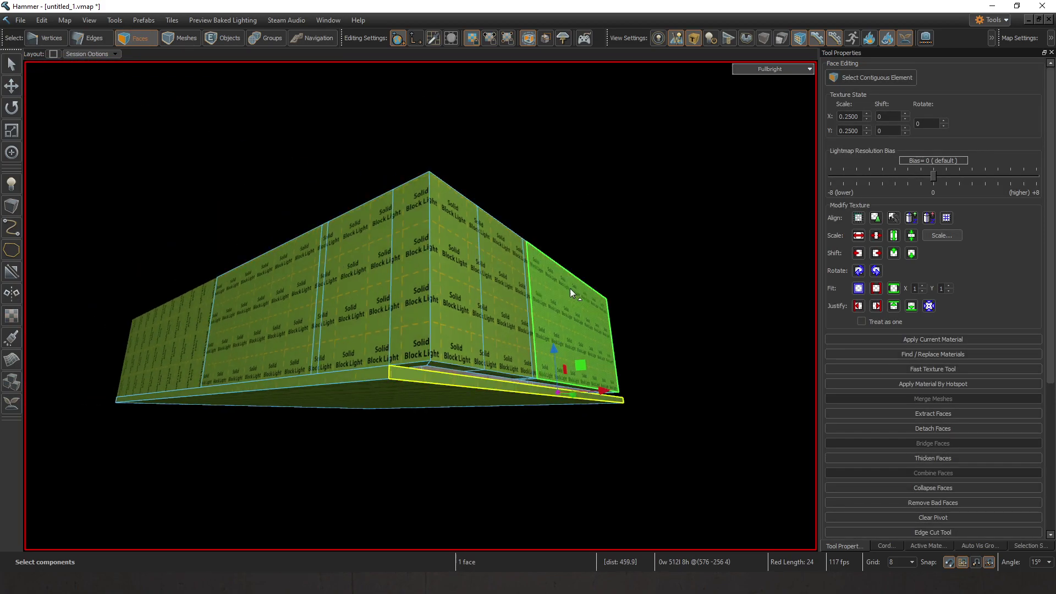
key(Escape)
right_drag(601, 392, 420, 305)
click(409, 263)
right_drag(409, 263, 420, 306)
key(Escape)
Step: Place a point light (light_omni) on the floor in front of the player start
key(shift+e)
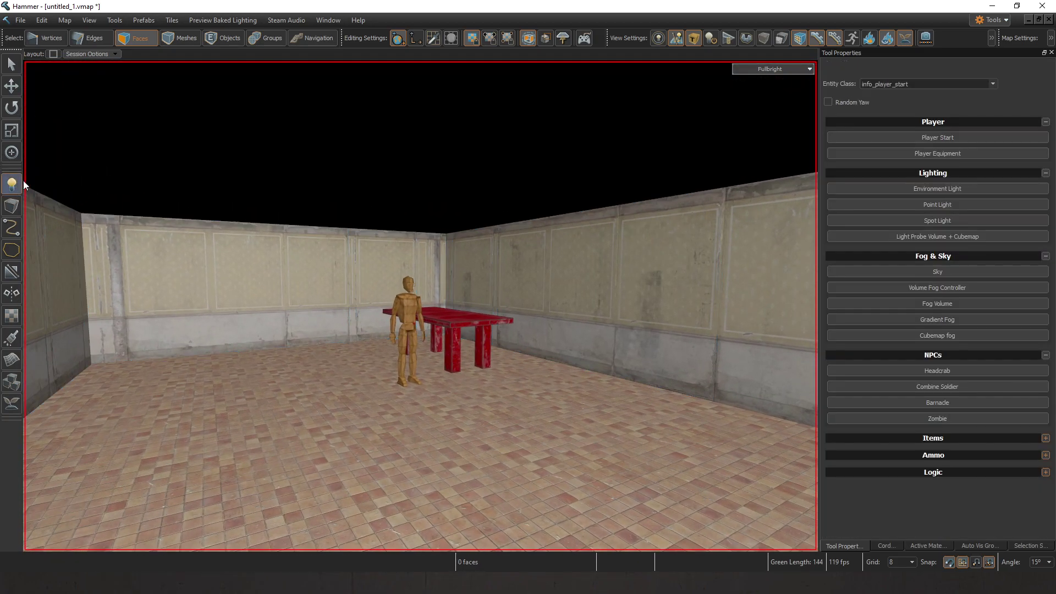
click(942, 204)
click(456, 436)
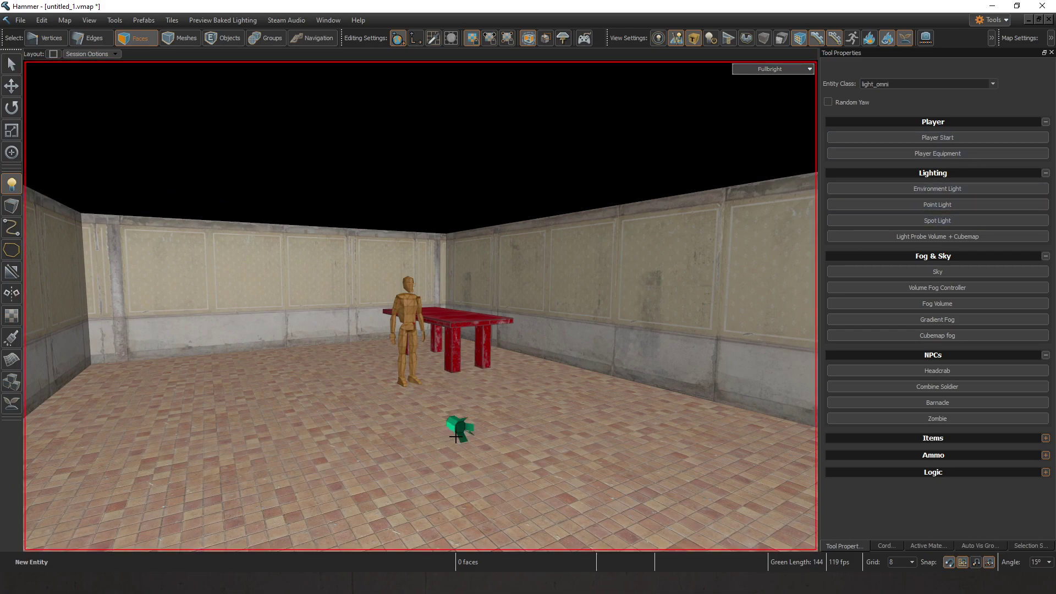
Step: Display the 3D view with all lighting and switch to object selection
click(12, 84)
click(770, 69)
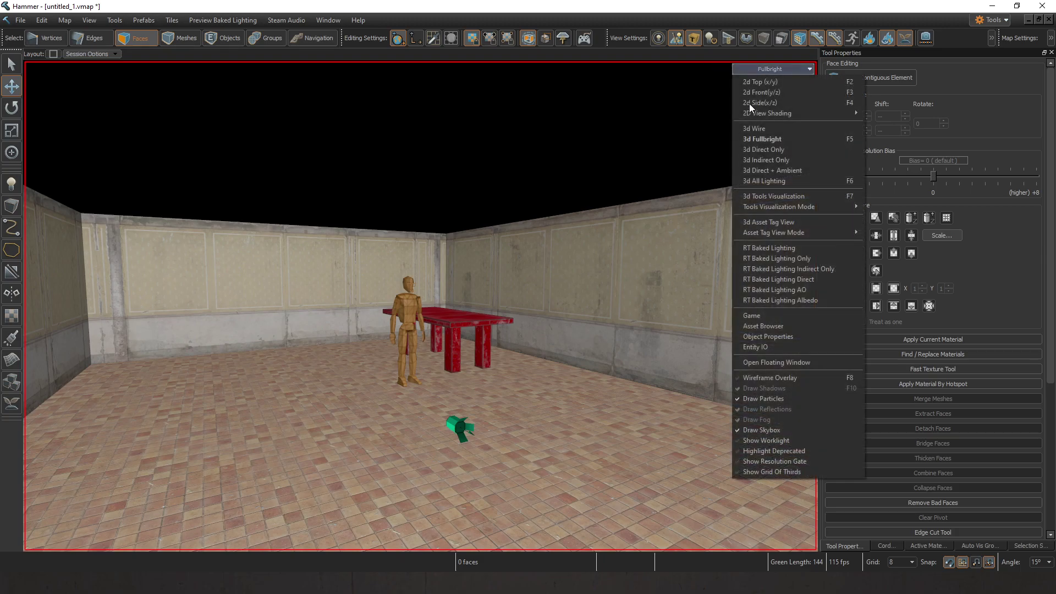
click(773, 181)
key(5)
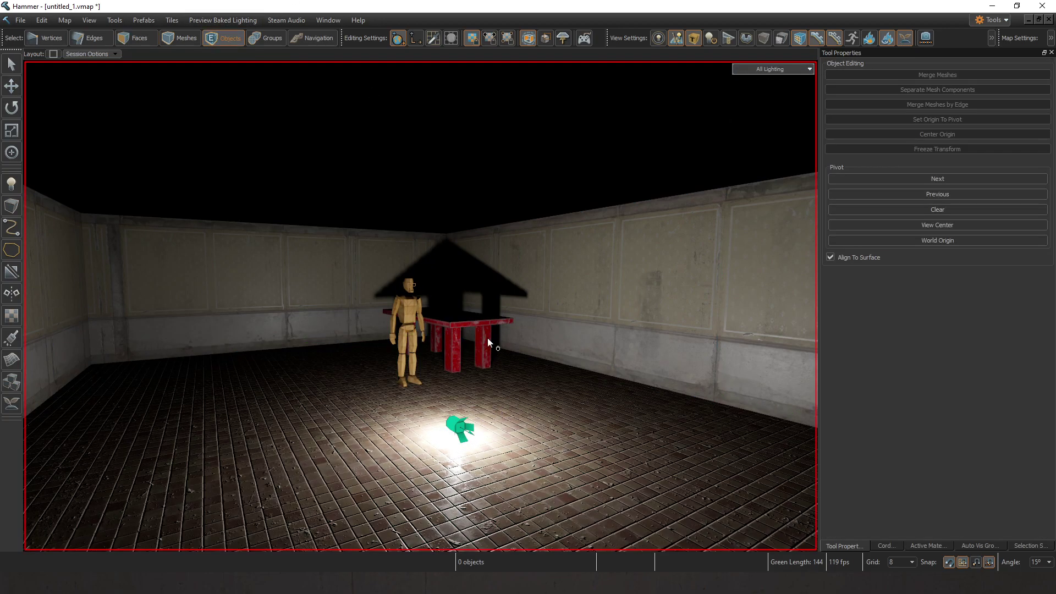
Step: Raise the point light about 58.5 units above the floor and clear the selection
drag(457, 427, 467, 302)
key(Escape)
right_drag(503, 152, 516, 219)
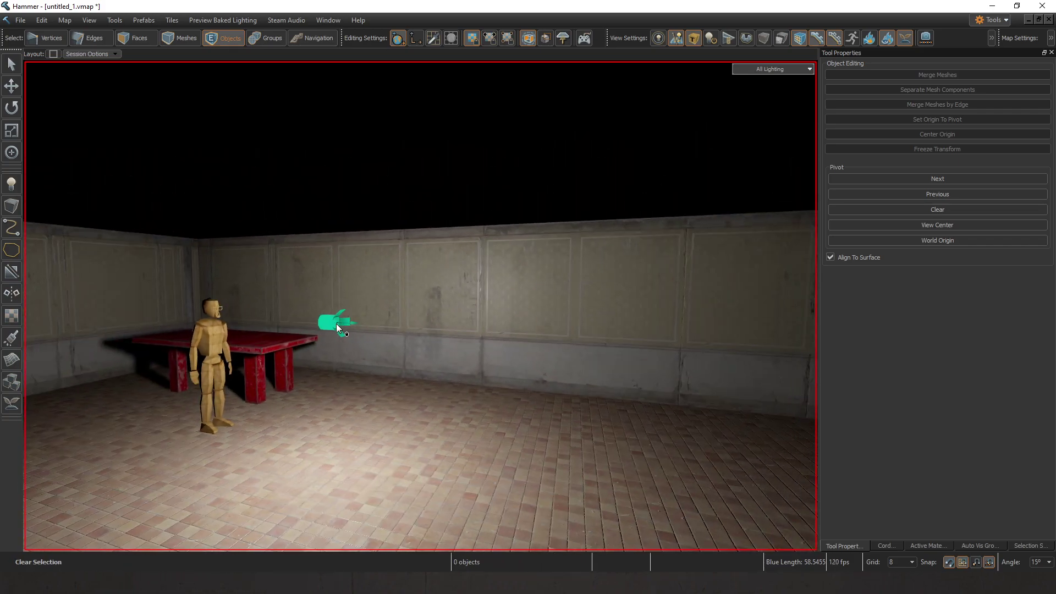
Step: Bake the preview lighting for the whole map and return to the map view
click(217, 19)
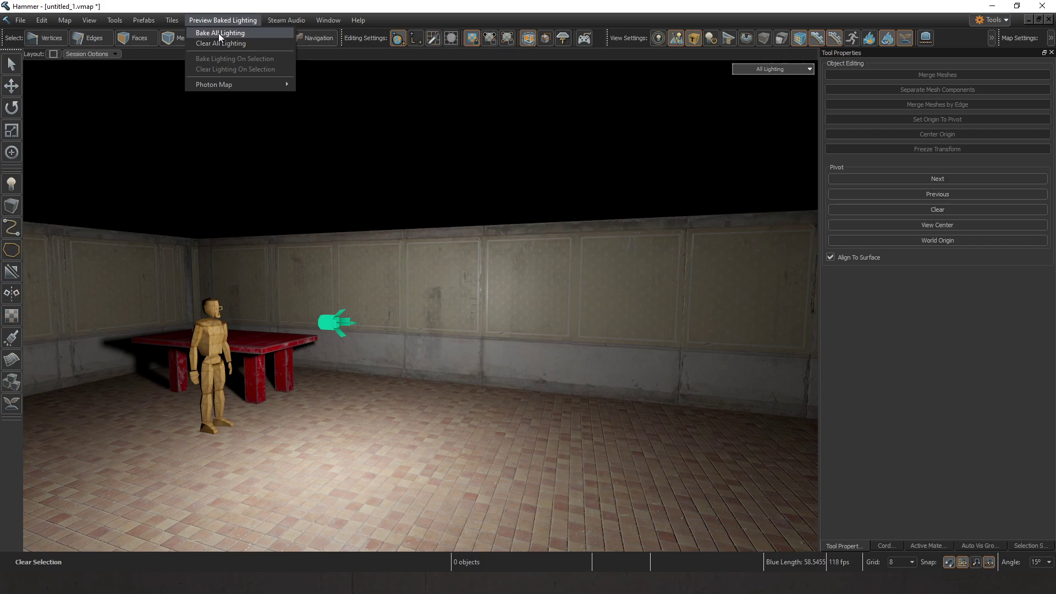
click(219, 33)
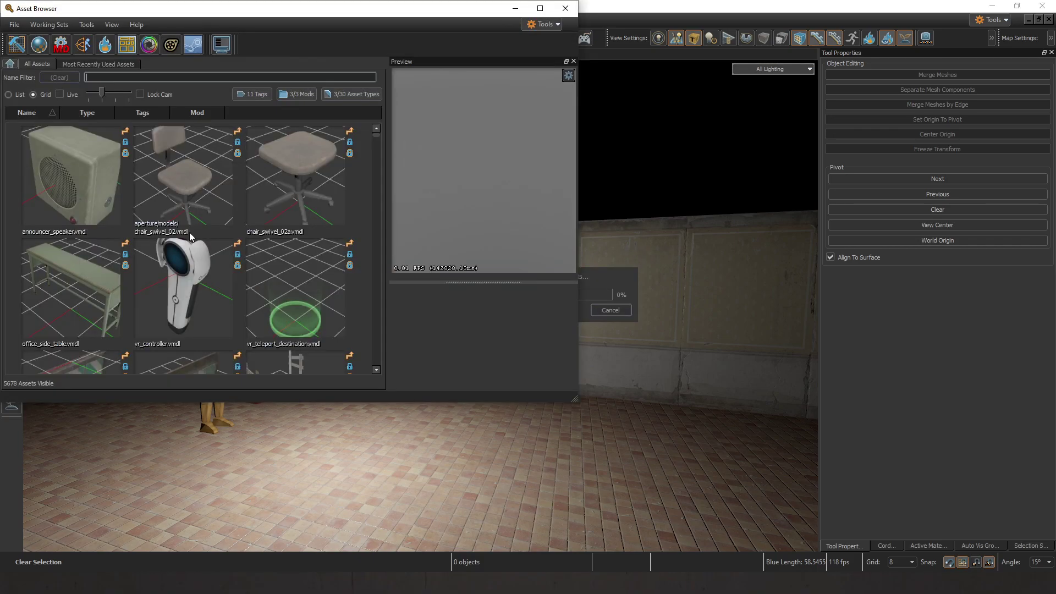
click(653, 146)
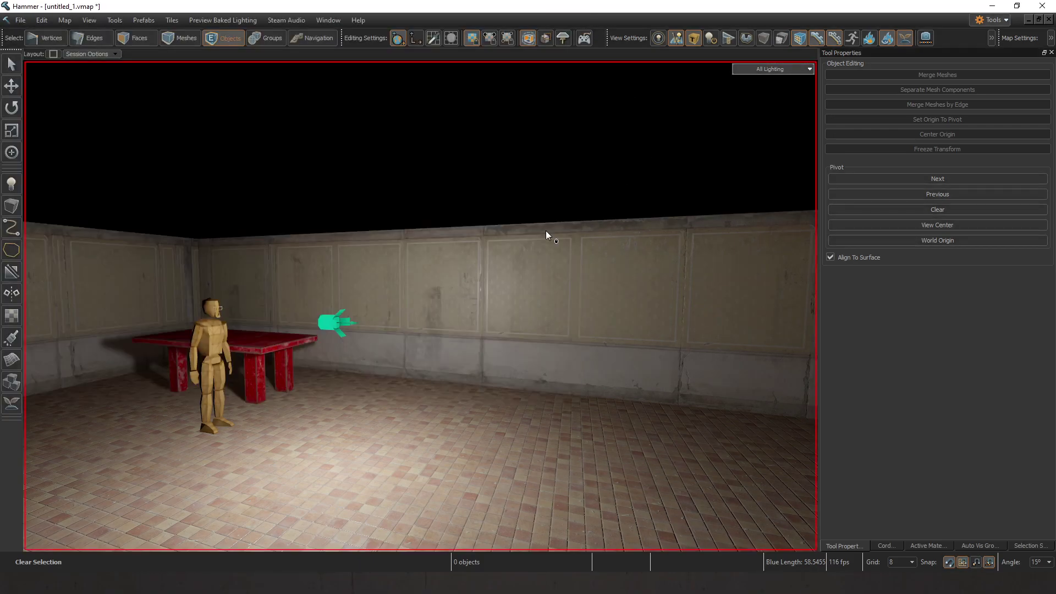
Step: Select the wall mesh around the table corner and examine its extents and lighting
click(428, 270)
mouse_move(428, 271)
right_down()
mouse_move(420, 306)
mouse_move(428, 271)
right_up()
key(2)
click(499, 214)
right_drag(499, 214, 352, 287)
key(w)
click(225, 38)
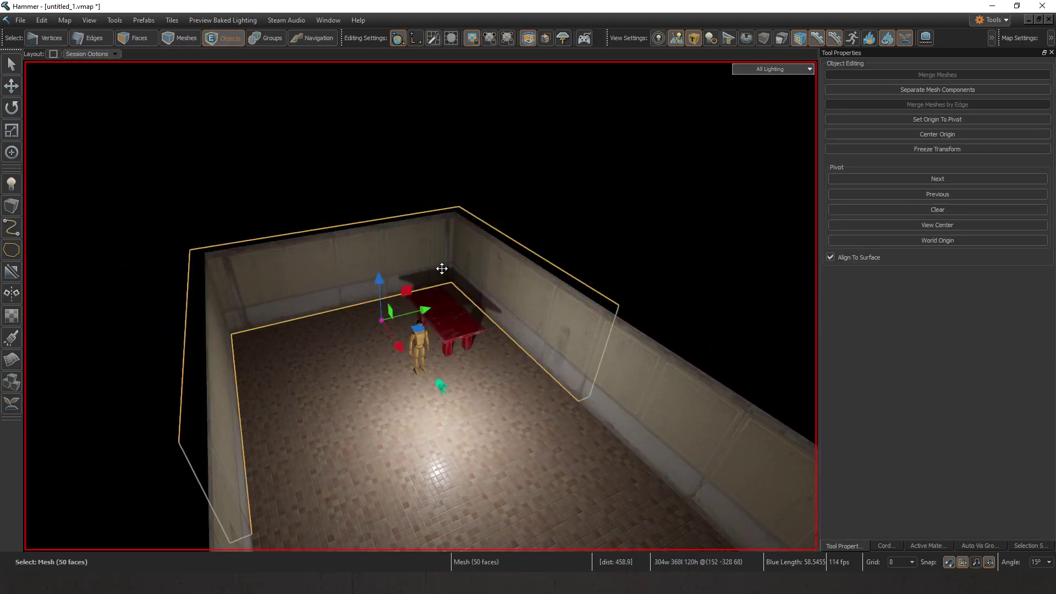
key(w)
key(w)
right_drag(404, 231, 462, 264)
key(s)
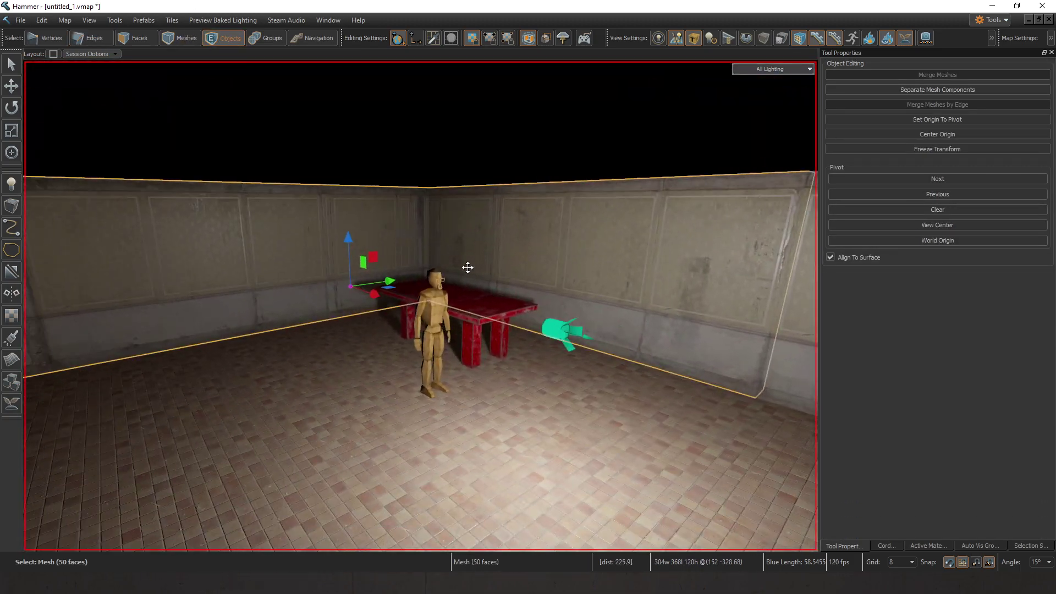
right_drag(424, 294, 400, 293)
key(d)
right_drag(613, 263, 420, 304)
key(w)
Step: Try cutting a diagonal edge from top to bottom across the long wall face beside the table, and undo the cut
key(2)
click(513, 205)
key(c)
scroll(503, 200, up, 1)
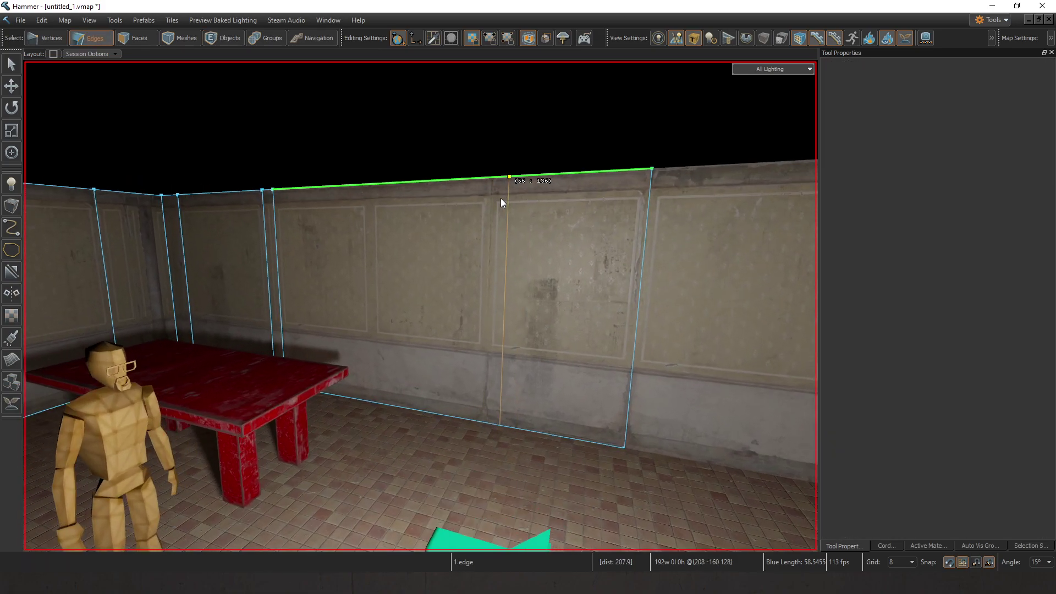
click(489, 177)
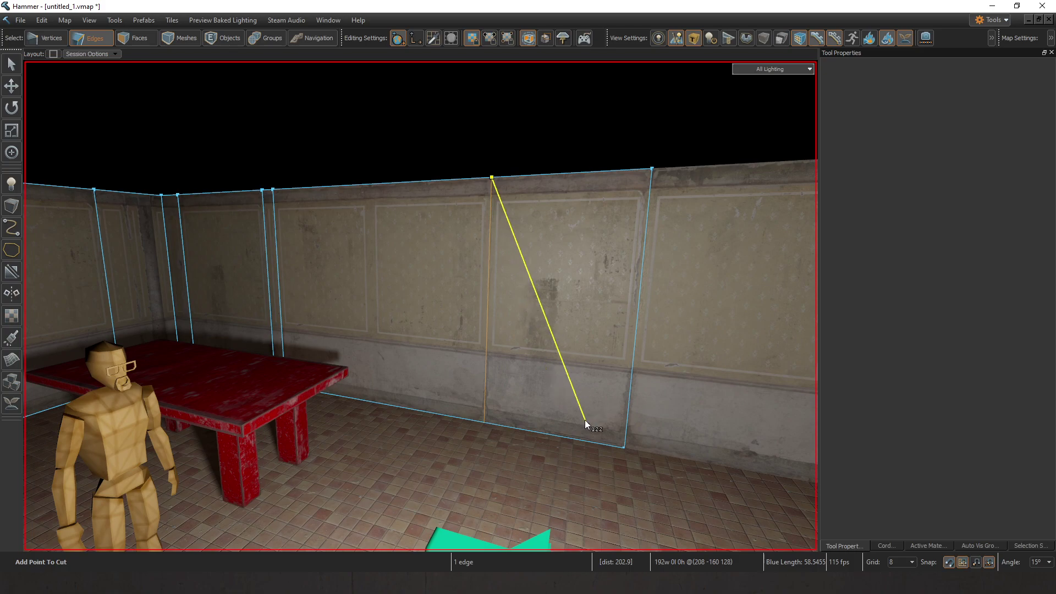
click(584, 440)
key(Return)
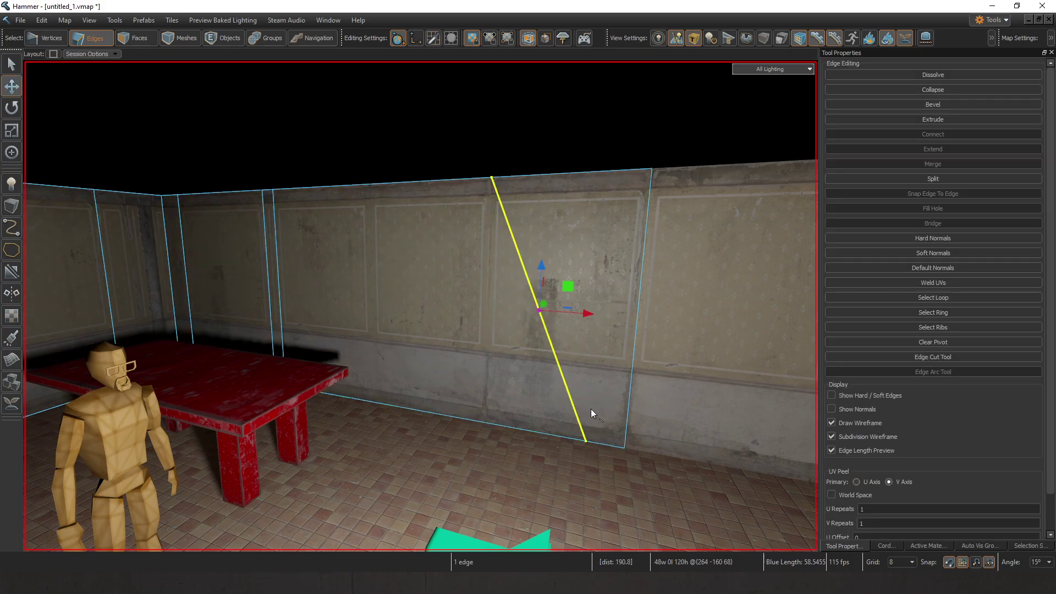
key(ctrl+z)
Step: Cut the diagonal edge across the long wall face again, starting 128 units along its upper edge
key(c)
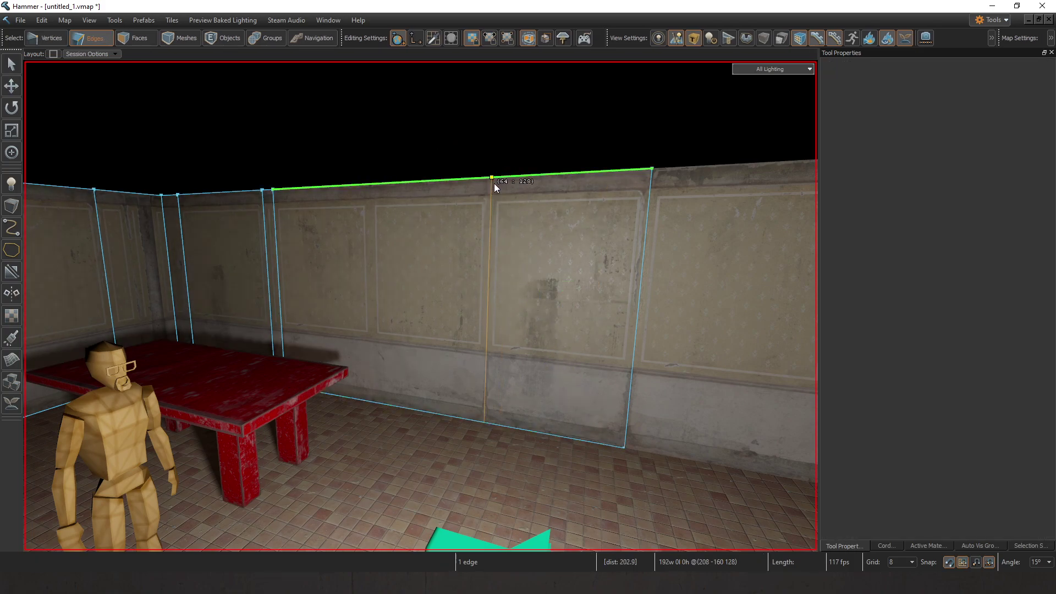
click(492, 180)
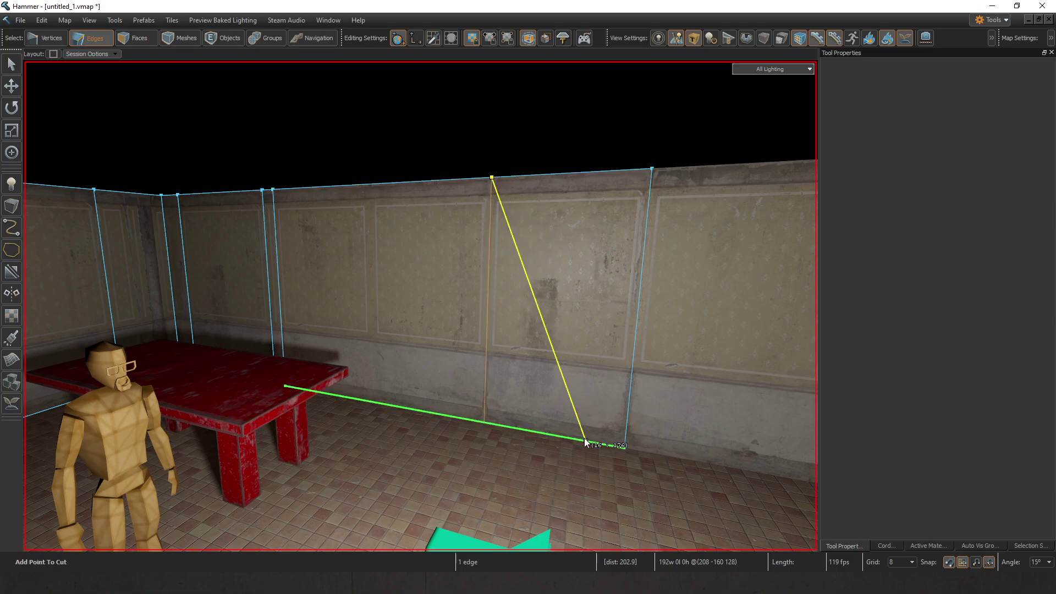
click(587, 427)
key(Return)
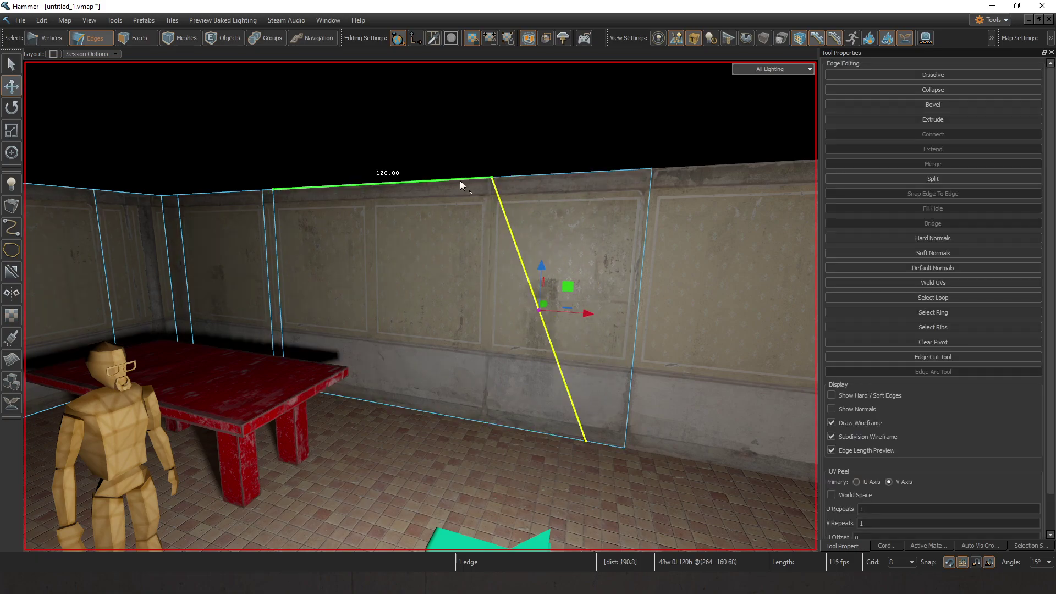
Step: Examine the lighting across the cut wall, the neighbouring wall mesh and the seam between them
click(223, 38)
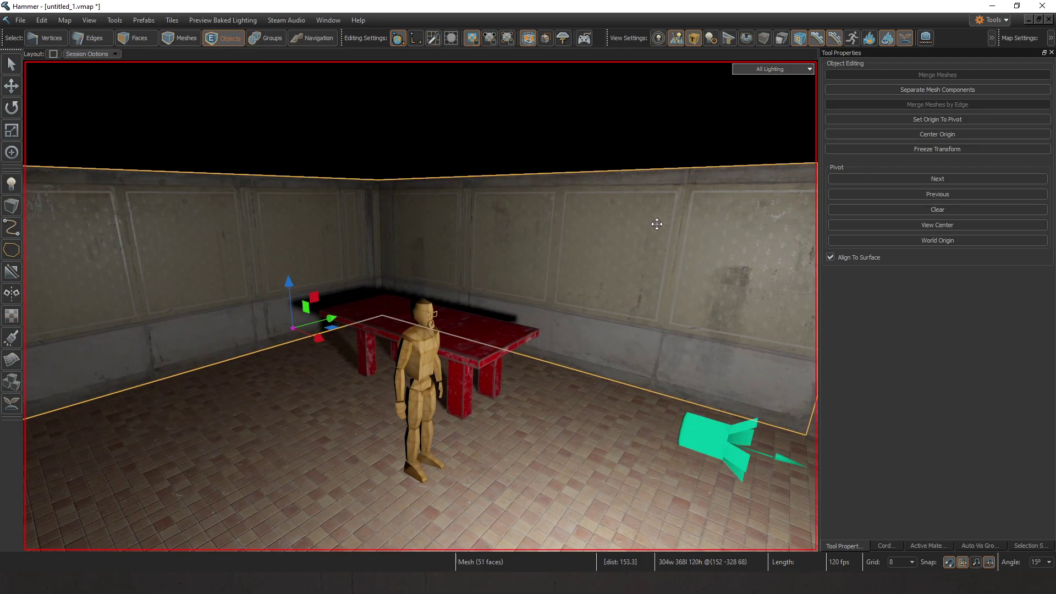
key(z)
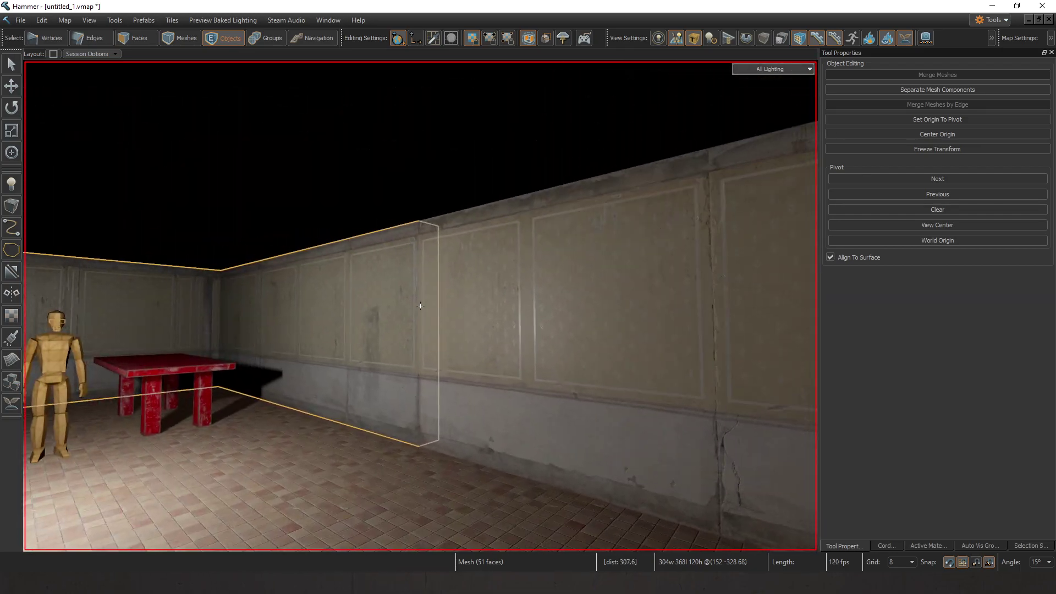
key(z)
click(516, 191)
click(500, 245)
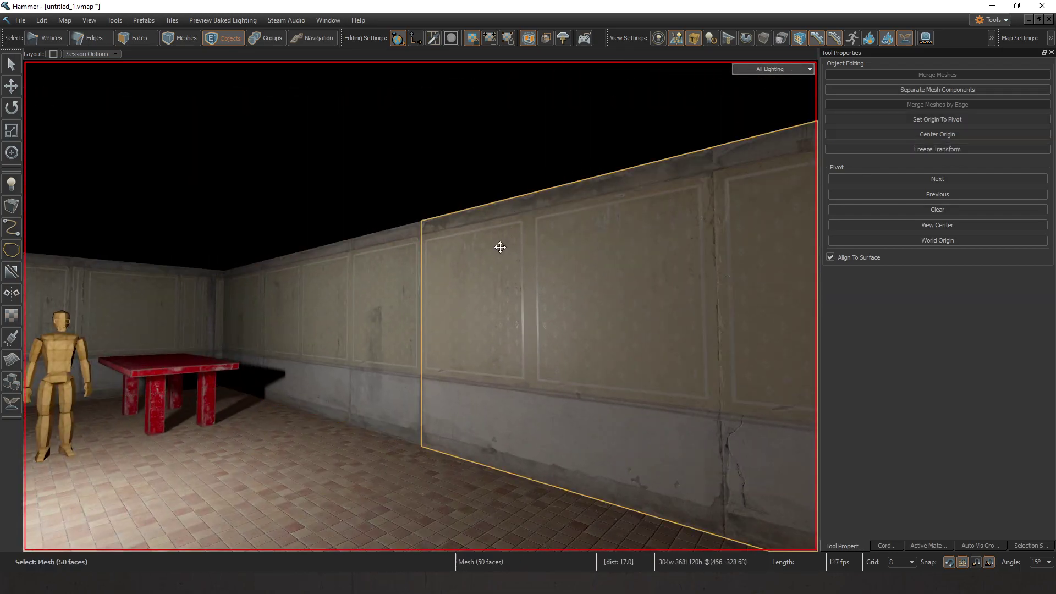
click(556, 141)
key(z)
key(w)
key(z)
click(556, 247)
click(559, 138)
key(z)
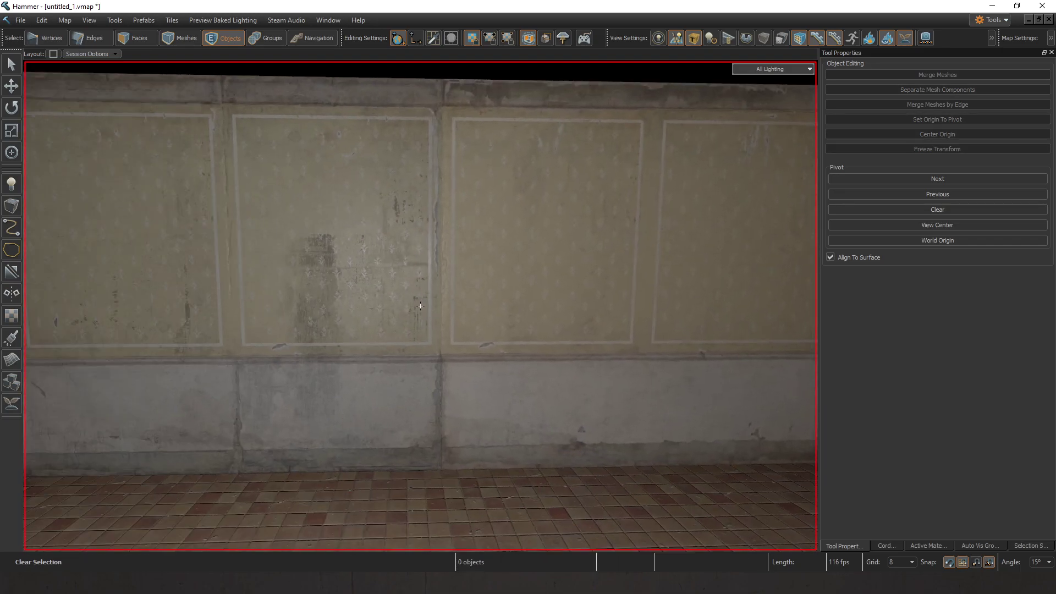
key(s)
key(w)
key(z)
key(z)
key(w)
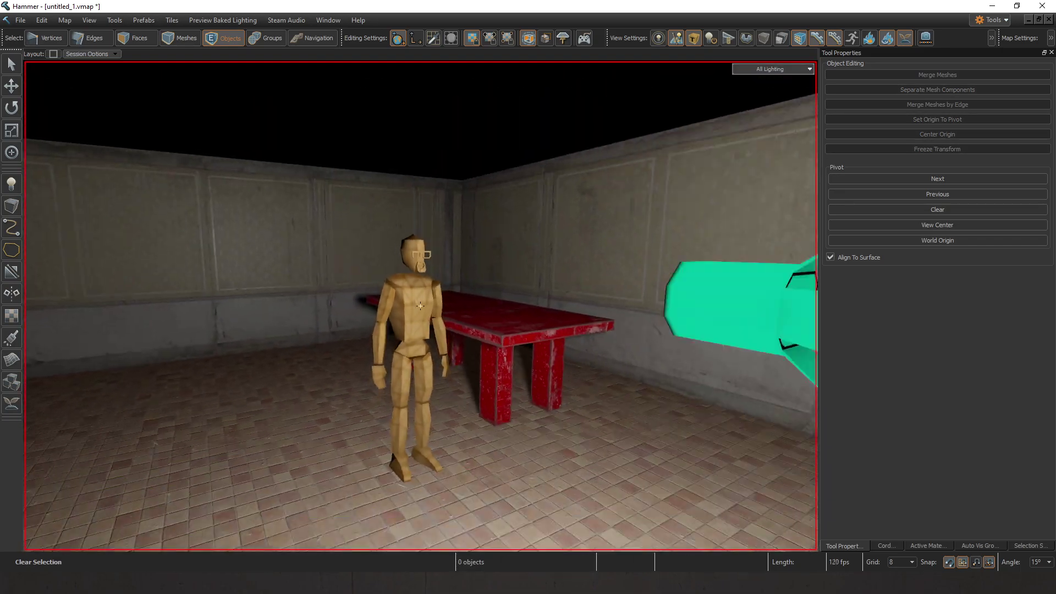
key(s)
key(z)
key(z)
key(w)
key(s)
key(z)
Step: Select the cut wall mesh, clear the selection, and examine the light and shadows around the table corner
click(478, 206)
key(z)
key(d)
key(w)
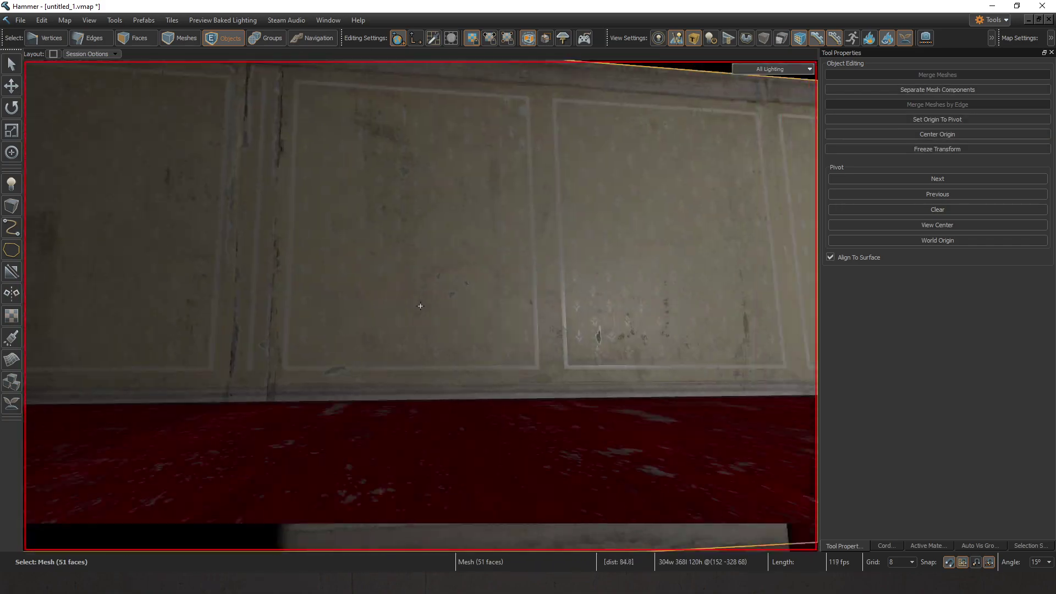
key(s)
key(z)
key(z)
key(w)
key(s)
key(z)
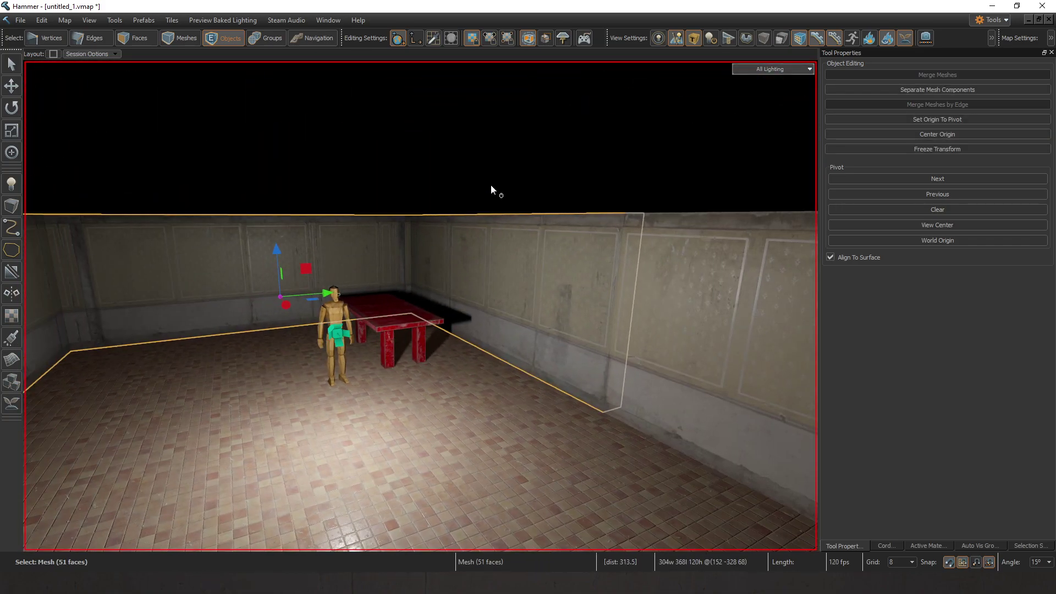
key(w)
key(z)
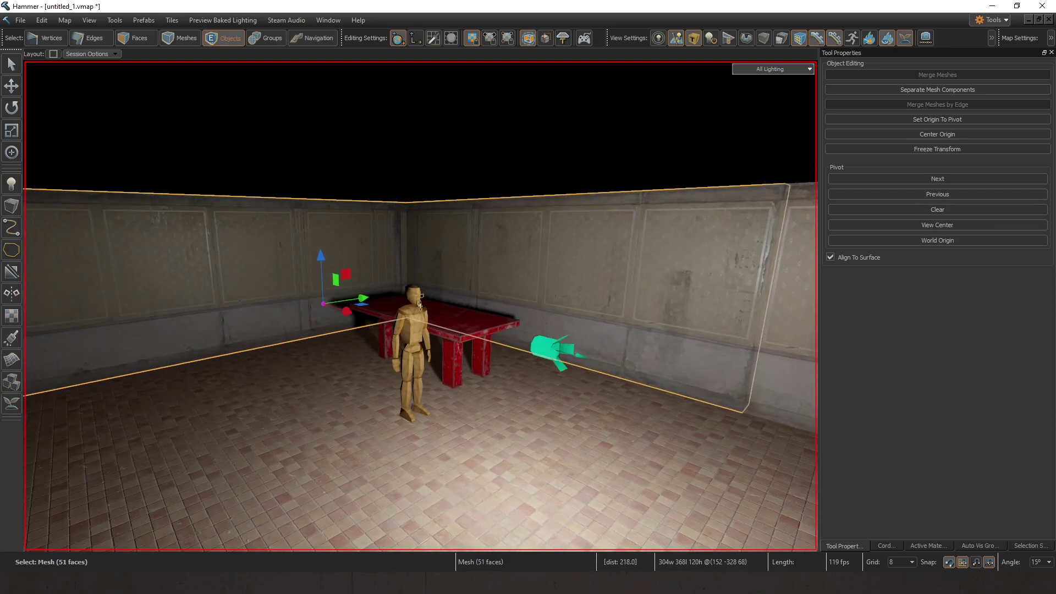
key(w)
key(z)
click(441, 192)
key(z)
key(w)
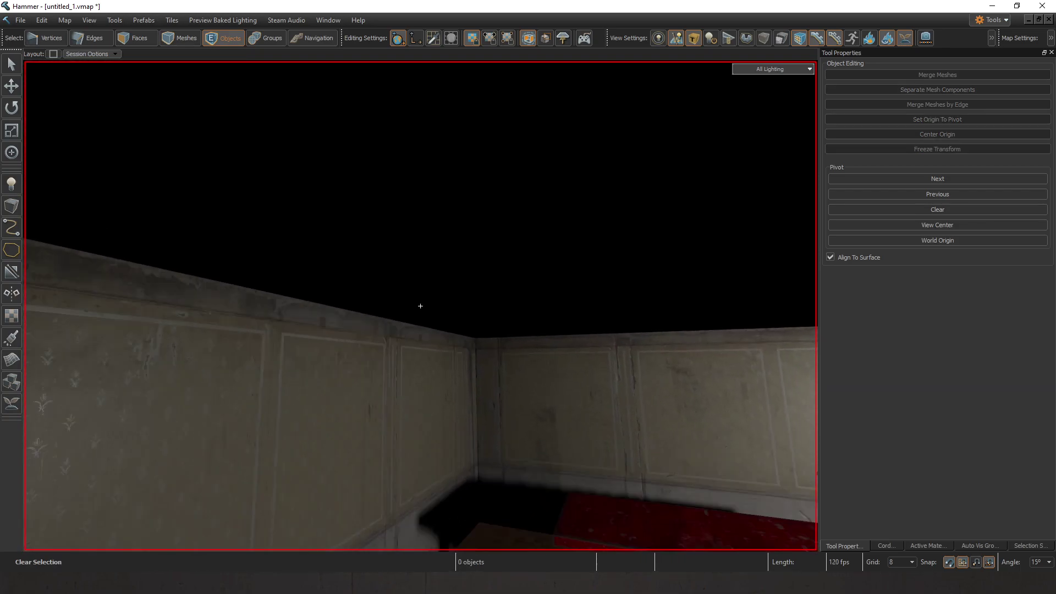
key(w)
key(s)
key(w)
key(s)
key(z)
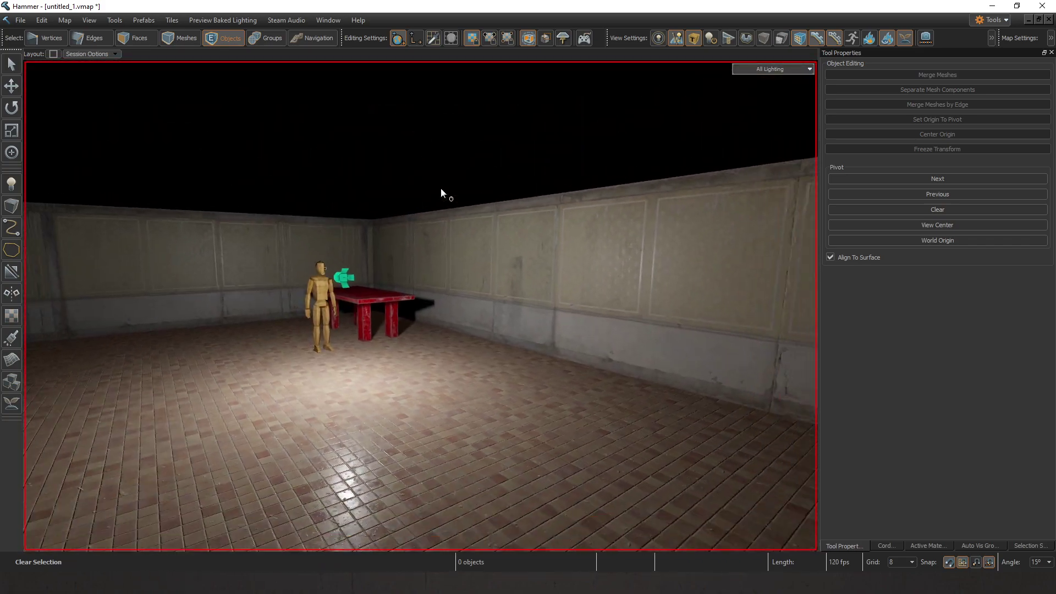
key(a)
key(d)
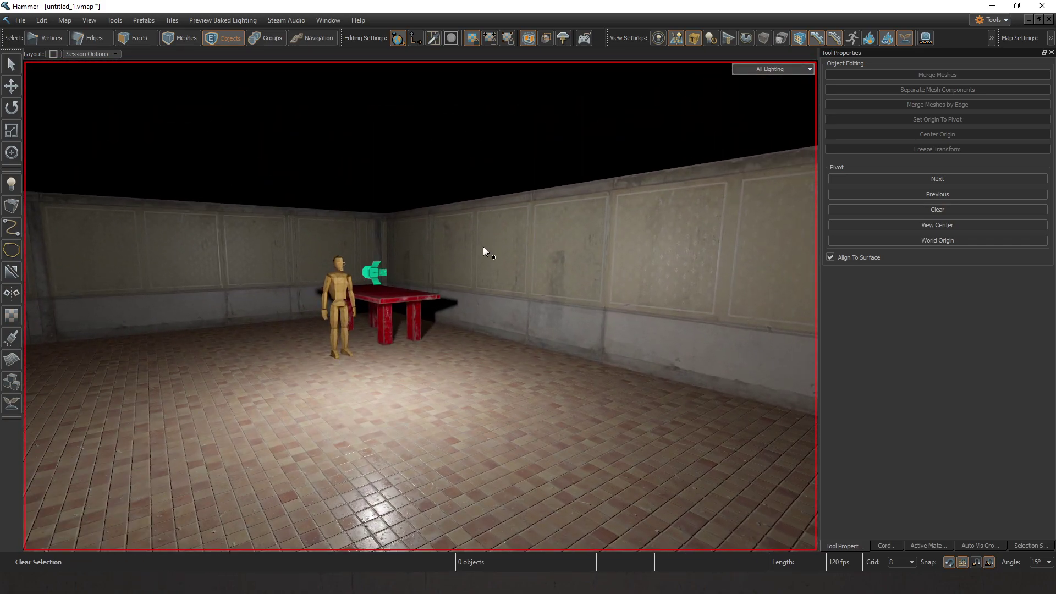
Step: Dissolve the diagonal edge cut into the long wall face
key(w)
key(z)
key(z)
key(1)
key(2)
click(388, 237)
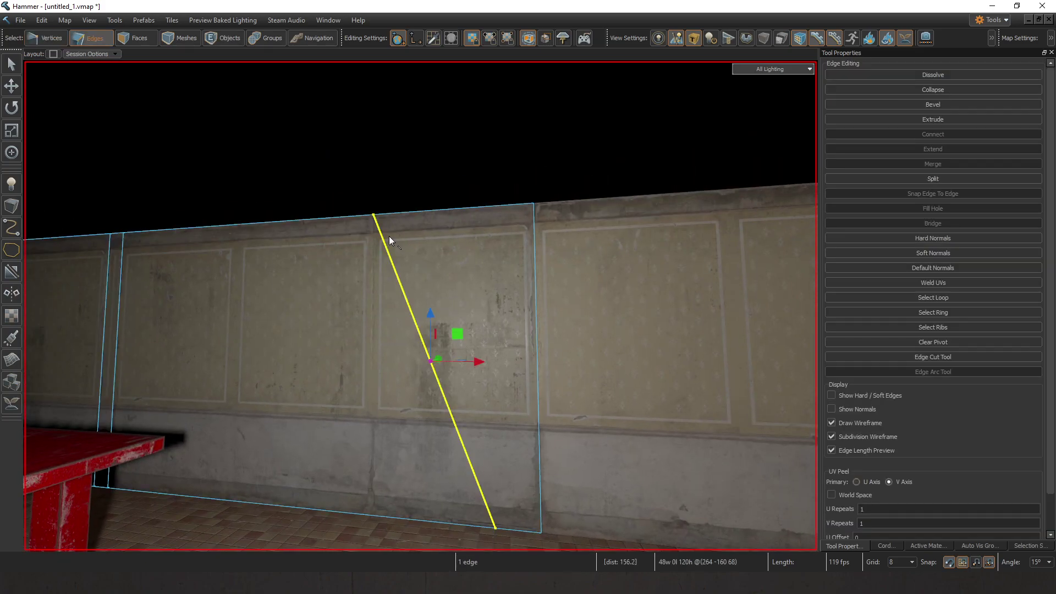
click(386, 244)
key(BackSpace)
key(z)
key(s)
key(z)
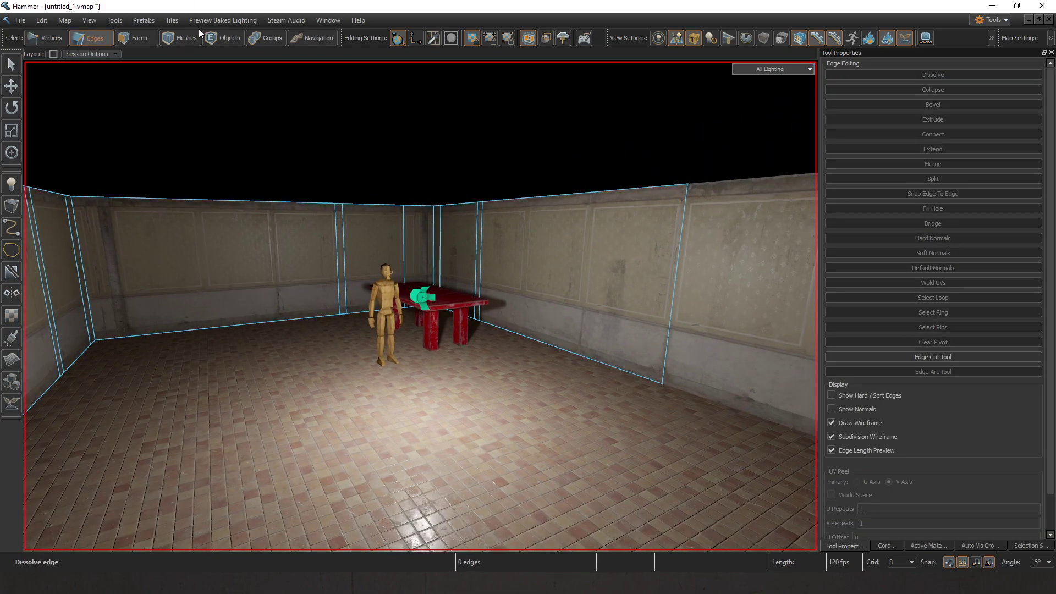
Step: Return to object selection and examine how the point light illuminates the floor, walls and table
click(217, 37)
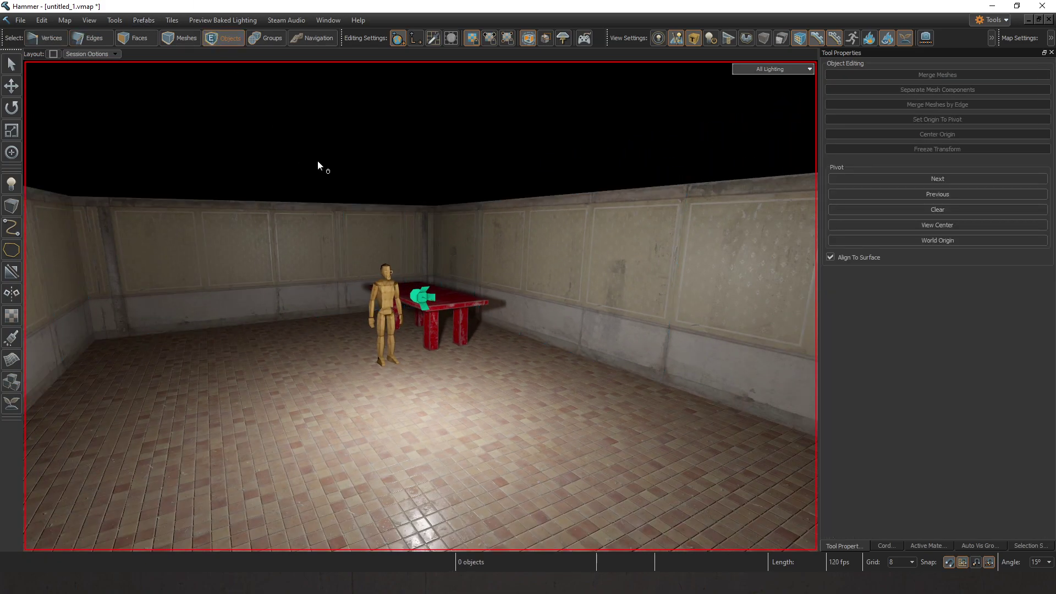
key(z)
key(s)
key(w)
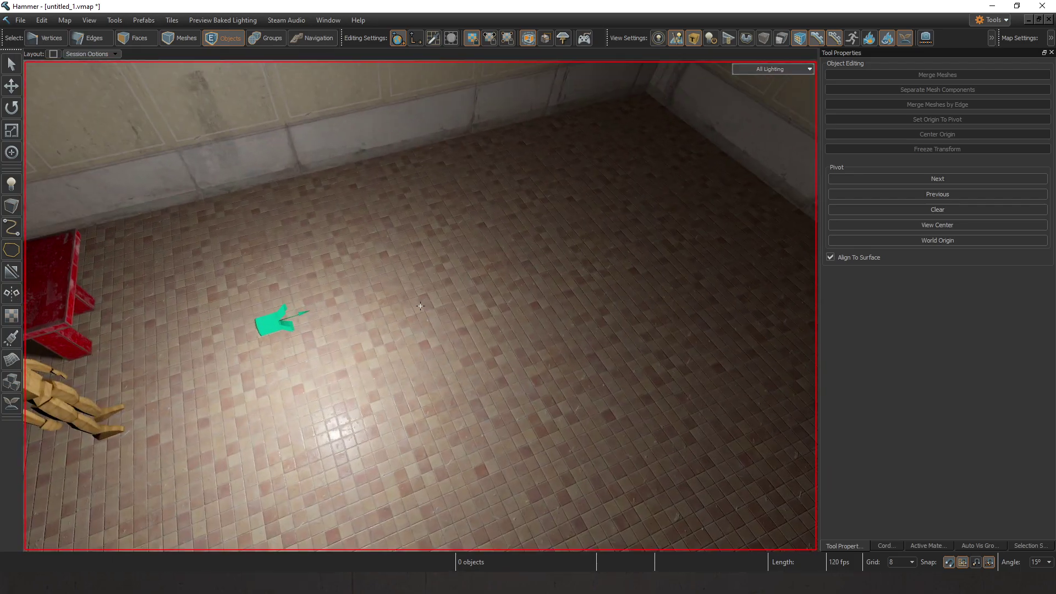
key(s)
key(w)
key(z)
key(d)
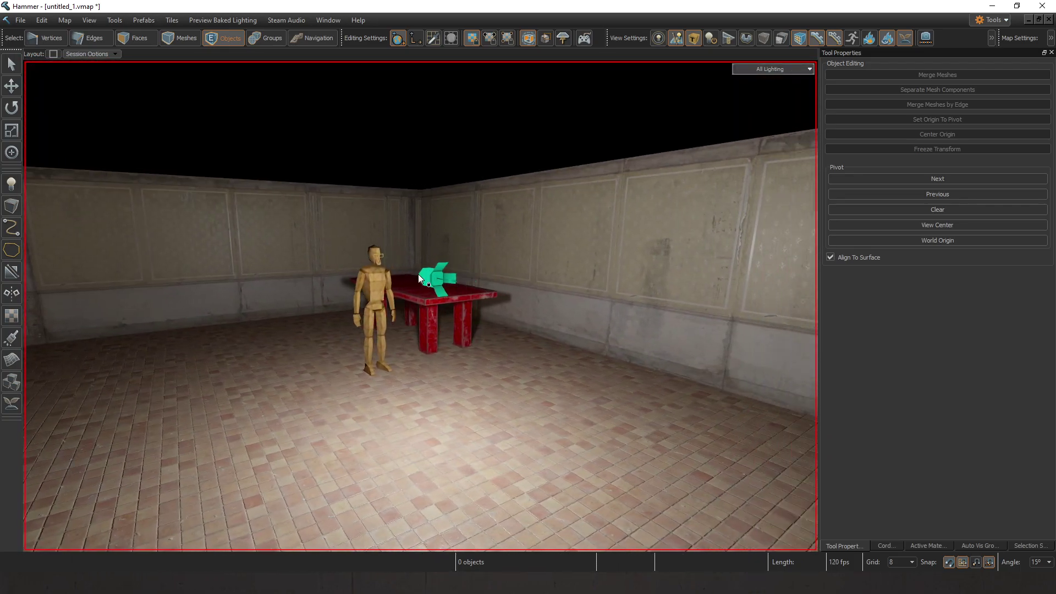
key(z)
key(s)
key(z)
Step: Clone the point light repeatedly along the long wall to form a row of five lights
scroll(408, 277, up, 1)
click(438, 282)
scroll(472, 282, down, 1)
scroll(472, 283, up, 1)
mouse_move(480, 280)
mouse_down()
mouse_move(358, 276)
mouse_move(485, 282)
mouse_up()
key(d)
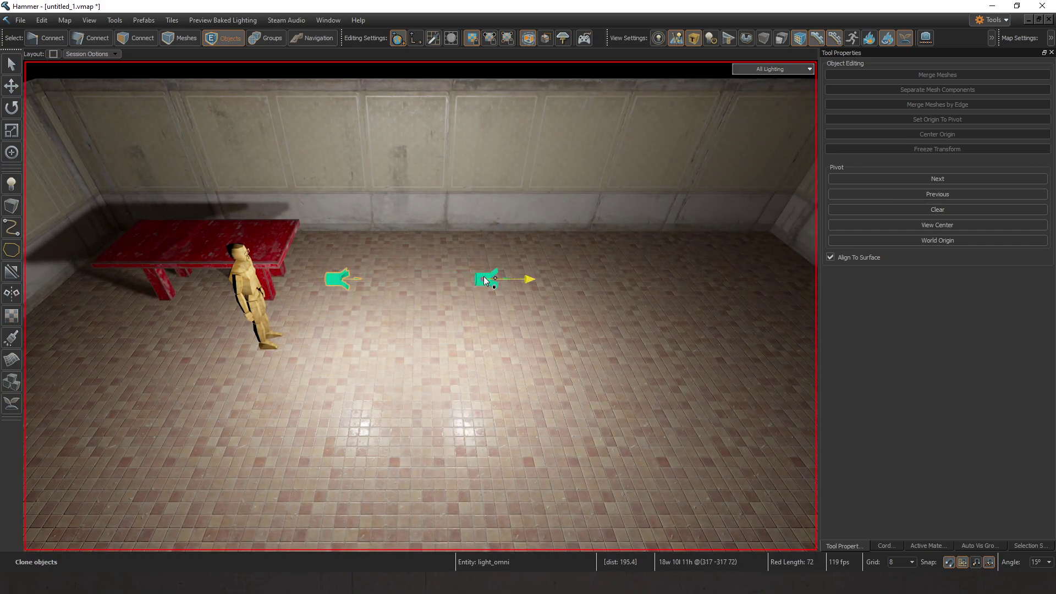
key(d)
mouse_move(416, 279)
shift+mouse_down()
mouse_move(570, 279)
mouse_move(339, 280)
mouse_move(460, 281)
shift+mouse_up()
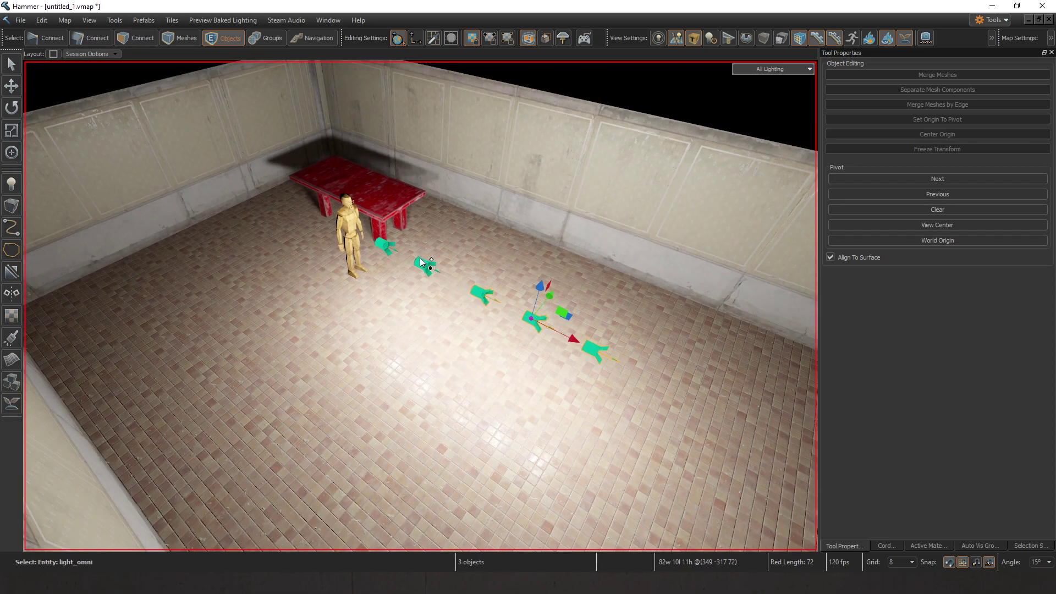
Step: Clone the row of five lights twice across the room to form three rows, and clear the selection
mouse_move(552, 303)
shift+mouse_down()
mouse_move(372, 424)
mouse_move(338, 476)
shift+mouse_up()
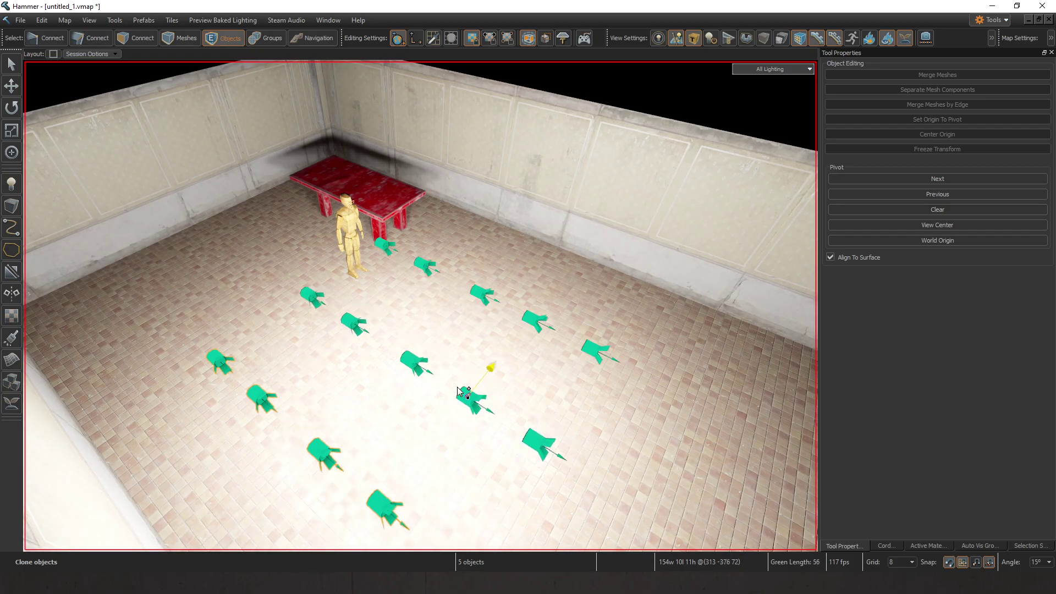
scroll(504, 282, down, 5)
key(Escape)
scroll(504, 278, up, 8)
mouse_move(504, 277)
right_down()
mouse_move(503, 308)
mouse_move(499, 269)
right_up()
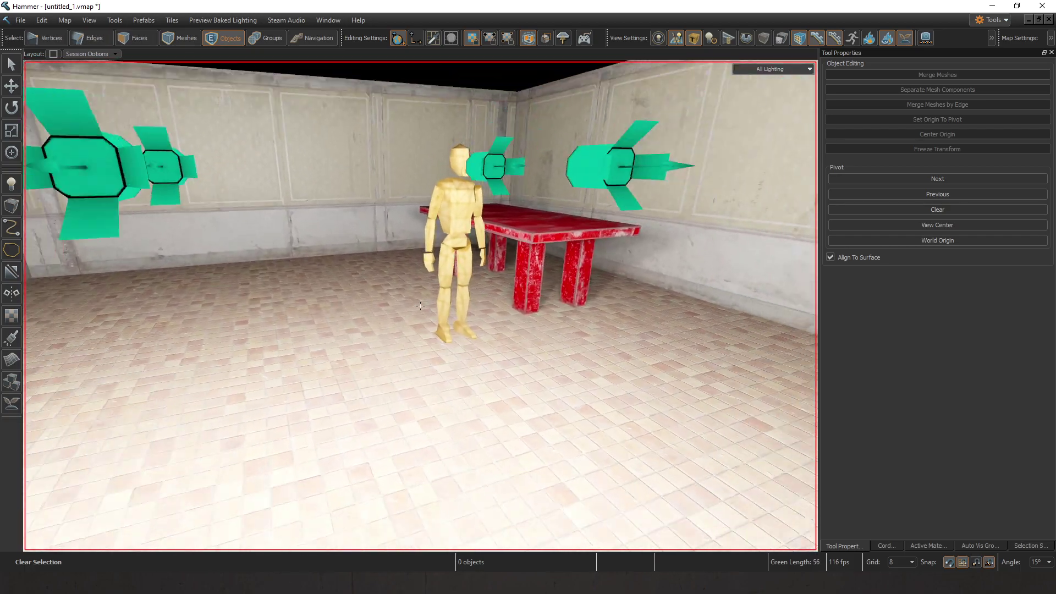
scroll(499, 270, down, 6)
scroll(499, 270, up, 3)
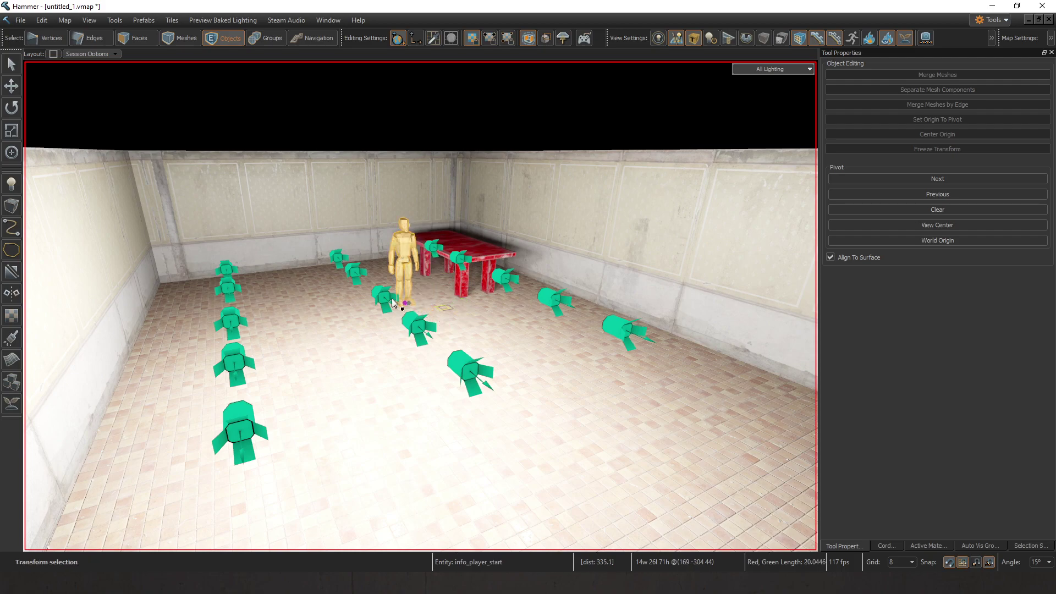
Step: Move the player start along the floor away from the table, and show the Baked Lighting Complexity visualization
mouse_move(323, 317)
mouse_down()
mouse_move(380, 421)
mouse_move(374, 482)
mouse_move(327, 337)
mouse_up()
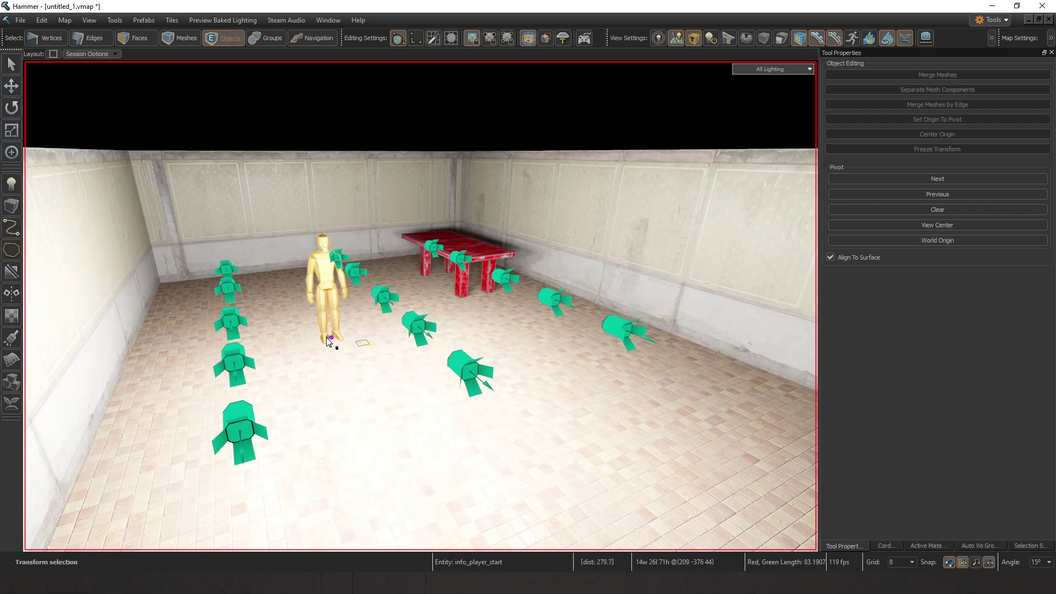
middle_drag(401, 89, 788, 77)
click(777, 69)
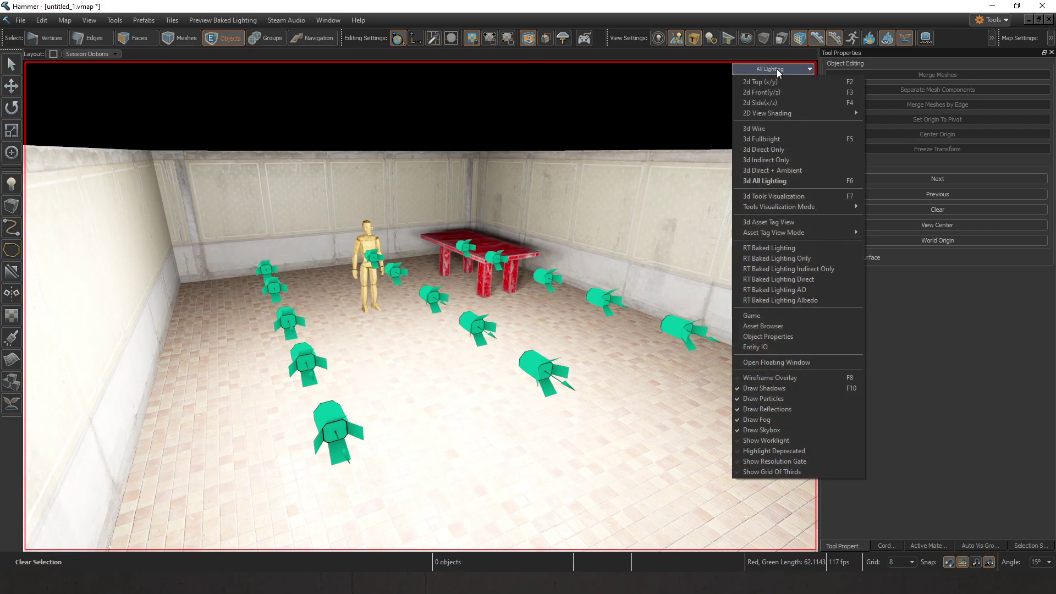
mouse_move(809, 208)
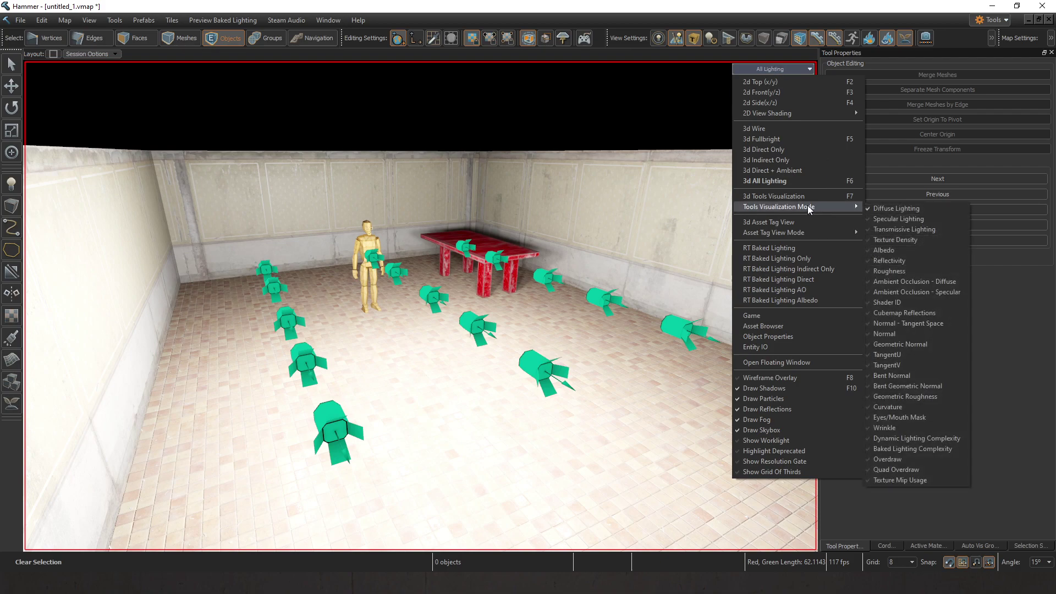
click(916, 450)
right_drag(686, 134, 615, 197)
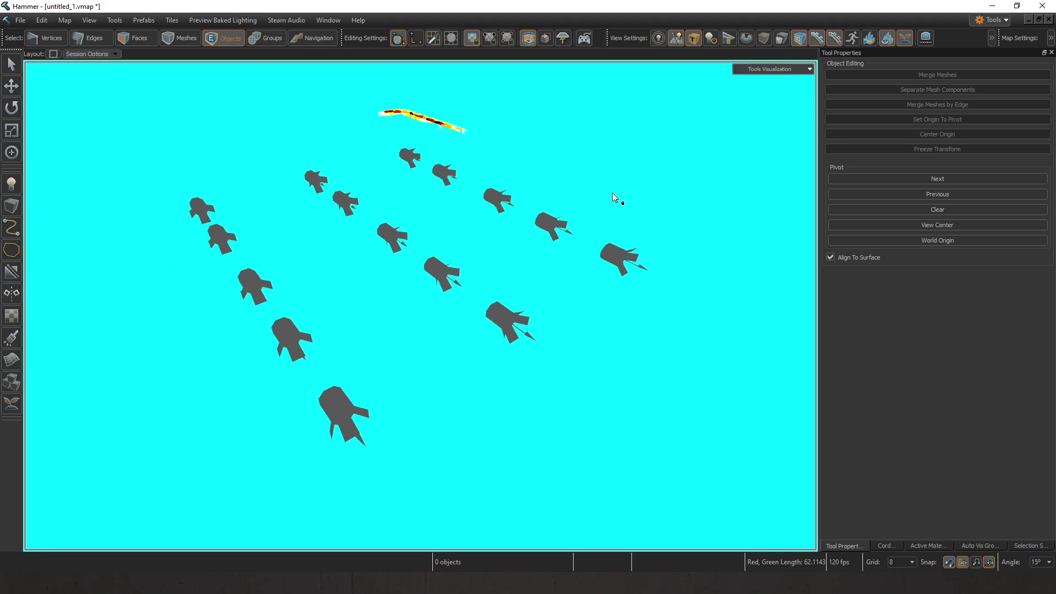
Step: Delete the cloned point lights one by one, keeping only the one in the far corner beside the long wall
click(341, 403)
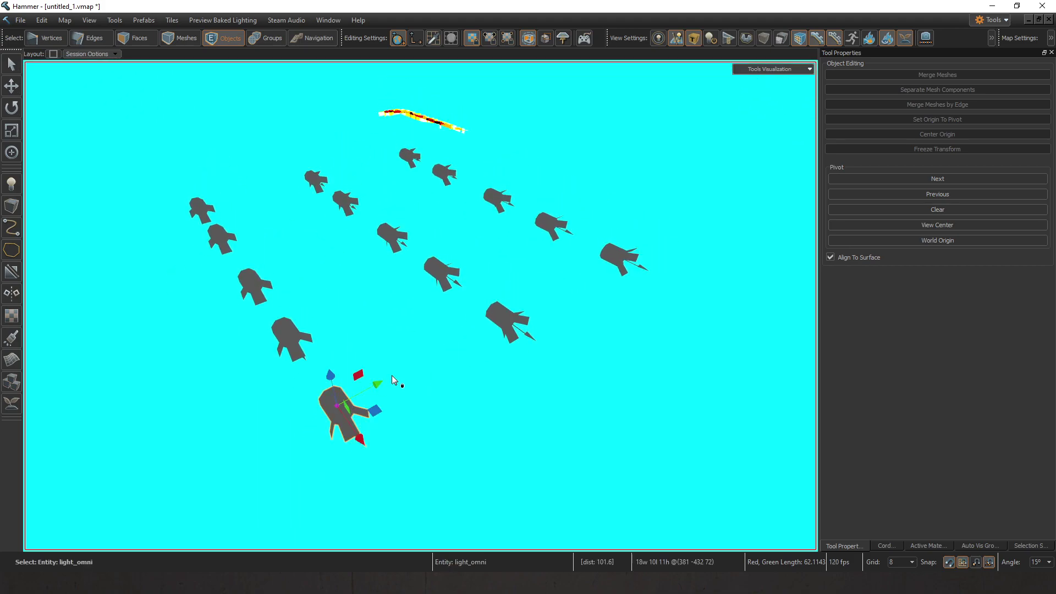
key(Delete)
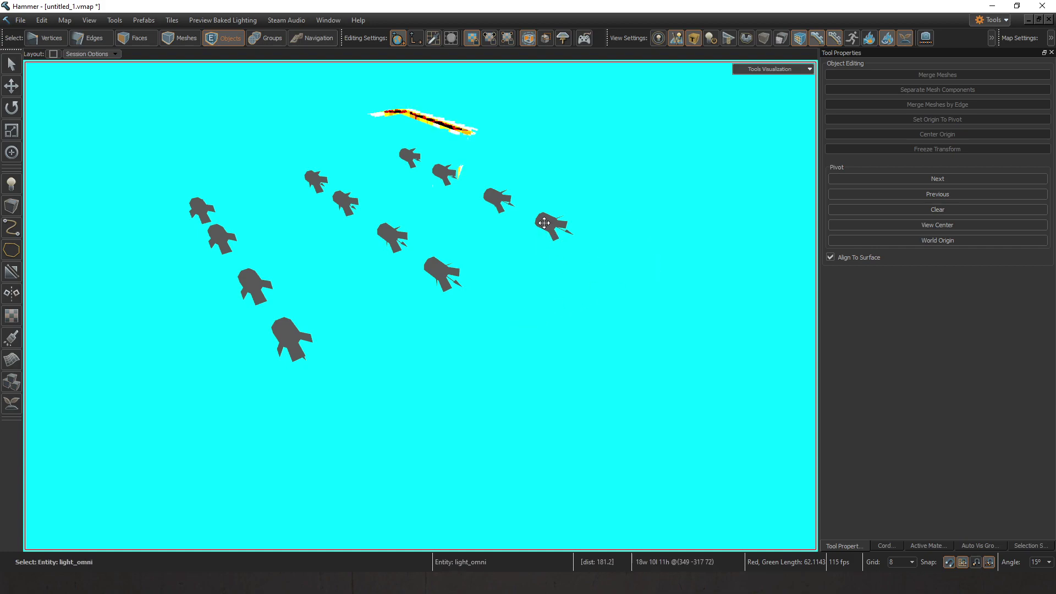
key(Delete)
click(286, 328)
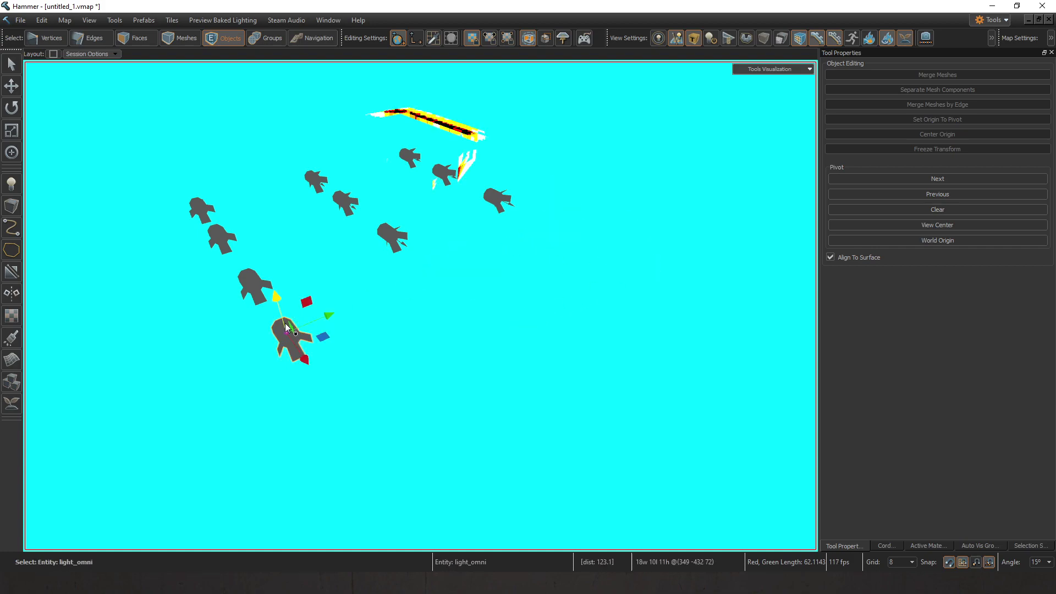
key(Delete)
click(253, 285)
key(Delete)
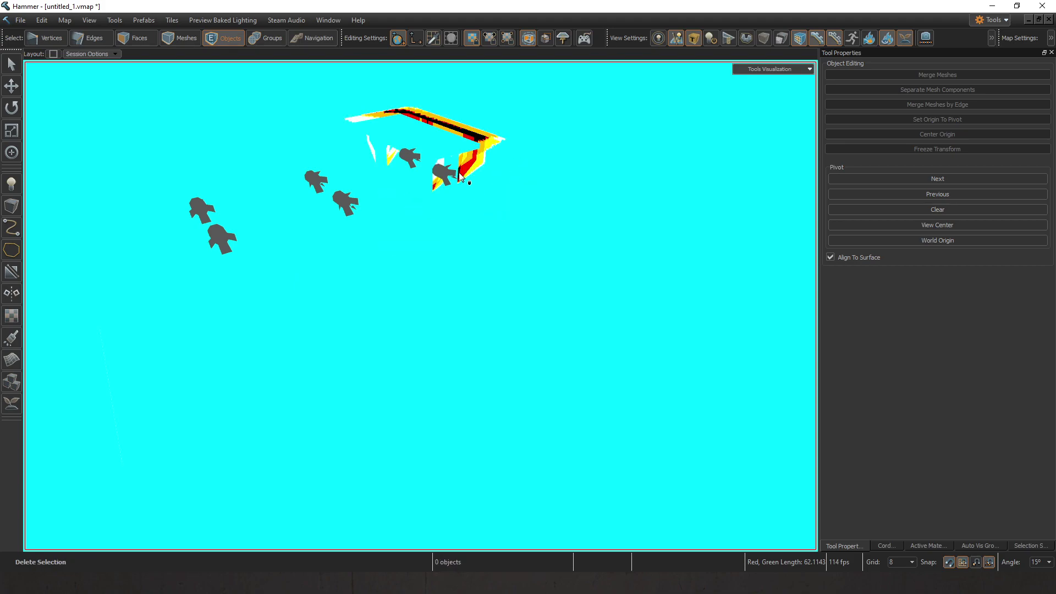
key(Delete)
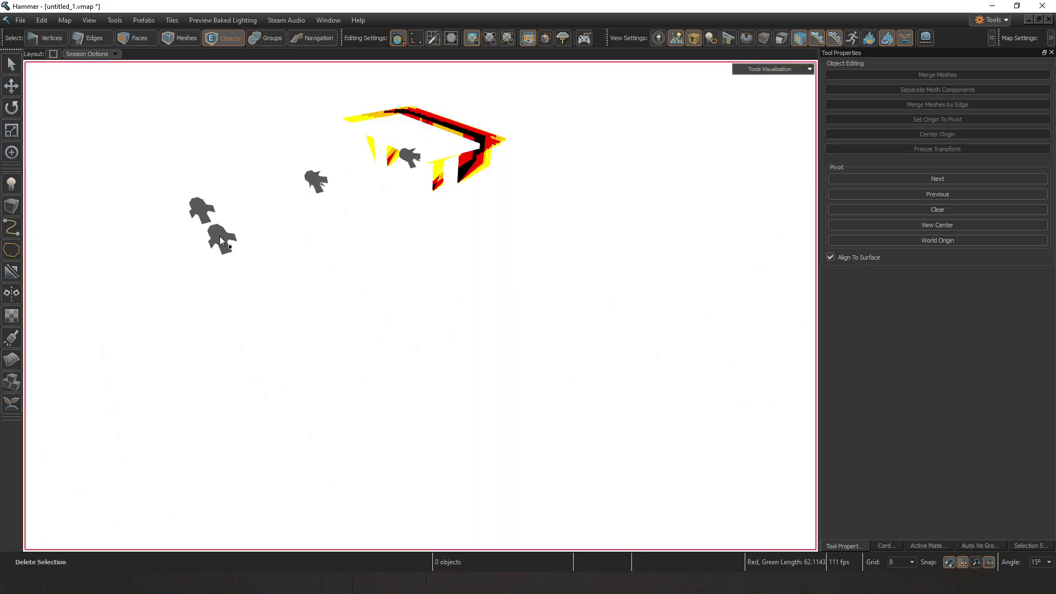
key(Delete)
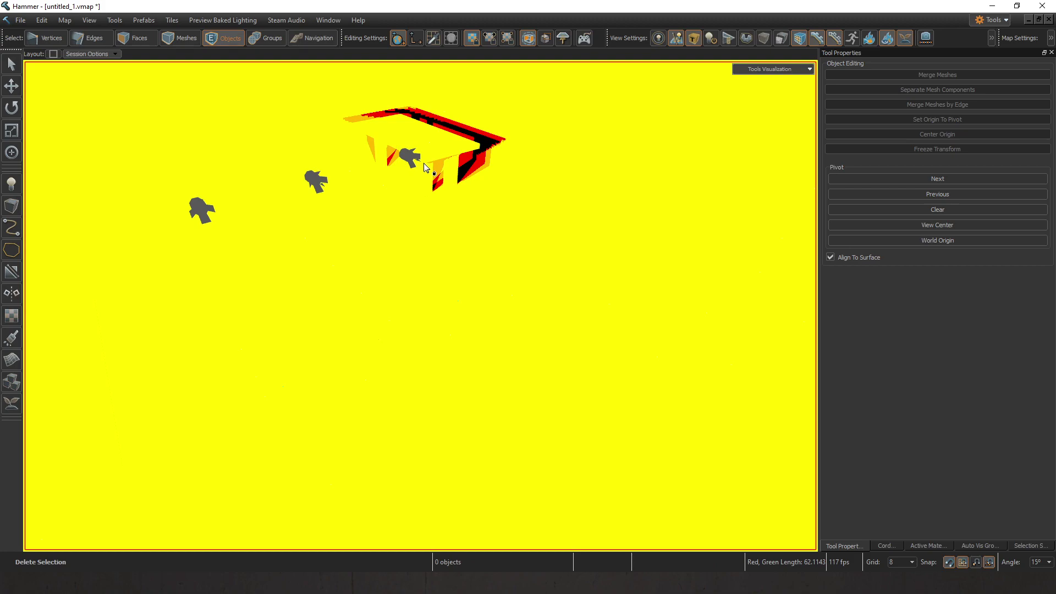
key(Delete)
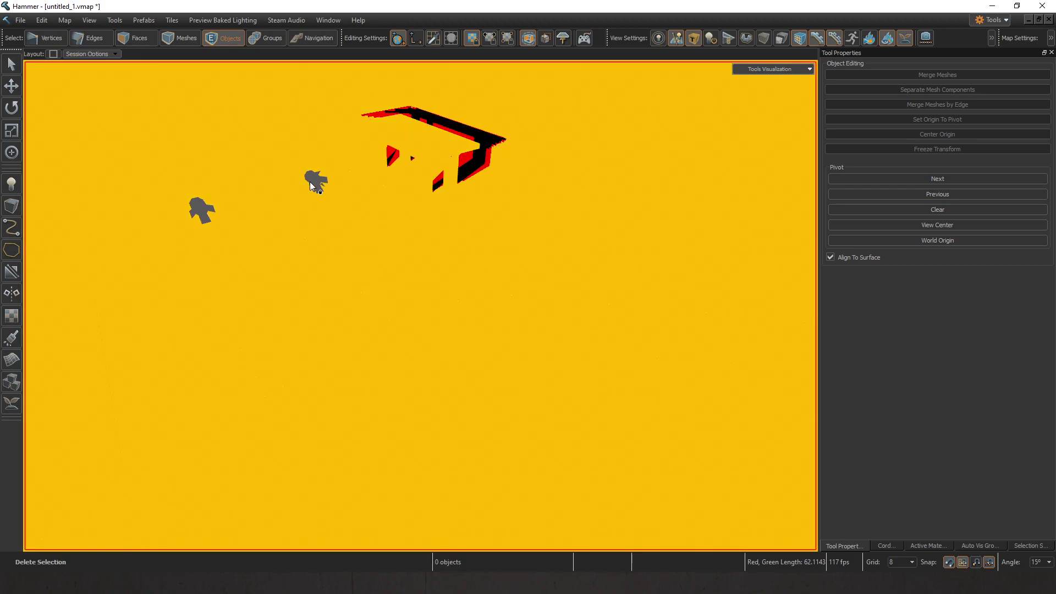
key(Delete)
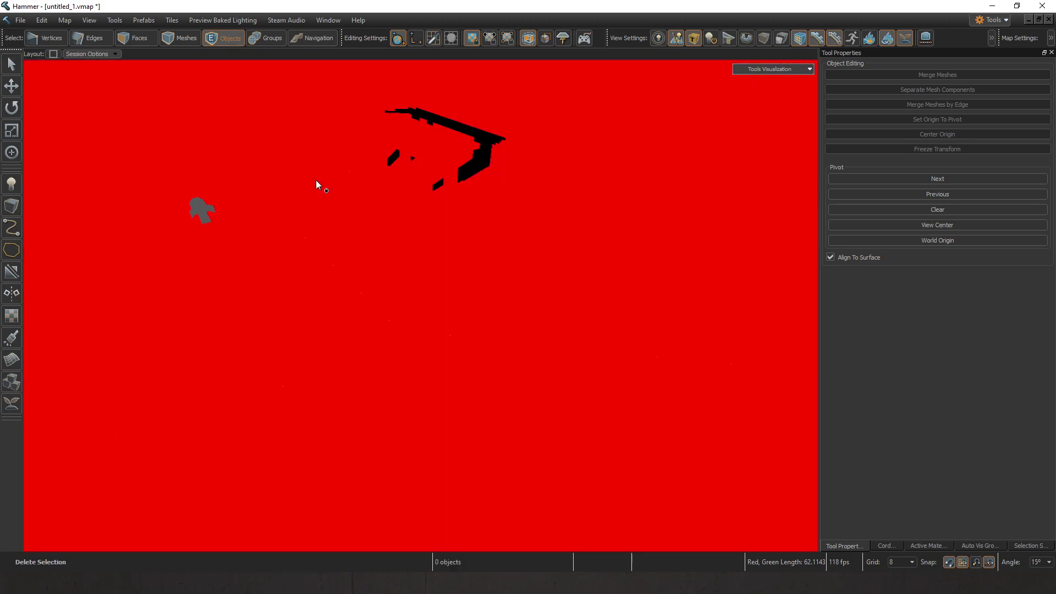
Step: Try deleting the last remaining point light, and undo that deletion
click(204, 209)
key(Delete)
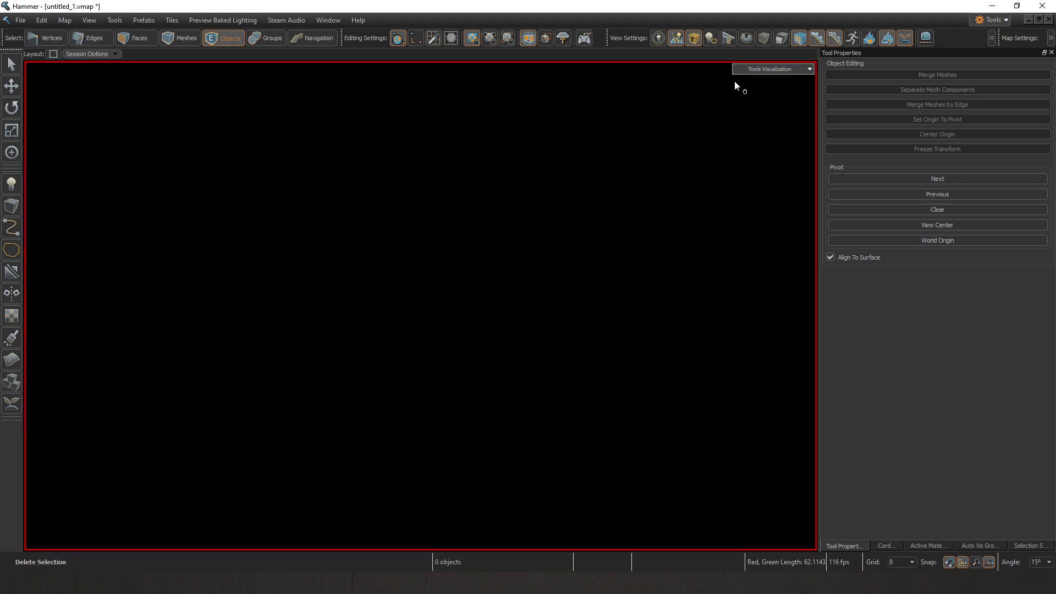
key(ctrl+z)
Step: Set the room view to 3d Fullbright and switch to the a1_intro_world map
click(780, 69)
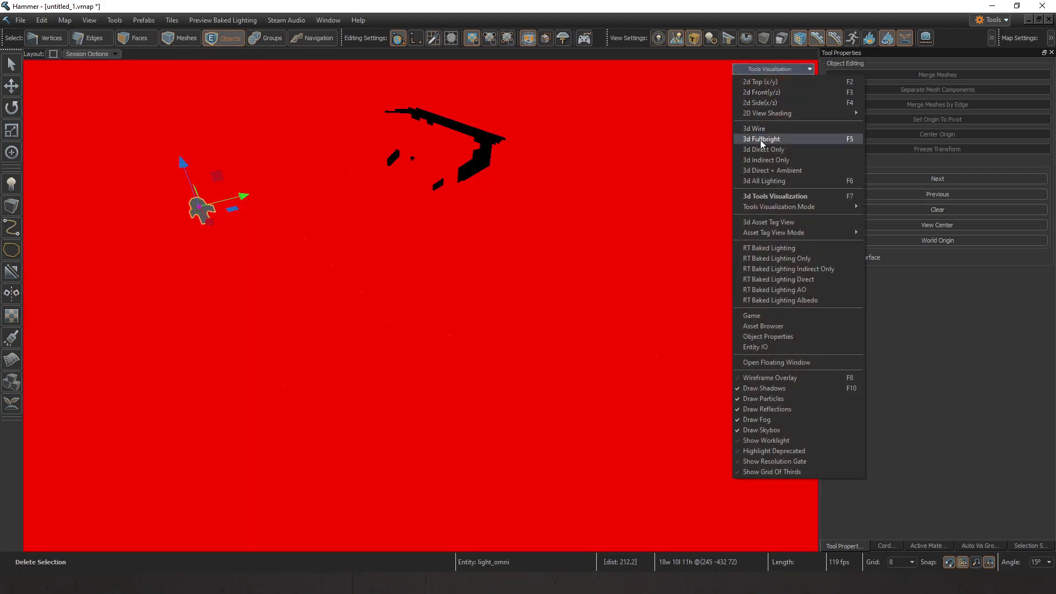
click(760, 140)
click(1032, 19)
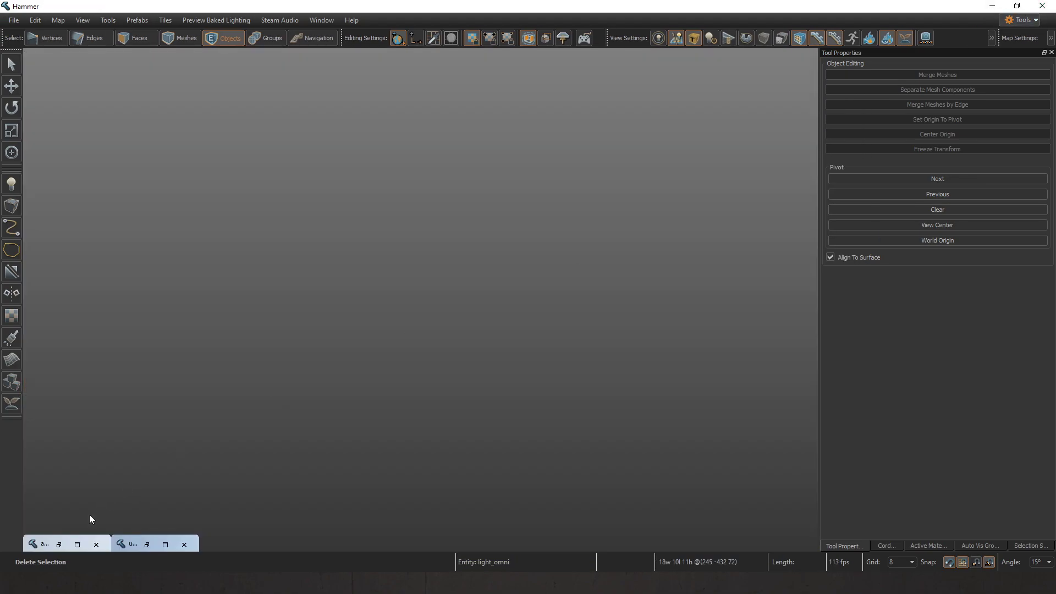
click(81, 546)
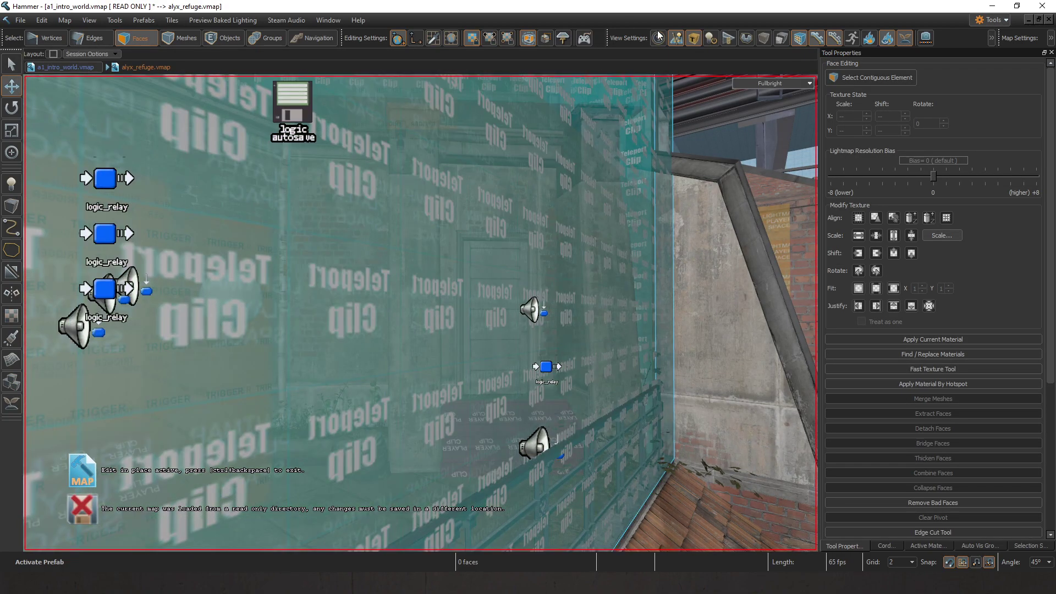
Step: Hide the entity icons and tool-textured geometry, and leave the alyx_refuge prefab for object selection in the parent map
click(676, 39)
click(694, 38)
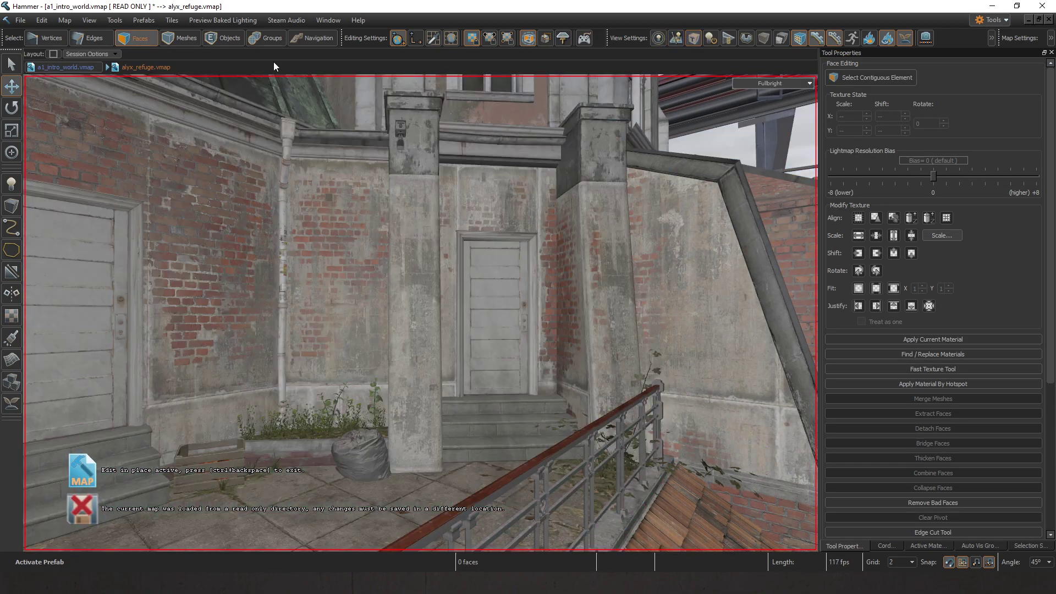
click(100, 66)
click(241, 39)
Step: Show a1_intro_world in Baked Lighting Complexity mode and fly over the city to examine how many lights overlap
click(785, 67)
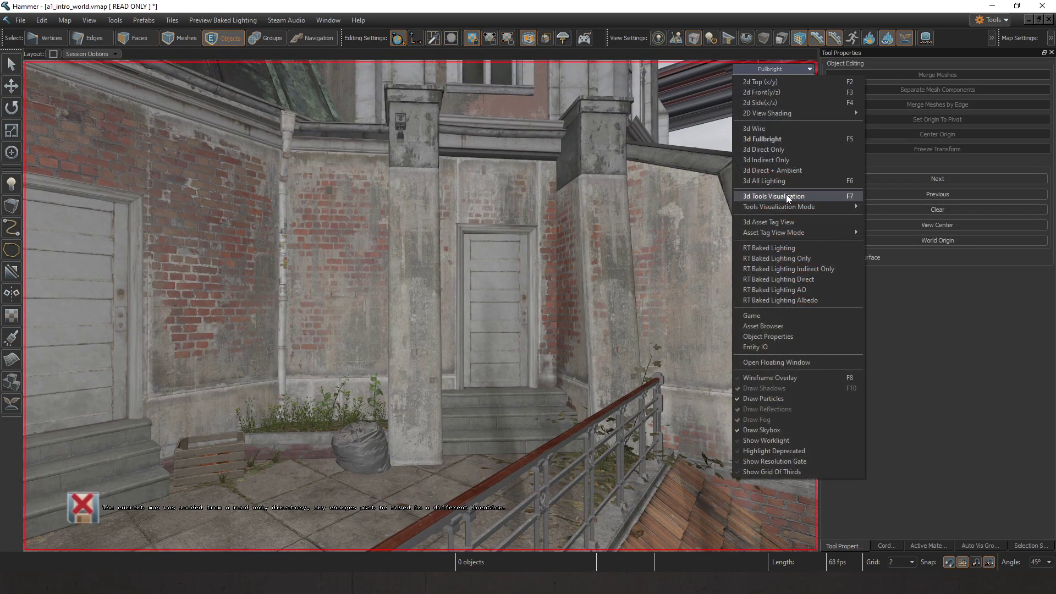
mouse_move(814, 207)
click(921, 448)
right_drag(649, 226, 501, 314)
key(s)
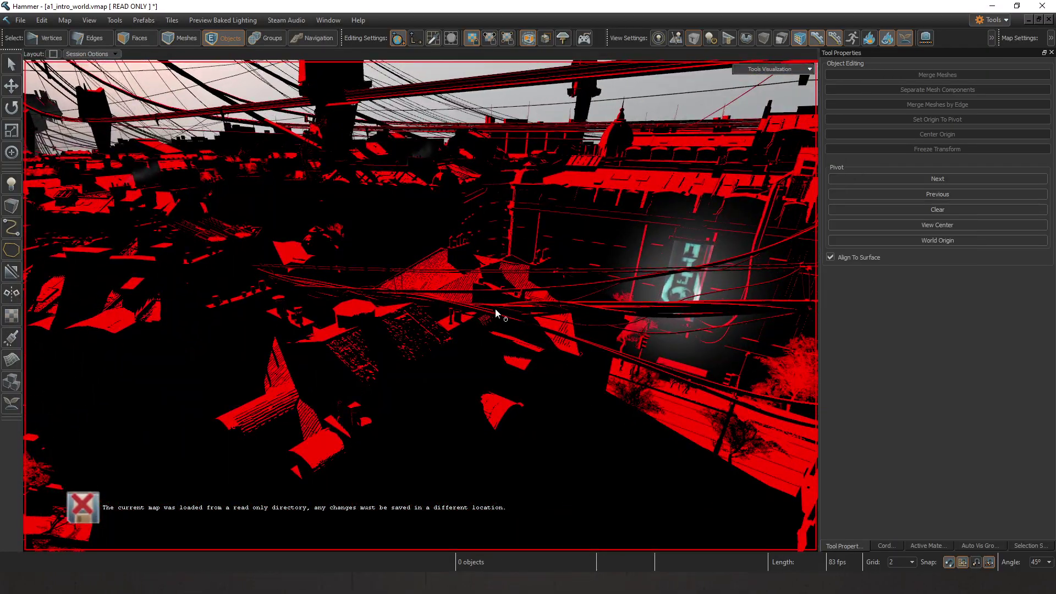
key(w)
right_drag(417, 385, 467, 289)
key(w)
key(w)
right_drag(511, 255, 462, 299)
Step: Return to the untitled_1 map and show its room with 3d All Lighting
click(1029, 20)
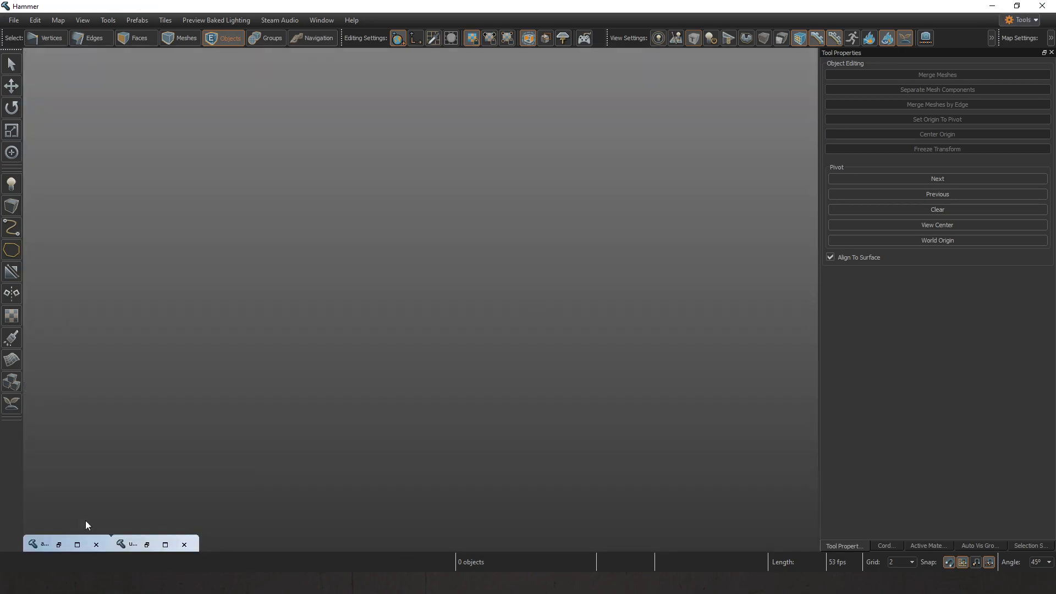
click(76, 545)
click(1029, 20)
click(165, 545)
right_drag(341, 385, 420, 306)
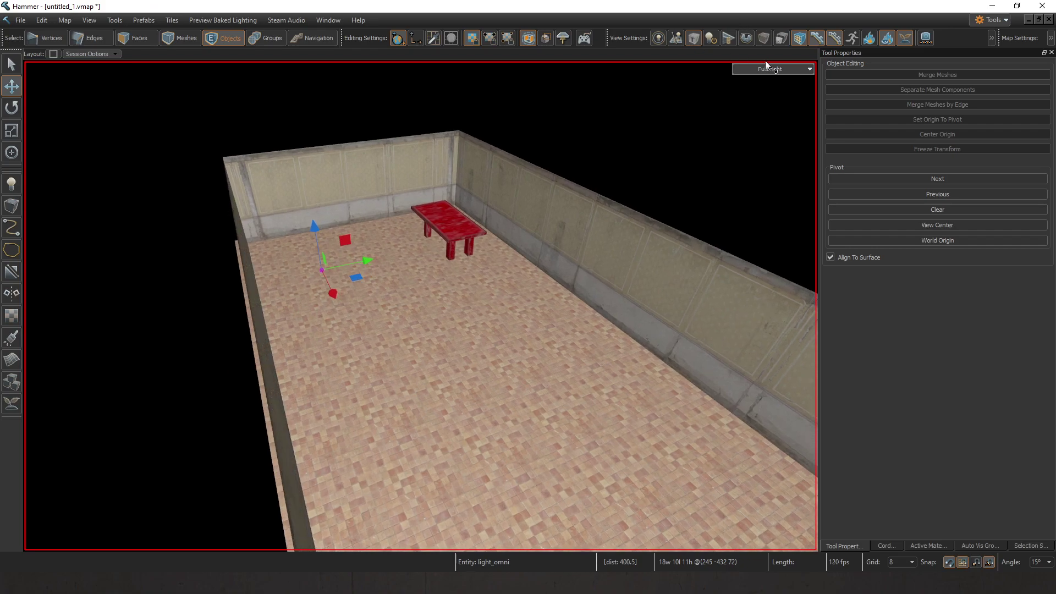
click(770, 69)
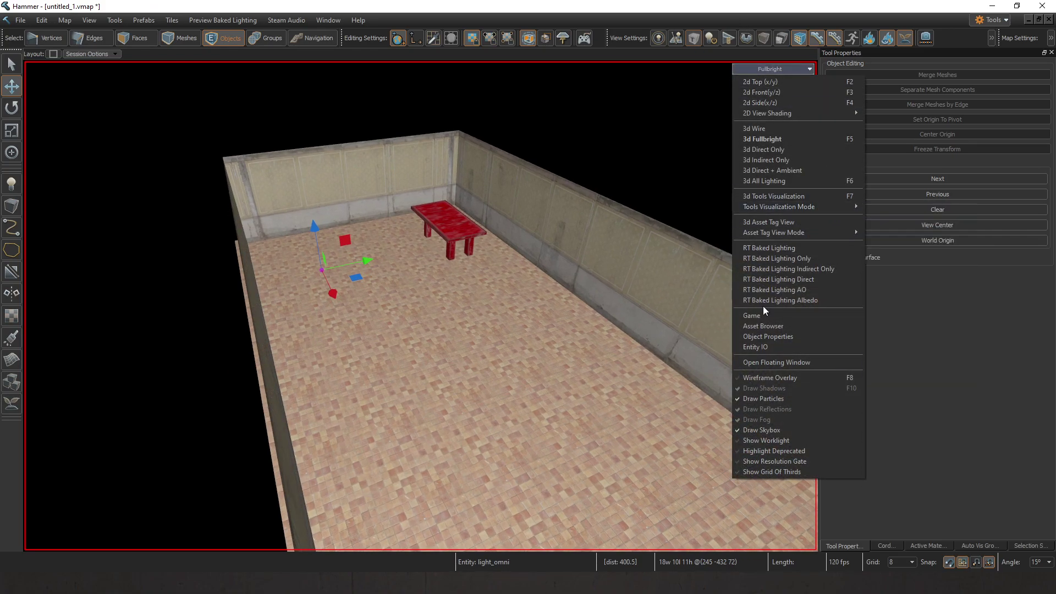
click(664, 2)
click(763, 69)
click(781, 182)
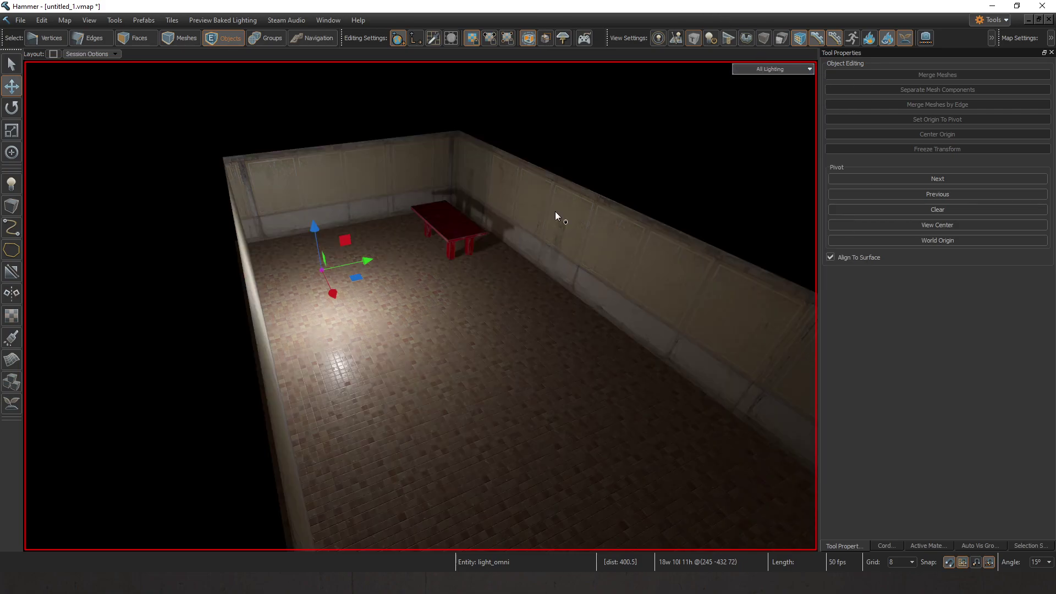
Step: Keep Baked Lighting Complexity as the tools visualization mode, show the entity models again and clear the selection
click(770, 68)
mouse_move(795, 206)
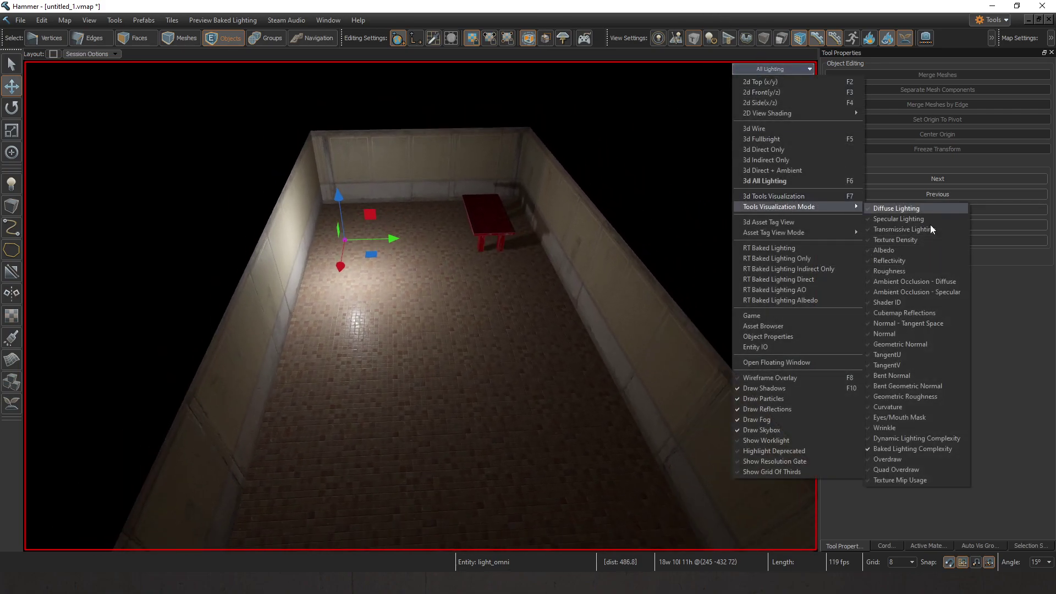
click(908, 449)
click(679, 35)
key(Escape)
Step: Compare the room under 3d Direct Only and 3d All Lighting
click(771, 68)
click(781, 146)
click(770, 68)
click(784, 181)
Step: Show the lighting complexity visualization and clone the point light across the room into a group of five
click(786, 68)
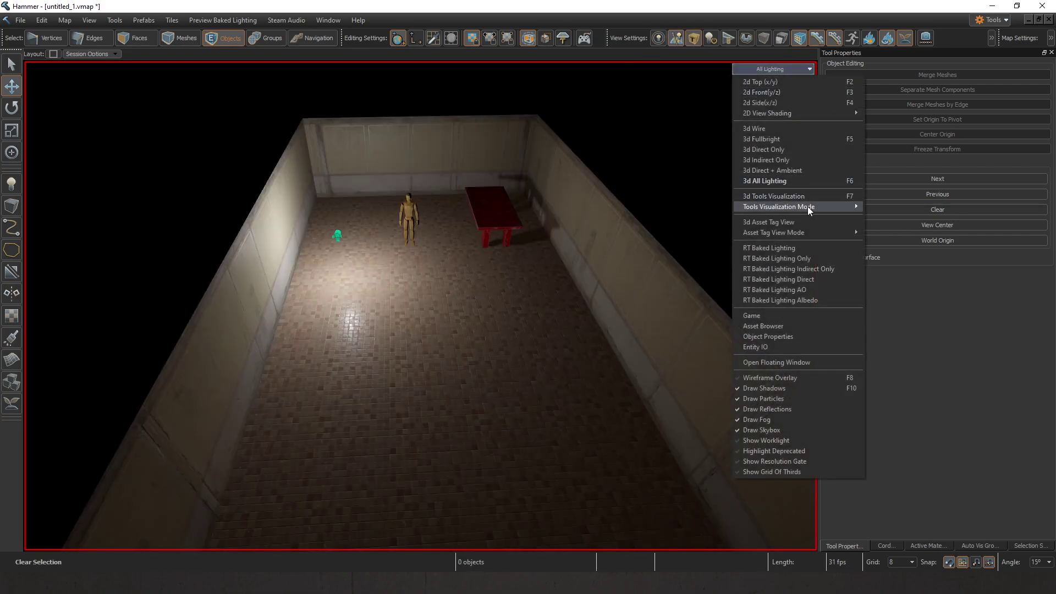
click(797, 196)
right_drag(420, 306, 393, 209)
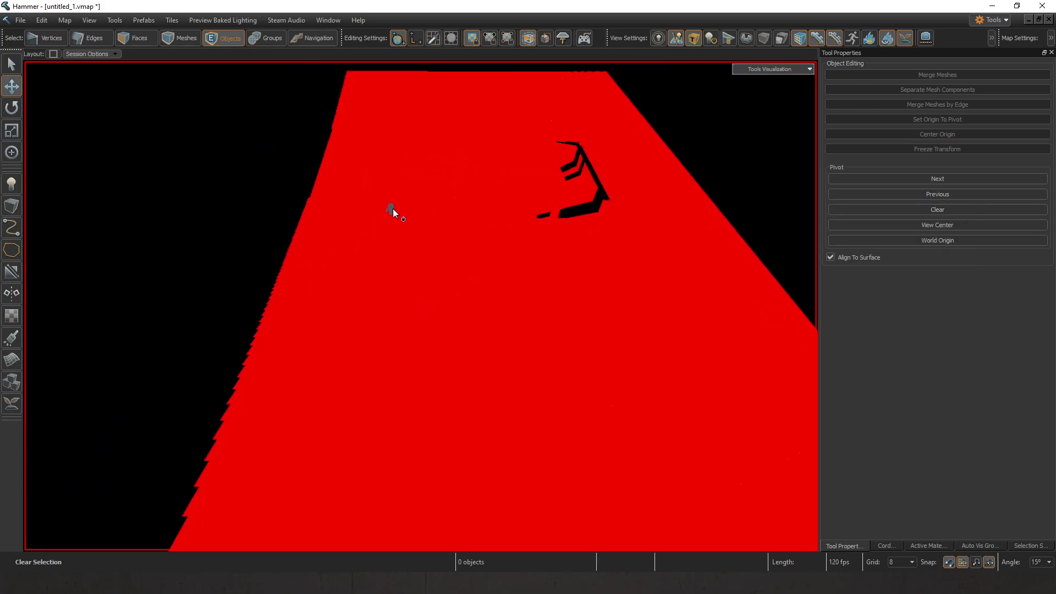
click(391, 210)
scroll(402, 224, down, 3)
shift+drag(341, 245, 477, 228)
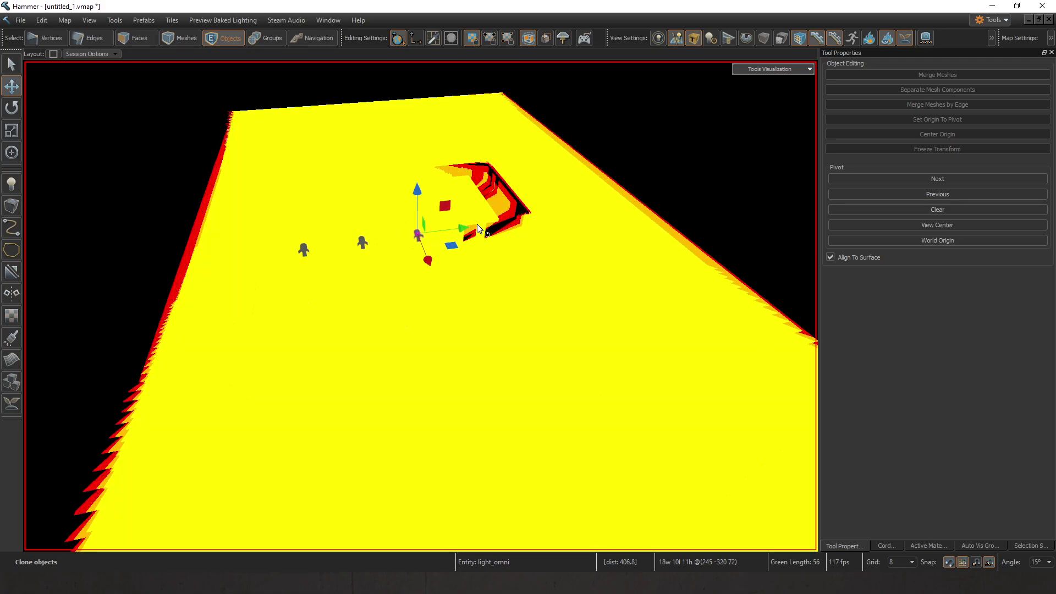
shift+drag(425, 258, 449, 309)
mouse_move(449, 310)
right_down()
mouse_move(457, 213)
mouse_move(424, 262)
right_up()
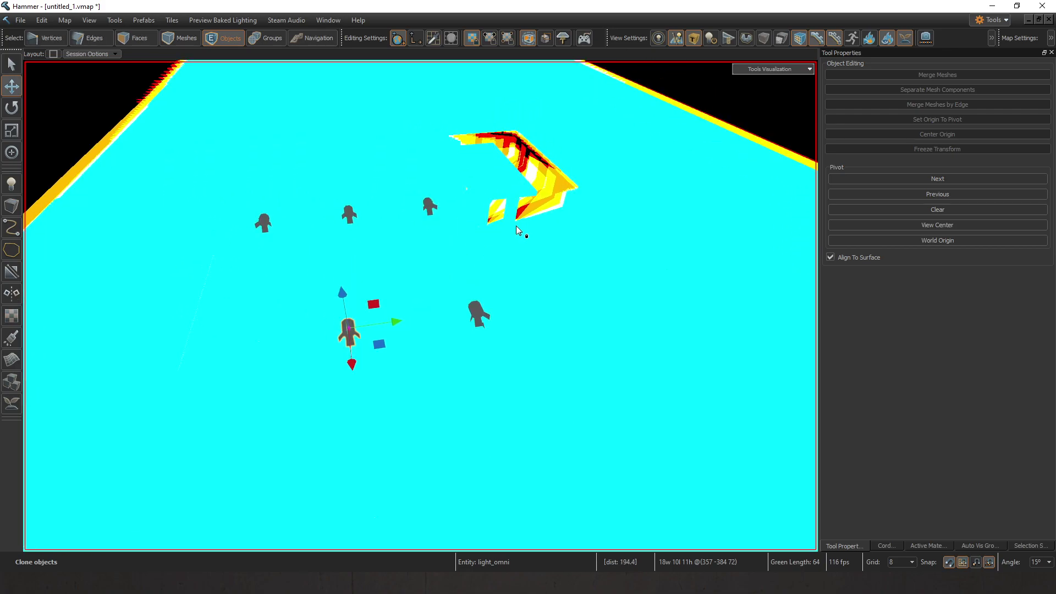
Step: Delete the four new light clones one by one, keeping the original point light
key(Delete)
click(487, 307)
key(Delete)
click(431, 208)
key(Delete)
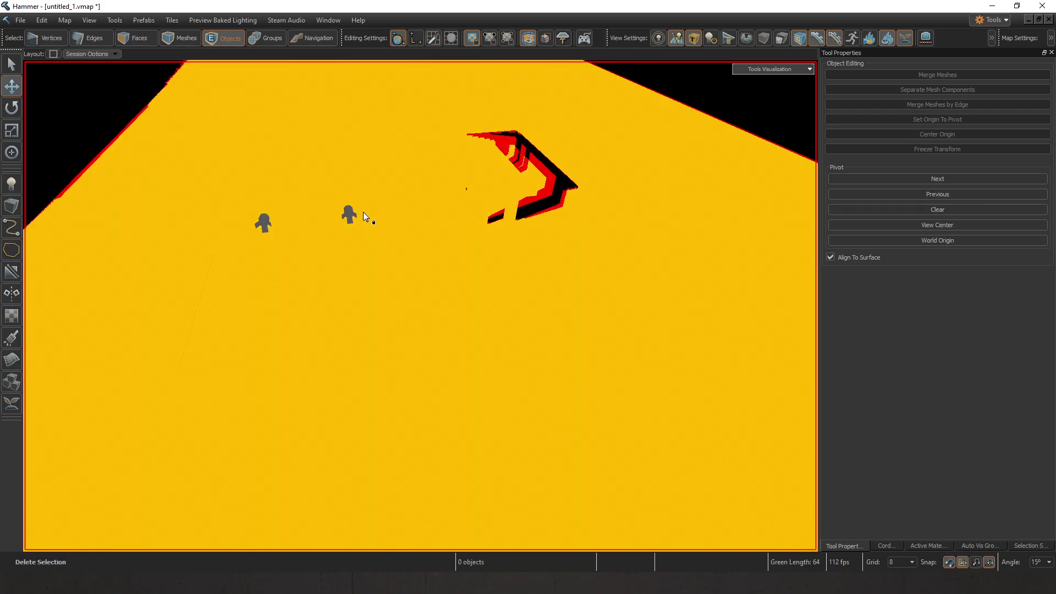
click(364, 215)
key(Delete)
Step: Return to 3d All Lighting with helpers shown, and select the point light to examine its range sphere around the room
click(785, 68)
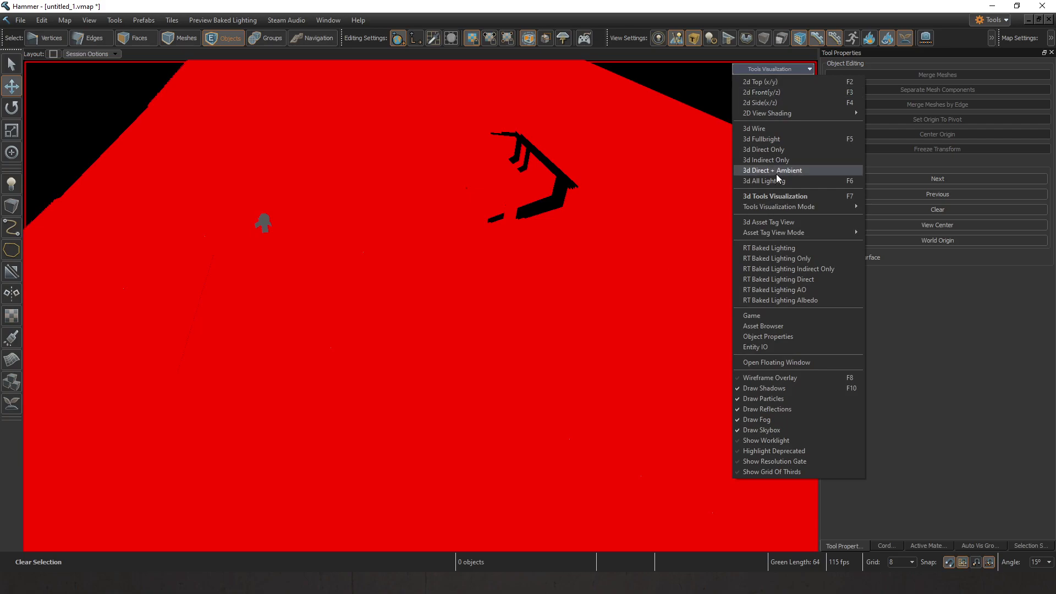
click(777, 180)
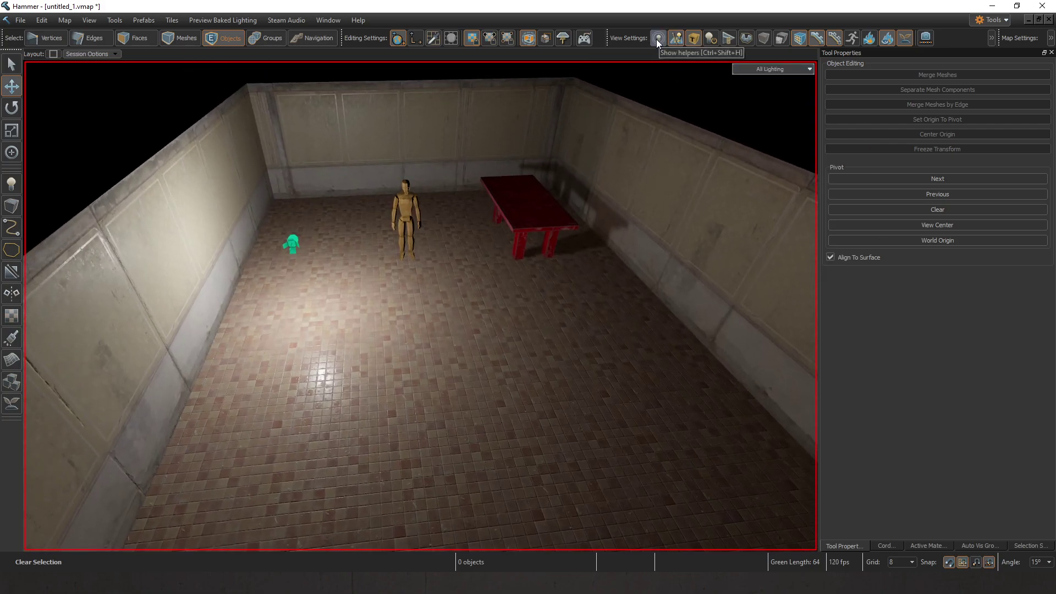
scroll(445, 205, down, 6)
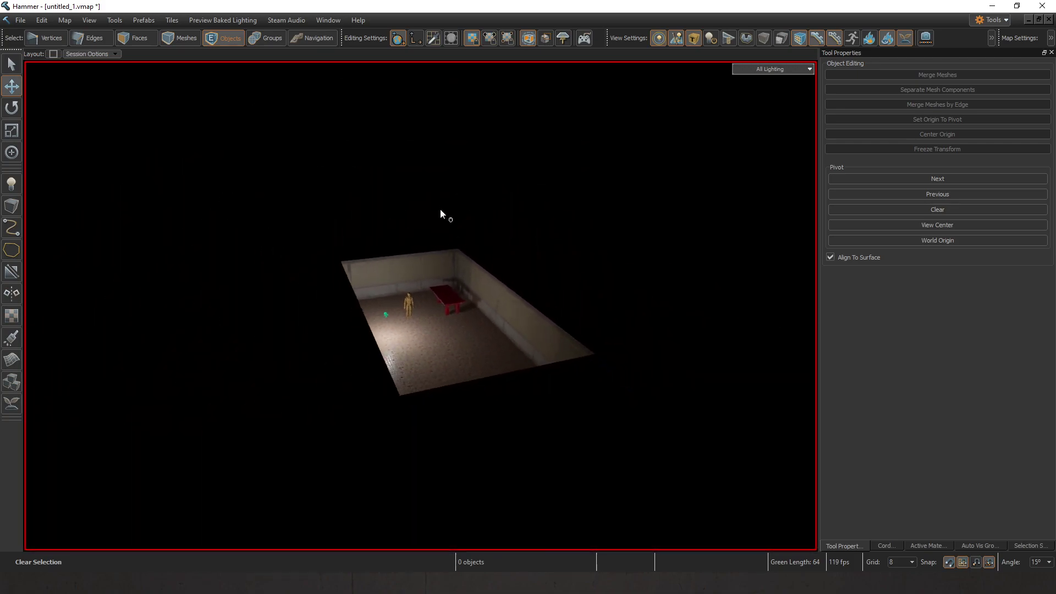
scroll(441, 206, up, 6)
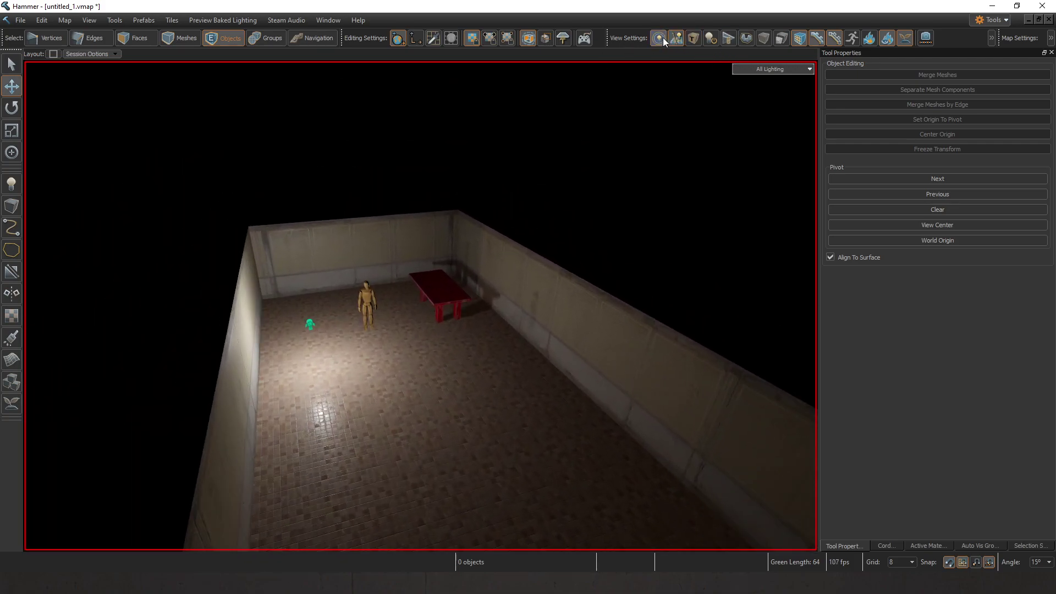
click(310, 325)
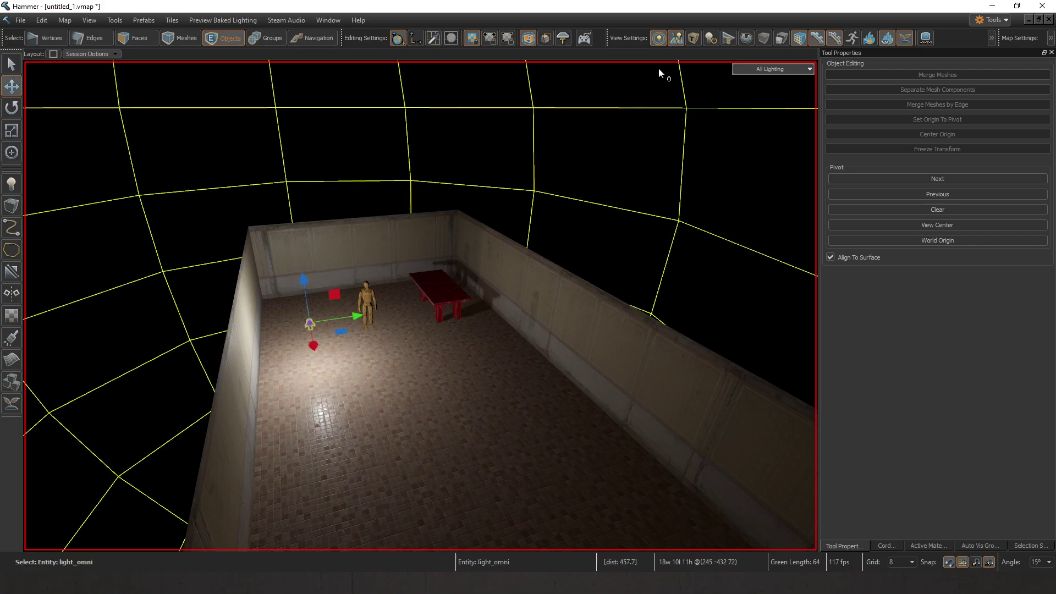
scroll(420, 306, down, 6)
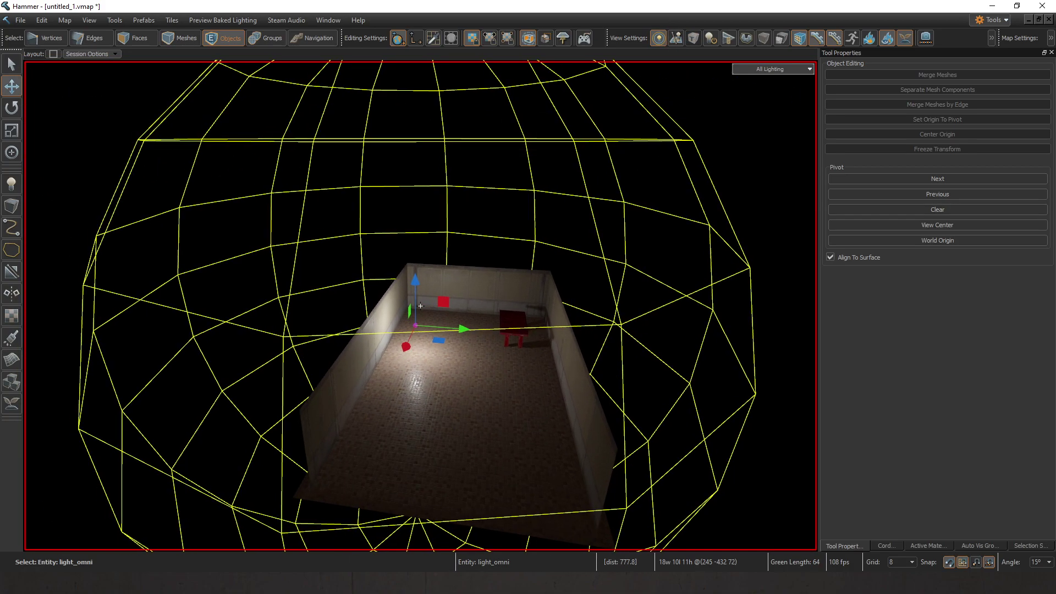
Step: Open the point light's properties and set its range to 128
key(s)
right_drag(420, 306, 566, 160)
key(w)
key(s)
key(w)
key(alt+Return)
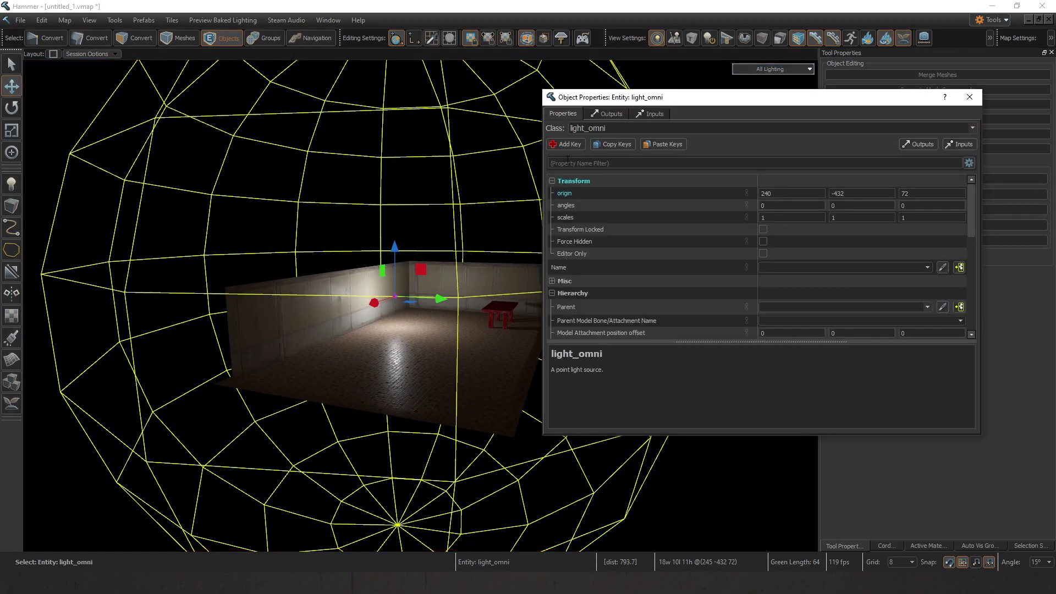
scroll(764, 286, down, 3)
click(772, 274)
text(128)
key(Return)
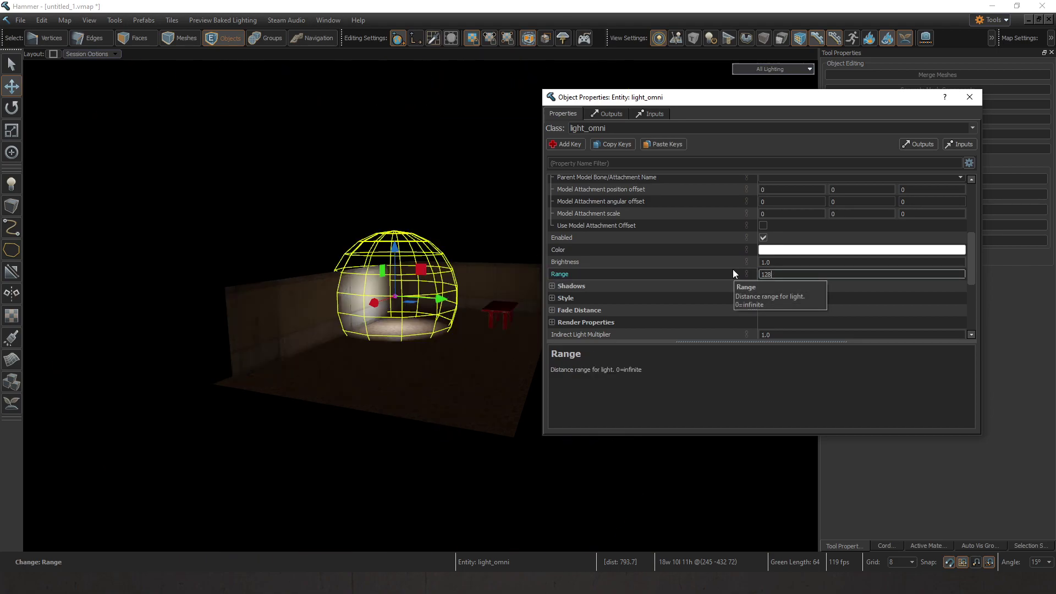
scroll(517, 203, up, 5)
right_drag(355, 180, 421, 306)
key(w)
Step: Set the point light's range to 64 and move it lower and closer to the wall
double_click(765, 275)
text(6)
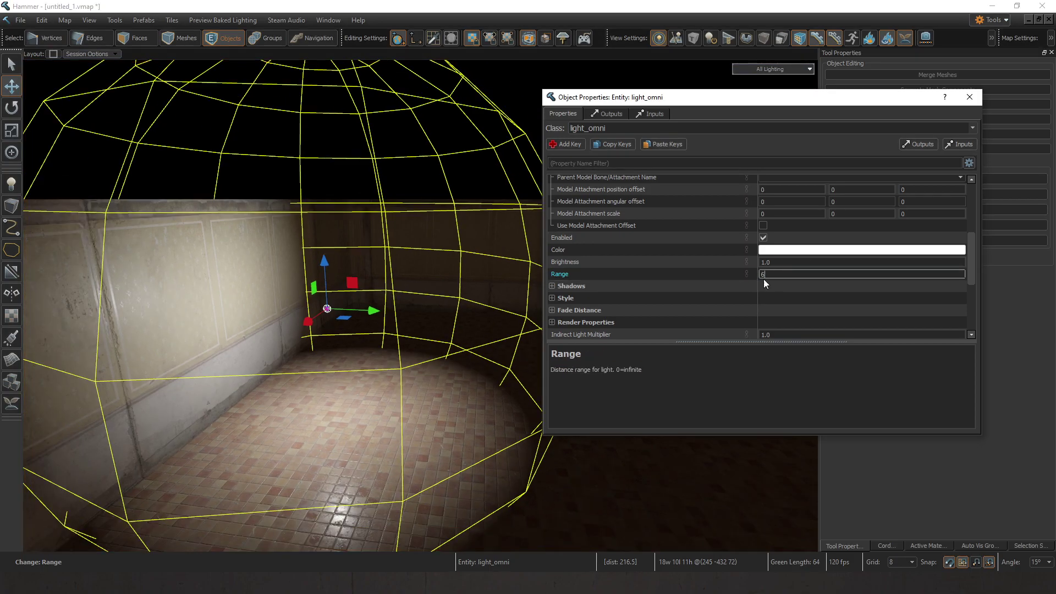
text(4)
key(Return)
right_drag(392, 273, 378, 286)
drag(372, 295, 285, 331)
click(969, 101)
Step: Clone the short-range point light around the room along the walls until there are five separate lights, and clear the selection
mouse_move(285, 313)
right_down()
mouse_move(270, 324)
mouse_move(285, 312)
right_up()
key(s)
mouse_move(380, 266)
right_down()
mouse_move(366, 266)
mouse_move(379, 266)
right_up()
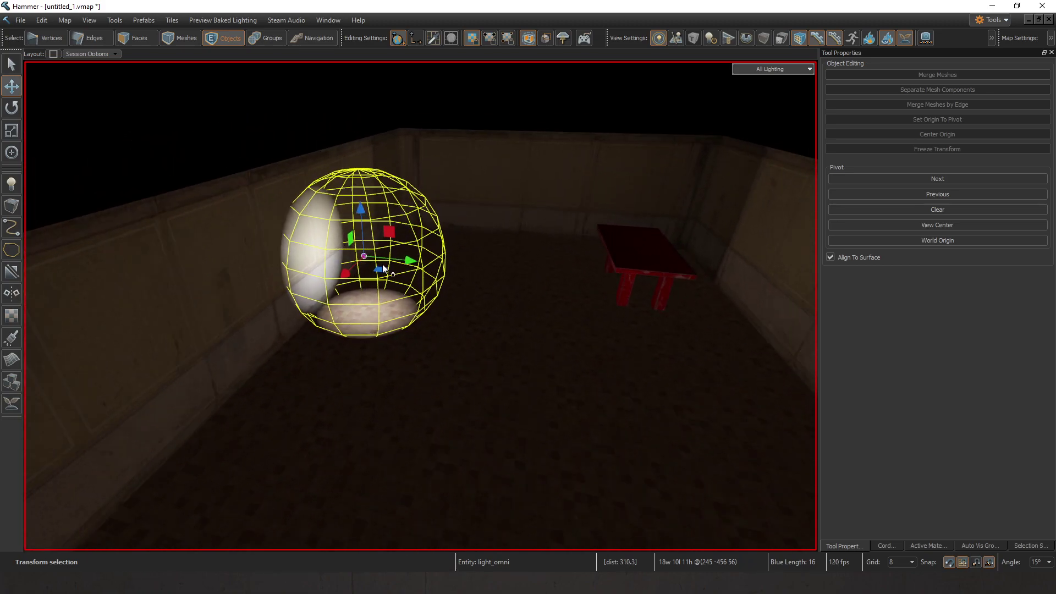
shift+drag(381, 270, 771, 351)
right_drag(772, 352, 803, 374)
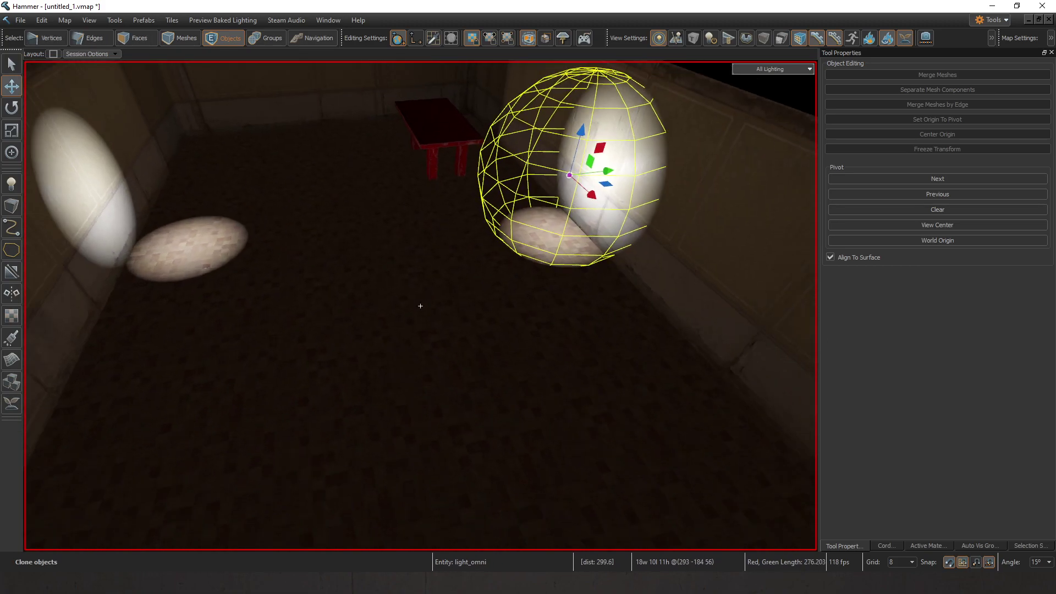
right_drag(420, 306, 644, 266)
key(s)
mouse_move(644, 265)
shift+mouse_down()
mouse_move(444, 302)
mouse_move(203, 398)
mouse_move(684, 457)
shift+mouse_up()
key(s)
mouse_move(684, 457)
right_down()
mouse_move(421, 305)
mouse_move(413, 337)
right_up()
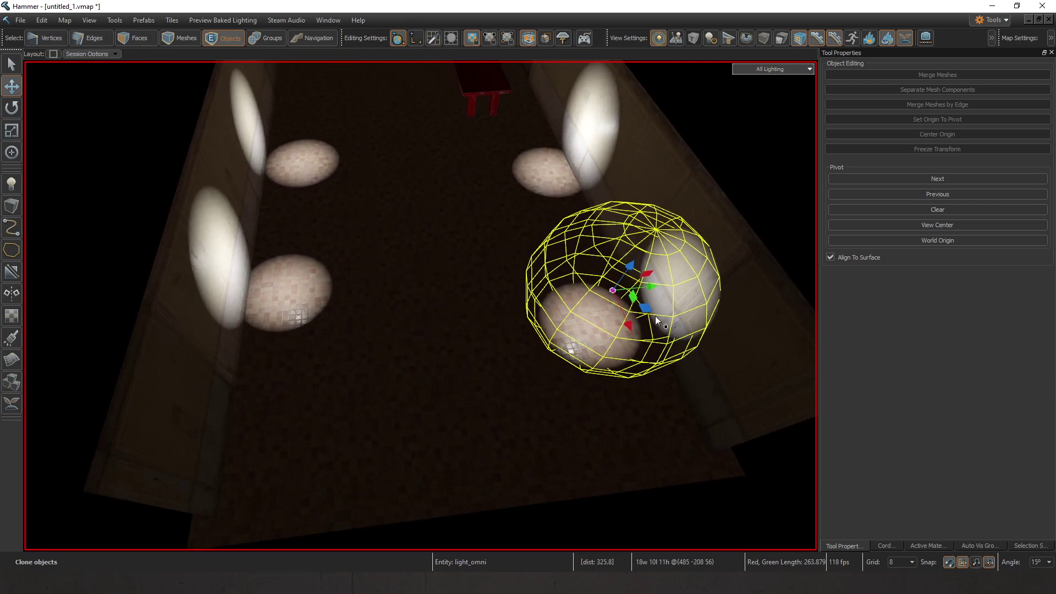
shift+drag(603, 298, 407, 450)
key(Escape)
Step: Show the light helpers and open the nearest light's properties to check its range
mouse_move(680, 194)
right_down()
mouse_move(421, 306)
mouse_move(575, 139)
right_up()
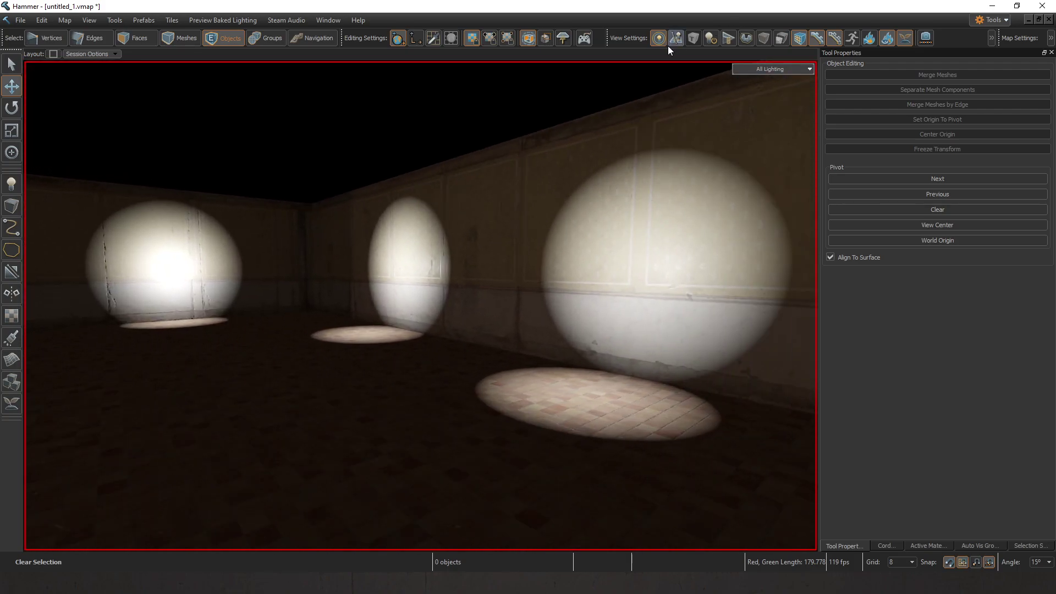
double_click(583, 268)
scroll(632, 255, down, 3)
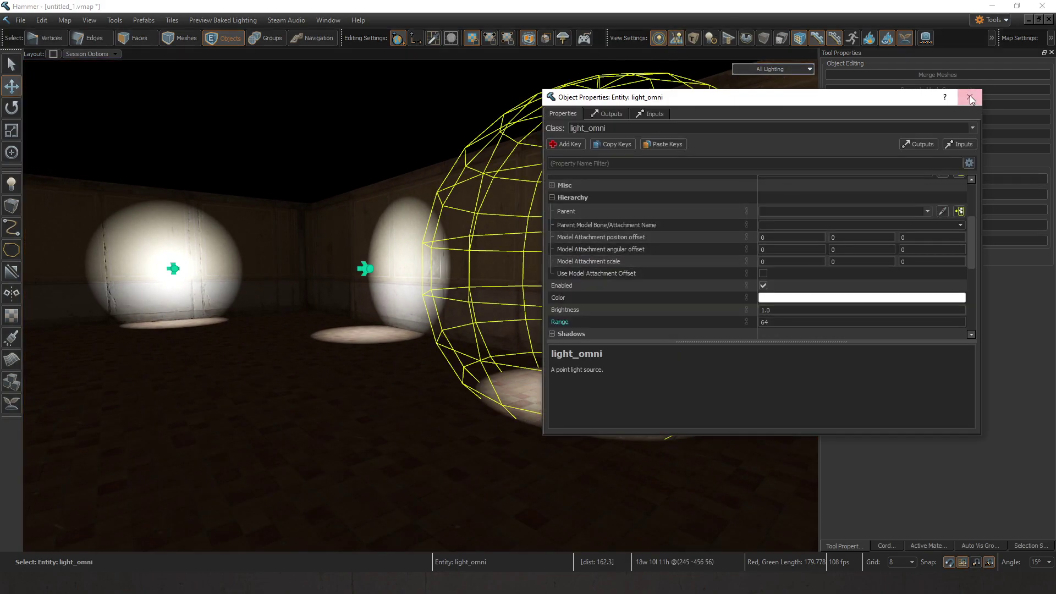
Step: Switch the viewport to 3d Tools Visualization for baked lighting complexity with no light selected
click(778, 71)
mouse_move(798, 206)
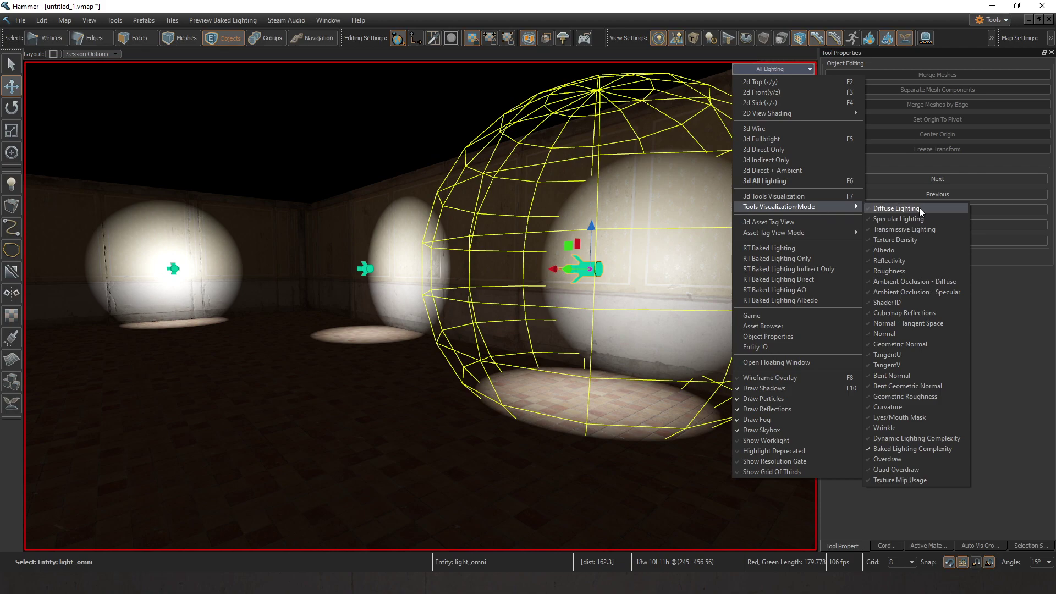
click(837, 197)
mouse_move(420, 306)
right_down()
mouse_move(493, 184)
mouse_move(421, 306)
right_up()
key(Escape)
right_drag(492, 183, 610, 288)
Step: Open the object properties with all five point lights selected together
double_click(626, 410)
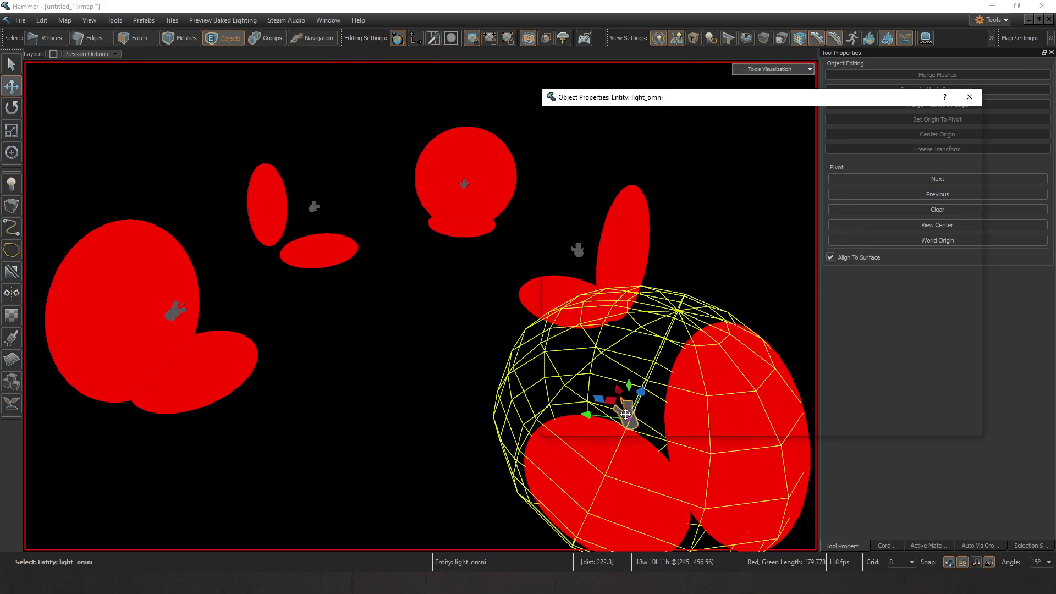
right_drag(420, 306, 502, 243)
ctrl+click(498, 241)
ctrl+click(381, 185)
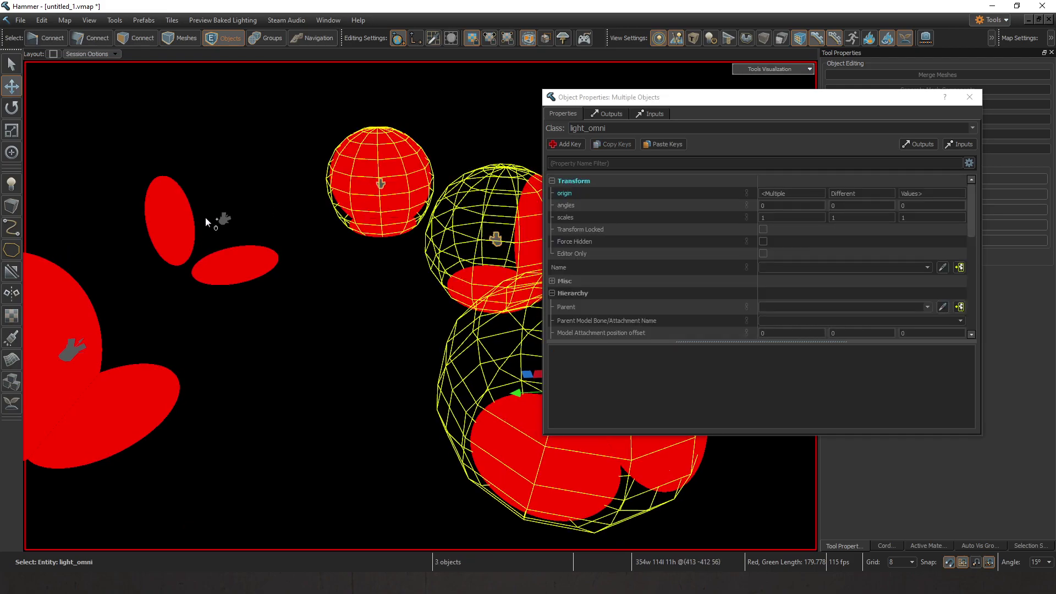
ctrl+click(204, 217)
ctrl+click(79, 348)
Step: Set the range of all five selected lights to 128
scroll(688, 240, down, 4)
drag(772, 274, 749, 269)
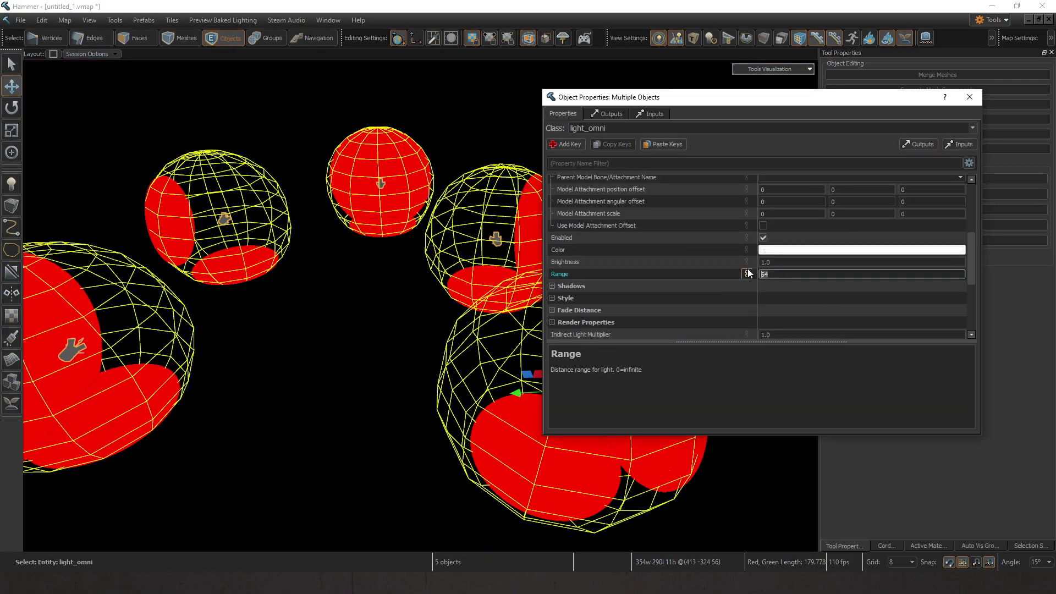
text(128)
key(Return)
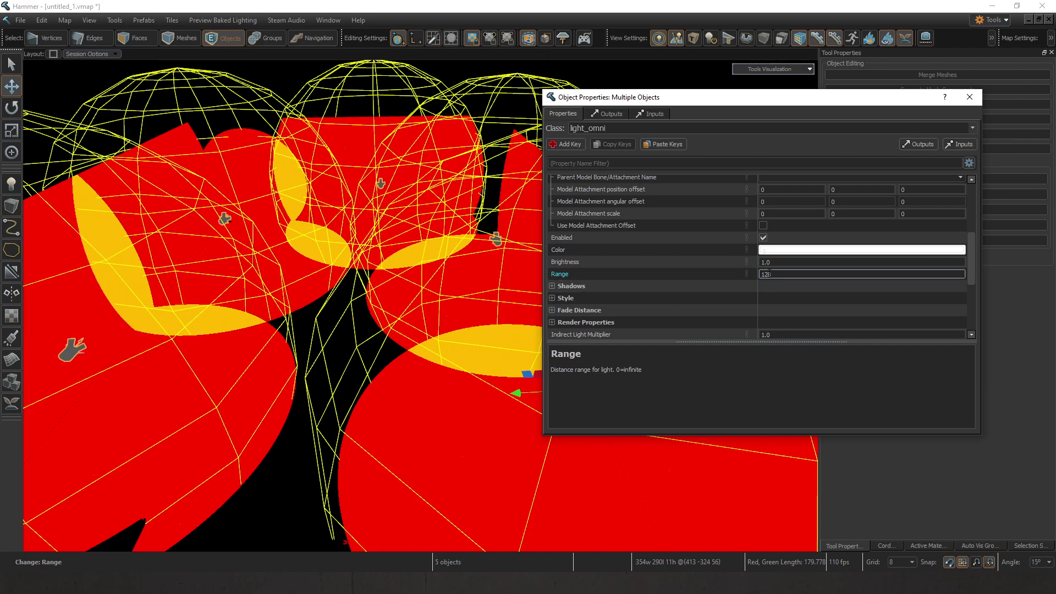
right_drag(374, 290, 207, 259)
Step: Set the range of all five selected lights to 256
click(731, 271)
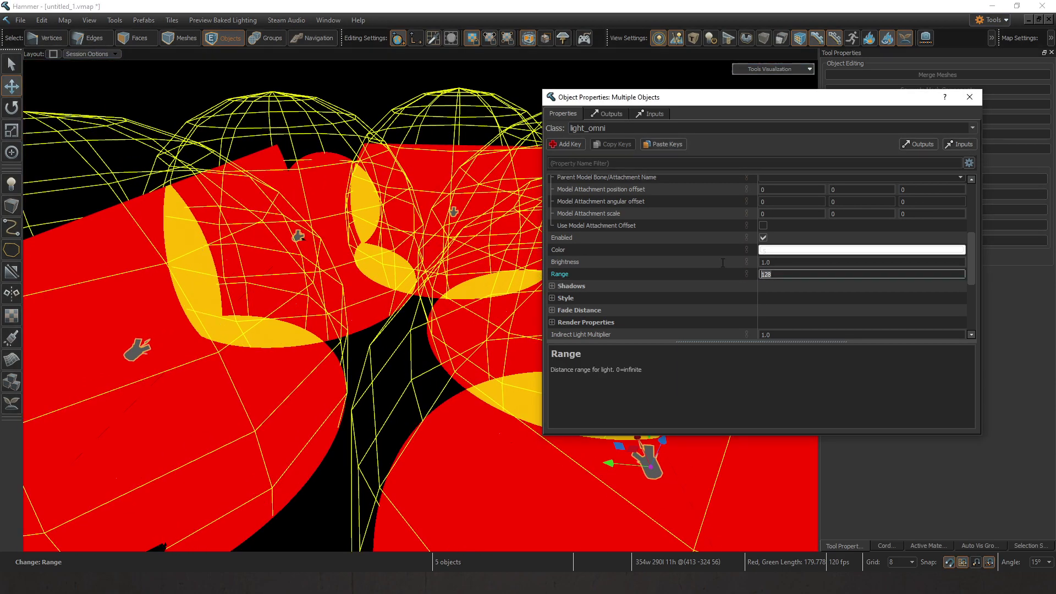
text(256)
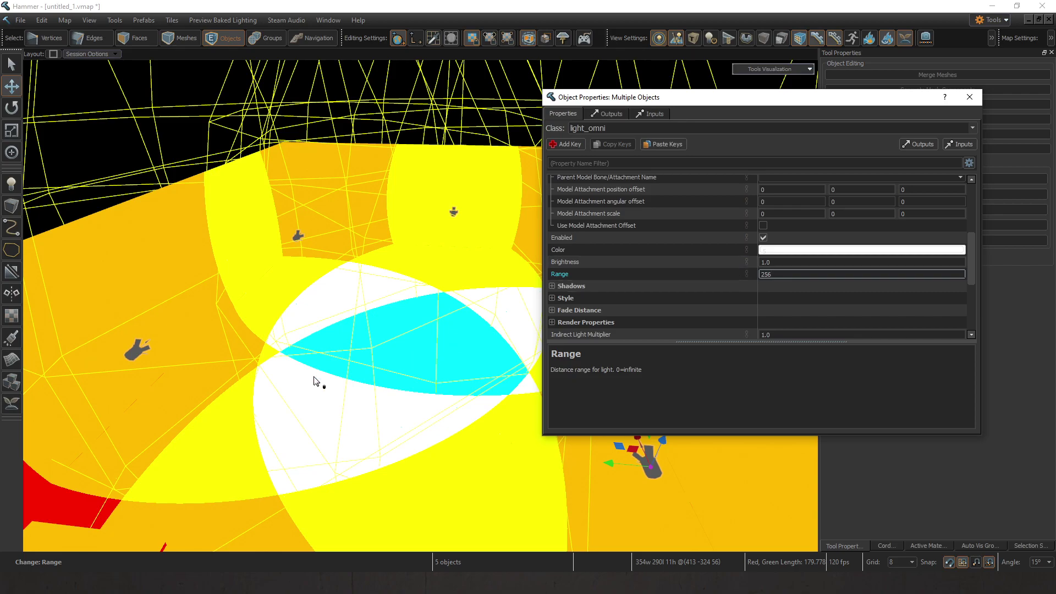
right_drag(429, 315, 358, 213)
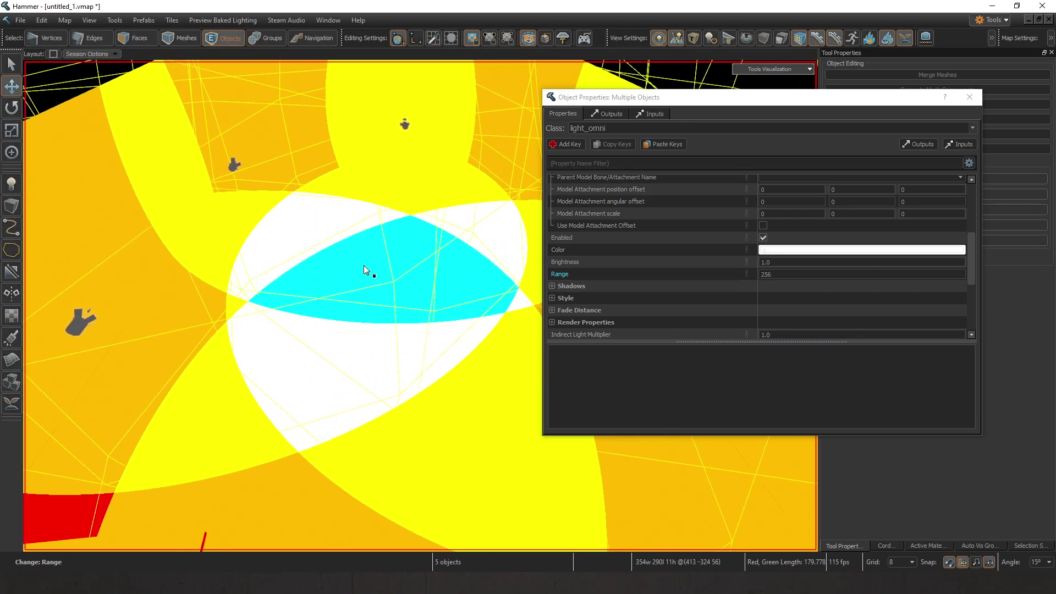
Step: Examine the overlapping baked lighting complexity areas of the five lights from several distances, with the object properties closed
right_drag(350, 283, 237, 176)
key(w)
right_drag(421, 306, 353, 275)
key(s)
key(w)
click(970, 97)
mouse_move(420, 306)
right_down()
mouse_move(413, 330)
mouse_move(420, 306)
right_up()
key(w)
key(s)
key(w)
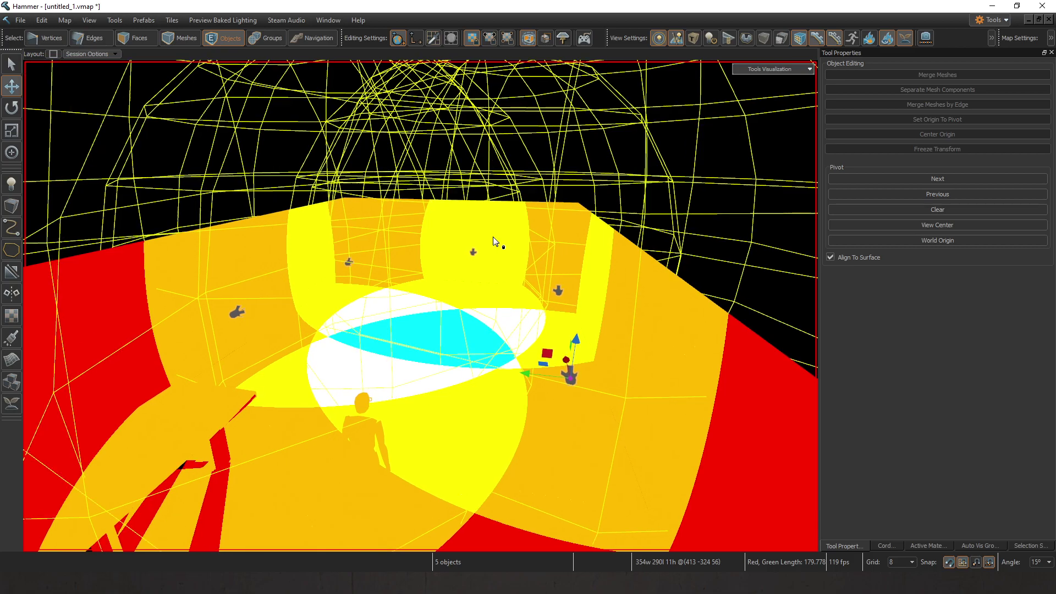
key(w)
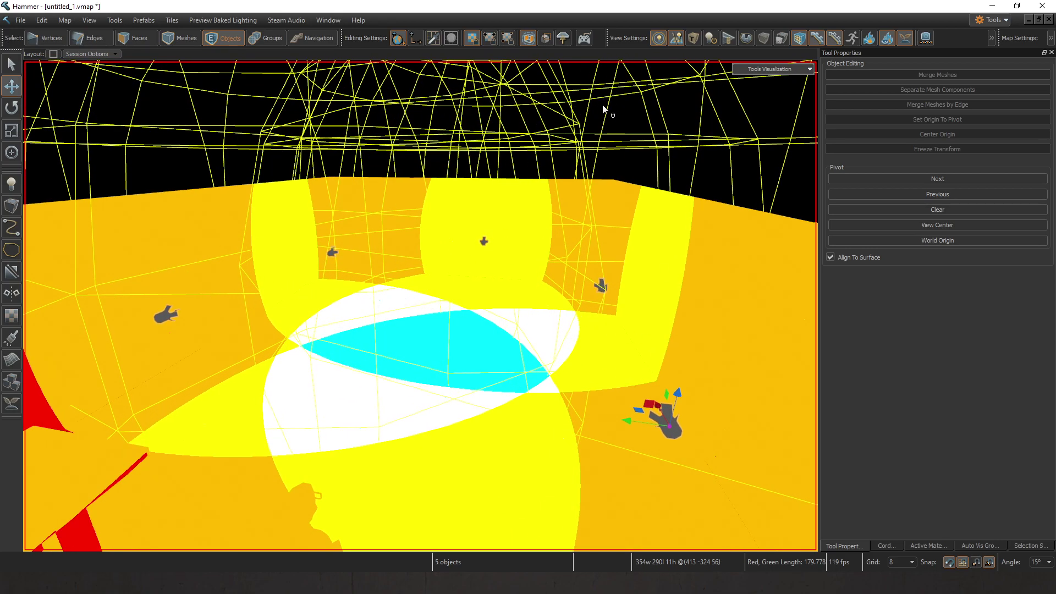
Step: Clear the selection and return the viewport to 3d All Lighting
key(Escape)
click(770, 69)
click(771, 183)
right_drag(421, 306, 420, 306)
key(s)
Step: Open one wall light's properties and toggle Baked Light Indexing to compare its floor highlights, leaving it disabled
double_click(219, 324)
scroll(572, 211, down, 6)
key(w)
scroll(688, 252, up, 3)
scroll(698, 226, down, 3)
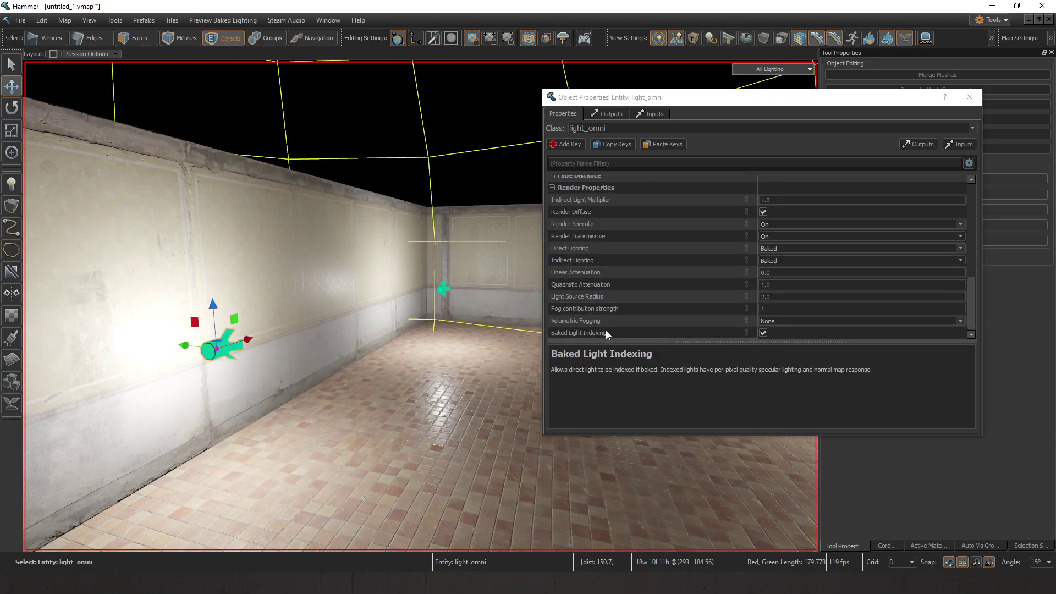
click(764, 333)
right_drag(421, 306, 420, 306)
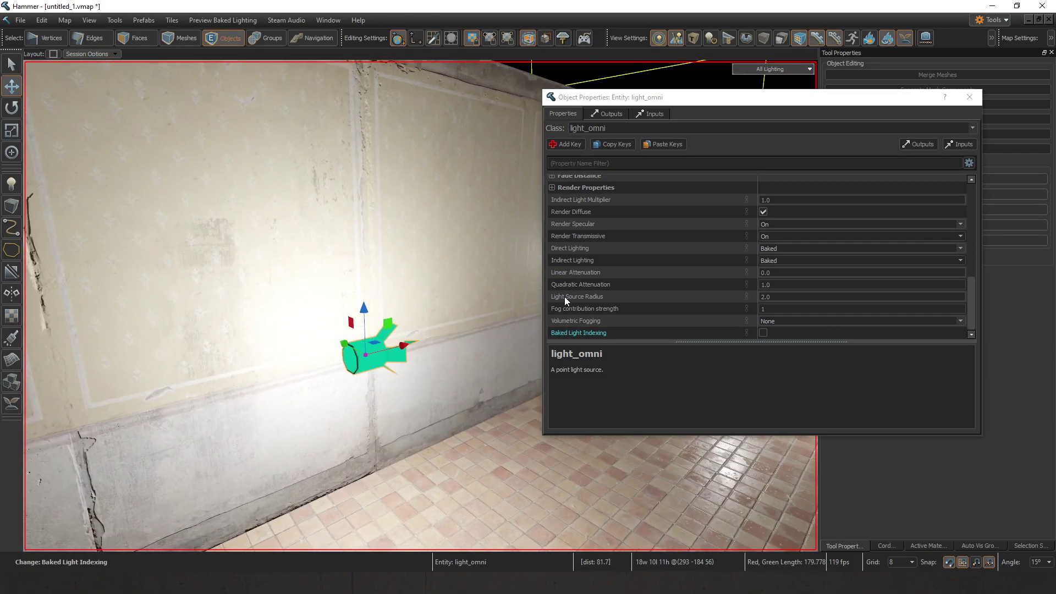
click(764, 335)
right_drag(420, 305, 449, 310)
click(764, 332)
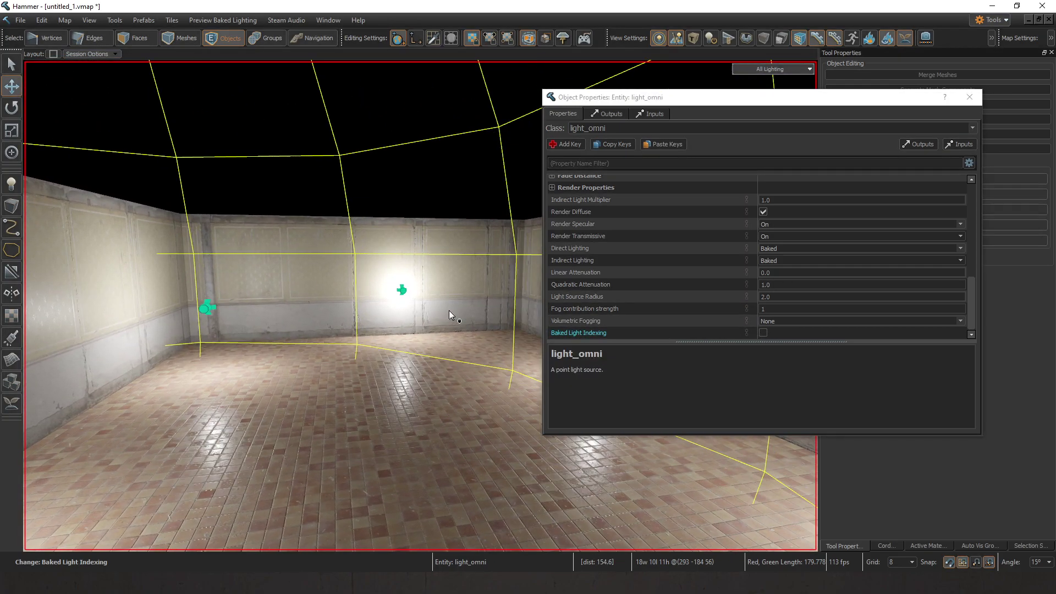
Step: Select three more point lights together and toggle their Baked Light Indexing to compare the floor highlights, leaving it disabled
click(401, 290)
ctrl+click(208, 307)
right_drag(255, 314, 256, 313)
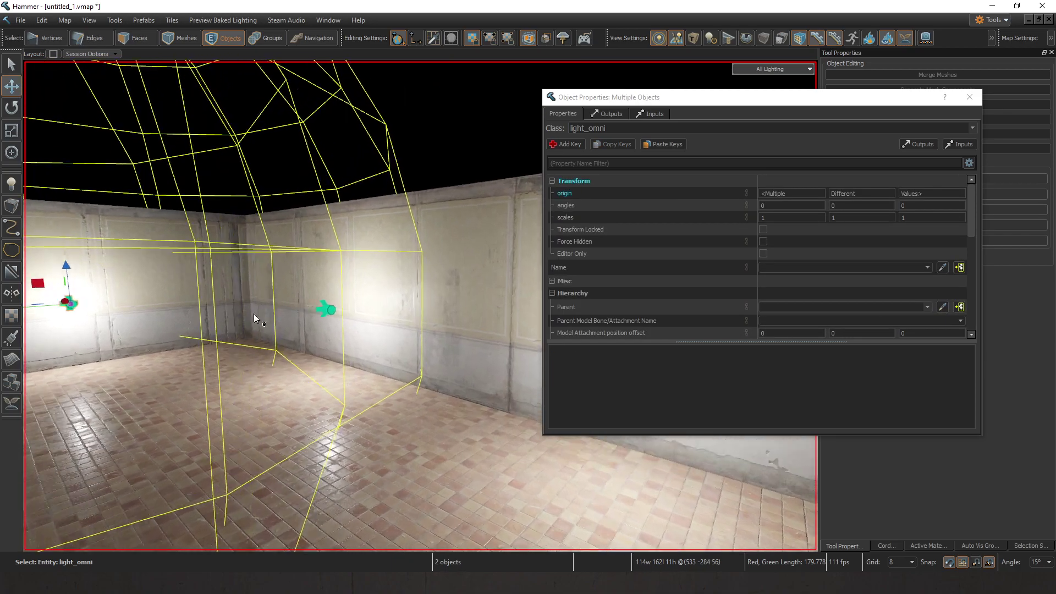
ctrl+click(324, 309)
scroll(669, 284, down, 15)
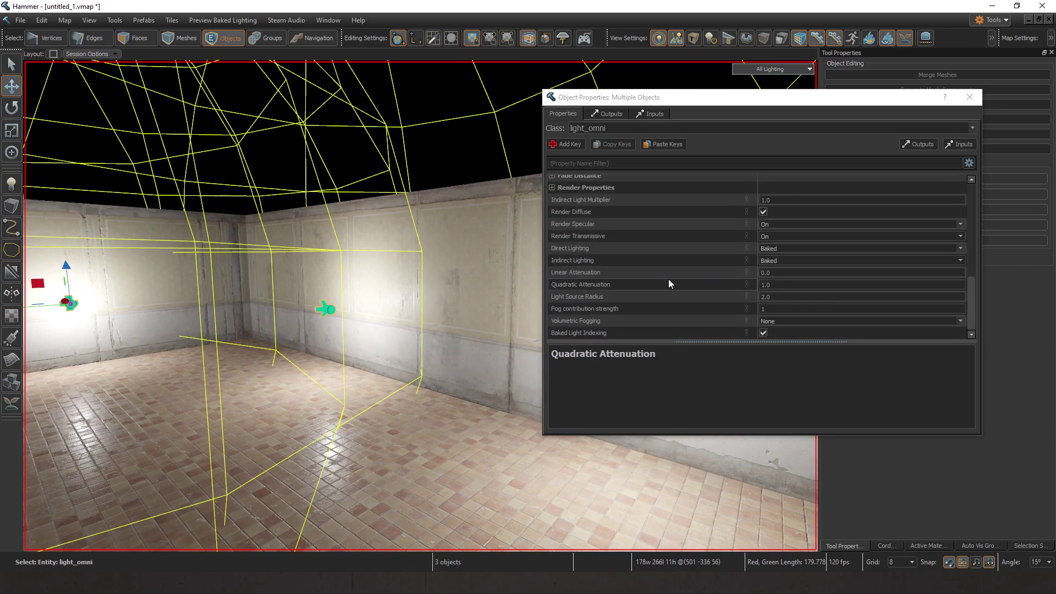
click(764, 333)
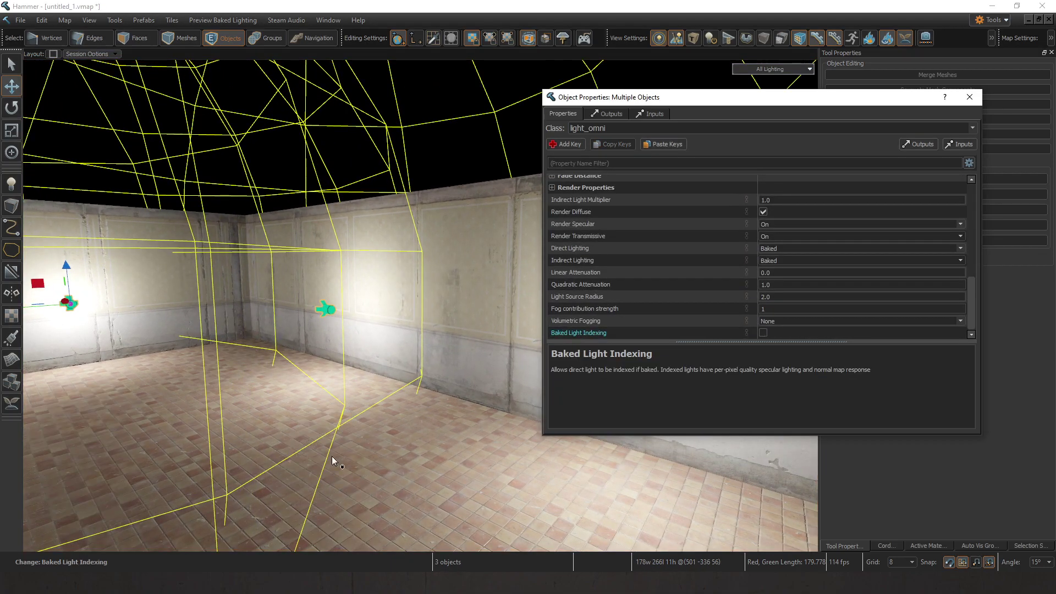
click(763, 333)
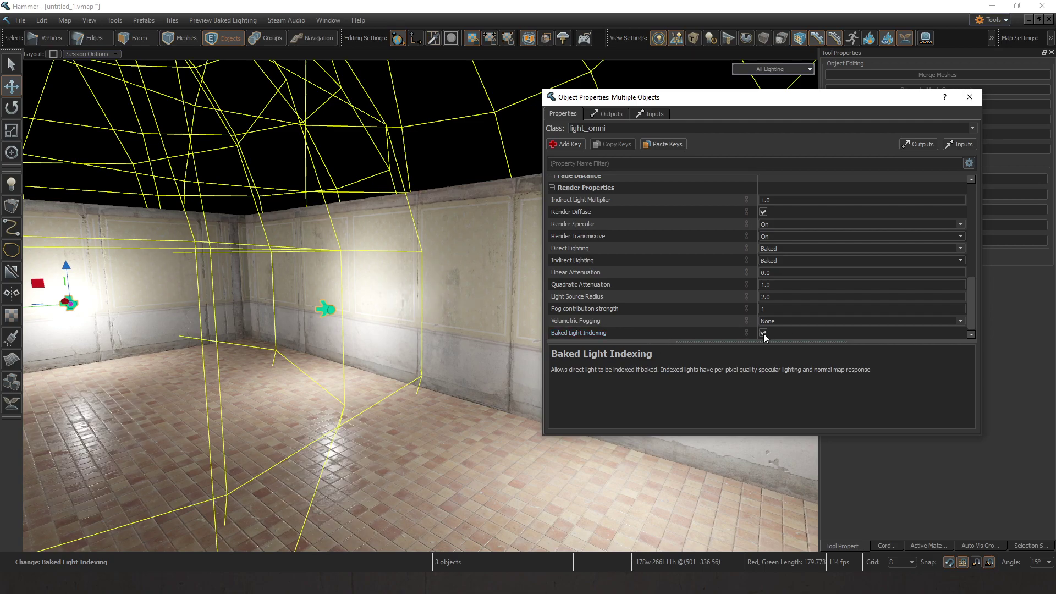
click(764, 333)
right_drag(403, 260, 421, 306)
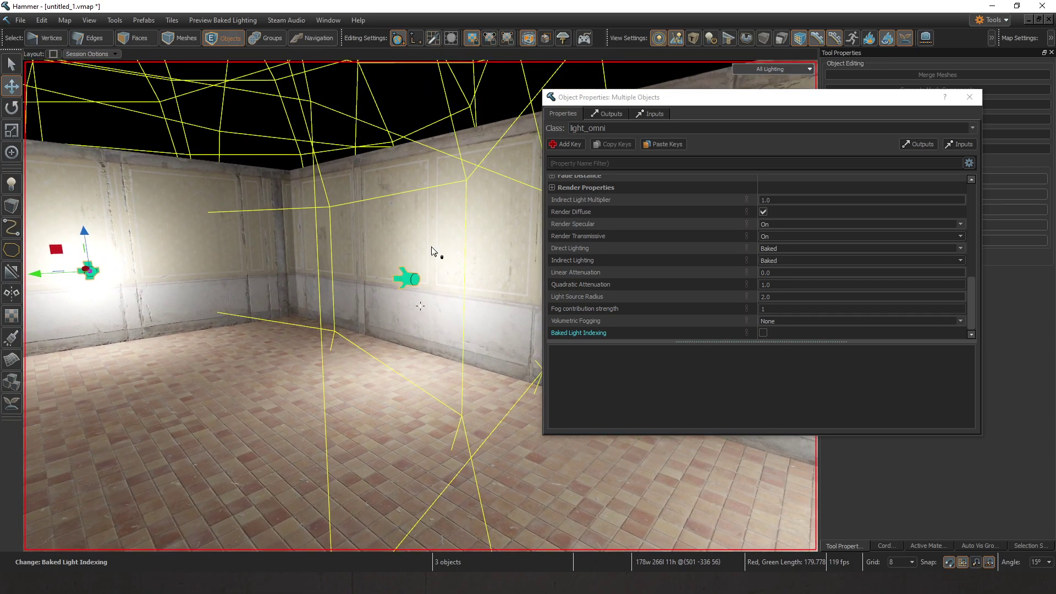
right_drag(431, 256, 431, 259)
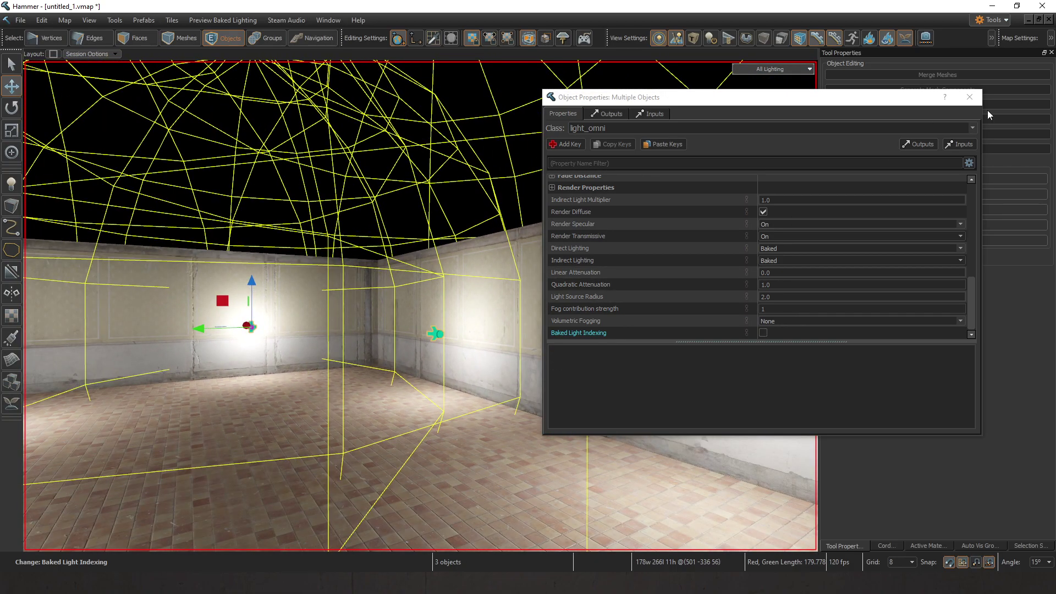
Step: Close the properties, clear the selection and display 3d Tools Visualization for the whole room
key(Escape)
key(Escape)
click(770, 69)
click(787, 196)
right_drag(420, 306, 473, 278)
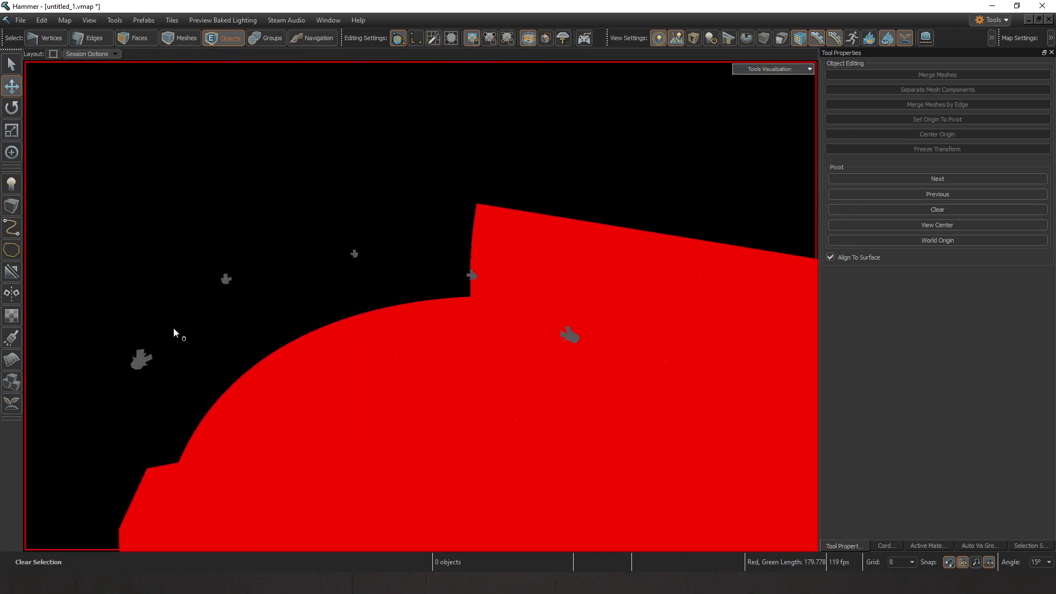
Step: Select all five point lights and open their shared object properties
click(570, 337)
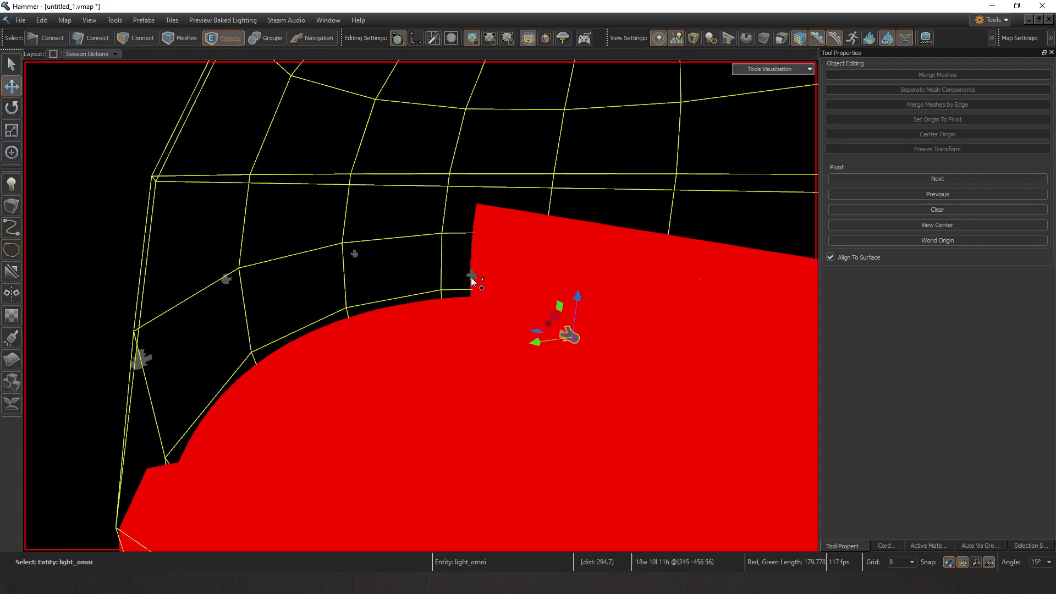
ctrl+click(471, 276)
ctrl+click(355, 254)
ctrl+click(225, 279)
ctrl+click(141, 359)
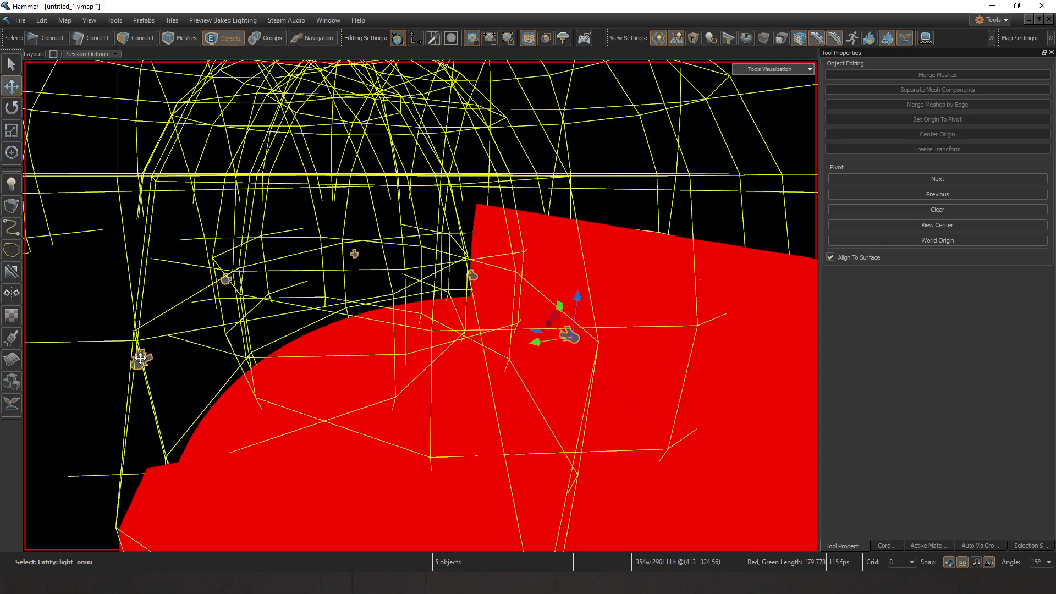
scroll(517, 228, up, 1)
key(alt+Return)
Step: Enable Baked Light Indexing on all five lights to compare the complexity, and disable it again for all of them
scroll(655, 232, down, 6)
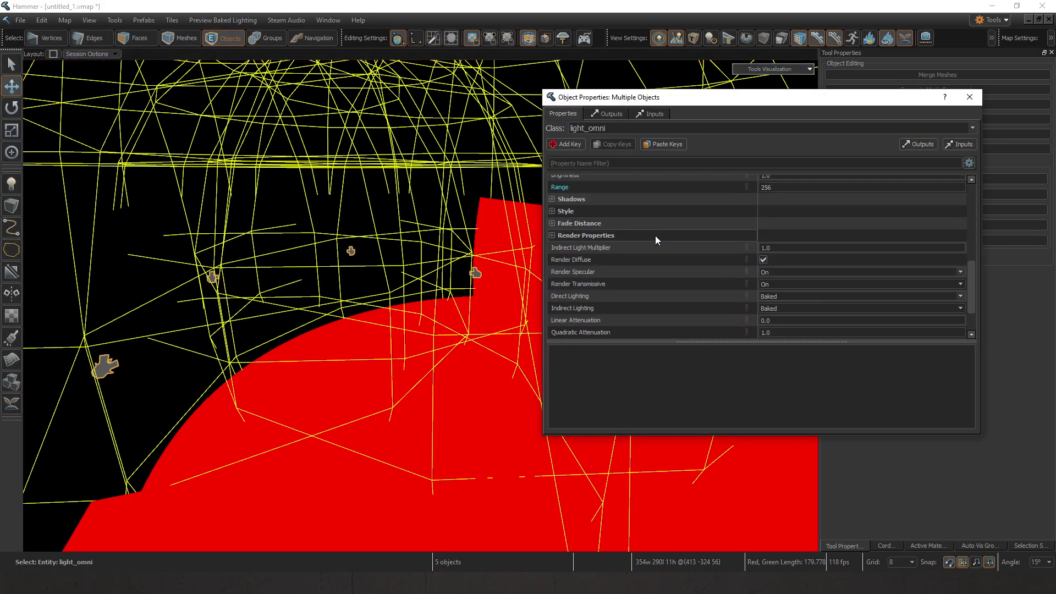
scroll(738, 322, down, 2)
click(763, 332)
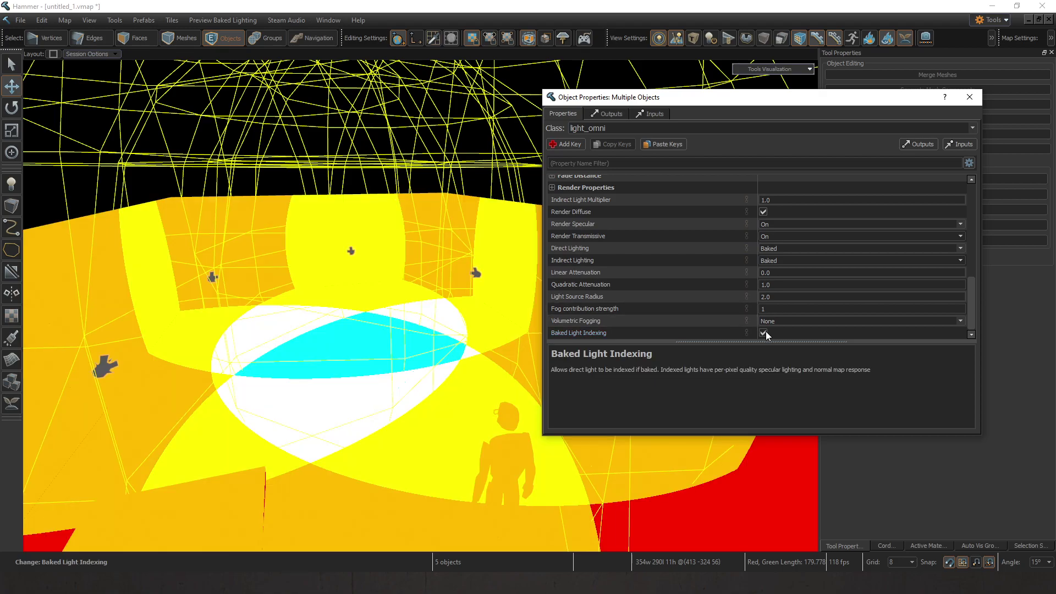
click(764, 333)
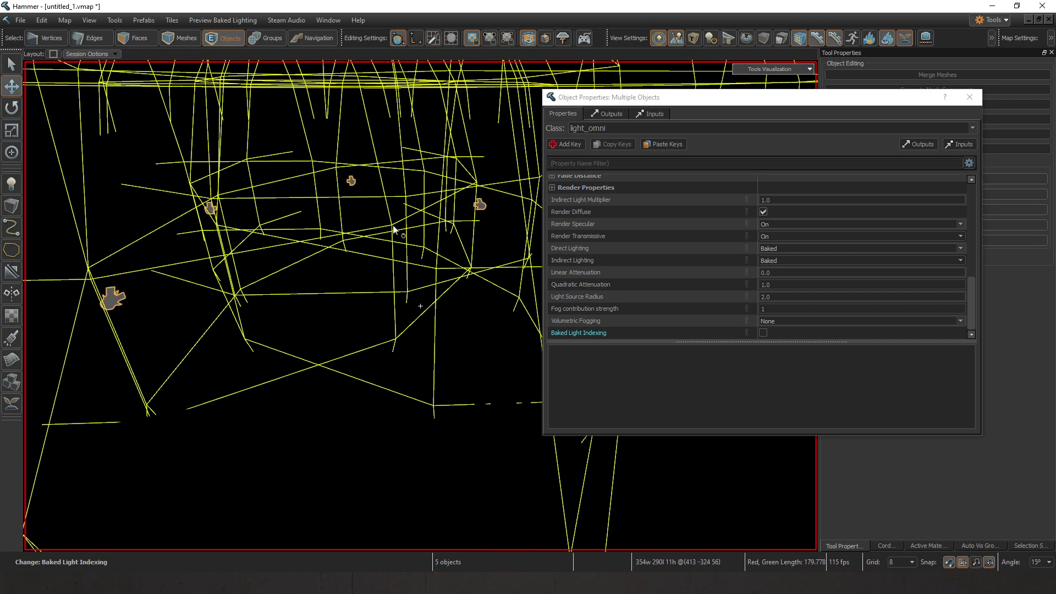
Step: Close the object properties, return to 3d All Lighting and deselect the lights
click(969, 97)
click(808, 68)
click(767, 183)
click(497, 150)
Step: Open the properties of a single wall light near the room corner and enable its Baked Light Indexing
key(w)
right_drag(498, 151, 421, 293)
key(s)
double_click(421, 295)
scroll(684, 259, down, 5)
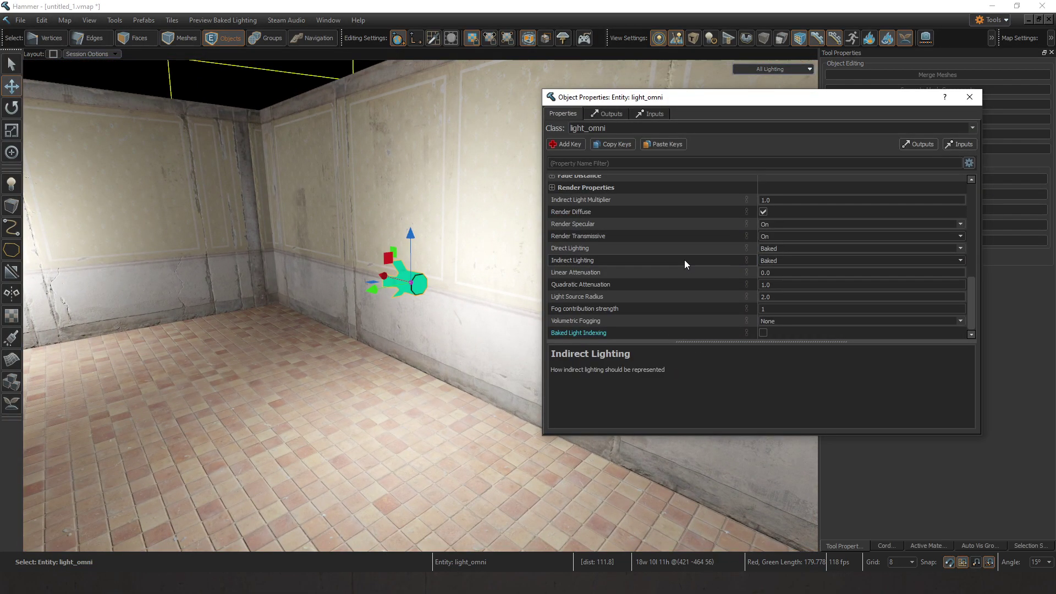
click(761, 333)
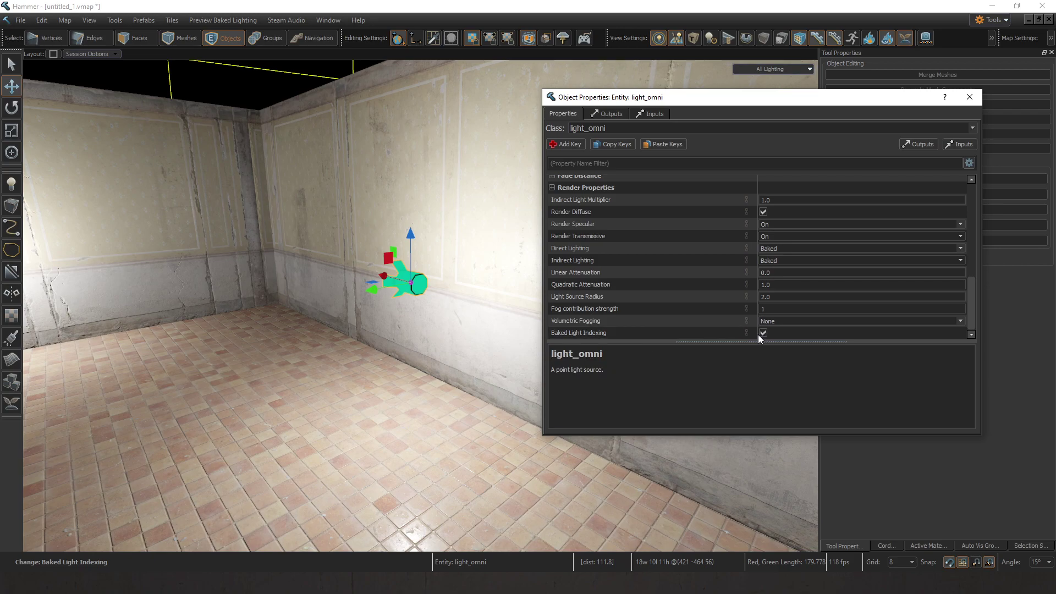
Step: Select the wall face behind the light and choose combine_metal_tile_a as the active material, filtering the materials by "combine"
click(970, 97)
right_drag(421, 293, 421, 293)
key(3)
click(814, 414)
click(933, 543)
click(928, 532)
text(combine)
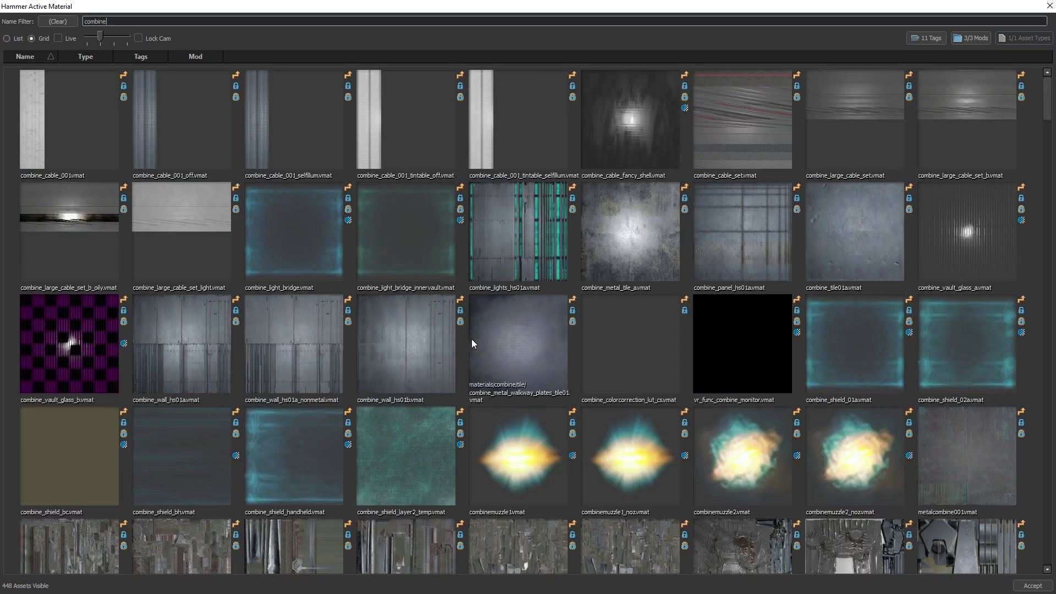
click(407, 339)
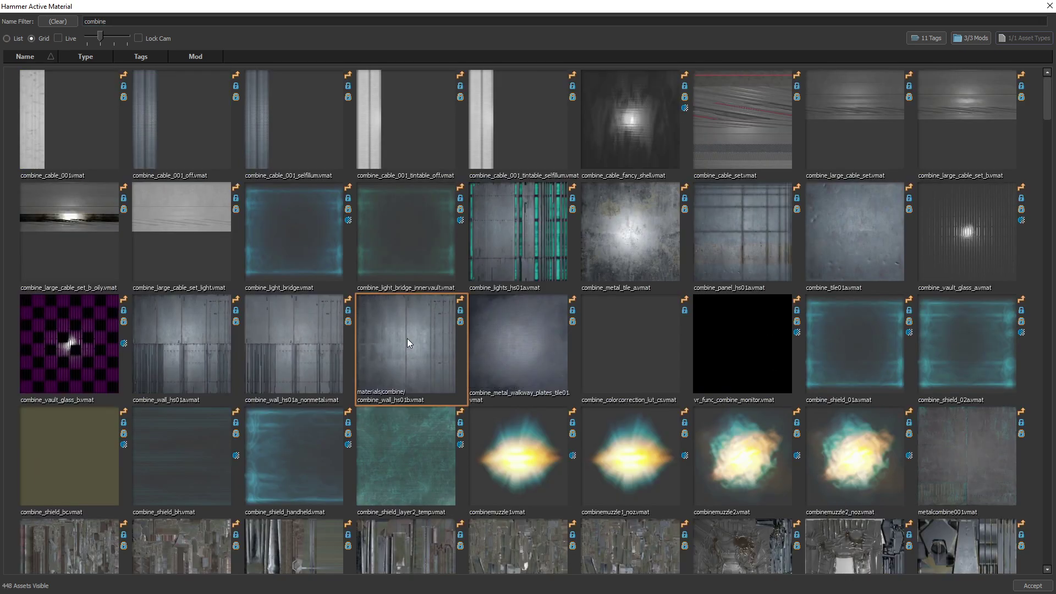
double_click(622, 233)
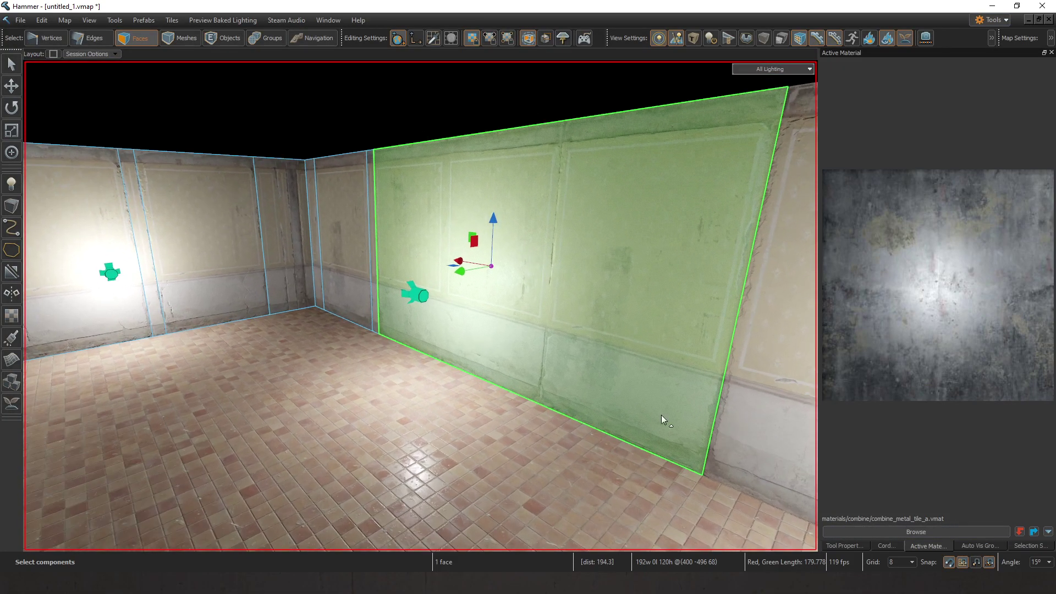
Step: Apply the active metal material to the selected wall face, clear the selection and return to object selection
click(847, 545)
click(952, 342)
click(473, 103)
click(233, 42)
key(z)
key(w)
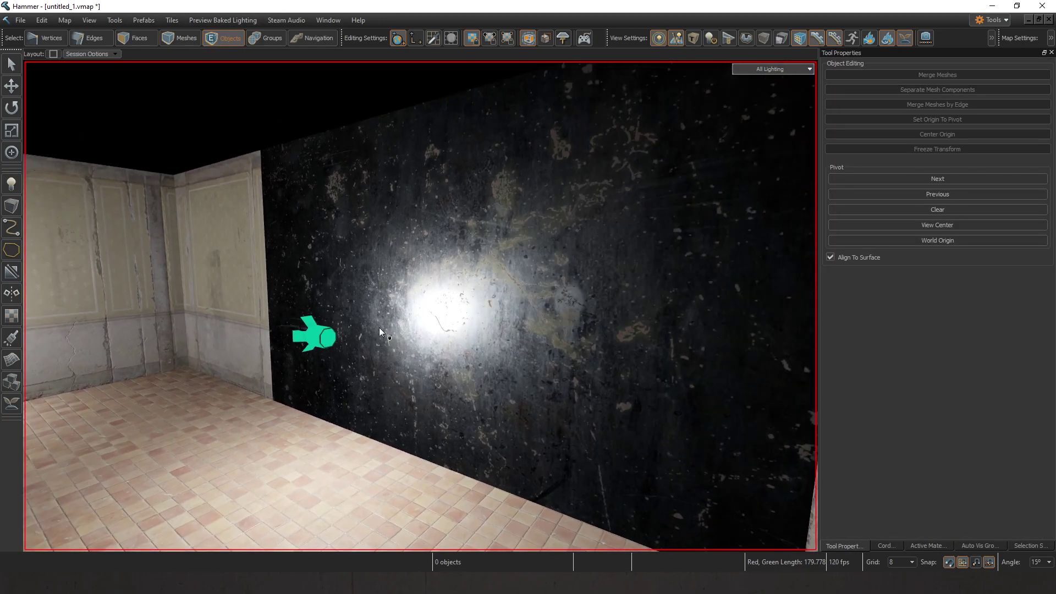
Step: Disable Baked Light Indexing on the point light beside the metal wall
key(z)
click(314, 344)
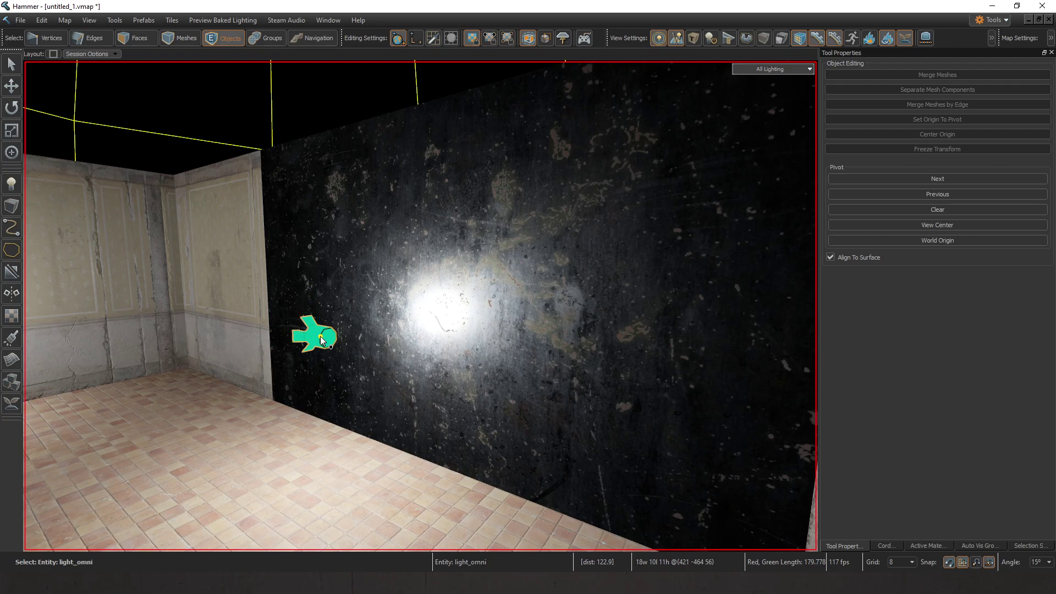
double_click(323, 341)
scroll(603, 265, down, 8)
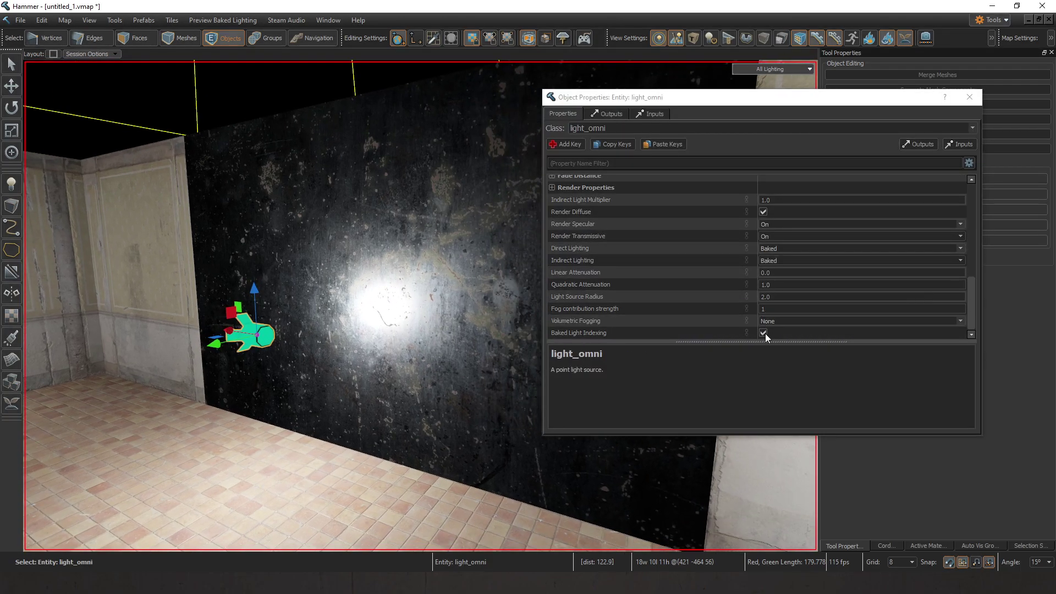
click(765, 333)
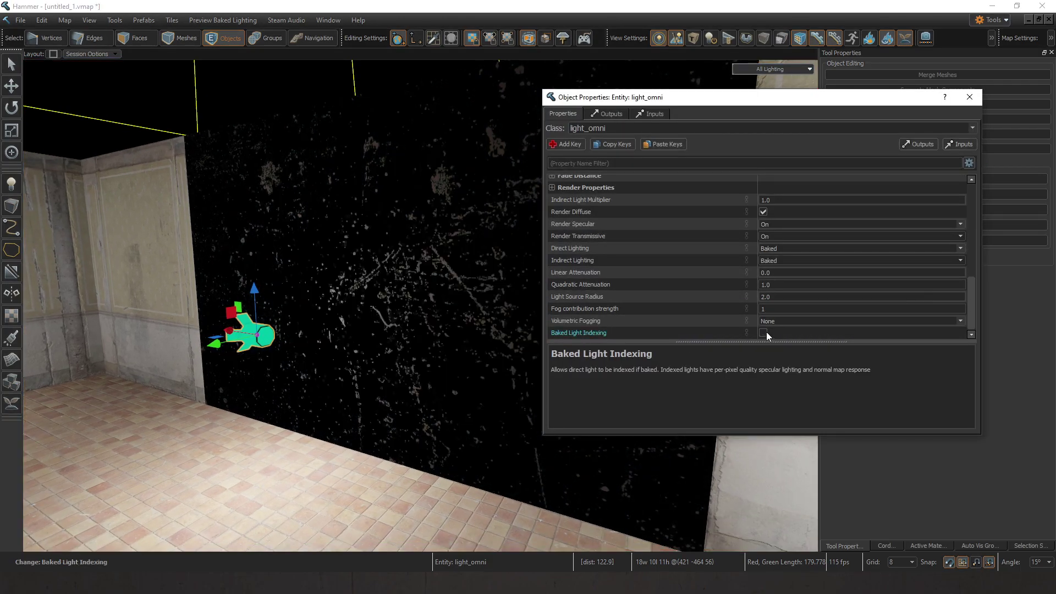
Step: Examine the metal wall's specular response from several viewpoints, re-enable the light's Baked Light Indexing and close its properties
key(s)
right_drag(441, 331, 418, 282)
key(w)
key(w)
key(w)
key(w)
right_drag(308, 424, 325, 381)
mouse_move(381, 413)
right_down()
mouse_move(396, 396)
mouse_move(377, 302)
mouse_move(430, 215)
right_up()
key(w)
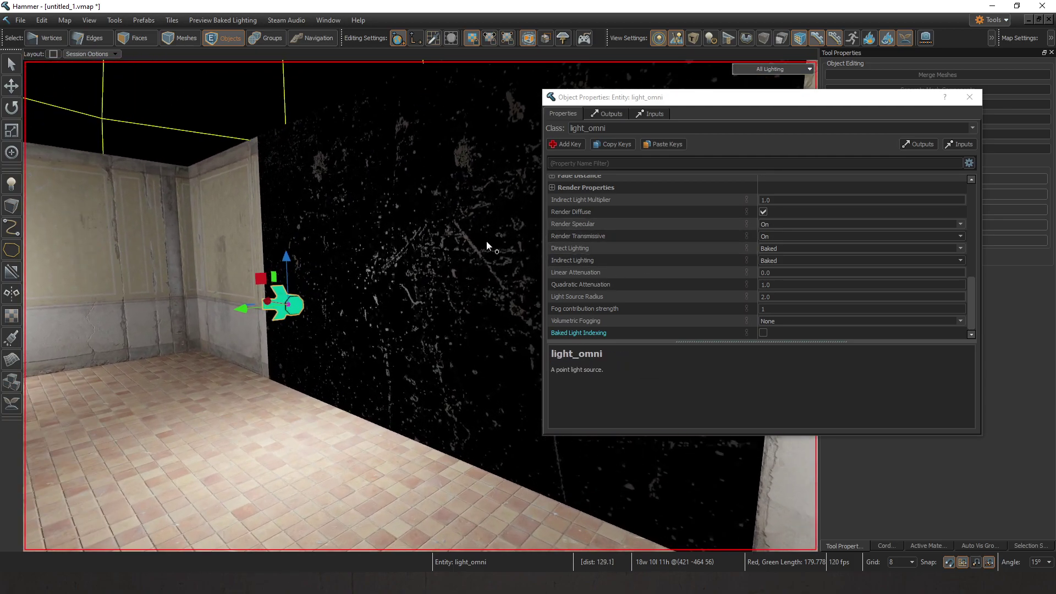
click(763, 333)
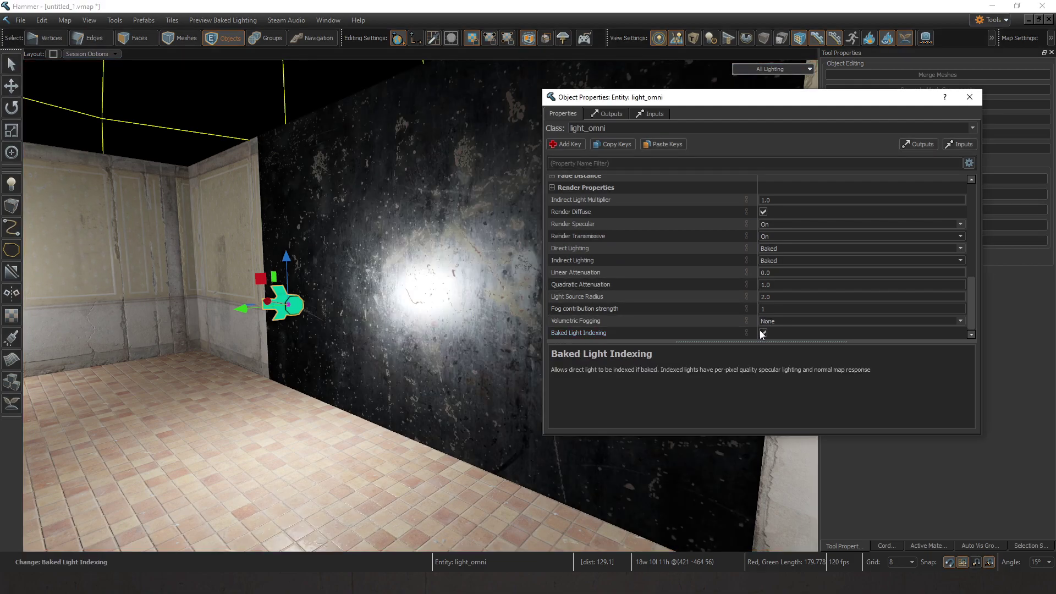
click(970, 97)
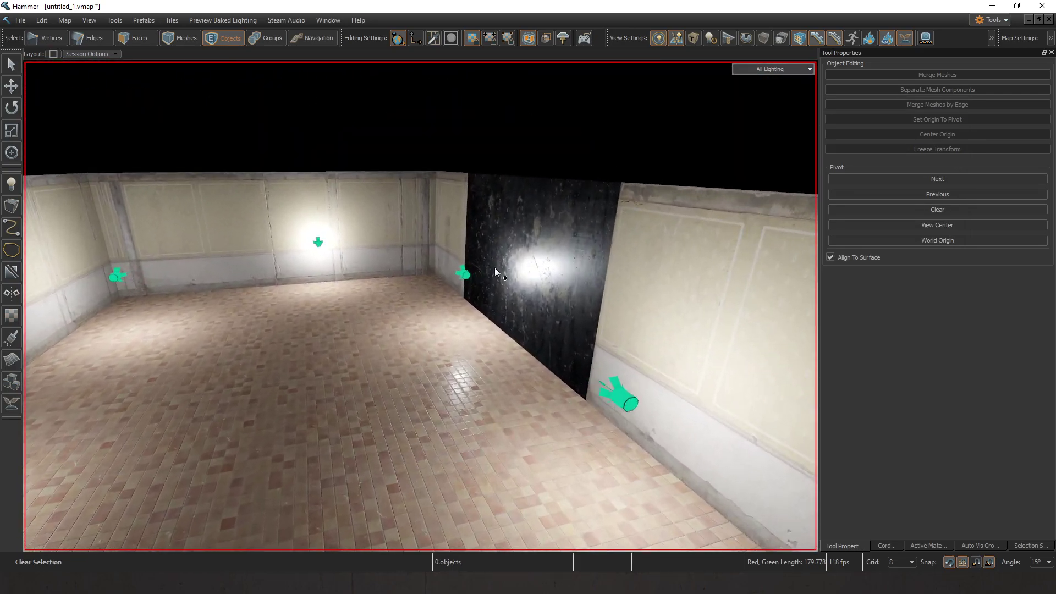
Step: Review the wall light's shadow, style and render properties, keeping its Appearance at Normal, and close the properties
click(467, 275)
double_click(467, 275)
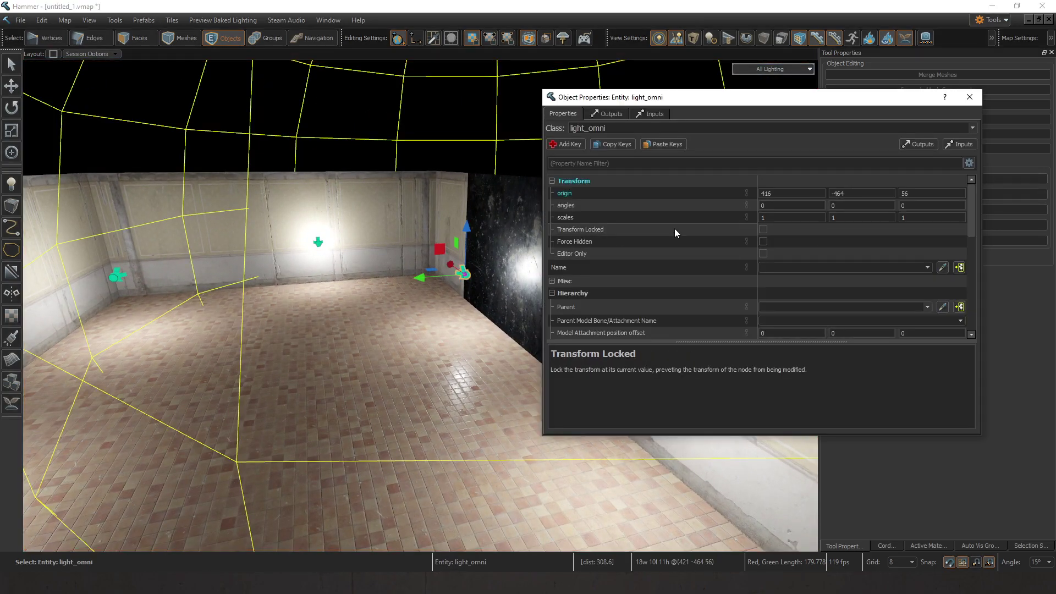
drag(974, 206, 973, 256)
click(553, 235)
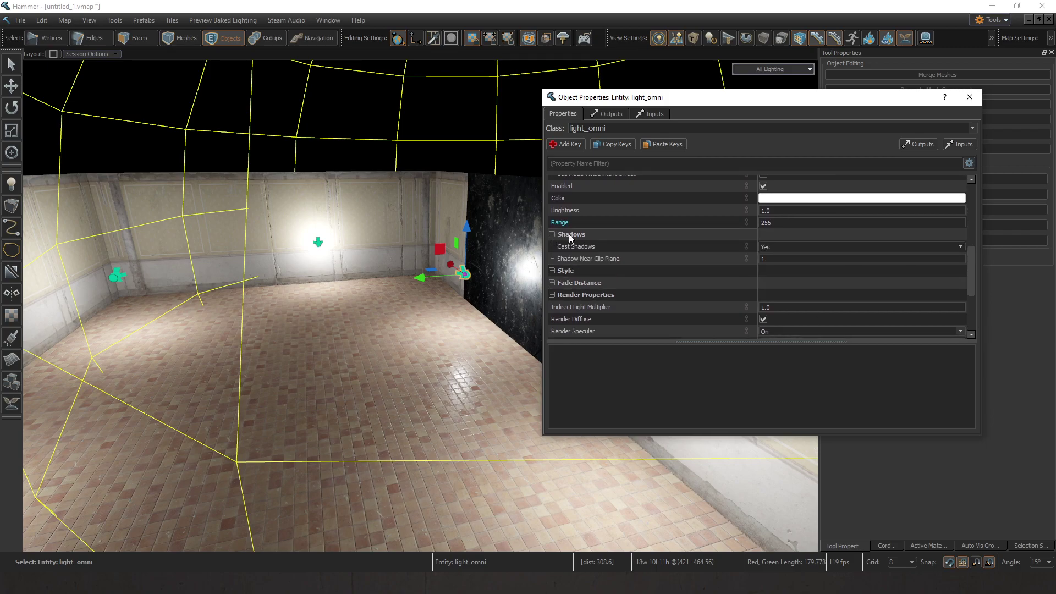
click(553, 271)
click(961, 284)
click(798, 298)
click(961, 284)
click(781, 298)
scroll(594, 294, down, 2)
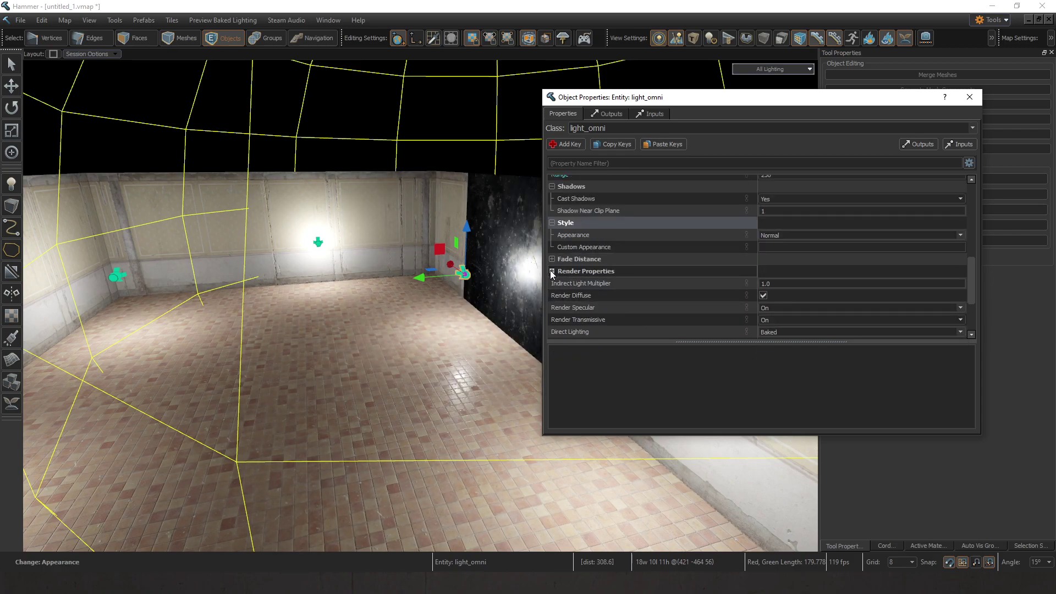
scroll(561, 275, down, 3)
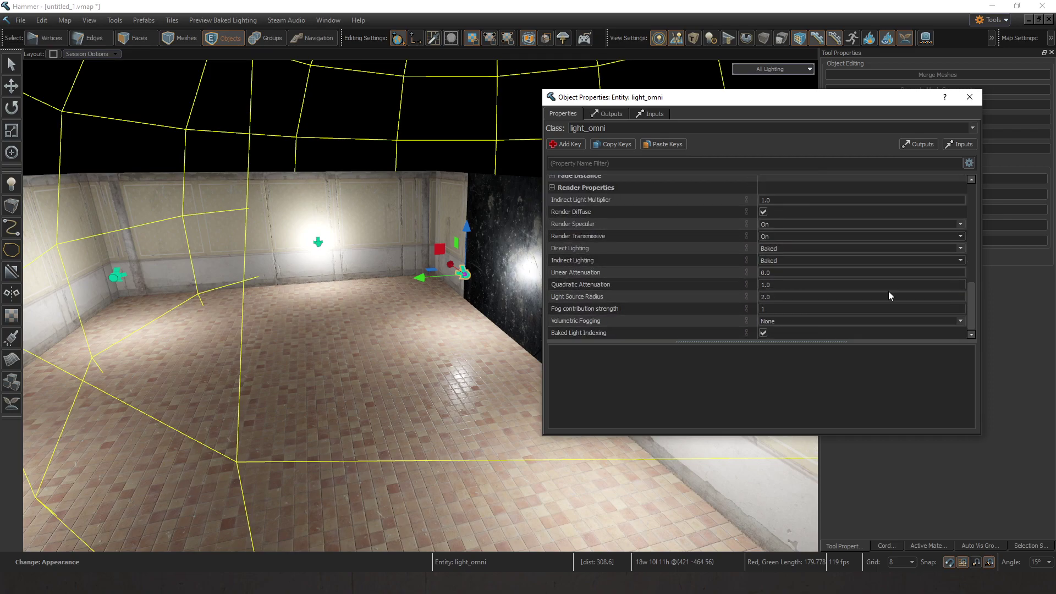
click(969, 97)
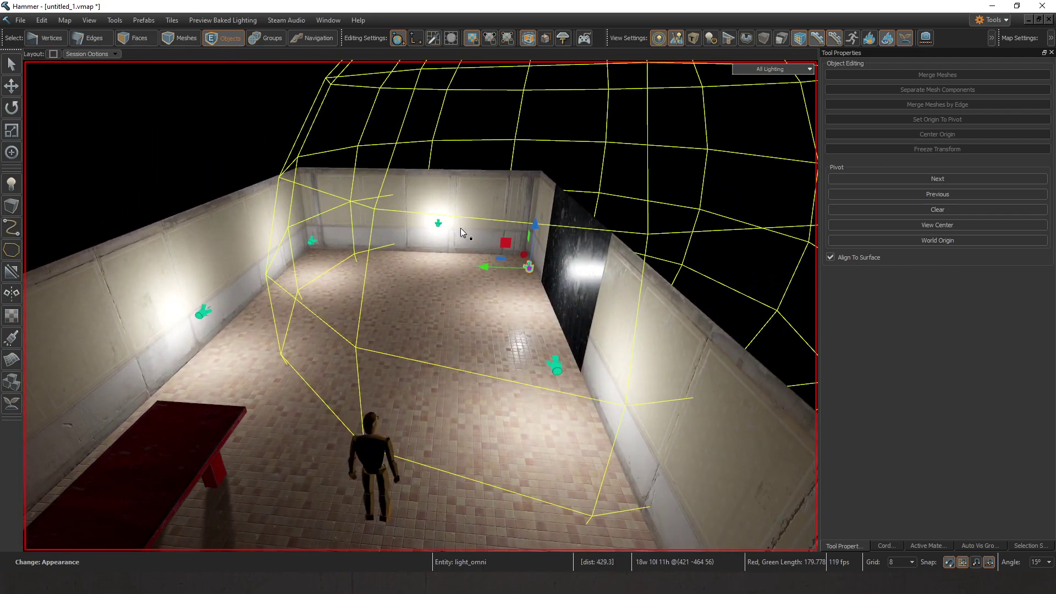
Step: Delete the point light beside the metal wall and clear the selection
key(Delete)
click(442, 224)
key(Escape)
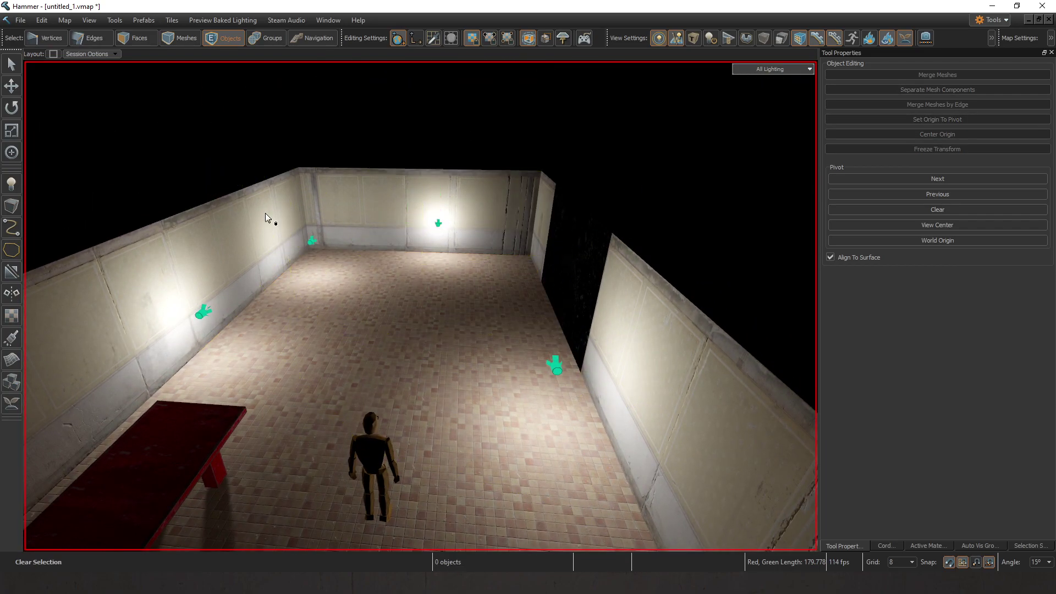
Step: Place a Volume Fog Controller on the floor beside the reference figure
scroll(355, 213, up, 3)
click(11, 183)
click(898, 304)
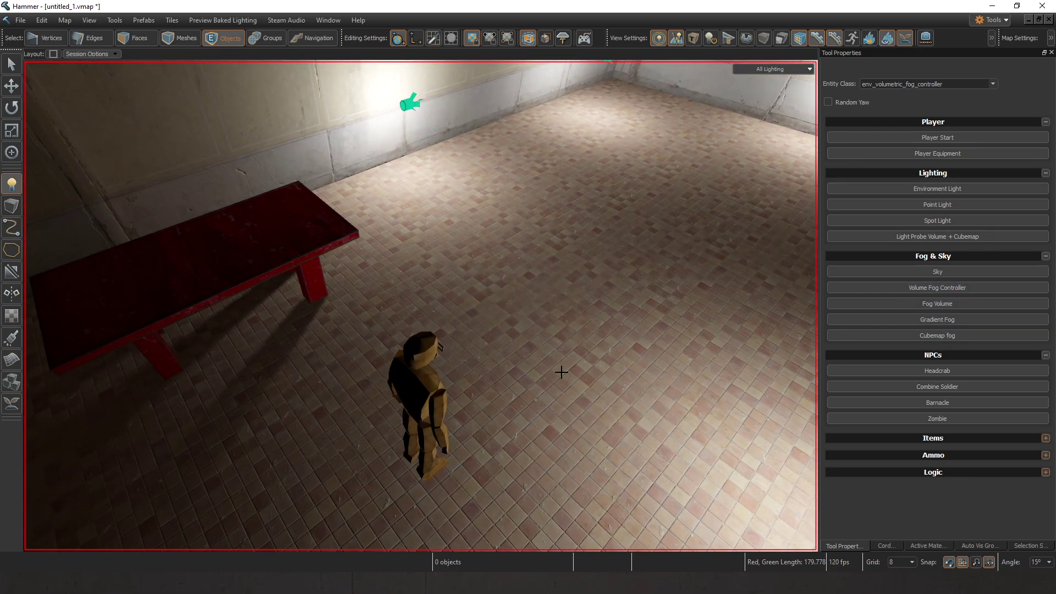
click(561, 372)
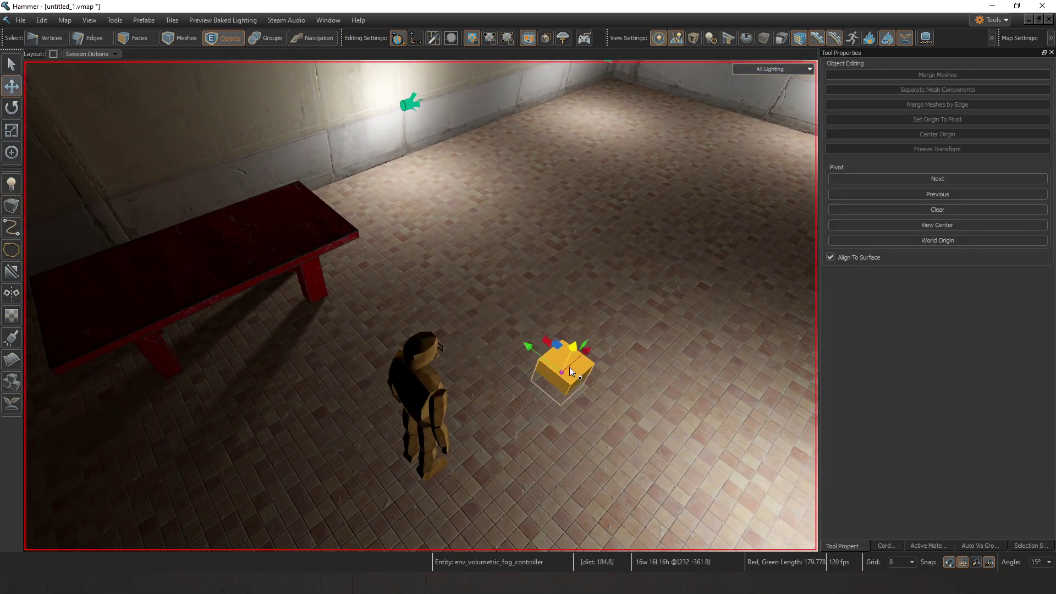
Step: Place a Fog Volume in the middle of the room and raise it above the floor
scroll(561, 372, down, 5)
click(12, 185)
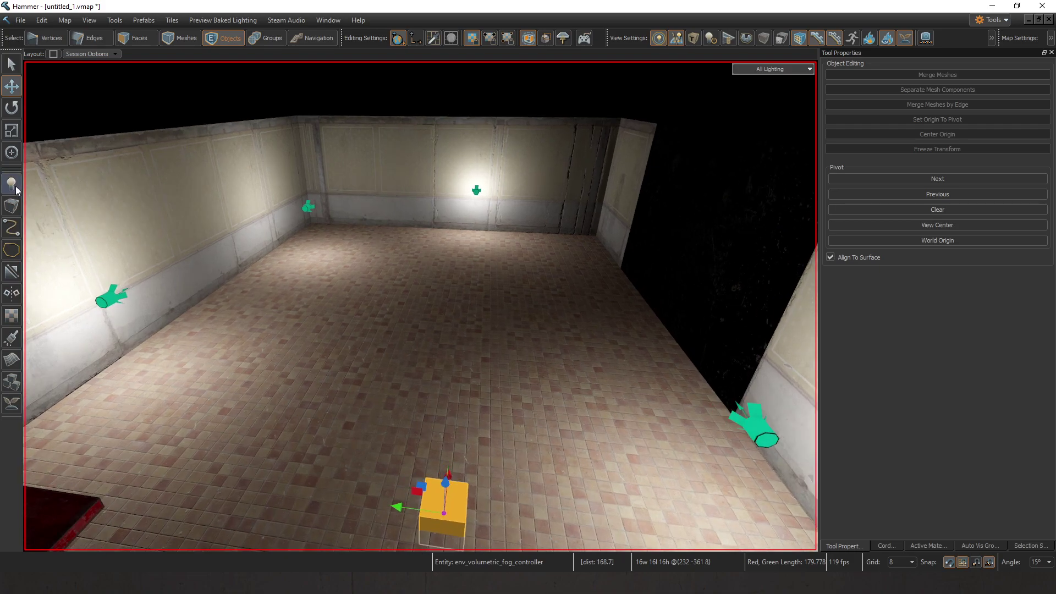
click(414, 338)
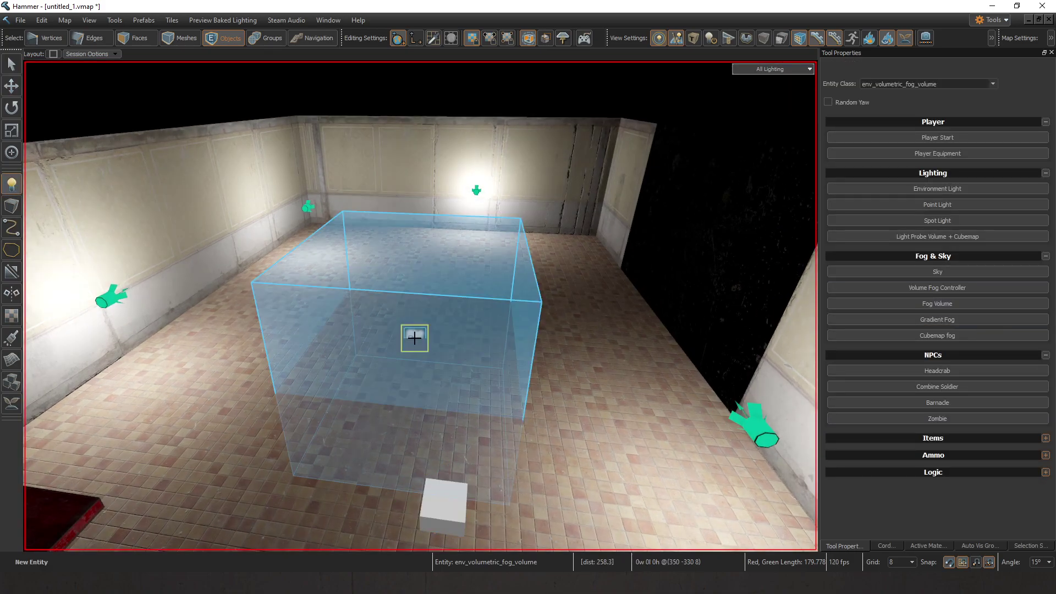
right_drag(446, 333, 454, 319)
key(t)
drag(402, 348, 397, 264)
key(s)
mouse_move(398, 268)
right_down()
mouse_move(382, 284)
mouse_move(405, 284)
right_up()
Step: Stretch the fog volume sideways towards the metal wall
click(12, 65)
drag(440, 281, 580, 293)
right_drag(580, 293, 561, 303)
Step: Delete the point lights on the metal-wall side, the far wall and the far corner, and select the remaining wall light
click(633, 372)
click(649, 394)
key(Delete)
click(409, 208)
key(Delete)
click(258, 238)
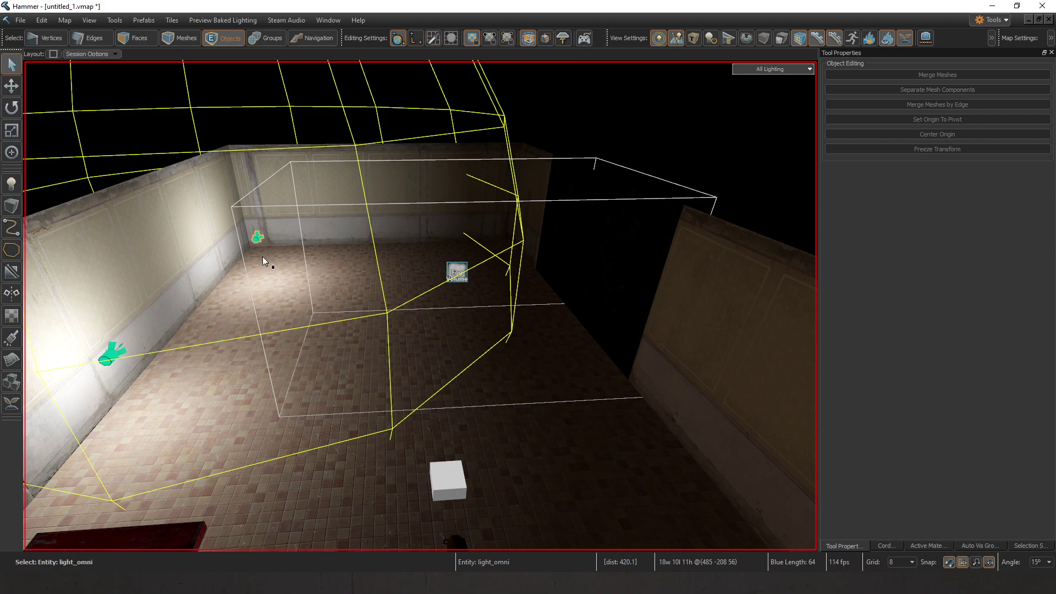
key(Delete)
click(109, 356)
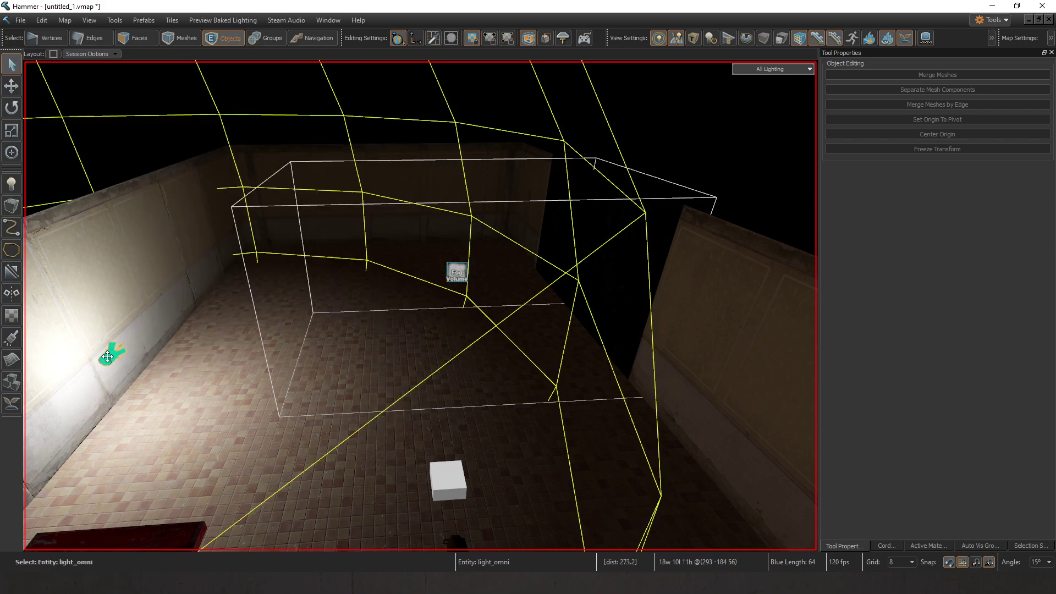
Step: Place a Spot Light on the floor inside the fog volume and rotate it to point straight down
click(5, 184)
click(967, 222)
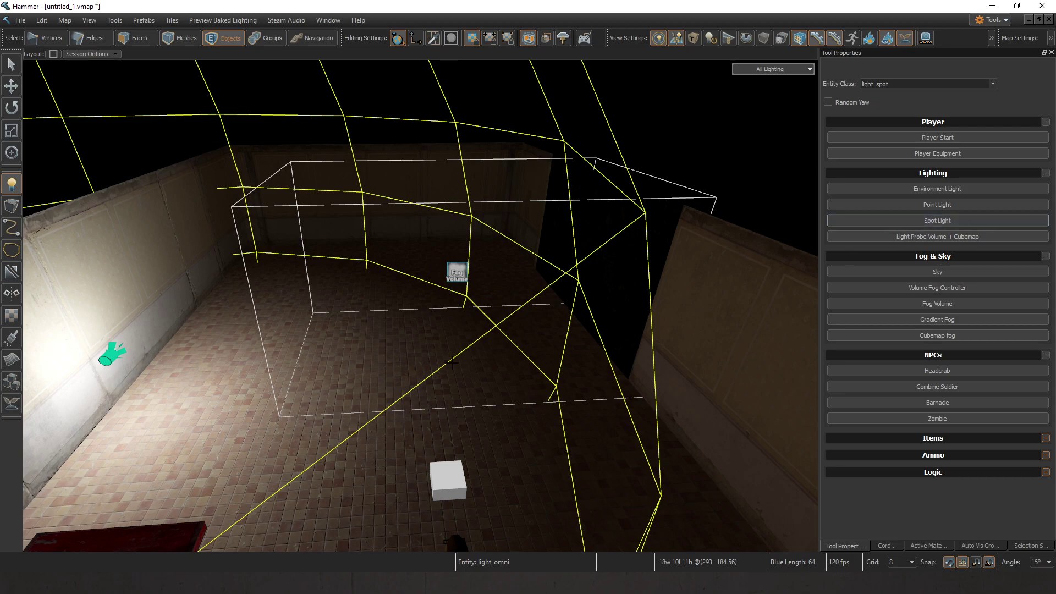
click(467, 349)
key(r)
right_drag(483, 349, 530, 359)
drag(532, 355, 467, 334)
Step: Raise the spot light to just above the top of the room
key(t)
right_drag(467, 334, 514, 305)
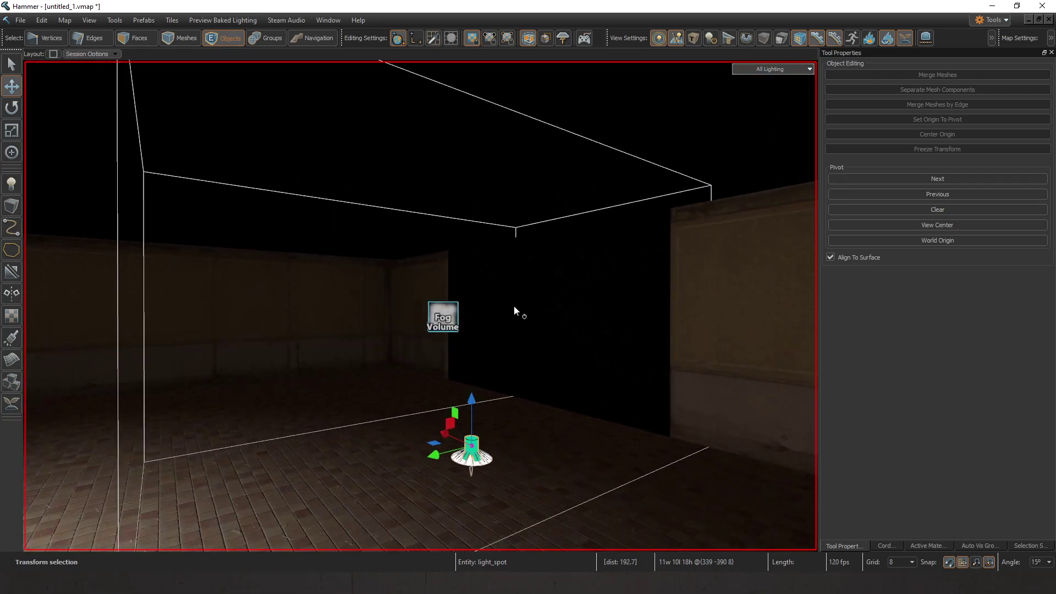
drag(484, 421, 524, 109)
key(s)
mouse_move(534, 206)
right_down()
mouse_move(420, 306)
mouse_move(533, 206)
right_up()
key(w)
Step: Set the spot light's Volumetric Fogging to Baked and close its properties
key(alt+Return)
scroll(710, 215, down, 10)
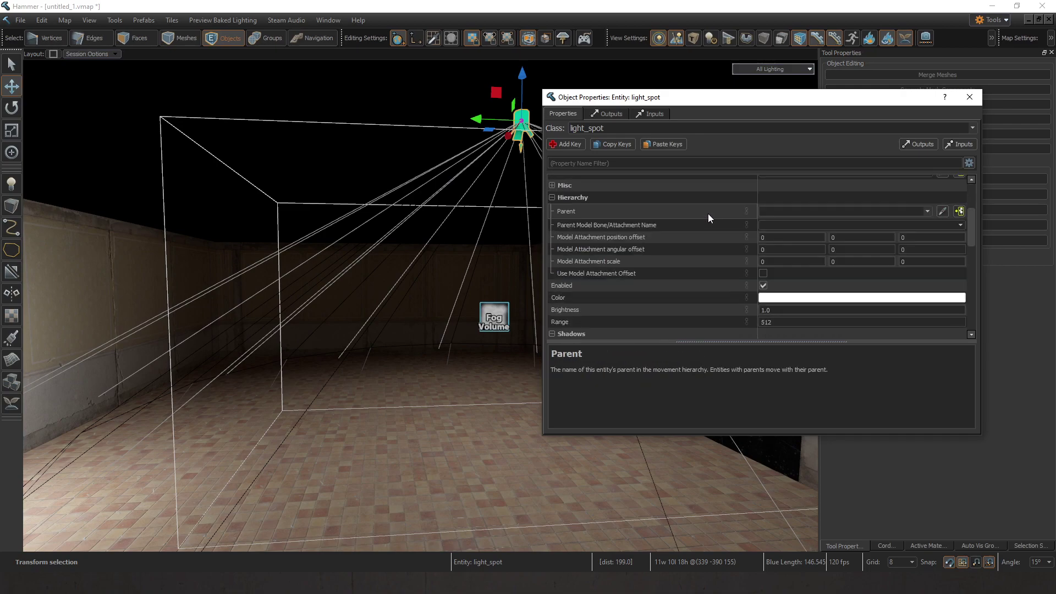
right_drag(421, 306, 550, 307)
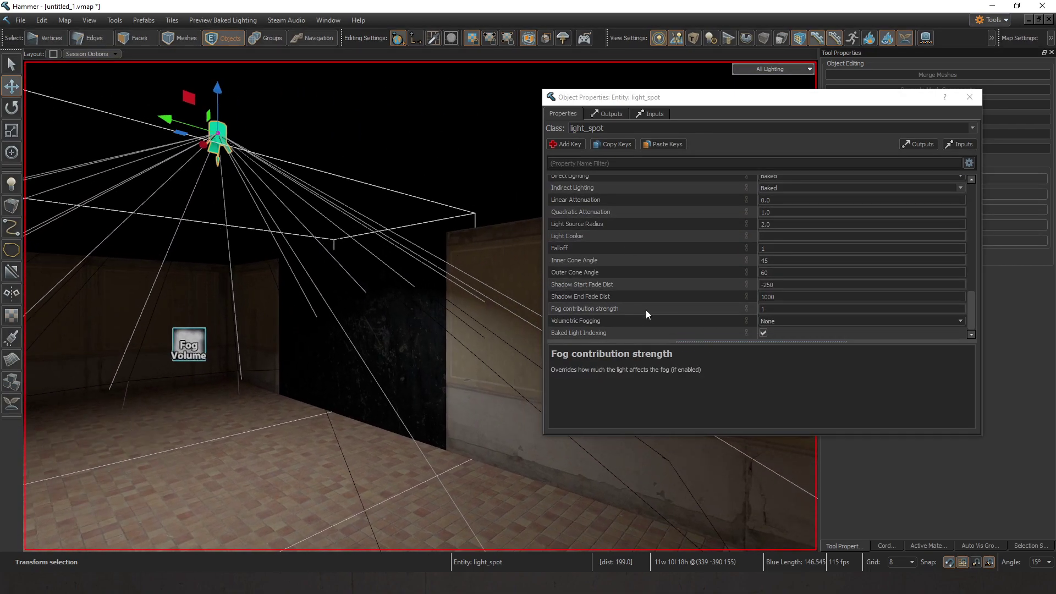
click(842, 321)
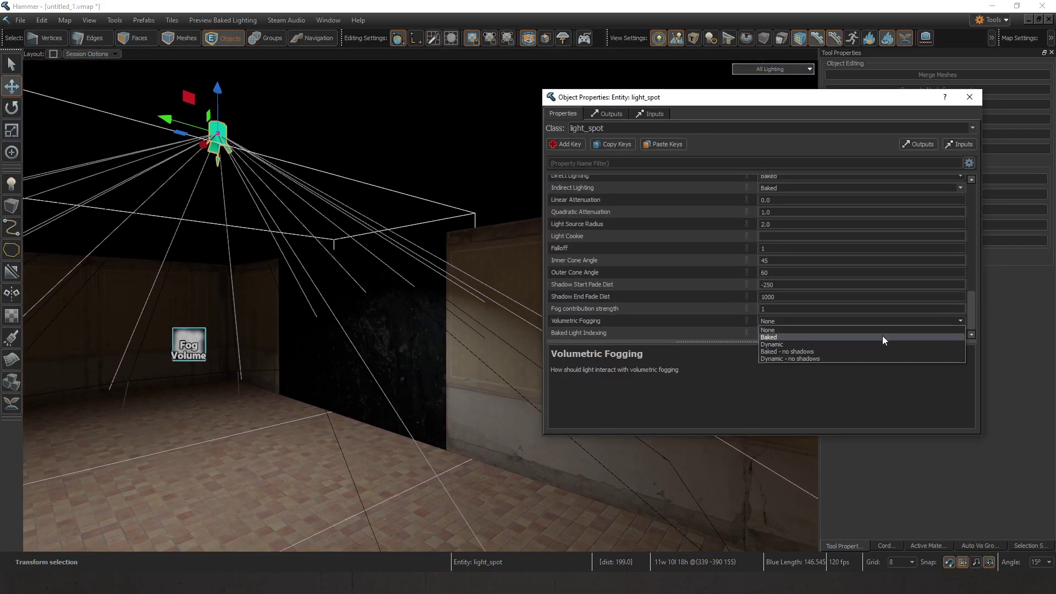
click(882, 337)
right_drag(516, 309, 411, 230)
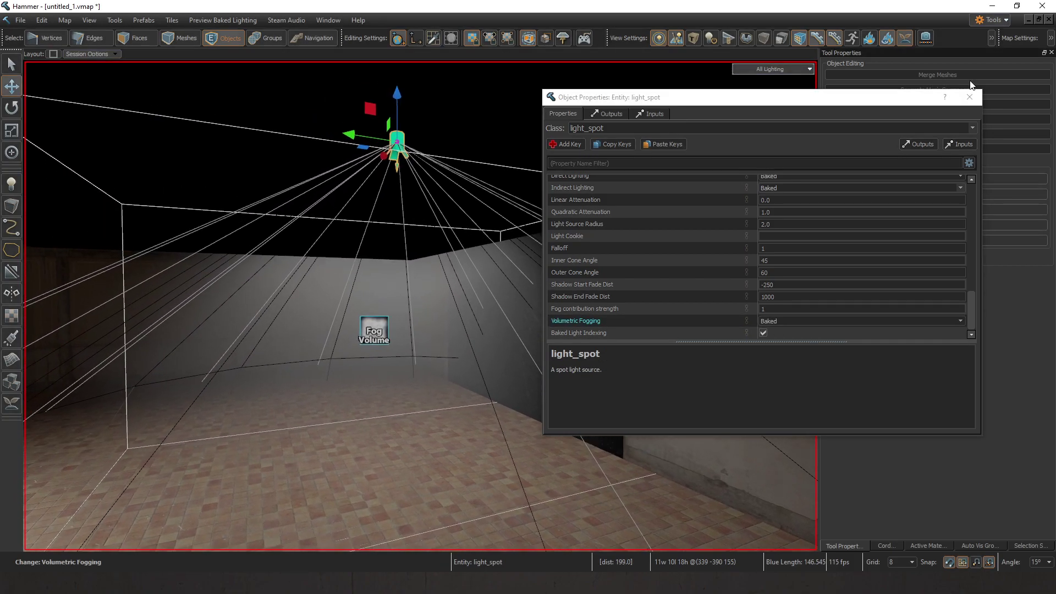
click(969, 97)
Step: Examine the fog and spot light from farther back in the room, and select the room mesh
click(375, 330)
right_drag(419, 305, 472, 320)
key(s)
key(w)
key(s)
click(508, 337)
key(s)
key(a)
key(s)
Step: Try to raise the room walls by lassoing the mesh's upper vertices and moving them up
key(1)
drag(109, 261, 193, 335)
scroll(374, 294, up, 1)
drag(419, 302, 432, 218)
key(ctrl+z)
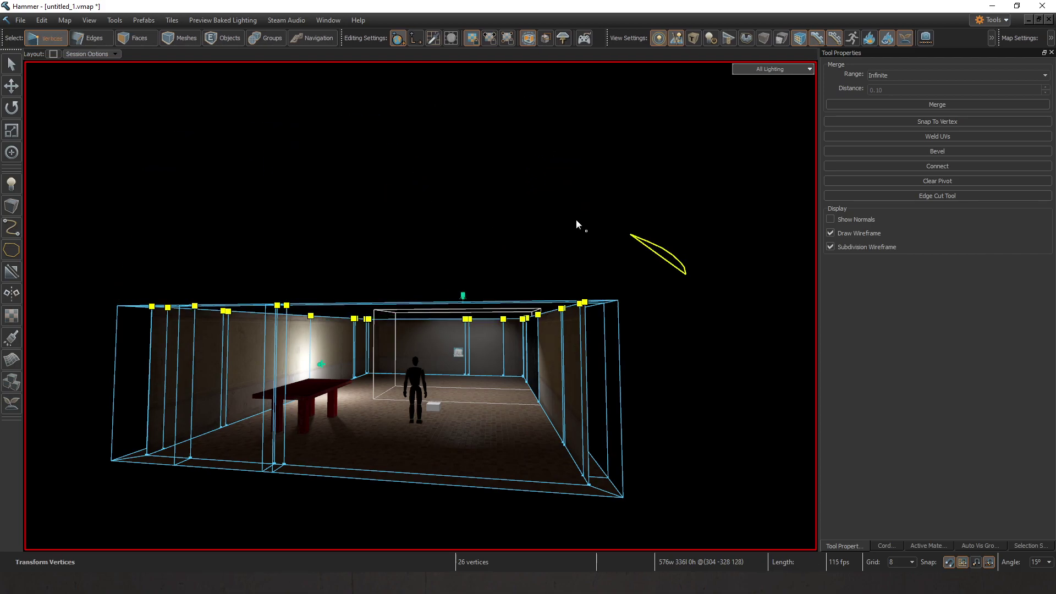
Step: Lasso the room's upper vertices again and try once more to extend the walls upward
drag(142, 328, 143, 328)
click(477, 238)
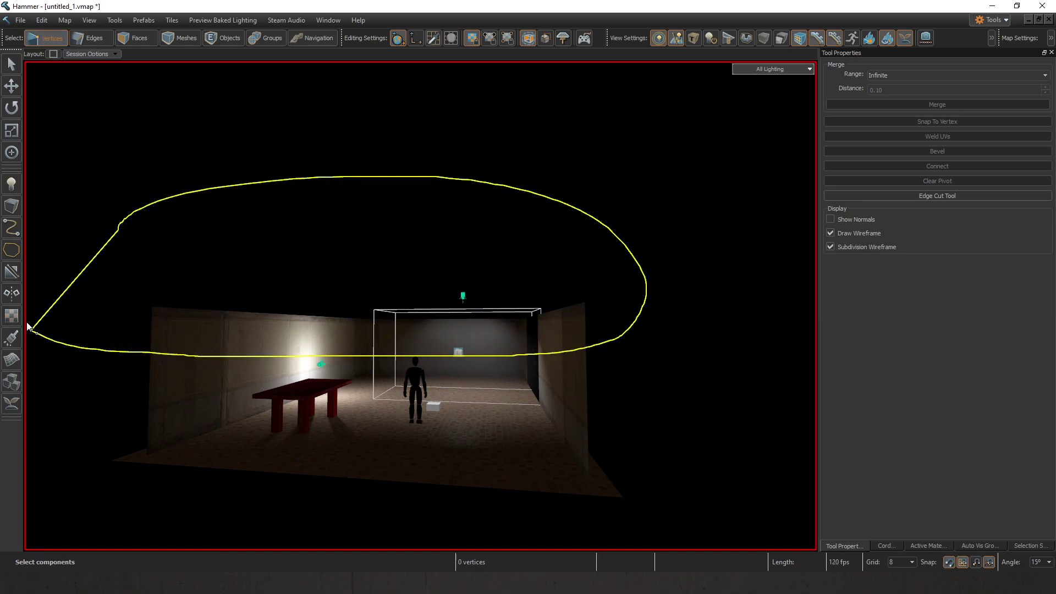
drag(564, 225, 564, 226)
click(274, 223)
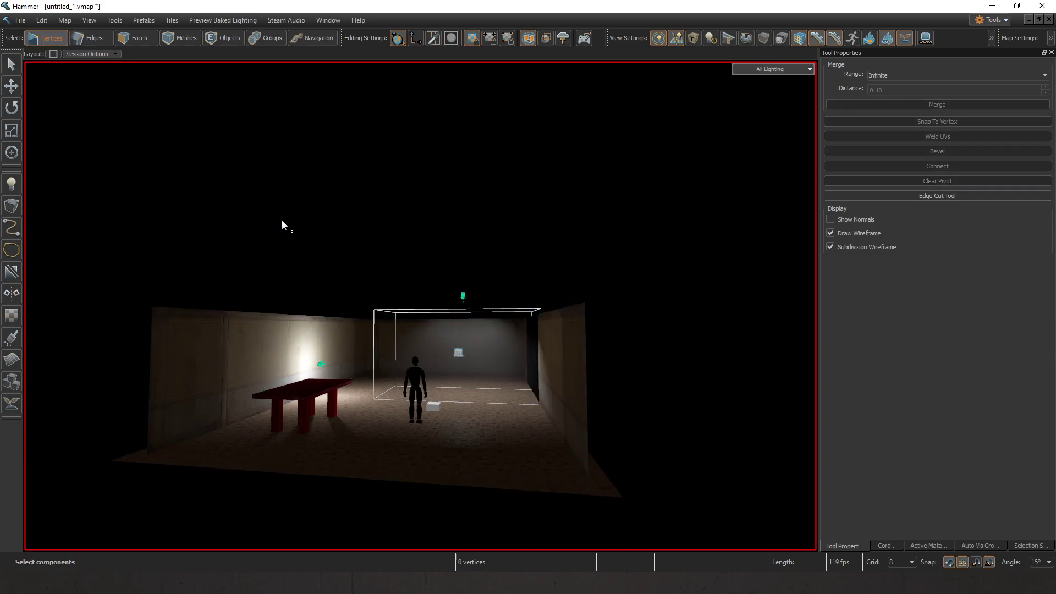
scroll(311, 186, up, 1)
mouse_move(131, 223)
mouse_down()
mouse_move(236, 202)
mouse_move(719, 263)
mouse_up()
click(338, 246)
drag(249, 360, 253, 357)
mouse_move(418, 302)
mouse_down()
mouse_move(431, 278)
mouse_move(424, 245)
mouse_up()
key(ctrl+z)
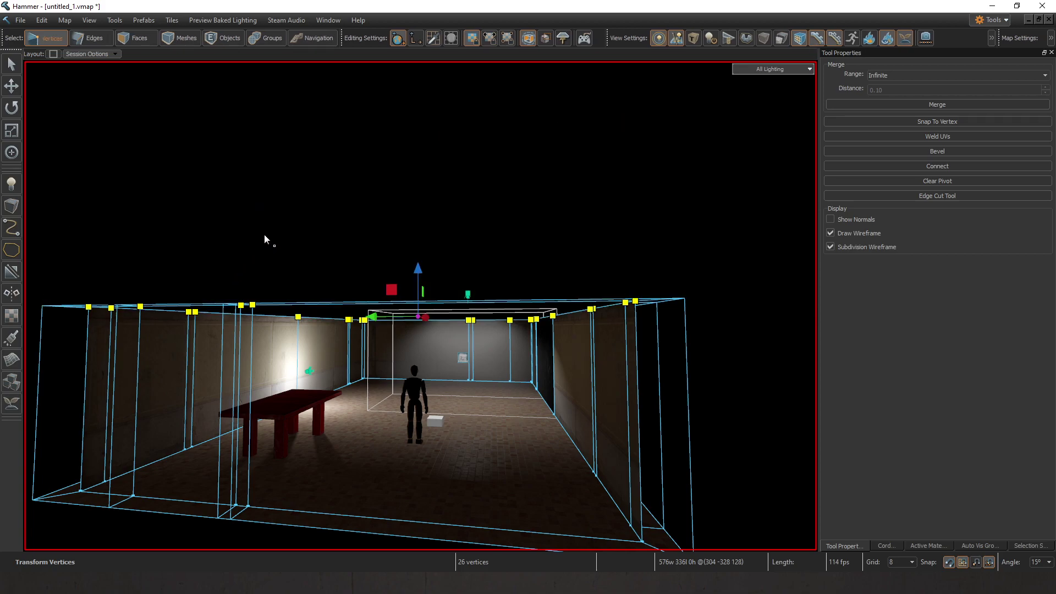
Step: Lasso the room's upper vertices from outside and inspect the selection from another angle
scroll(262, 234, down, 1)
drag(262, 227, 36, 312)
drag(692, 345, 360, 228)
right_drag(182, 282, 495, 275)
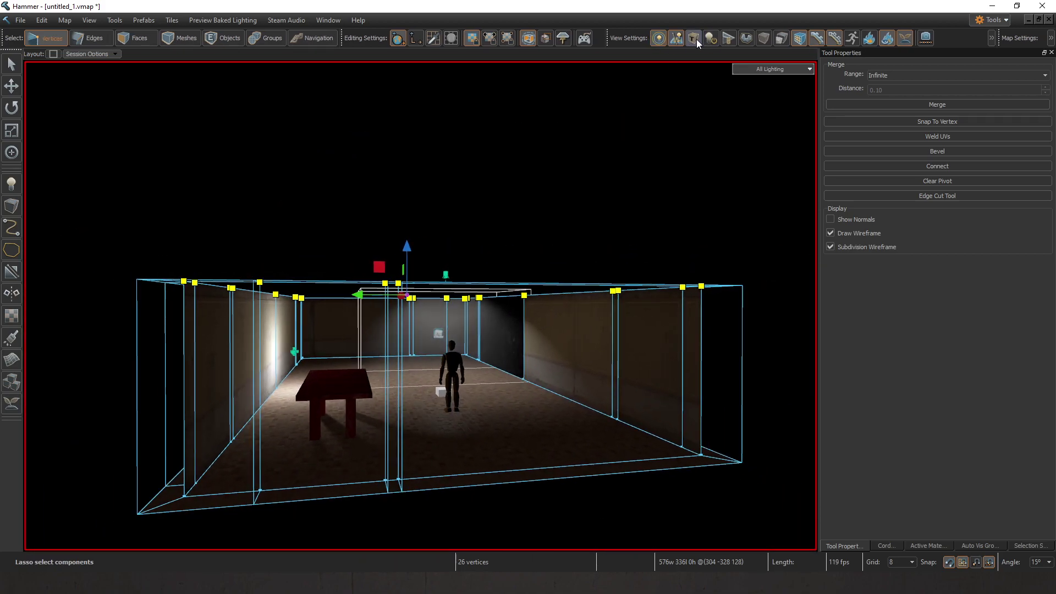
Step: Show the tool materials on the room's outer faces, clear the vertex selection and switch the view to Fullbright
click(695, 38)
click(530, 160)
click(765, 70)
click(781, 140)
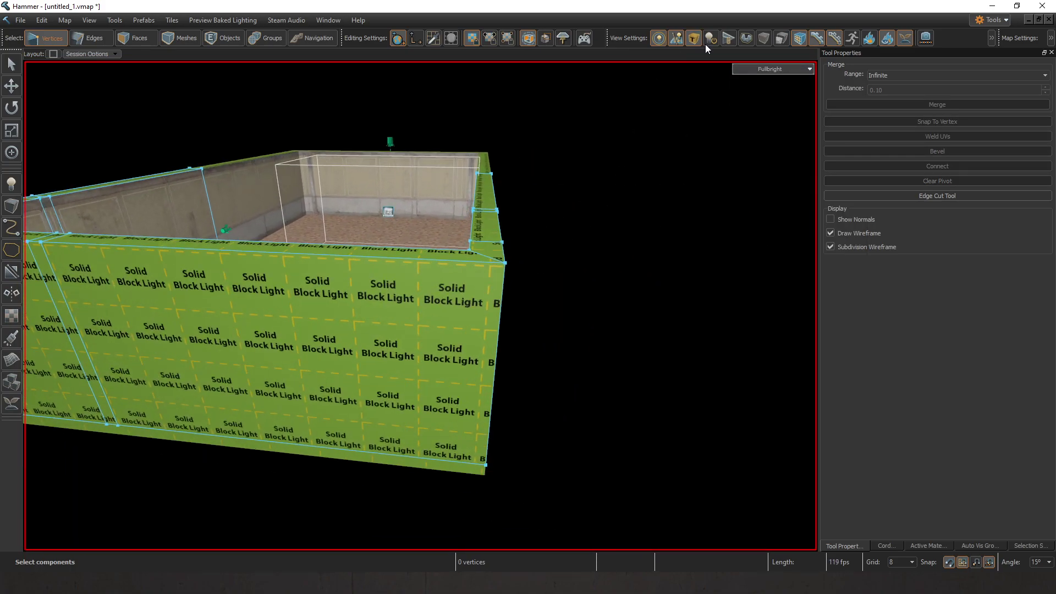
Step: Clear the stray vertex selection and hide the tool materials to see into the room again
key(w)
mouse_move(553, 226)
mouse_down()
mouse_move(584, 242)
mouse_move(560, 223)
mouse_up()
click(659, 122)
click(694, 38)
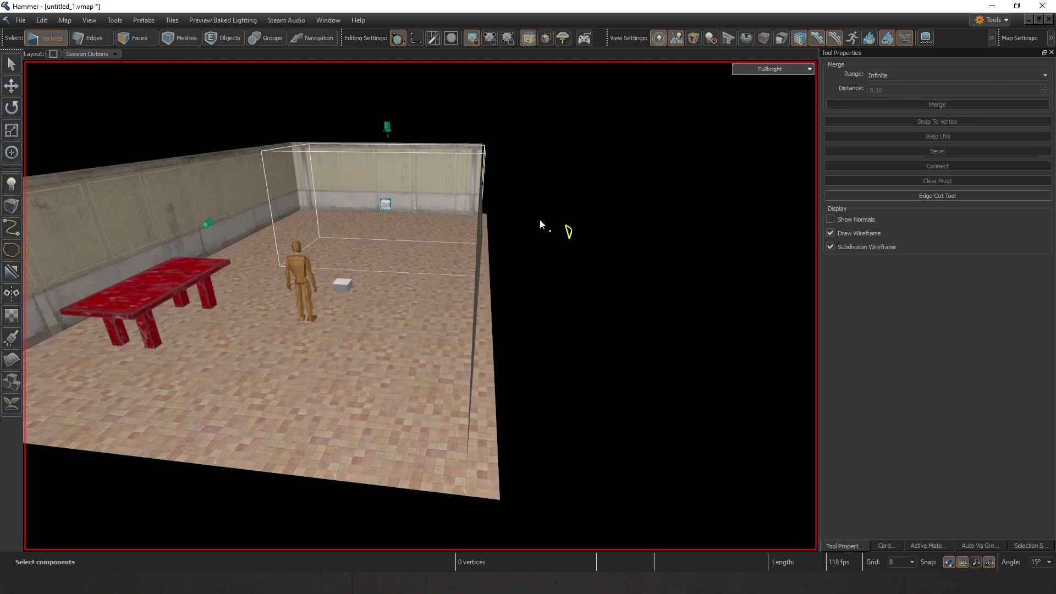
Step: Show the tool materials, lasso the room's upper vertices from outside and raise the walls by 144 units
click(694, 38)
mouse_move(504, 221)
right_down()
mouse_move(420, 305)
mouse_move(504, 220)
right_up()
key(s)
key(w)
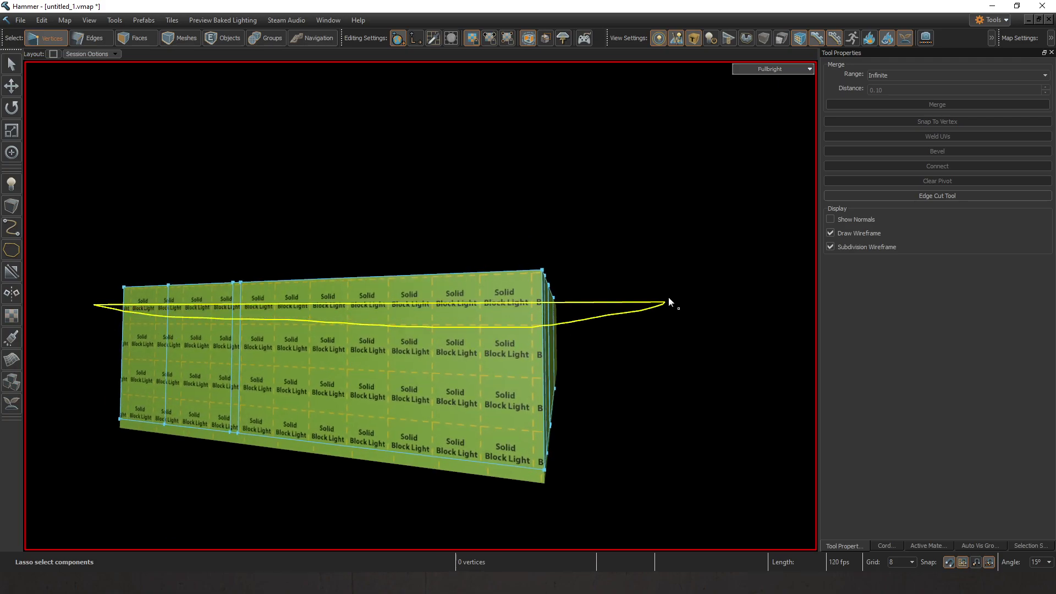
drag(52, 199, 52, 202)
key(w)
mouse_move(389, 260)
right_down()
mouse_move(420, 305)
mouse_move(390, 260)
right_up()
key(s)
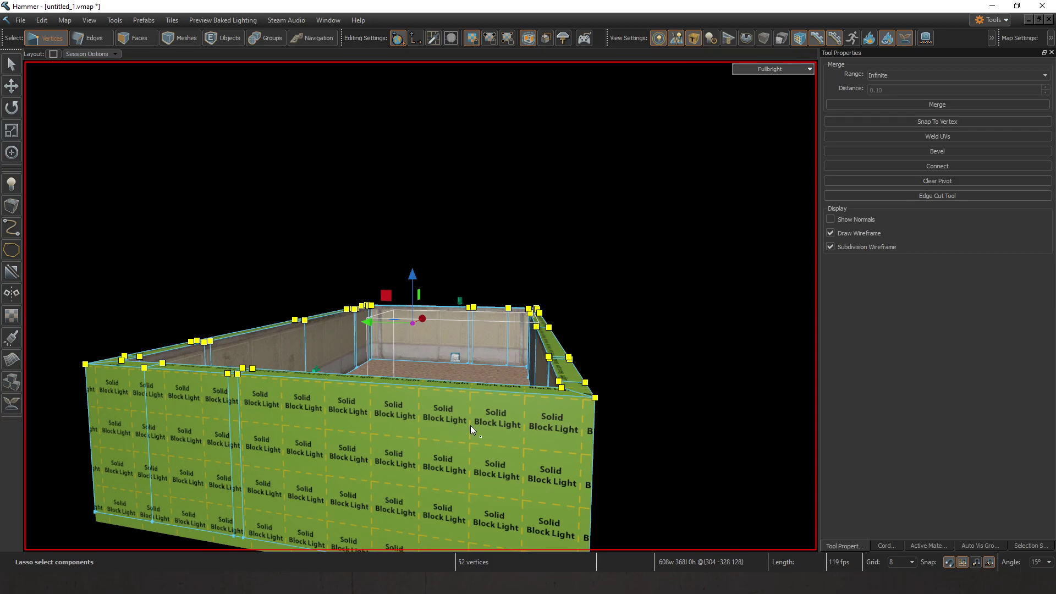
drag(412, 324, 413, 216)
click(616, 342)
mouse_move(616, 343)
right_down()
mouse_move(420, 305)
mouse_move(615, 342)
right_up()
Step: Hide the volume outlines and entity helpers inside the room and switch the view to All Lighting
key(w)
key(s)
key(a)
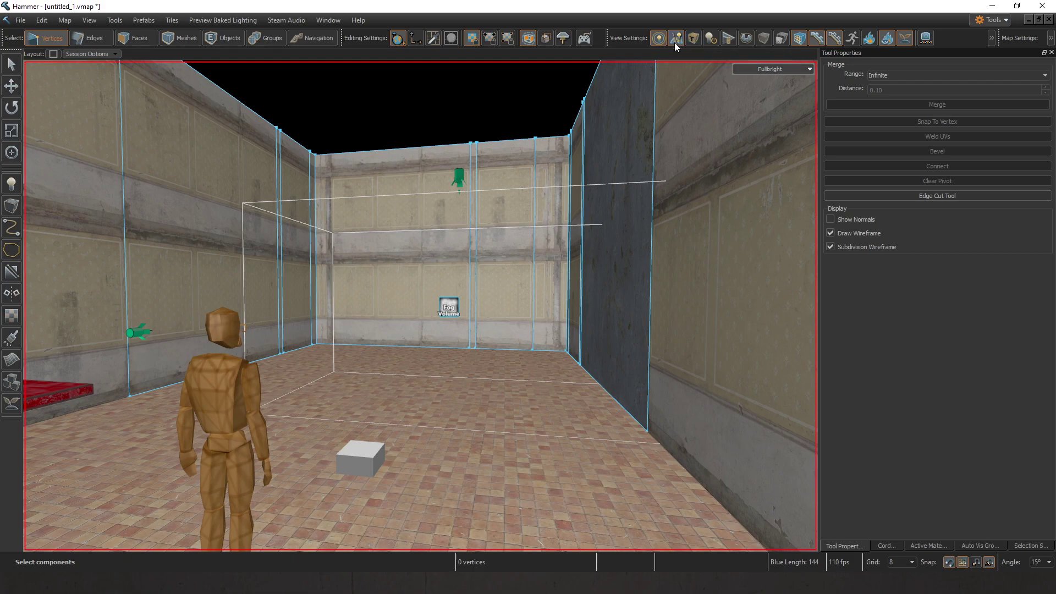
click(657, 38)
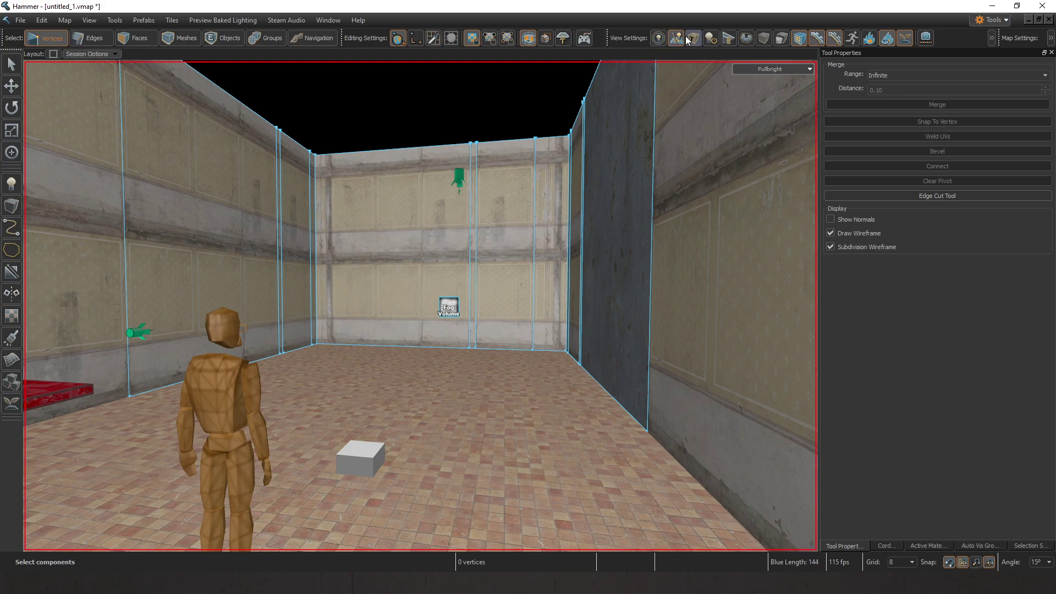
click(676, 39)
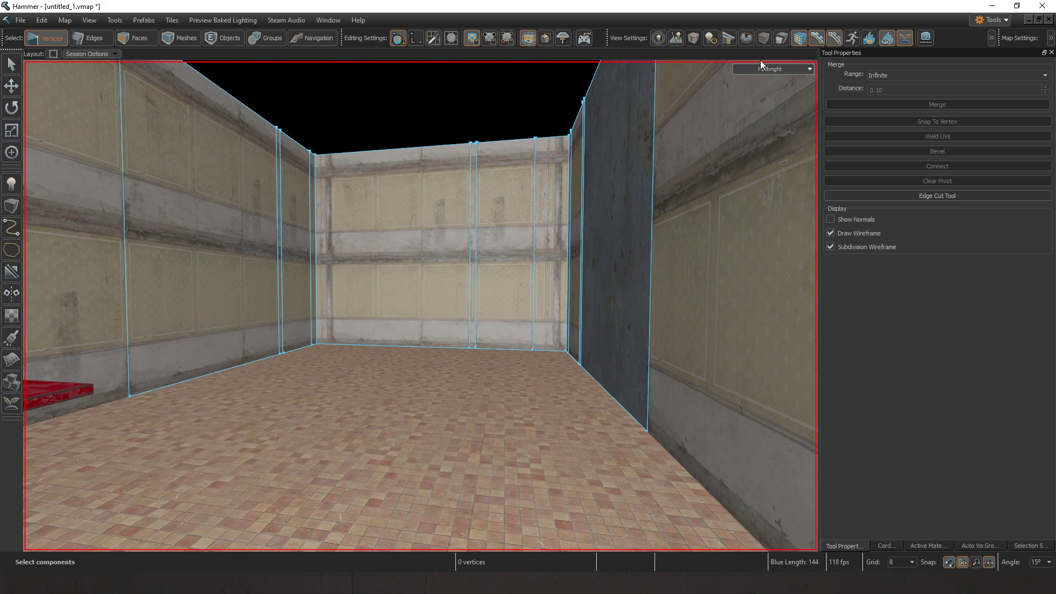
click(773, 69)
mouse_move(782, 180)
click(892, 213)
right_drag(421, 306, 567, 261)
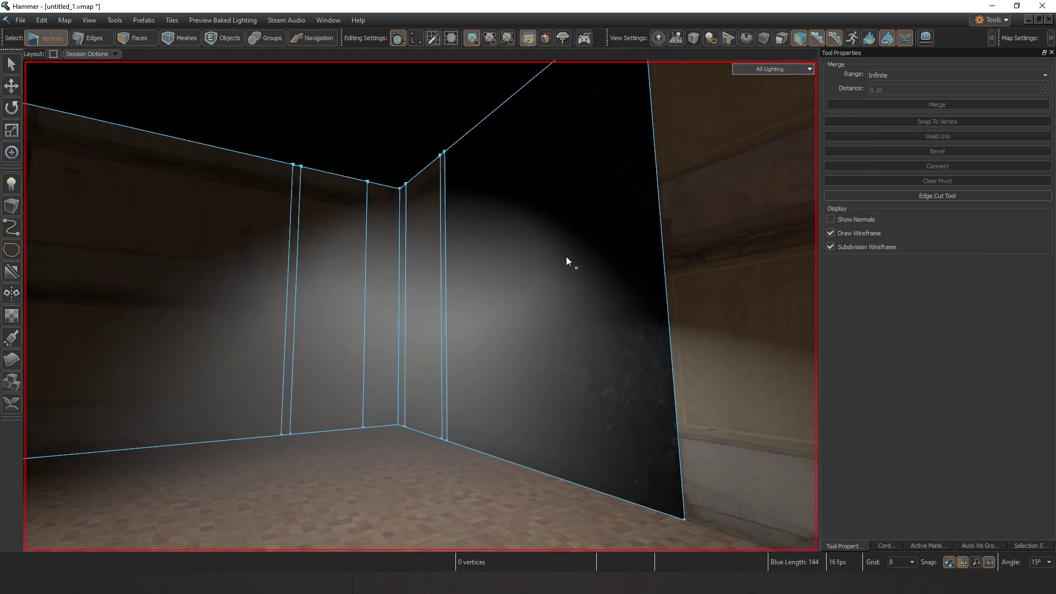
Step: Extend the top of the fog volume upward past the spot light and check the fog with the helpers hidden
click(232, 41)
click(342, 325)
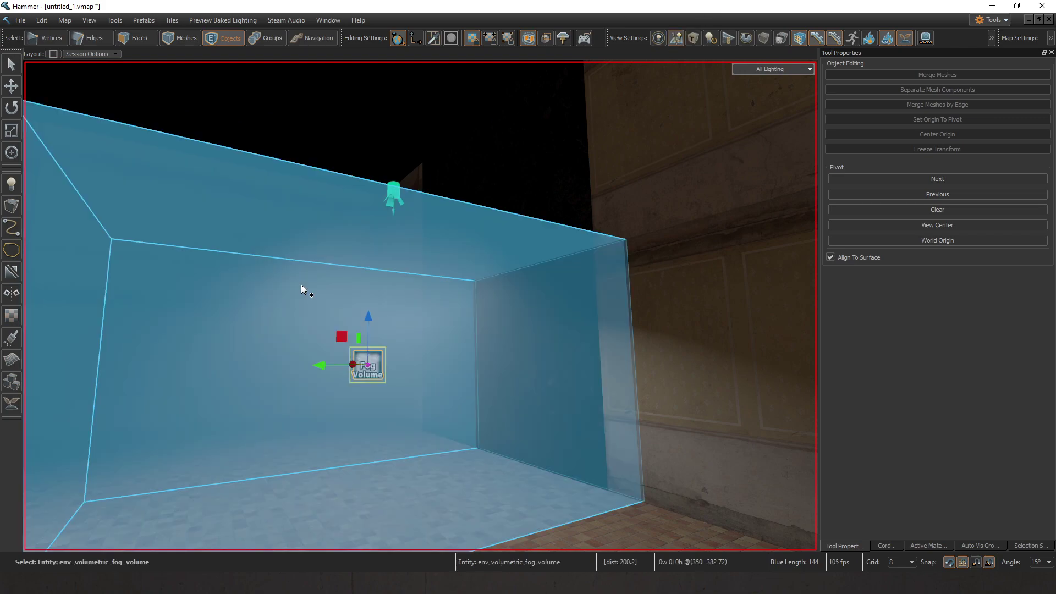
click(5, 62)
drag(369, 232, 372, 132)
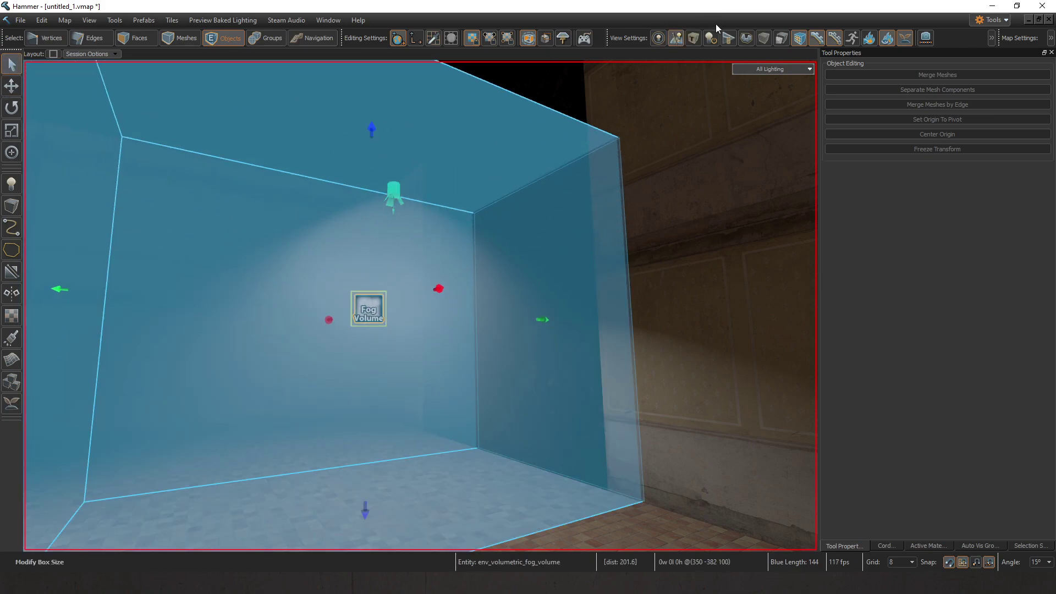
click(677, 37)
scroll(444, 188, up, 2)
click(677, 38)
scroll(401, 164, down, 1)
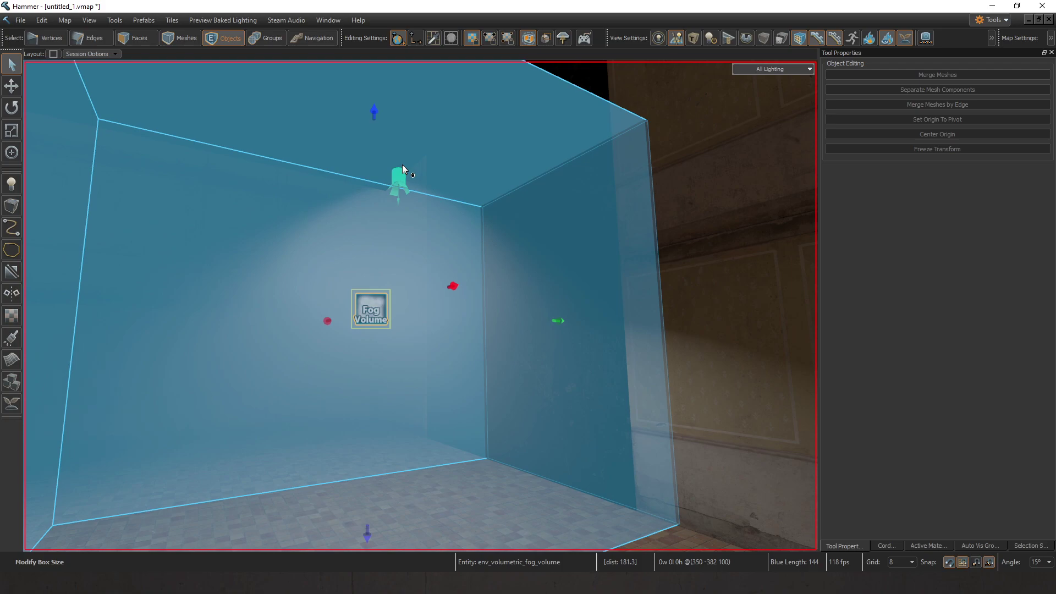
key(Escape)
Step: Set the overhead spot light's fog contribution strength to 5 and raise the light by 40 units
double_click(398, 186)
scroll(647, 237, down, 5)
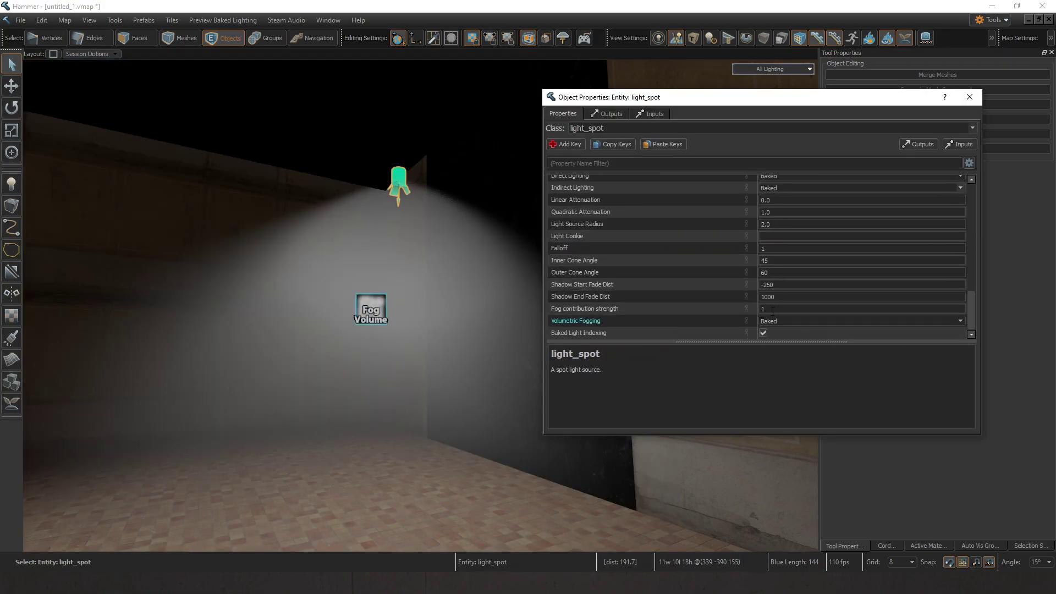
text(5)
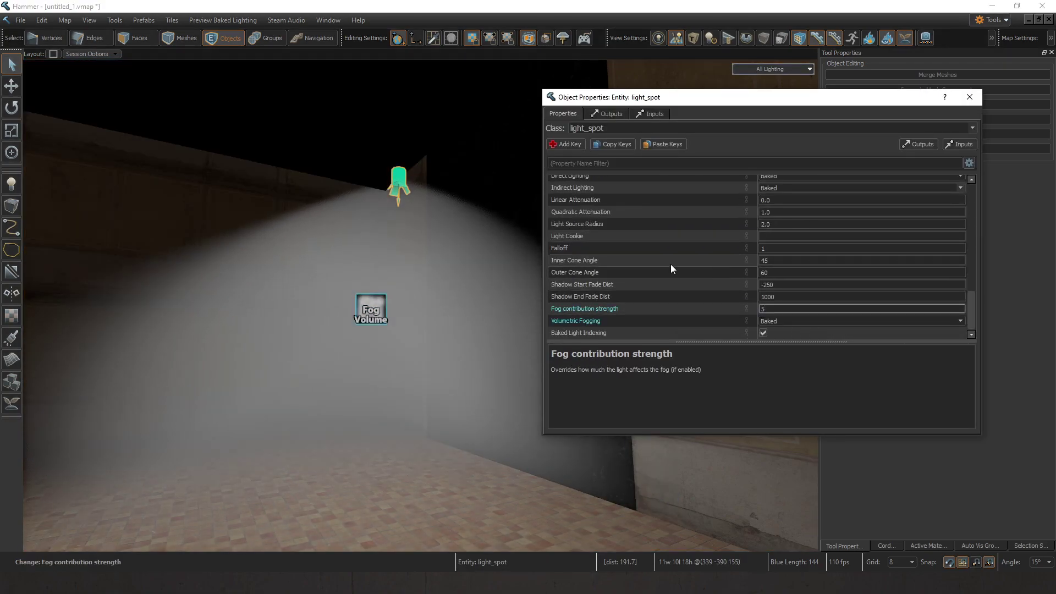
text(t)
drag(403, 154, 417, 91)
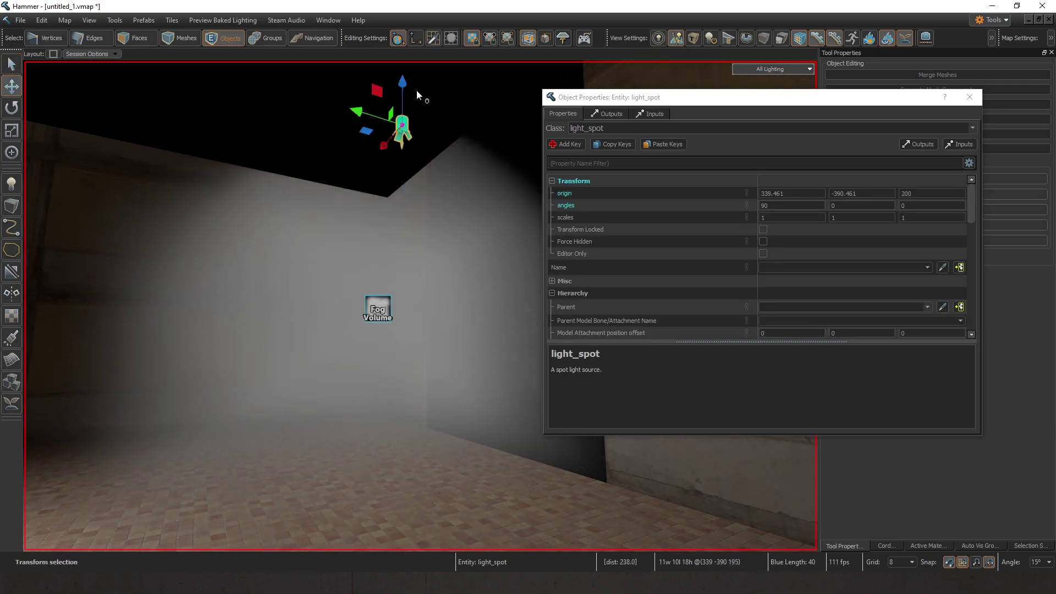
click(969, 97)
key(Escape)
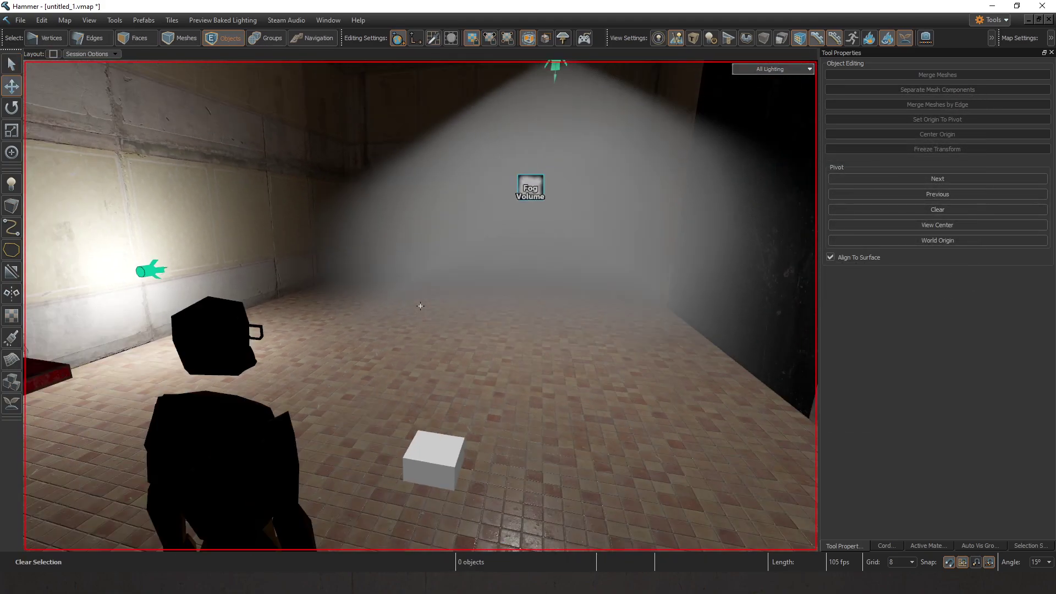
Step: Reset the overhead spot light's fog contribution strength to default, leaving its volumetric fogging on Baked
click(671, 37)
right_drag(561, 247, 568, 201)
double_click(564, 199)
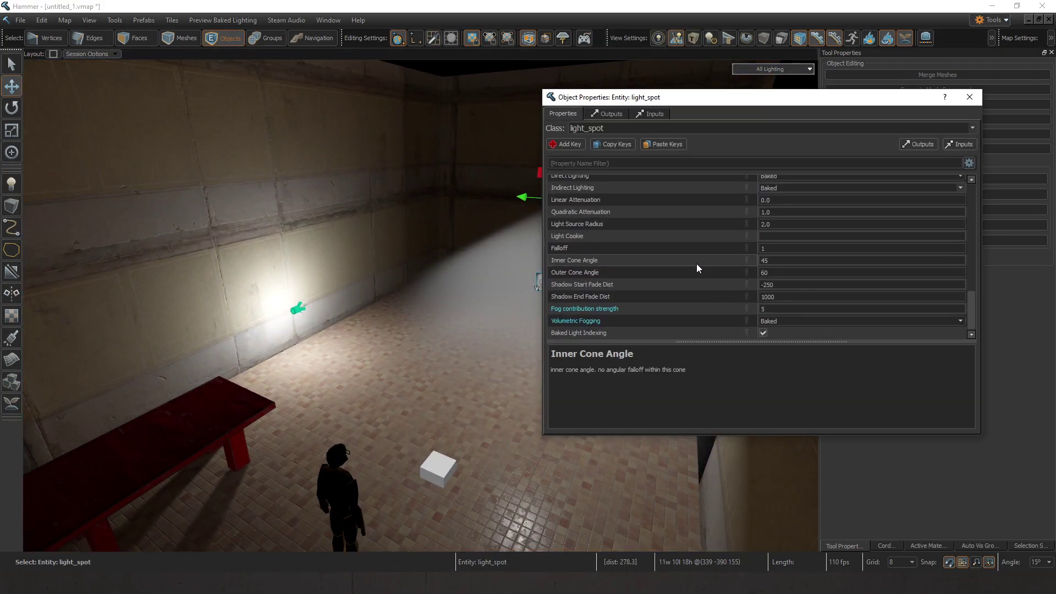
click(725, 323)
click(961, 320)
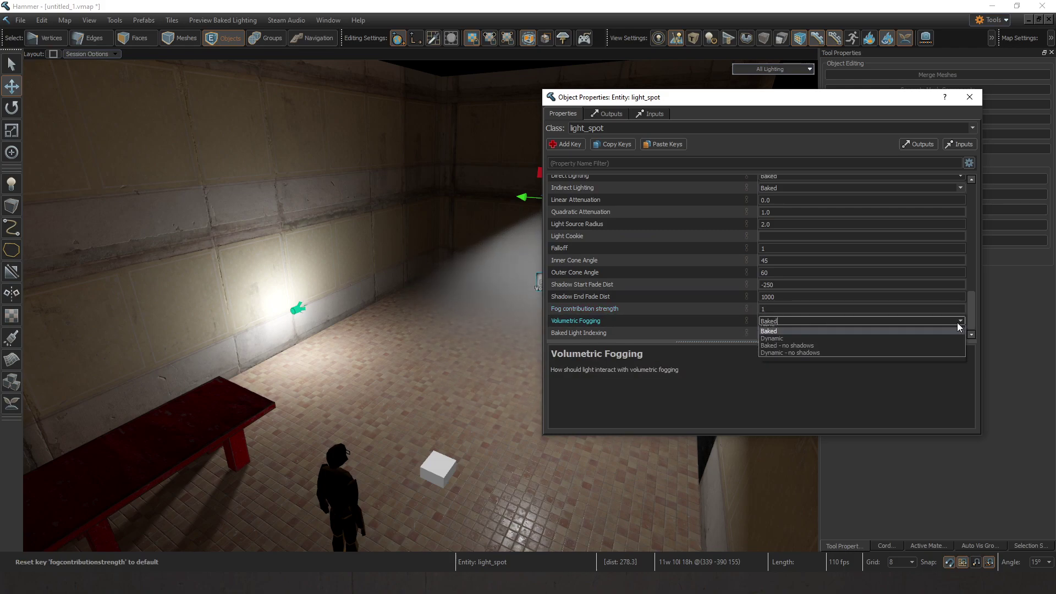
click(919, 333)
click(969, 98)
Step: Delete the fog volume from the room
right_drag(770, 198, 511, 415)
key(Escape)
click(495, 459)
key(Delete)
right_drag(495, 459, 336, 240)
Step: Switch the view to Fullbright and look at the room from outside
click(11, 183)
click(773, 69)
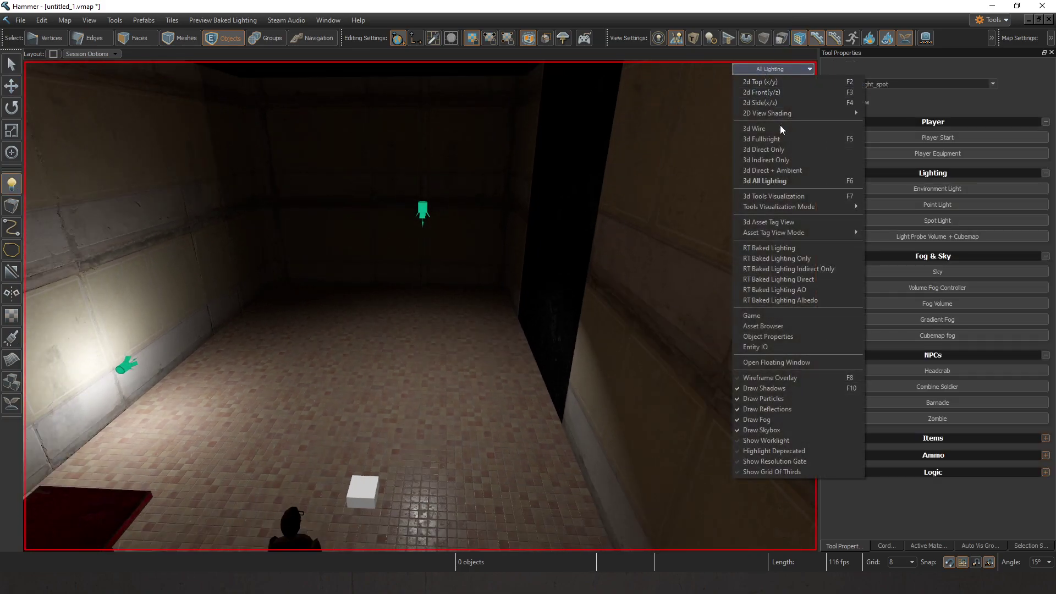
click(770, 140)
right_drag(592, 172, 328, 316)
Step: Lasso the visible upper wall vertices, try to lower them and undo the move
key(1)
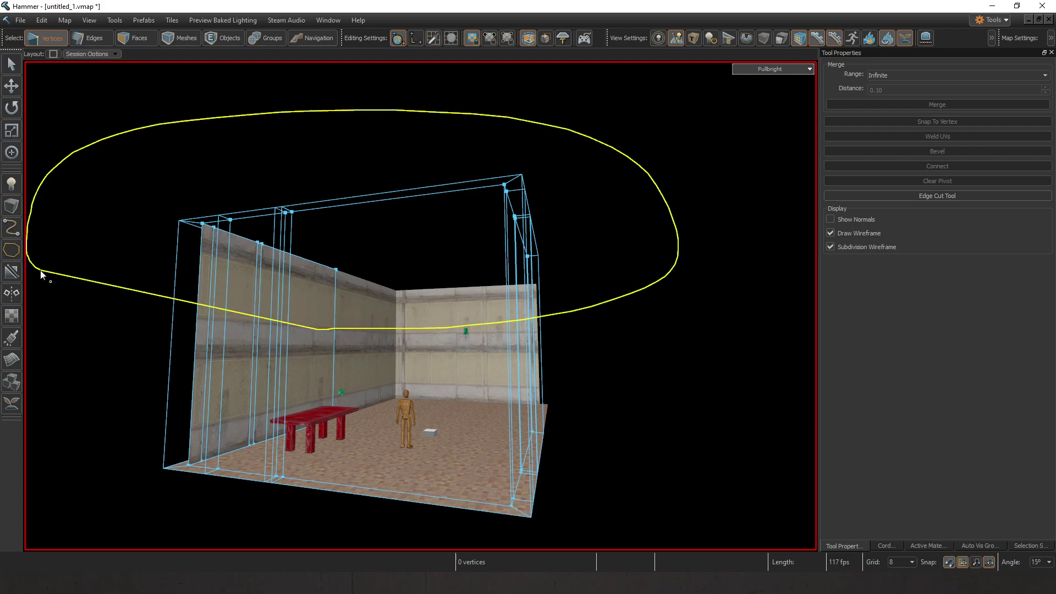
drag(40, 271, 110, 308)
right_drag(420, 306, 420, 306)
drag(423, 222, 423, 298)
key(ctrl+z)
right_drag(422, 300, 421, 306)
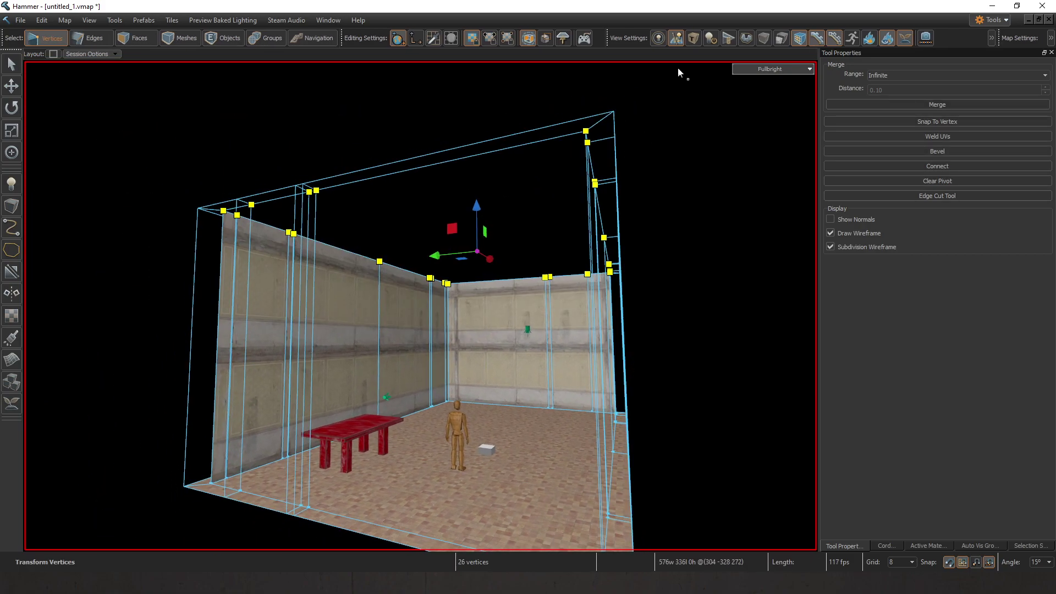
Step: With the tool materials shown, lasso all of the room's upper vertices and lower the walls by 104 units
click(694, 38)
mouse_move(380, 320)
mouse_down()
mouse_move(3, 238)
mouse_move(33, 270)
mouse_up()
right_drag(420, 306, 421, 306)
drag(337, 130, 335, 341)
key(Escape)
right_drag(329, 348, 420, 306)
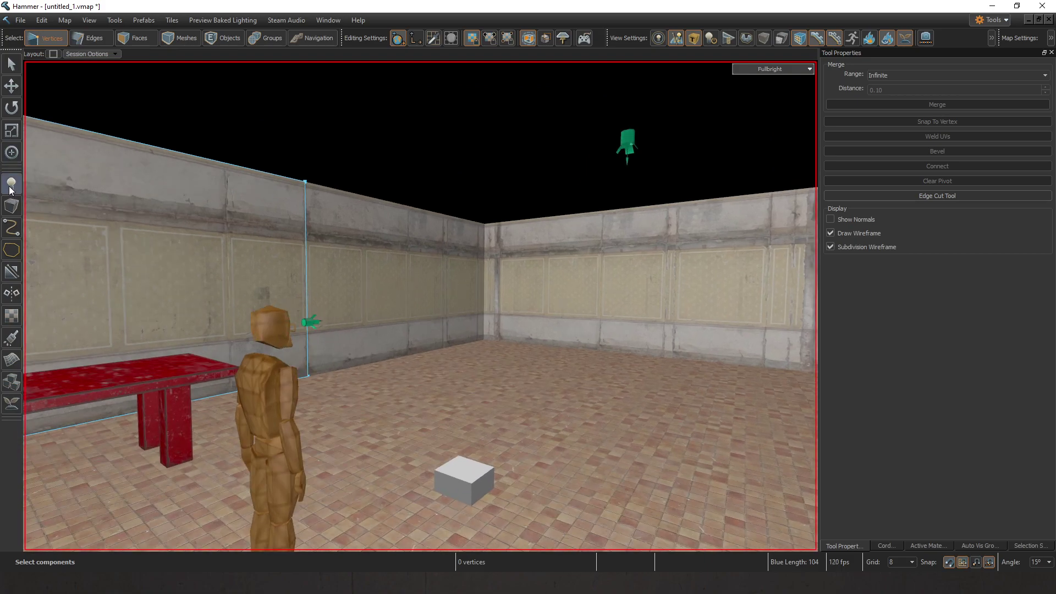
Step: Place a combined light probe volume and cubemap on the floor behind the white block and raise it by 64 units
click(11, 187)
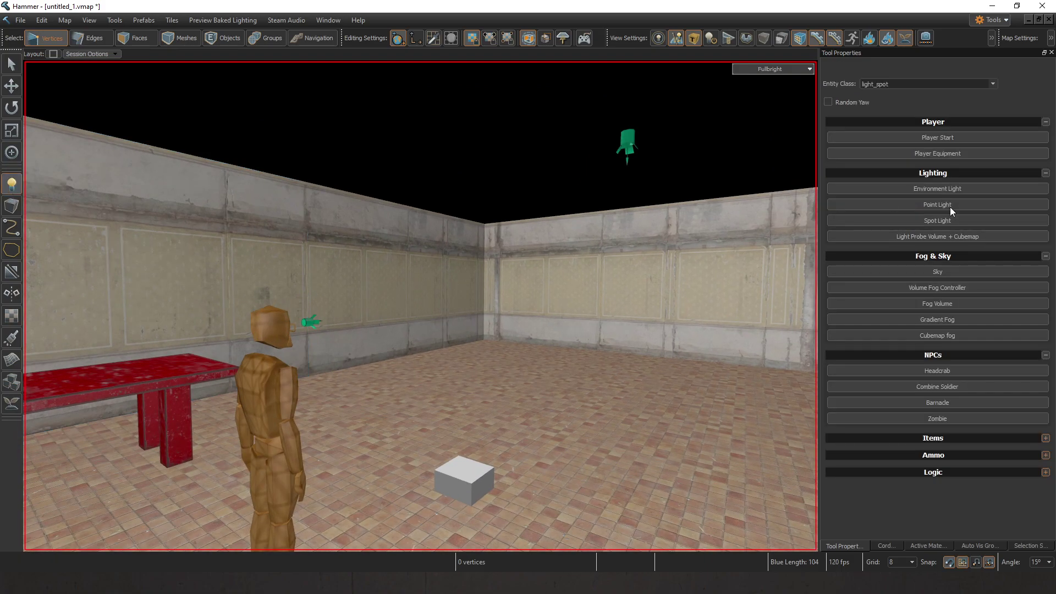
click(920, 236)
click(525, 418)
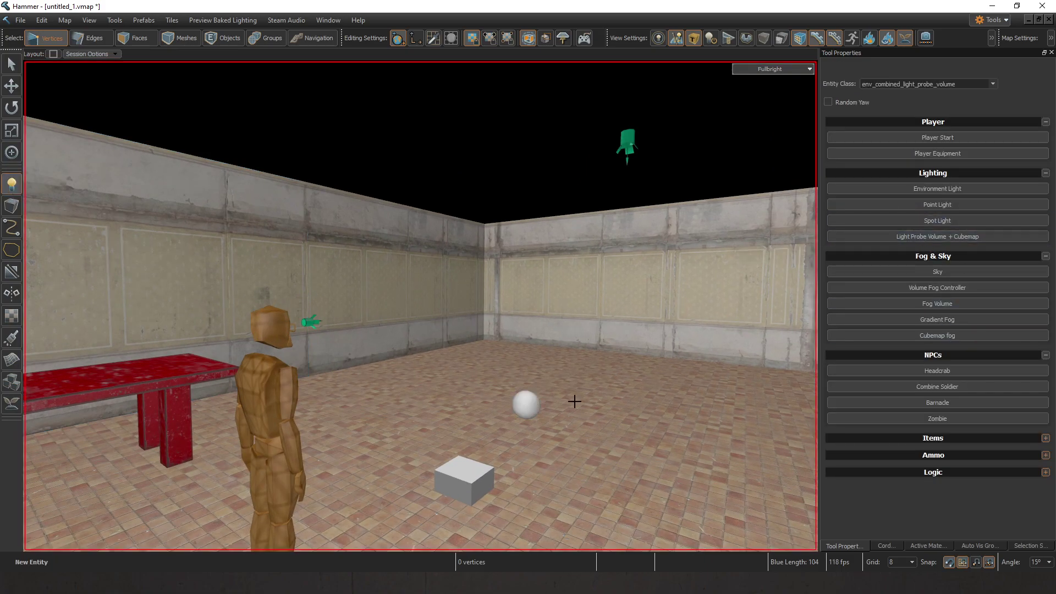
key(Escape)
drag(533, 414, 543, 296)
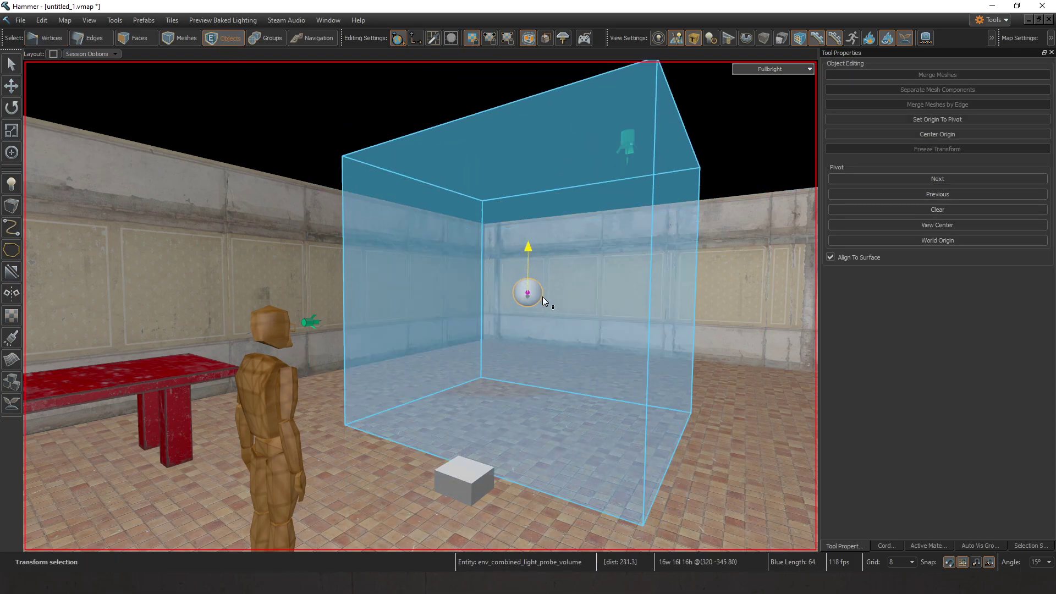
Step: Switch to the a1_intro_world map and show it in Fullbright
key(s)
key(w)
right_drag(493, 296, 490, 267)
key(s)
key(w)
click(1029, 20)
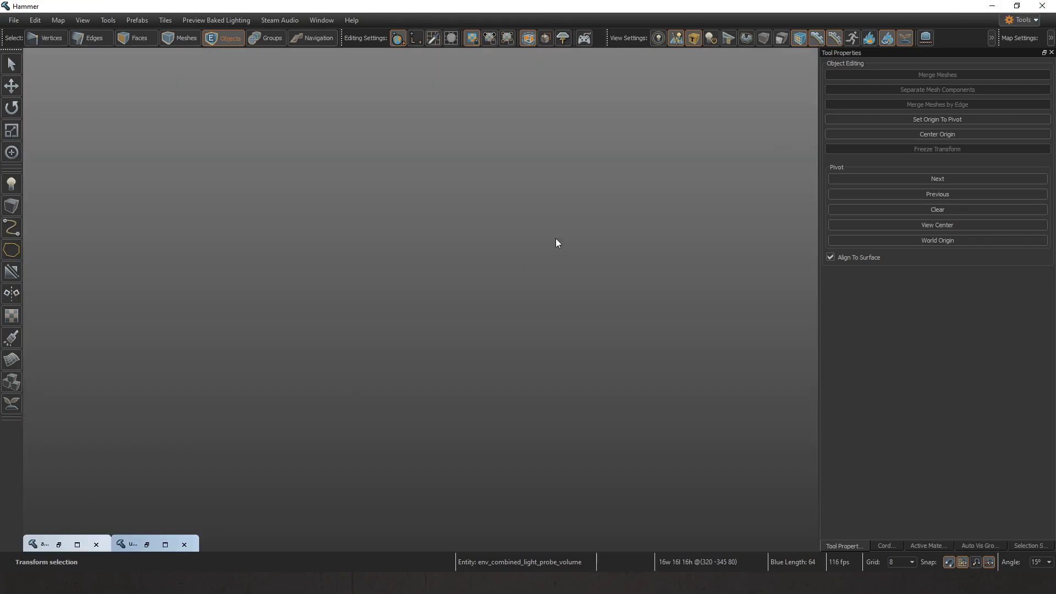
key(ctrl+Tab)
click(770, 69)
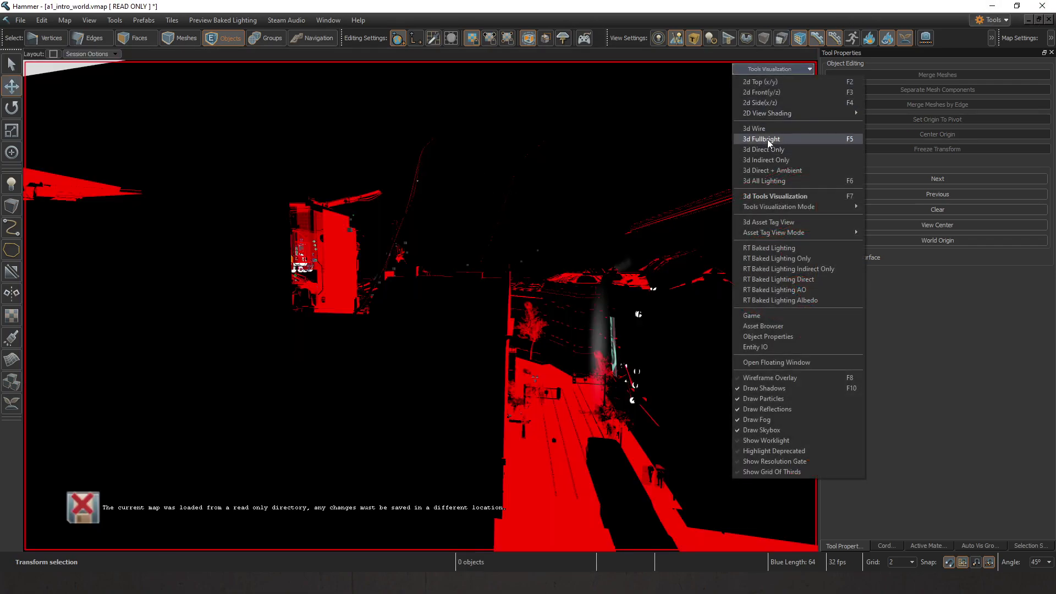
click(767, 140)
Step: Activate the alyx_refuge prefab and examine the extent of its cm_vista light probe volume over the city
key(z)
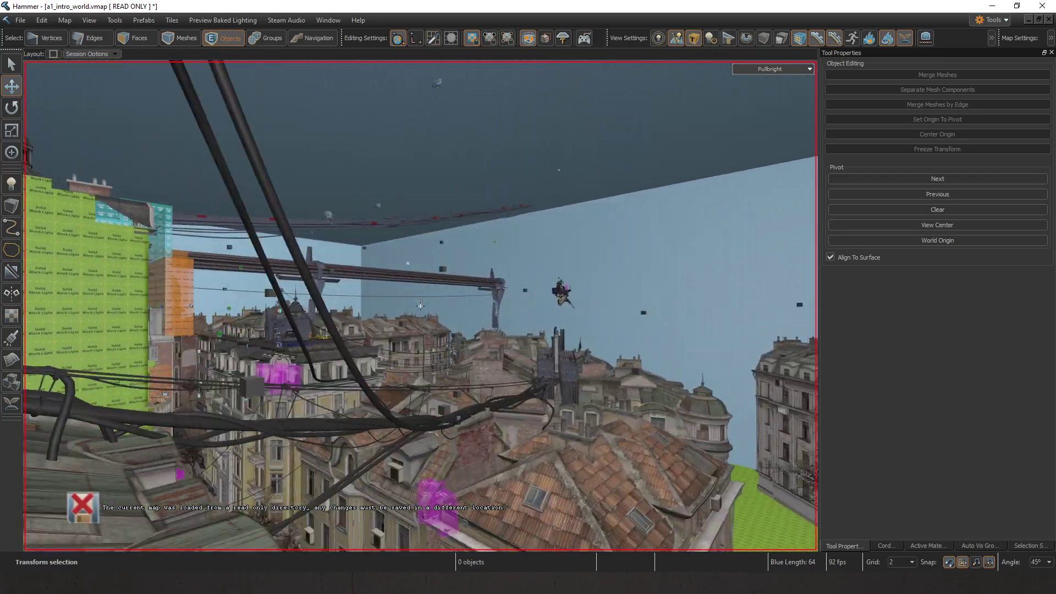
key(z)
double_click(525, 274)
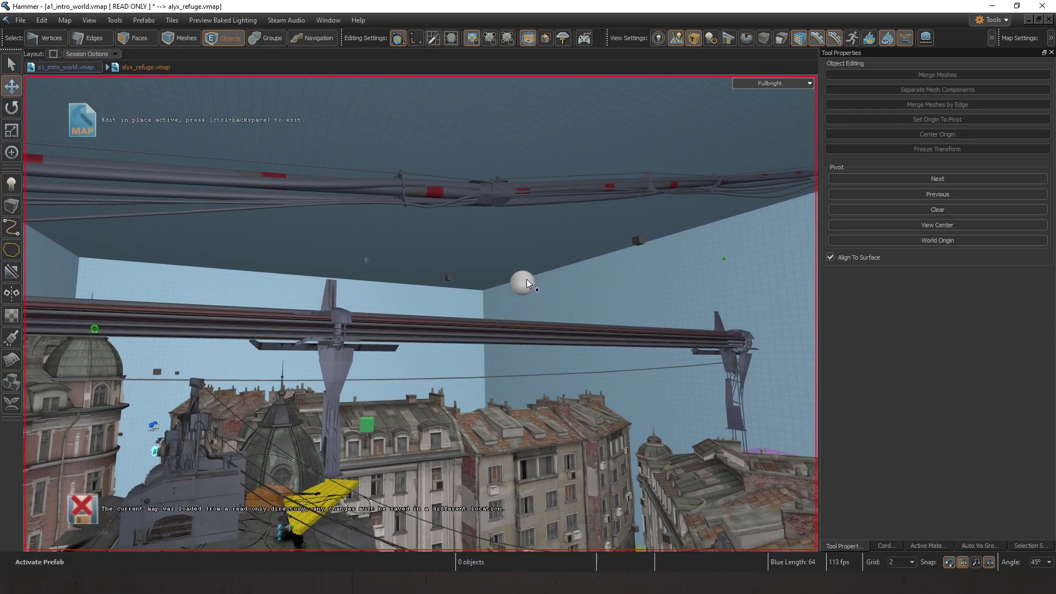
click(523, 281)
key(z)
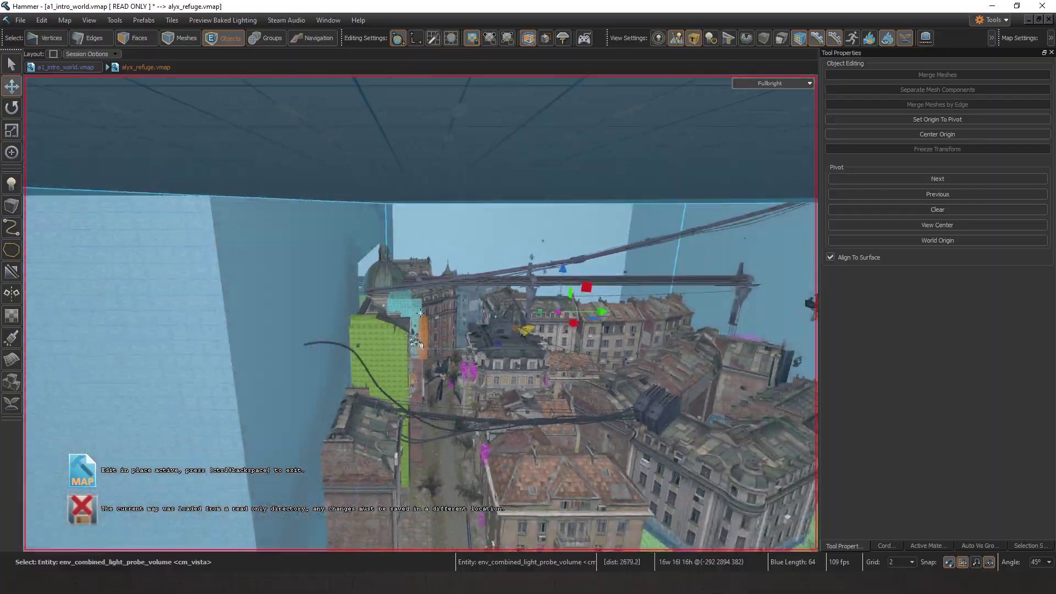
key(w)
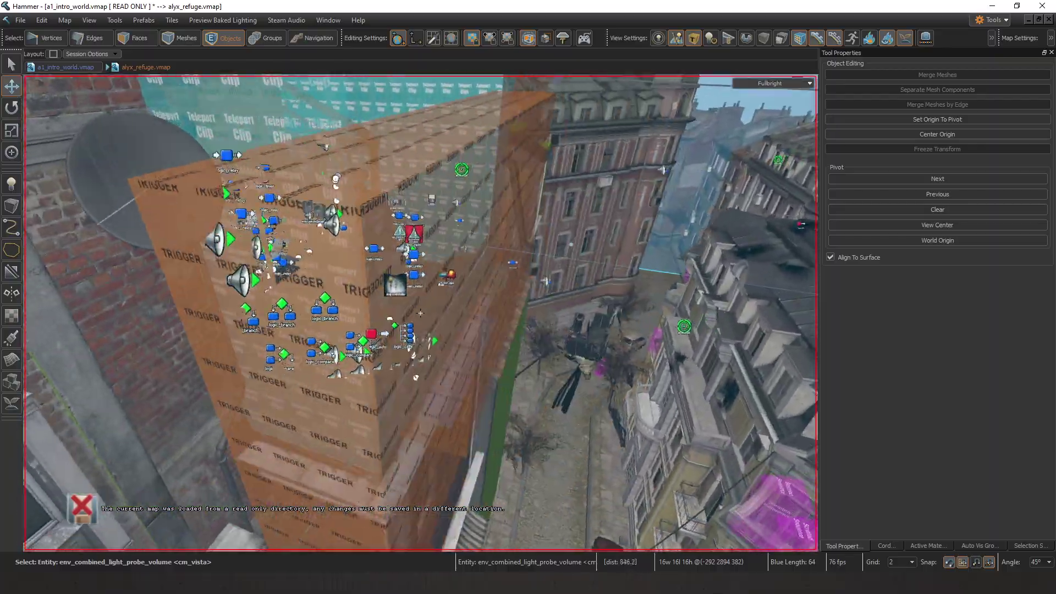
key(w)
key(z)
Step: Select the cm_start_balcony light probe volume and examine its coverage of the balcony with the tool materials hidden
click(472, 164)
key(z)
key(s)
key(z)
key(z)
key(w)
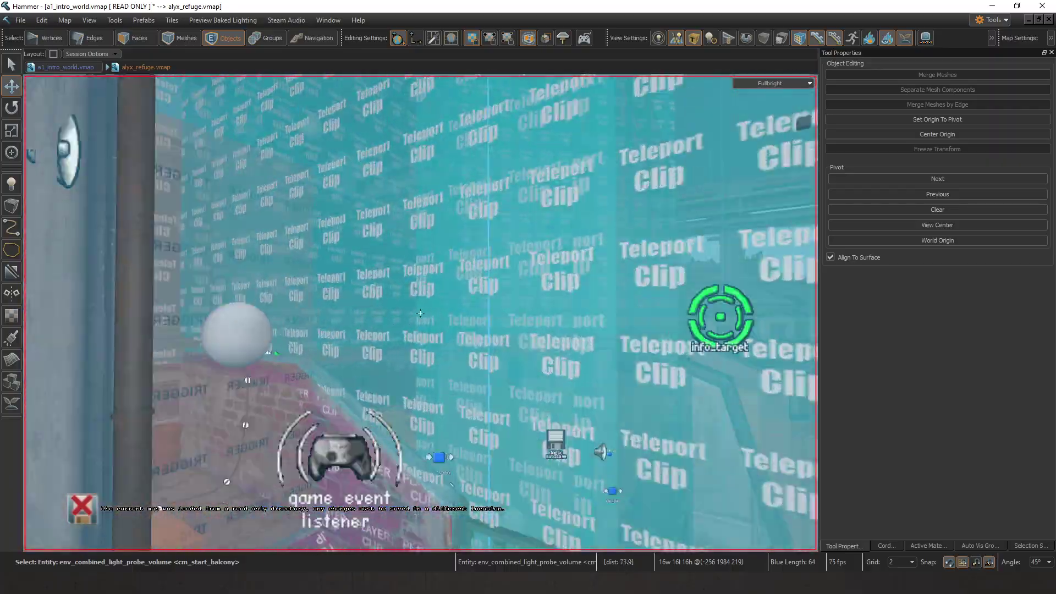
key(s)
key(z)
click(694, 38)
key(z)
key(w)
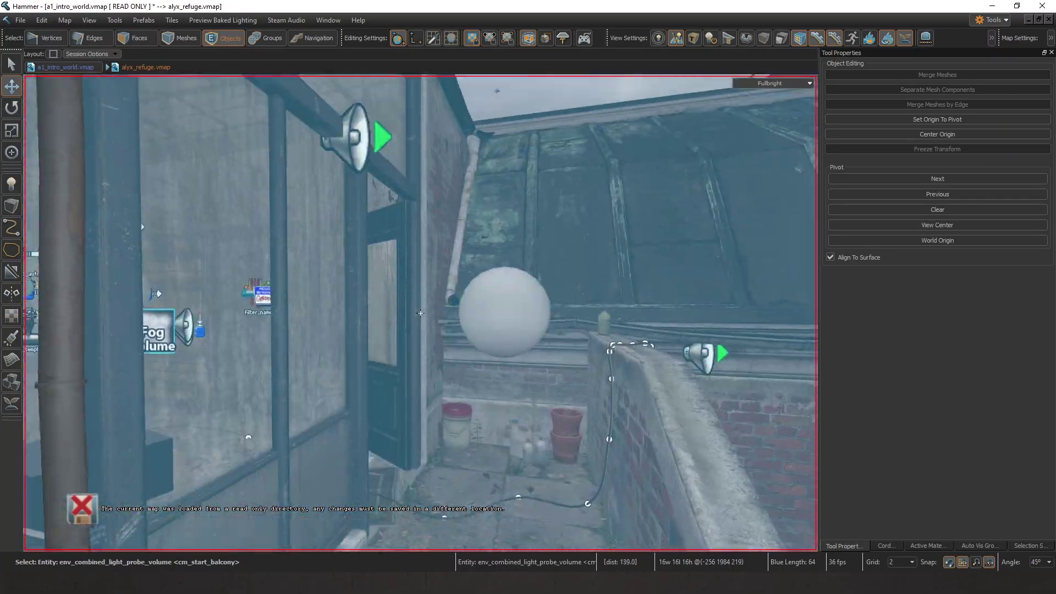
key(z)
Step: Examine the light probe volumes of the balcony stairs, the greenhouse and the outdoor area by selecting each in turn
click(485, 315)
key(z)
key(s)
key(w)
key(z)
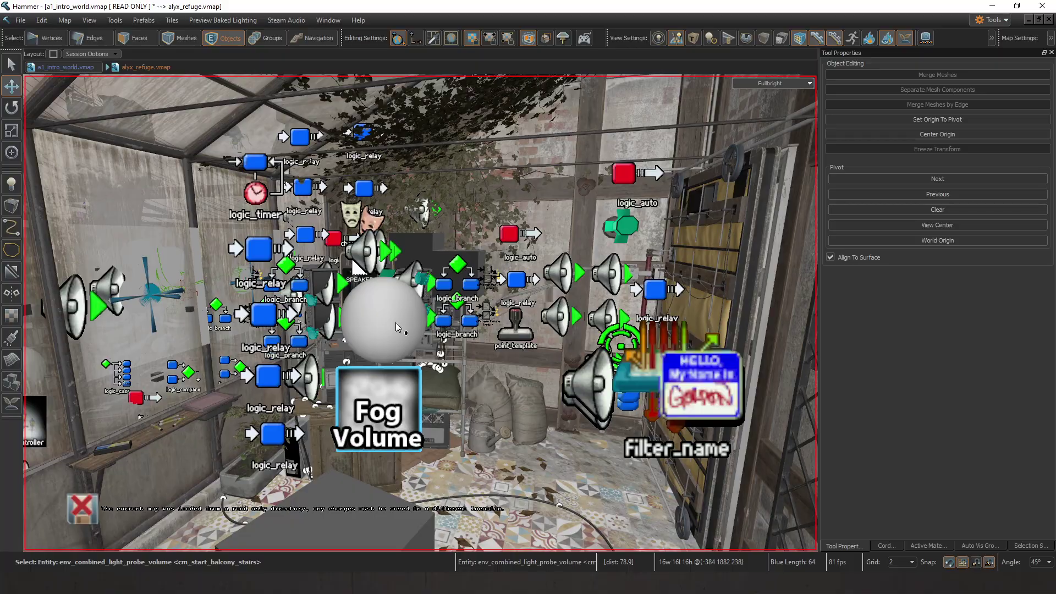
click(396, 324)
key(z)
key(s)
key(w)
key(z)
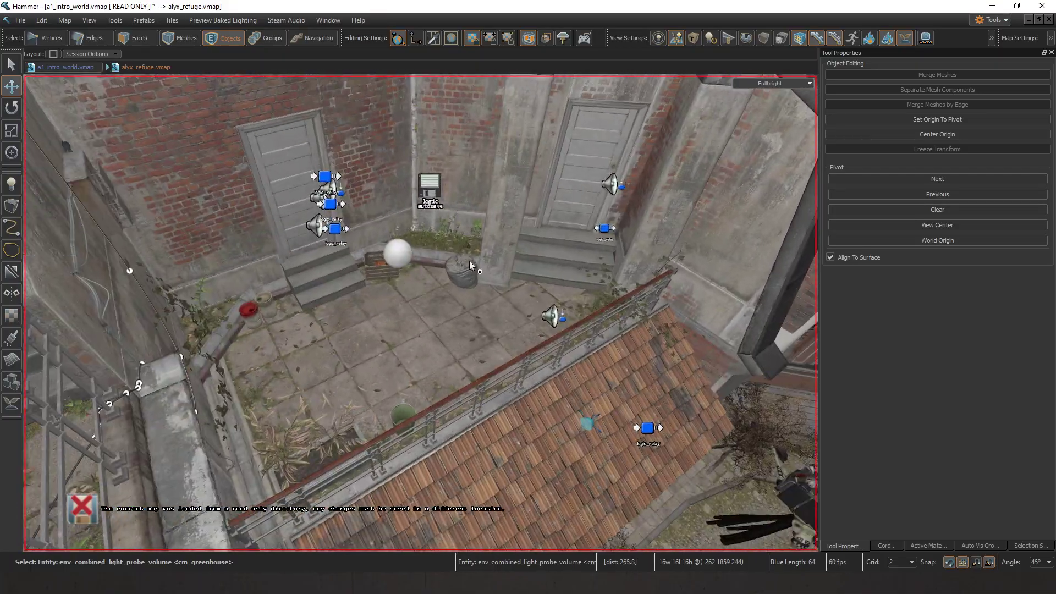
click(471, 262)
key(s)
Step: Return to the untitled_1 map with the textured room
click(1029, 20)
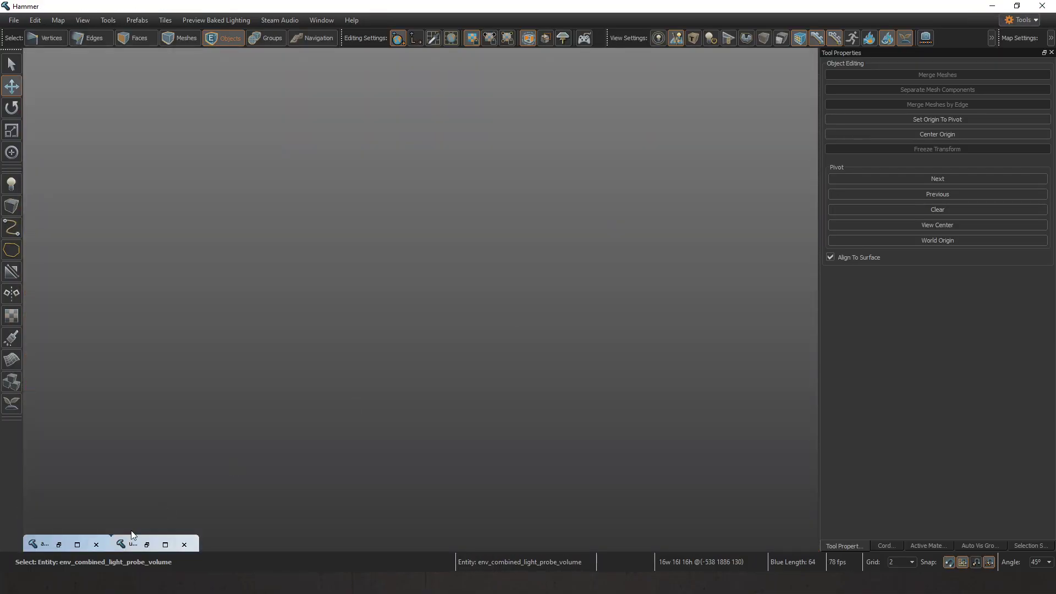
click(78, 545)
click(1028, 20)
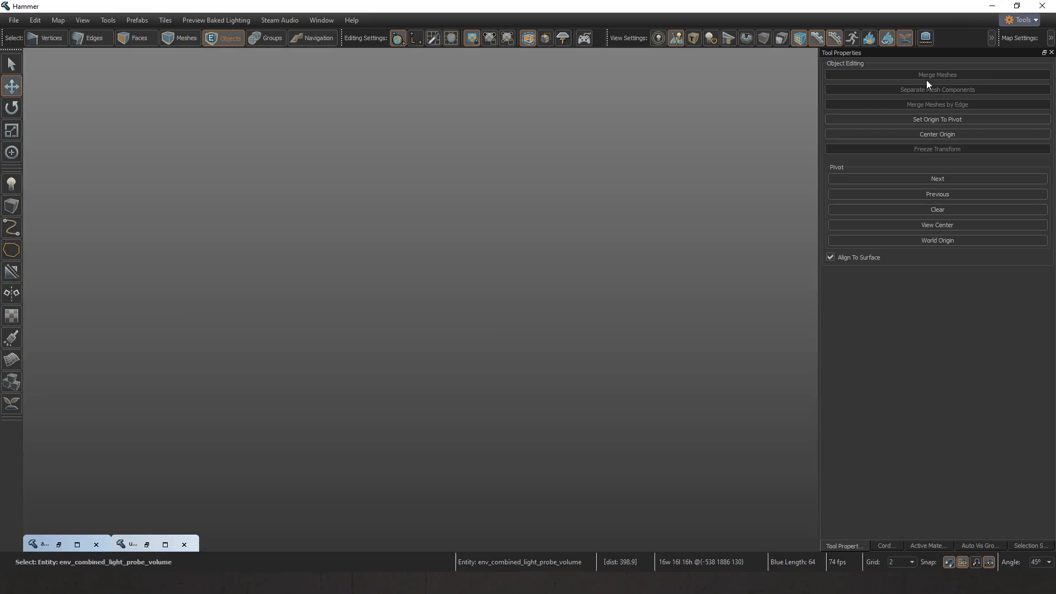
click(165, 544)
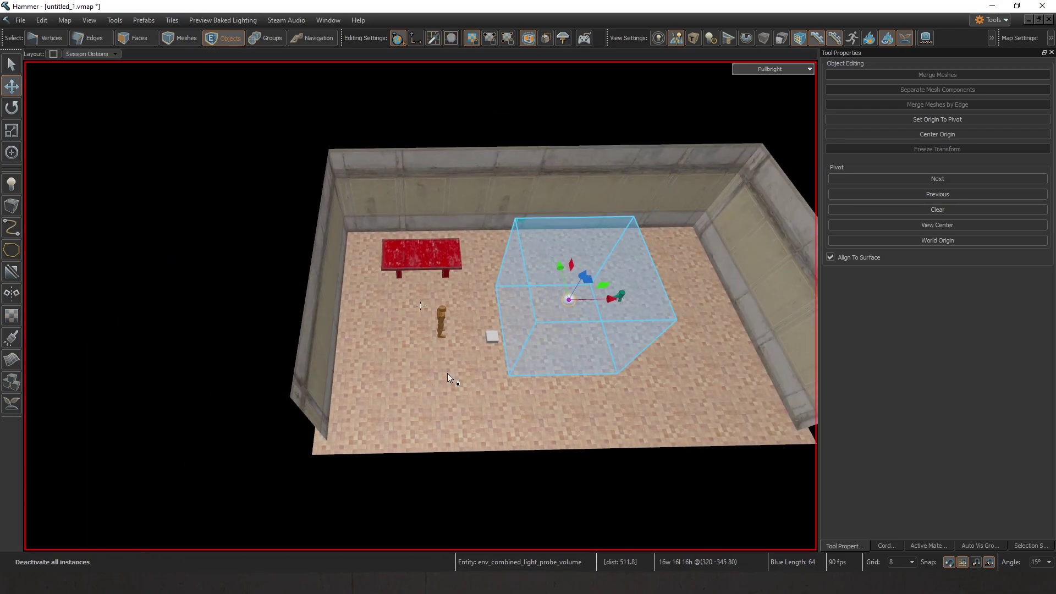
Step: Stretch the combined light probe volume on its sides and top until it extends far beyond the whole room, and deselect it
drag(427, 297, 215, 302)
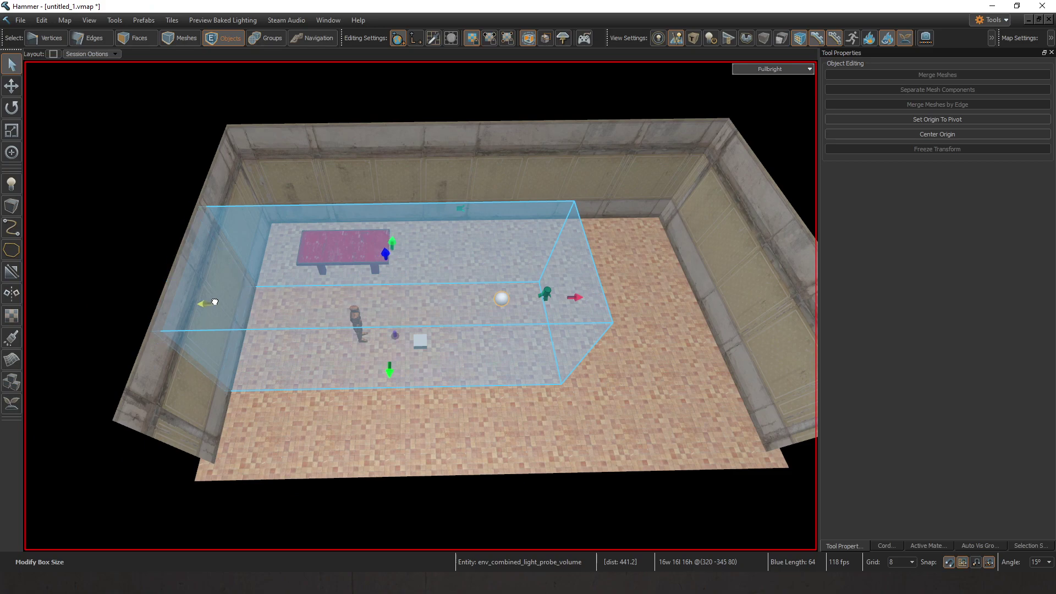
right_drag(205, 304, 360, 259)
drag(338, 251, 82, 329)
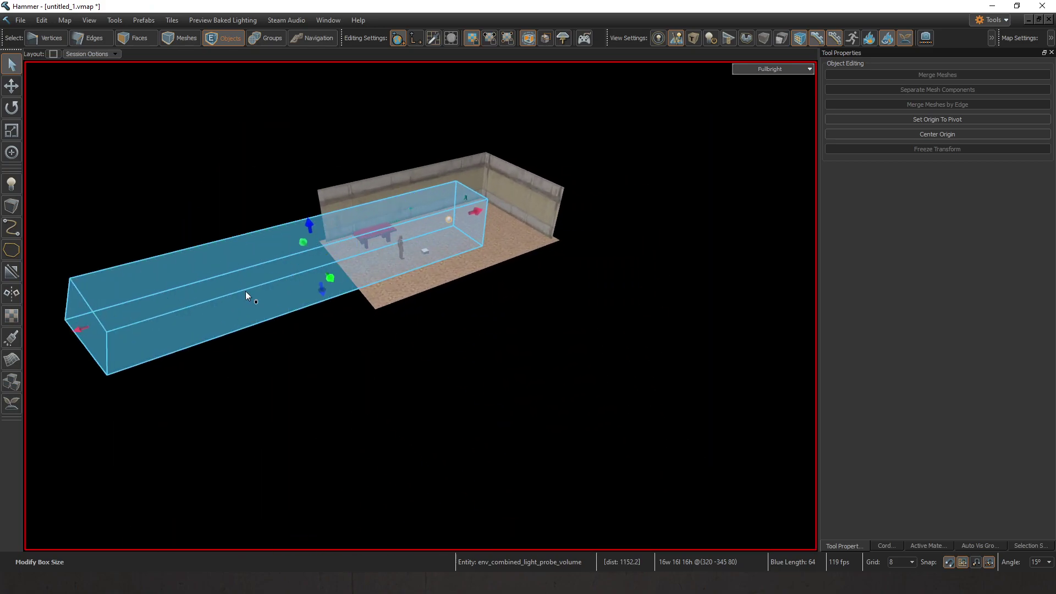
drag(332, 282, 560, 208)
right_drag(446, 199, 431, 223)
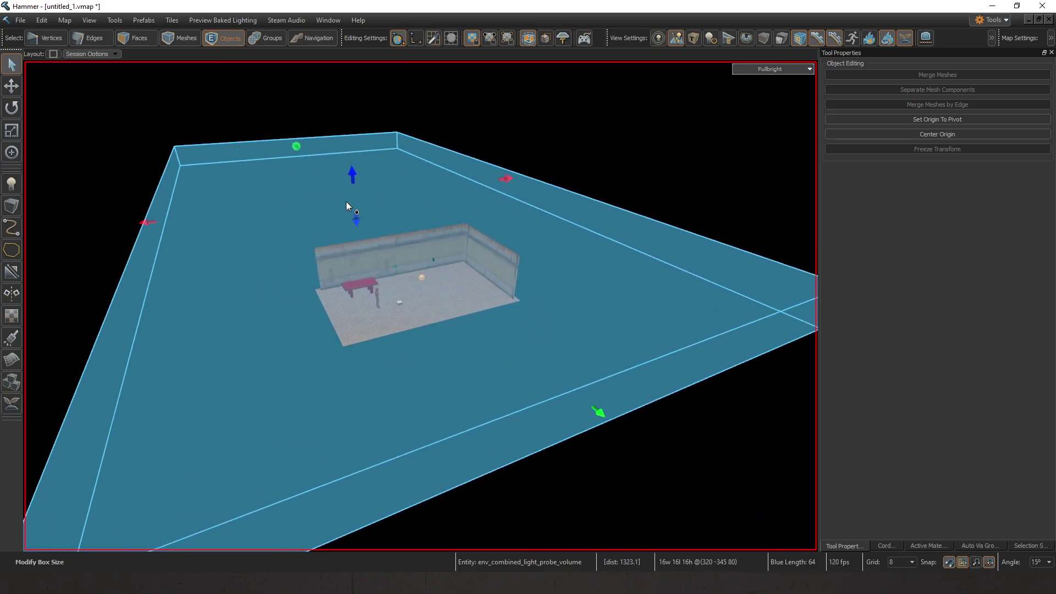
drag(345, 201, 348, 121)
key(w)
right_drag(465, 302, 495, 297)
click(507, 285)
Step: Place a second combined light probe volume with cubemap beside the first one and raise it above the floor
key(shift+e)
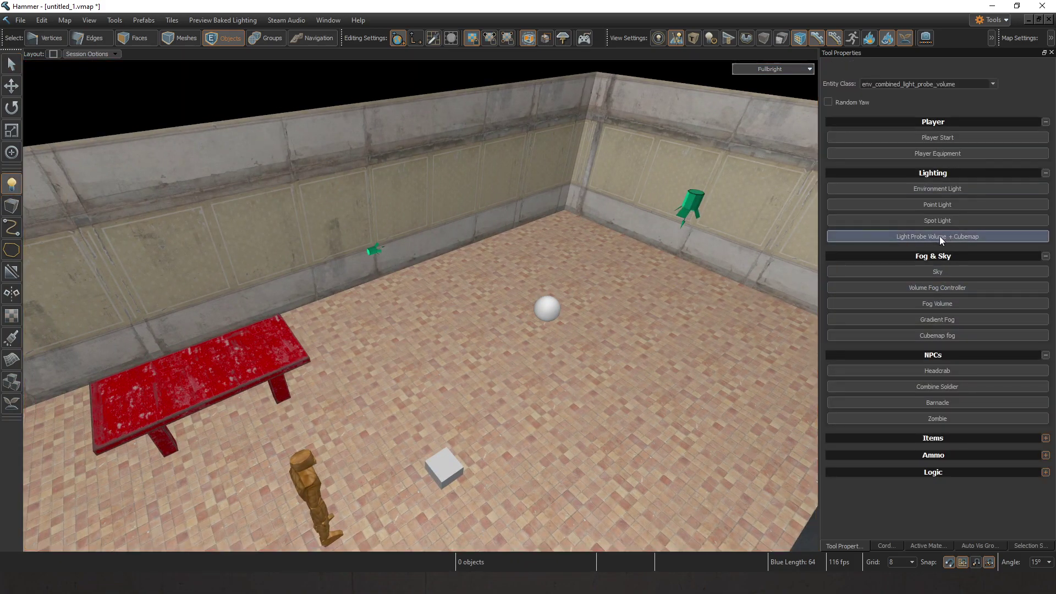
click(504, 367)
key(w)
right_drag(503, 365, 463, 345)
drag(445, 355, 445, 268)
right_drag(445, 268, 542, 353)
right_drag(454, 216, 456, 217)
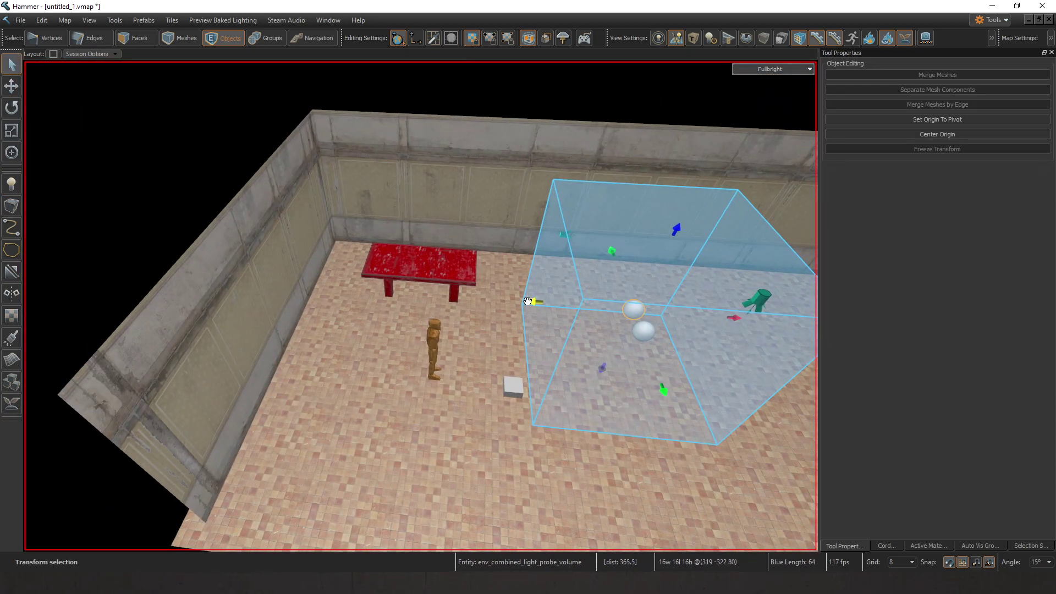
Step: Resize the second light probe volume to span the room from wall to wall and center its origin
drag(533, 296, 268, 290)
right_drag(264, 293, 464, 291)
drag(505, 287, 547, 290)
right_drag(547, 291, 603, 280)
drag(581, 254, 585, 253)
right_drag(585, 254, 586, 305)
drag(568, 291, 320, 289)
right_drag(300, 284, 394, 314)
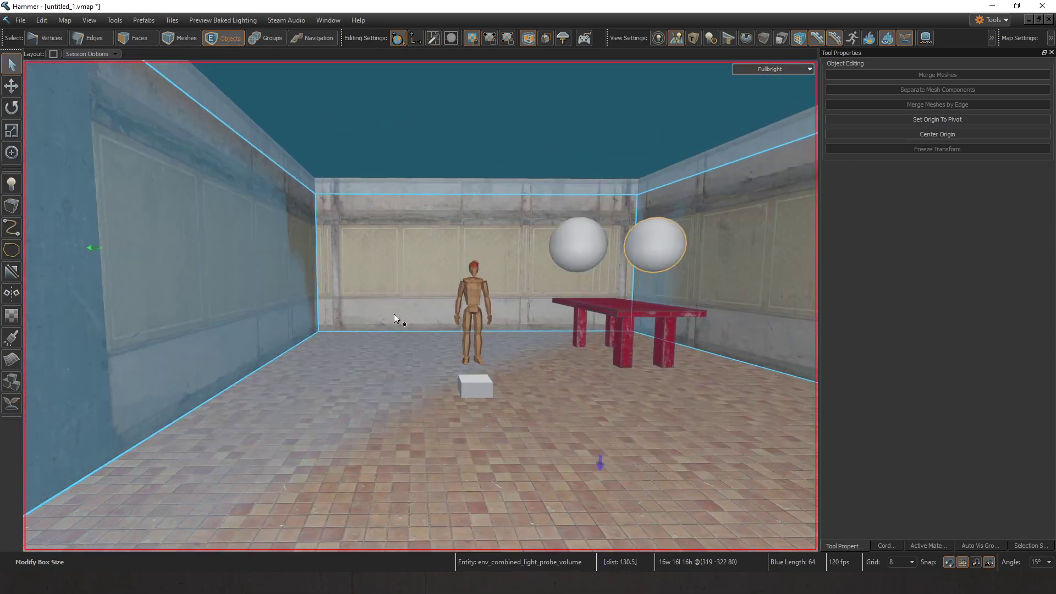
right_drag(619, 173, 735, 134)
Step: Show the scene in All Lighting and set the brightness of the light_omni at the wall to .1
click(769, 69)
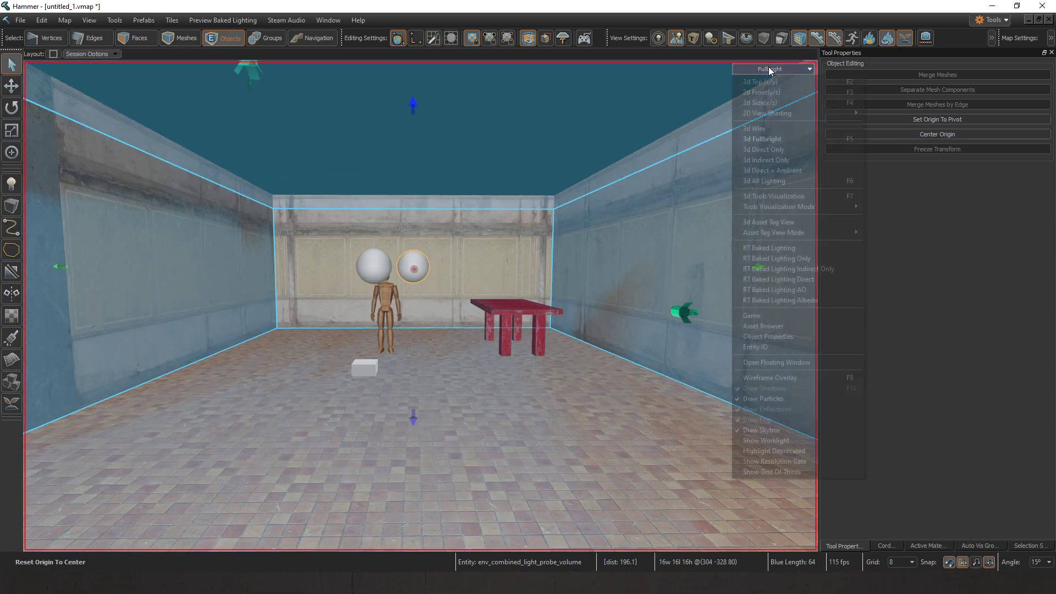
click(776, 182)
right_drag(682, 209, 218, 304)
double_click(218, 304)
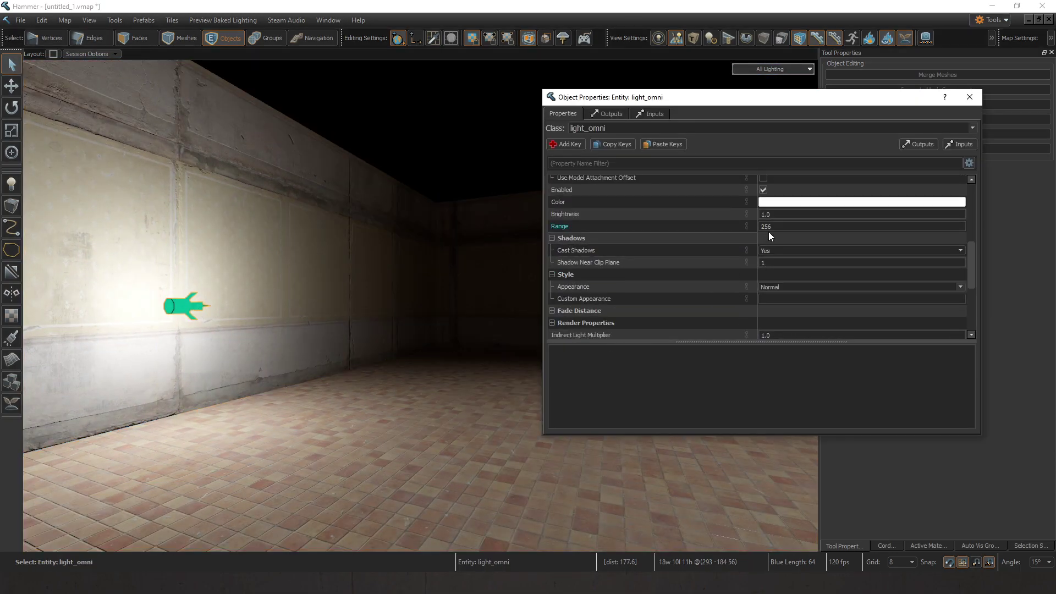
text(.1)
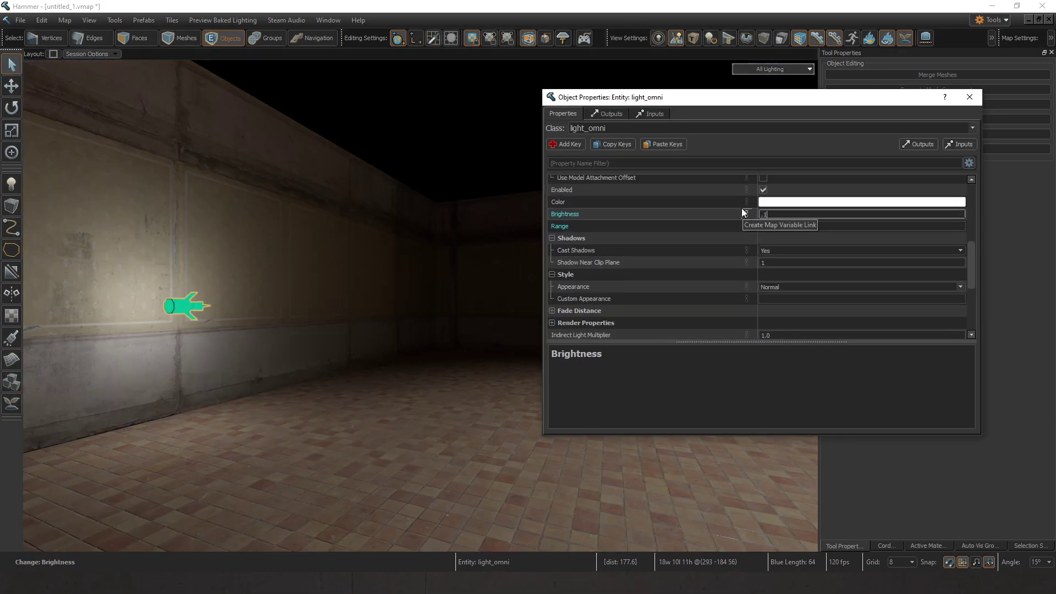
Step: Select the room-sized light probe volume and adjust its face at the wall near the table
key(s)
right_drag(495, 264, 377, 198)
click(340, 240)
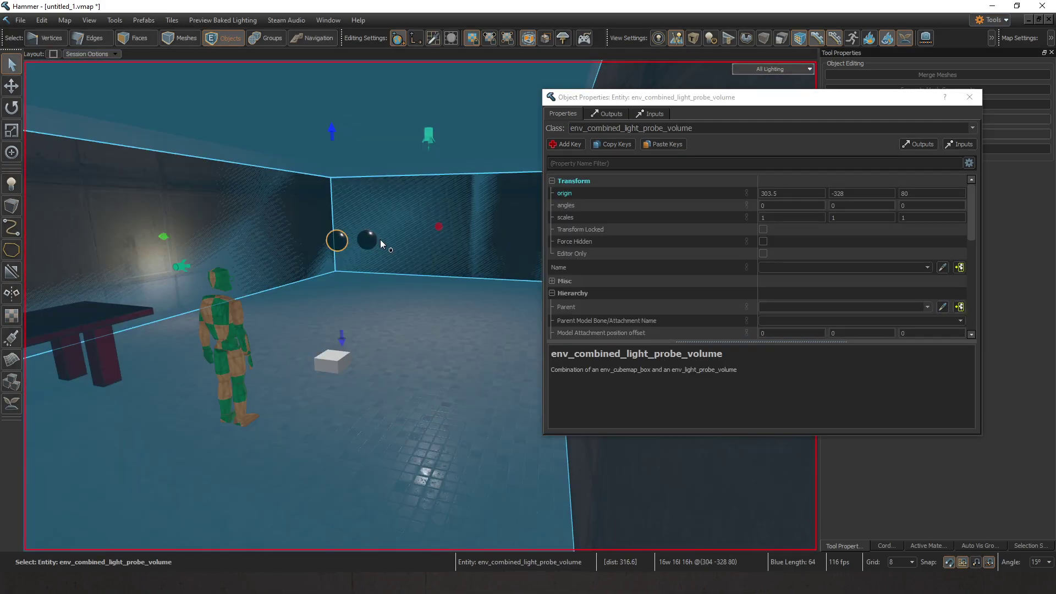
click(968, 98)
key(z)
key(w)
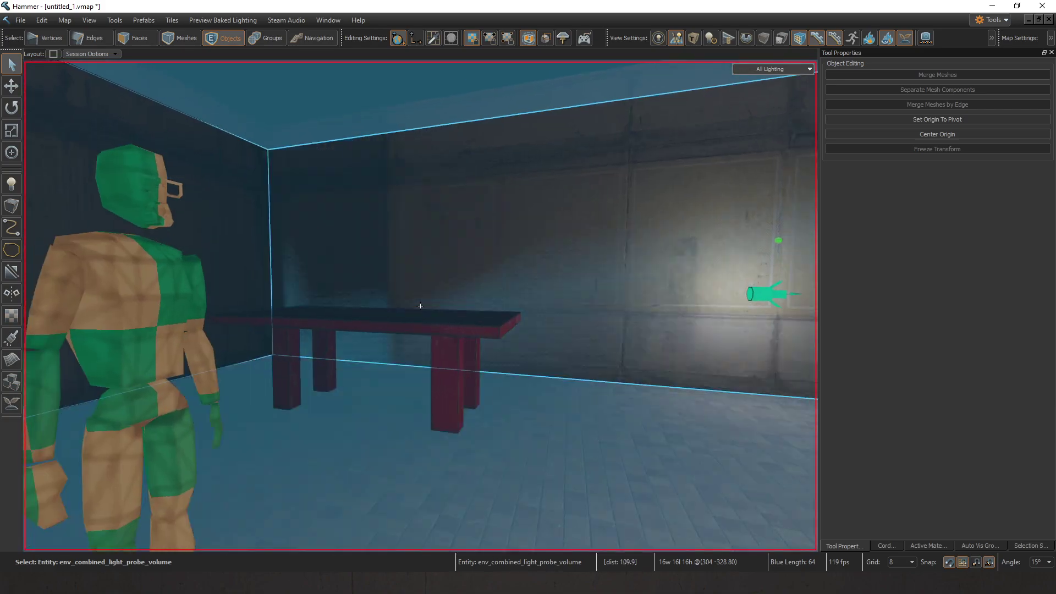
right_drag(420, 306, 481, 258)
key(z)
key(s)
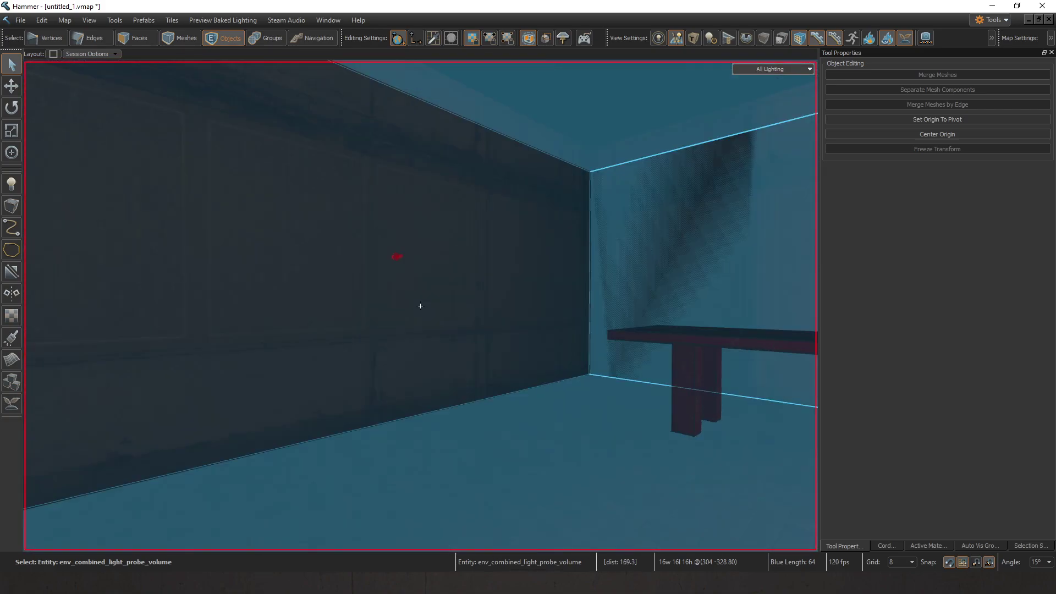
key(z)
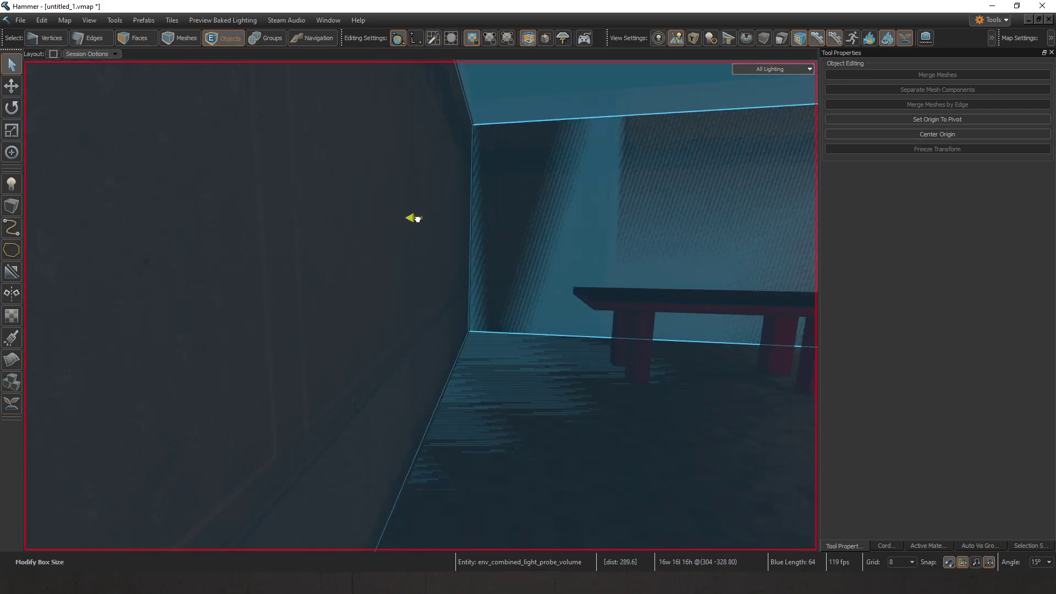
key(z)
key(z)
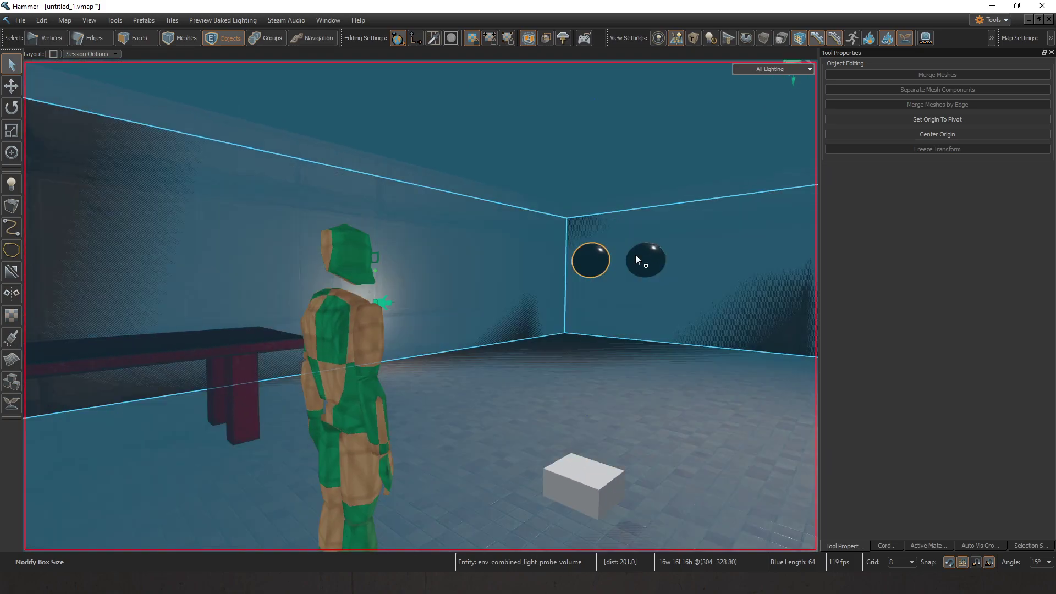
Step: Adjust the remaining faces of the light probe volume to enclose the room's walls and floor
key(z)
key(s)
key(w)
key(d)
key(s)
key(z)
key(w)
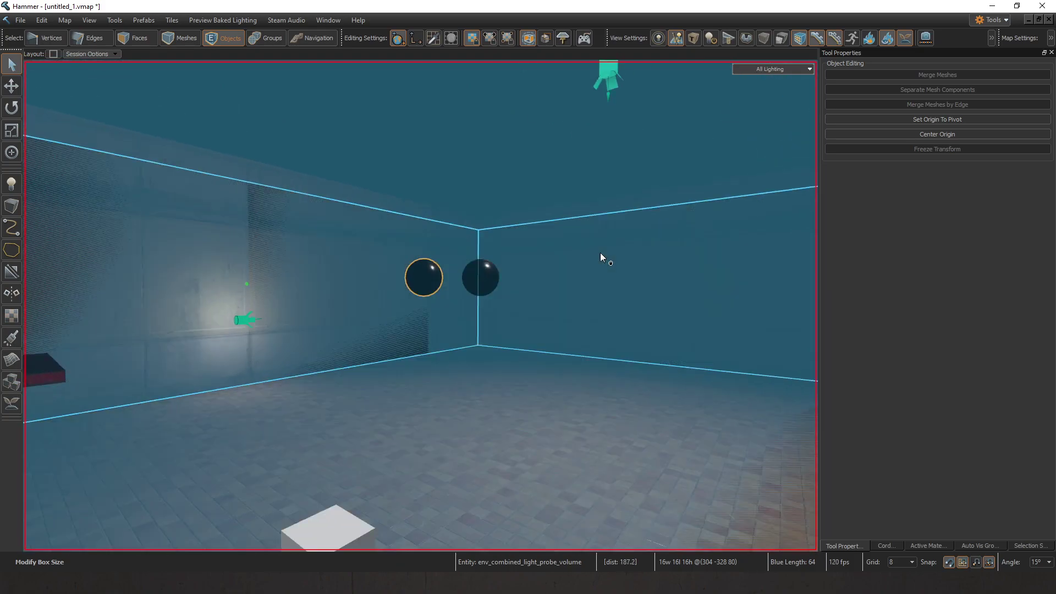
scroll(436, 268, down, 3)
key(z)
key(a)
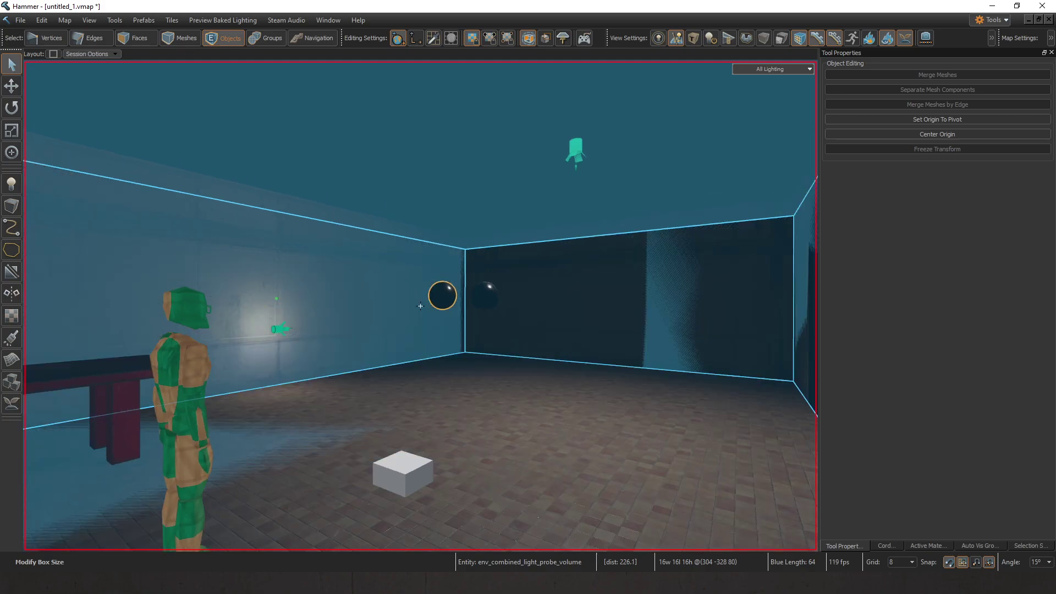
key(w)
key(z)
key(s)
Step: Hide the helper objects and examine the lighting on the room's walls, floor and table
click(677, 40)
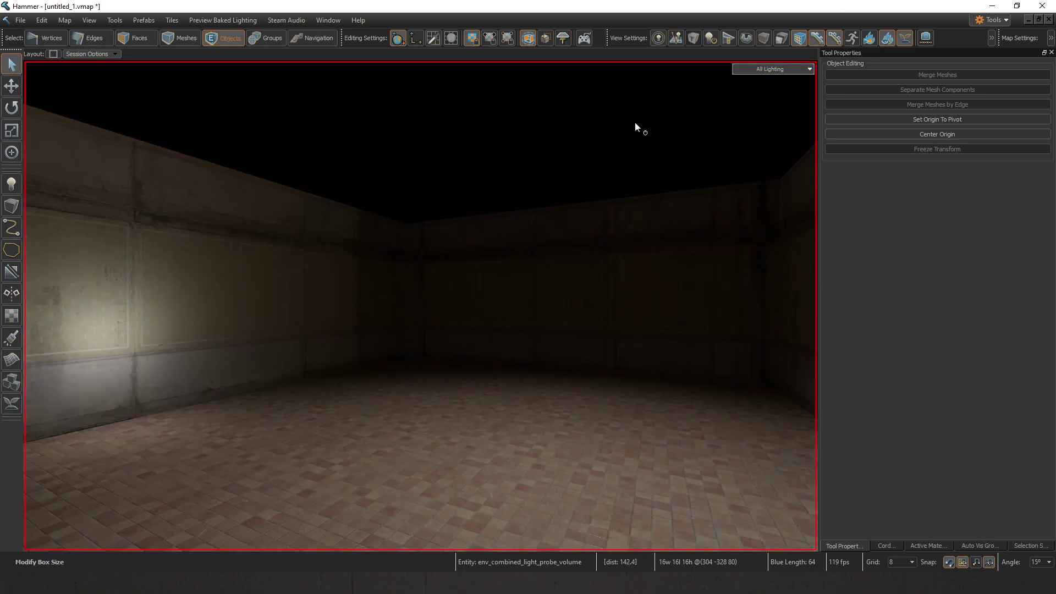
key(s)
key(z)
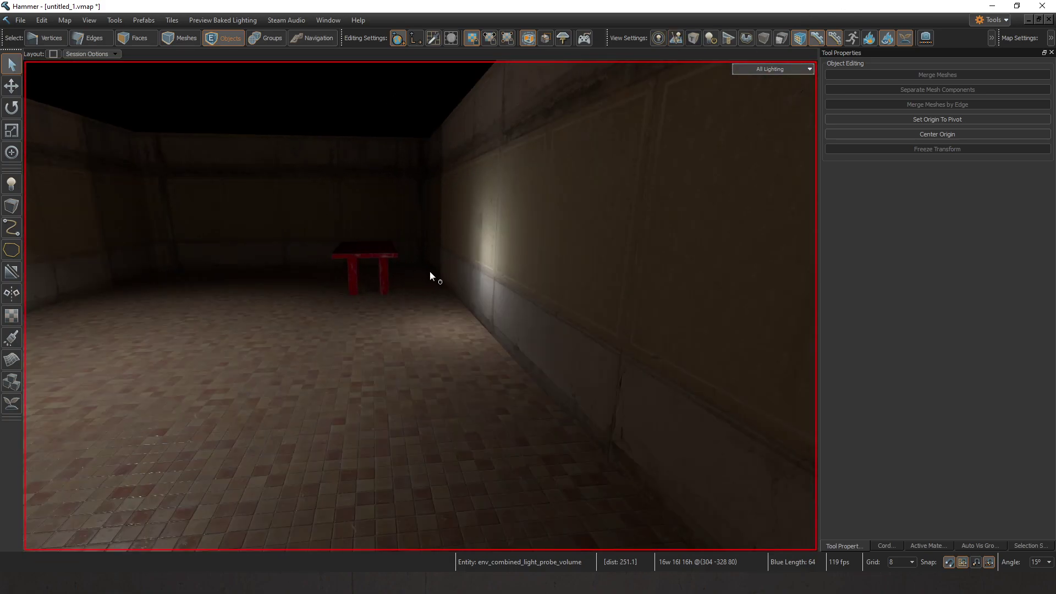
key(z)
key(z)
key(z)
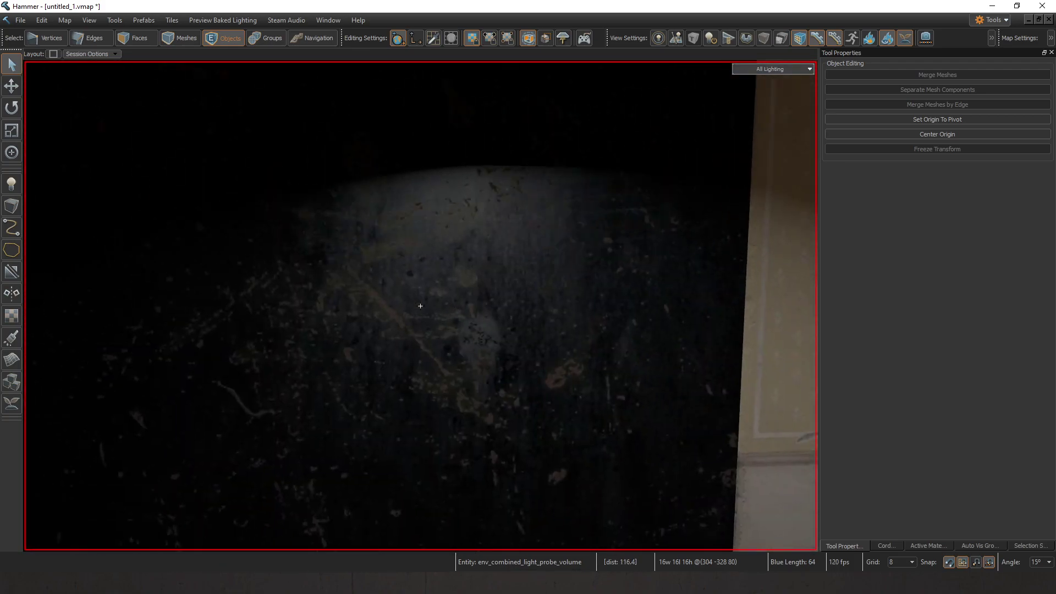
key(z)
Step: Place a prop_static entity on the room's floor with the helper objects shown again
click(11, 184)
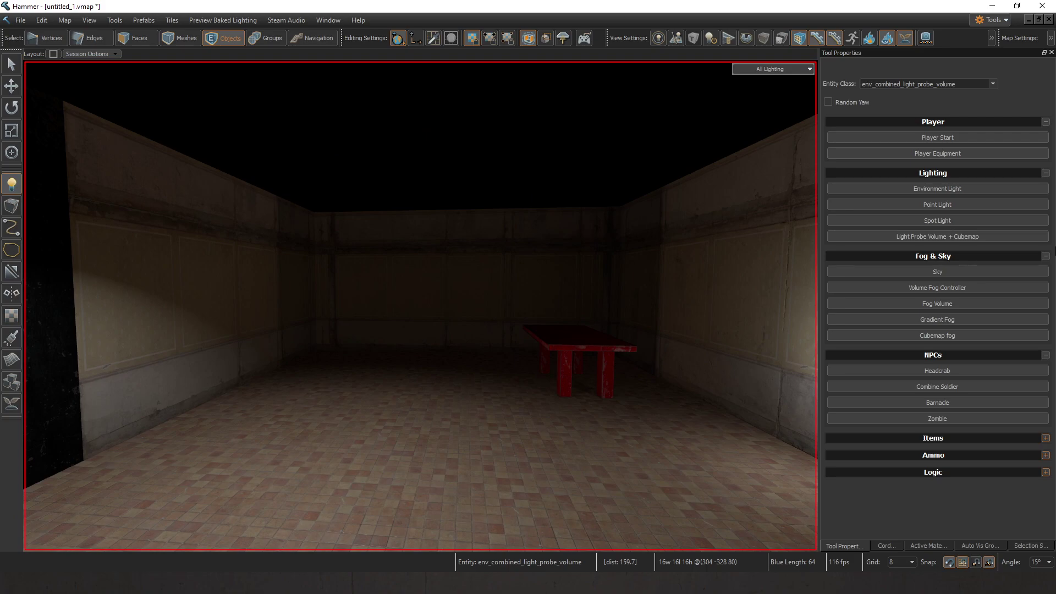
key(z)
key(z)
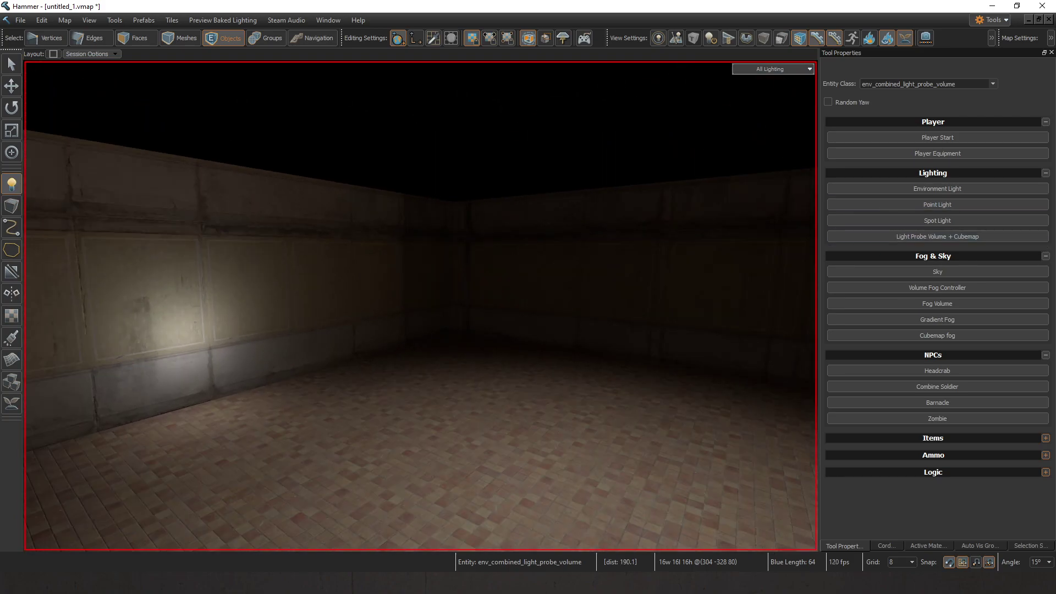
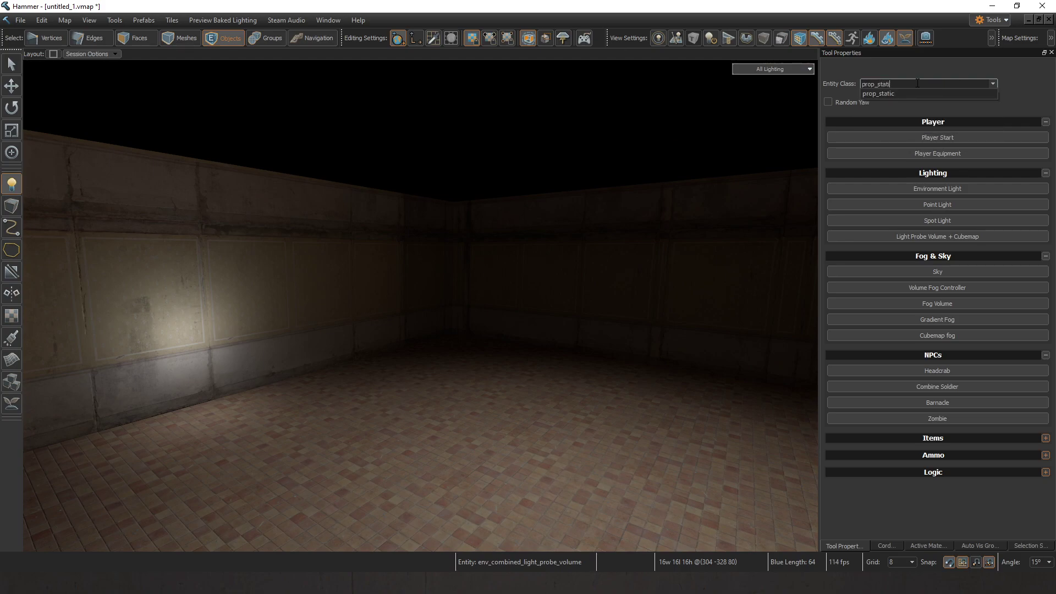
key(t)
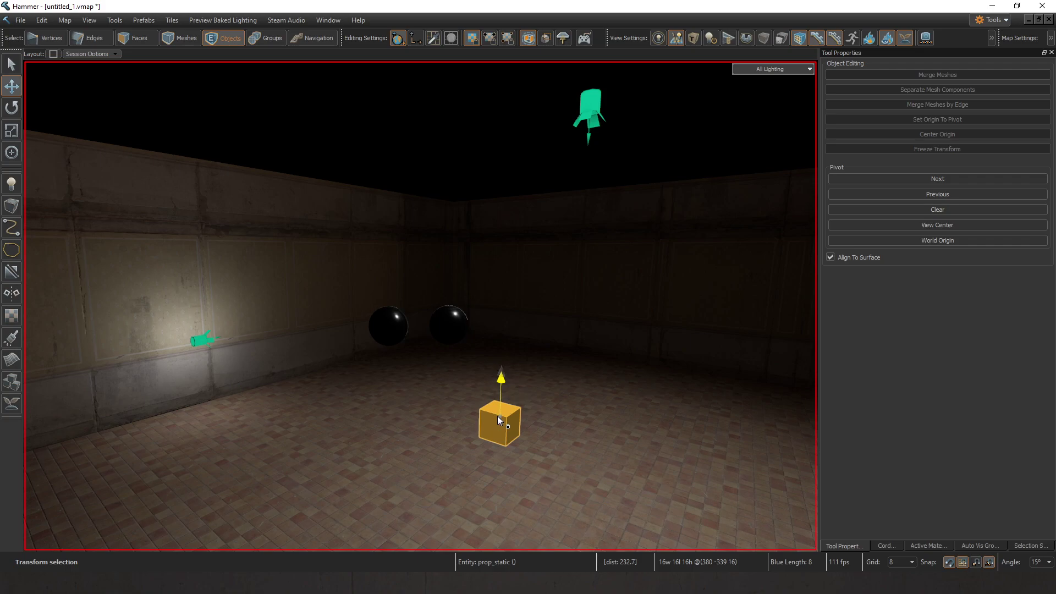
Step: Move the prop_static across the floor to about X 312, near the white block
drag(523, 417, 296, 490)
key(z)
key(w)
key(z)
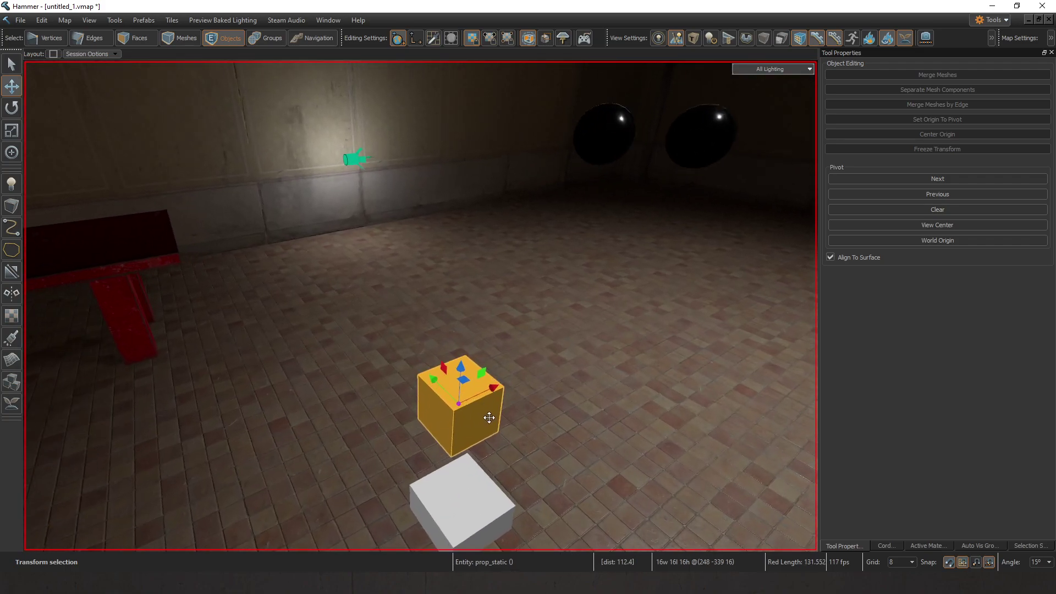
drag(460, 403, 608, 332)
key(z)
key(z)
Step: Assign the tree_maple_02.vmdl model to the prop_static, show the scene in Fullbright and clear the selection
double_click(384, 403)
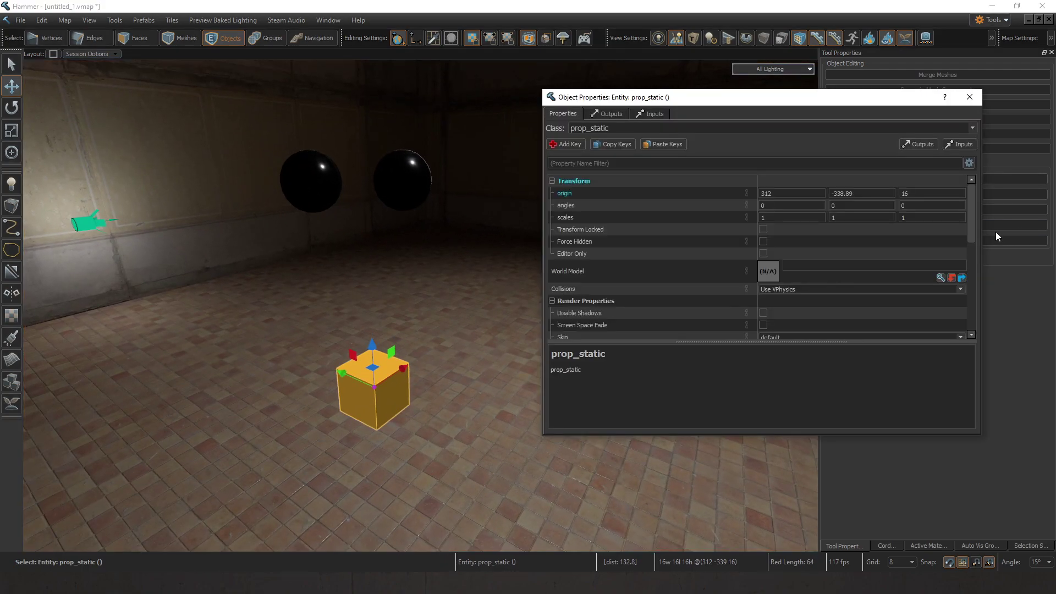
click(940, 277)
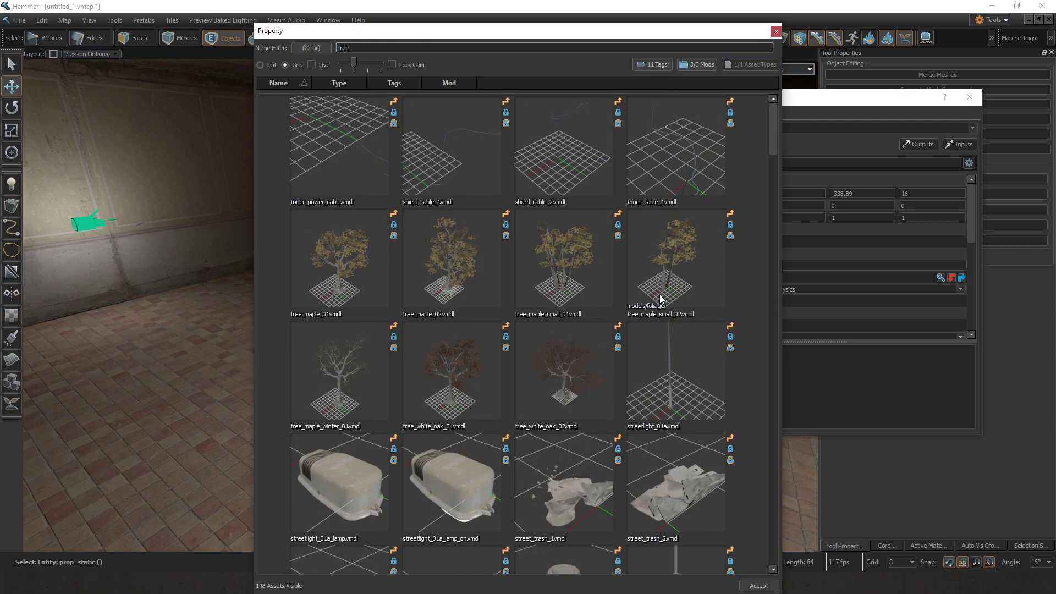
double_click(460, 269)
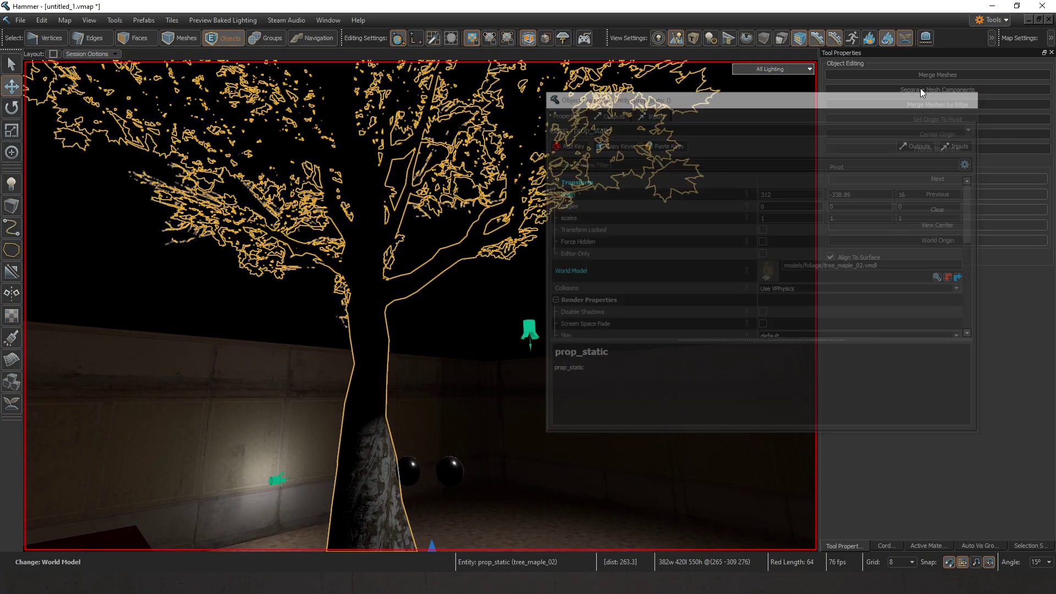
click(764, 71)
click(770, 146)
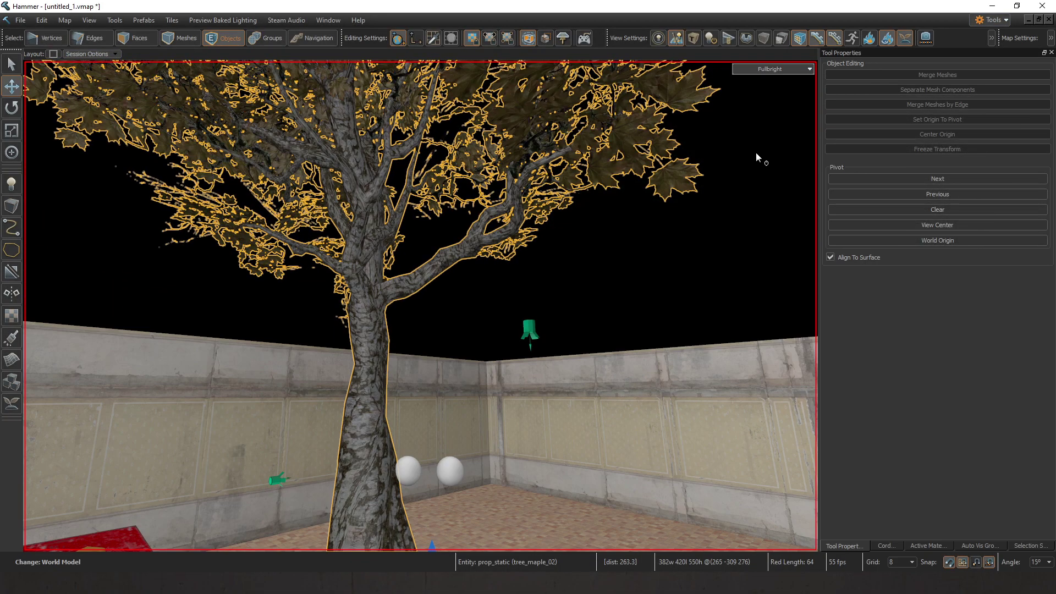
key(Escape)
Step: Select the top vertices of the room walls and the surrounding block-light shell, with tool materials shown, and raise them 408 units
key(z)
key(s)
key(w)
key(s)
key(z)
key(1)
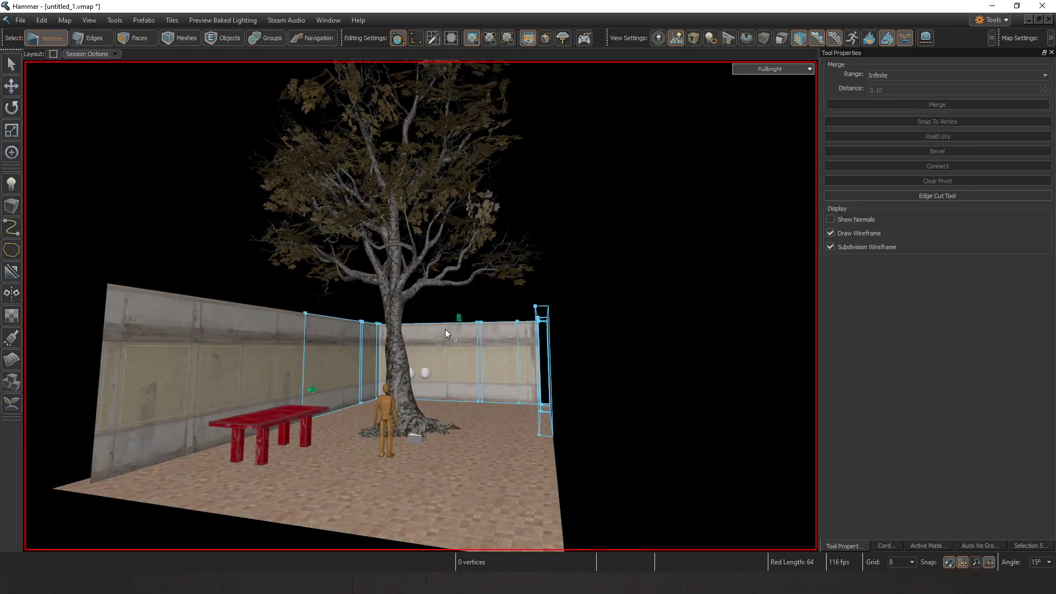
drag(15, 306, 97, 327)
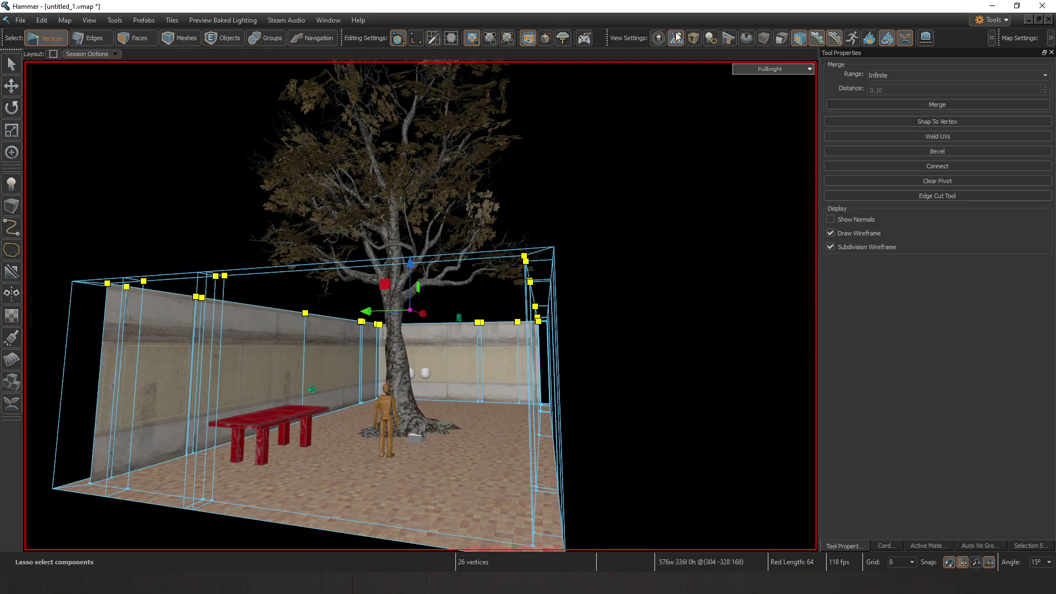
click(693, 38)
click(583, 239)
drag(617, 263, 16, 245)
drag(605, 332, 607, 332)
key(z)
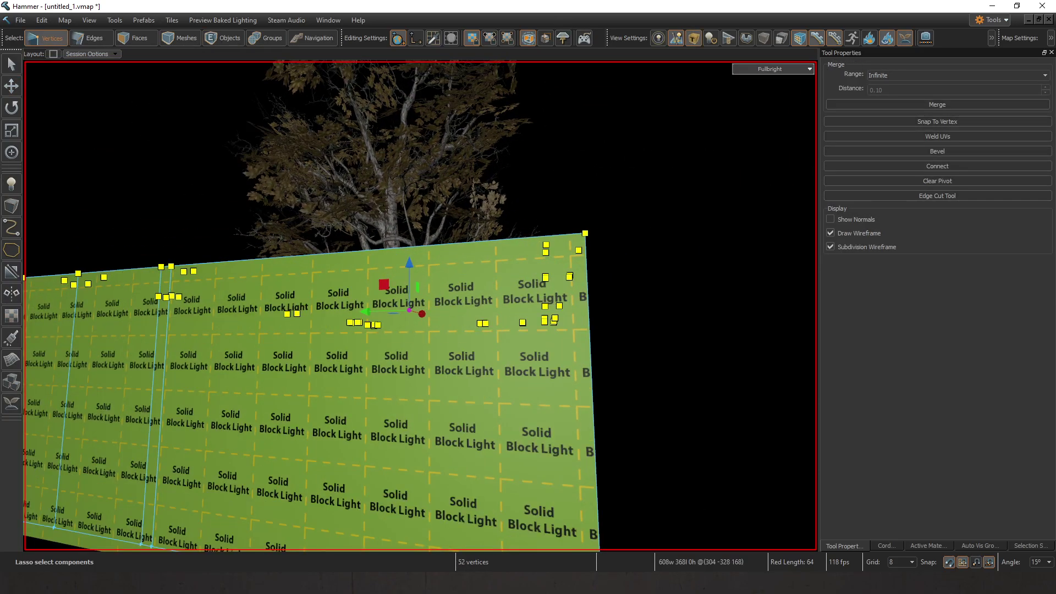
key(s)
key(z)
drag(414, 267, 414, 70)
click(507, 108)
key(z)
key(w)
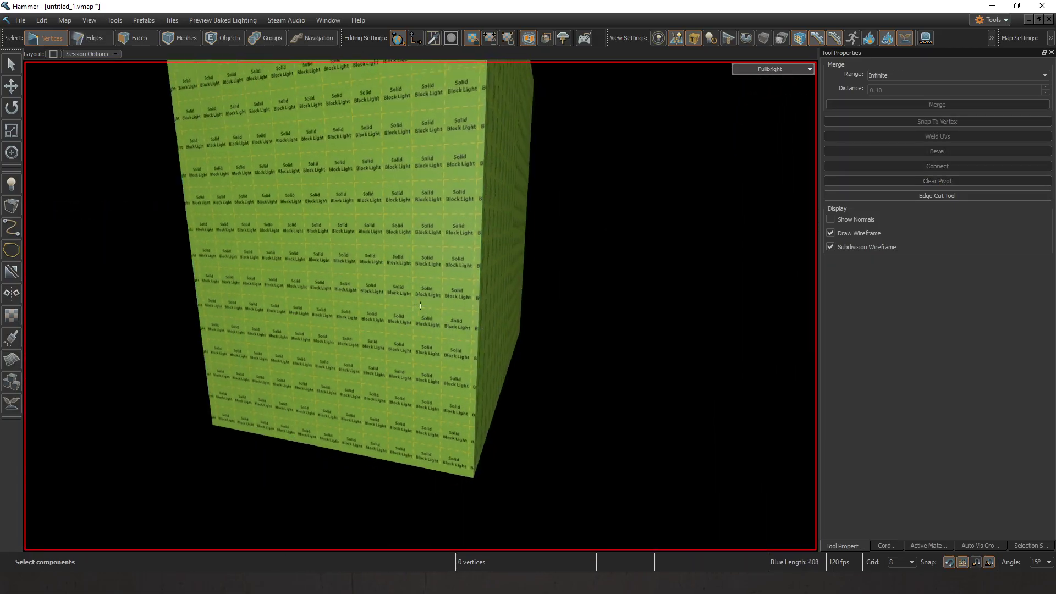
key(z)
Step: Move the maple tree 80 units along the red axis within the raised room and deselect it
click(232, 41)
key(w)
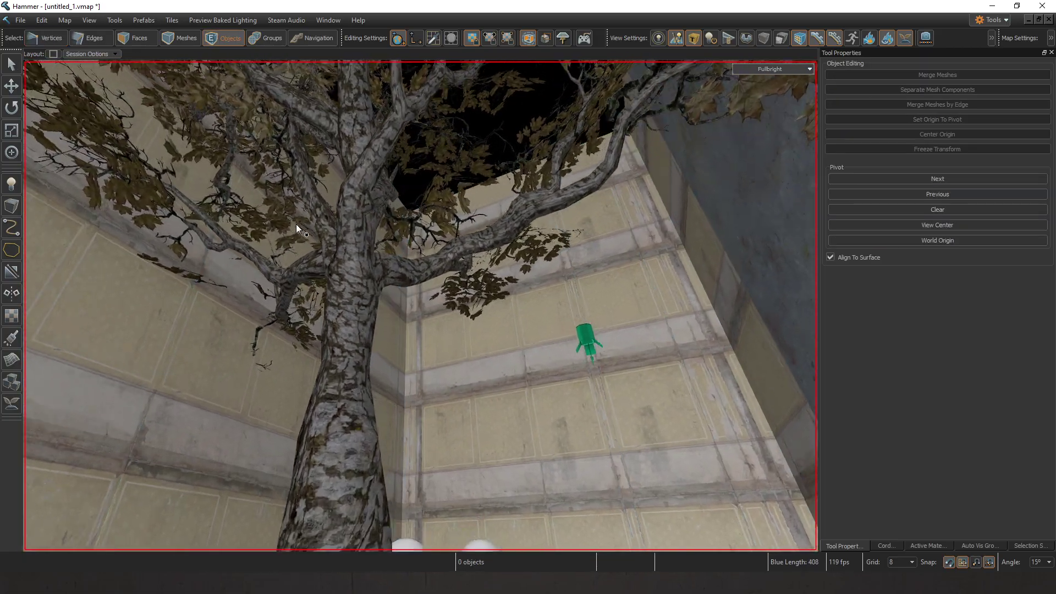
click(354, 286)
key(z)
key(s)
drag(486, 353, 564, 314)
key(z)
key(z)
click(429, 162)
key(z)
key(s)
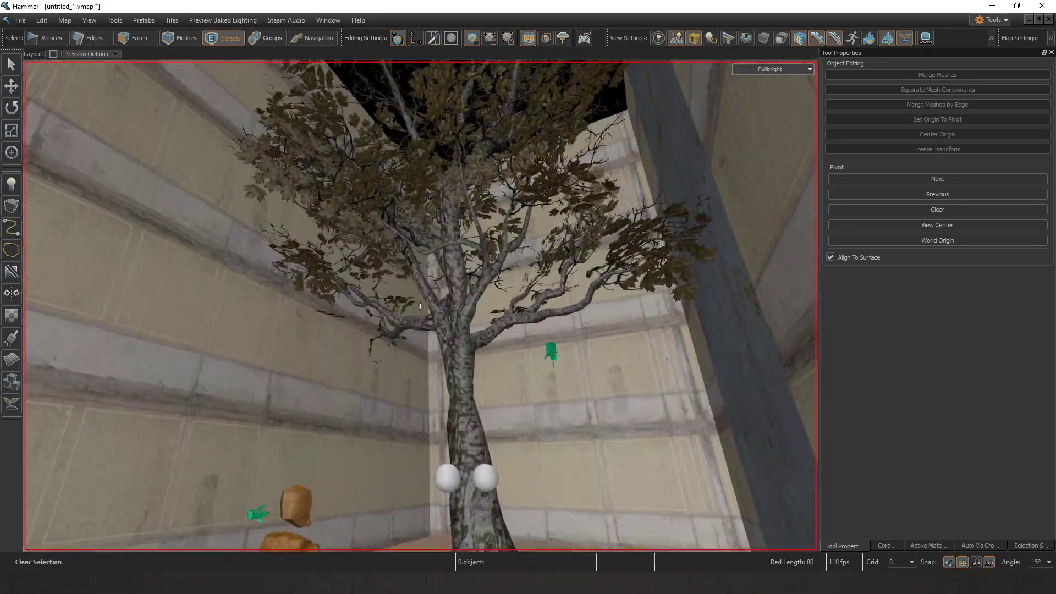
Step: Show the raised room and the maple tree in All Lighting
key(z)
click(770, 69)
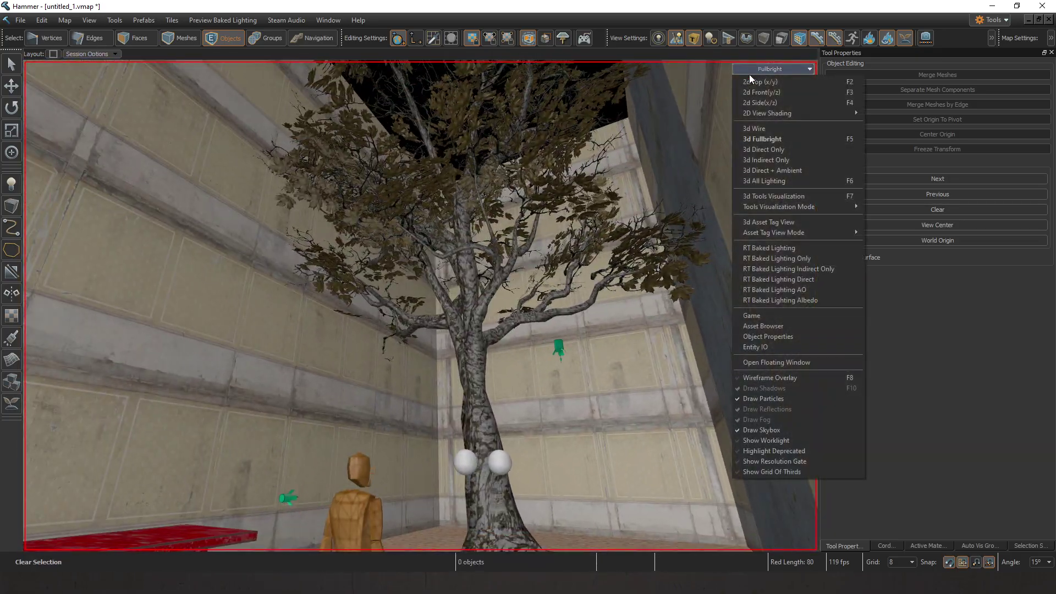
click(778, 180)
key(z)
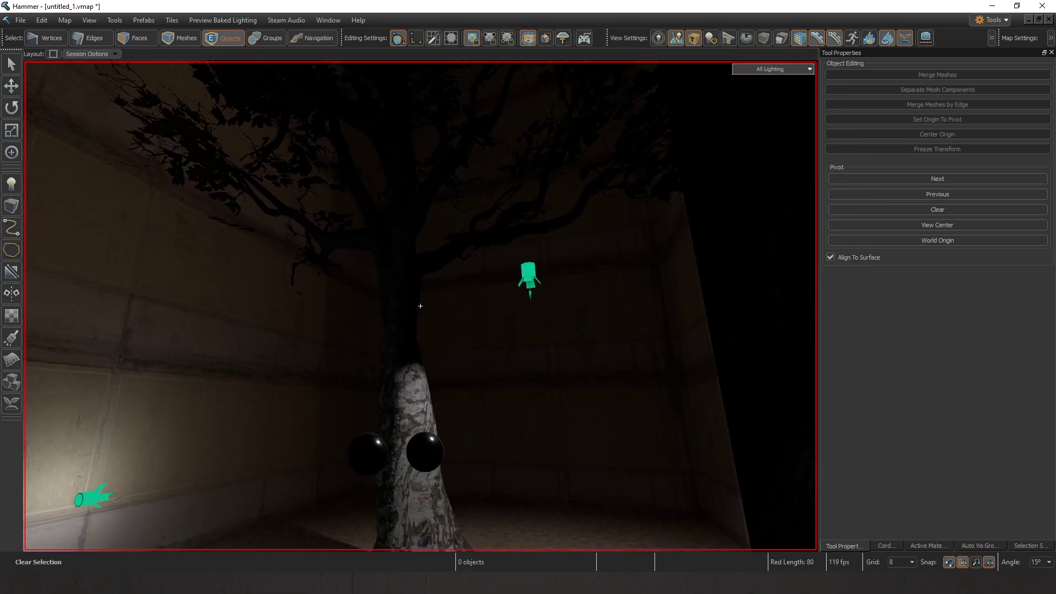
key(s)
key(z)
Step: Switch to the a1_intro_world map and locate the sunlight, sky and fog entities at the street corner
click(1049, 19)
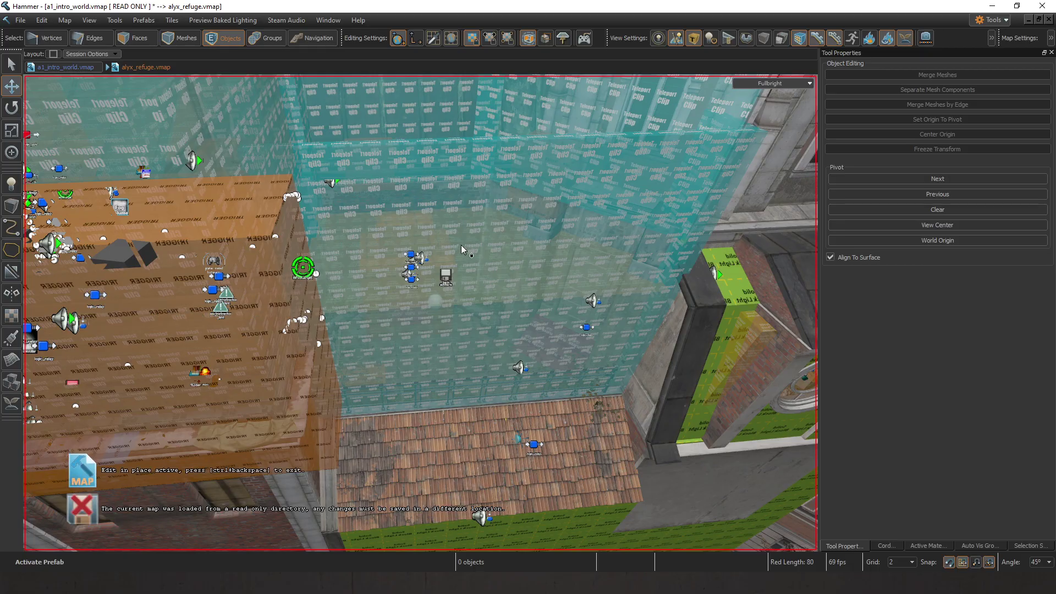
key(z)
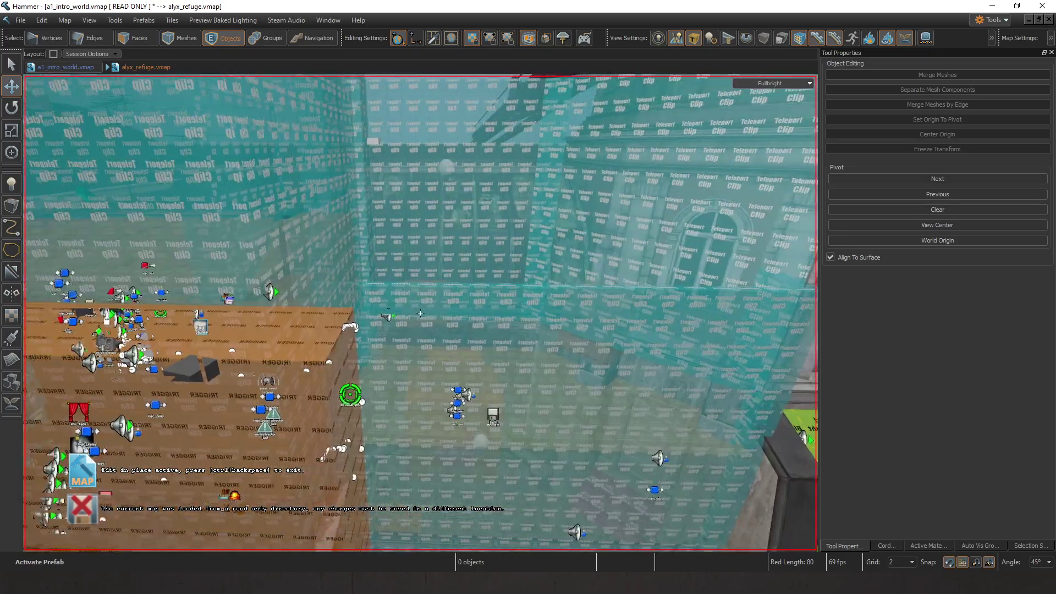
key(s)
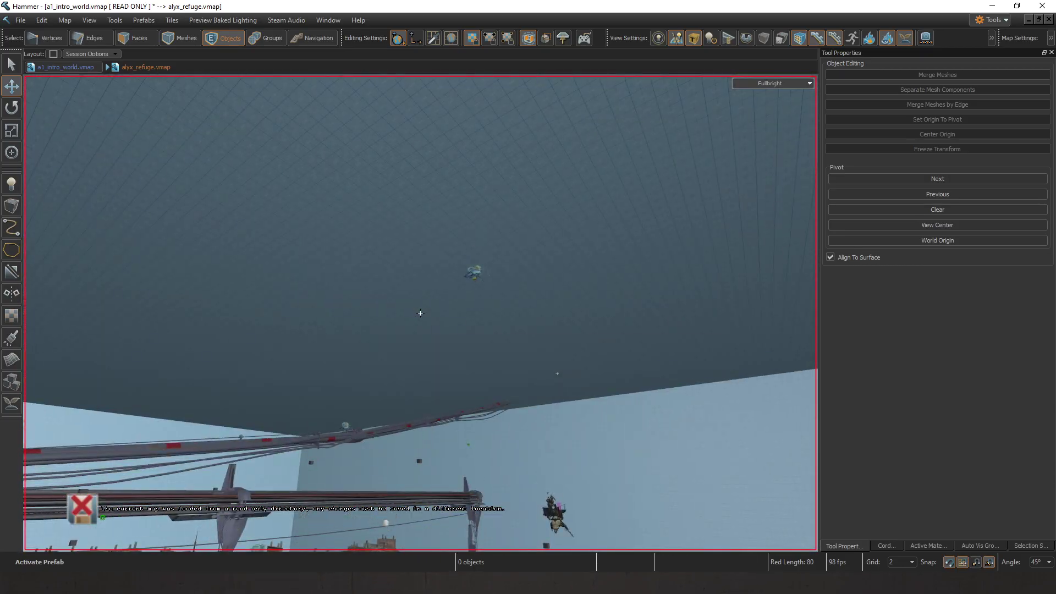
key(w)
key(w)
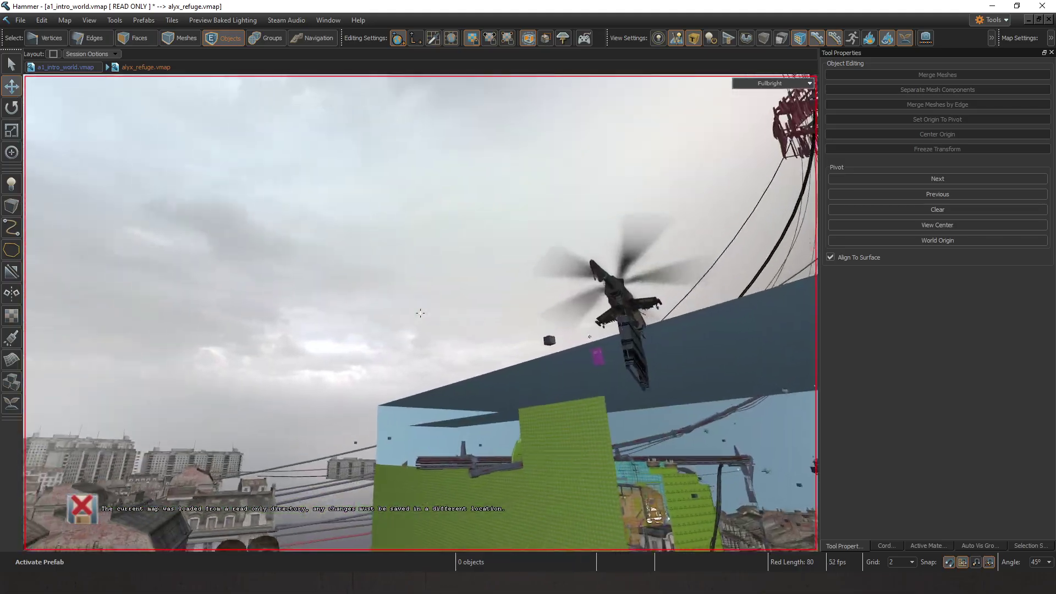
key(z)
key(z)
key(w)
key(w)
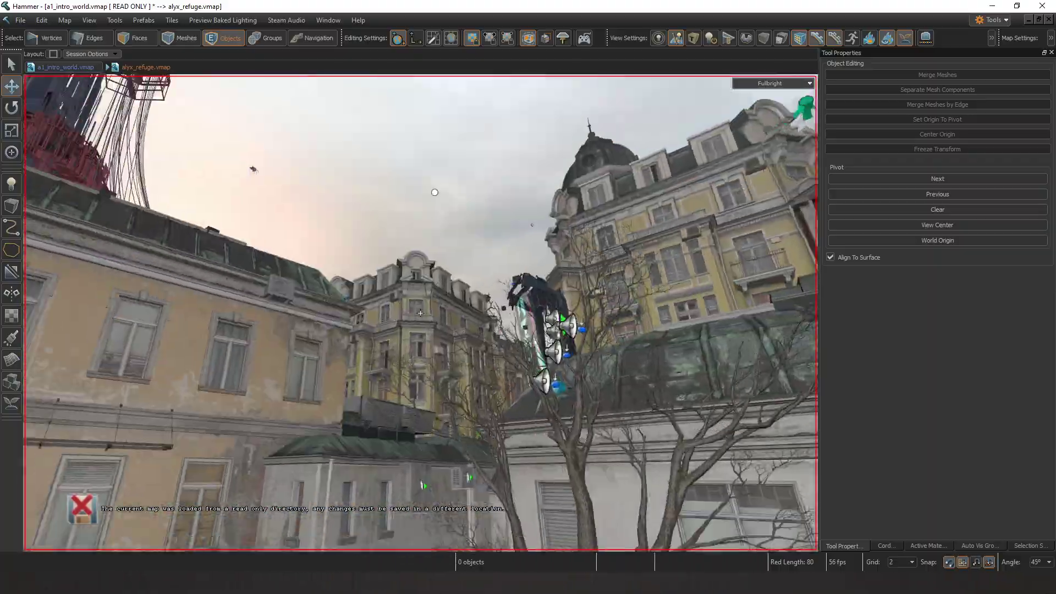
key(w)
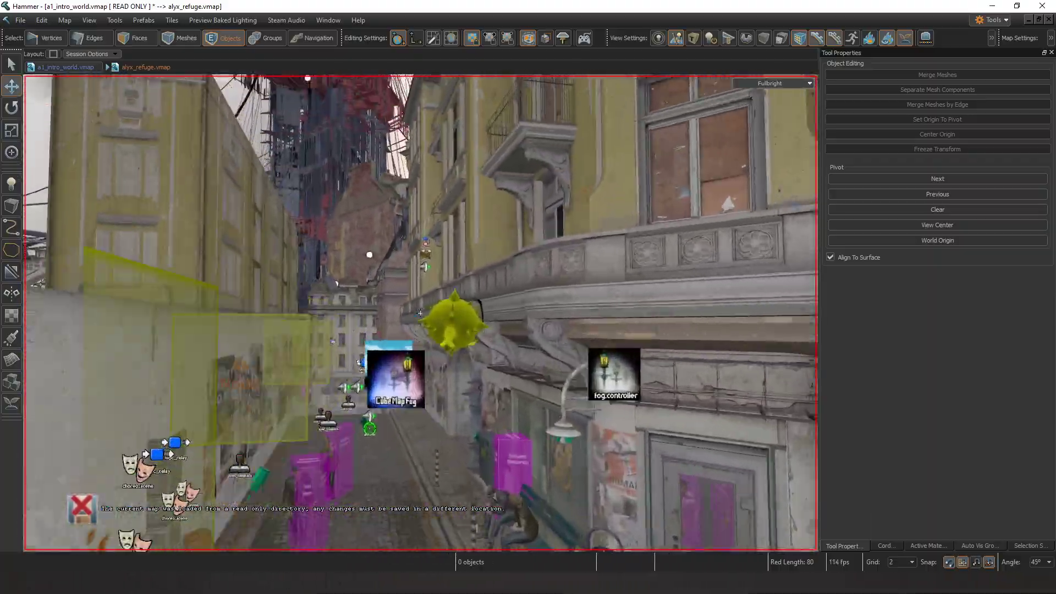
key(w)
key(z)
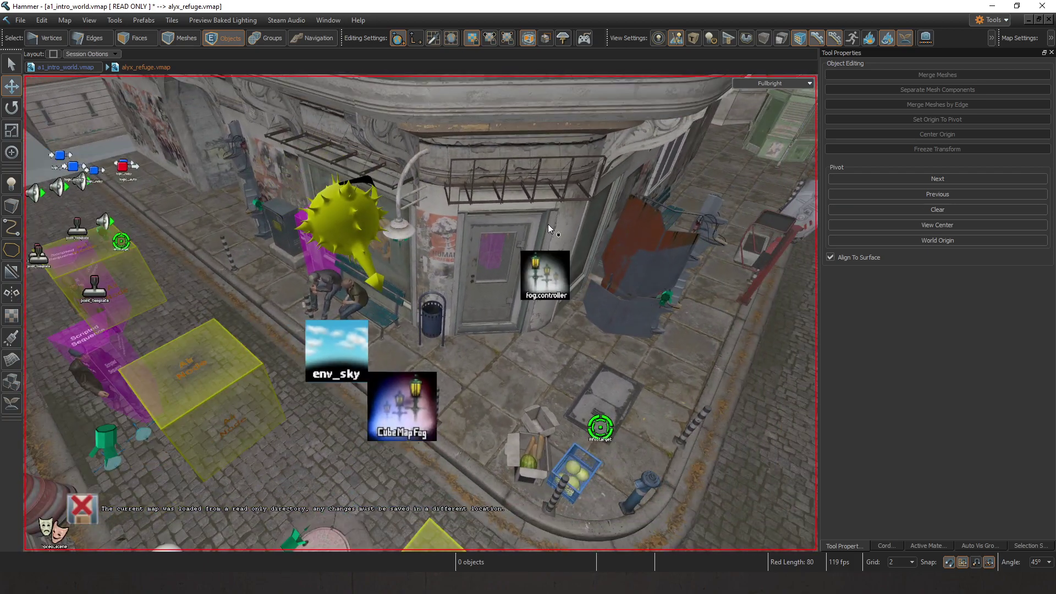
key(z)
key(w)
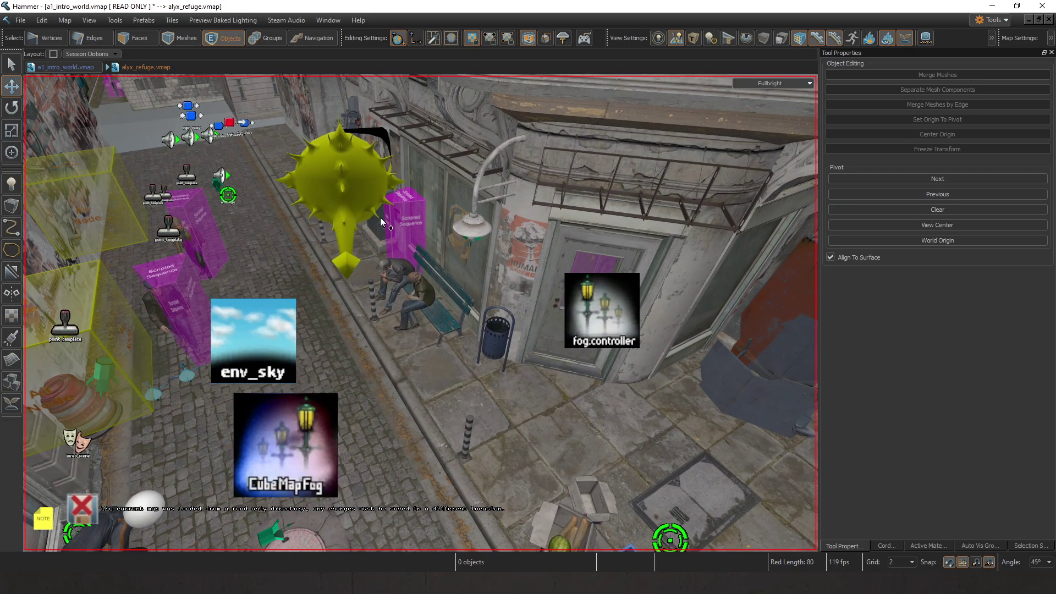
Step: Leave the alyx_refuge prefab and open the sunlight prefab for in-place editing
click(83, 71)
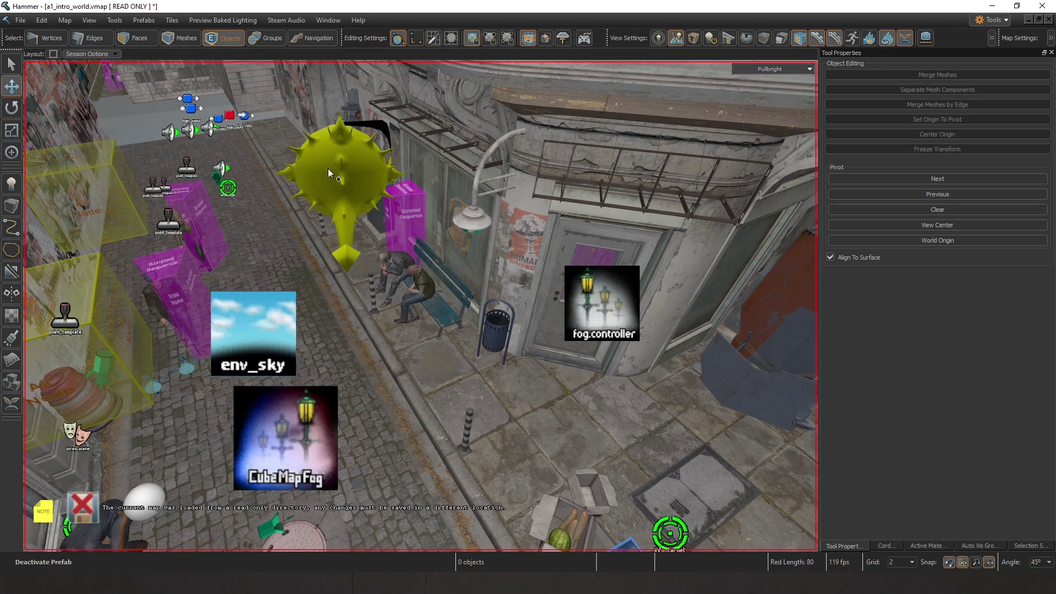
double_click(328, 169)
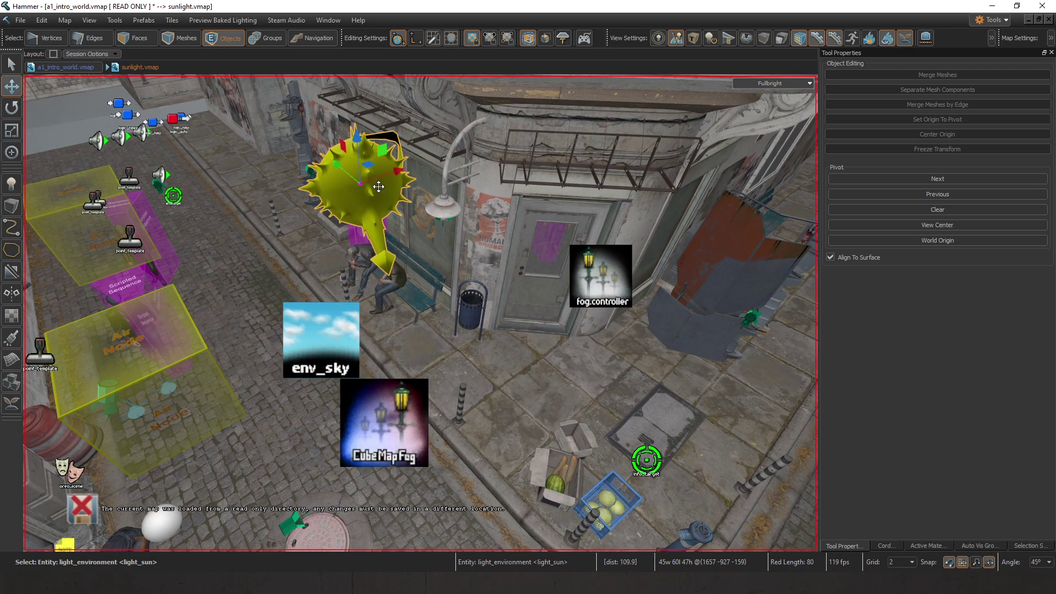
click(66, 67)
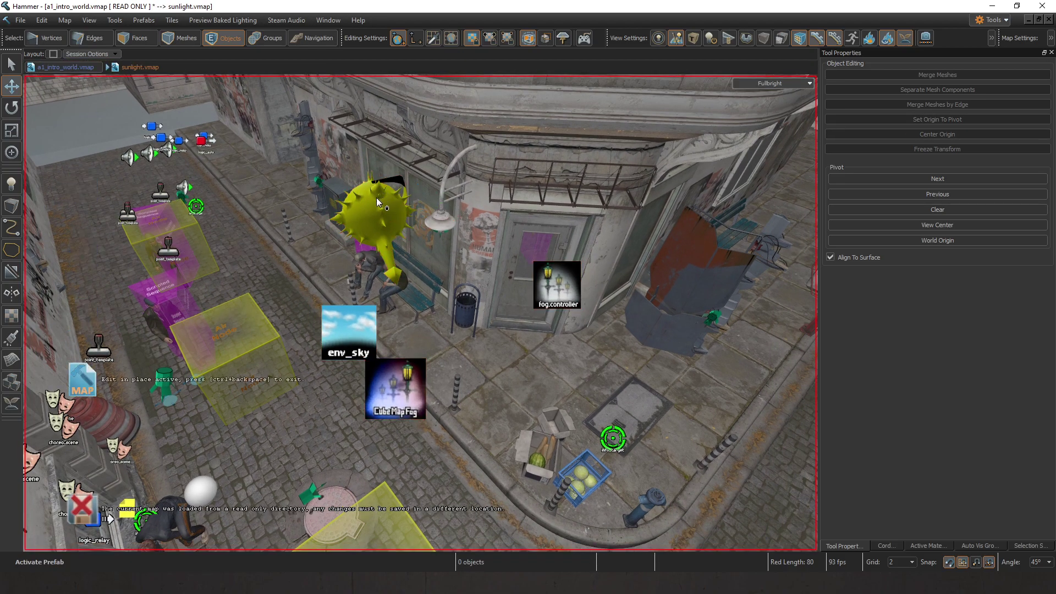
click(379, 198)
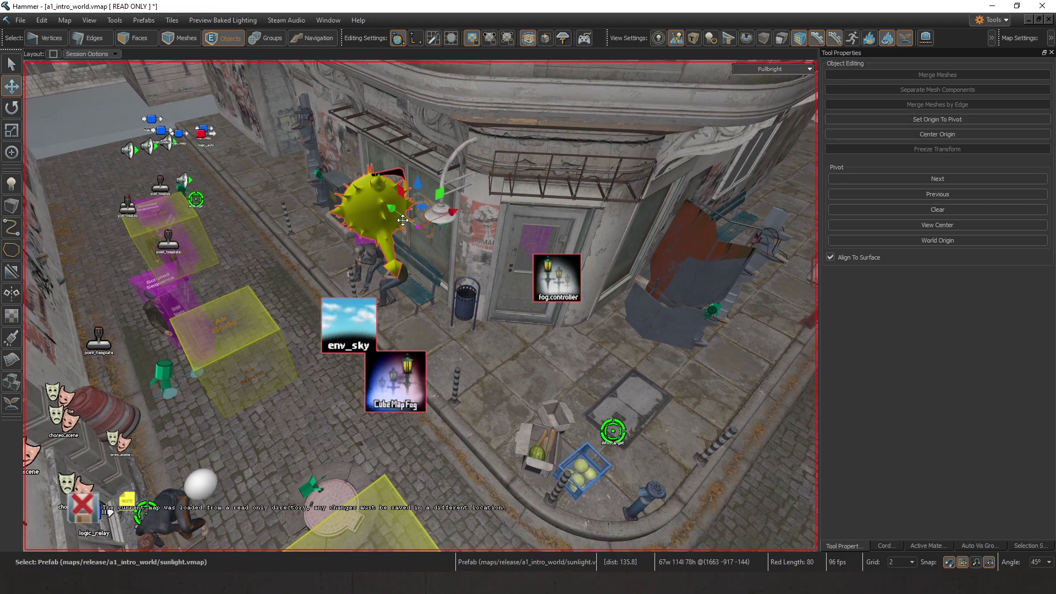
double_click(403, 220)
scroll(364, 185, down, 1)
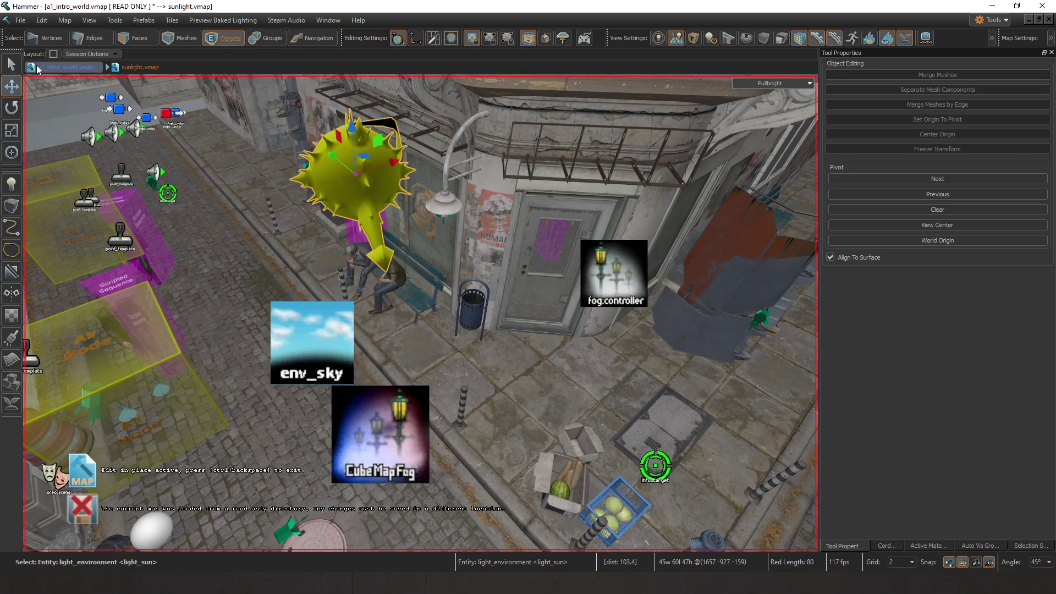
click(37, 66)
double_click(339, 157)
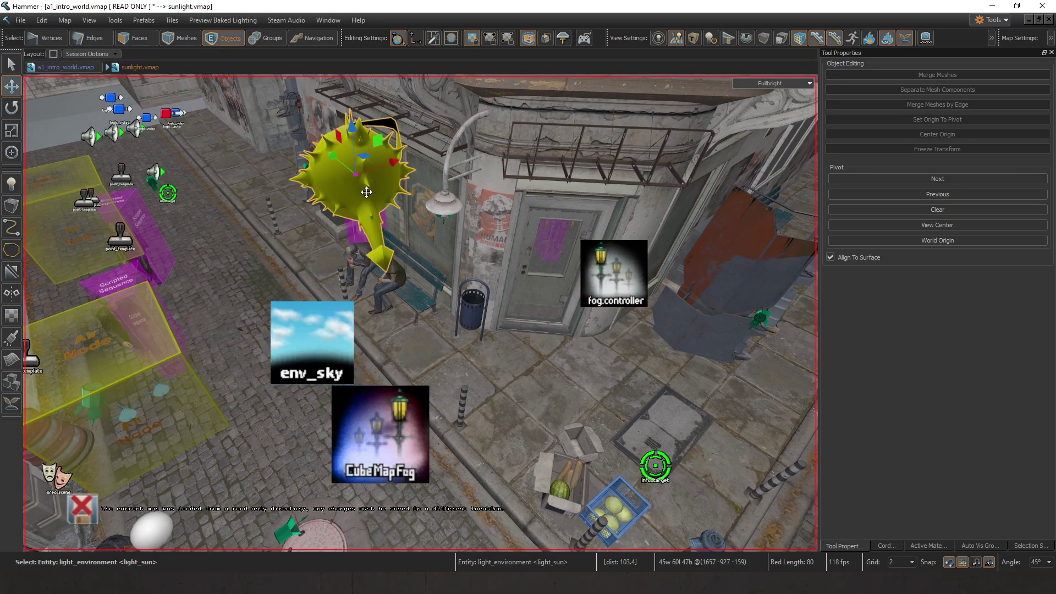
Step: Select the light_environment, env_sky, env_cubemap_fog and env_gradient_fog entities in the sunlight prefab and copy them
right_drag(366, 192, 417, 142)
ctrl+click(316, 406)
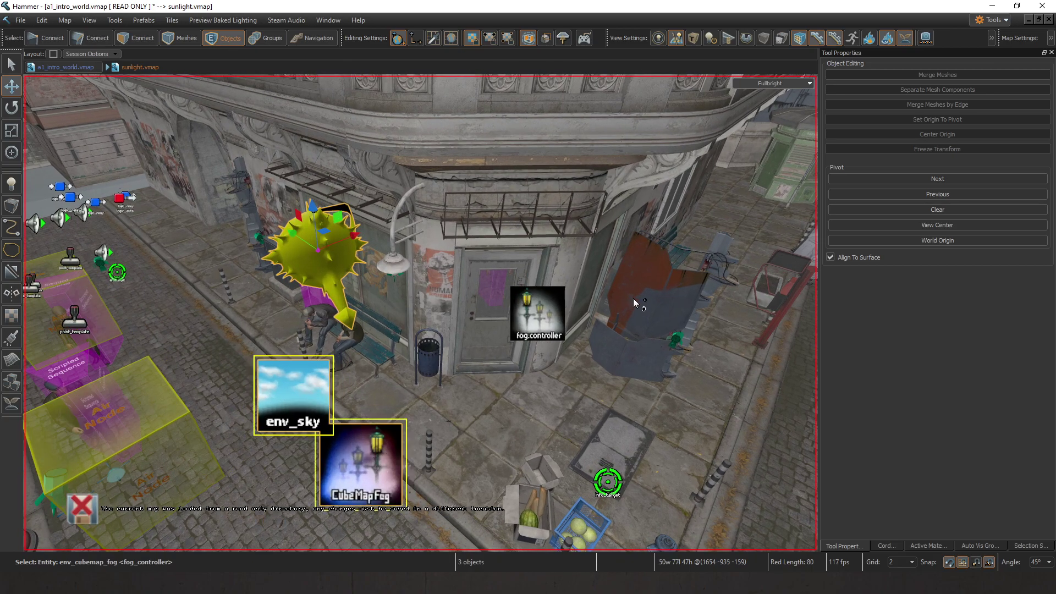
right_drag(549, 315, 418, 339)
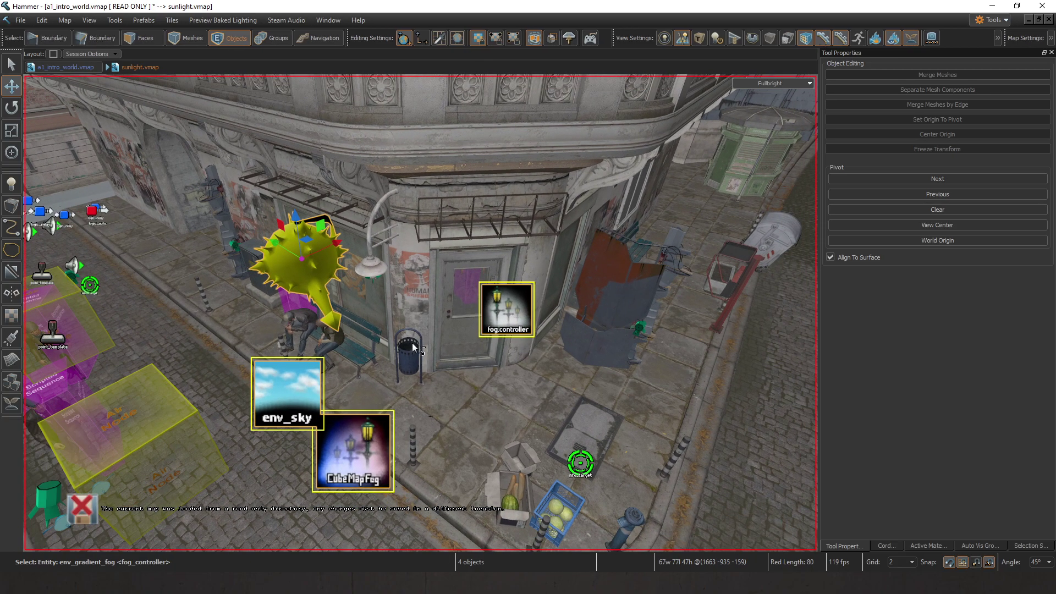
click(1028, 20)
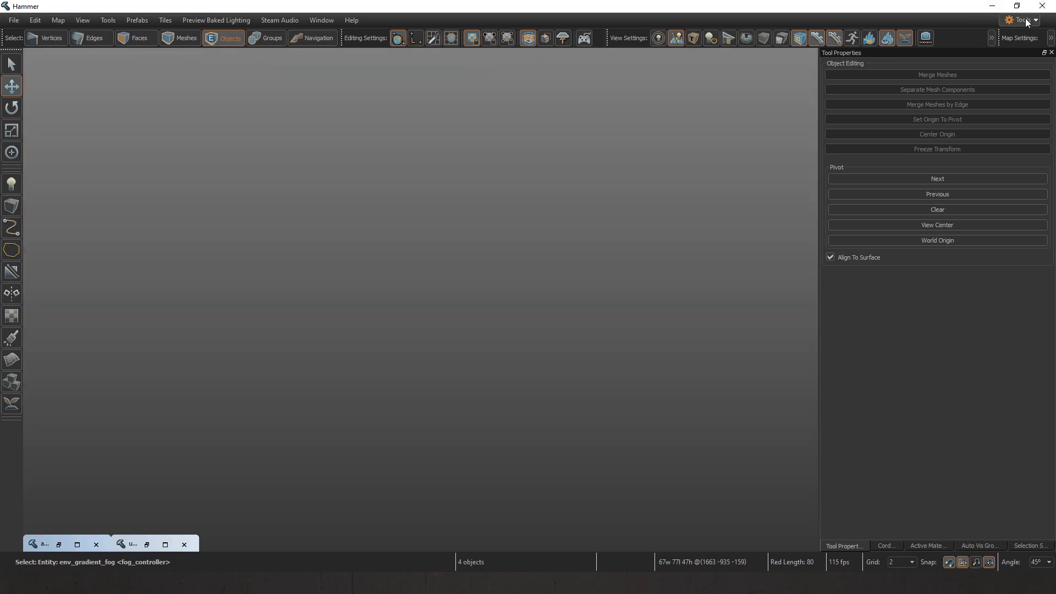
click(79, 544)
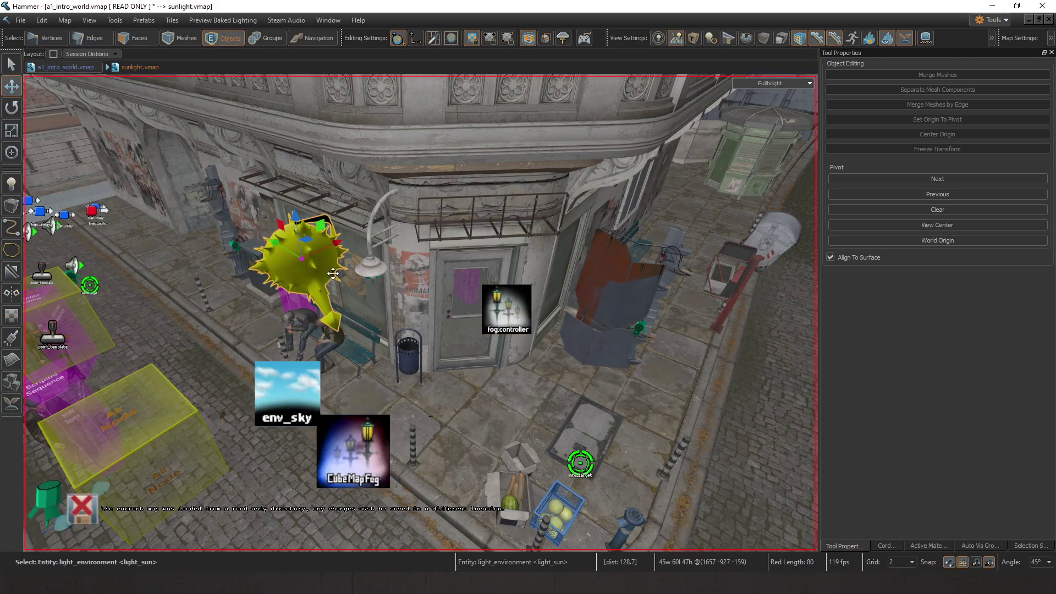
click(1027, 20)
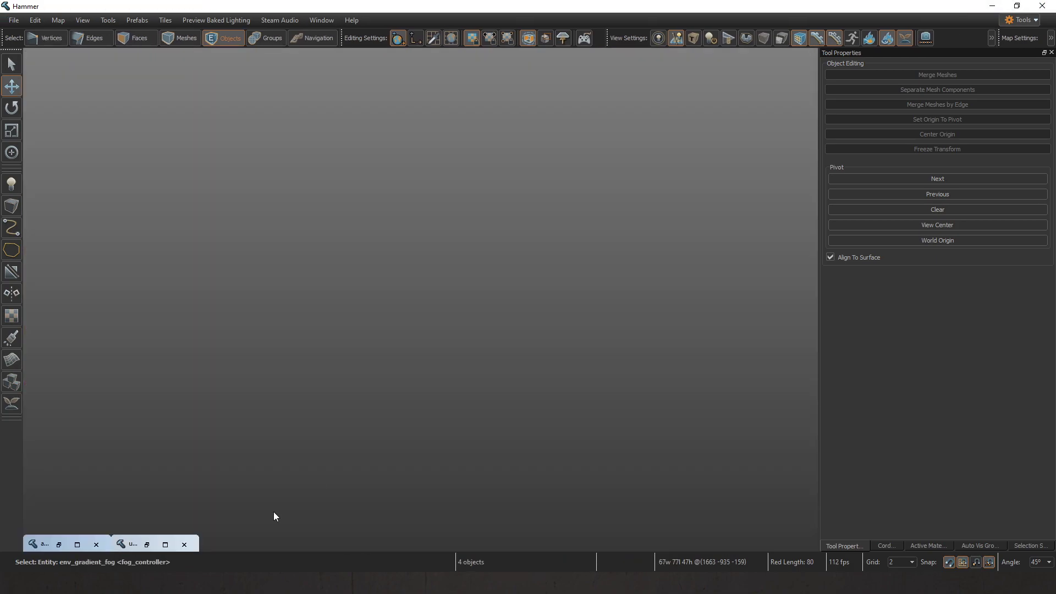
Step: Paste the four sunlight entities into the untitled_1 map near the tree and raise them about 78 units
click(168, 546)
key(ctrl+v)
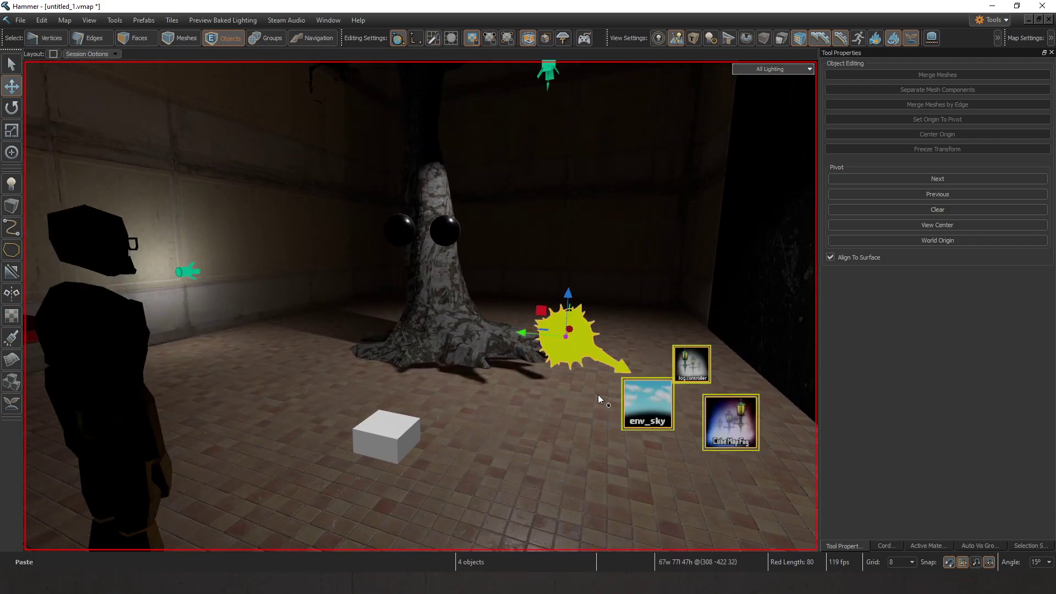
drag(568, 295, 576, 118)
Step: Select the top vertices of the room walls and the block-light shell, with tool materials shown, and lower them 384 units
right_drag(575, 118, 420, 305)
key(s)
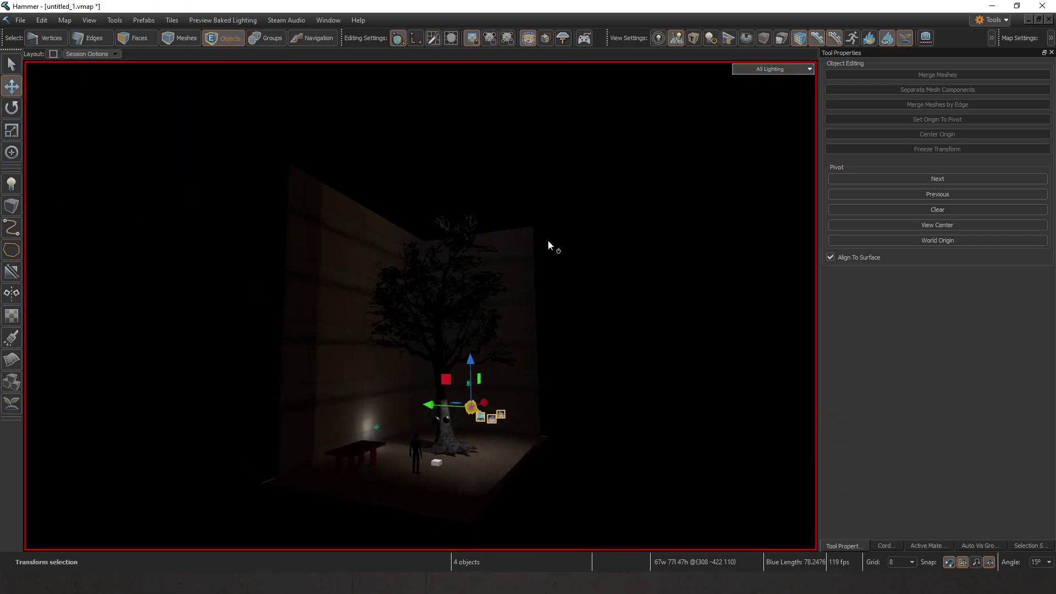
key(1)
mouse_move(642, 113)
mouse_down()
mouse_move(507, 282)
mouse_move(259, 305)
mouse_up()
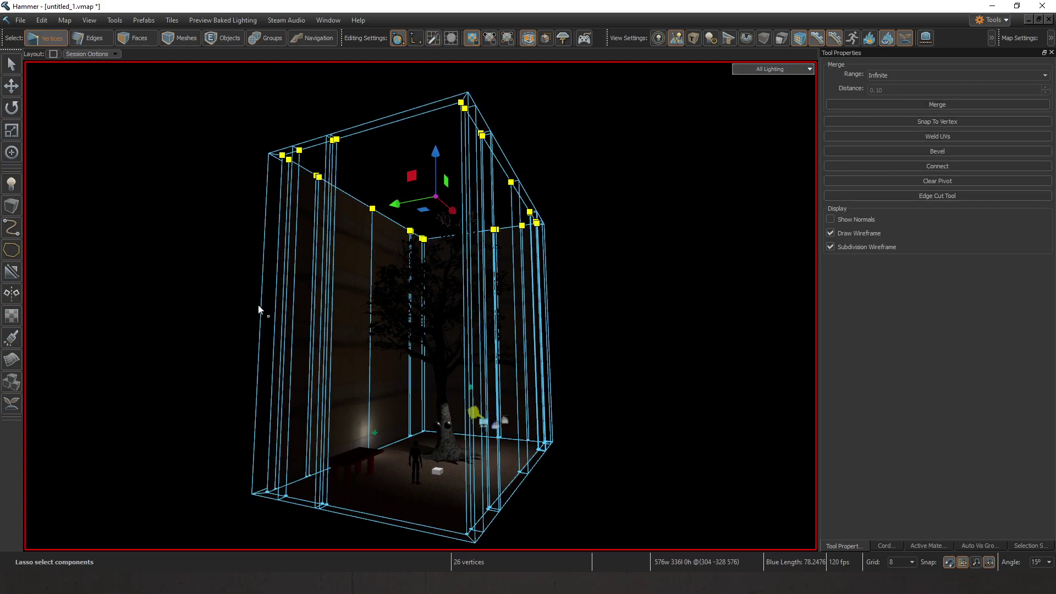
drag(436, 165, 437, 420)
key(ctrl+z)
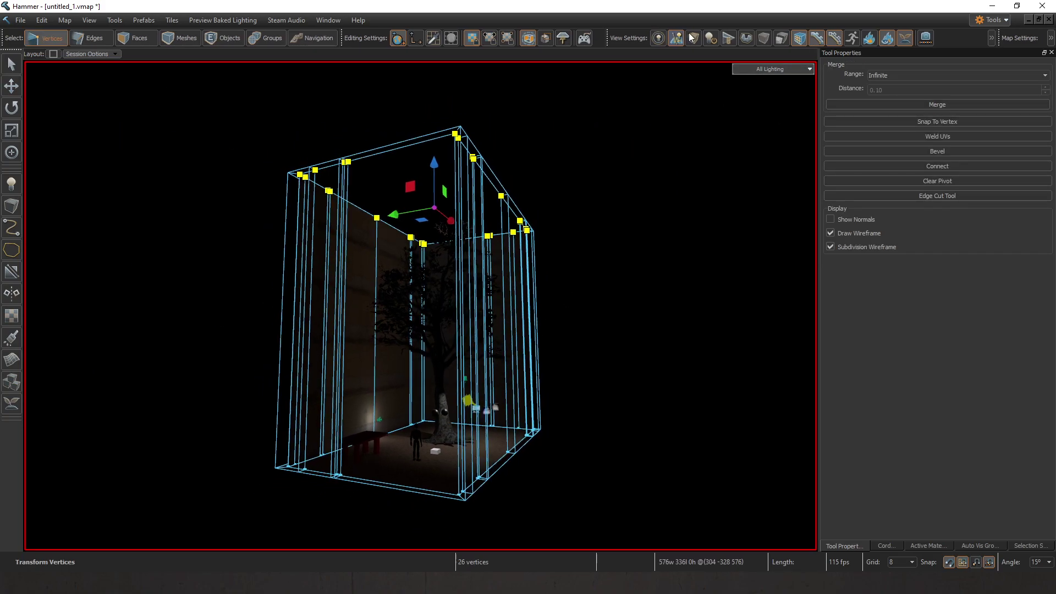
click(693, 37)
drag(65, 88, 74, 73)
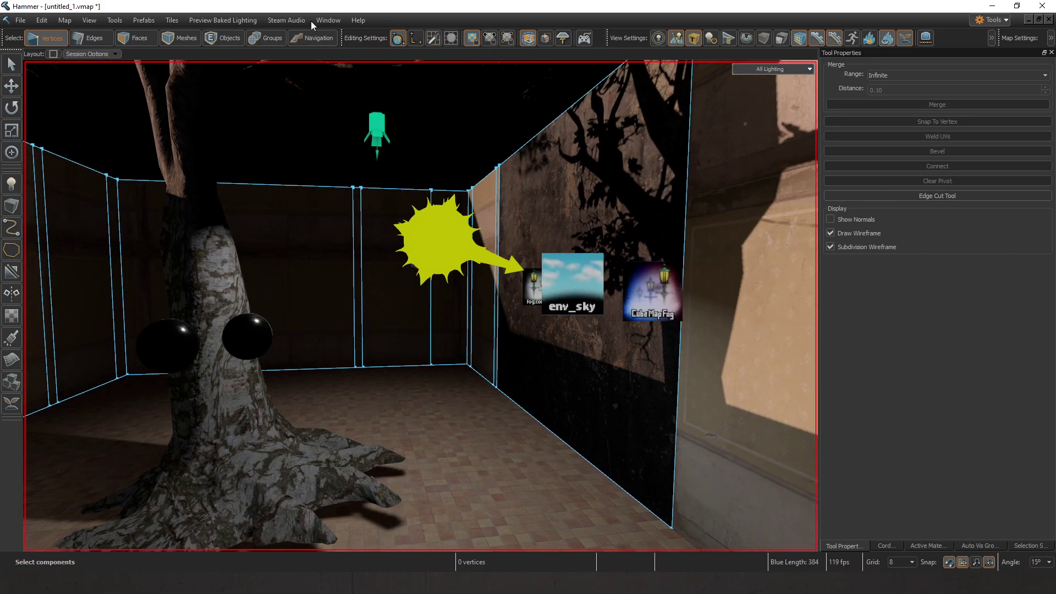
Step: Open the light_environment entity's properties and examine its color and brightness settings alongside the tree shadows on the wall
click(224, 38)
double_click(441, 240)
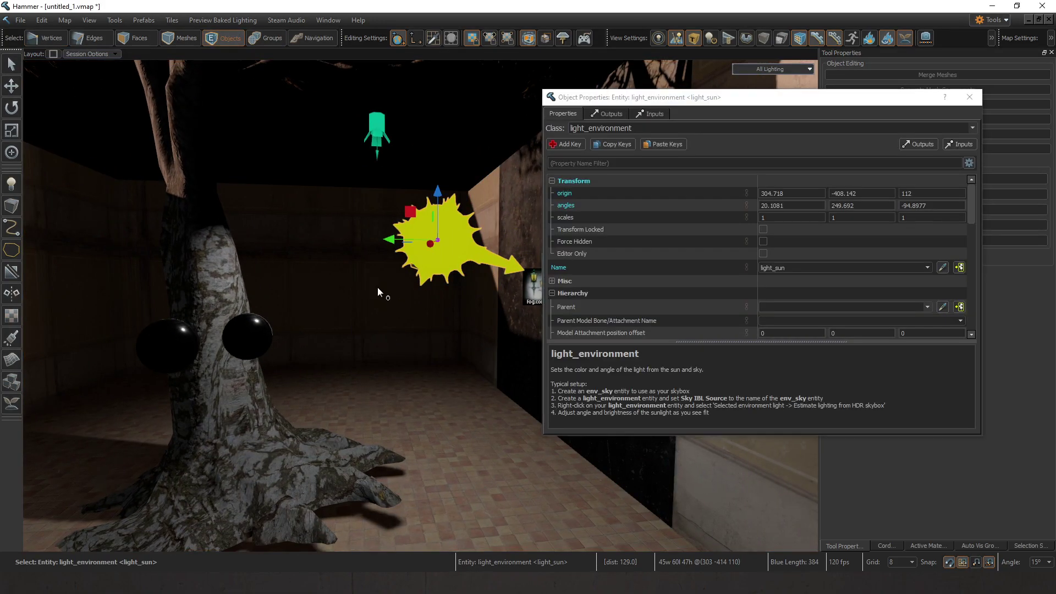
right_drag(375, 288, 464, 276)
key(w)
scroll(619, 252, down, 4)
right_drag(420, 306, 322, 333)
key(s)
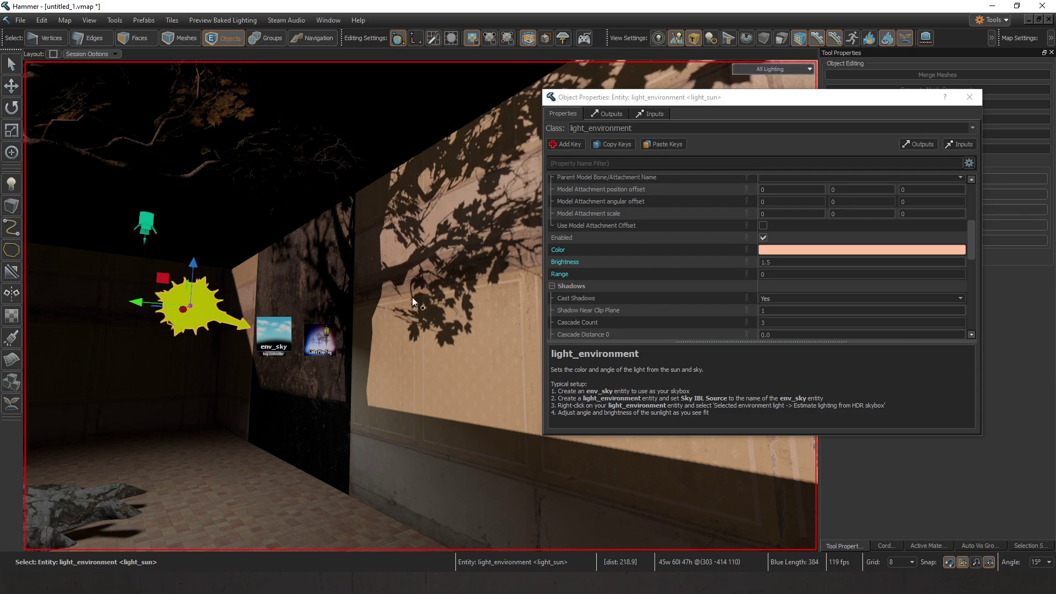
Step: Change the light_environment's color to a cyan with hue 177
click(770, 250)
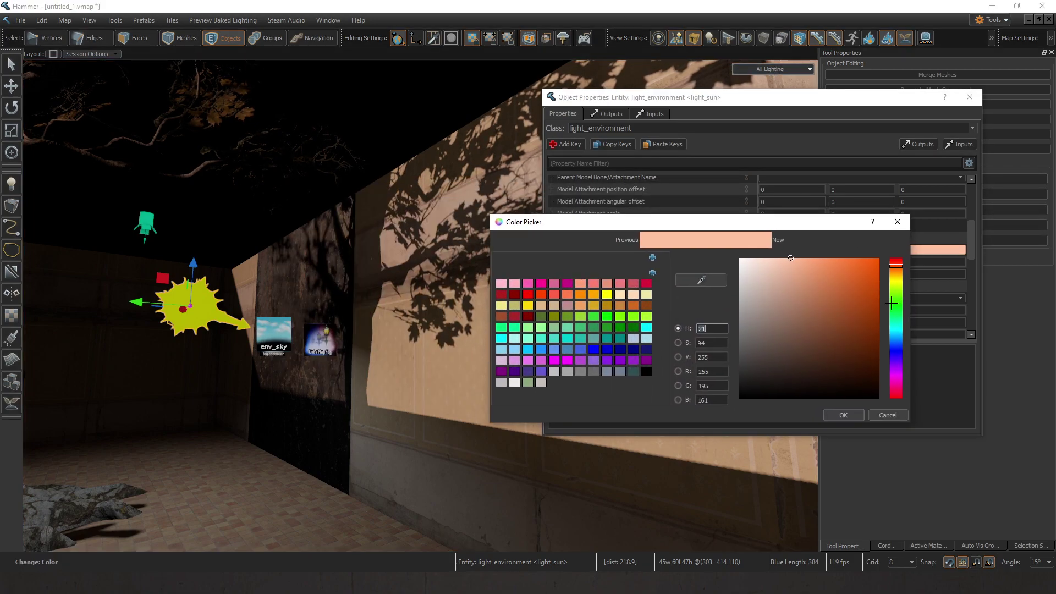
drag(891, 303, 897, 334)
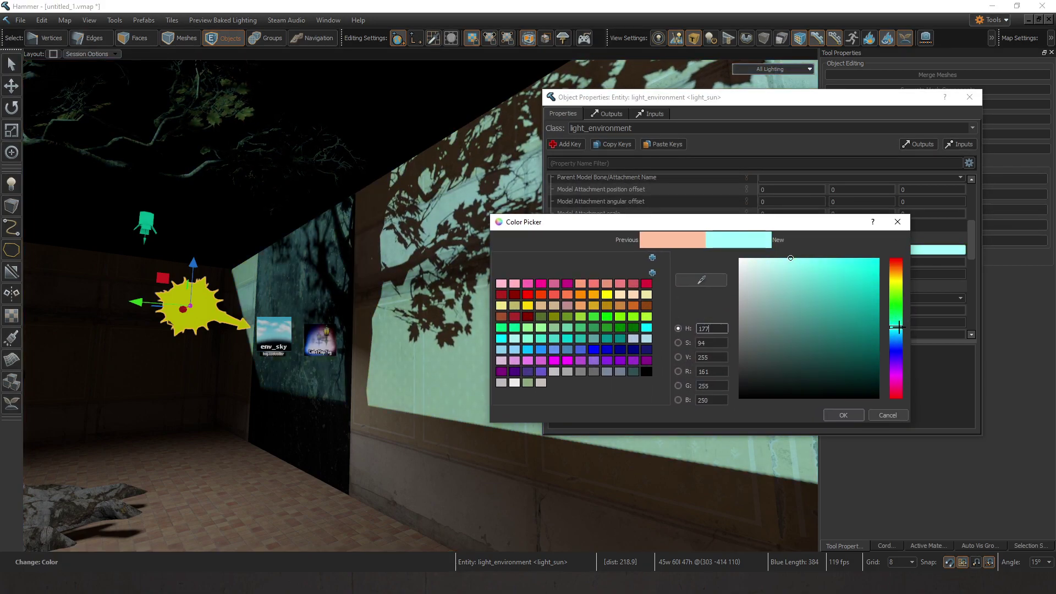
click(844, 416)
right_drag(450, 313, 421, 309)
key(w)
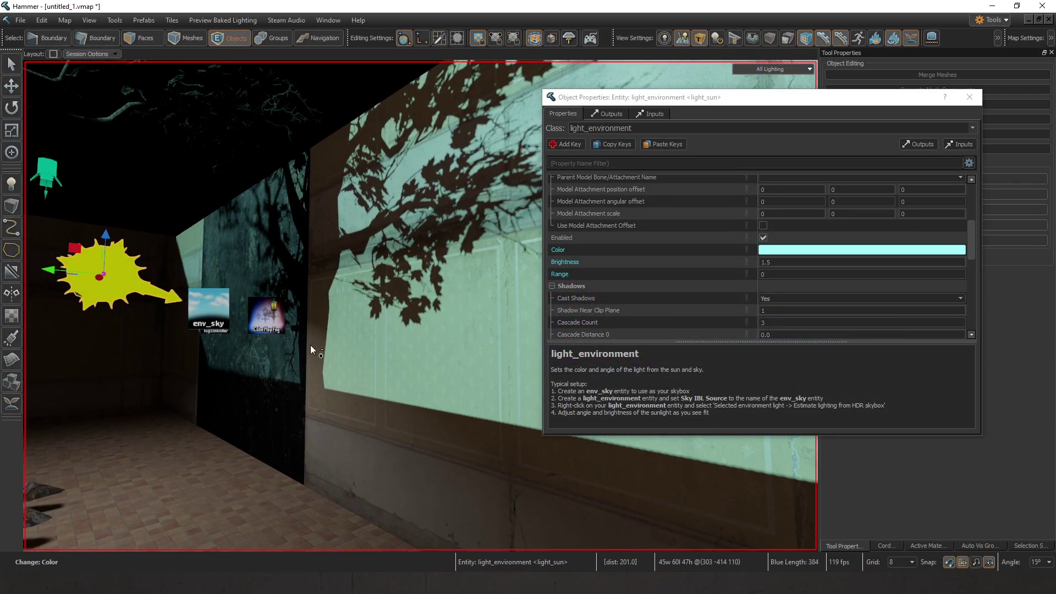
Step: Undo the light_environment's color change and close its properties
key(ctrl+z)
right_drag(328, 339, 420, 306)
key(w)
click(327, 338)
key(s)
mouse_move(327, 338)
right_down()
mouse_move(421, 306)
mouse_move(337, 331)
right_up()
key(w)
click(970, 96)
Step: Open the env_cubemap_fog entity's properties and examine its cubemap texture and fog distance settings
key(w)
right_drag(474, 297, 519, 362)
double_click(512, 431)
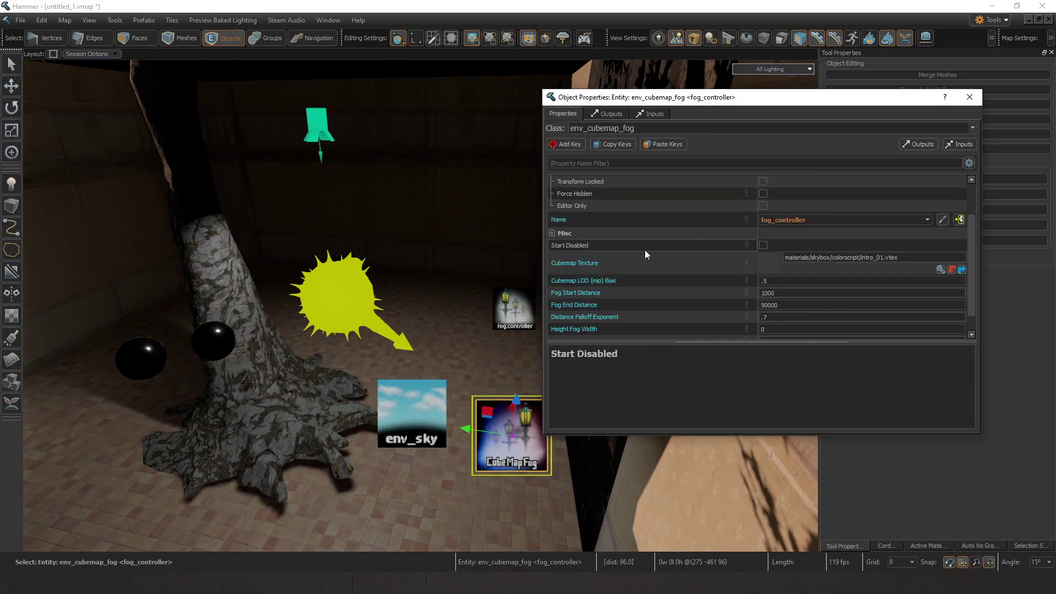
scroll(667, 253, down, 1)
right_drag(352, 404, 377, 407)
key(w)
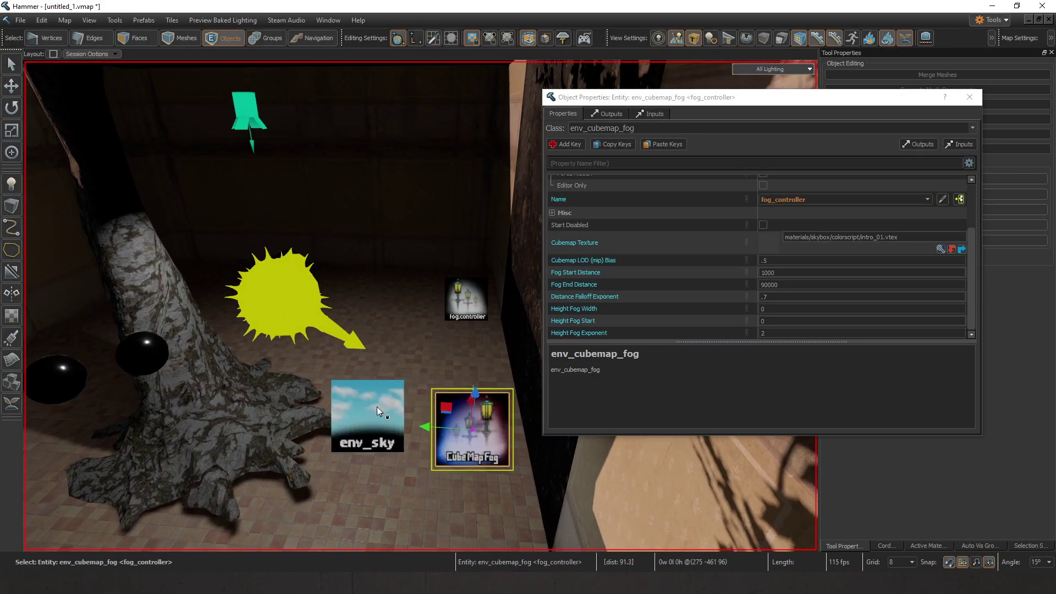
Step: Select the env_sky entity and examine its Sky Material and fog settings
click(378, 407)
scroll(663, 225, down, 1)
scroll(663, 233, down, 1)
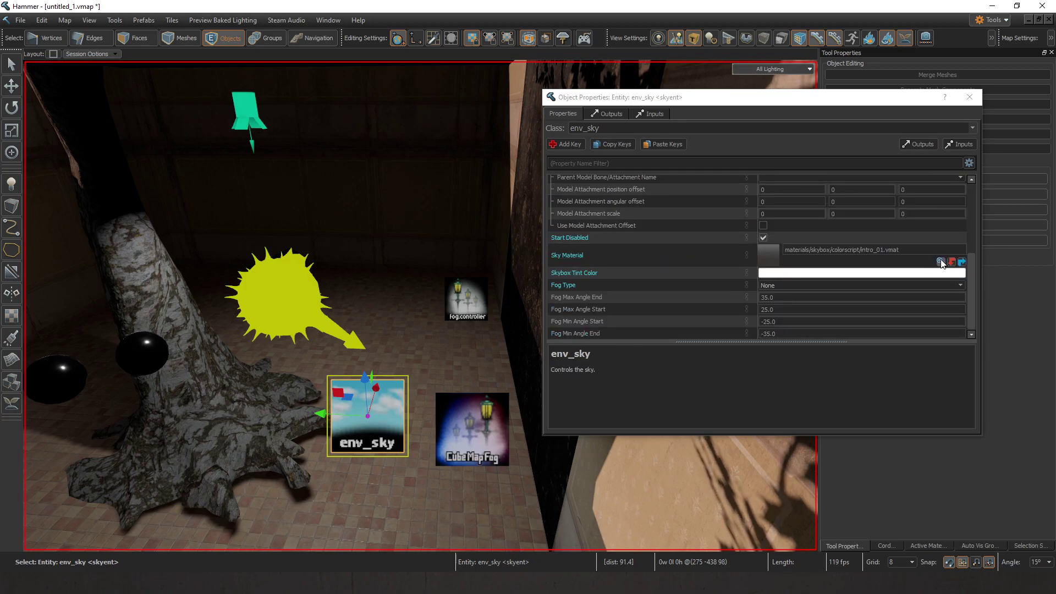
scroll(420, 305, down, 10)
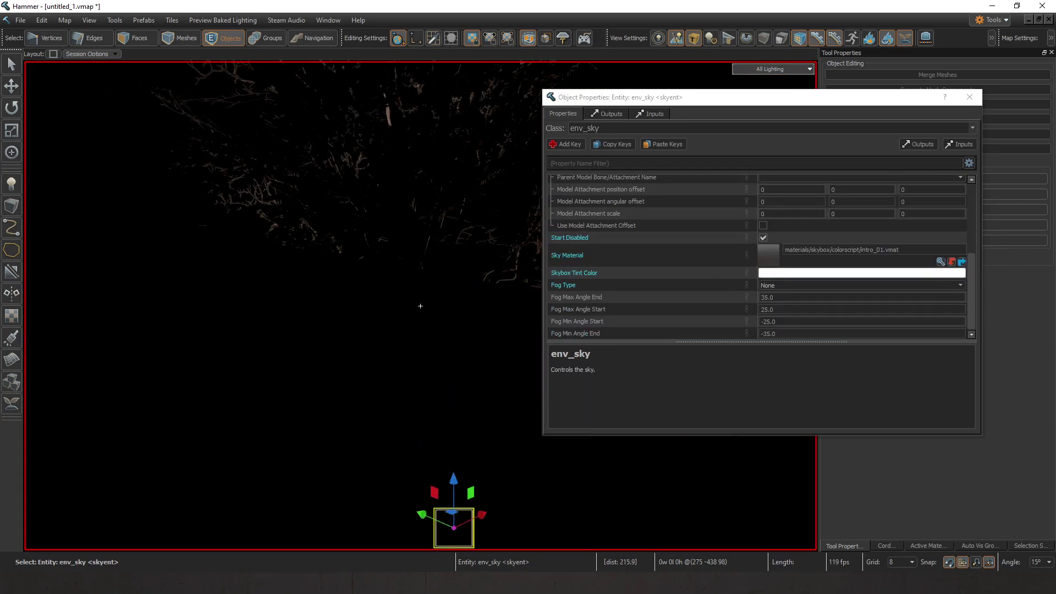
Step: Enable the env_sky entity by clearing Start Disabled, check the sky above the room, and close its properties
scroll(421, 306, up, 6)
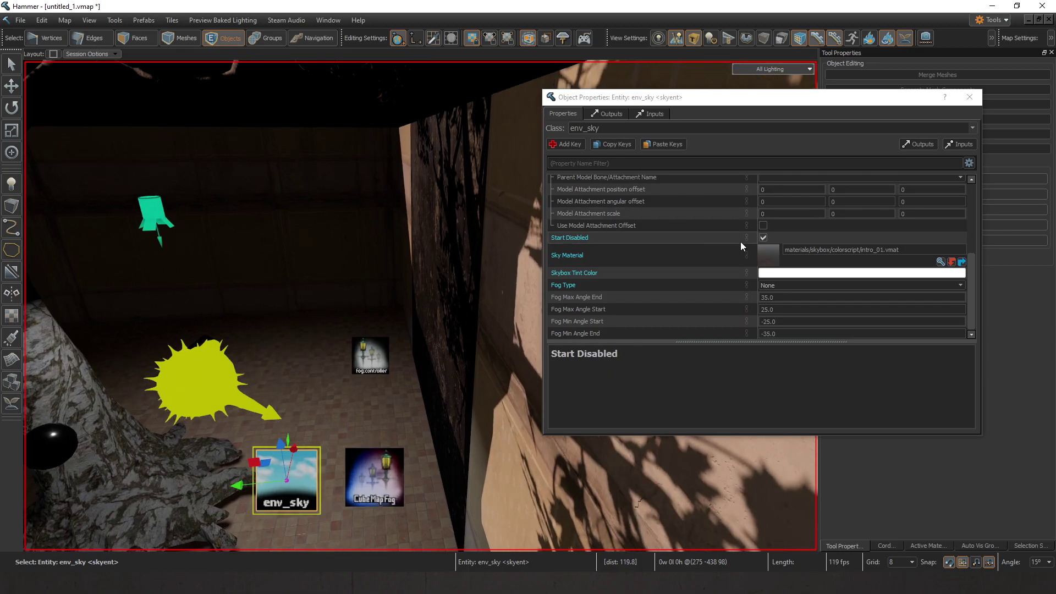
click(763, 238)
scroll(345, 273, down, 8)
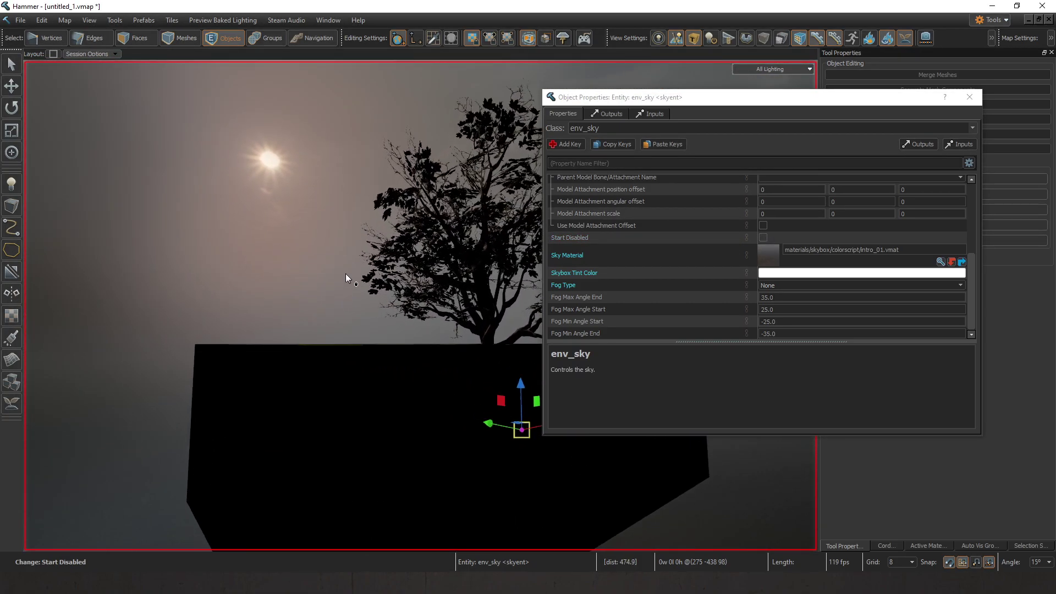
scroll(346, 272, up, 6)
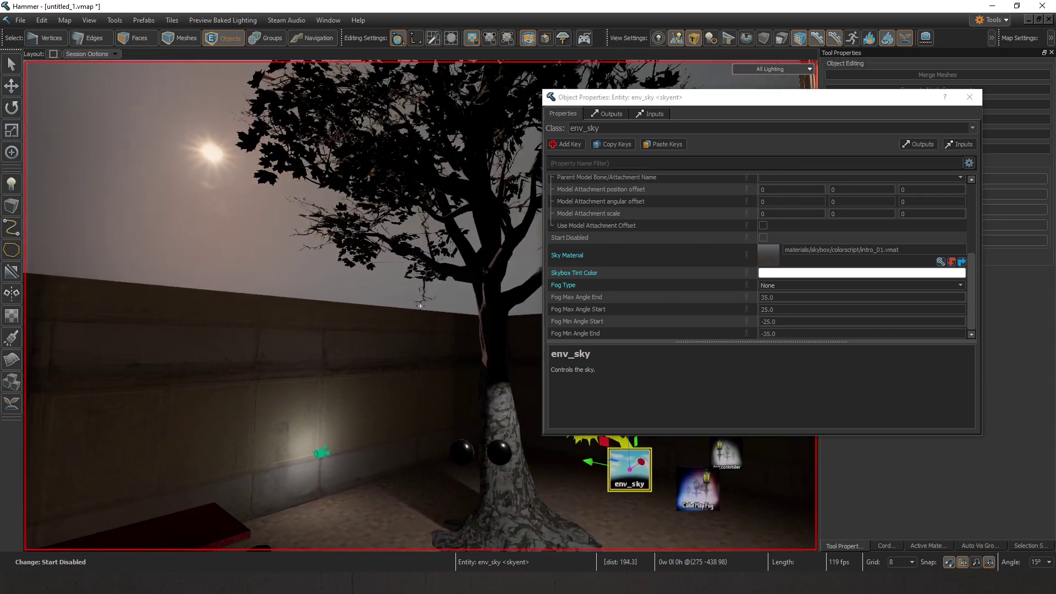
key(z)
key(z)
key(z)
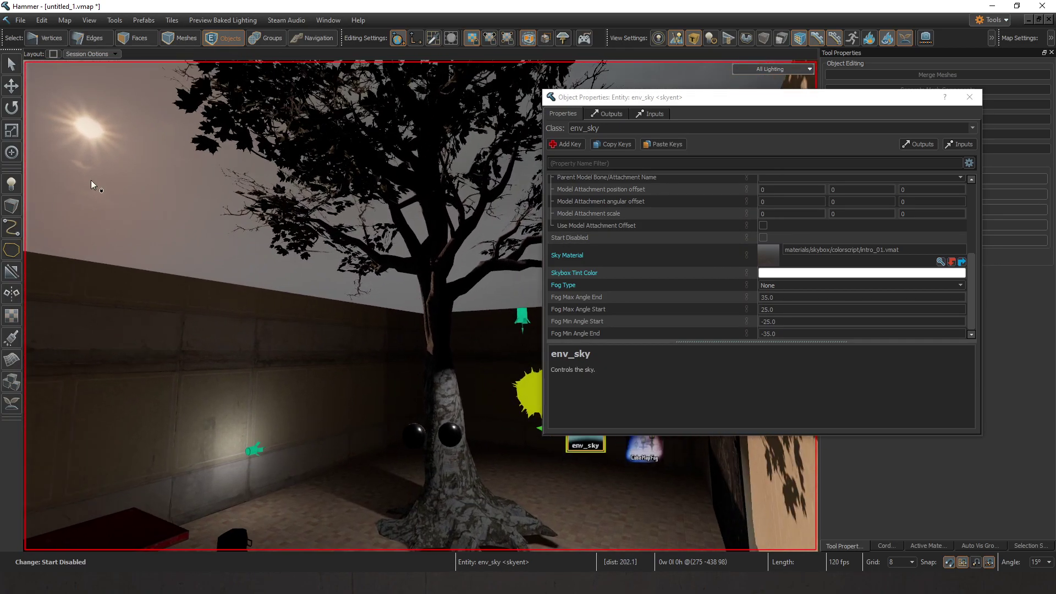
click(969, 96)
key(z)
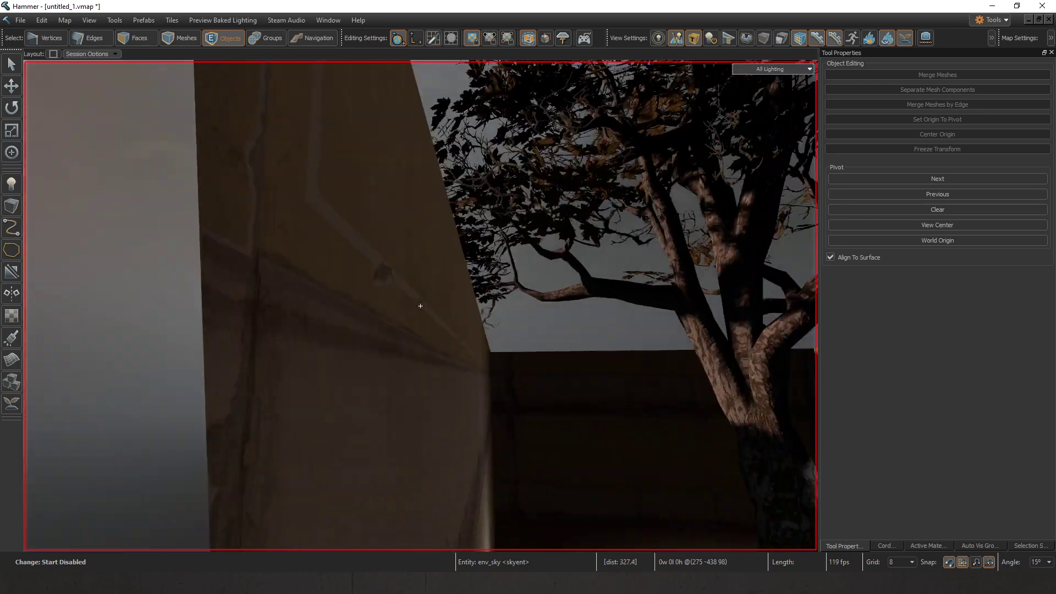
Step: Try to move the vertices at one end of the room 334 units along the green axis
key(z)
key(1)
drag(417, 494, 478, 333)
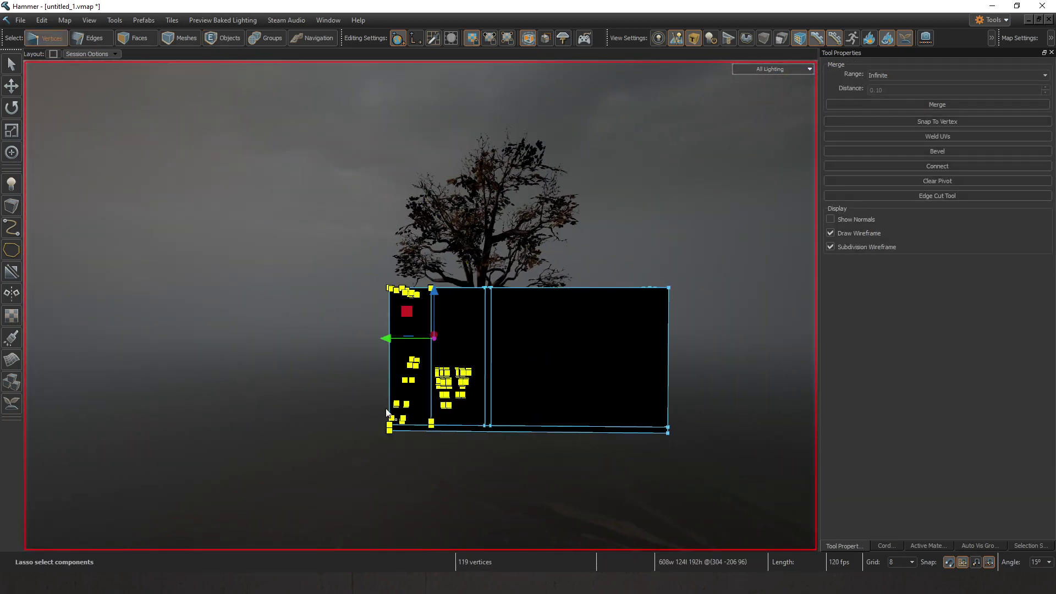
key(z)
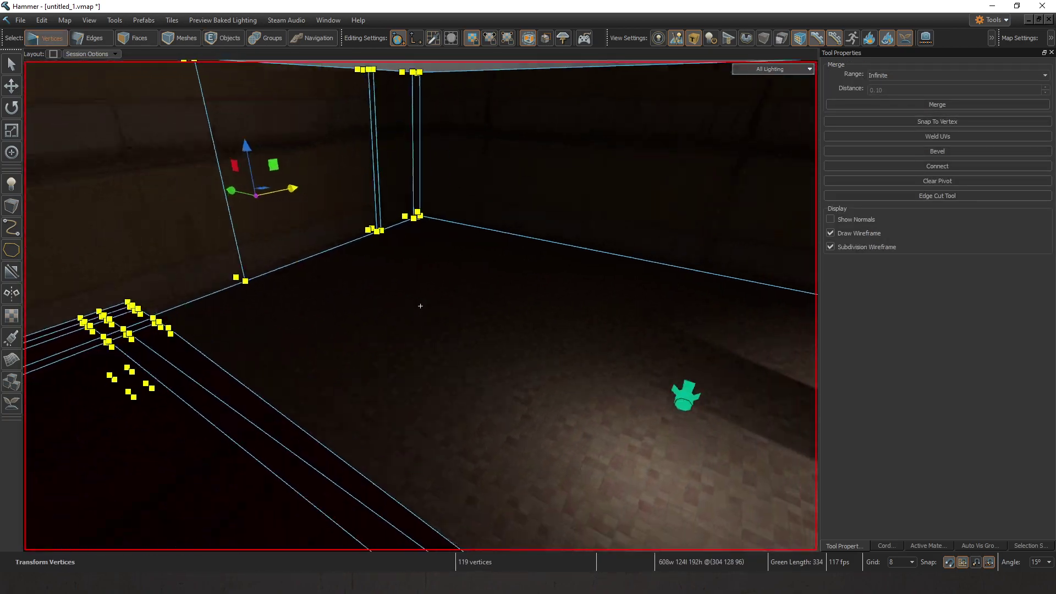
key(ctrl+z)
key(z)
key(z)
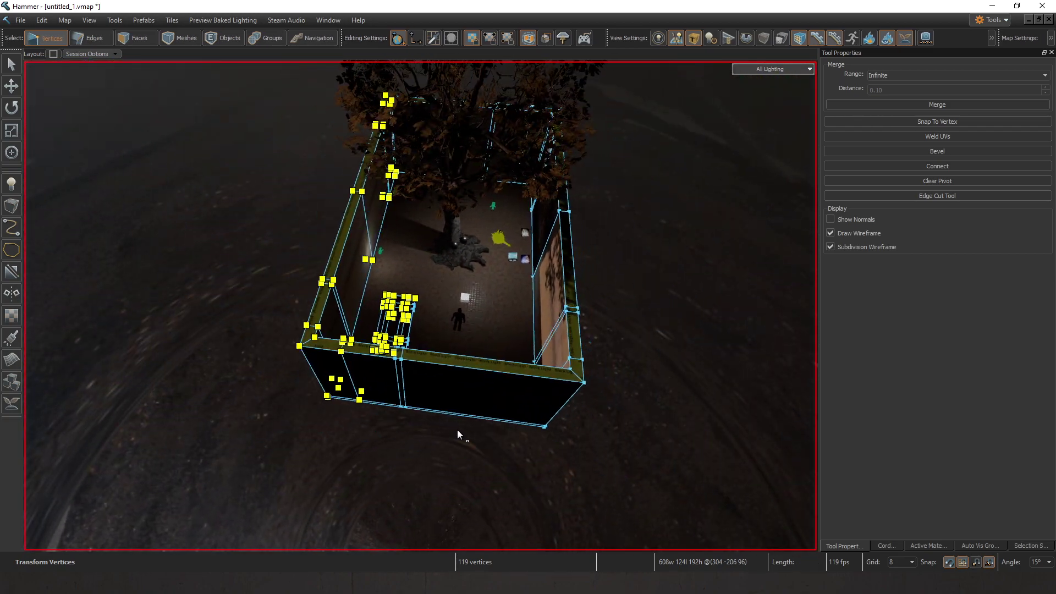
Step: Extend the room by moving its end-wall vertices 236 units outward along the green axis, and clear the selection
drag(131, 304, 182, 396)
key(w)
drag(351, 219, 212, 205)
click(699, 302)
key(z)
key(w)
key(z)
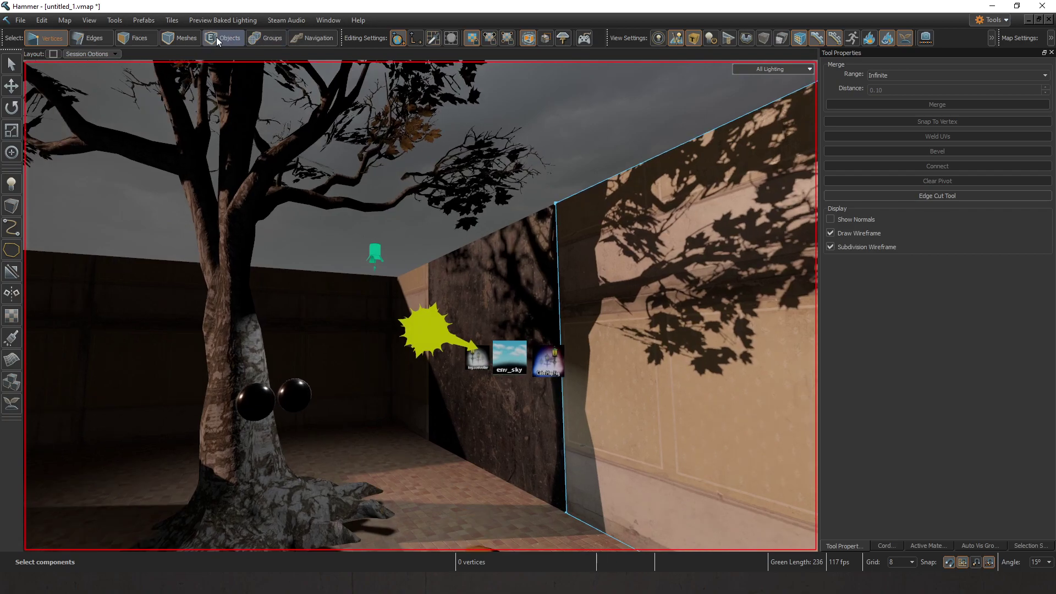
Step: Select the sun, sky and two fog entities and move them about 328 units along the green axis into the extended room
click(218, 38)
key(w)
ctrl+click(488, 368)
key(z)
key(s)
key(z)
key(w)
key(z)
key(w)
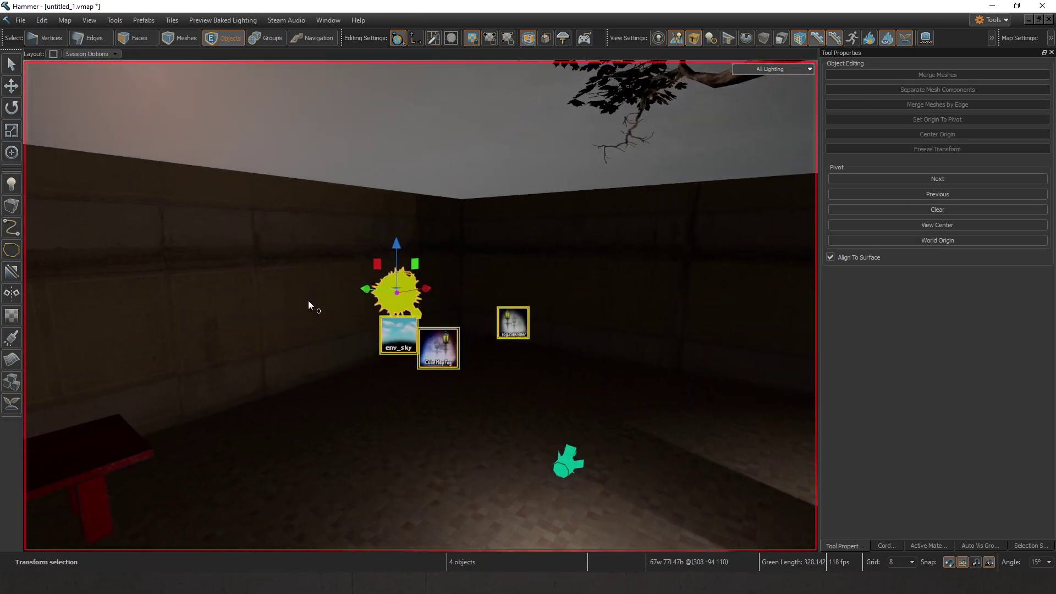
Step: Open the light_environment entity's properties for a brief look and close them
key(z)
click(401, 118)
key(w)
double_click(372, 283)
click(970, 97)
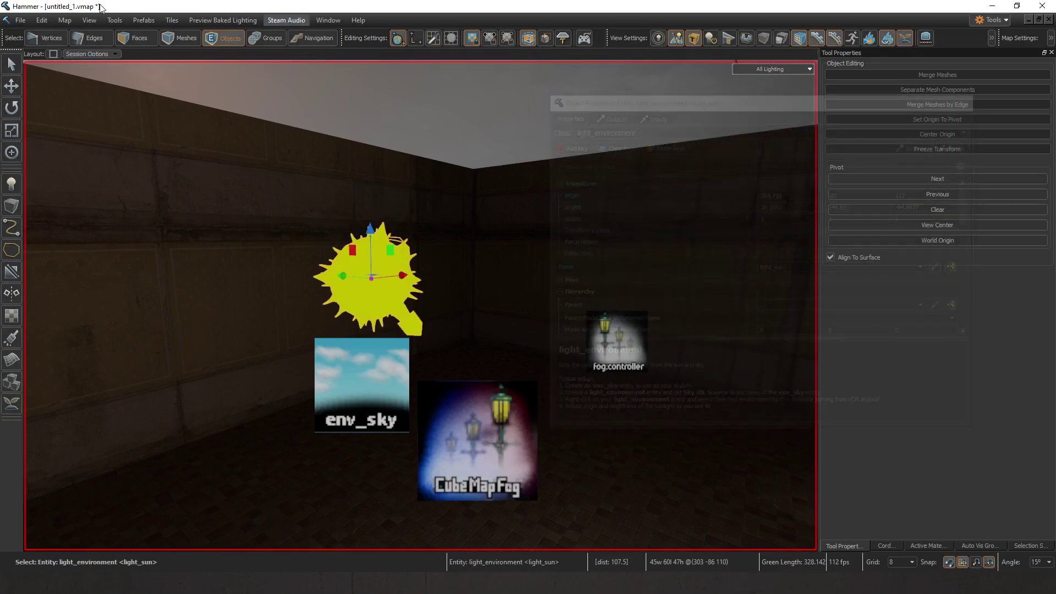
Step: Open environment_overcast_01.vmap from the workshop_examples/prefabs/environment_settings folder
click(20, 20)
click(25, 58)
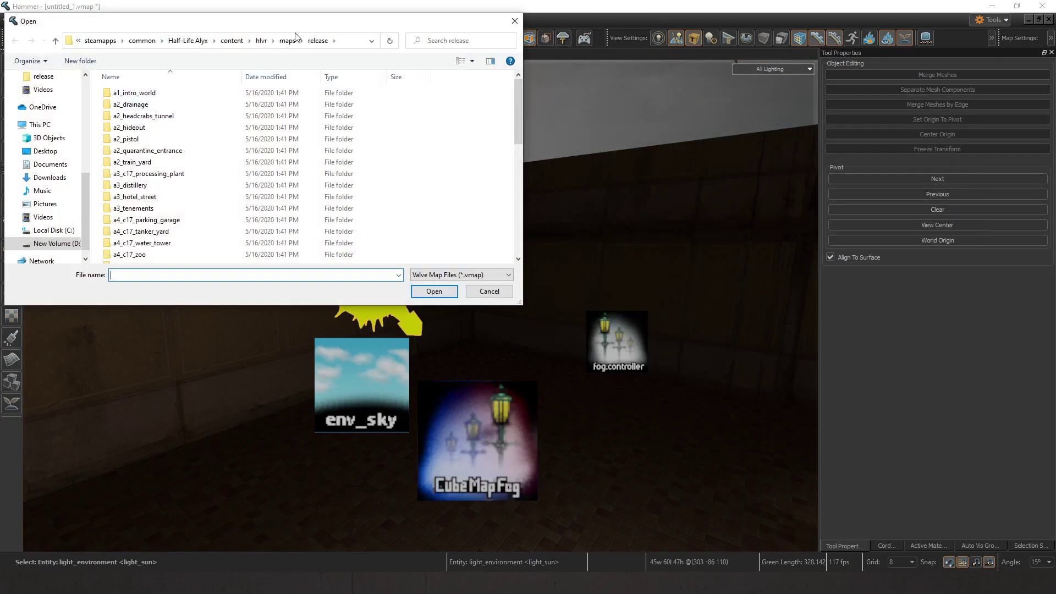
click(293, 44)
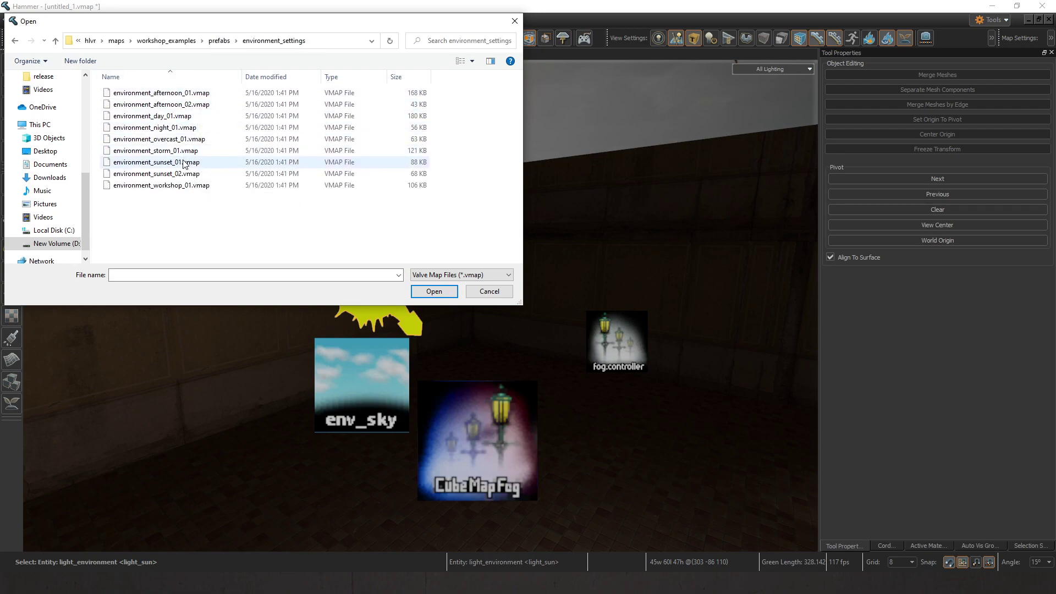
double_click(136, 142)
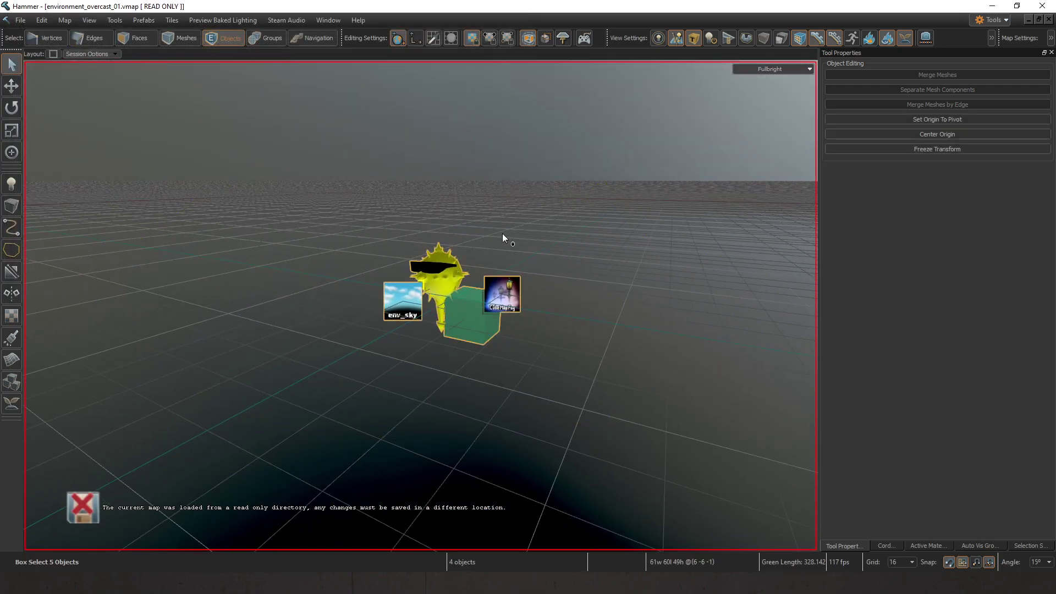
Step: Return to the untitled_1 map and delete its existing sun, sky and fog entities
click(1029, 19)
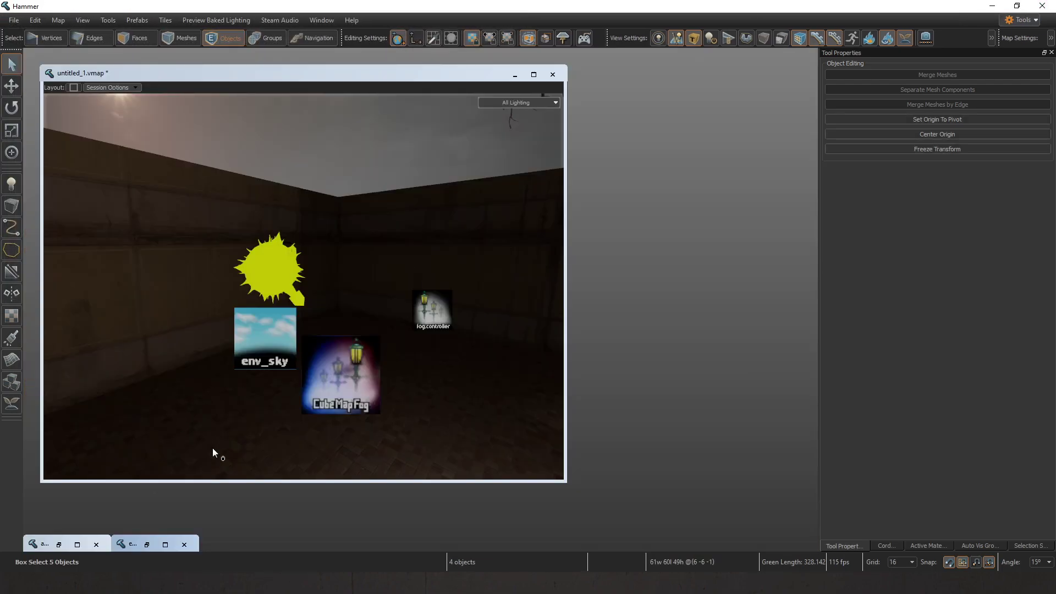
click(533, 74)
key(w)
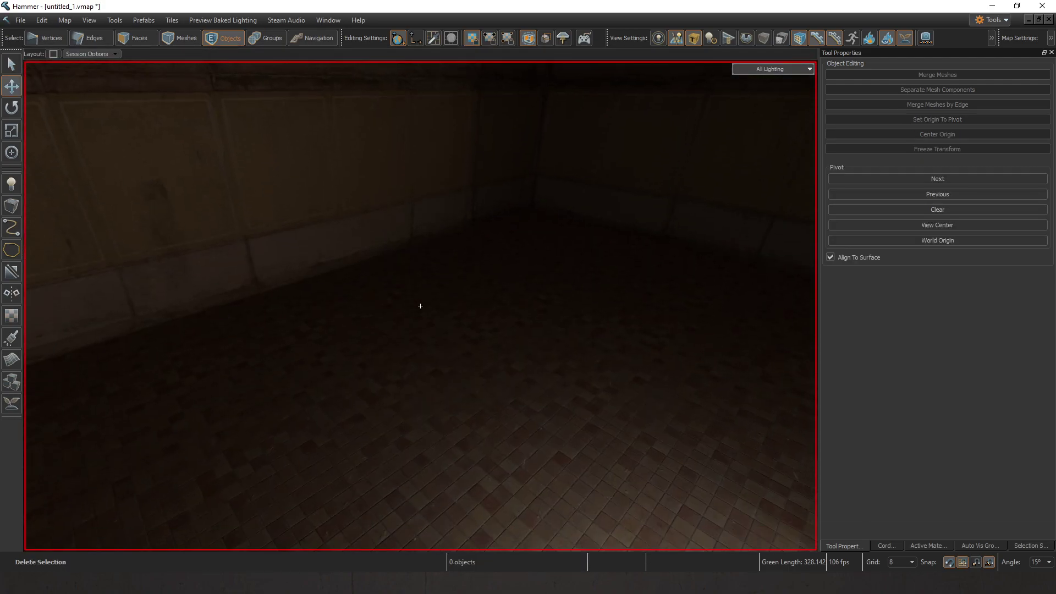
Step: Paste the overcast environment entities into the room, reposition them and check the resulting lighting
key(ctrl+v)
scroll(448, 366, down, 5)
drag(352, 349, 352, 297)
click(385, 190)
right_drag(385, 190, 427, 185)
key(w)
Step: Undo the overcast entity paste and the deletion of the original sun, sky and fog entities
key(ctrl+z)
key(ctrl+z)
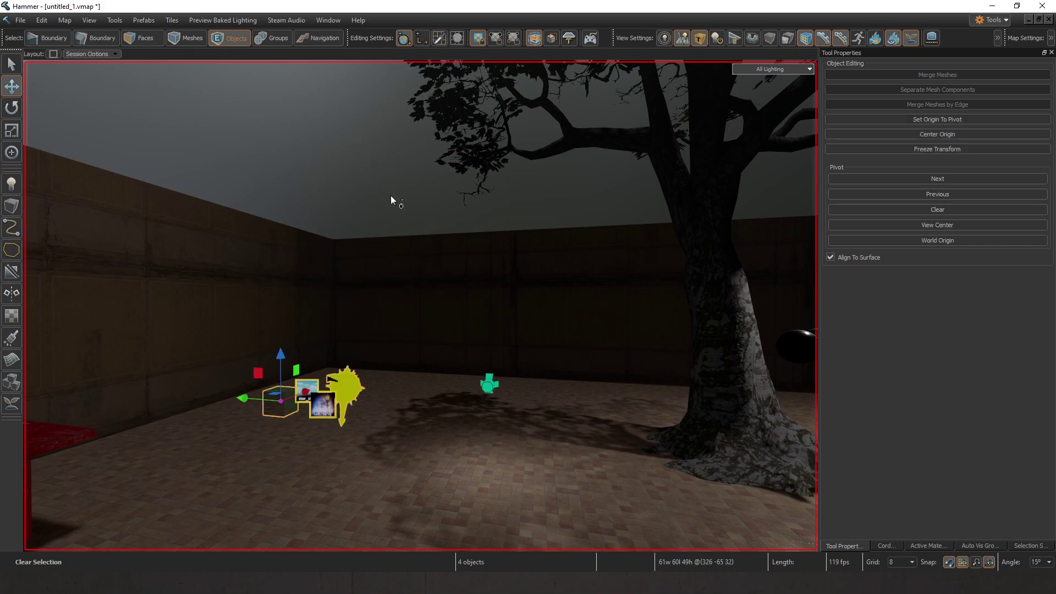
key(ctrl+z)
key(ctrl+z)
key(ctrl+z)
key(ctrl+z)
key(ctrl+z)
key(ctrl+z)
key(ctrl+z)
key(ctrl+z)
key(ctrl+z)
Step: Open the env_cubemap_fog entity's properties and examine its cubemap texture, fog distance and height settings
right_drag(378, 187, 422, 304)
key(w)
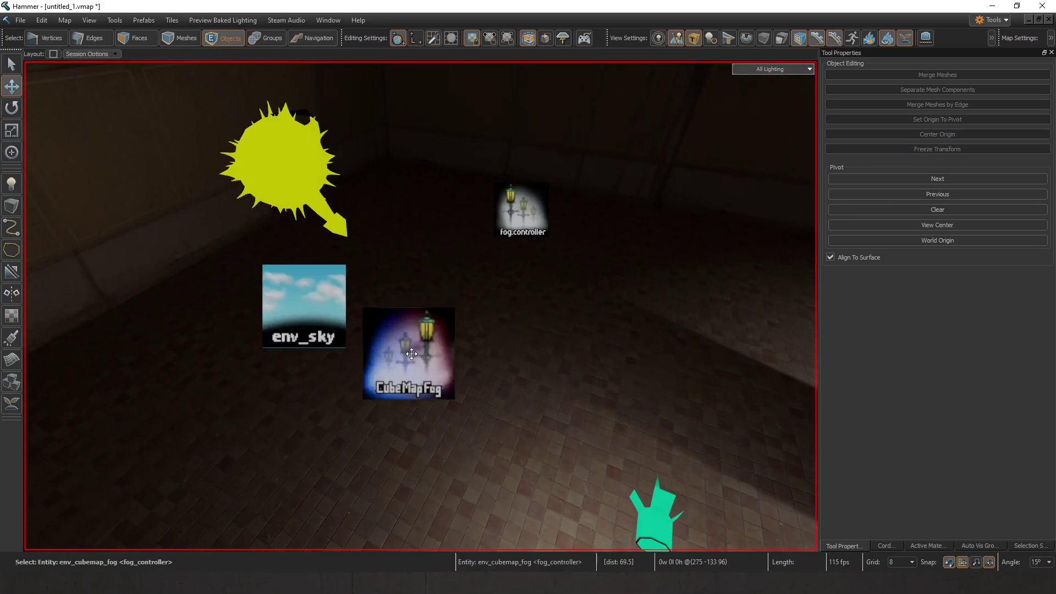
double_click(411, 355)
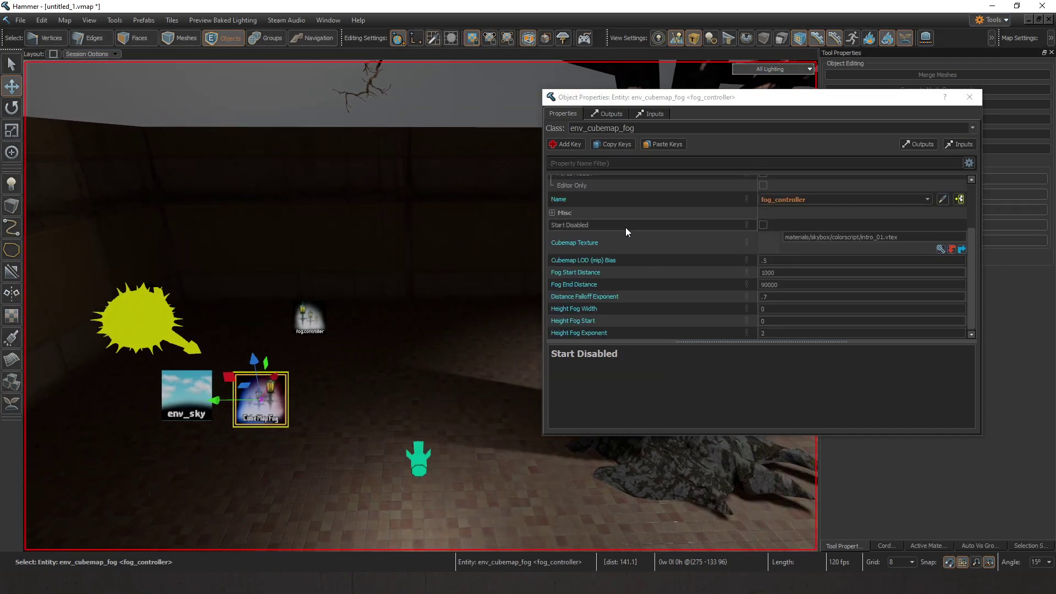
key(w)
right_drag(242, 397, 300, 354)
key(s)
key(w)
key(s)
key(s)
key(w)
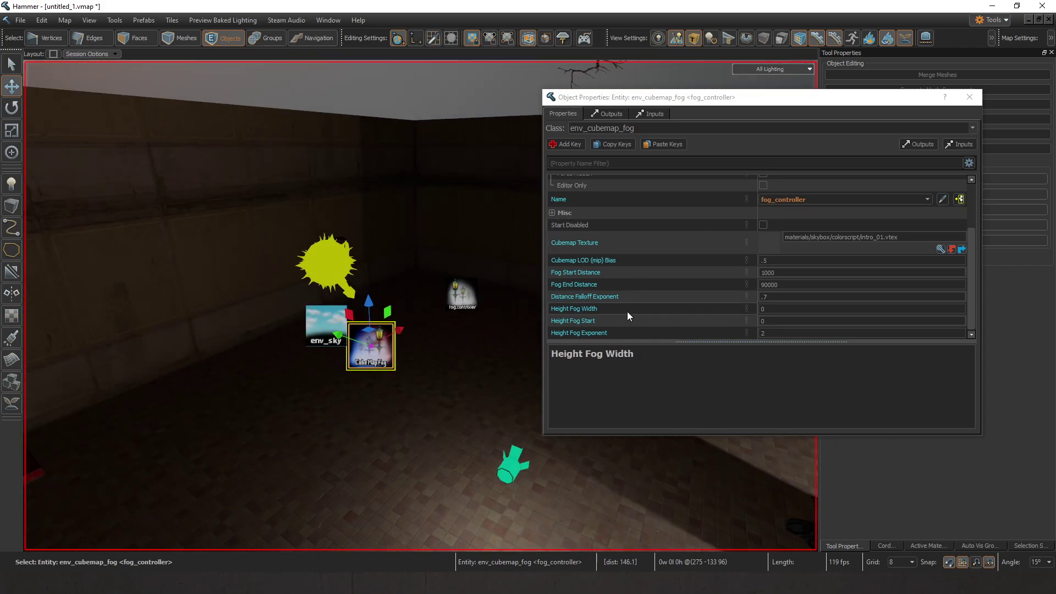
mouse_move(351, 282)
right_down()
mouse_move(420, 306)
mouse_move(351, 282)
right_up()
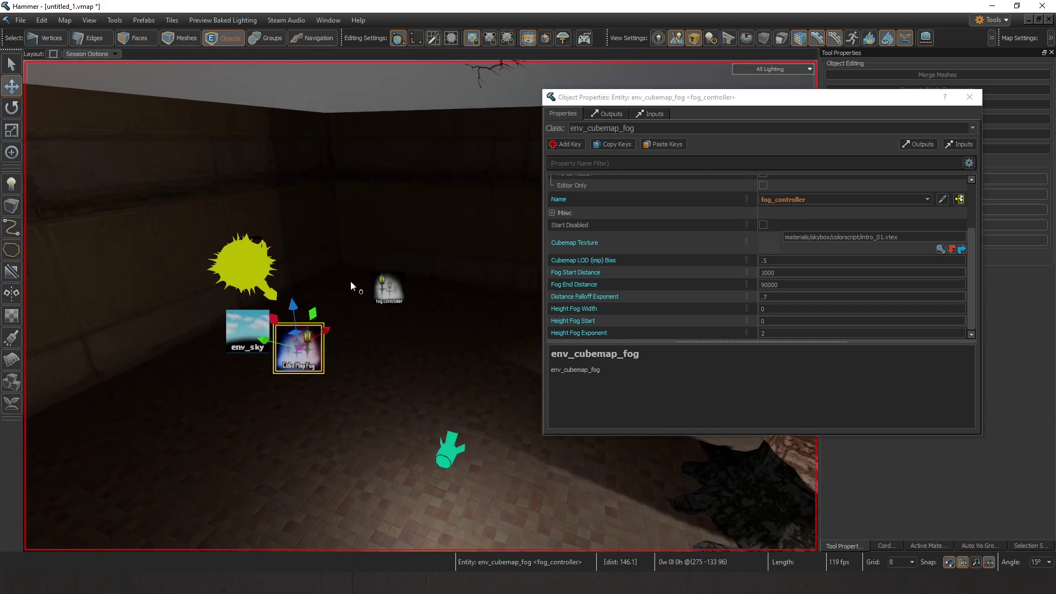
Step: Select the env_gradient_fog entity and examine its fog distance, height, opacity and color settings
click(387, 292)
scroll(514, 269, up, 3)
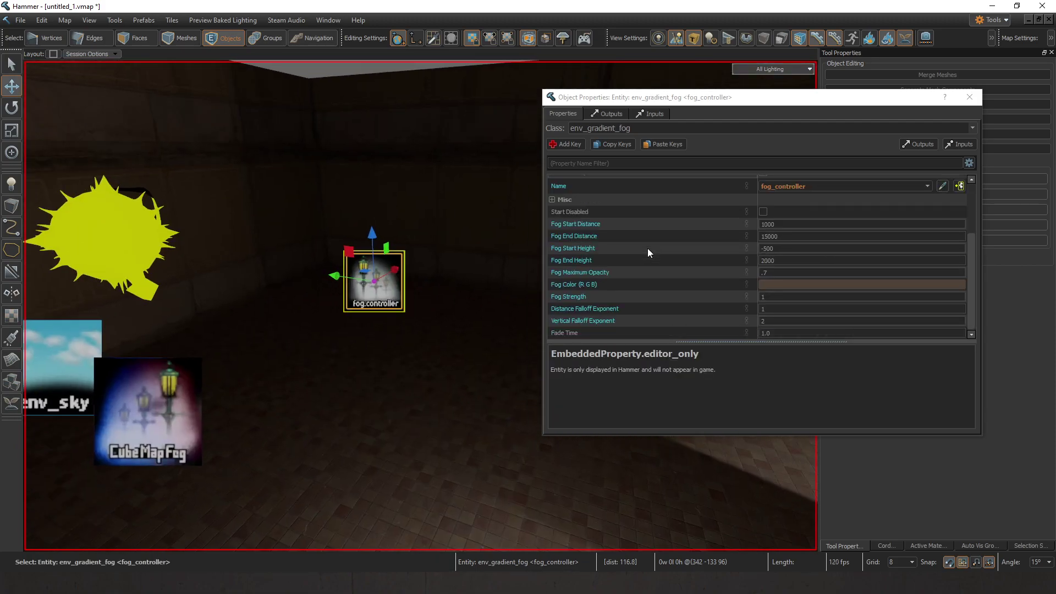
key(s)
mouse_move(355, 266)
right_down()
mouse_move(420, 306)
mouse_move(355, 266)
right_up()
key(w)
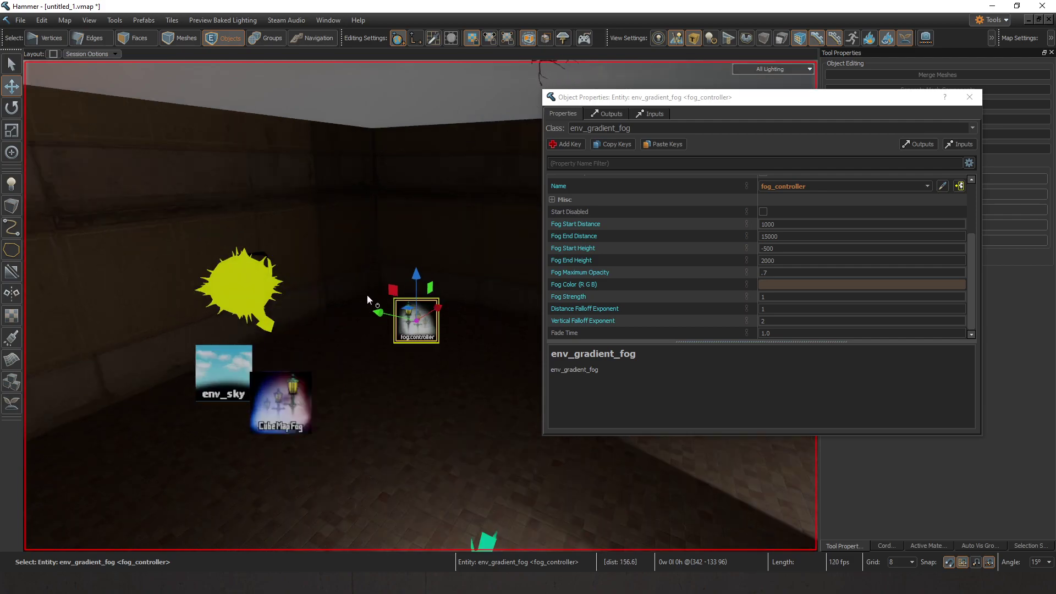
right_drag(242, 266, 420, 306)
key(s)
key(s)
key(w)
right_drag(325, 278, 420, 306)
key(s)
key(w)
Step: Select the light_environment, try rotating it with the Rotate tool, and undo the rotation
click(274, 244)
scroll(649, 220, down, 5)
key(w)
key(s)
key(r)
drag(409, 329, 374, 342)
mouse_move(375, 342)
right_down()
mouse_move(421, 305)
mouse_move(375, 342)
right_up()
key(ctrl+z)
Step: Rotate the light_environment 60 degrees about the red axis and look at the shadows on the floor
right_drag(381, 246, 420, 306)
key(w)
scroll(432, 360, up, 1)
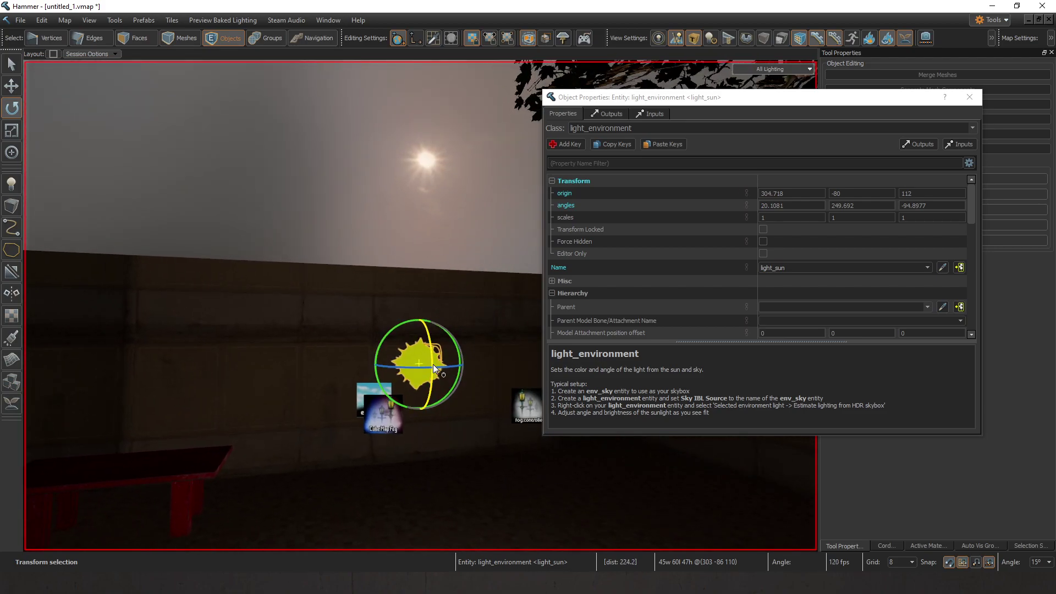
drag(425, 343, 431, 370)
right_drag(431, 371, 383, 186)
key(w)
key(s)
key(w)
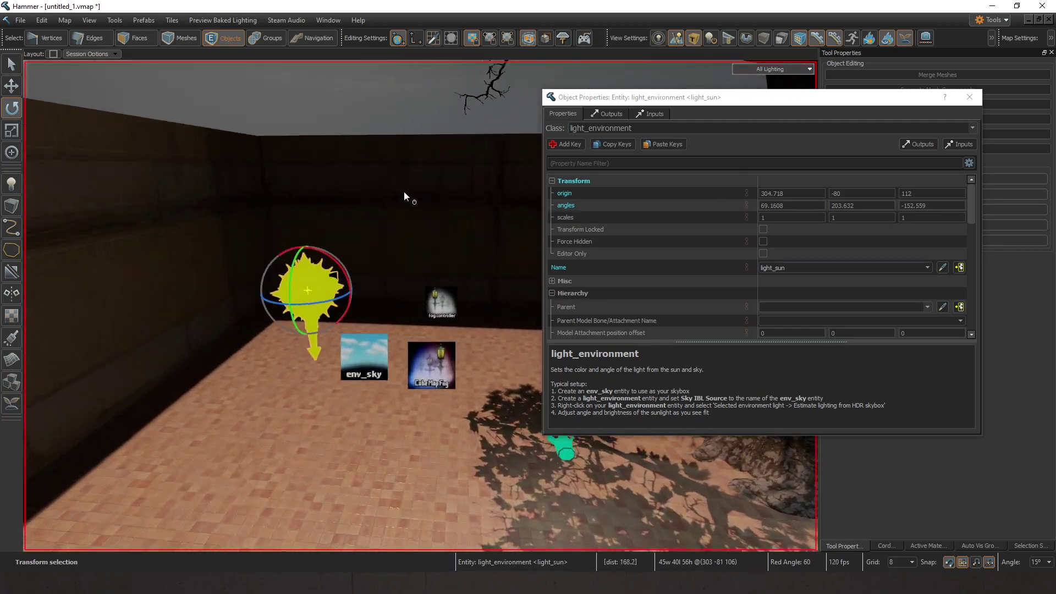
Step: Change the env_sky entity's Sky Material to pistol_01.vmat
click(345, 384)
scroll(880, 264, down, 3)
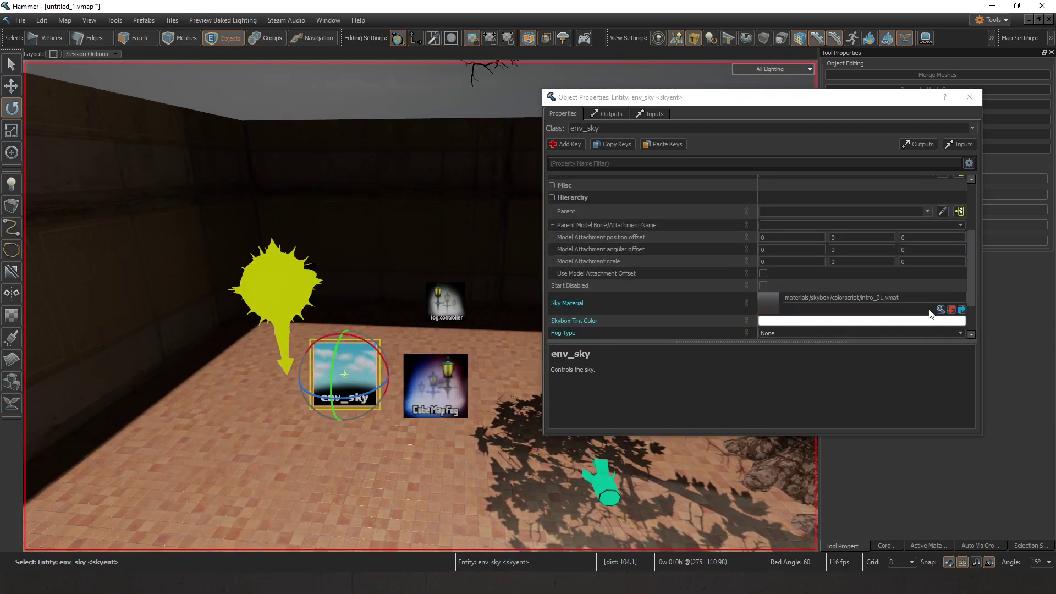
click(941, 310)
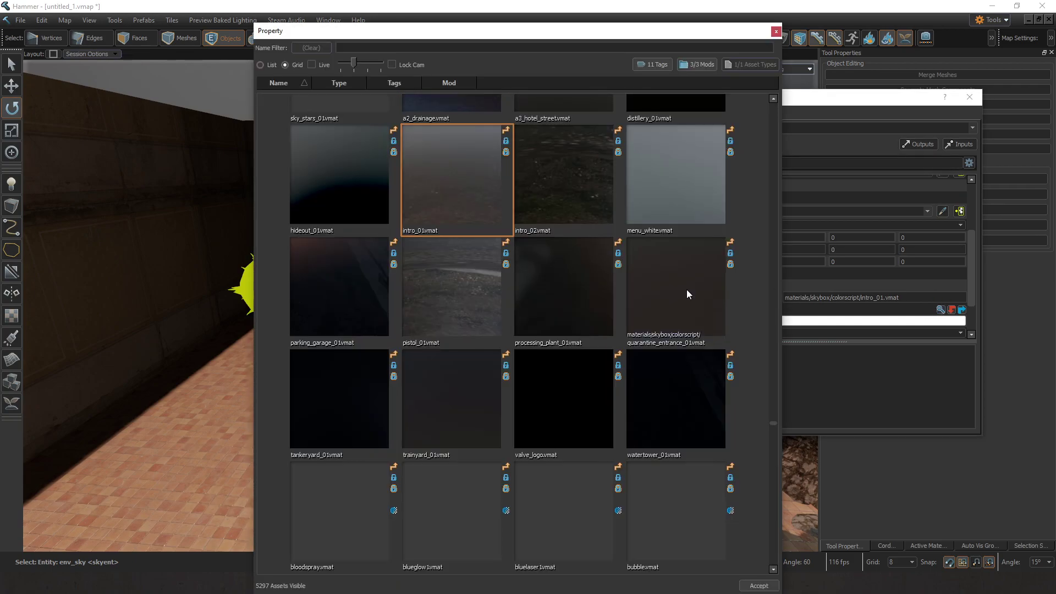
double_click(478, 292)
right_drag(478, 291, 420, 306)
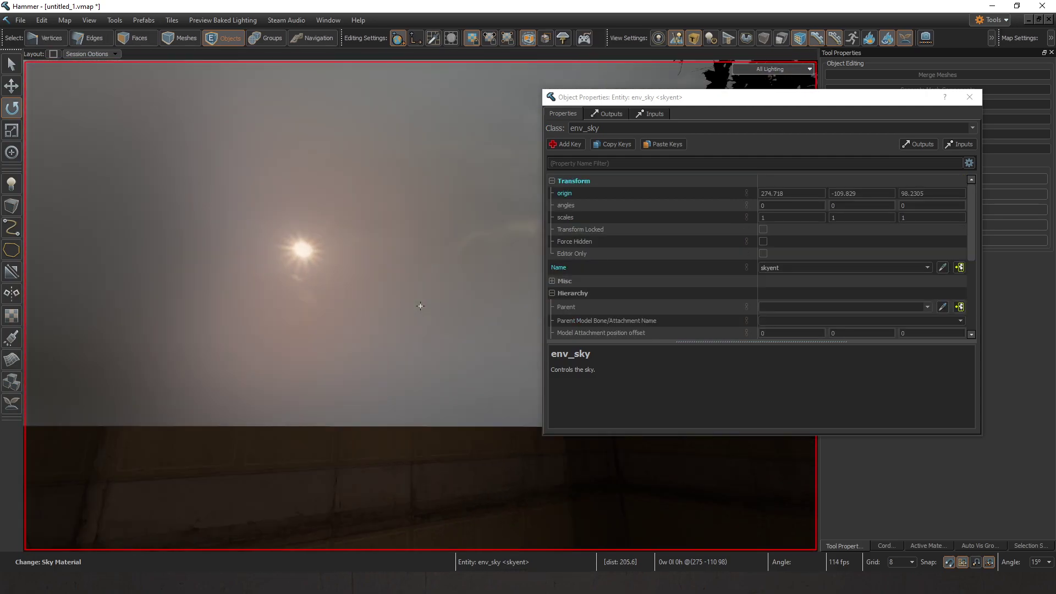
Step: Undo the changes to the sky material and the light_environment's rotation
right_drag(421, 306, 420, 306)
key(w)
click(351, 297)
key(w)
right_drag(352, 298, 420, 306)
key(s)
key(ctrl+z)
key(ctrl+z)
key(ctrl+z)
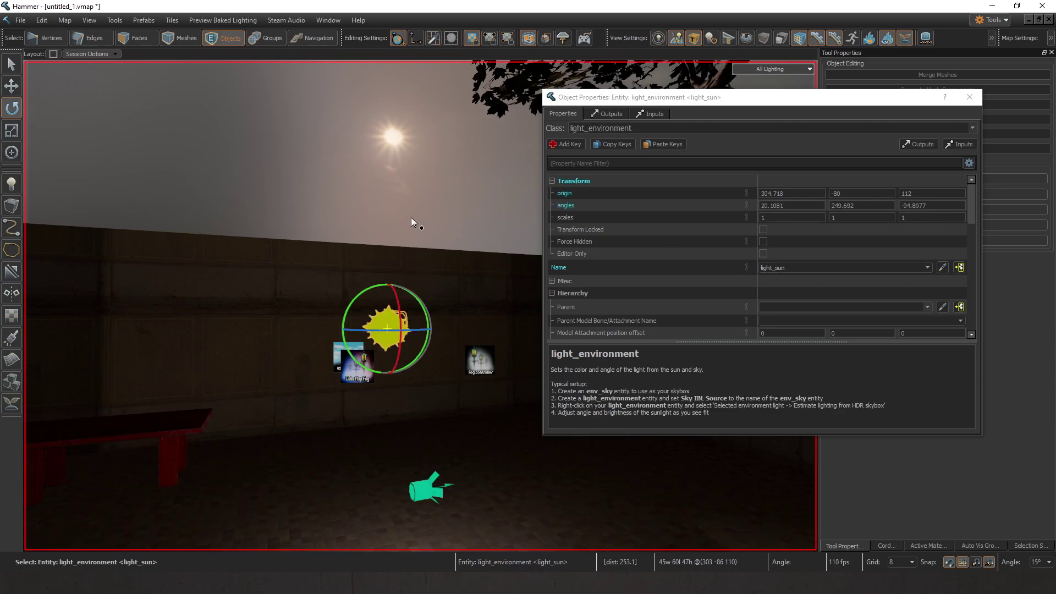
Step: Close the light_environment's properties and select the env_combined_light_probe_volume around the tree
click(410, 217)
key(a)
click(430, 297)
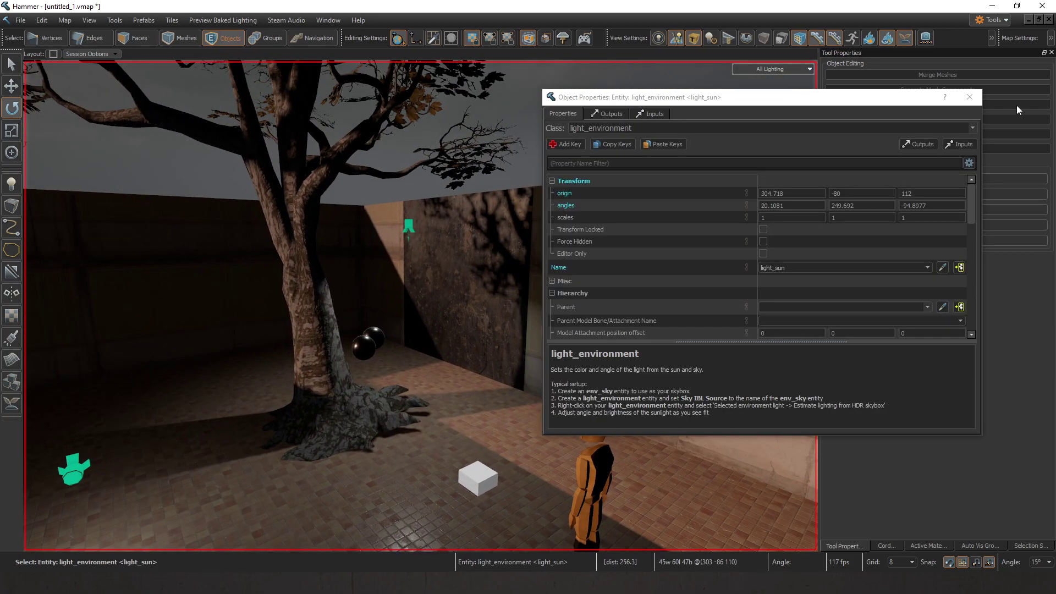
key(alt+Return)
click(330, 355)
key(s)
right_drag(330, 355, 420, 306)
click(403, 342)
key(s)
key(w)
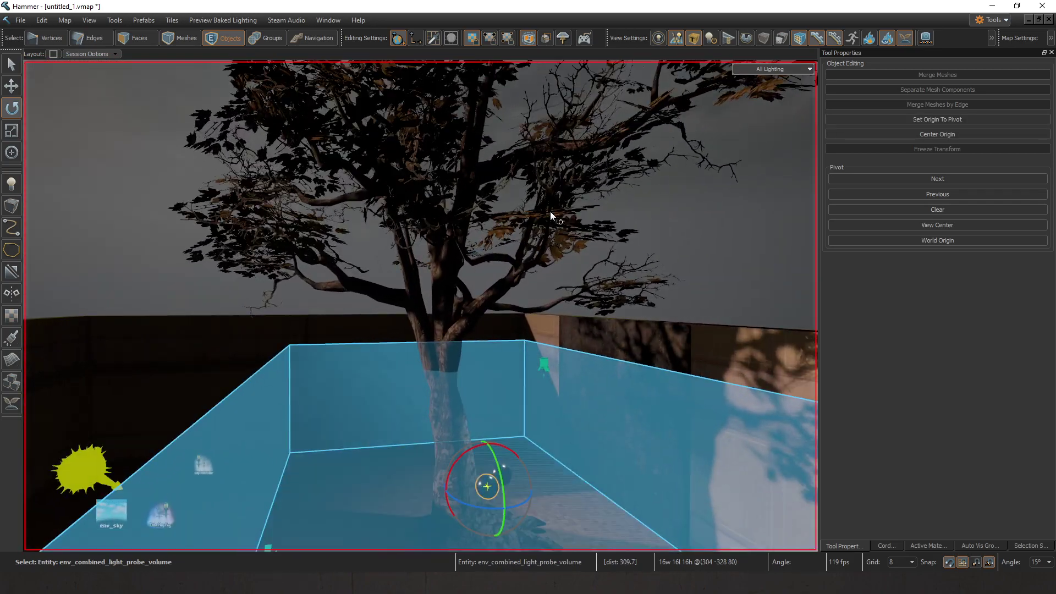
Step: Examine how far the selected light probe volume reaches within the enlarged room
key(d)
click(494, 465)
click(473, 472)
right_drag(474, 472, 421, 306)
key(s)
key(w)
right_drag(551, 349, 420, 306)
key(s)
key(w)
key(w)
key(s)
key(w)
key(s)
key(w)
key(s)
key(s)
Step: Set the viewport to Fullbright and extend the env_combined_light_probe_volume to the wall beyond the red bench
click(775, 69)
click(789, 138)
key(s)
key(w)
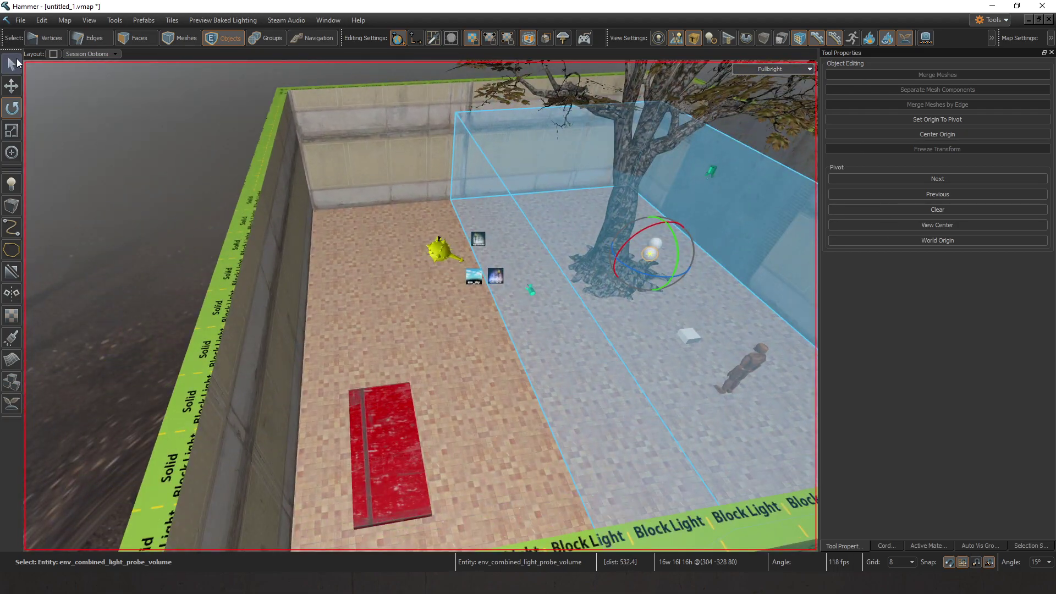
click(17, 64)
key(a)
drag(514, 280, 345, 276)
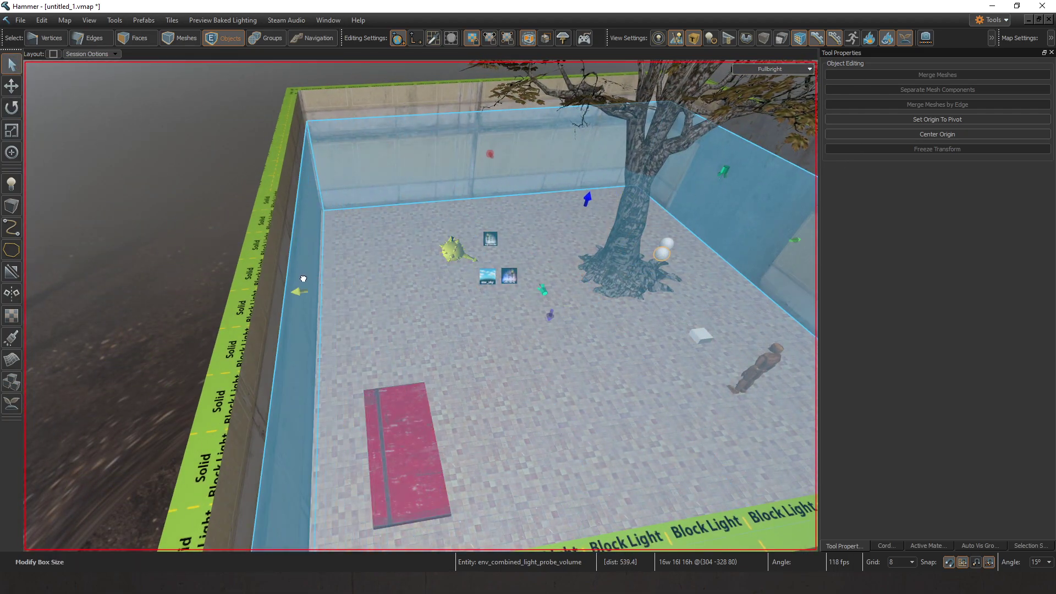
Step: Resize the env_combined_light_probe_volume so its remaining side fits the room beside the red bench
right_drag(304, 278, 420, 306)
key(s)
key(w)
drag(496, 333, 511, 334)
right_drag(420, 306, 420, 306)
Step: Move the vertices of the wall and bench at the red bench's end of the room by 4 units
key(s)
key(1)
mouse_move(411, 497)
mouse_down()
mouse_move(413, 197)
mouse_move(390, 471)
mouse_up()
key(w)
right_drag(390, 471, 422, 250)
key(s)
key(t)
drag(406, 215, 446, 213)
key(s)
right_drag(447, 213, 443, 144)
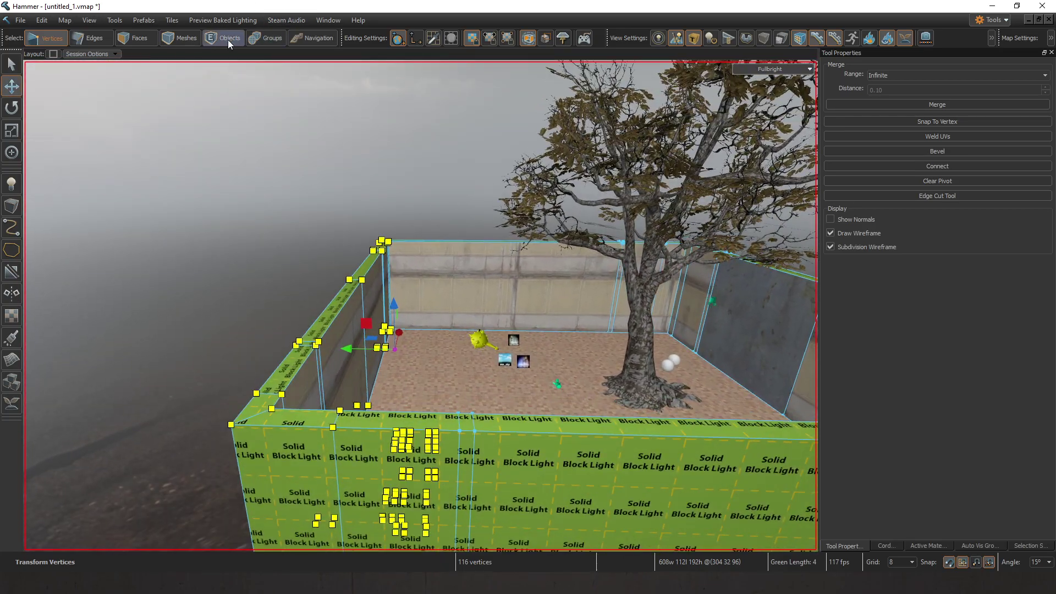
click(229, 40)
Step: Delete the faces of the wall section behind the tree to open a gap in the room
right_drag(700, 362, 701, 362)
key(w)
click(722, 376)
key(w)
right_drag(378, 326, 374, 231)
key(a)
key(d)
key(w)
key(3)
click(454, 317)
click(435, 289)
click(434, 299)
key(Delete)
Step: Select the contiguous wall mesh and fill the hole at the open wall end on one side of the gap
double_click(266, 232)
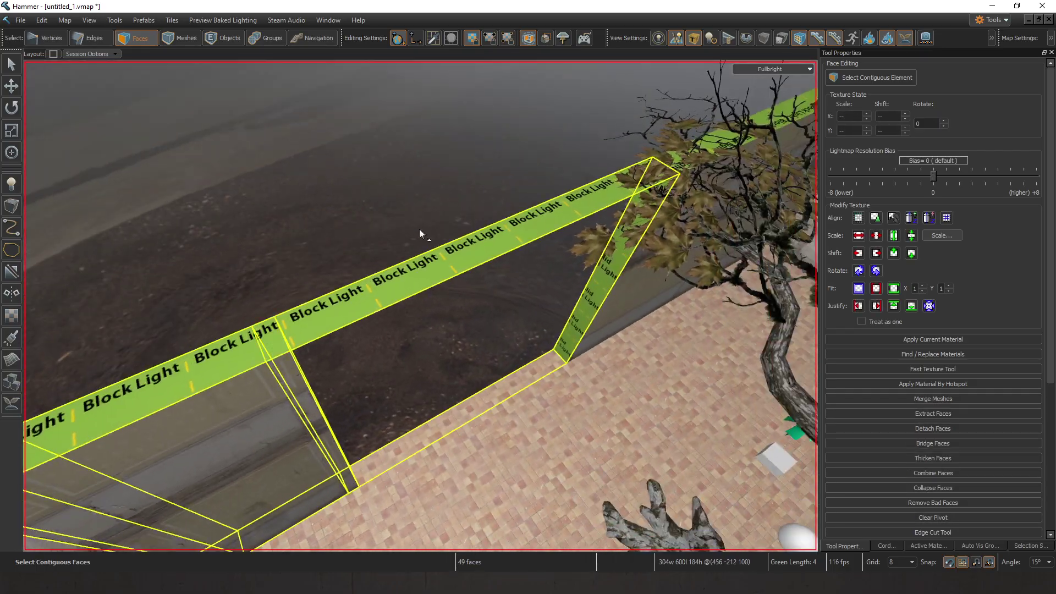
key(shift+1)
right_drag(435, 250, 626, 242)
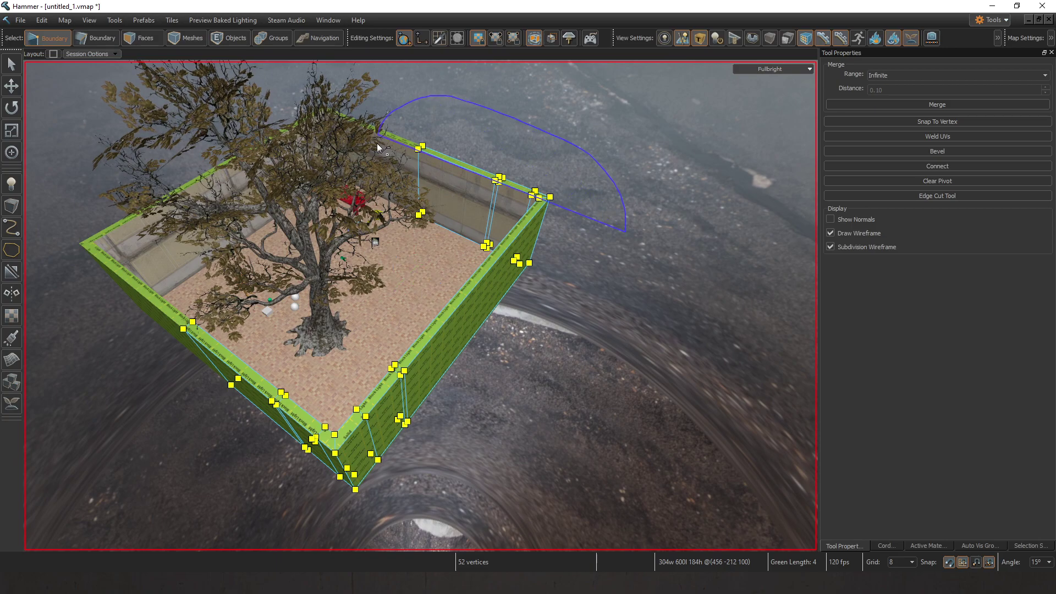
key(Delete)
right_drag(727, 352, 330, 181)
key(2)
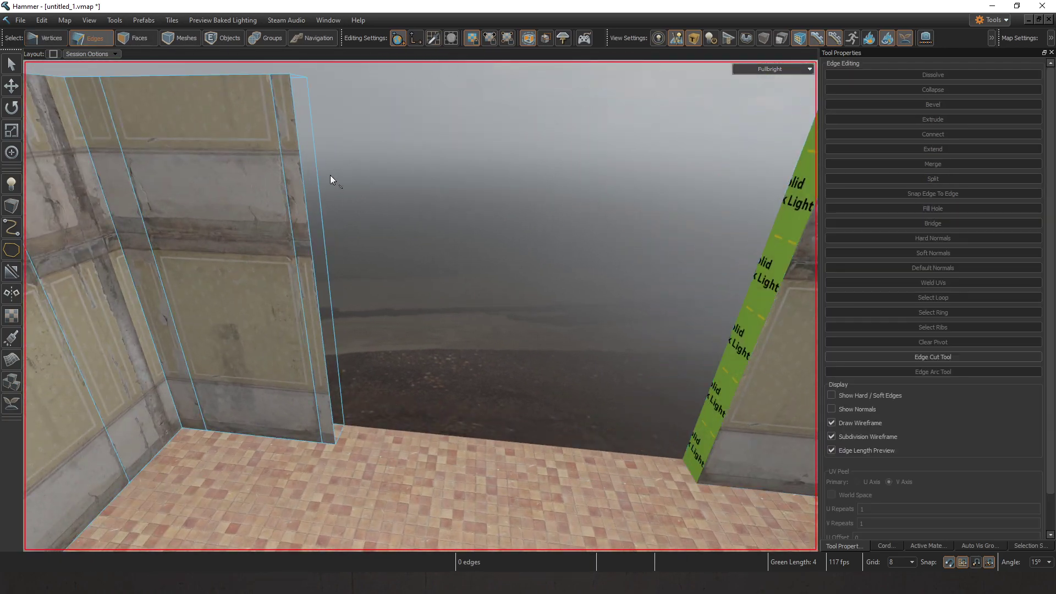
double_click(305, 168)
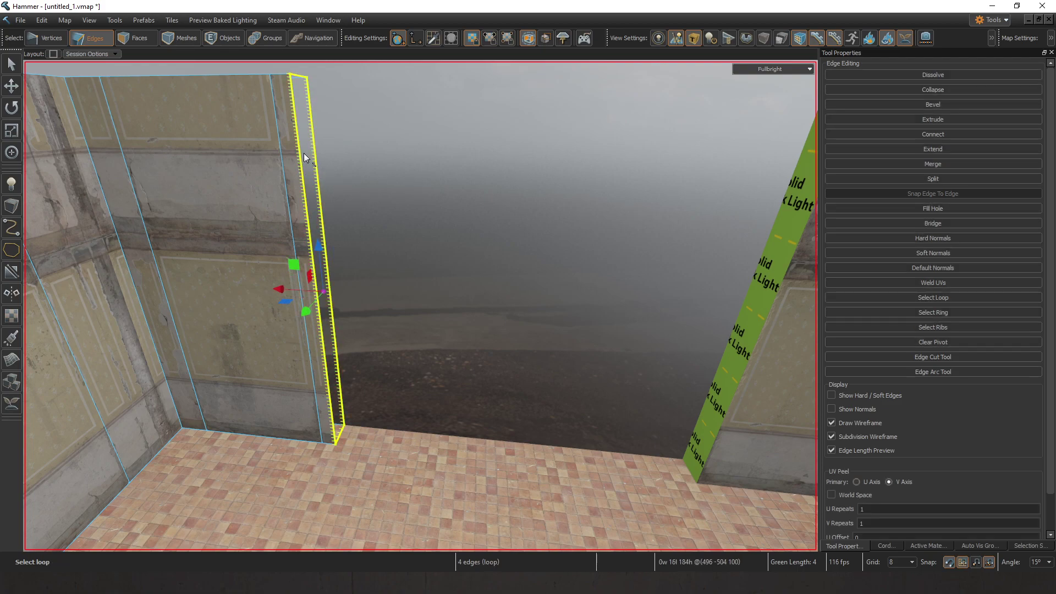
click(940, 209)
Step: Texture the two end faces of the wall gap with the wall material by hotspot
right_drag(443, 239, 608, 269)
key(3)
click(603, 269)
alt+right_click(179, 300)
click(441, 261)
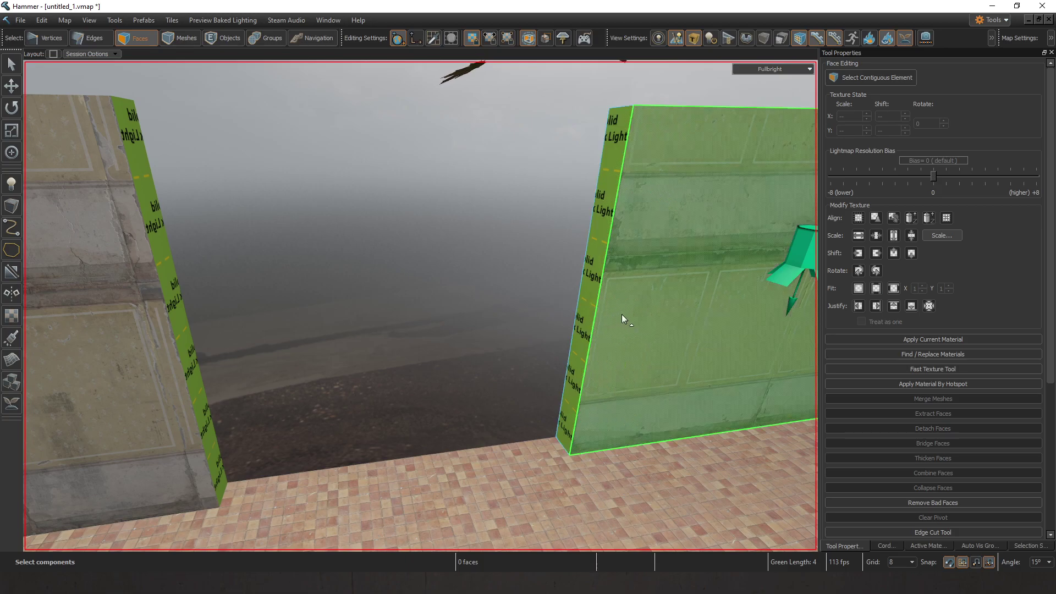
key(ctrl+z)
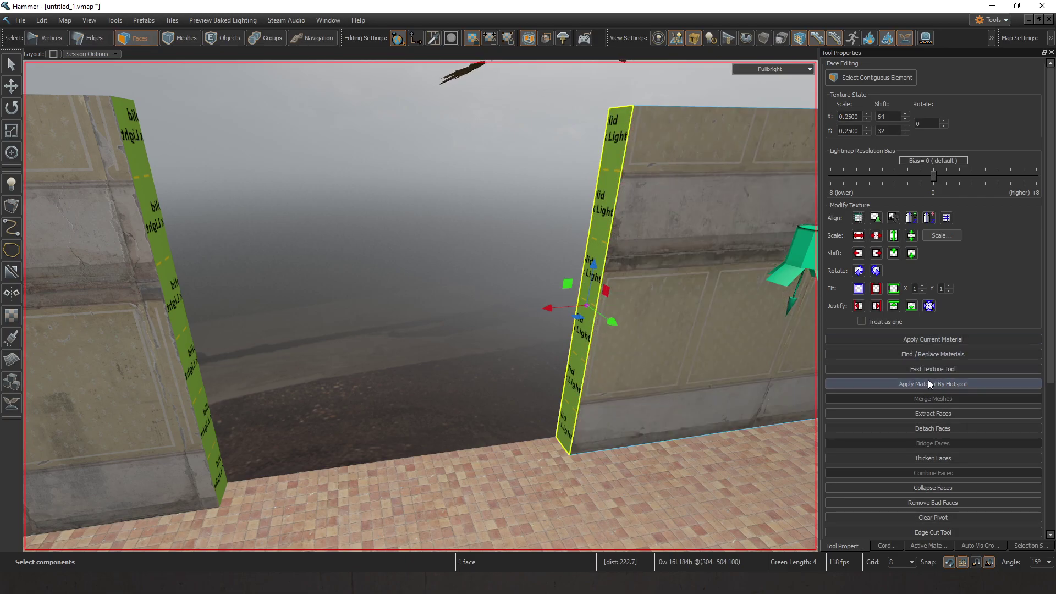
click(164, 322)
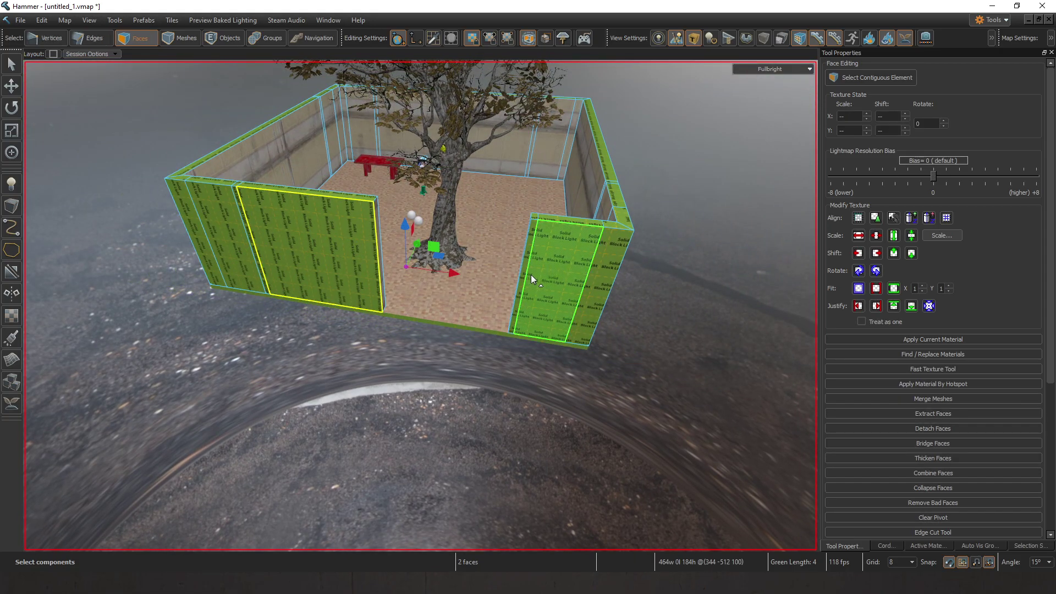
Step: Dissolve the extra vertical edge in the inner wall beside the gap and reapply the wall's material by hotspot
ctrl+click(531, 275)
ctrl+click(524, 267)
key(z)
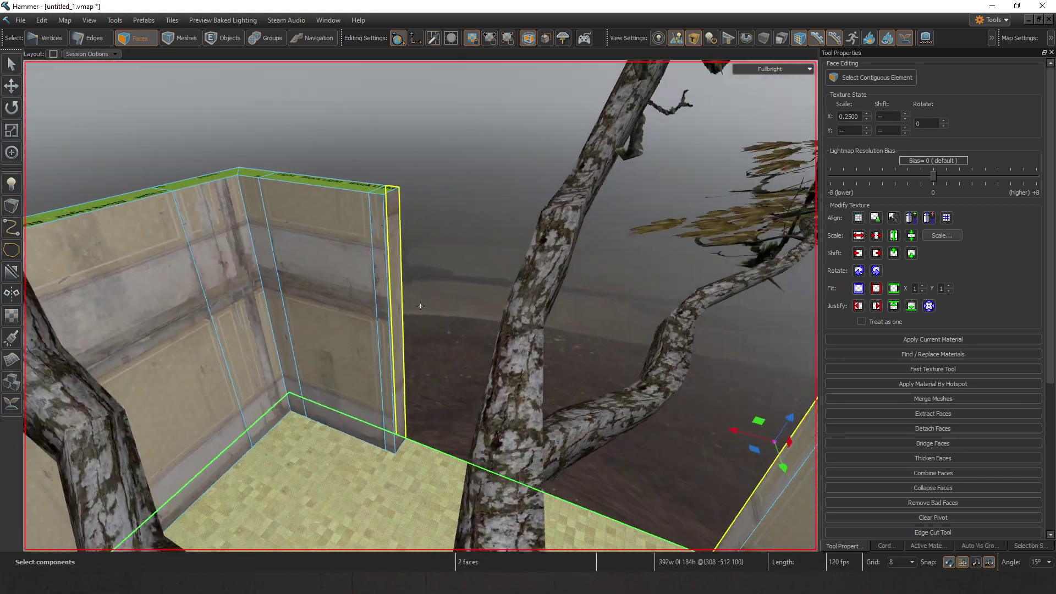
key(2)
click(399, 294)
key(BackSpace)
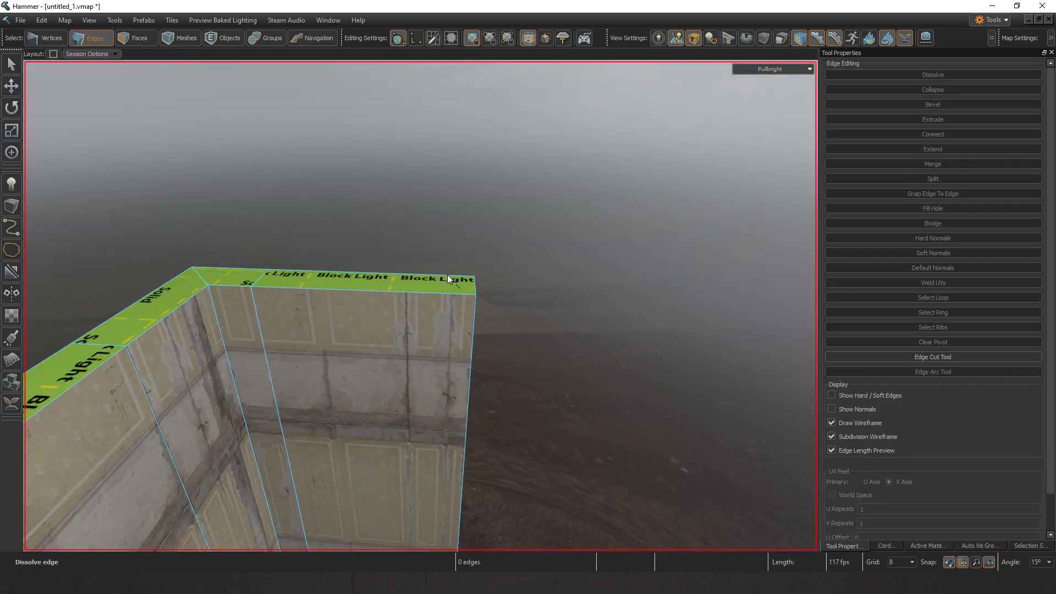
key(3)
click(374, 343)
click(997, 383)
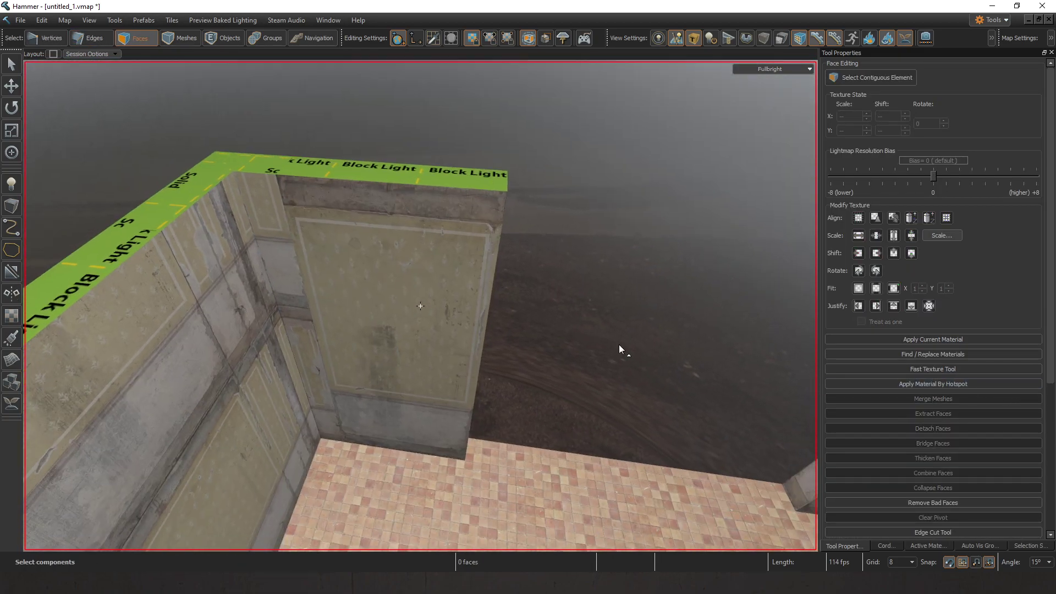
Step: Extrude the two outer wall faces flanking the gap 256 units outward to form a corridor
key(w)
key(z)
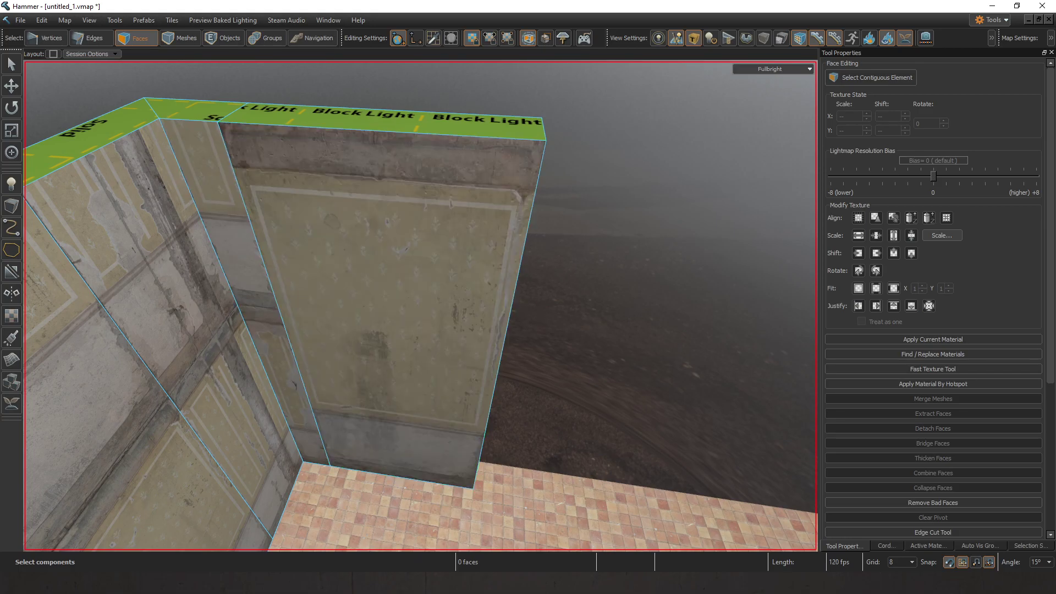
key(w)
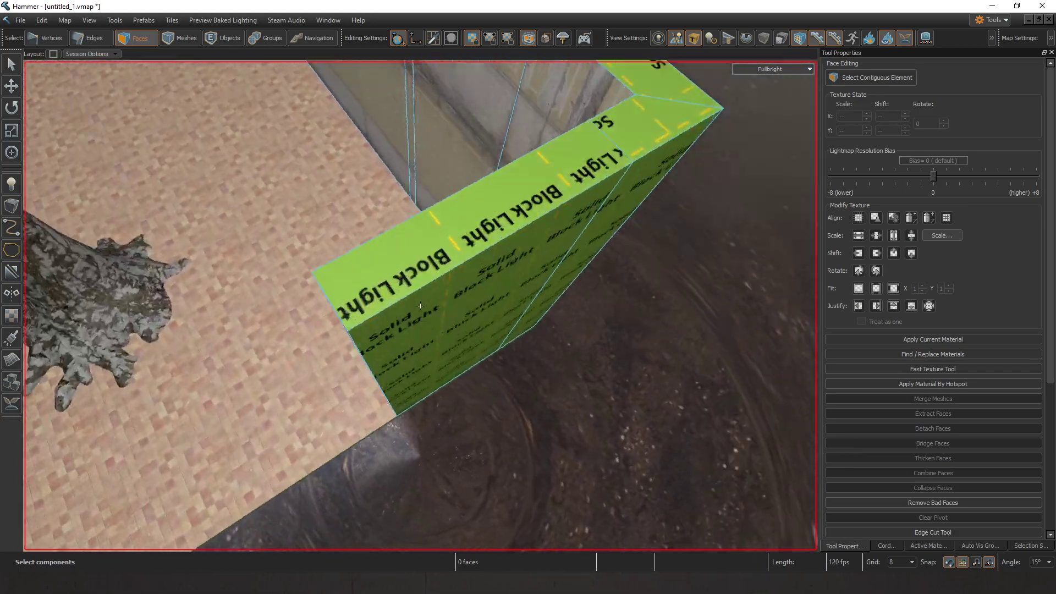
key(z)
click(552, 301)
ctrl+click(305, 360)
key(z)
key(w)
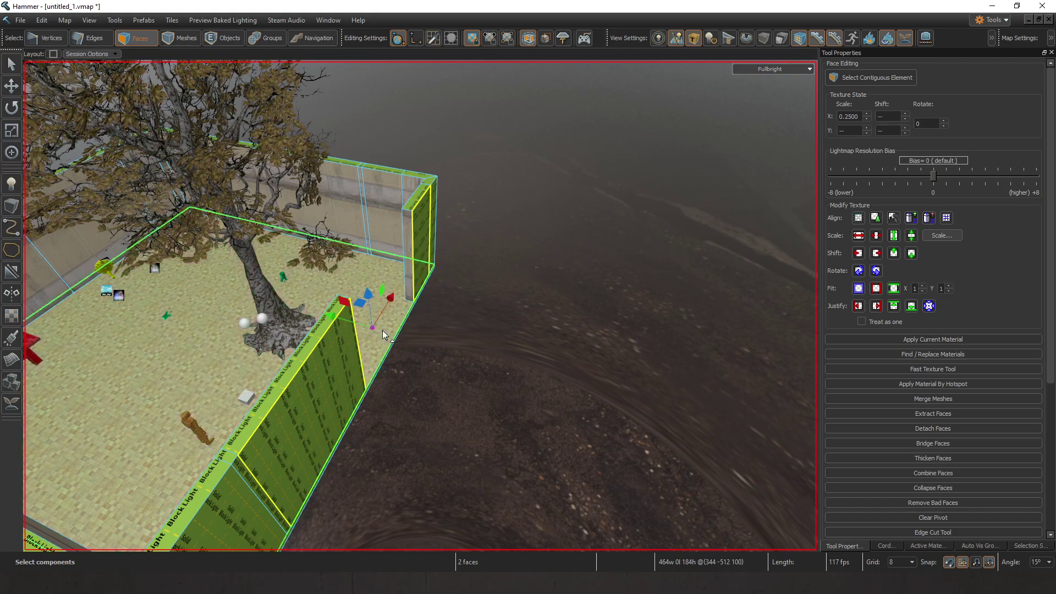
Step: Apply the wall material by hotspot to the inner side faces of the new corridor
key(Escape)
key(z)
click(357, 276)
click(735, 319)
click(970, 385)
key(Escape)
Step: Select the room's floor mesh and center its origin
key(z)
key(w)
key(z)
click(450, 249)
key(z)
key(s)
key(z)
key(w)
click(216, 41)
scroll(365, 221, down, 6)
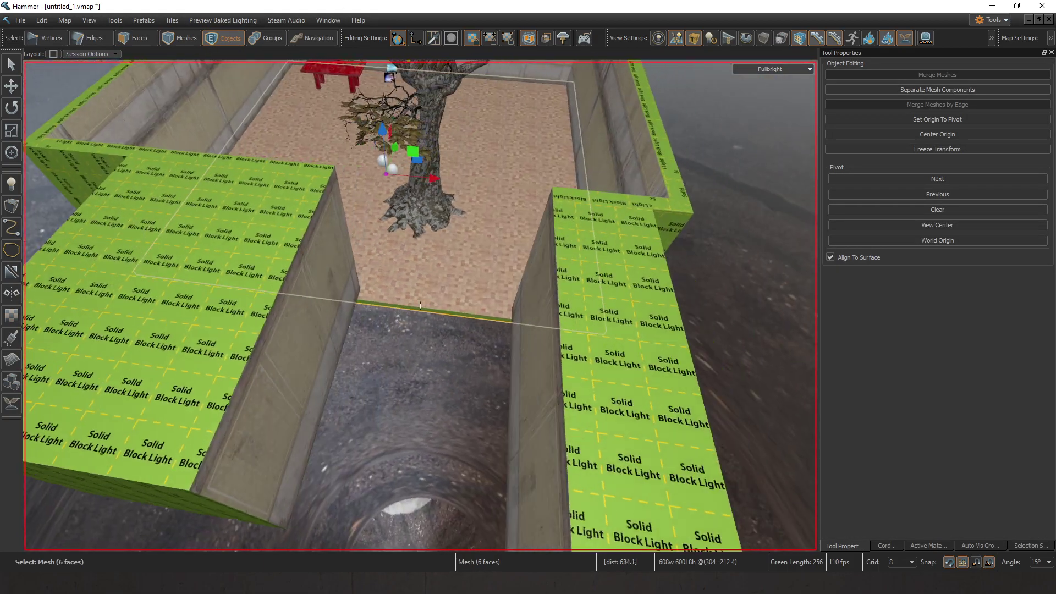
click(937, 134)
Step: Cut an edge loop through the floor by connecting the ring of its edge at the corridor entrance
scroll(384, 259, up, 6)
key(2)
click(397, 352)
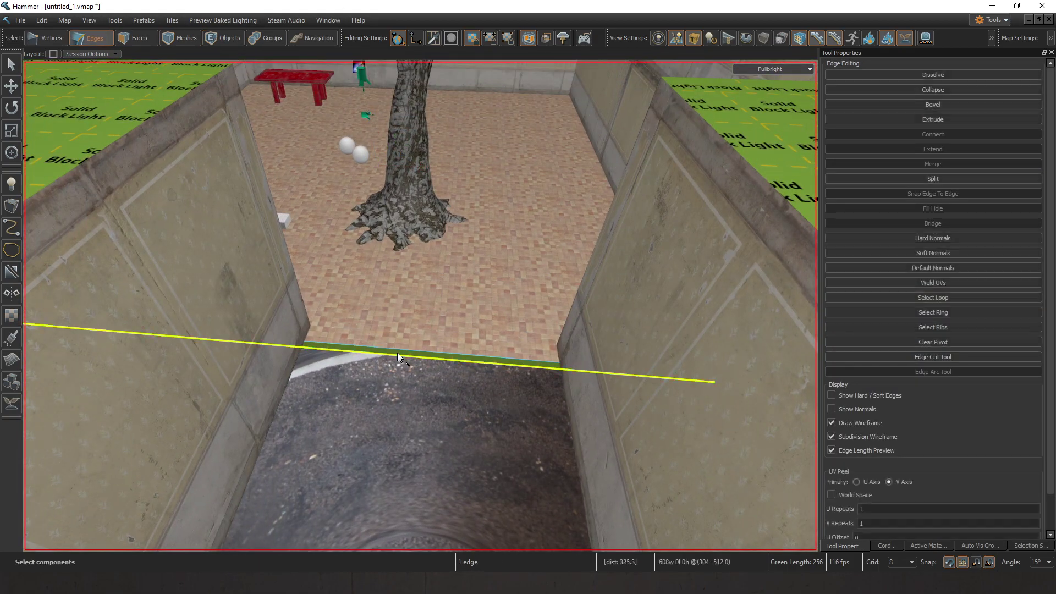
key(z)
key(w)
key(z)
key(g)
key(v)
key(w)
key(a)
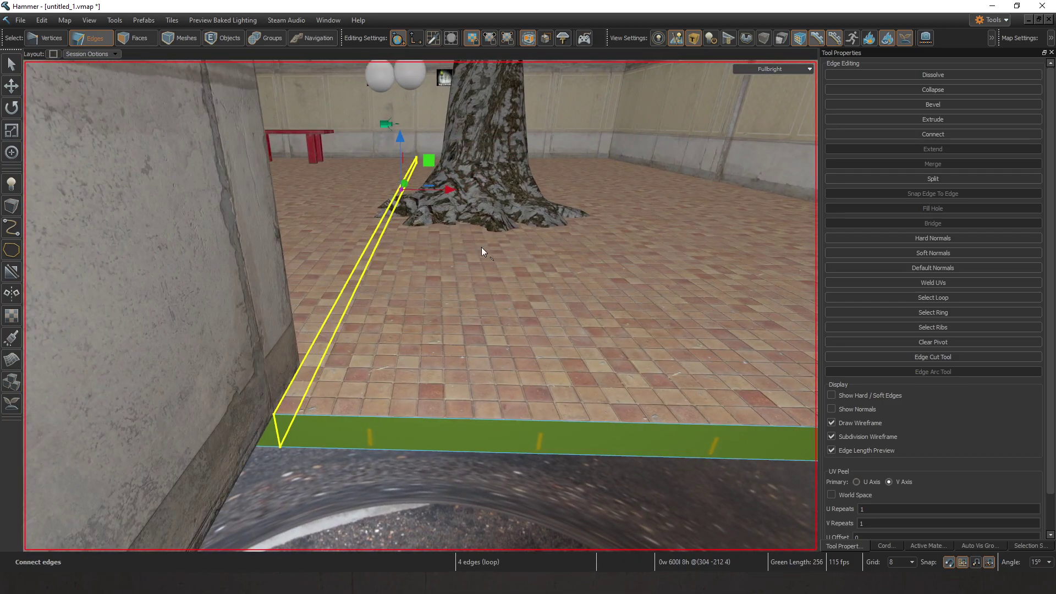
Step: Add a second cut across the floor and slide its edge loop to line up with the corridor's other wall
key(z)
key(s)
key(z)
click(489, 365)
key(g)
scroll(452, 304, up, 2)
drag(414, 194, 464, 193)
right_drag(429, 220, 385, 292)
Step: Extrude the floor's edge face between the two cuts outward to cover the length of the corridor
key(3)
click(395, 313)
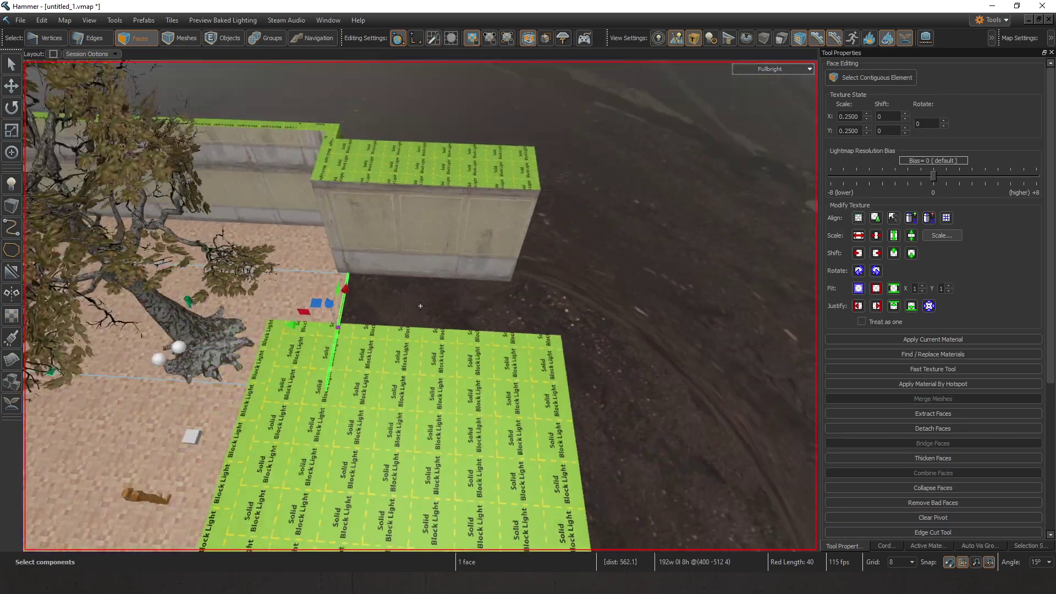
shift+drag(301, 331, 484, 329)
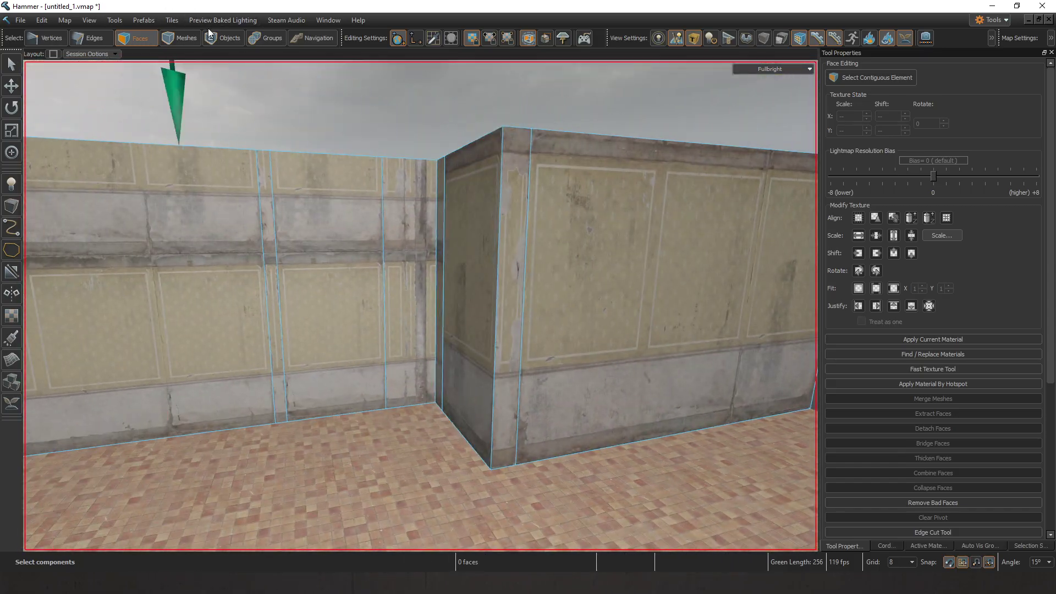
Step: Show the entity helpers again and select an env_combined_light_probe_volume beside the tree
key(5)
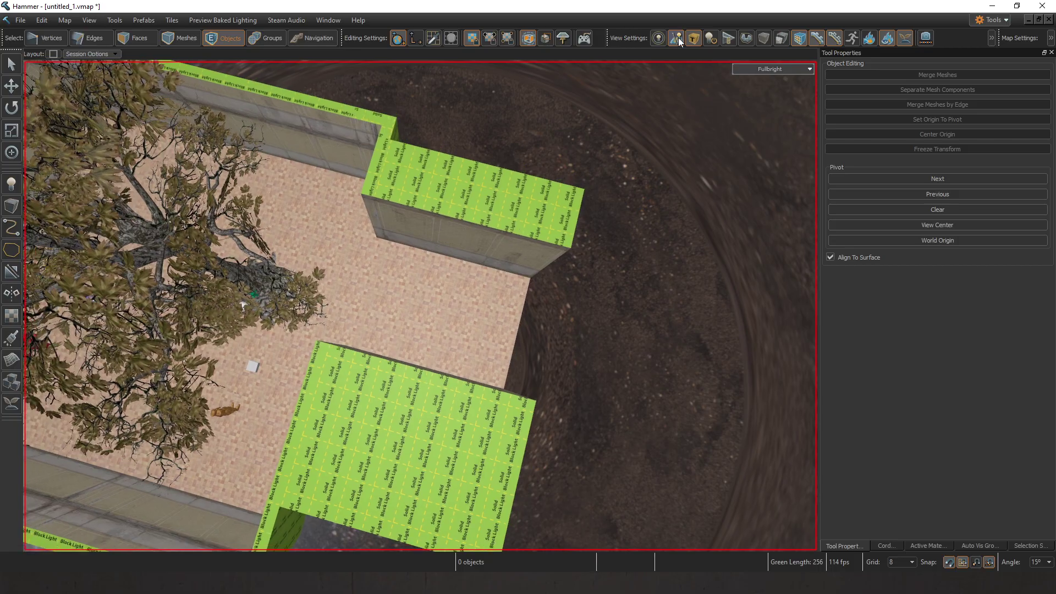
click(693, 37)
click(676, 37)
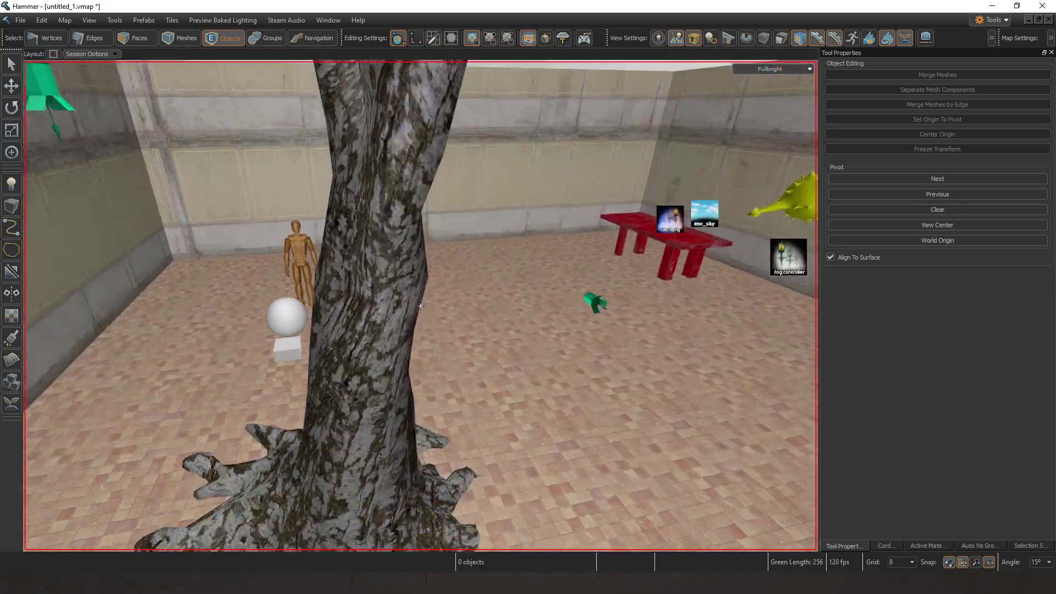
key(z)
click(516, 262)
key(z)
key(s)
key(w)
key(s)
key(w)
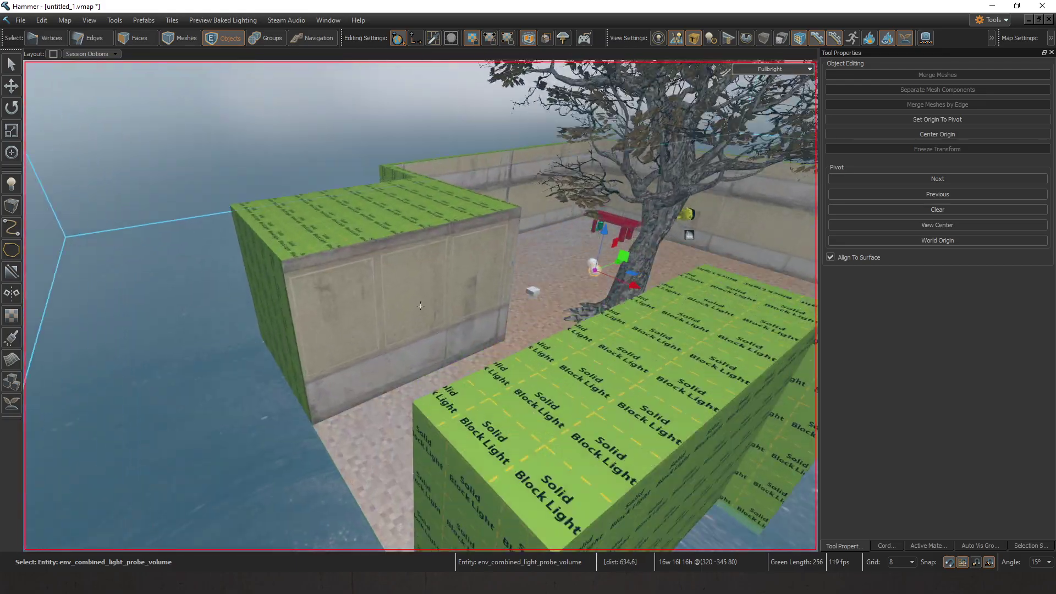
Step: Select the light probe volume fitted to the main room and center its origin
key(z)
key(z)
key(s)
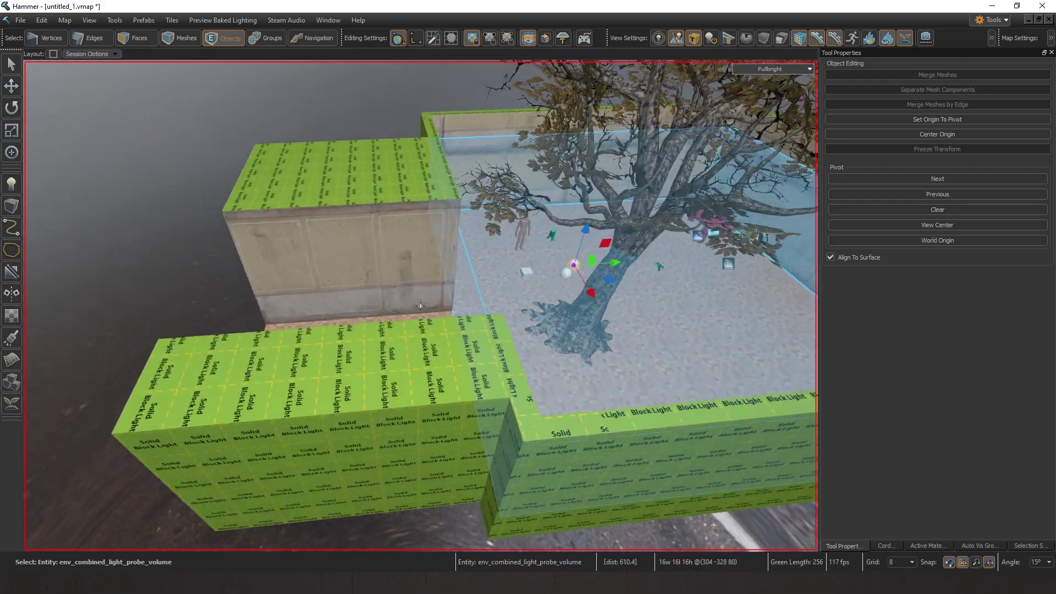
key(w)
key(z)
click(980, 135)
Step: Clone the room's light probe volume 564 units outward over the new corridor
right_drag(664, 244, 664, 244)
key(s)
key(w)
mouse_move(659, 261)
shift+mouse_down()
mouse_move(182, 301)
mouse_move(217, 288)
shift+mouse_up()
key(w)
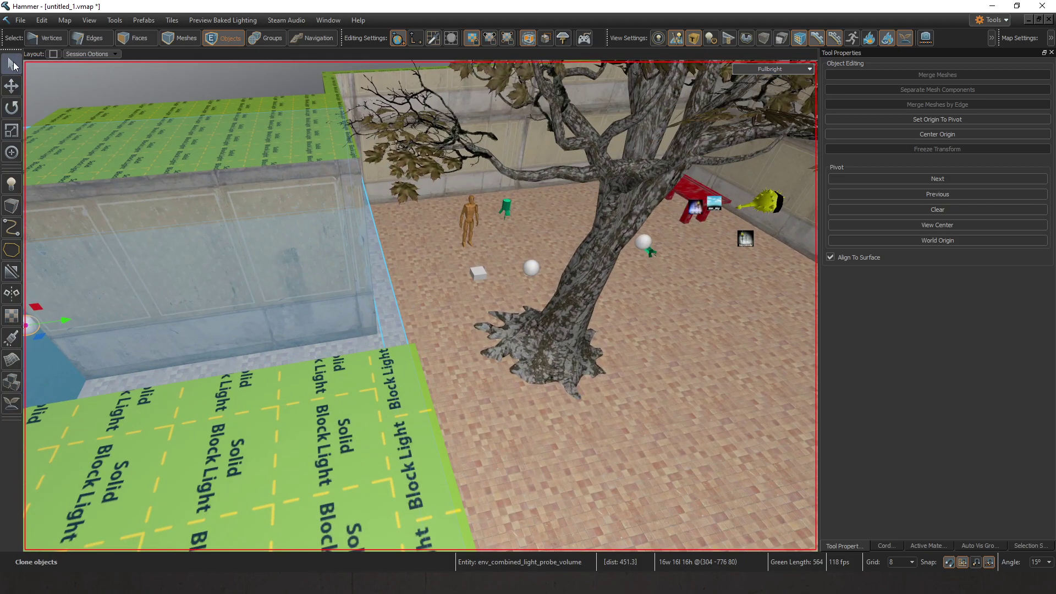
Step: Resize the cloned light probe volume to the corridor's side walls and outer end
key(s)
right_drag(386, 273, 325, 325)
drag(131, 320, 377, 357)
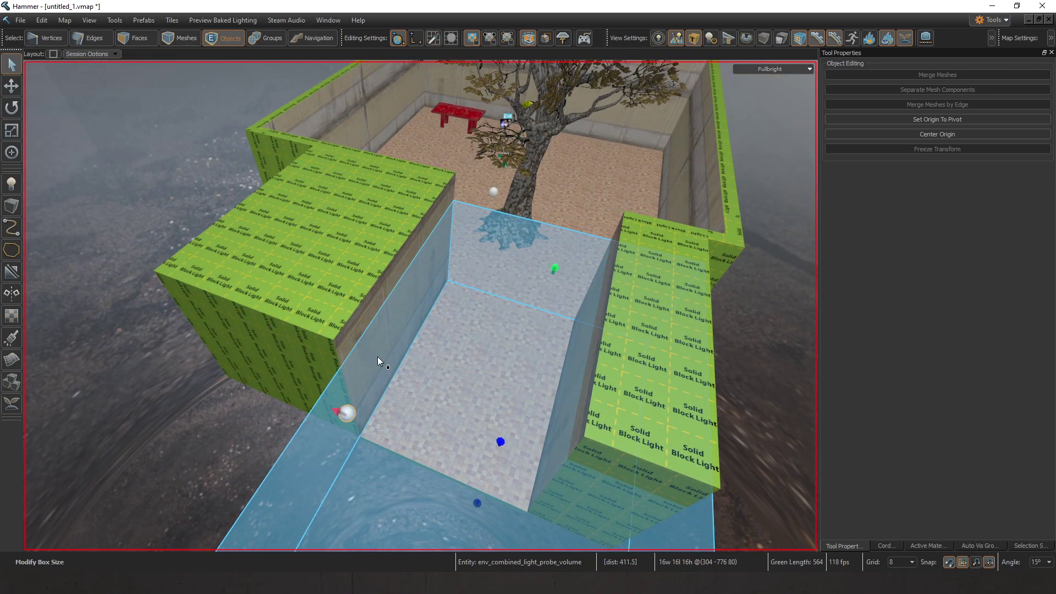
right_drag(377, 358, 527, 377)
drag(523, 340, 436, 378)
right_drag(436, 378, 437, 378)
key(s)
drag(574, 361, 344, 350)
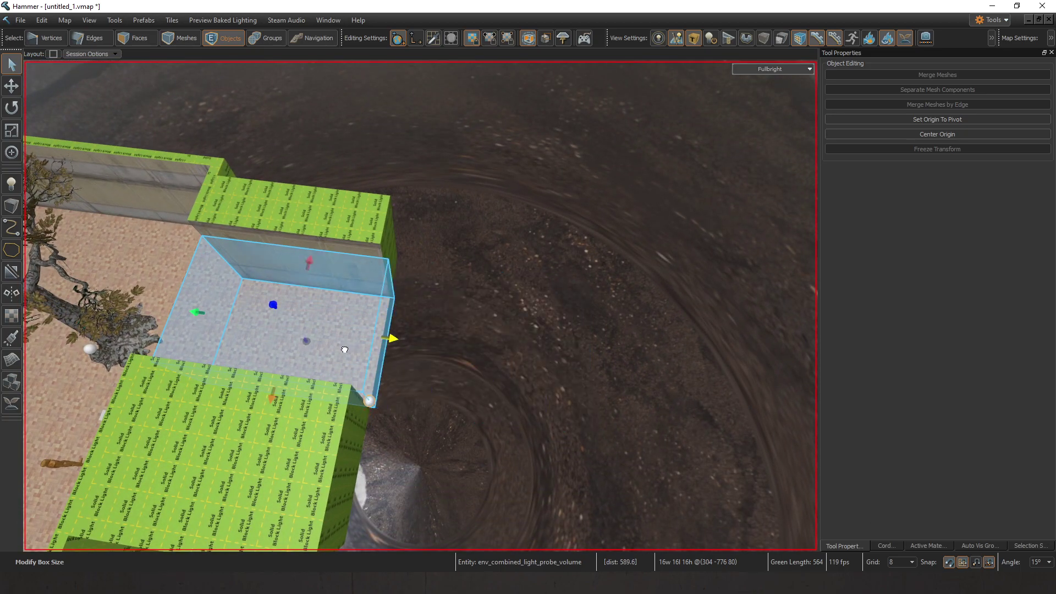
Step: Center the cloned probe volume's origin and adjust its outer face to the corridor's open end
click(1021, 133)
key(a)
key(w)
drag(489, 404, 468, 402)
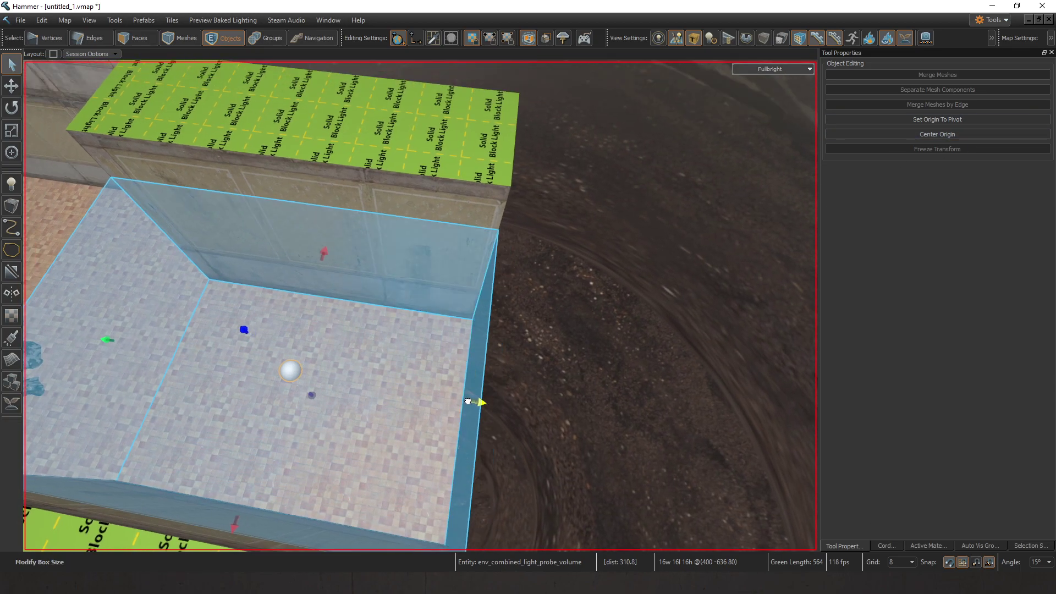
Step: Leave the untitled map unsaved and switch to the a1_intro_world map
key(ctrl+s)
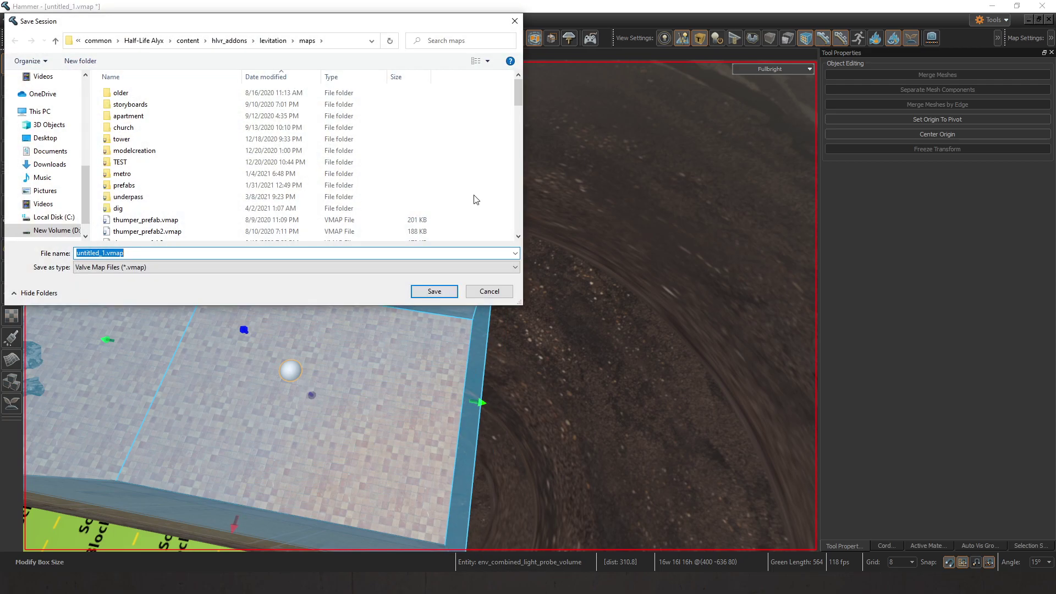
click(488, 291)
click(1028, 19)
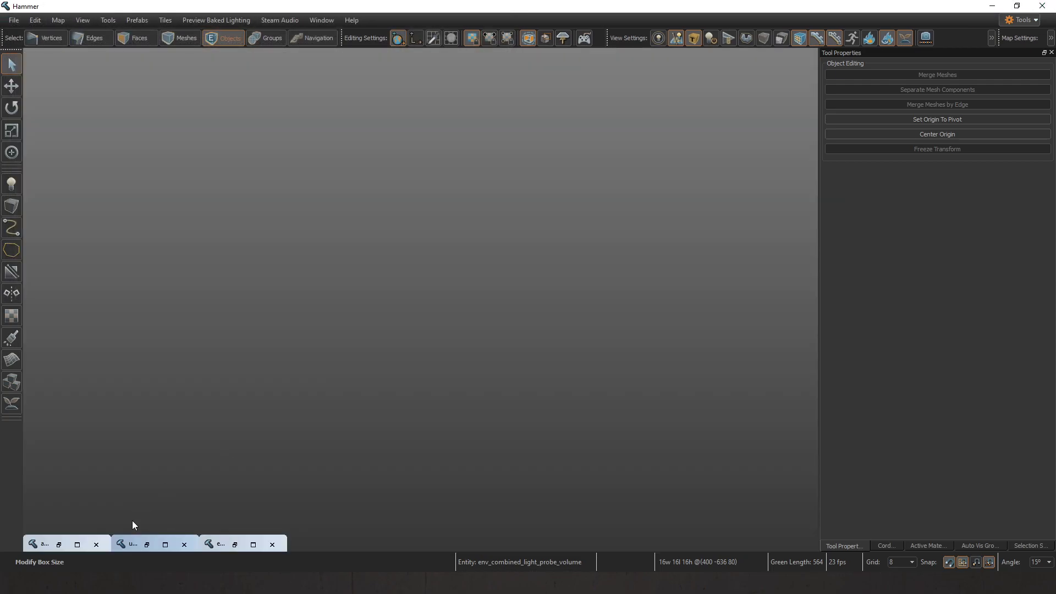
click(77, 545)
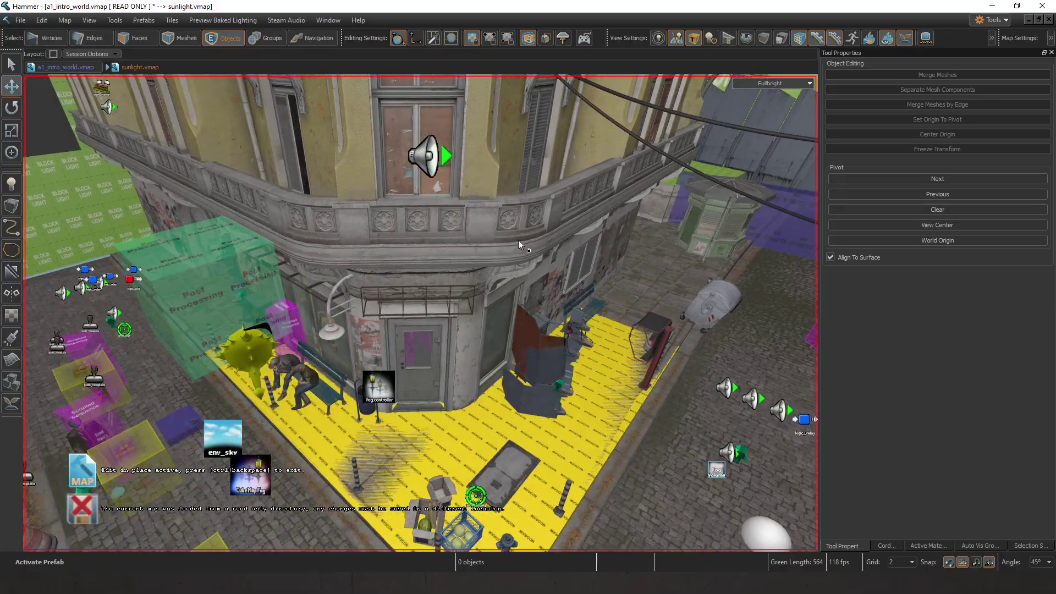
Step: Examine the starting balcony and adjoining room of a1_intro_world for their light probe volumes
right_drag(518, 240, 658, 6)
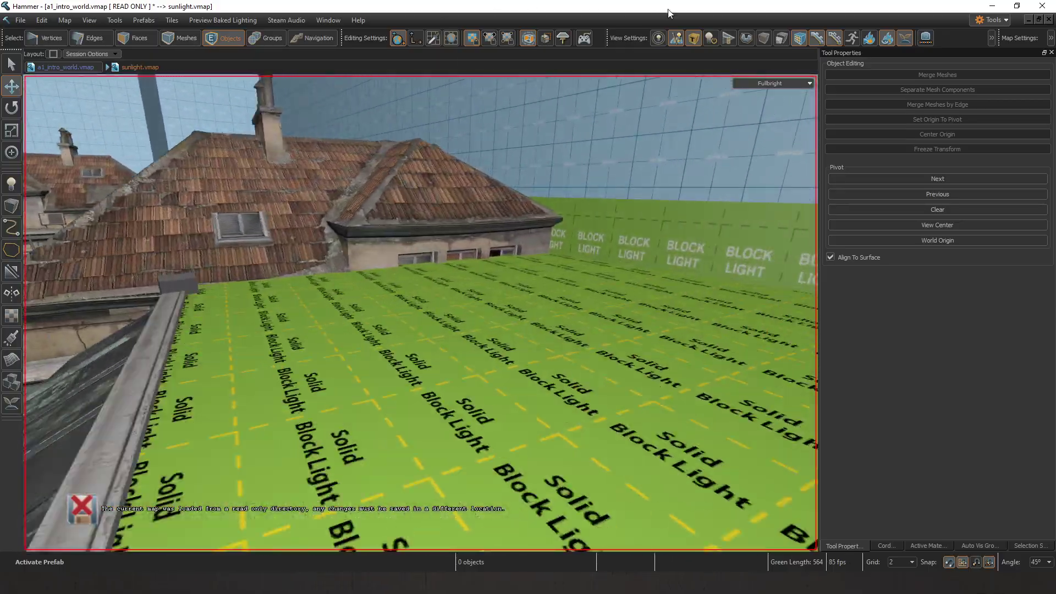
right_drag(626, 316, 420, 313)
key(s)
key(z)
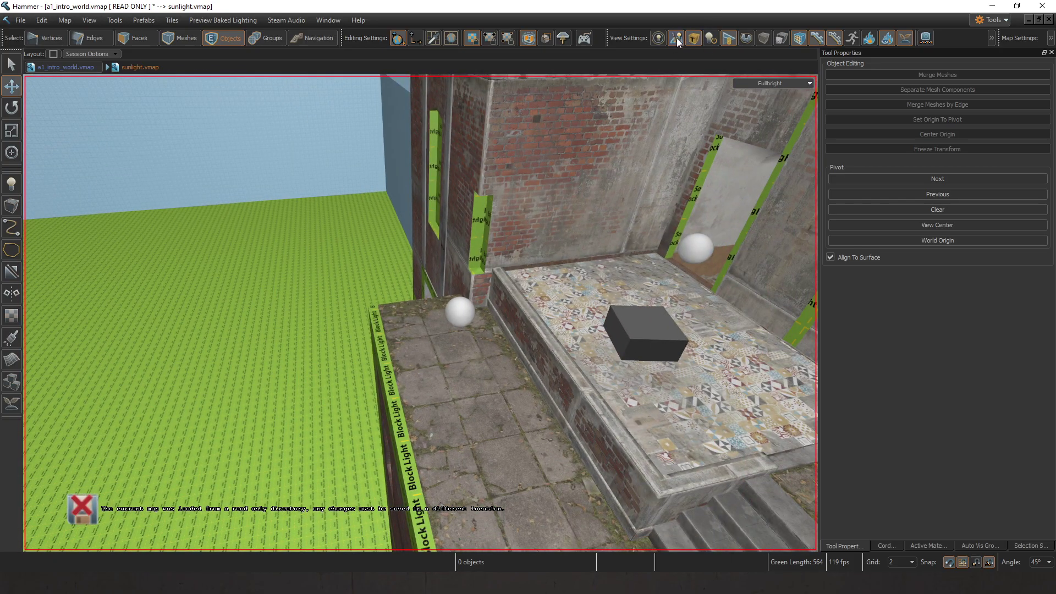
key(w)
click(727, 36)
key(w)
key(d)
key(o)
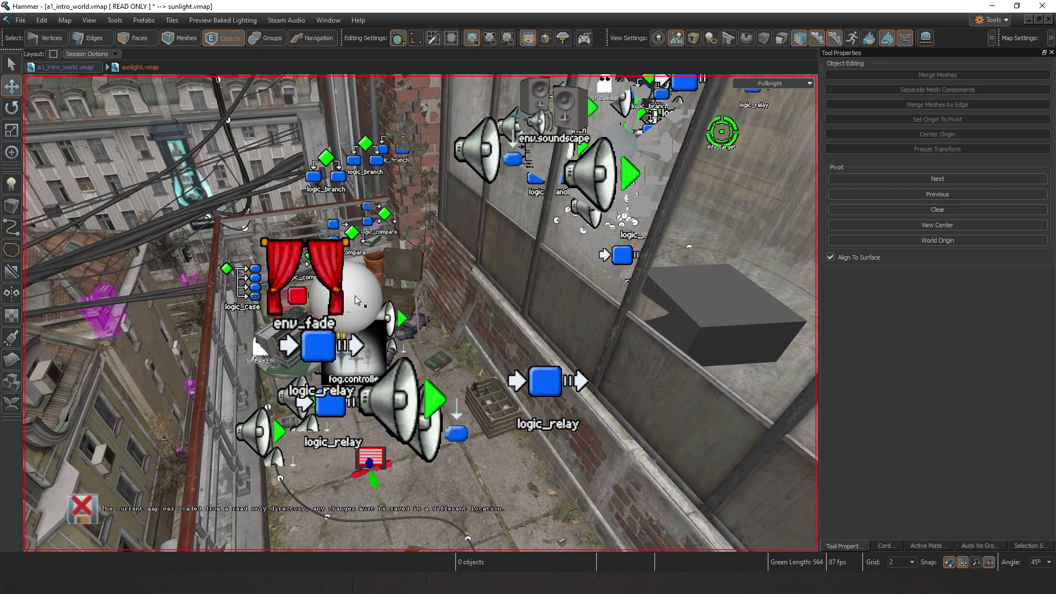
Step: Exit the sunlight prefab, edit the alyx_refuge prefab in place and select the cm_start_balcony light probe volume
key(ctrl+BackSpace)
click(354, 296)
key(ctrl+Return)
click(360, 291)
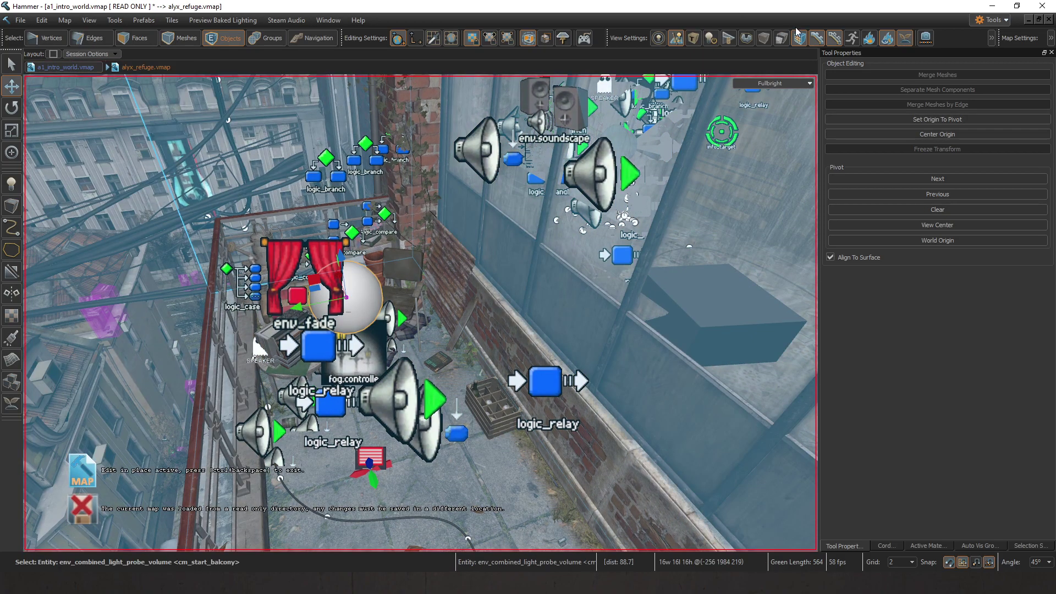
Step: Examine the extents of the balcony and cm_greenhouse light probe volumes, and minimize the intro map
click(726, 44)
key(s)
right_drag(406, 314, 395, 360)
key(w)
click(415, 260)
click(413, 262)
key(w)
click(394, 368)
key(s)
key(w)
click(1029, 19)
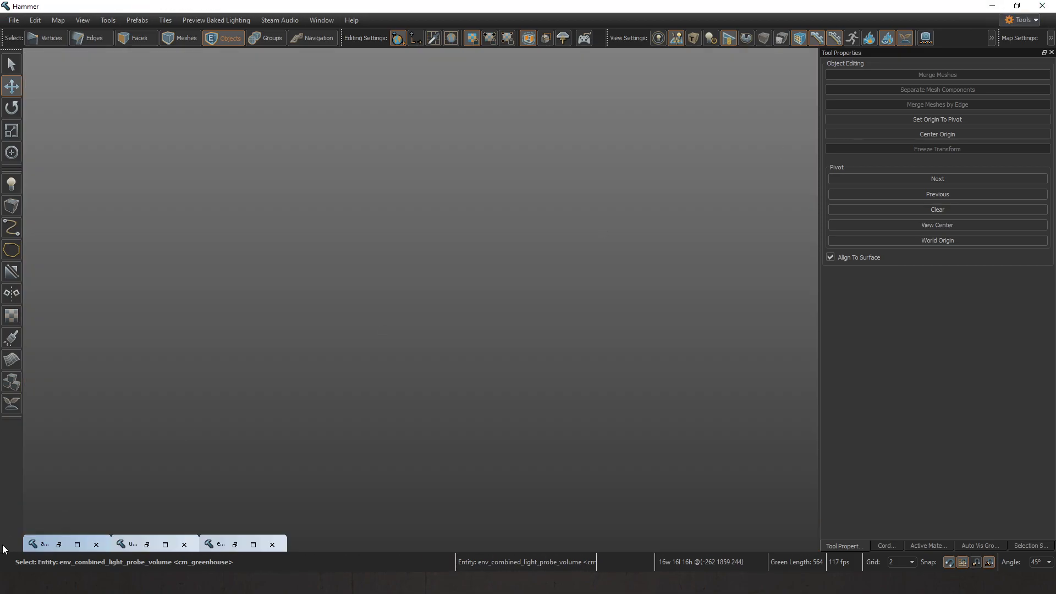
Step: Switch back to the untitled_1 map and view the room from the corridor entrance
click(77, 545)
click(1028, 20)
click(172, 543)
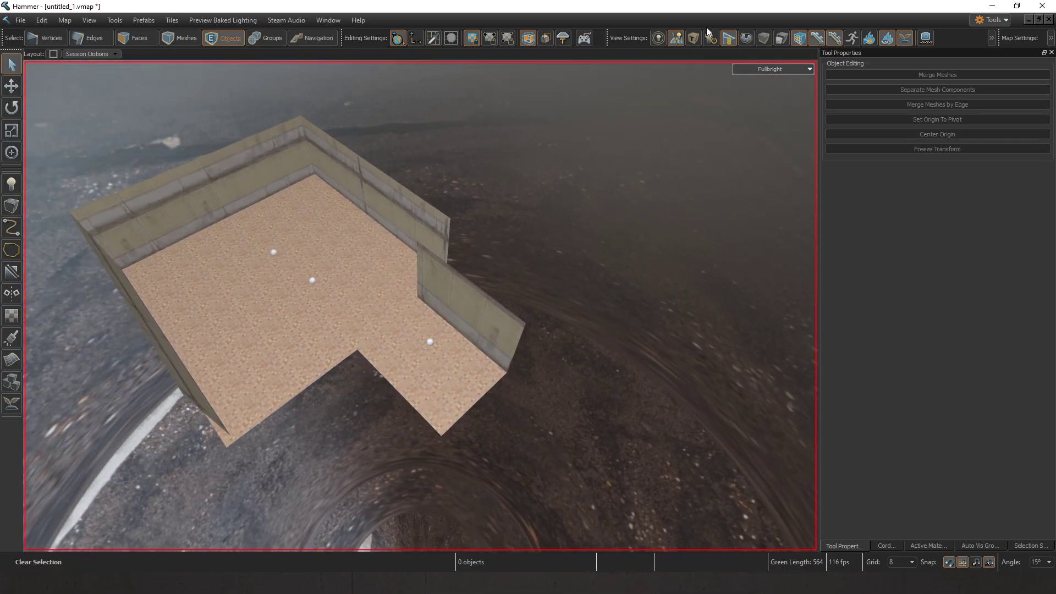
key(s)
mouse_move(642, 227)
right_down()
mouse_move(644, 165)
mouse_move(649, 242)
right_up()
key(w)
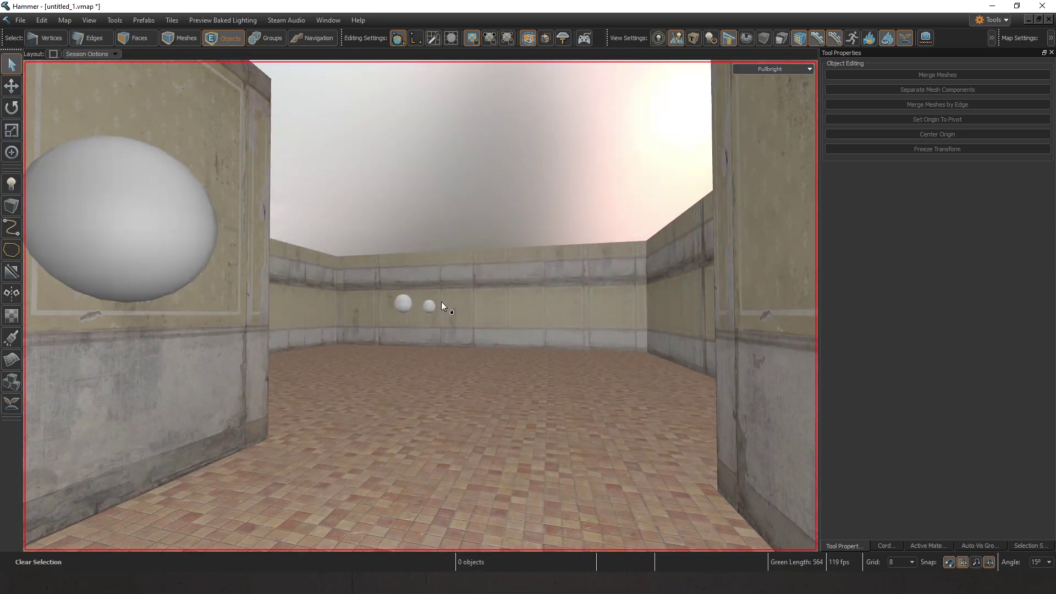
Step: Select the main room's light probe volume with models and other entities hidden, examine its extents, and clear the selection
key(s)
click(731, 39)
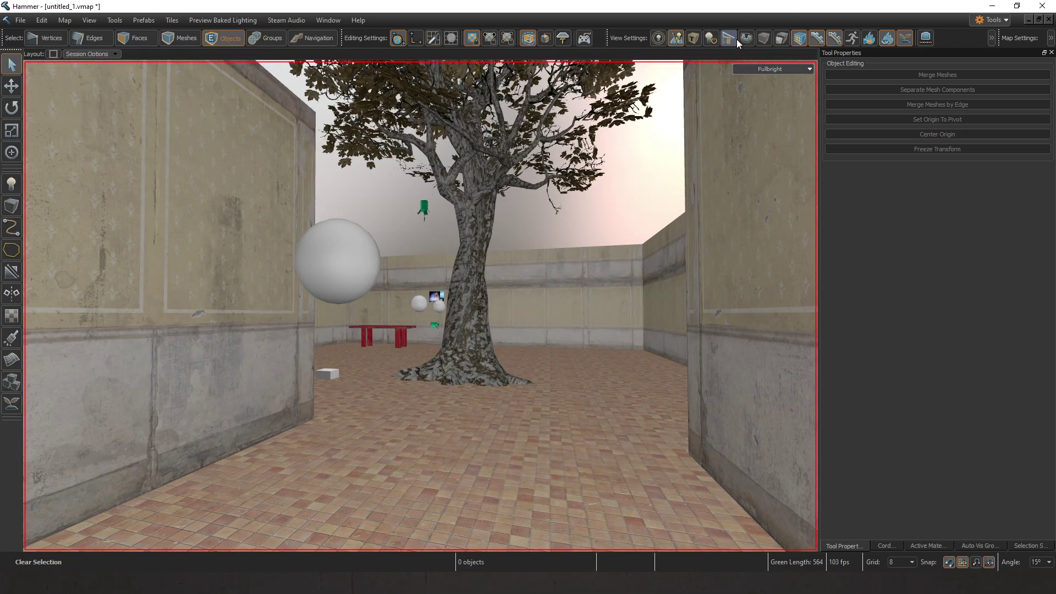
click(733, 41)
key(w)
click(449, 307)
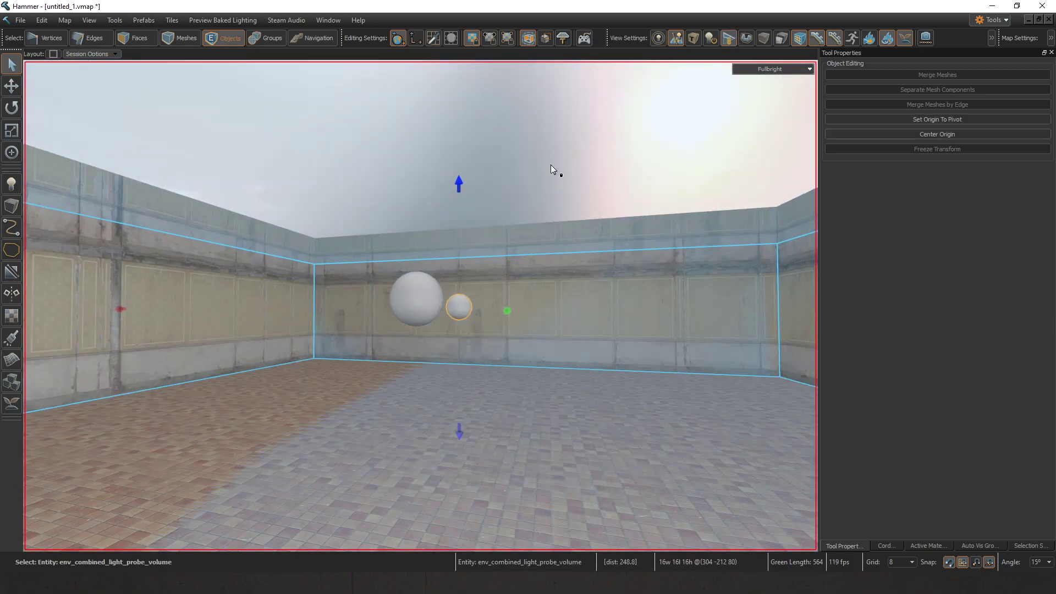
click(550, 182)
Step: Show the hidden models and entities again and set the 3D view's shading mode to All Lighting
key(z)
key(s)
key(z)
key(z)
key(w)
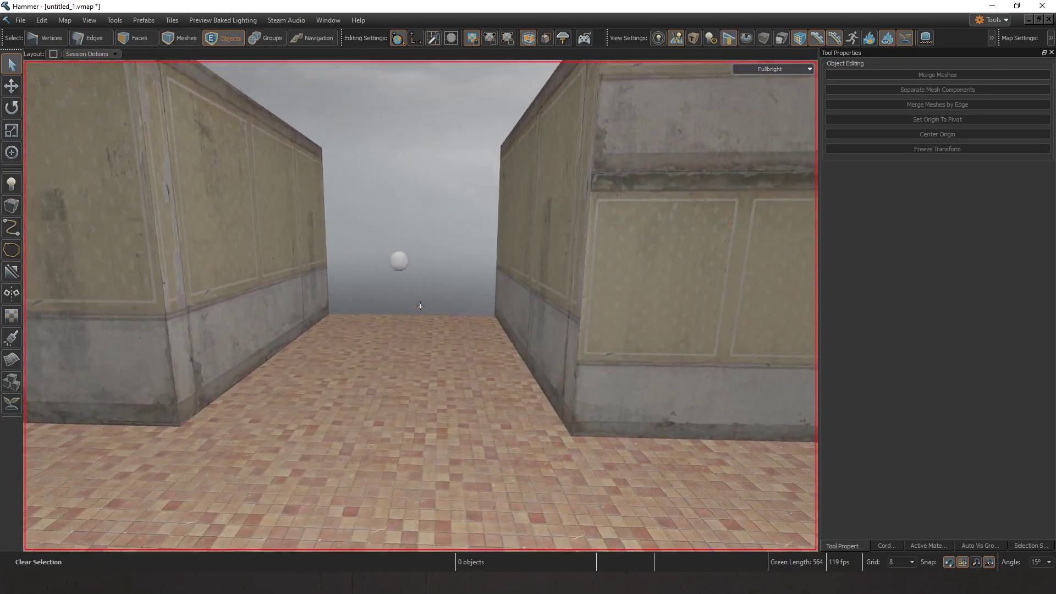
key(z)
click(729, 39)
key(z)
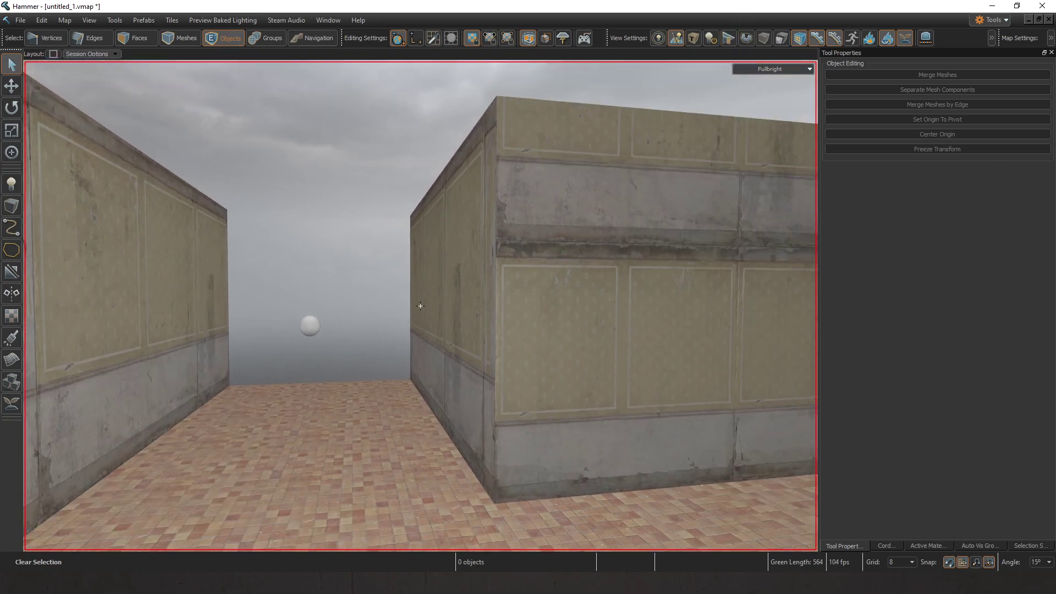
key(s)
key(z)
click(768, 69)
click(764, 182)
Step: Inspect the lighting around the tree and corridor entrance, select the light_spot there, and clear the selection
key(z)
key(w)
key(s)
key(z)
click(422, 283)
key(z)
key(w)
key(z)
click(485, 313)
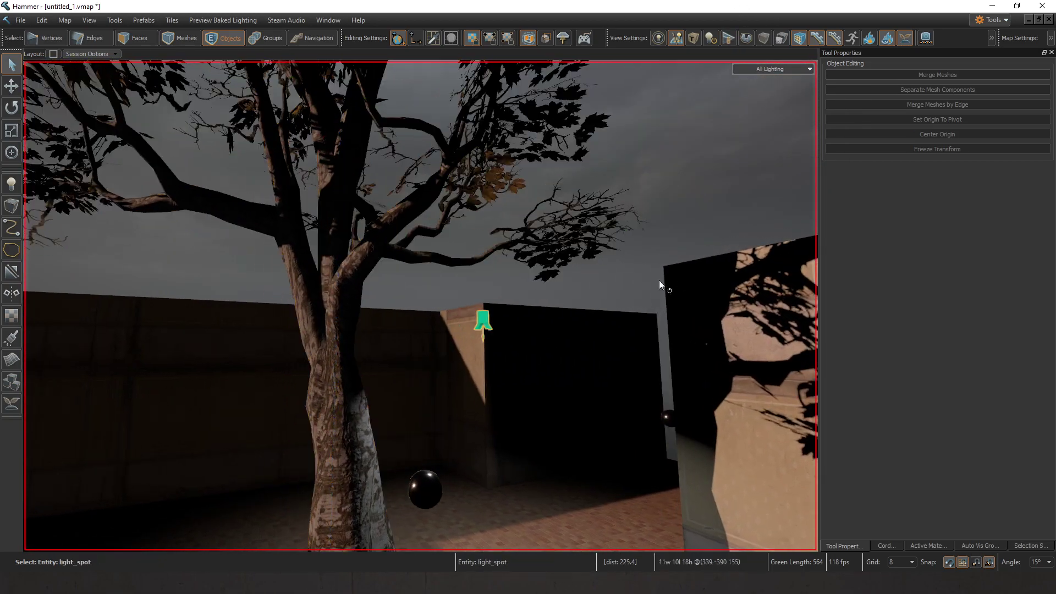
click(688, 288)
Step: Examine the whole lit room from farther back, including the tree's shadows on the walls and the dark corridor side
key(z)
key(w)
key(s)
key(z)
click(665, 237)
key(z)
key(s)
key(z)
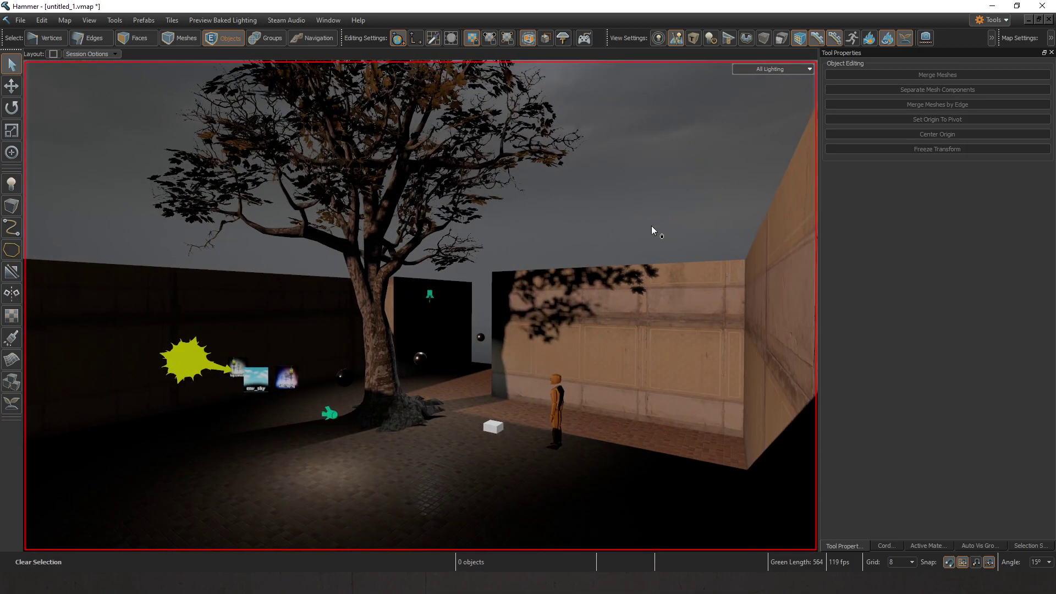
Step: Switch the viewport to 3D Fullbright while looking at the shadowed wall corner
key(z)
key(w)
key(z)
click(770, 70)
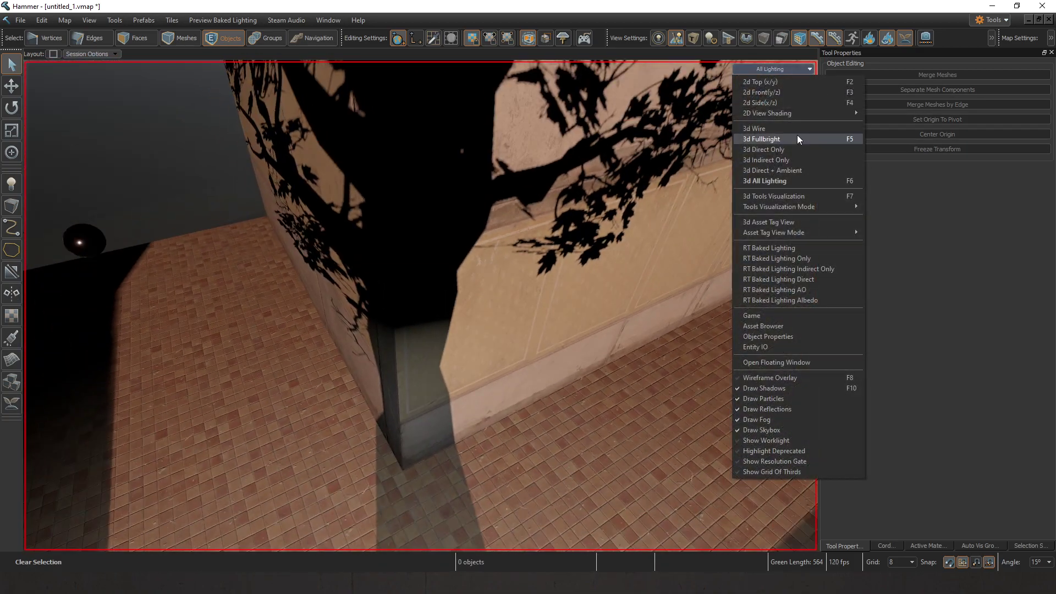
click(782, 140)
Step: In edge selection mode, bevel the vertical corner edge of the wall
key(z)
key(z)
key(2)
click(543, 286)
key(z)
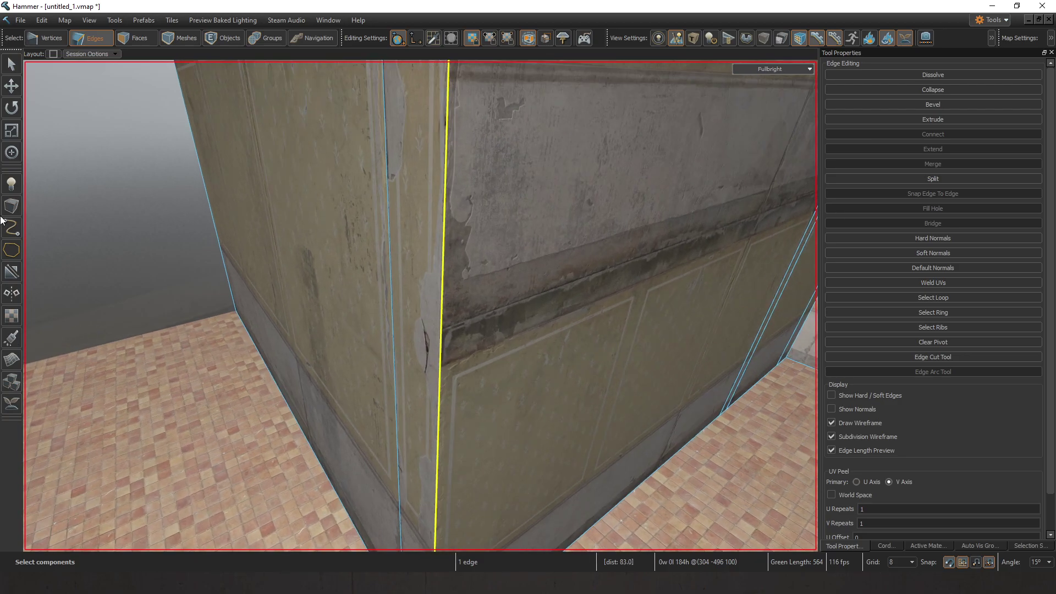
click(978, 104)
key(z)
key(z)
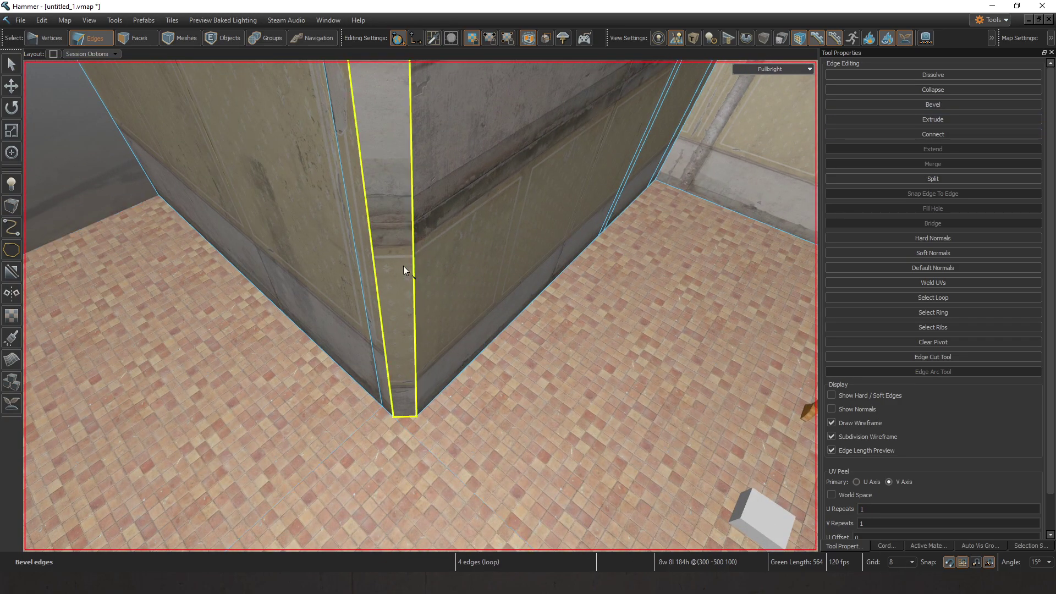
Step: Check the bevelled wall corner along its full height and undo the bevel
key(z)
key(z)
key(z)
key(s)
key(z)
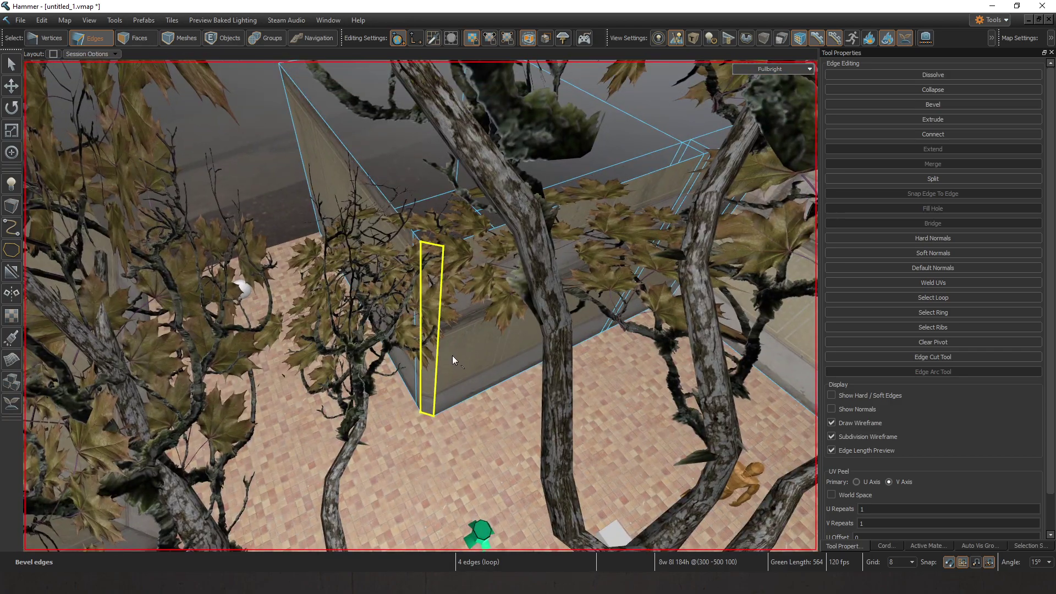
key(w)
key(ctrl+z)
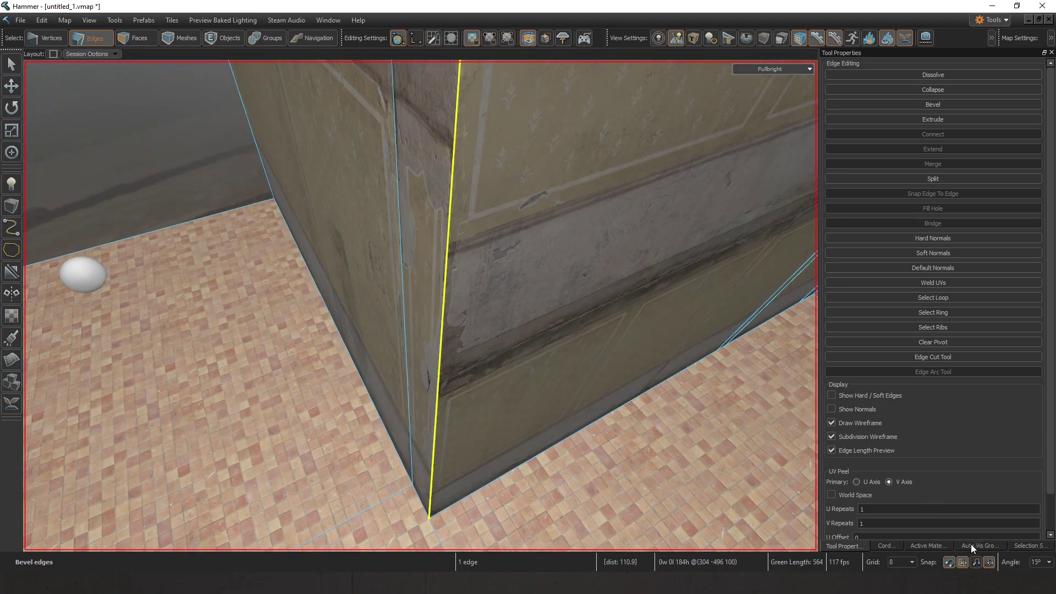
Step: Set the grid size to 2, try the bevel on the wall's corner edge again and undo it
click(903, 561)
click(892, 510)
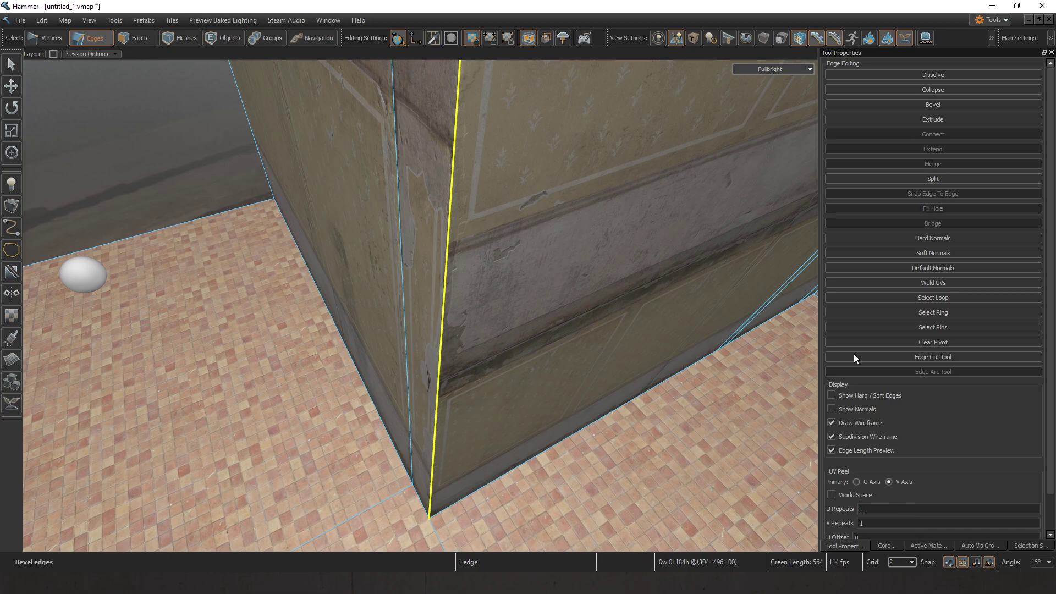
click(933, 103)
key(ctrl+z)
Step: Select the upper perimeter edges of the red tabletop and bevel them
right_drag(487, 298, 421, 306)
click(552, 249)
double_click(411, 368)
right_drag(409, 369, 404, 371)
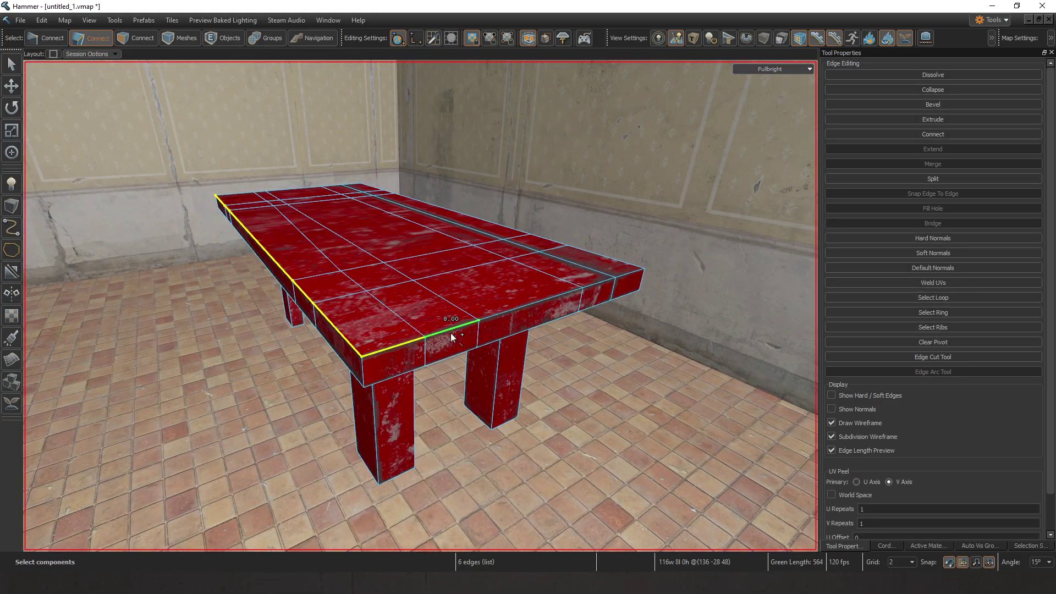
right_drag(612, 303, 425, 360)
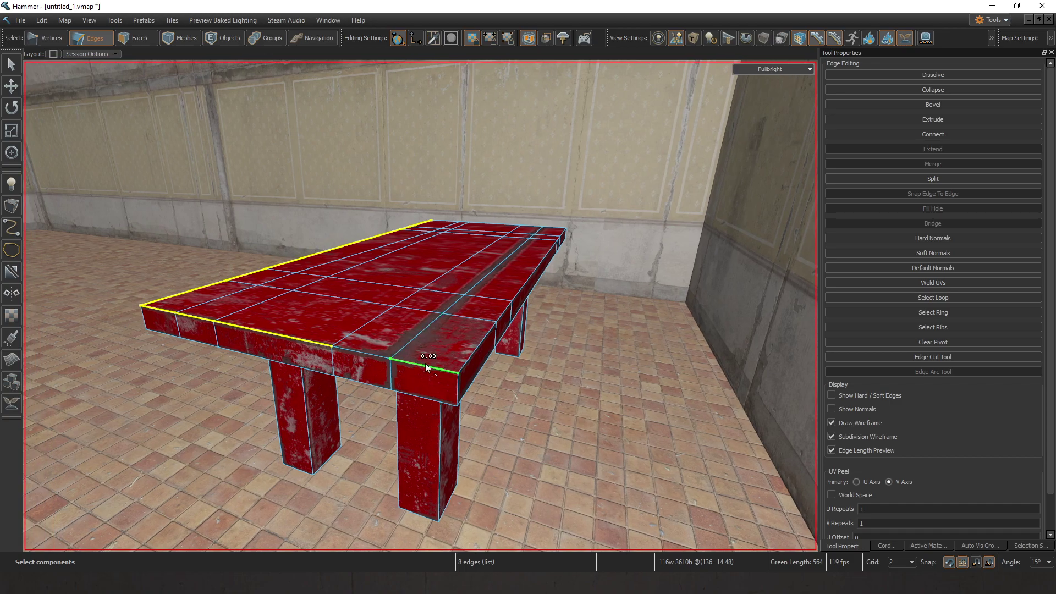
click(958, 107)
Step: In face selection mode, select the tabletop's new bevel faces and apply their material by hotspot
right_drag(506, 187, 429, 352)
click(494, 153)
key(3)
drag(417, 377, 628, 282)
click(1009, 387)
Step: Select the narrow vertical side faces of the tabletop and apply their material by hotspot
right_drag(518, 220, 473, 160)
click(468, 154)
click(412, 107)
right_drag(413, 106, 437, 313)
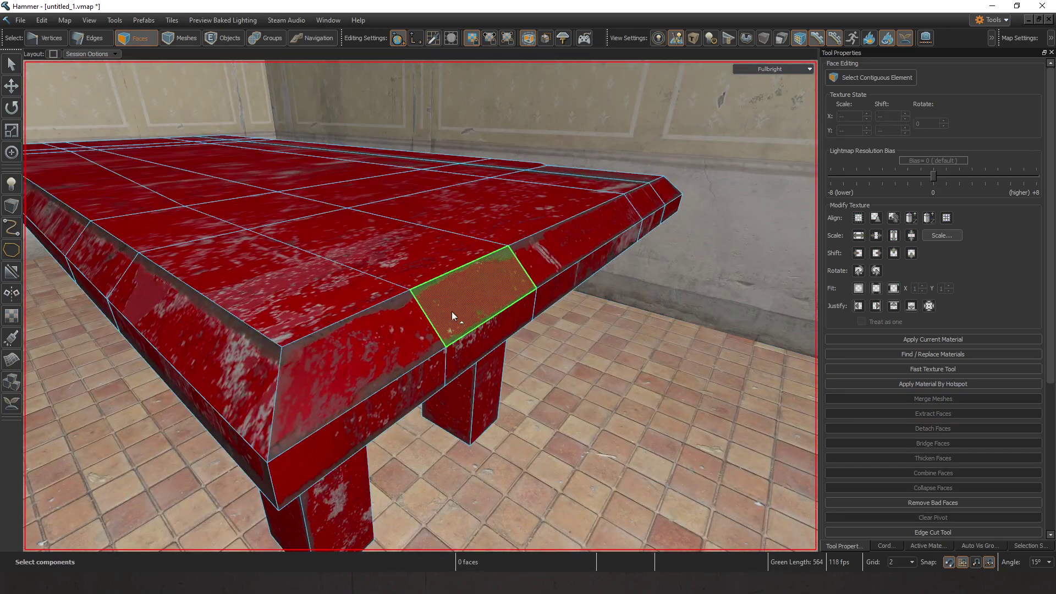
mouse_move(385, 407)
mouse_down()
mouse_move(440, 357)
mouse_move(669, 210)
mouse_up()
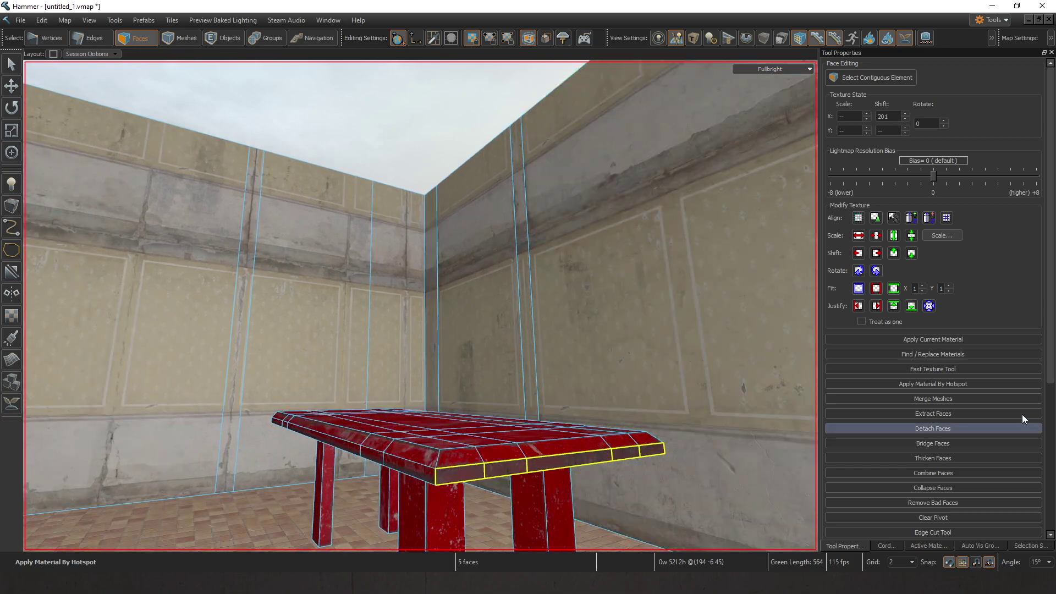
click(988, 387)
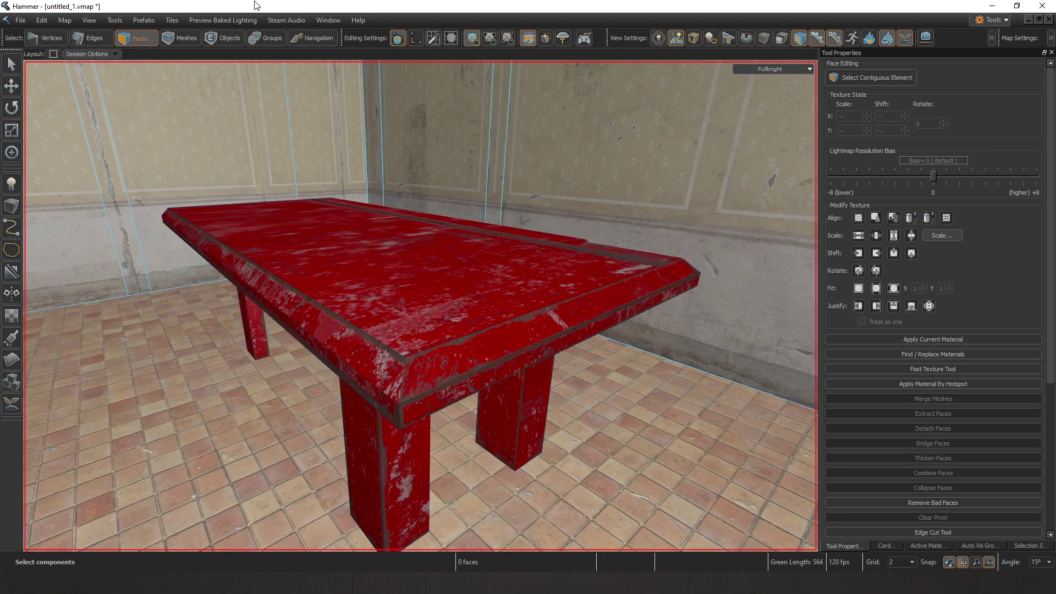
Step: Return to object selection and show the courtyard with the tree in 3D All Lighting
key(5)
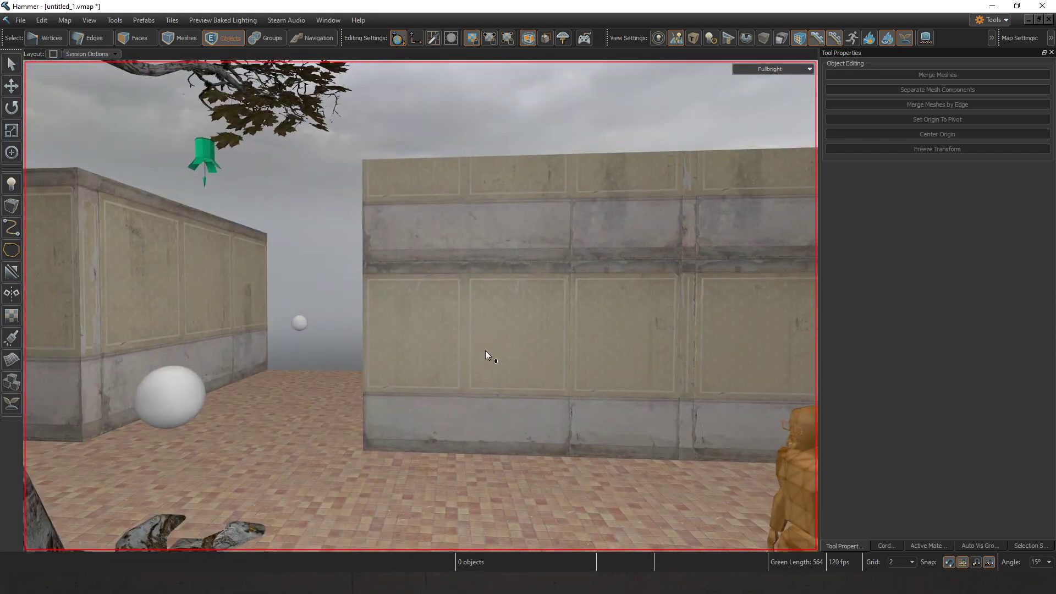
key(a)
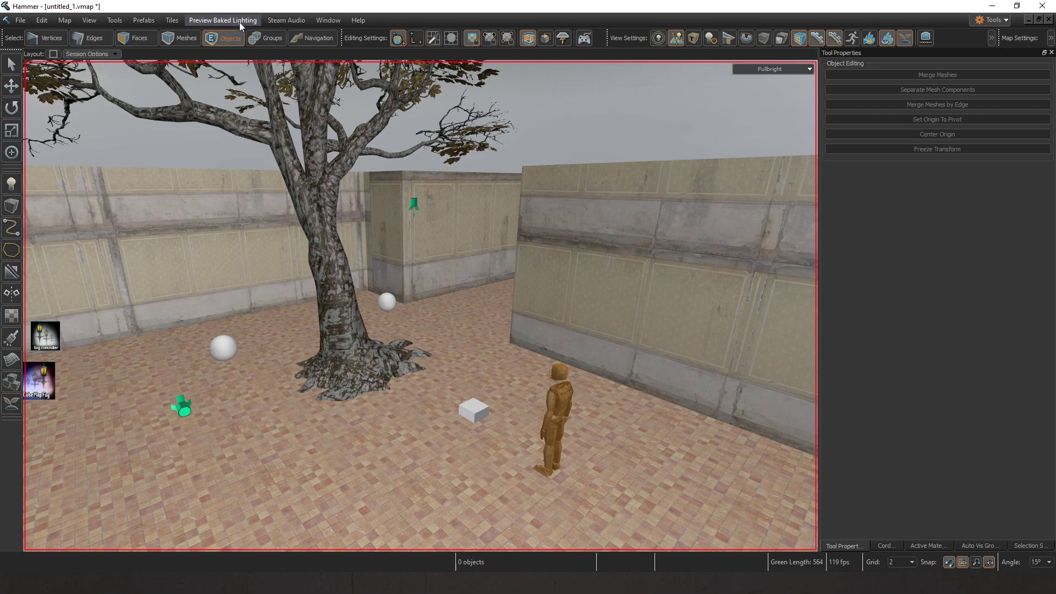
click(749, 71)
click(775, 180)
click(774, 70)
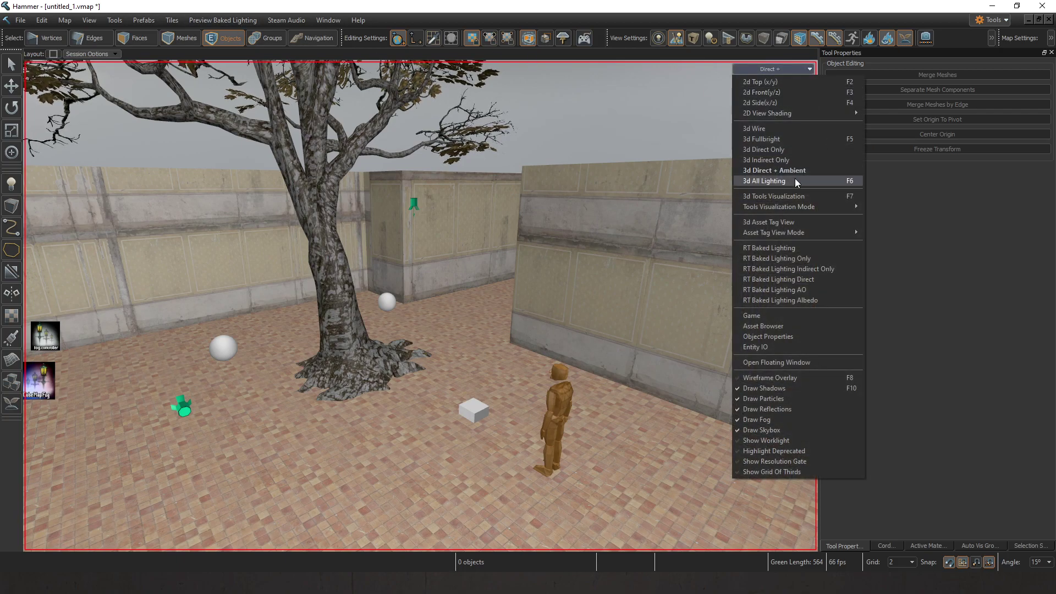
click(793, 181)
key(z)
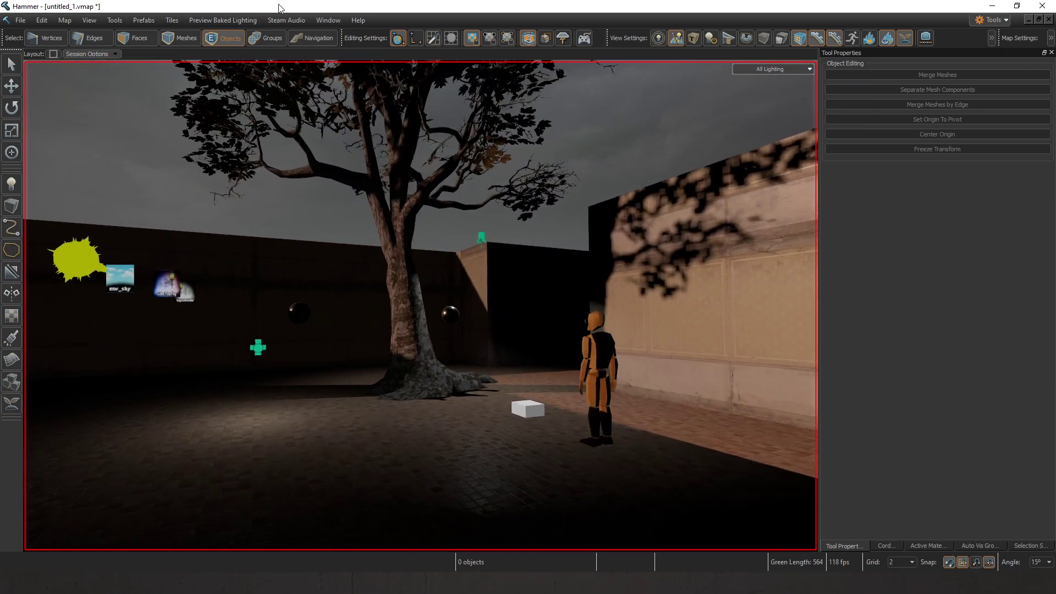
key(z)
Step: Try to bake all preview lighting for the unsaved map
click(223, 19)
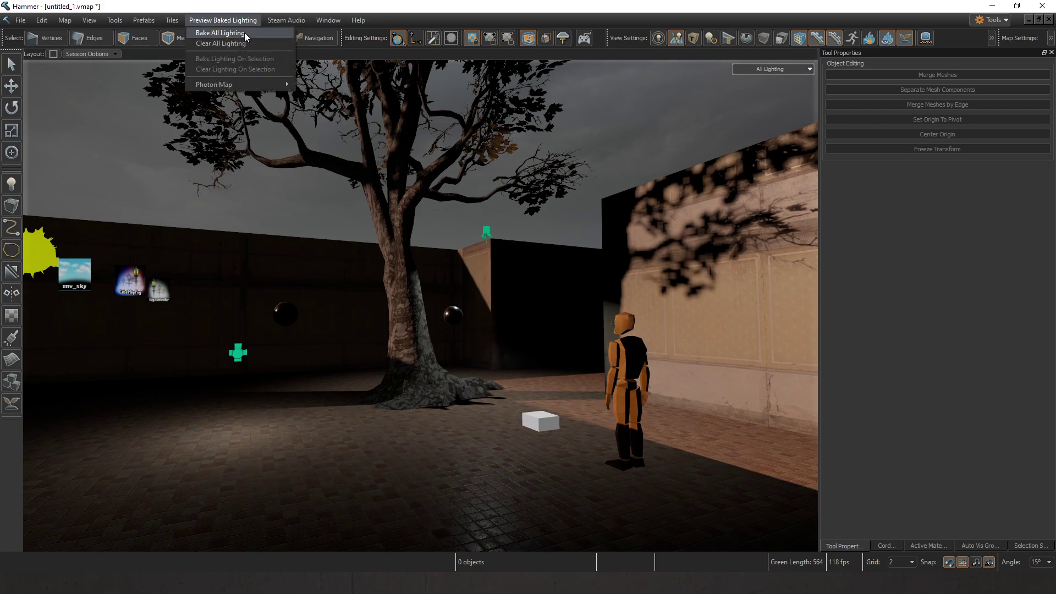
click(244, 32)
click(466, 300)
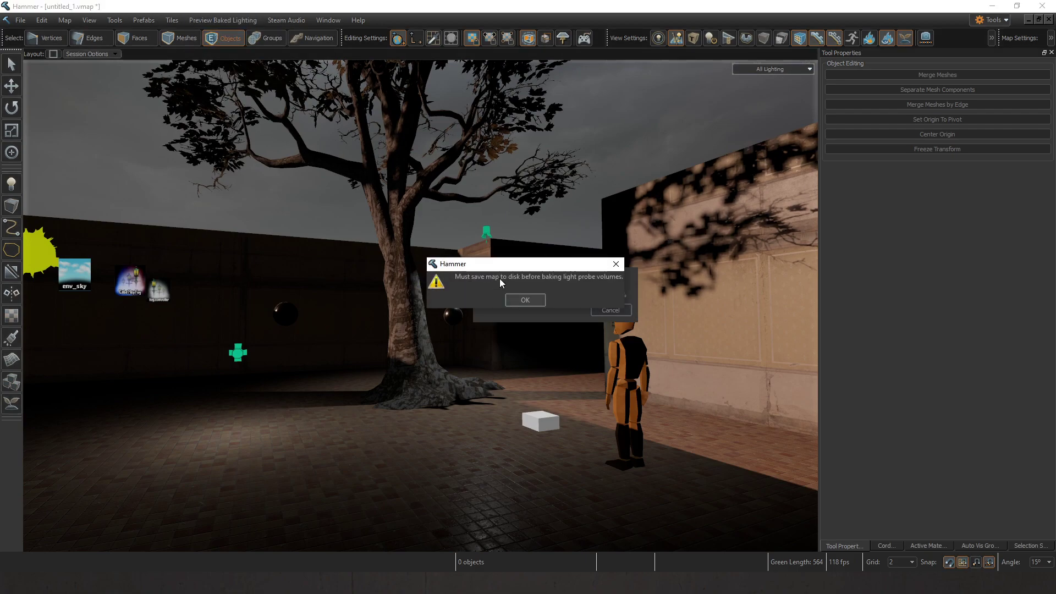
click(516, 301)
Step: Save the map as testtutorial in the levitation addon's maps folder
click(20, 20)
click(44, 103)
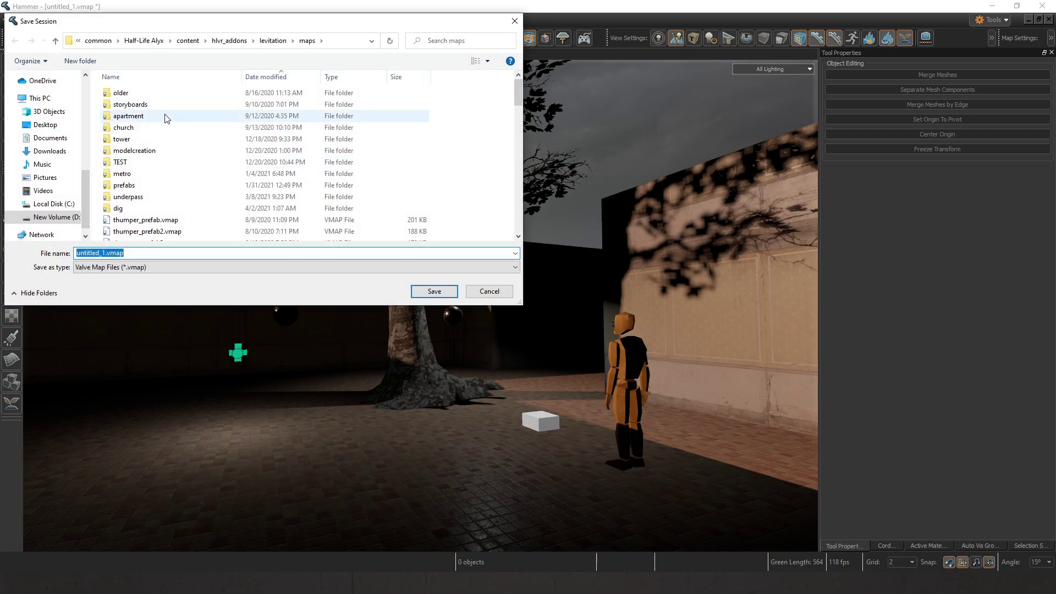
text(testtutorial)
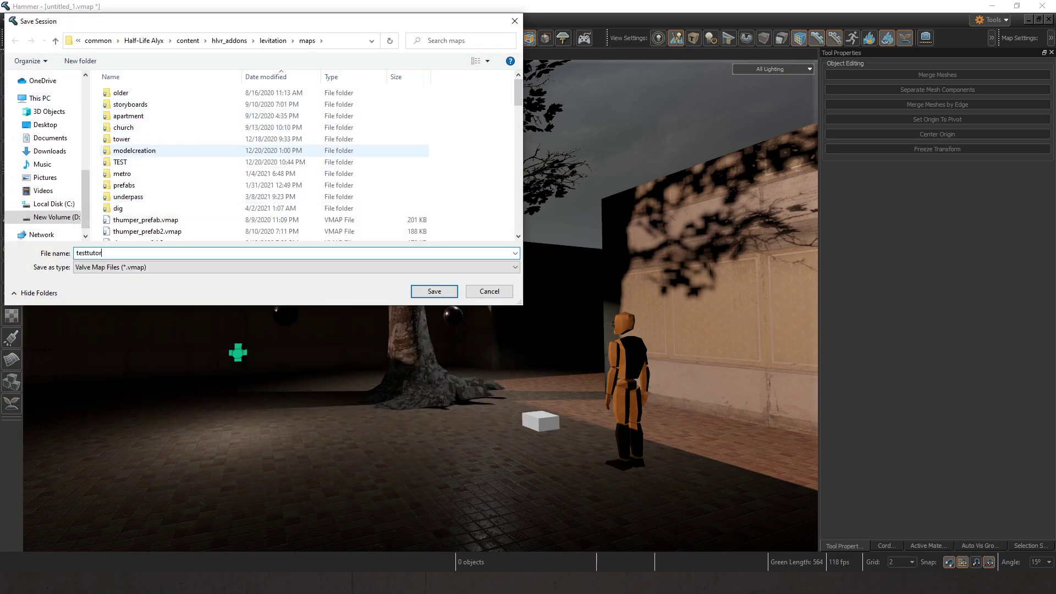
key(Return)
Step: Start baking all preview lighting for the saved map, and stop the bake by closing the VRAD2 console
click(239, 21)
click(237, 29)
click(504, 301)
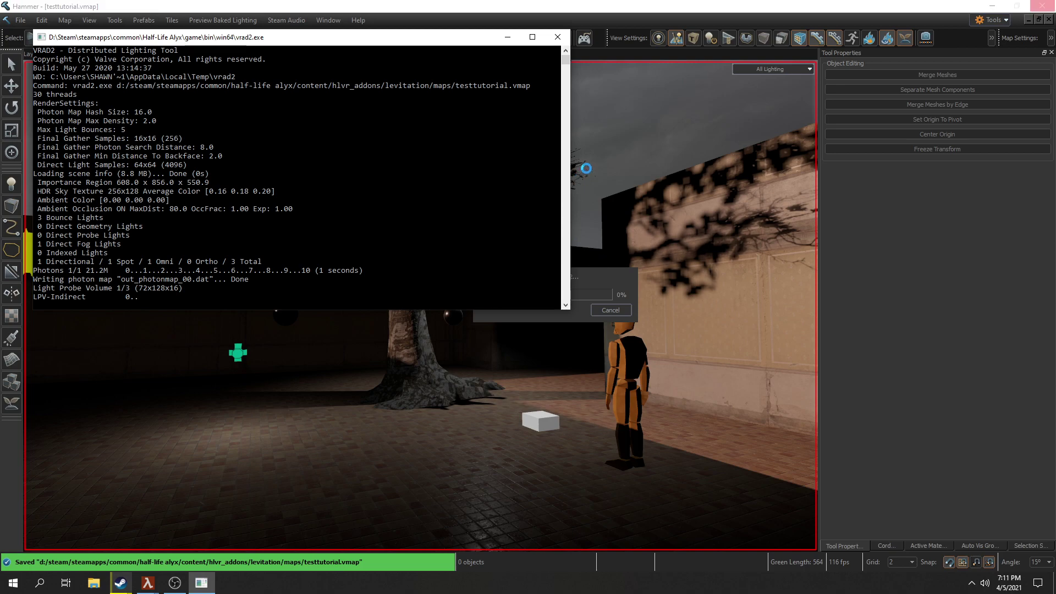
click(562, 43)
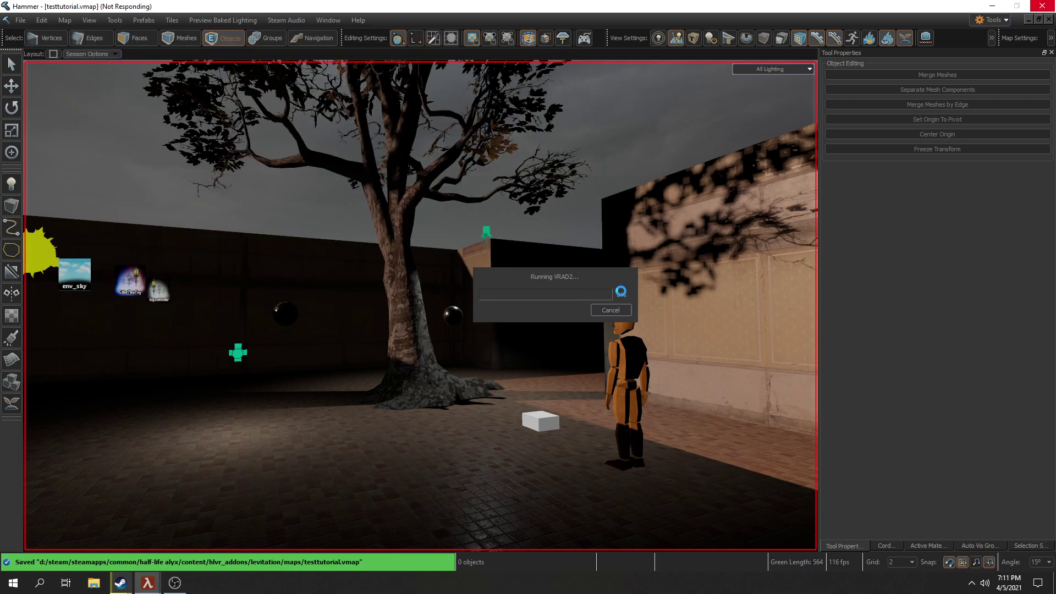
key(w)
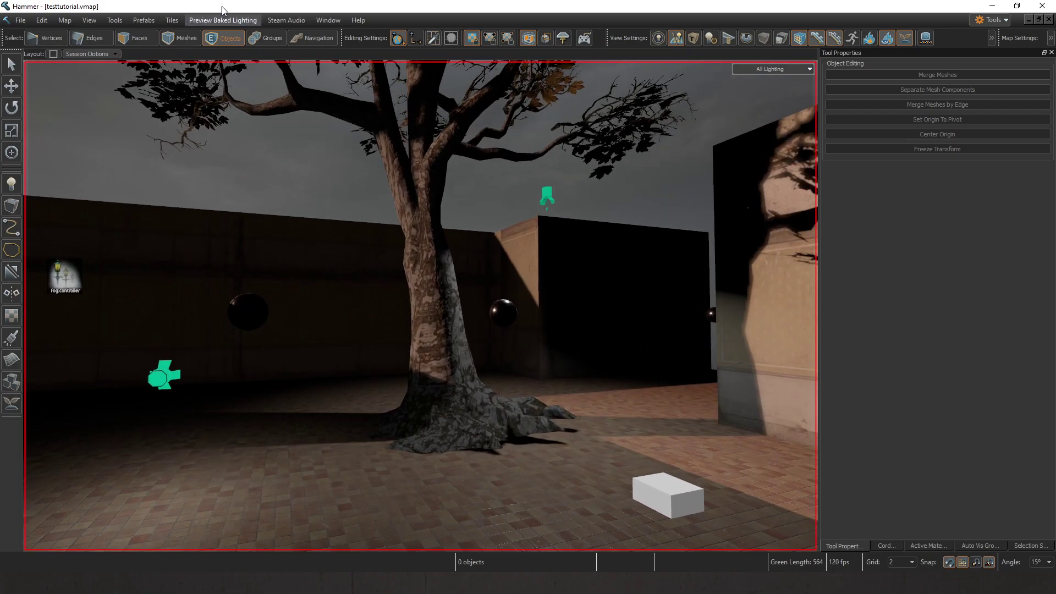
Step: Open the map build settings and review the Fast, Full, Final, Only Entities and Custom Settings presets
click(583, 38)
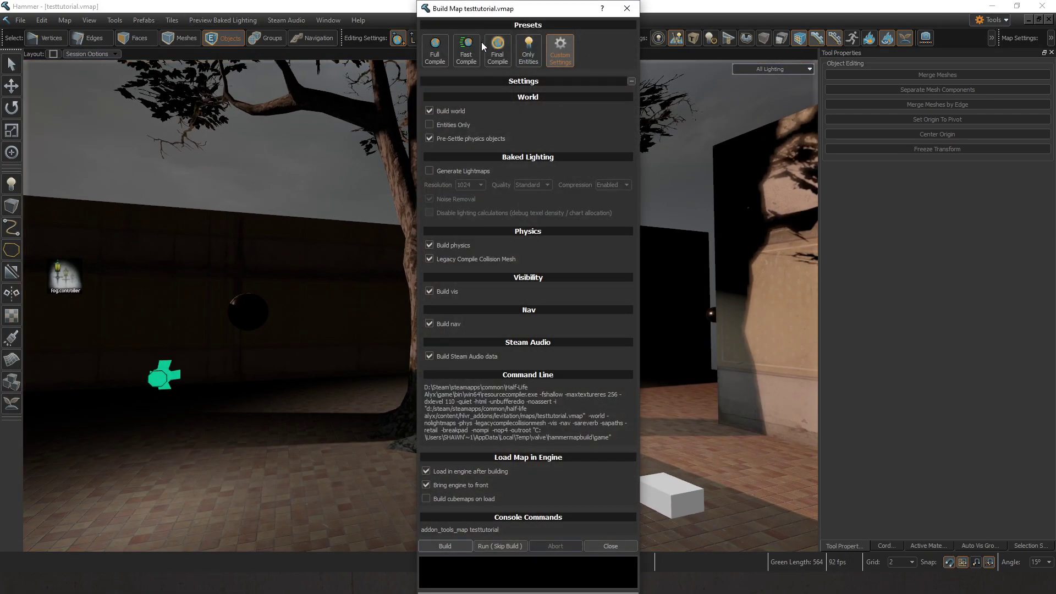
click(467, 50)
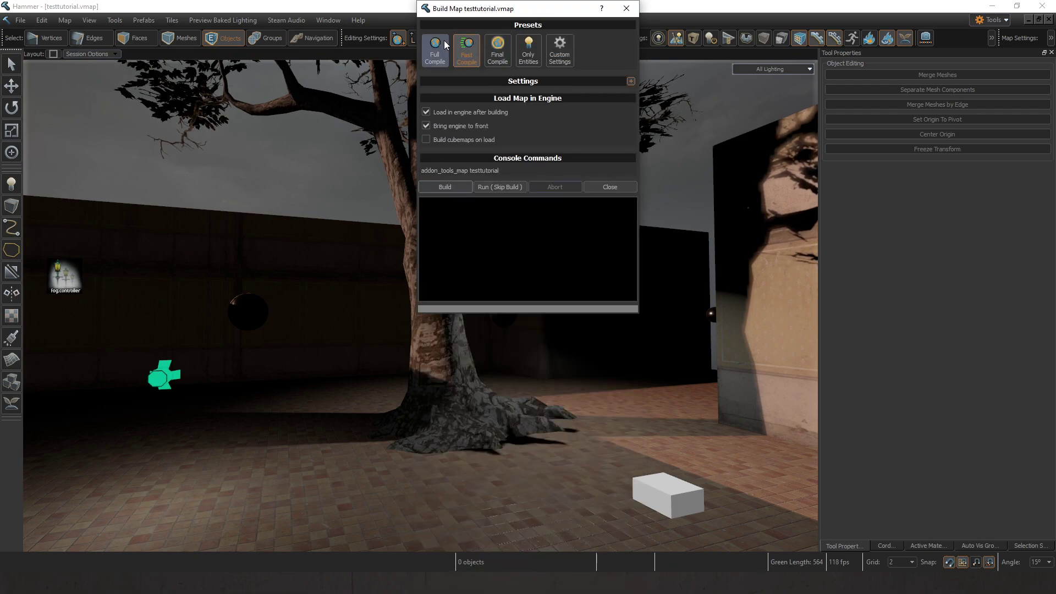
click(445, 44)
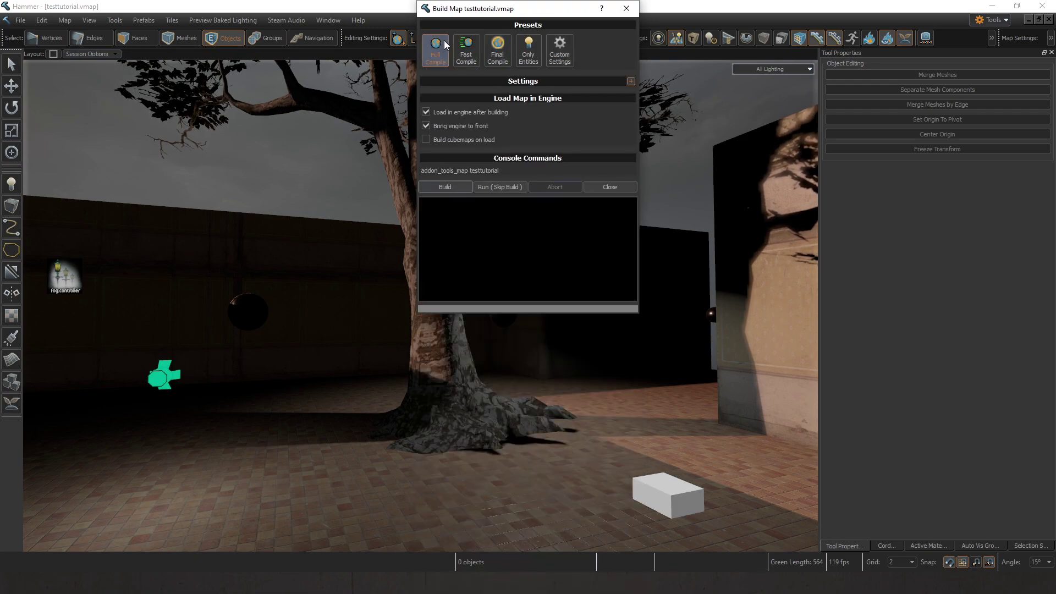
click(498, 45)
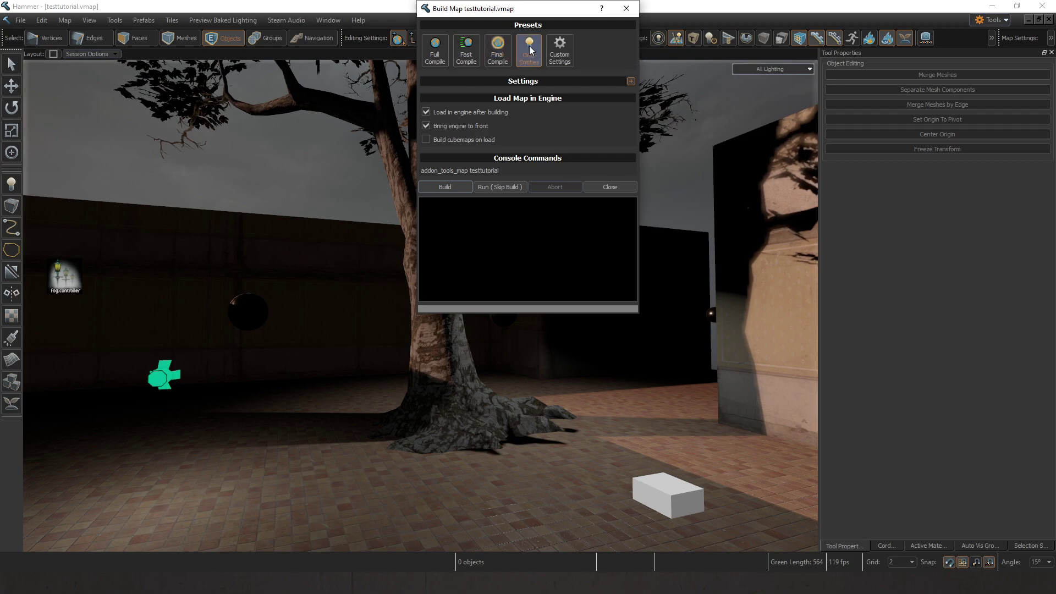
click(569, 42)
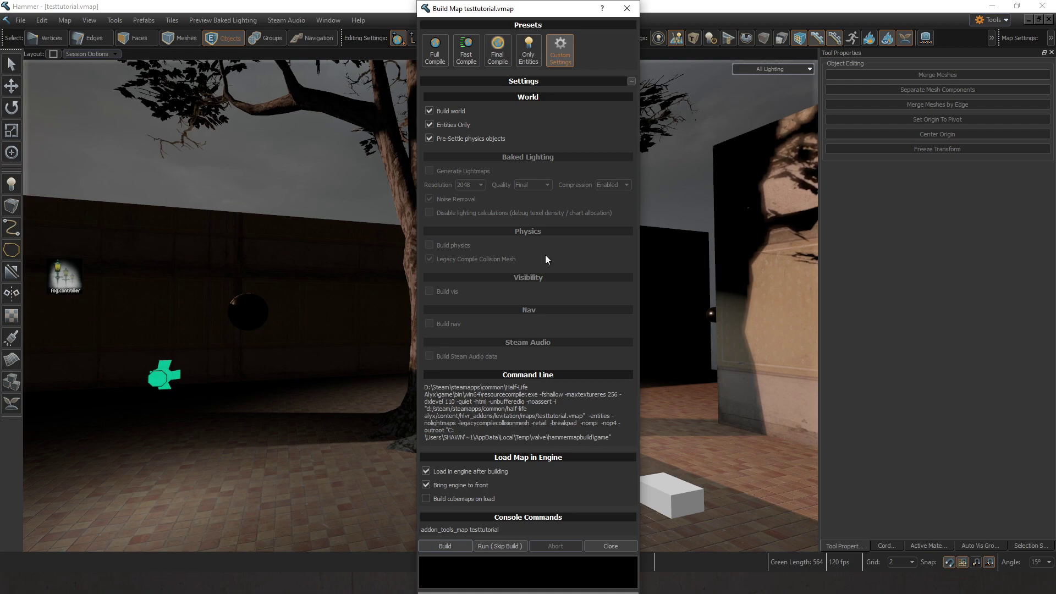
Step: Base the custom build settings on Final Compile, set the lightmap resolution to 4096, and close the build dialog
click(487, 49)
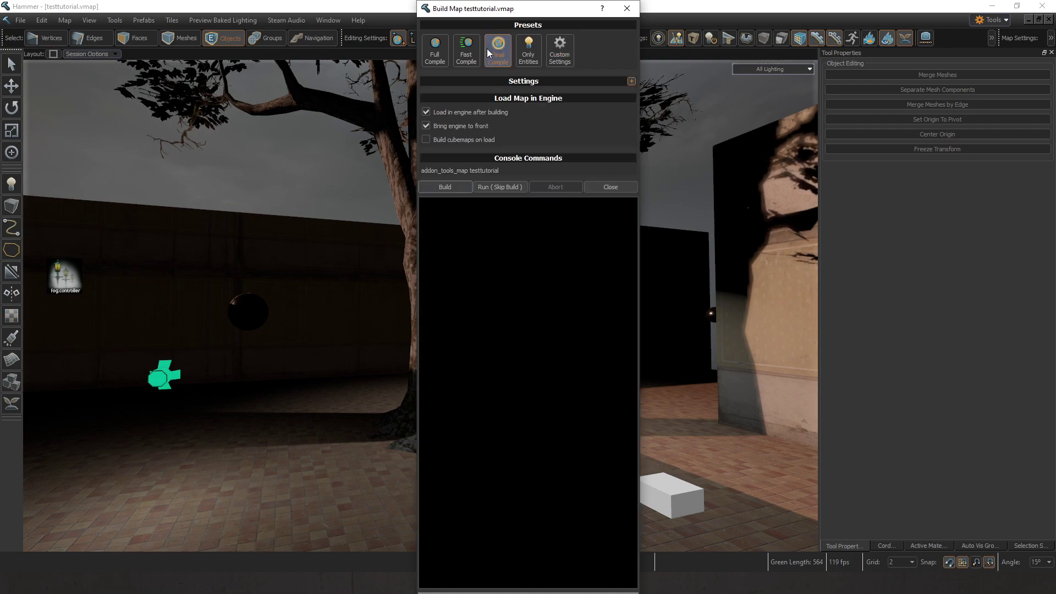
click(563, 40)
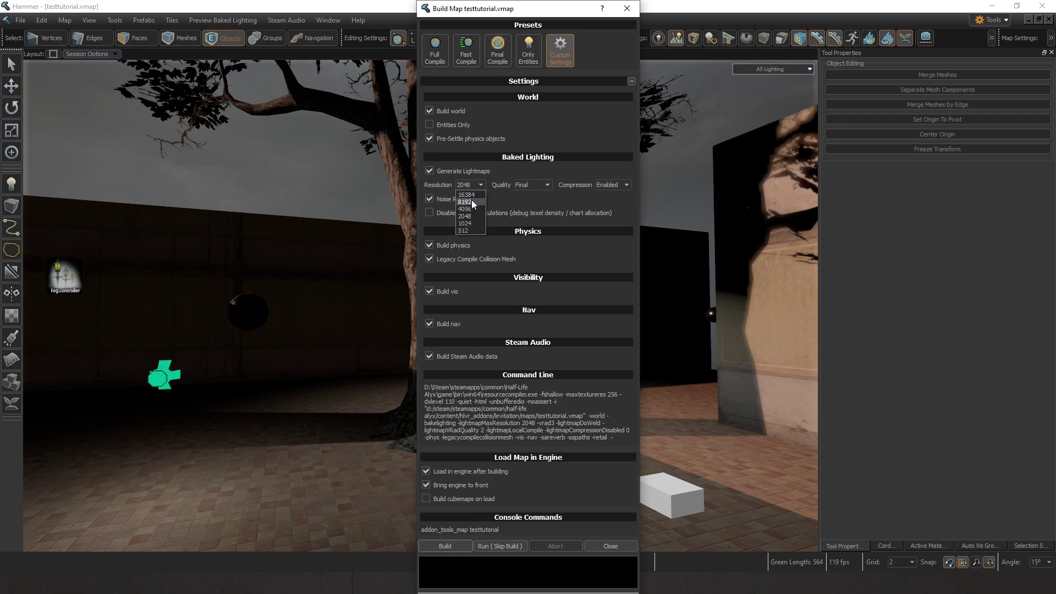
click(470, 209)
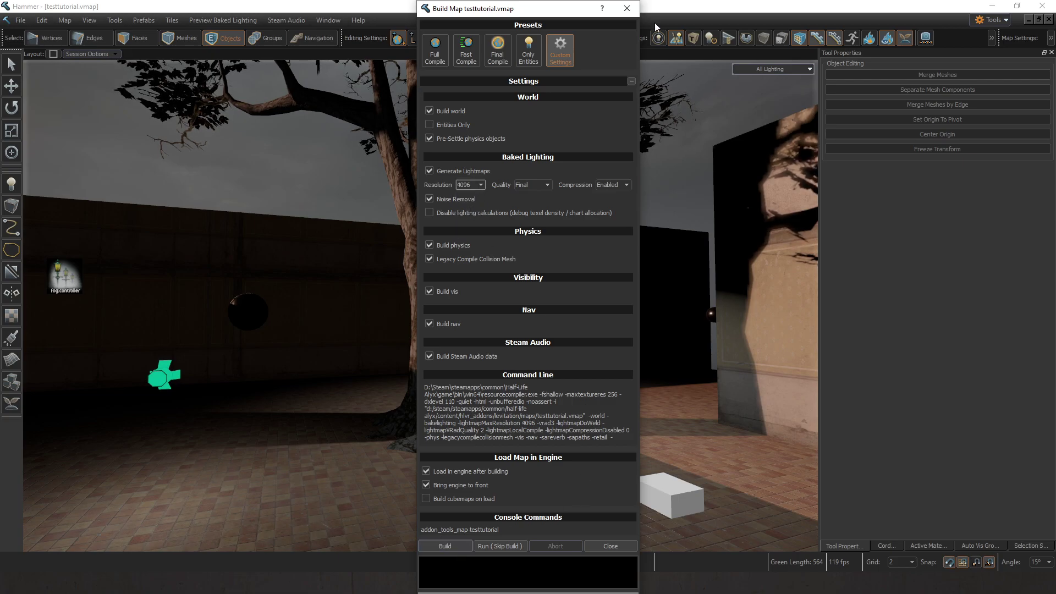
click(626, 12)
Step: Switch the viewport back to 3D Fullbright over the open floor between the tree and the red table
right_drag(632, 165, 419, 304)
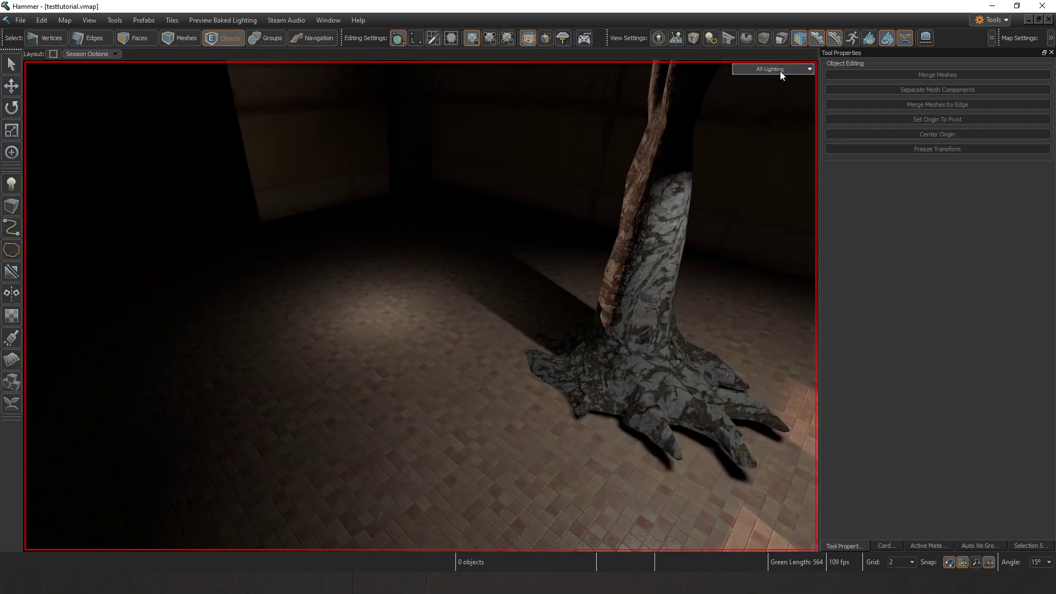
click(780, 70)
click(771, 142)
right_drag(571, 214, 571, 213)
Step: Place a Combine Soldier NPC (npc_combine_s) on the tiled floor between the red table and the tree
click(7, 181)
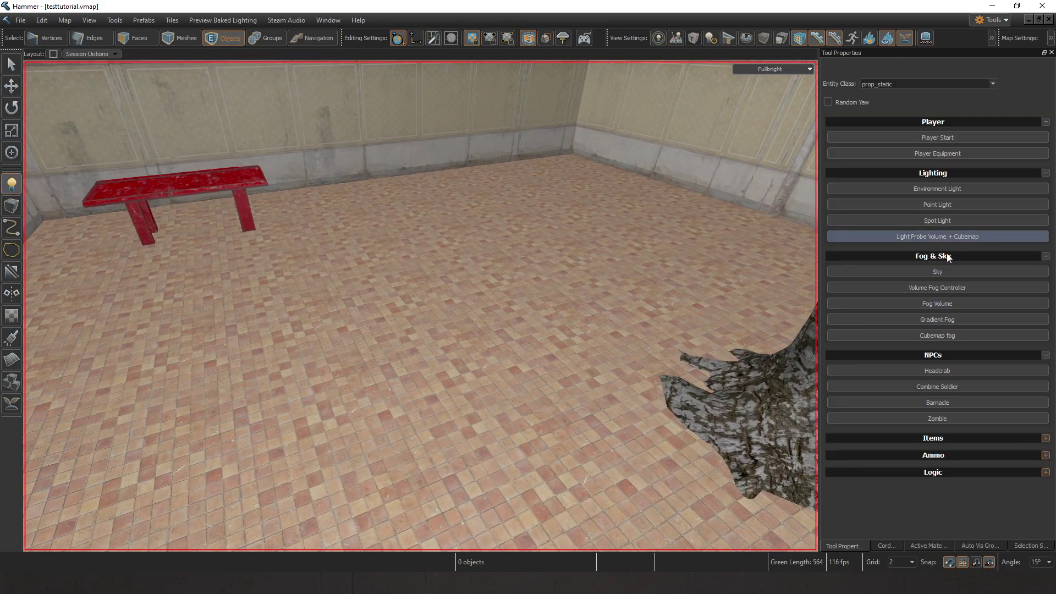
click(952, 388)
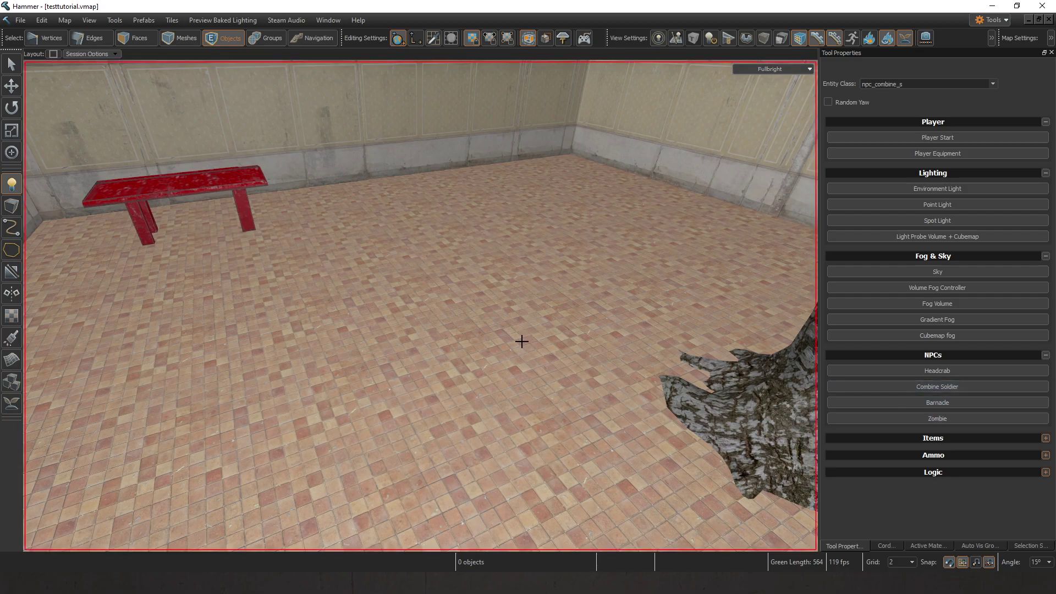
click(770, 69)
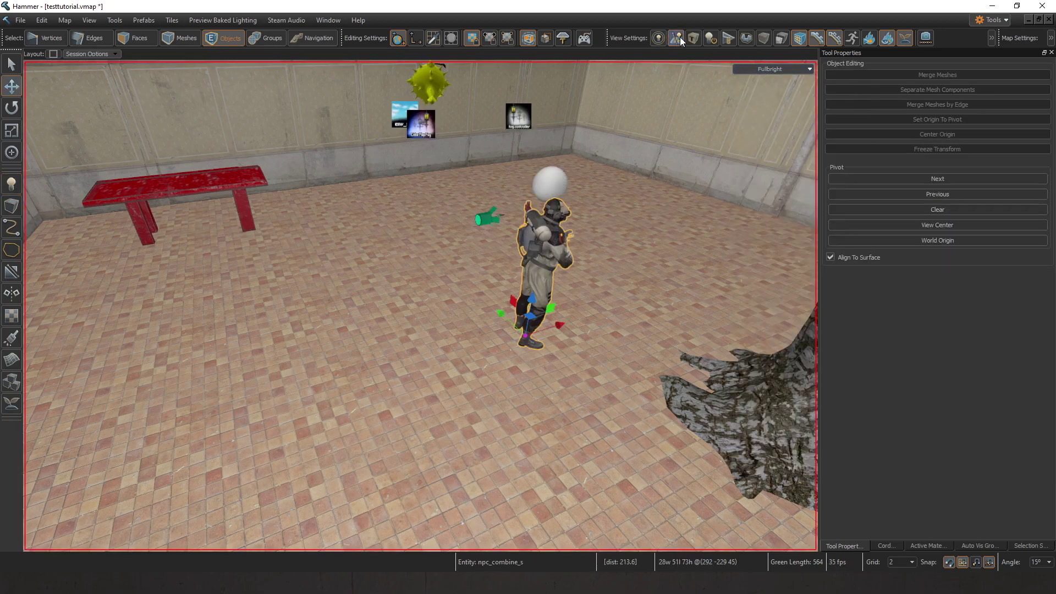
right_drag(502, 415, 503, 416)
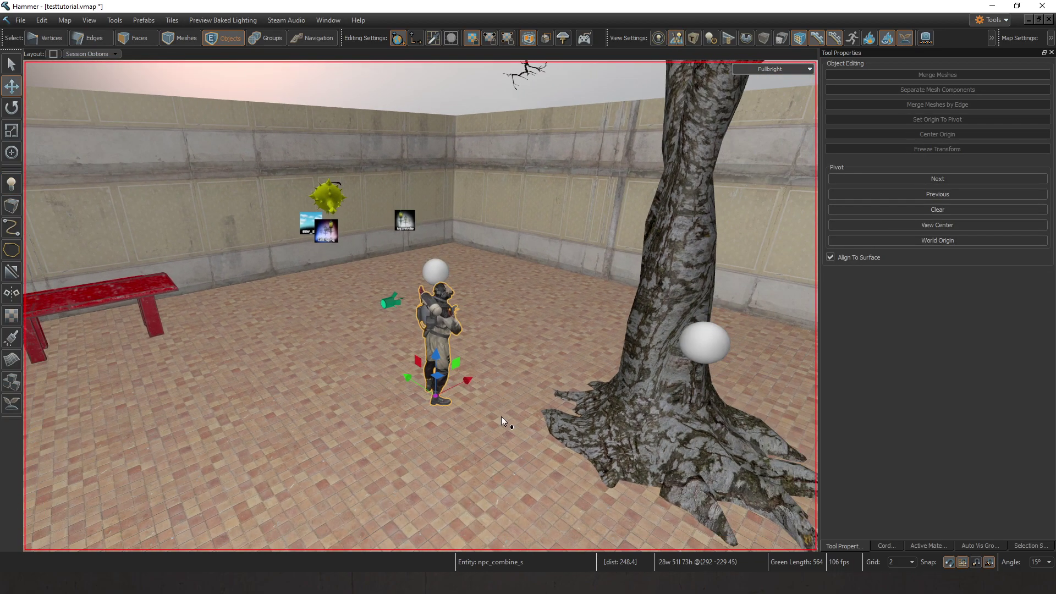
Step: Move the Combine Soldier across the tiled floor to stand in front of the red table
key(e)
drag(448, 423, 447, 394)
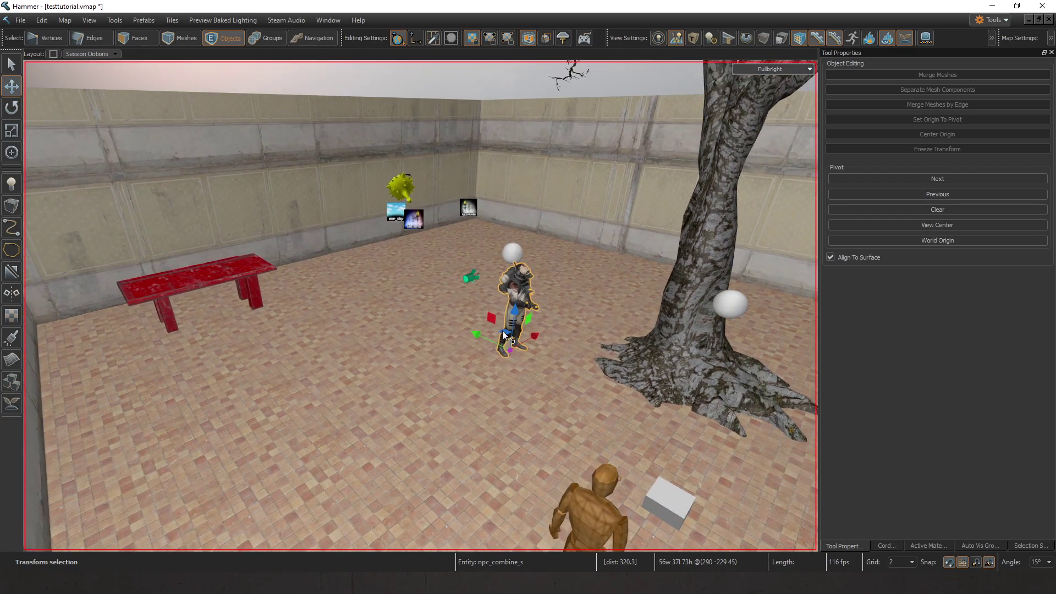
drag(507, 348, 371, 388)
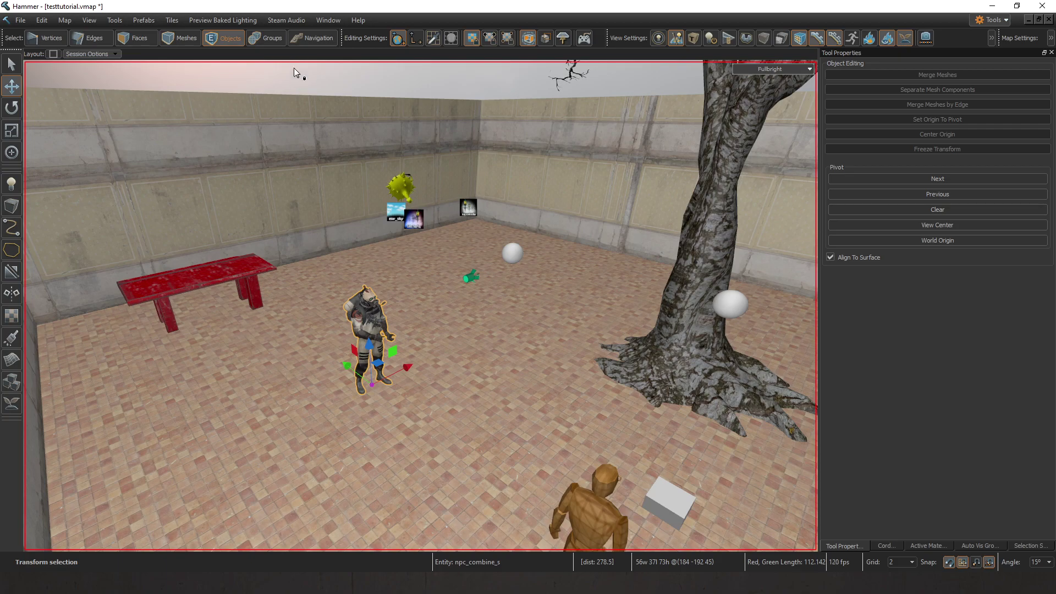
Step: In Navigation mode, create a walkable seed about 26 by 26 by 2 units on the floor between the soldier and the tree
key(shift+b)
click(309, 39)
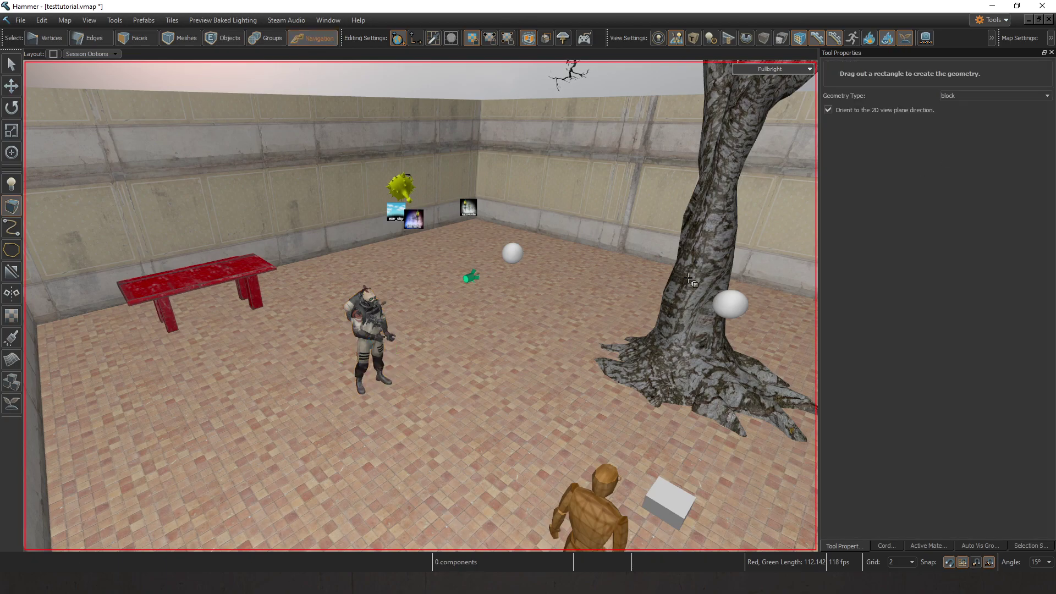
drag(528, 381, 530, 385)
right_drag(548, 365, 556, 368)
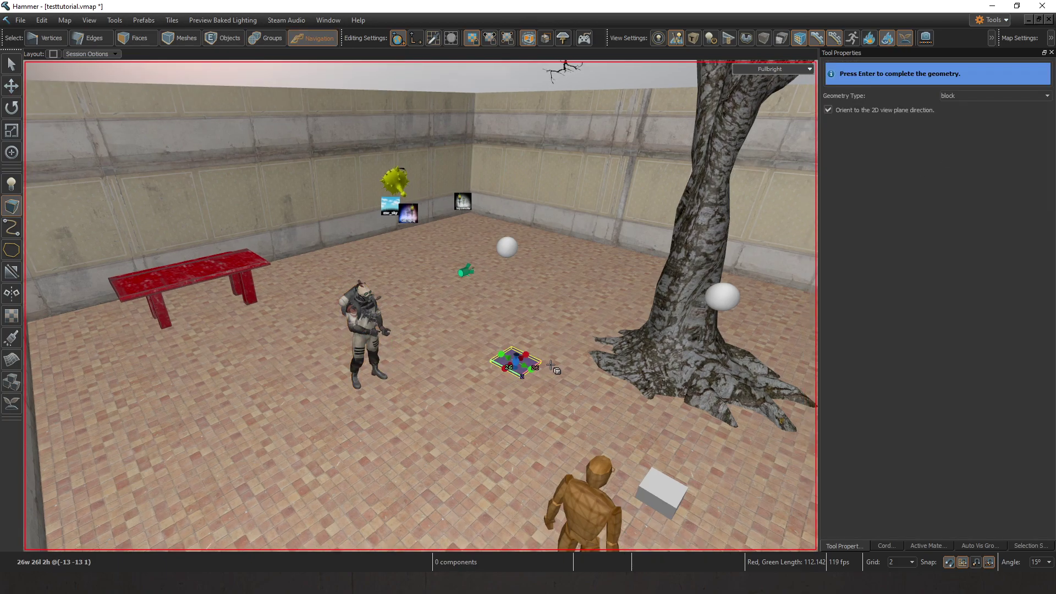
key(Return)
right_drag(638, 82, 685, 83)
key(w)
click(777, 69)
click(796, 137)
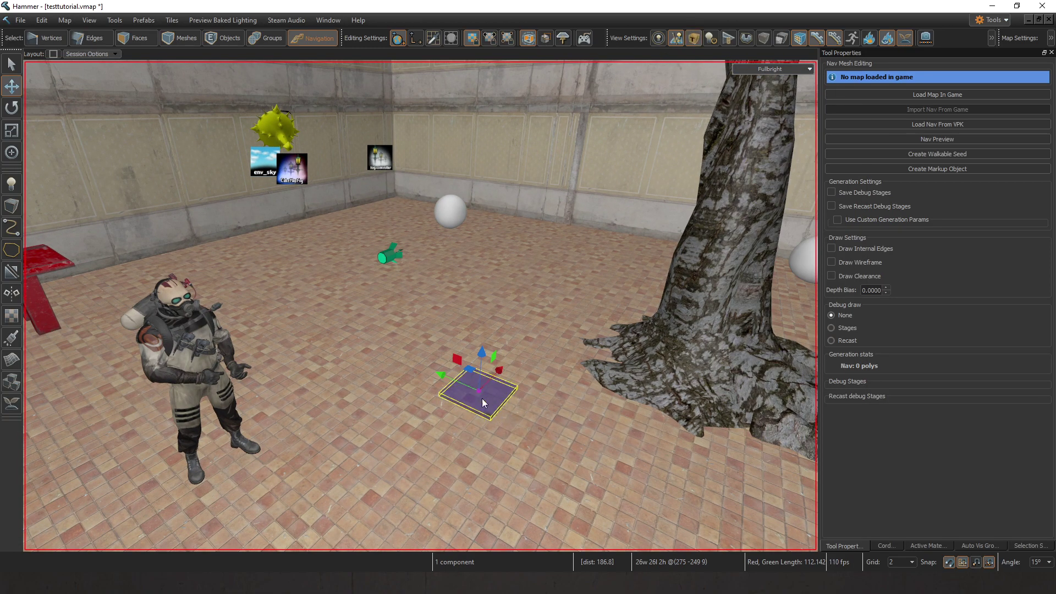
Step: Generate a navigation mesh preview for the room and view the floor from above
scroll(482, 398, down, 6)
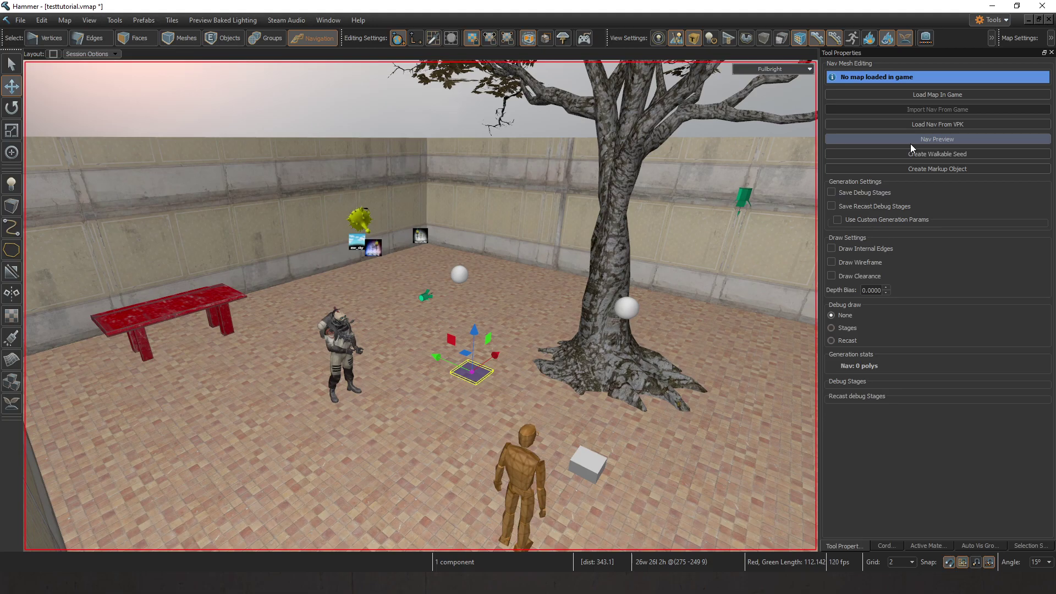
click(910, 142)
right_drag(510, 300, 544, 342)
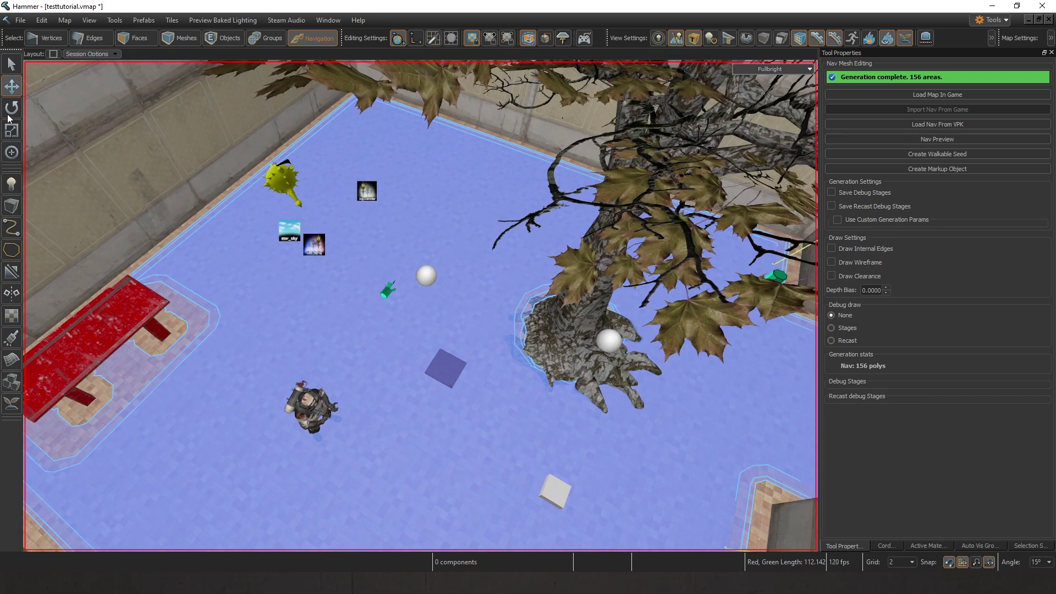
Step: Return to object editing and set toolsnpcclip.vmat as the active material
click(234, 38)
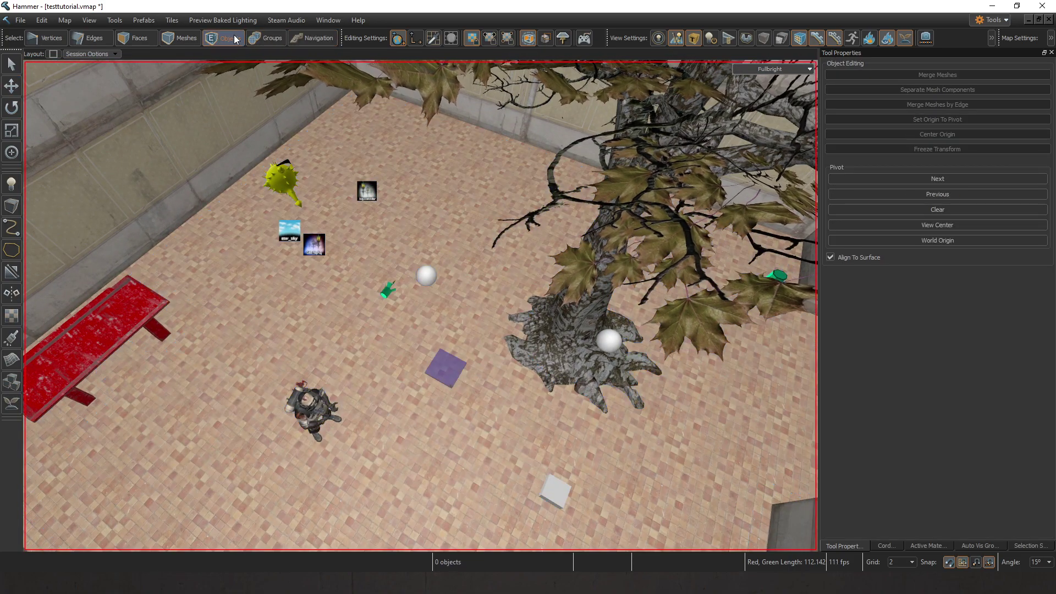
click(923, 542)
double_click(885, 497)
text(npc)
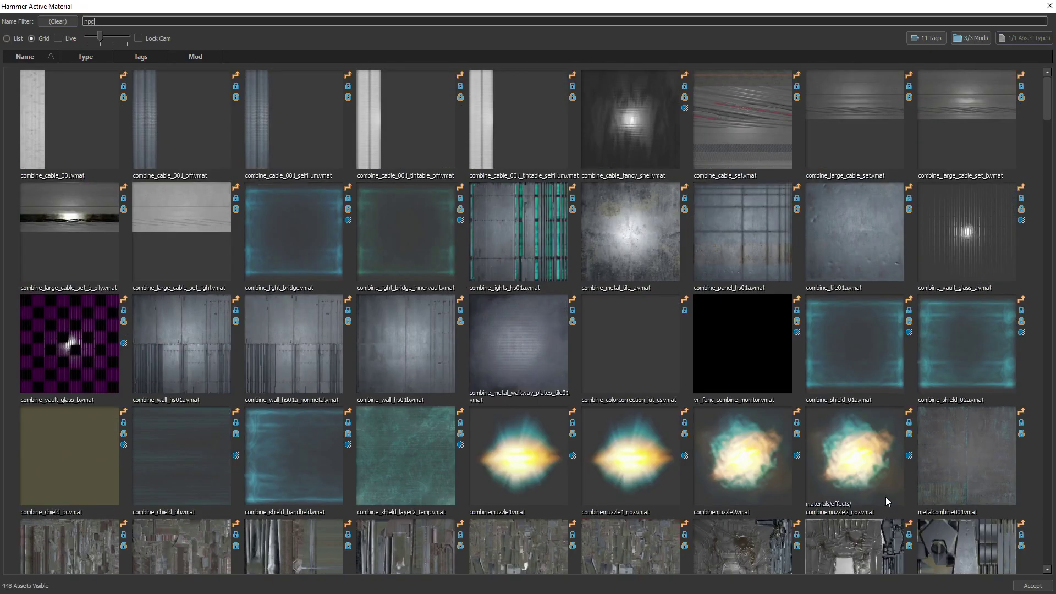
double_click(328, 150)
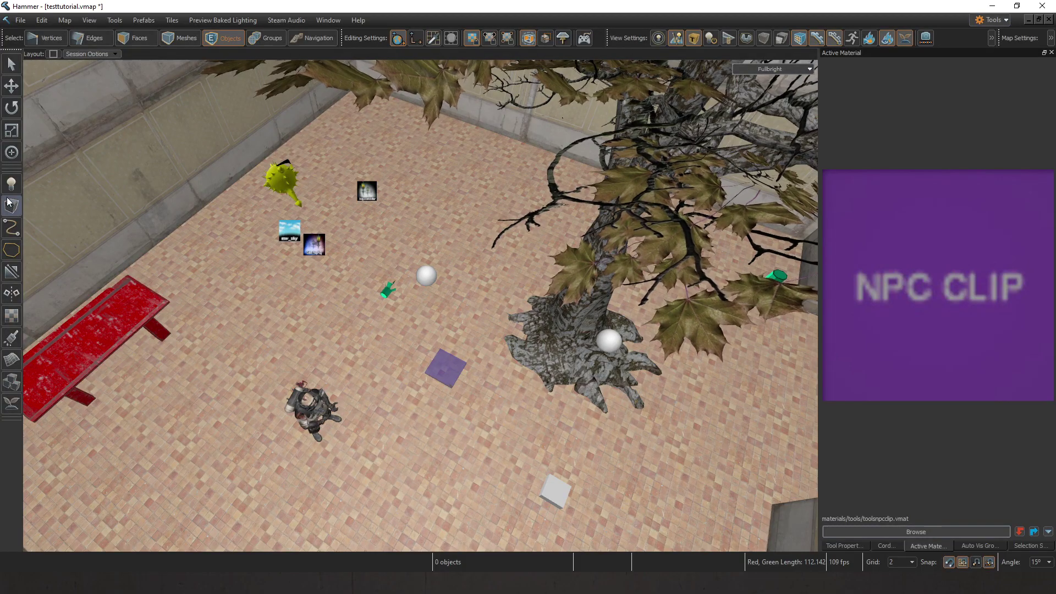
Step: Draw an NPC clip block about 196 by 128 units on the floor behind the soldier and raise its top about 134 units
drag(402, 228, 183, 330)
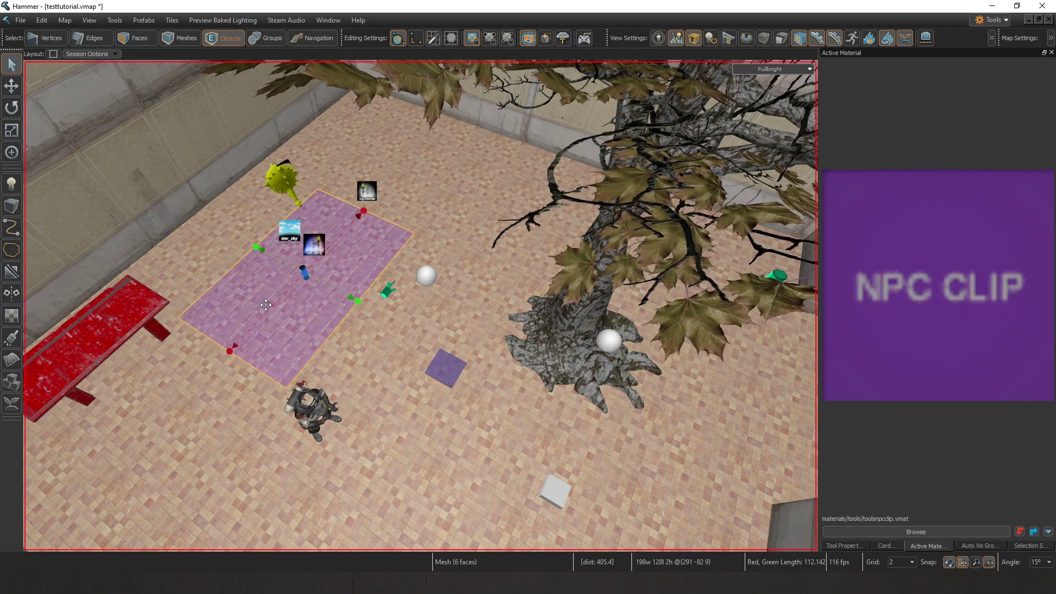
key(Return)
key(3)
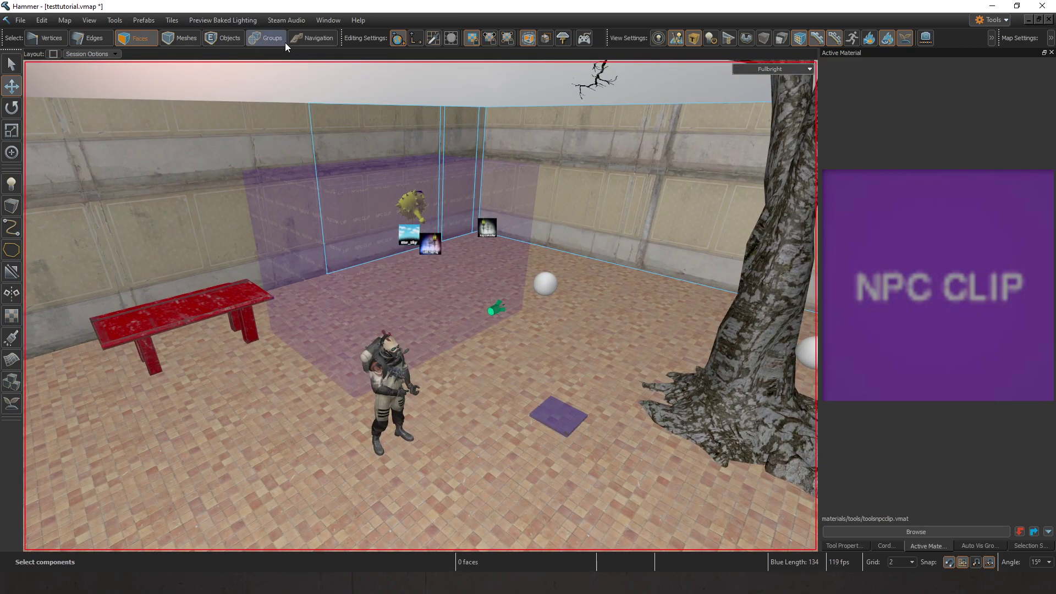
Step: Show the navigation mesh and its generation tools to inspect coverage around the NPC clip block
click(311, 38)
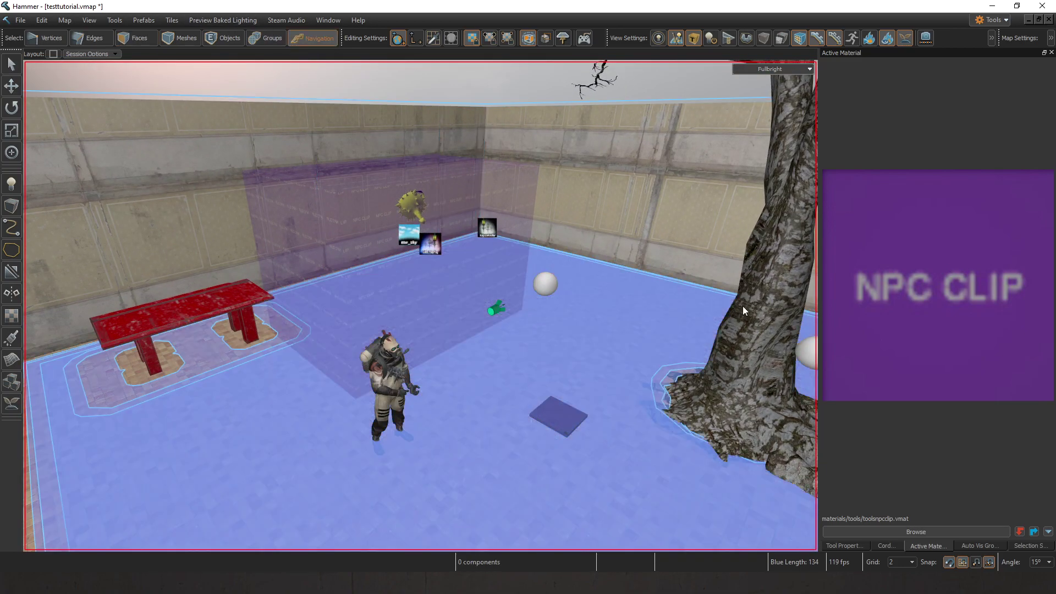
click(856, 547)
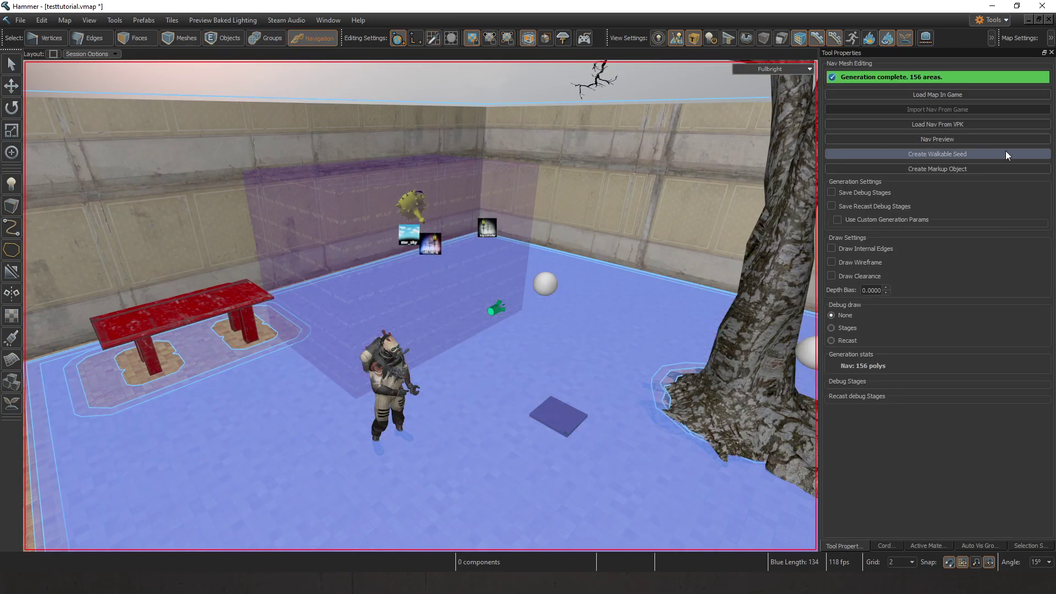
right_drag(560, 268, 530, 292)
key(s)
key(w)
Step: Select the maple tree prop in object mode and convert its model to an editable mesh
click(230, 43)
mouse_move(421, 306)
right_down()
mouse_move(385, 308)
mouse_move(435, 304)
mouse_move(385, 304)
mouse_move(420, 306)
right_up()
key(s)
key(w)
key(w)
key(s)
key(w)
key(s)
click(451, 255)
key(w)
right_drag(450, 255, 468, 236)
key(s)
right_click(468, 237)
mouse_move(531, 274)
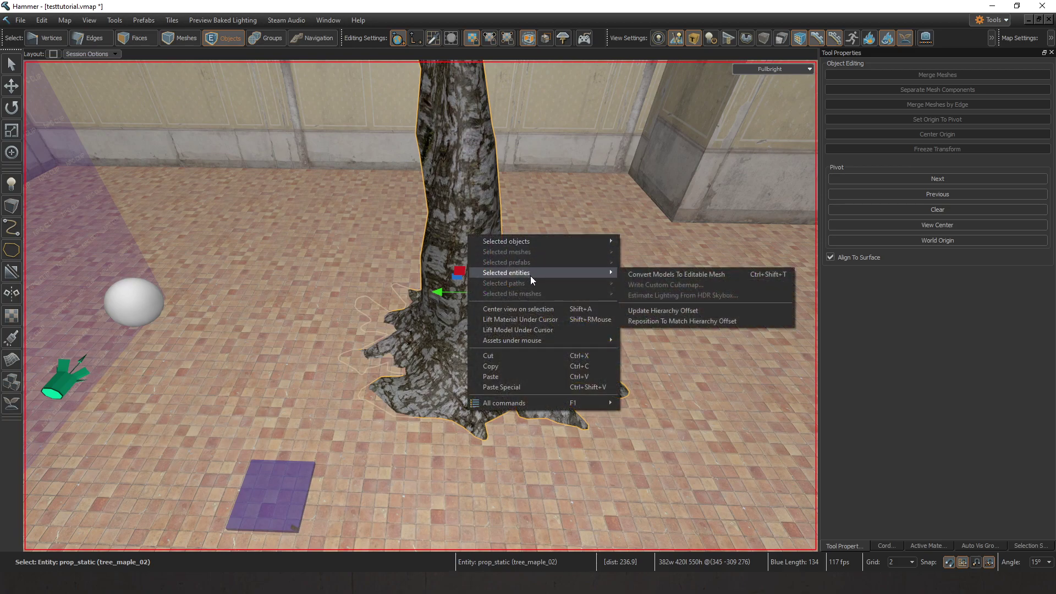
click(757, 272)
Step: Delete the root faces at the base of the converted tree mesh
key(w)
right_drag(421, 306, 438, 385)
key(3)
double_click(434, 371)
key(s)
key(w)
key(Delete)
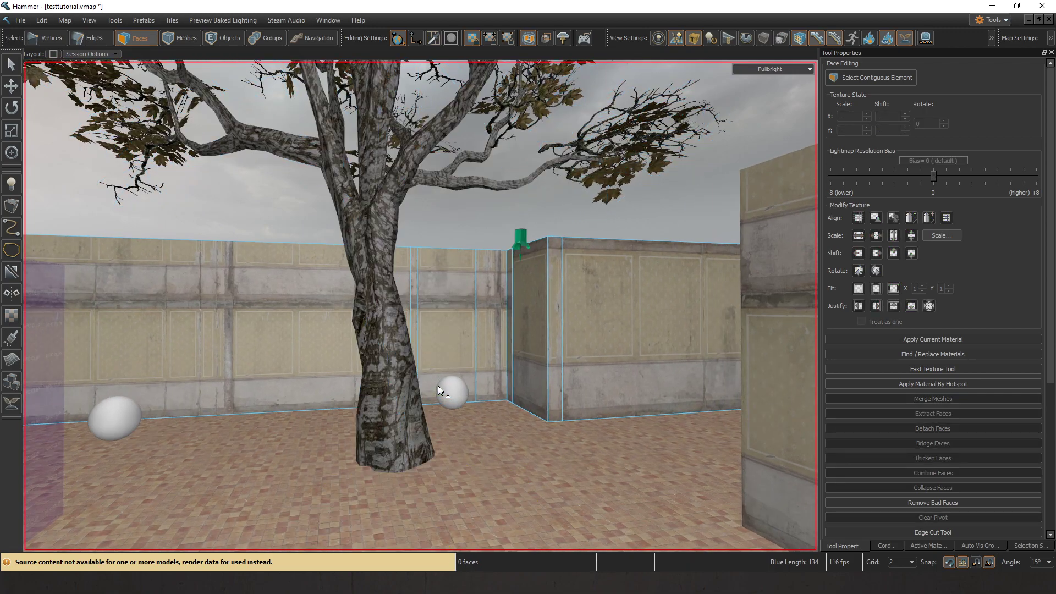
Step: Create a model from the edited tree mesh and save it as newtree in the models folder
key(4)
click(374, 226)
right_click(376, 225)
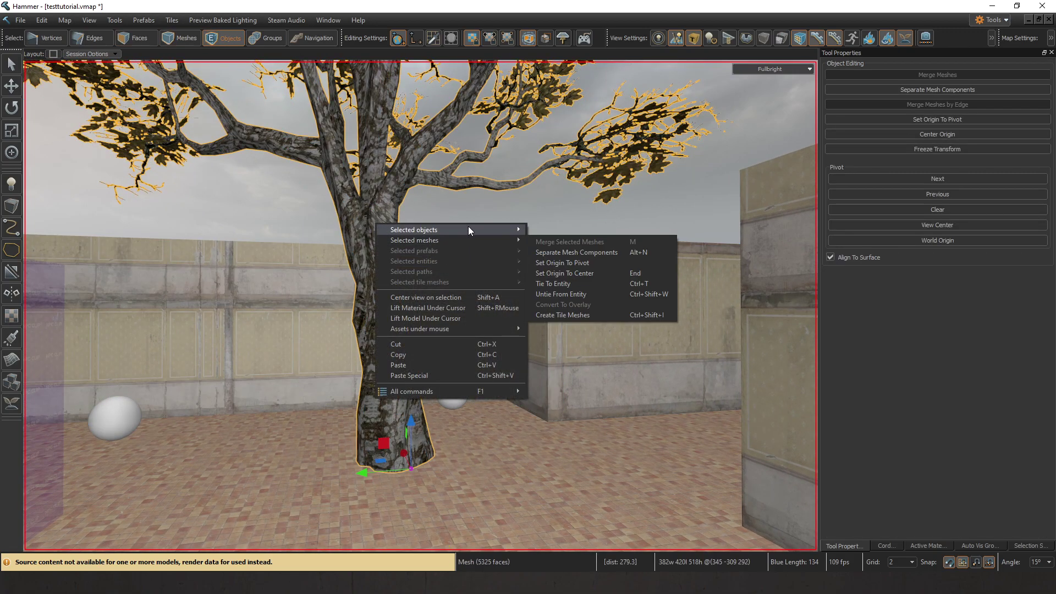
mouse_move(467, 228)
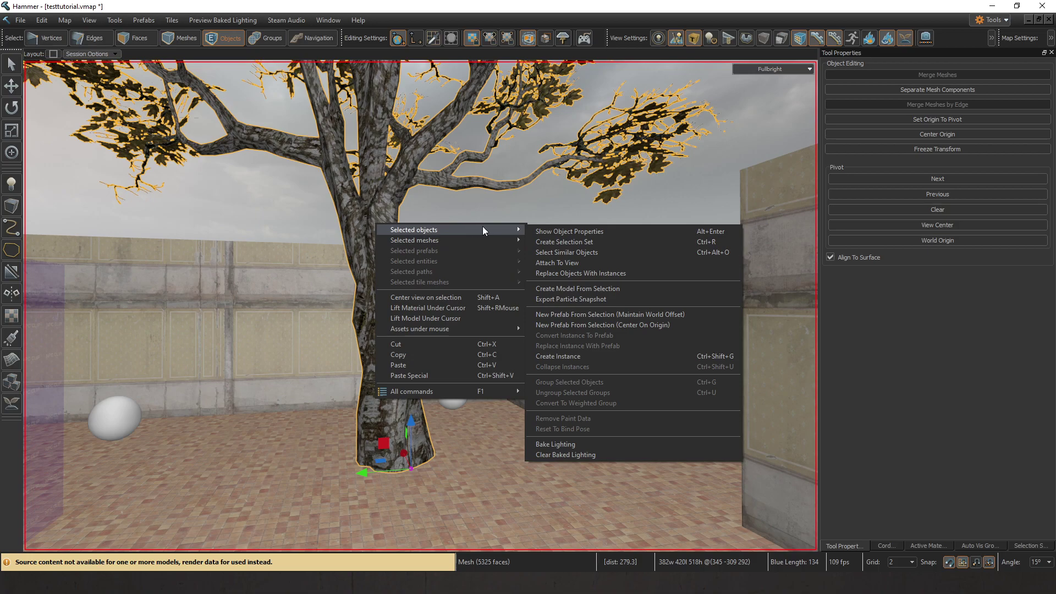
click(620, 290)
text(ewn)
key(BackSpace)
key(BackSpace)
key(BackSpace)
text(newtree)
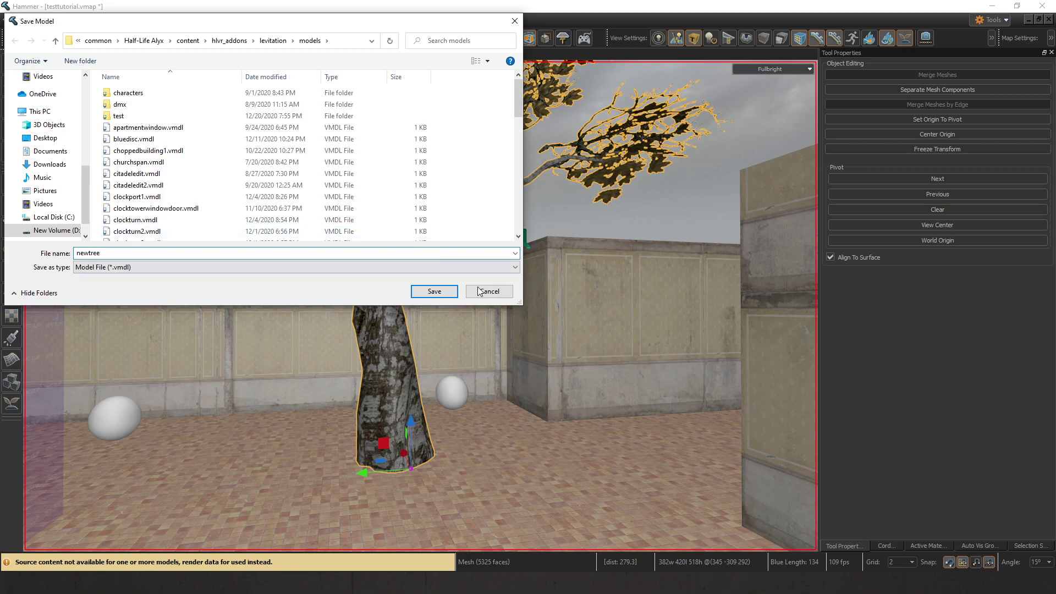
click(435, 291)
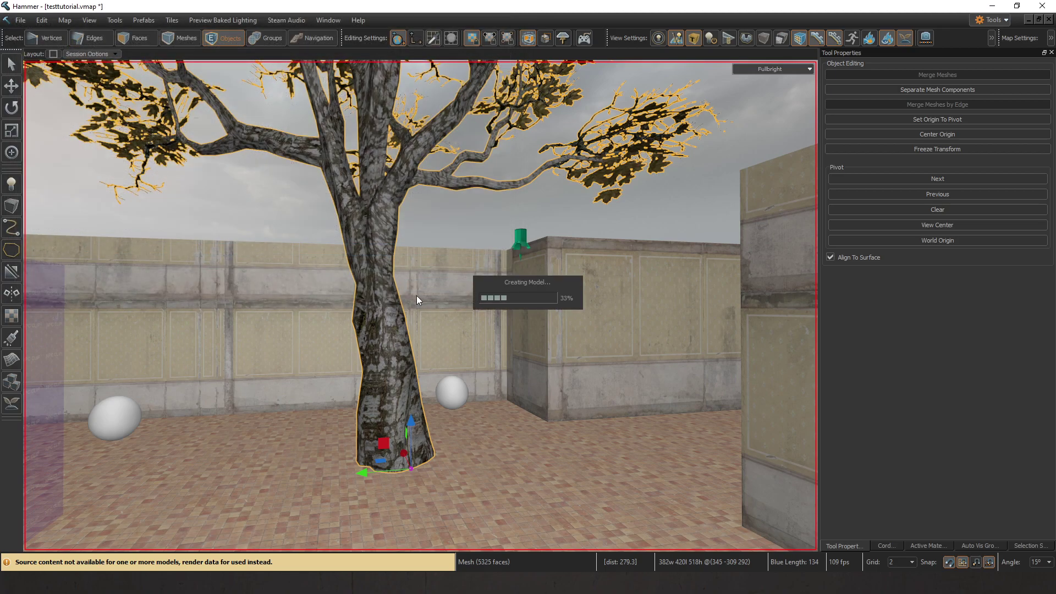
Step: Review the object properties of the newtree static prop, including its world model and collisions, and close them
double_click(393, 277)
scroll(723, 266, down, 3)
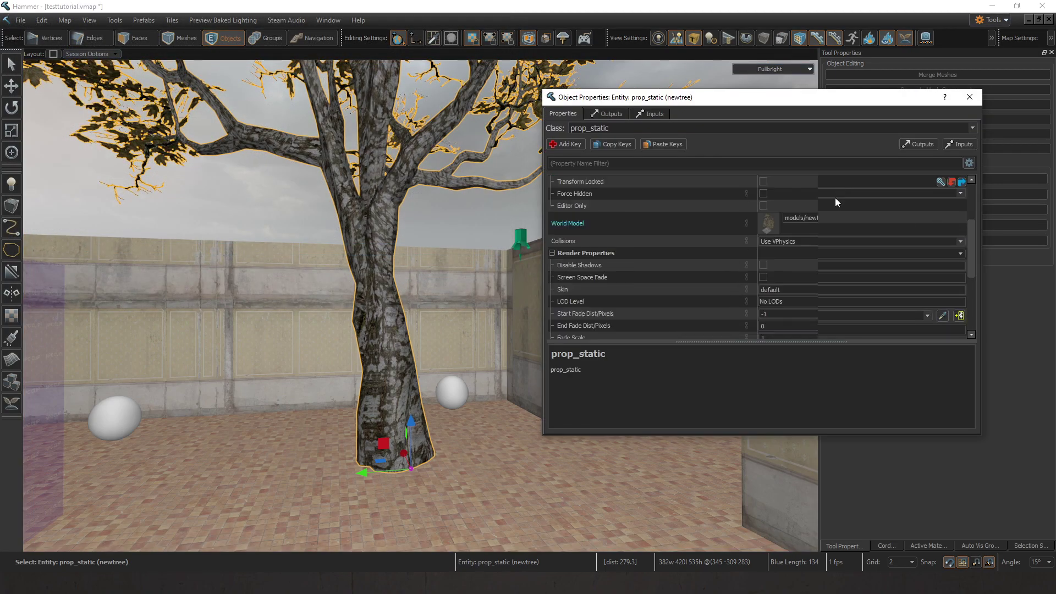
scroll(835, 197, up, 5)
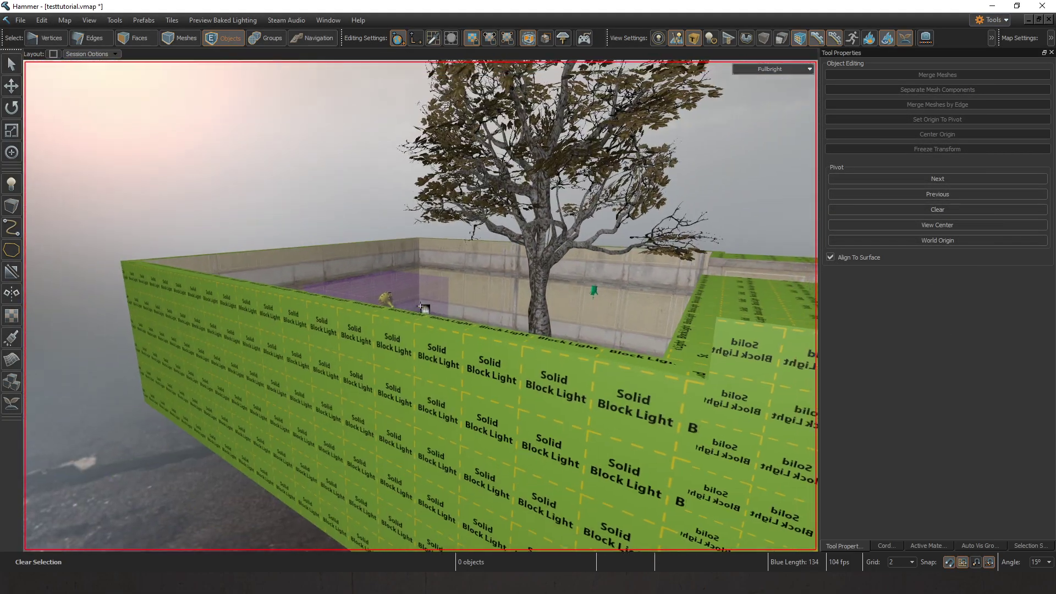
key(w)
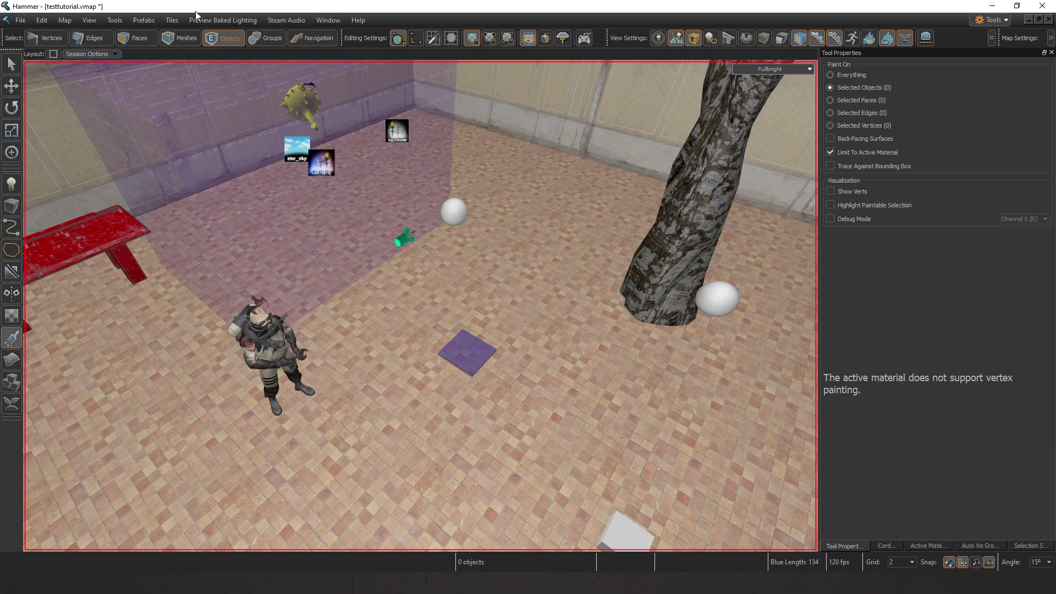
Step: Apply the concrete_ext_floor_1b_to_grass_dirt_1a blend material to the floor face running under the tree
key(3)
click(569, 296)
click(935, 546)
text(grea)
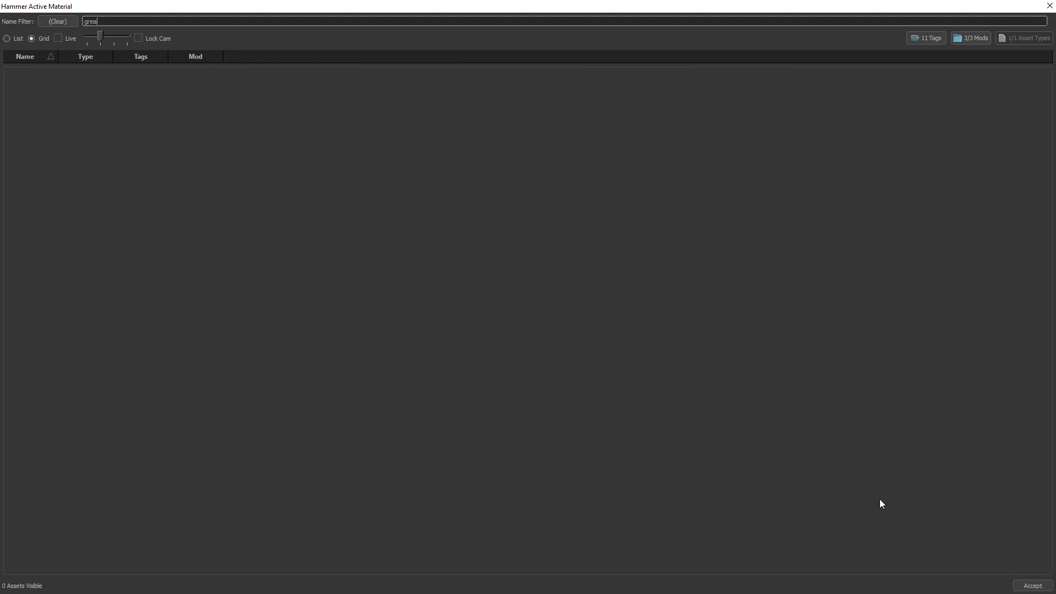
text(ssss)
click(193, 126)
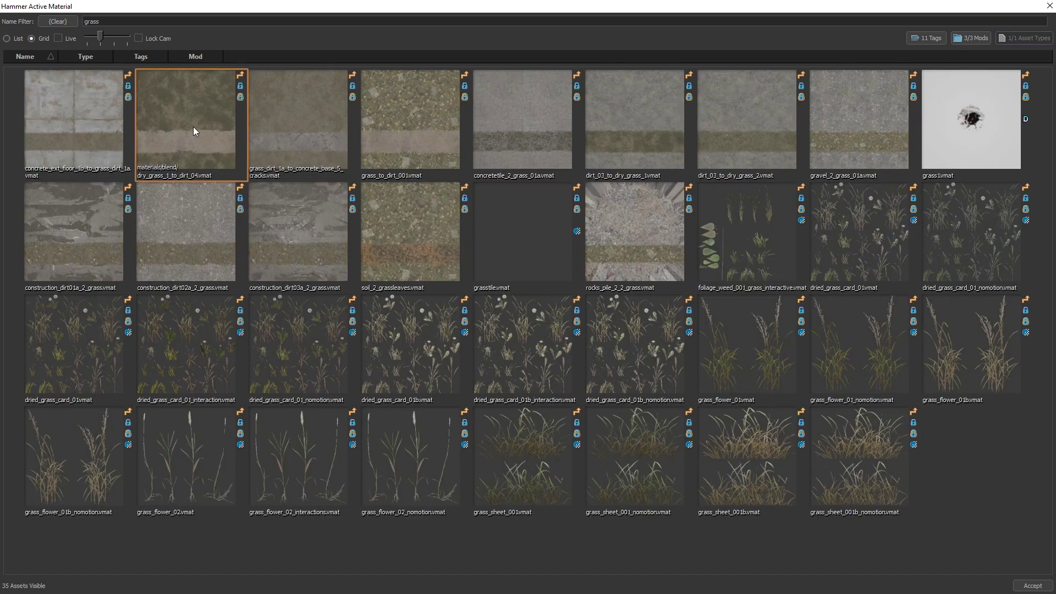
double_click(160, 130)
click(859, 543)
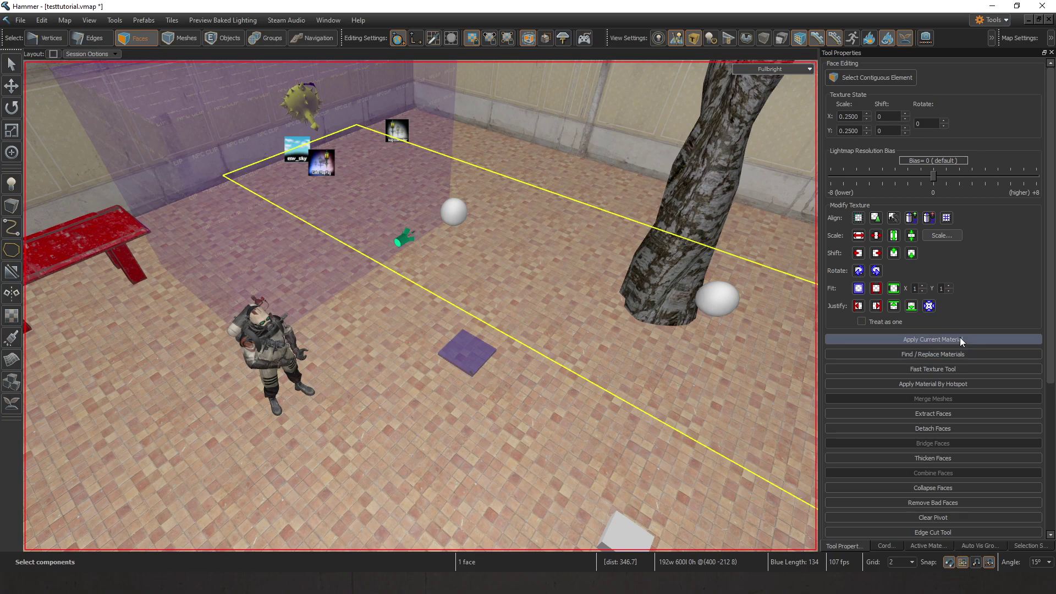
click(958, 339)
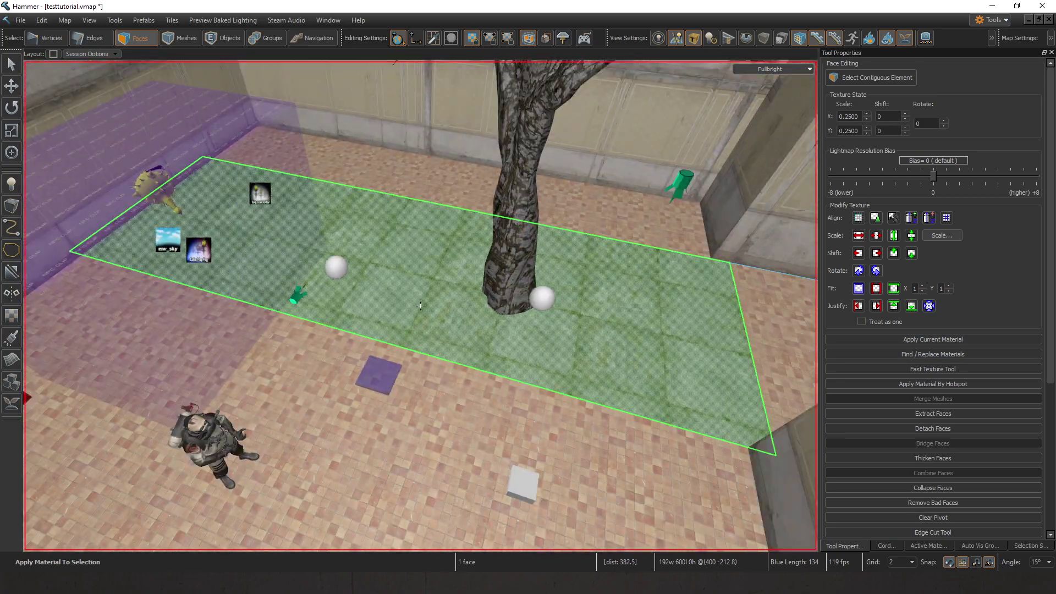
Step: With the painting tool, blend Channel 1 onto the concrete strip beside the tree at radius 200 and erase it again
key(ctrl+z)
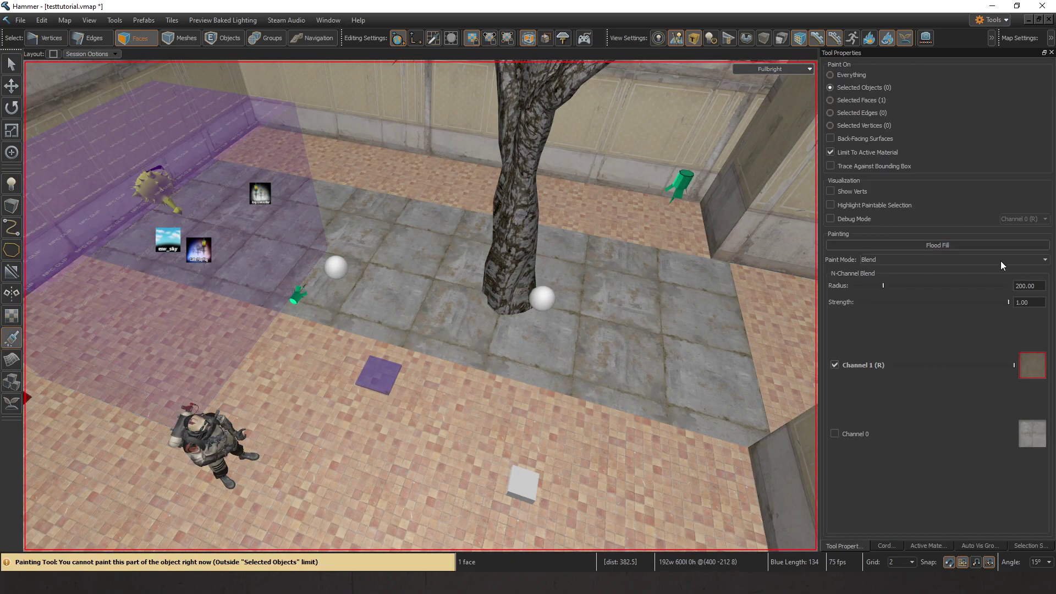
scroll(444, 316, down, 5)
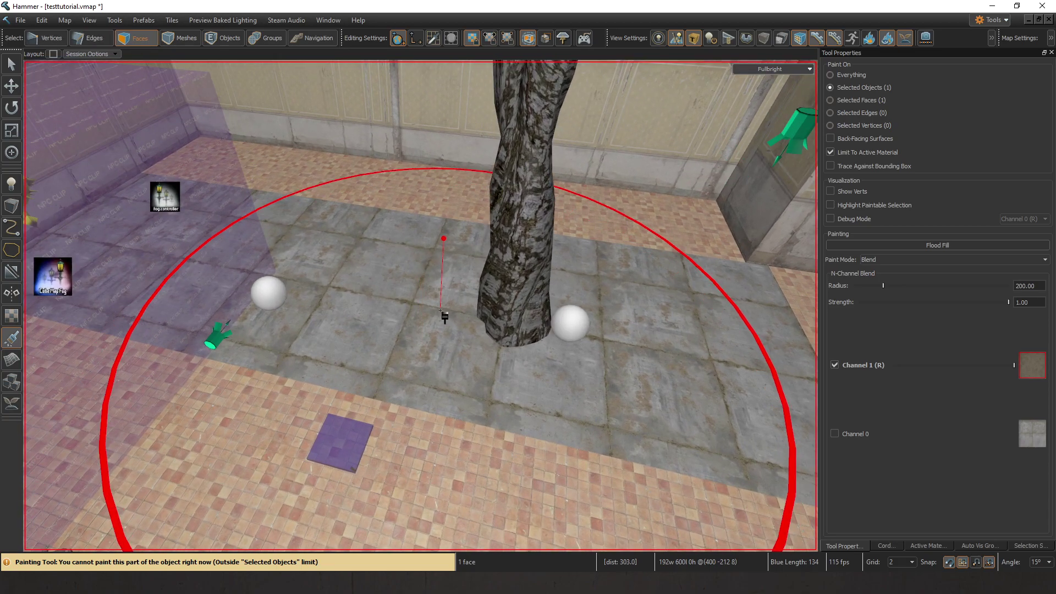
right_drag(452, 316, 407, 306)
click(553, 311)
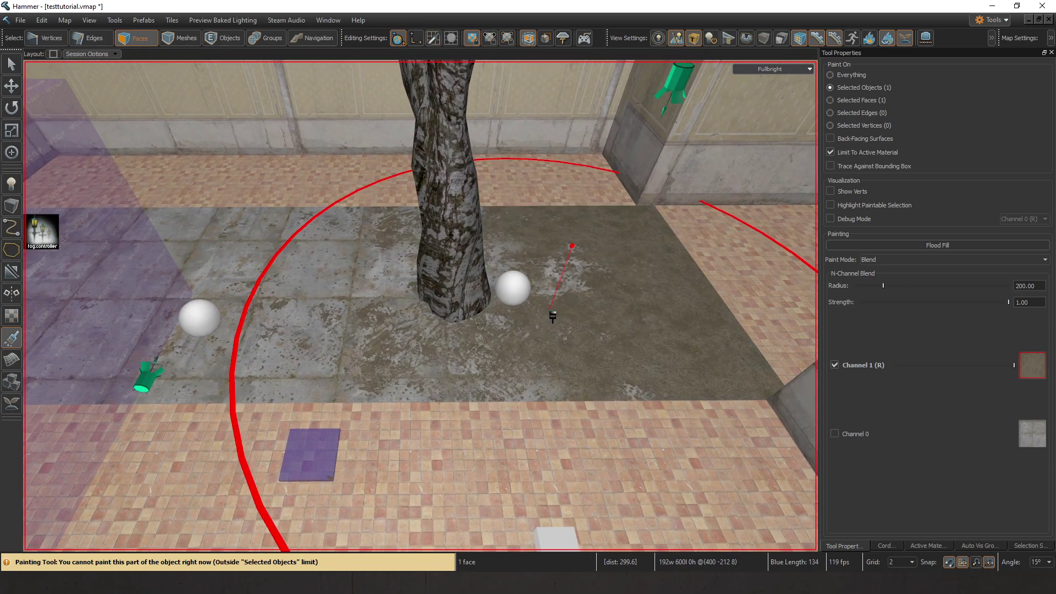
mouse_move(552, 310)
right_down()
mouse_move(420, 306)
mouse_move(448, 323)
right_up()
ctrl+click(527, 318)
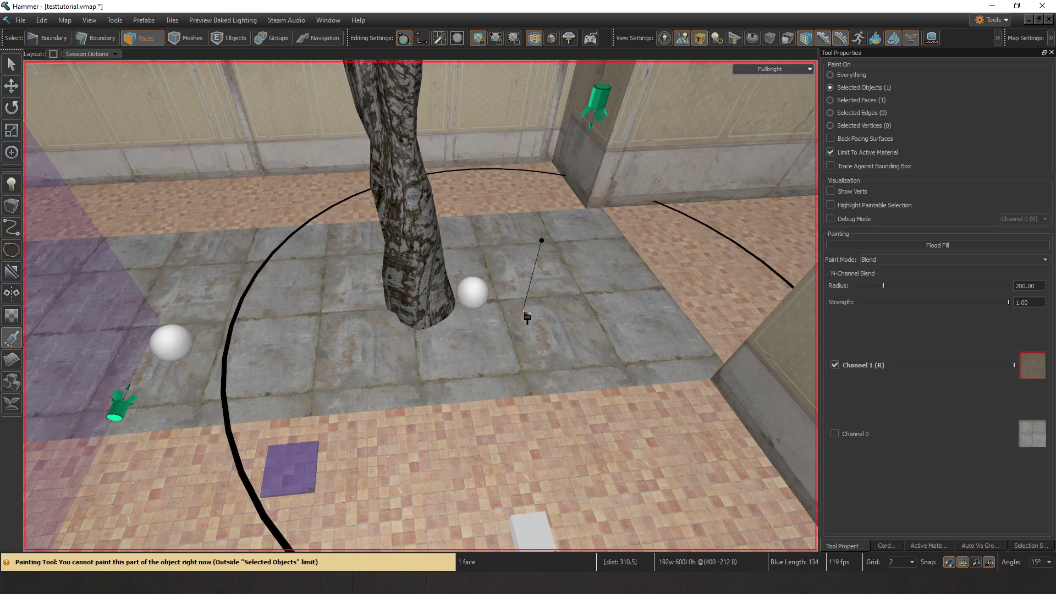
Step: Select the tiled floor mesh for painting and pick up its blend material as the active material
mouse_move(792, 370)
right_down()
mouse_move(531, 374)
mouse_move(750, 334)
mouse_move(449, 341)
right_up()
shift+right_click(495, 378)
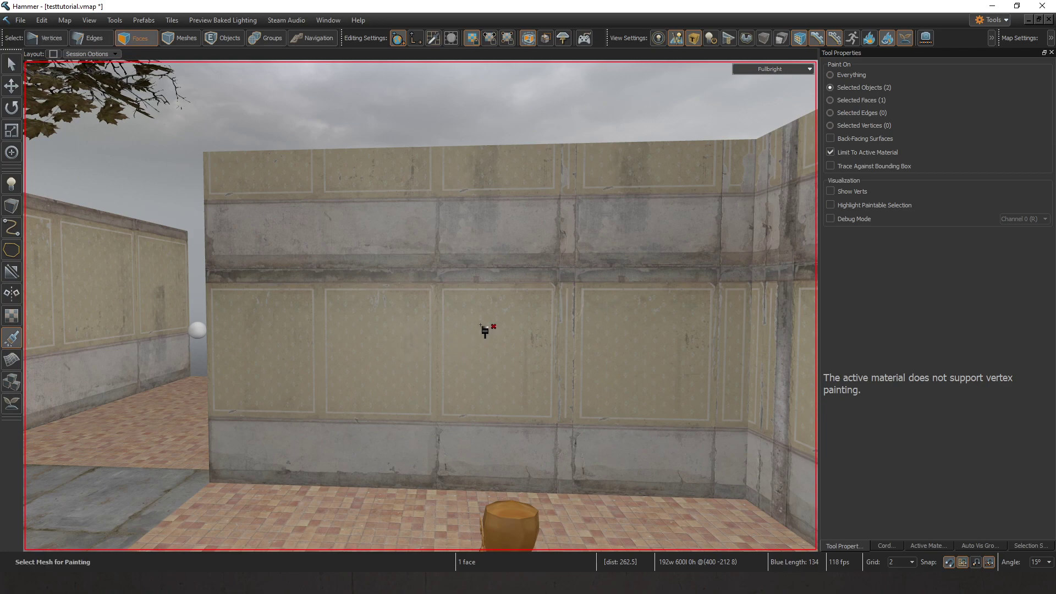
right_drag(421, 306, 473, 286)
click(469, 375)
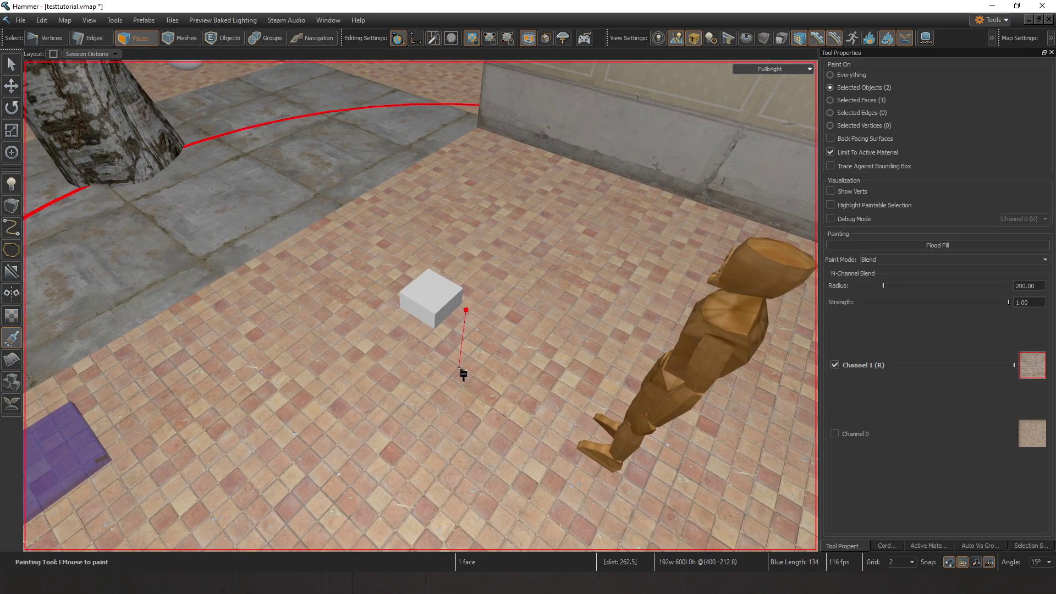
Step: Paint the brick channel over the tiled floor around the mannequin and undo the painting
scroll(462, 369, down, 8)
scroll(477, 370, up, 1)
mouse_move(420, 263)
mouse_down()
mouse_move(403, 253)
mouse_move(658, 431)
mouse_up()
mouse_move(426, 330)
right_down()
mouse_move(420, 306)
mouse_move(386, 305)
mouse_move(407, 272)
right_up()
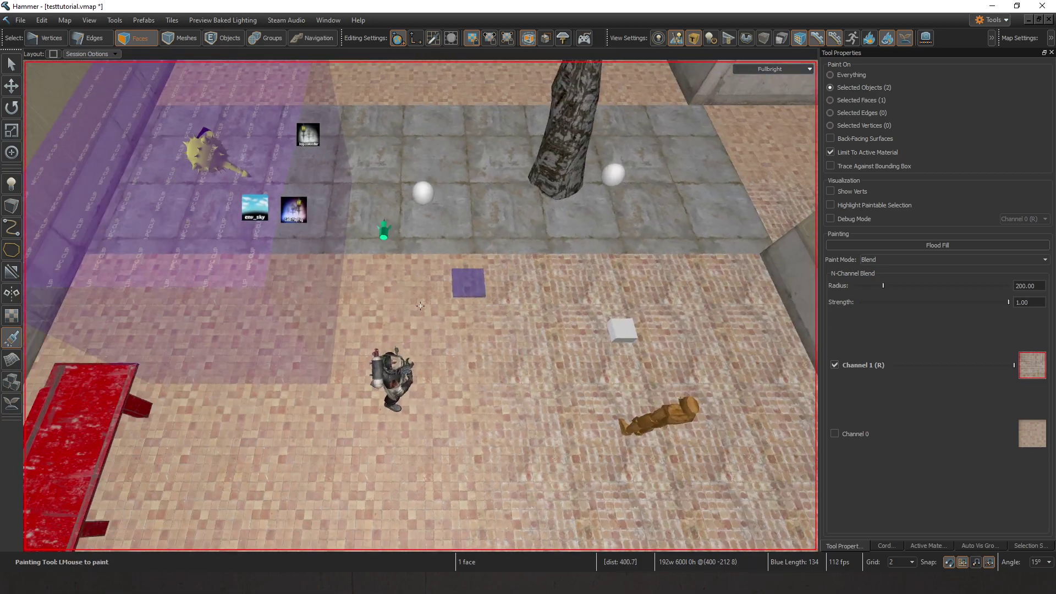
key(ctrl+z)
Step: Pick up the concrete strip's blend material and paint its grass-dirt channel on the floor around the tree
click(479, 234)
mouse_move(572, 365)
mouse_down()
mouse_move(598, 384)
mouse_move(287, 319)
mouse_up()
right_drag(287, 319, 466, 269)
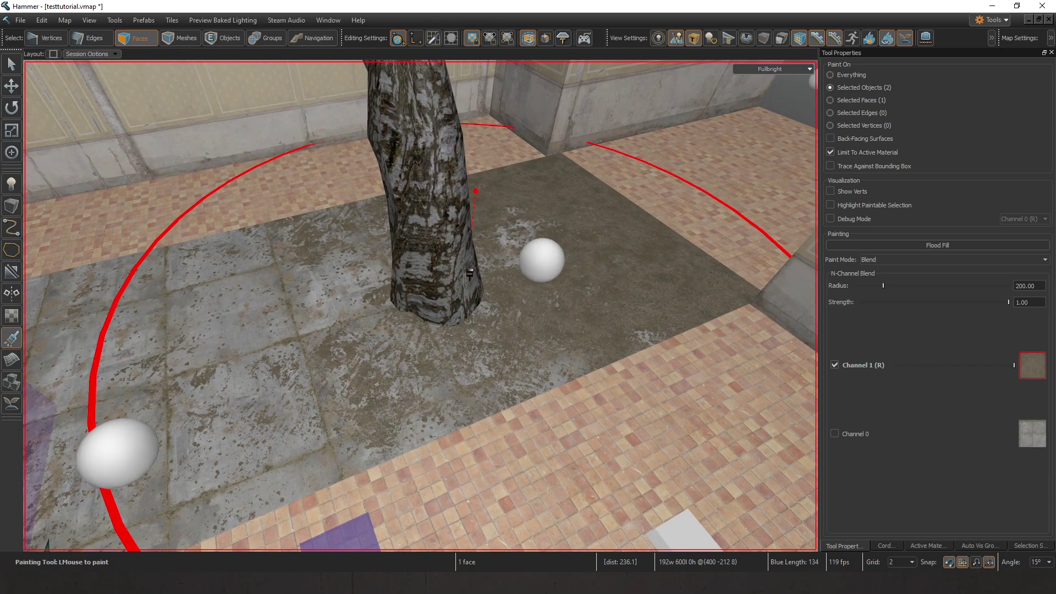
Step: Undo the last paint stroke and increase the subdivision of the concrete strip's face under the tree
scroll(470, 275, down, 10)
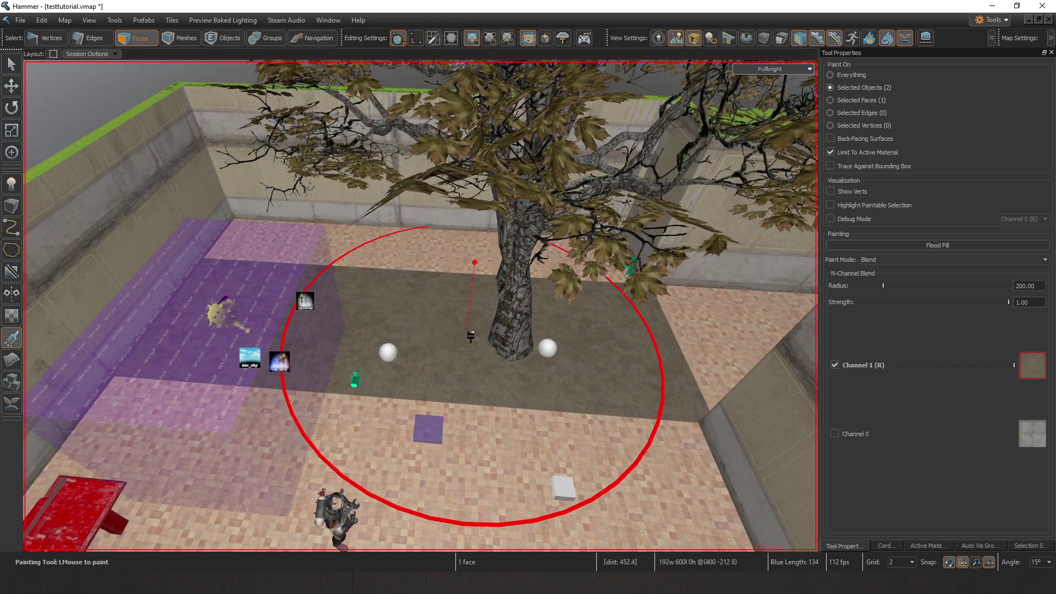
scroll(466, 330, up, 5)
key(ctrl+z)
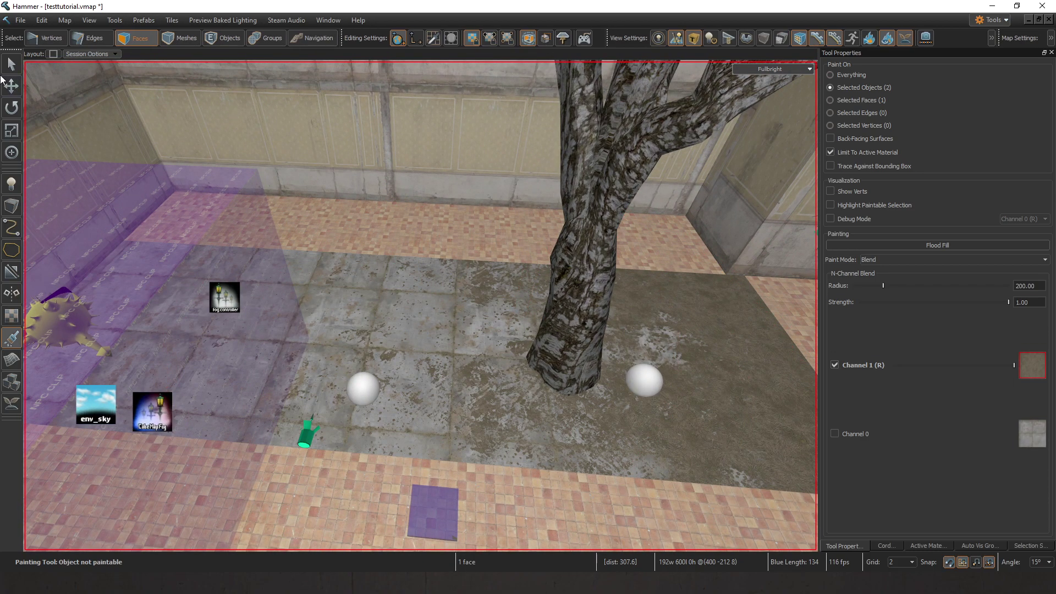
click(12, 85)
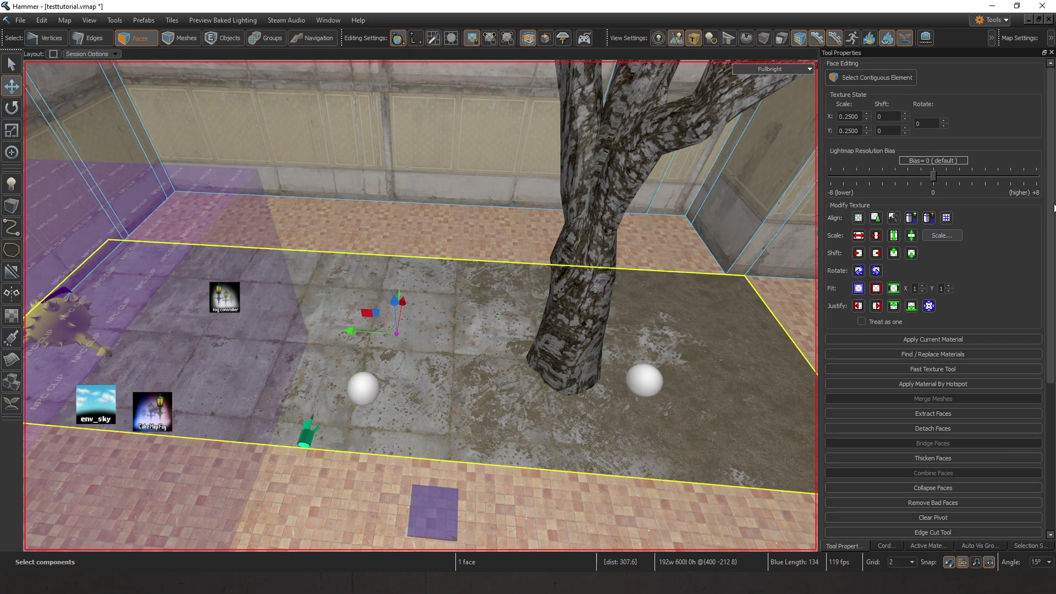
drag(1055, 208, 1054, 364)
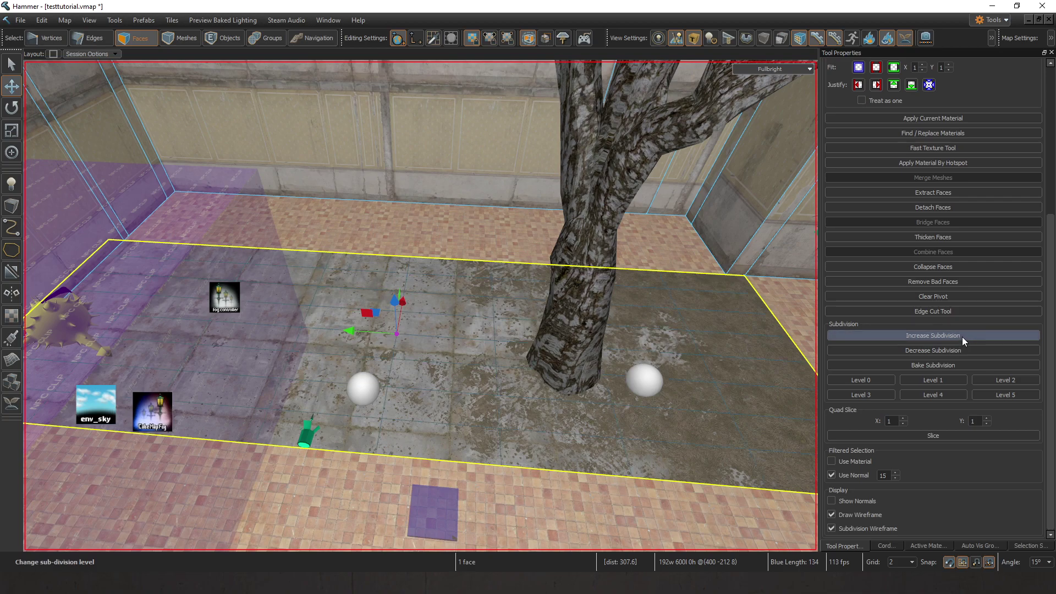
Step: Paint the Channel 1 dirt onto the subdivided concrete strip at radius 50 and erase parts of it around the tree
click(12, 338)
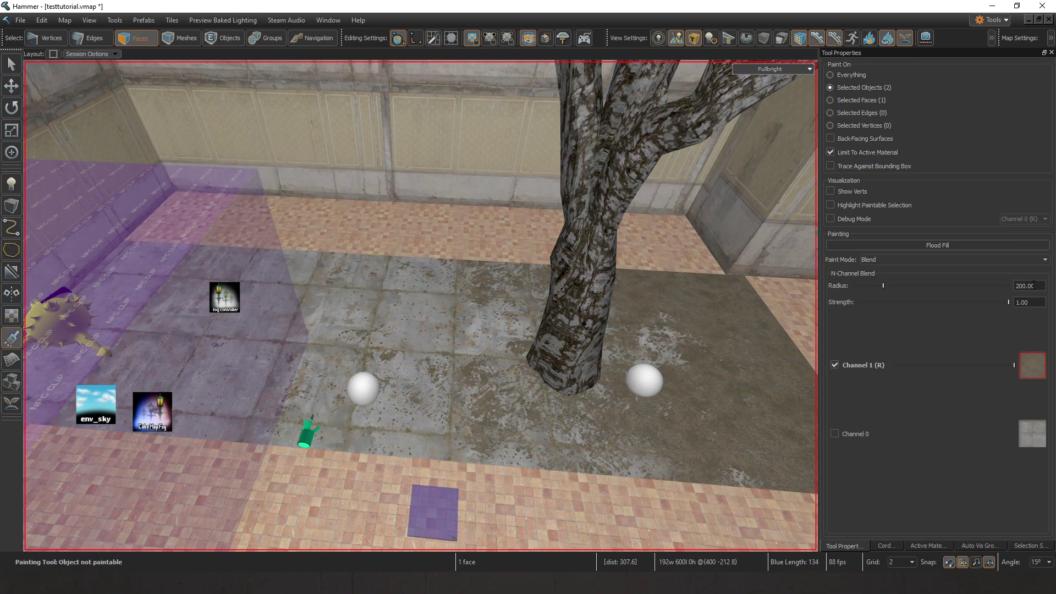
mouse_move(590, 385)
mouse_down()
mouse_move(295, 402)
mouse_move(236, 330)
mouse_move(330, 272)
mouse_move(709, 444)
mouse_move(726, 468)
mouse_up()
mouse_move(525, 410)
ctrl+mouse_down()
mouse_move(679, 361)
mouse_move(492, 266)
ctrl+mouse_up()
key(z)
key(s)
key(w)
key(z)
drag(567, 391, 616, 304)
key(s)
key(w)
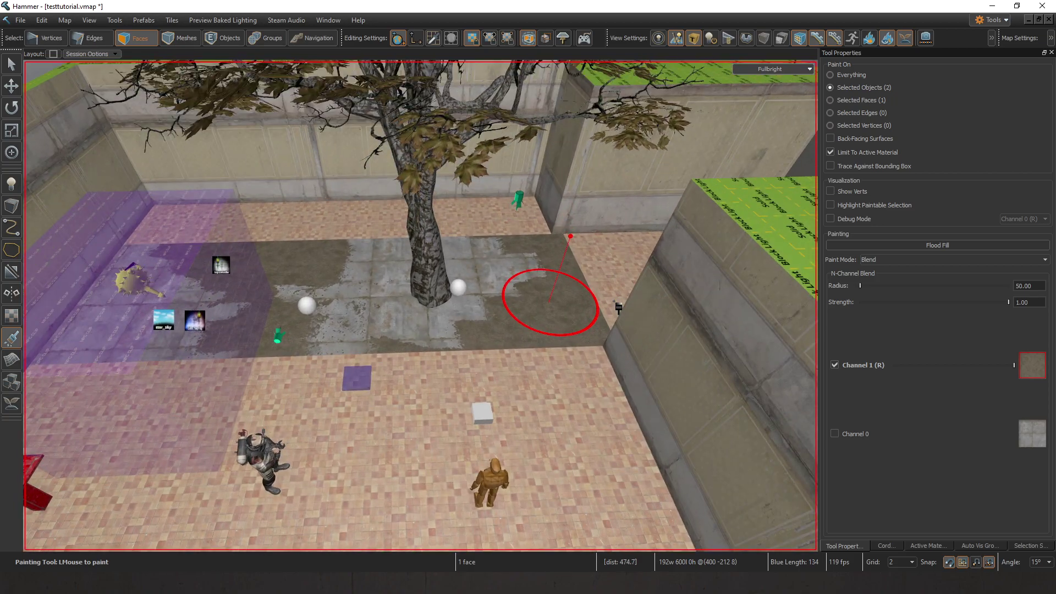
Step: Set up the displacement tool to sculpt with normal mode Z and a strength of 5
click(11, 360)
key(z)
key(w)
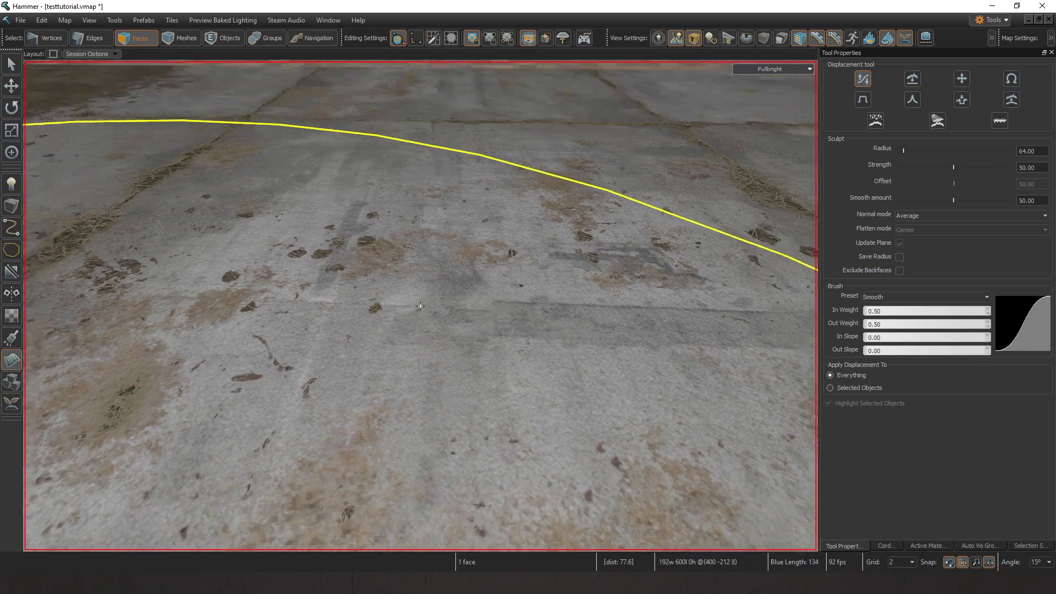
key(s)
key(z)
click(1043, 220)
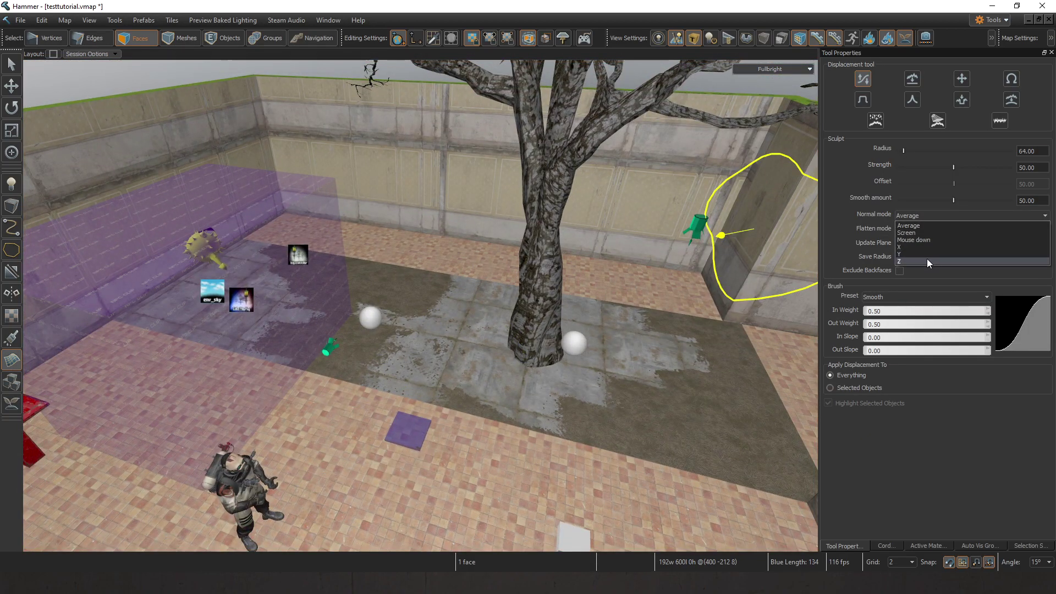
click(928, 262)
key(z)
key(w)
key(z)
drag(1043, 165, 990, 162)
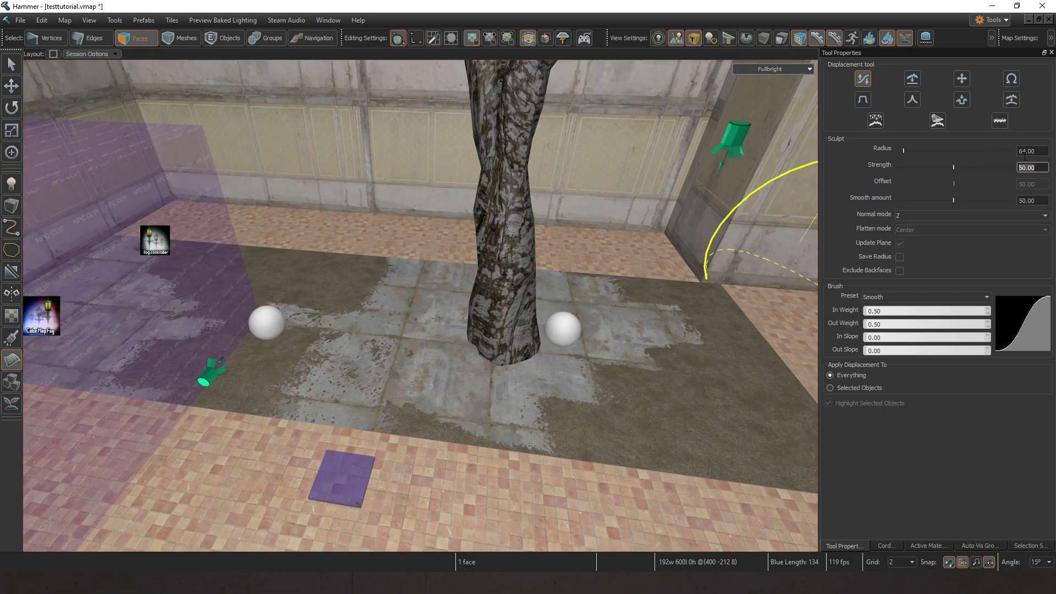
text(5)
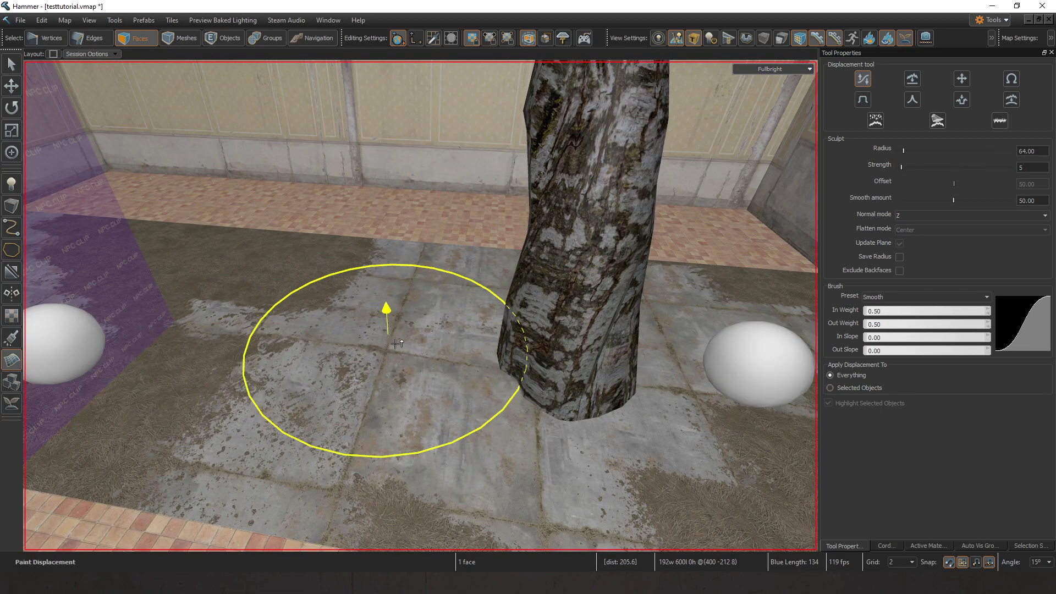
Step: Duplicate the Combine soldier and place the copy beside the original on the tiled floor
text(ws)
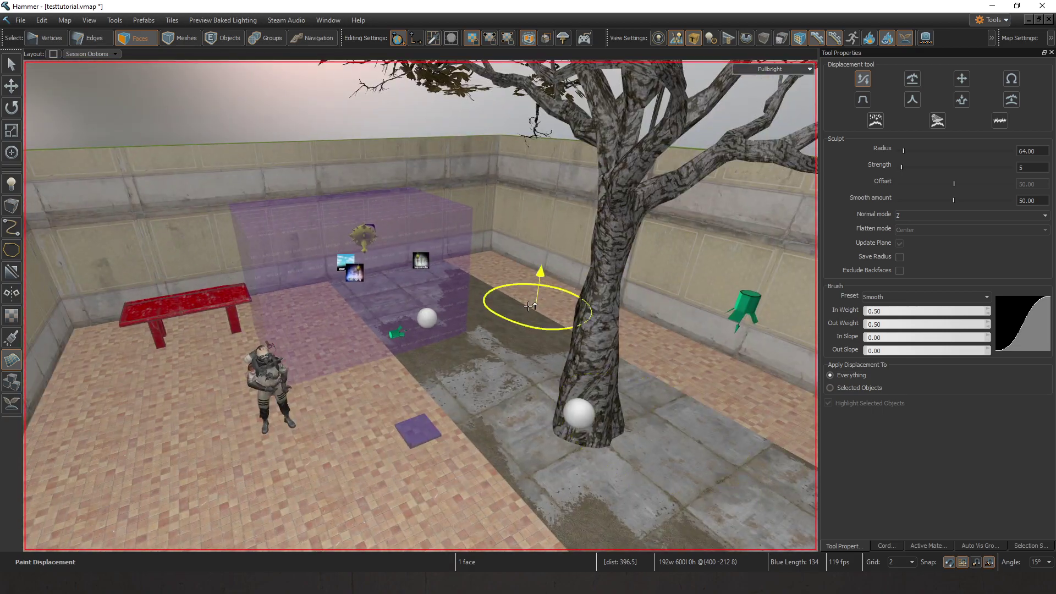
right_drag(367, 393, 528, 399)
scroll(396, 396, up, 5)
scroll(616, 347, down, 5)
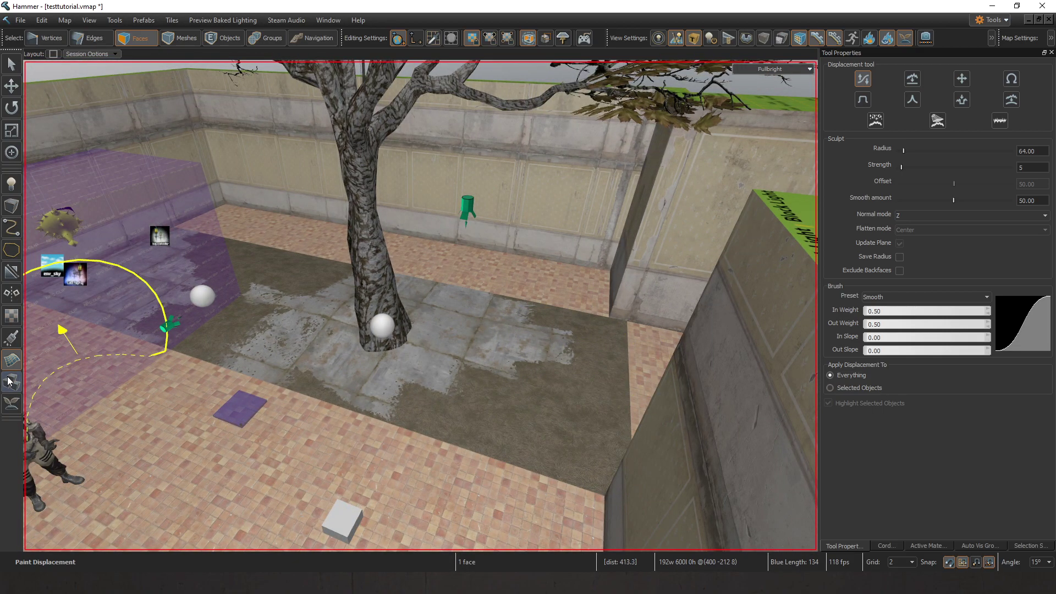
click(10, 381)
click(12, 92)
right_drag(361, 286, 209, 289)
click(321, 343)
key(ctrl+c)
key(ctrl+v)
Step: Change the soldier copy's class to prop_physics and its world model to industrial_chemical_barrel_02.vmdl
double_click(400, 359)
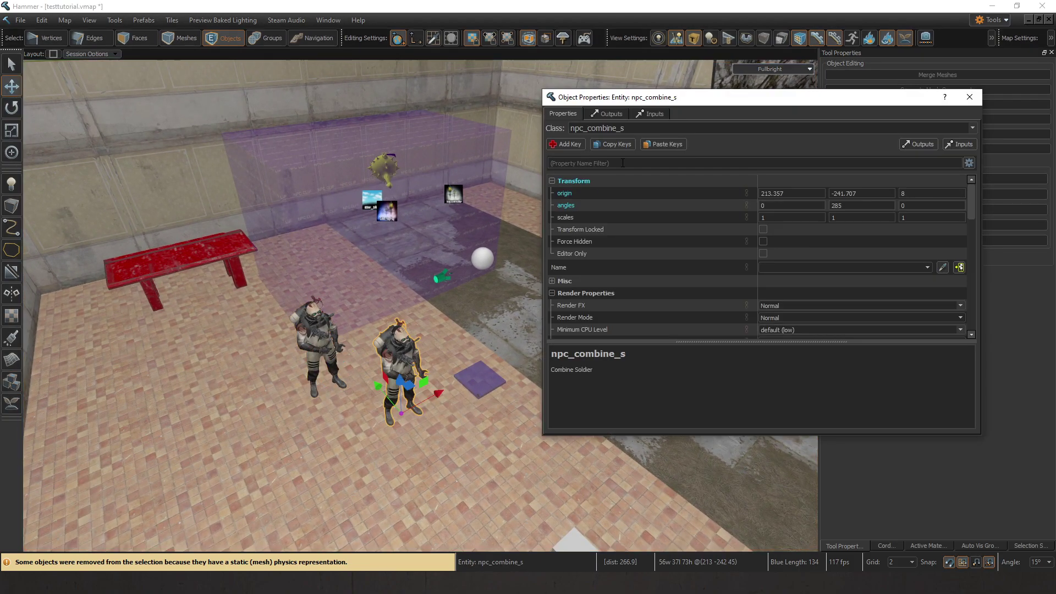
triple_click(639, 131)
text(prop_physics)
key(Return)
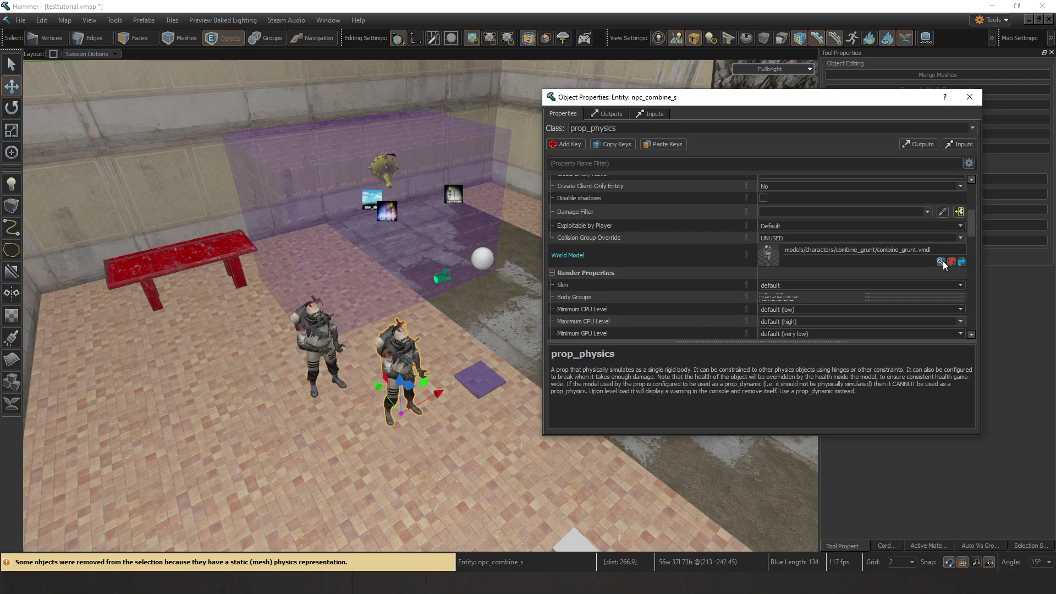
click(942, 262)
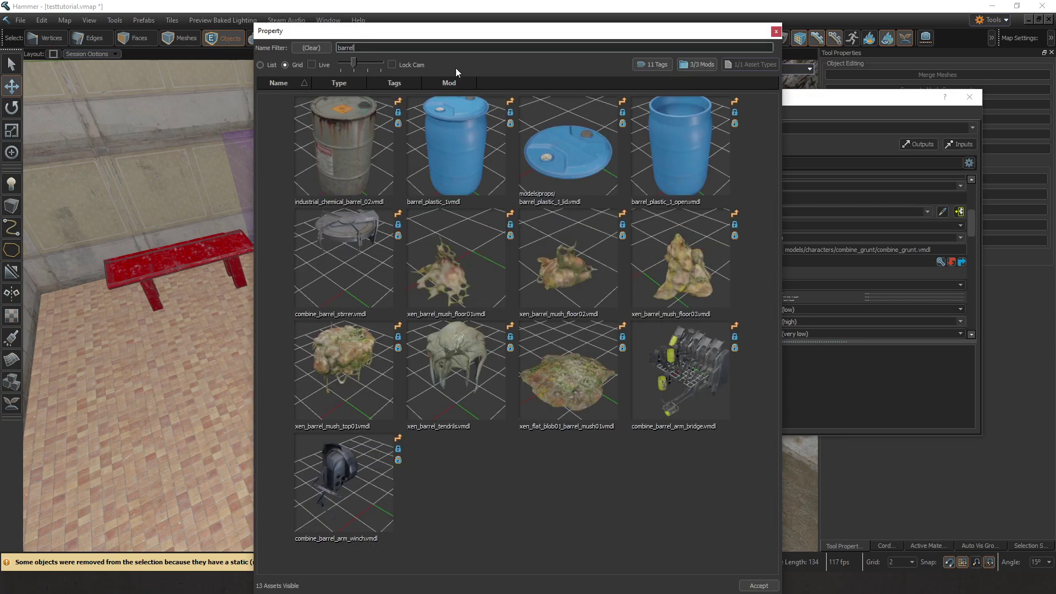
double_click(331, 148)
click(970, 98)
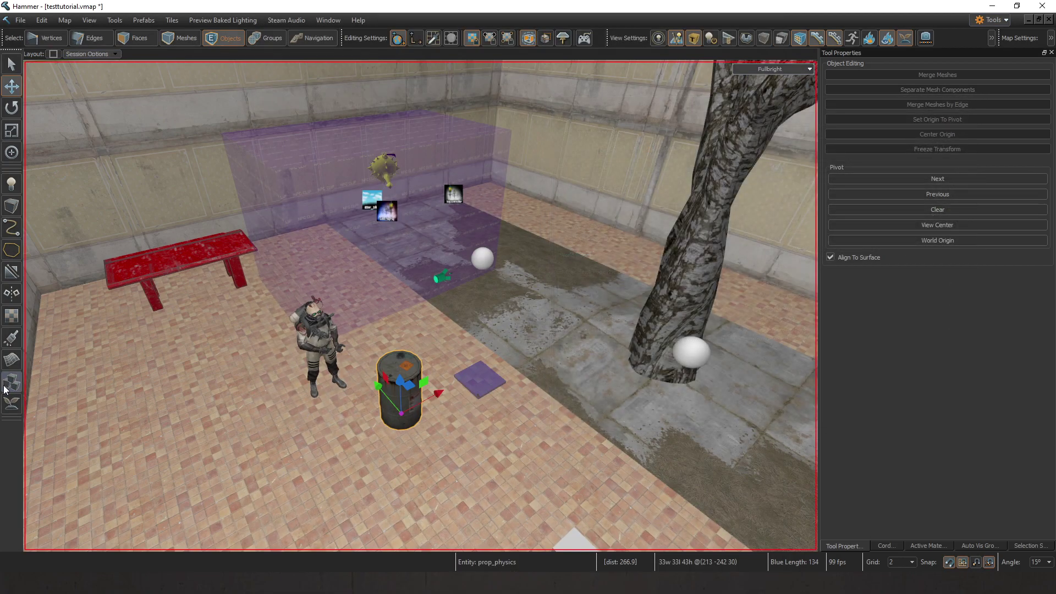
Step: Simulate physics on the barrel and throw it across the room towards the NPC clip volume
click(12, 381)
key(space)
drag(394, 403, 330, 409)
right_drag(418, 324, 413, 304)
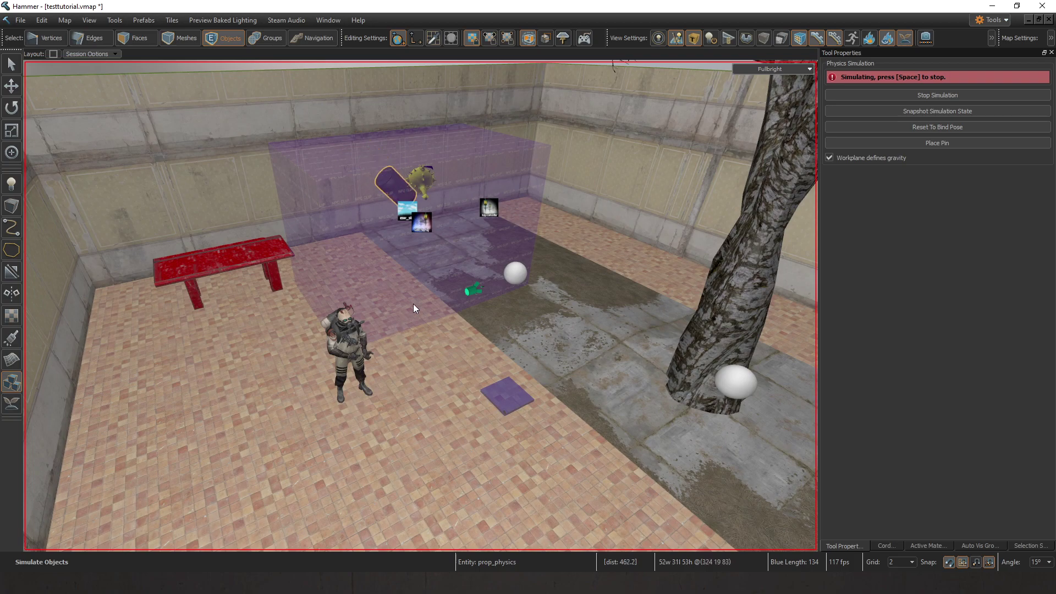
key(space)
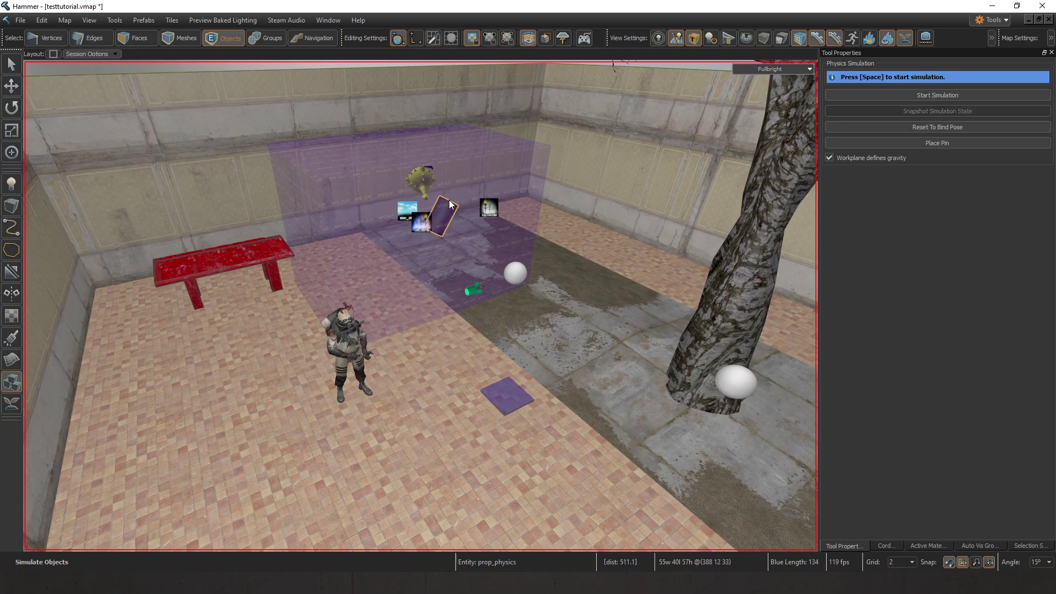
key(space)
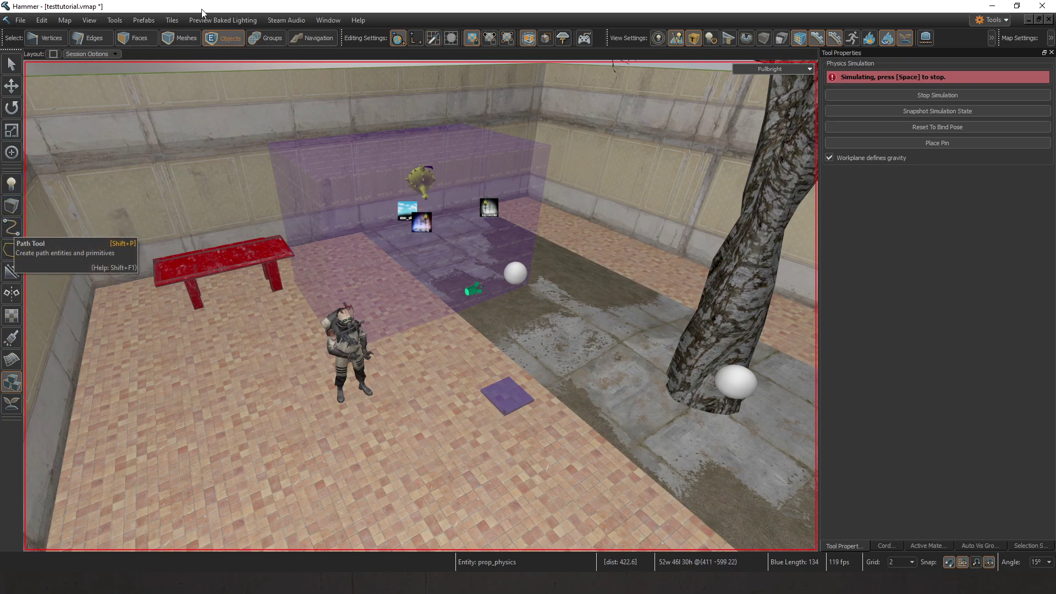
Step: Switch to the a1_intro_world map and bring its brick wall area into view
click(198, 39)
click(1028, 19)
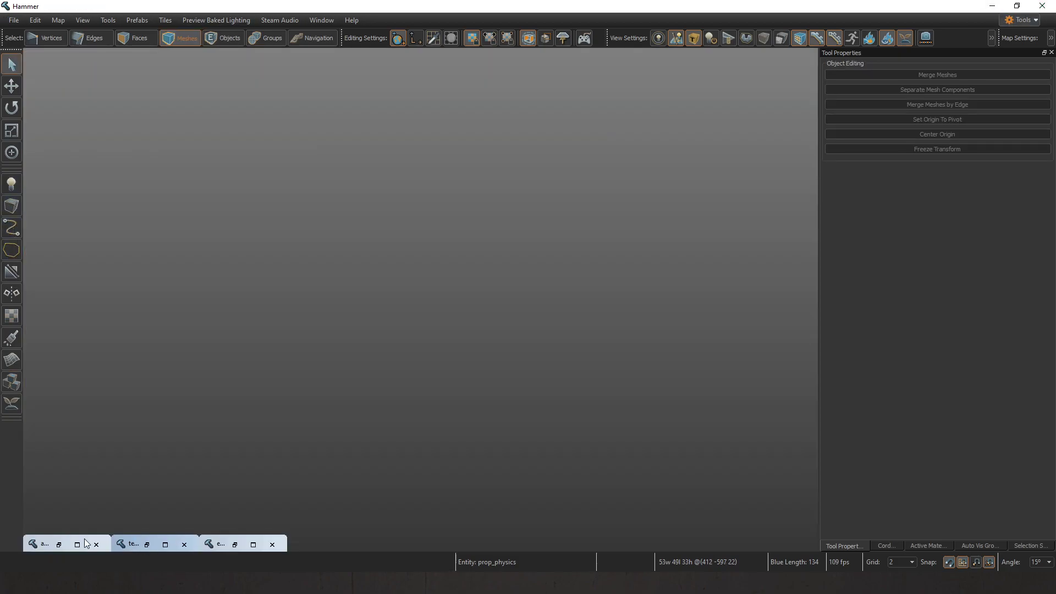
key(ctrl+Tab)
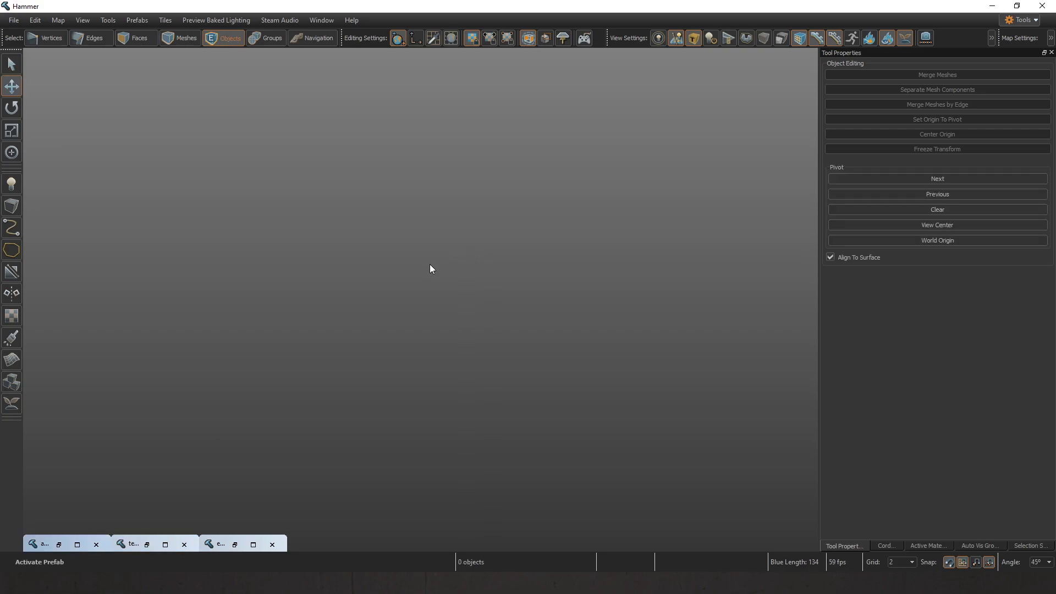
click(74, 546)
right_drag(509, 249, 451, 318)
key(w)
click(672, 39)
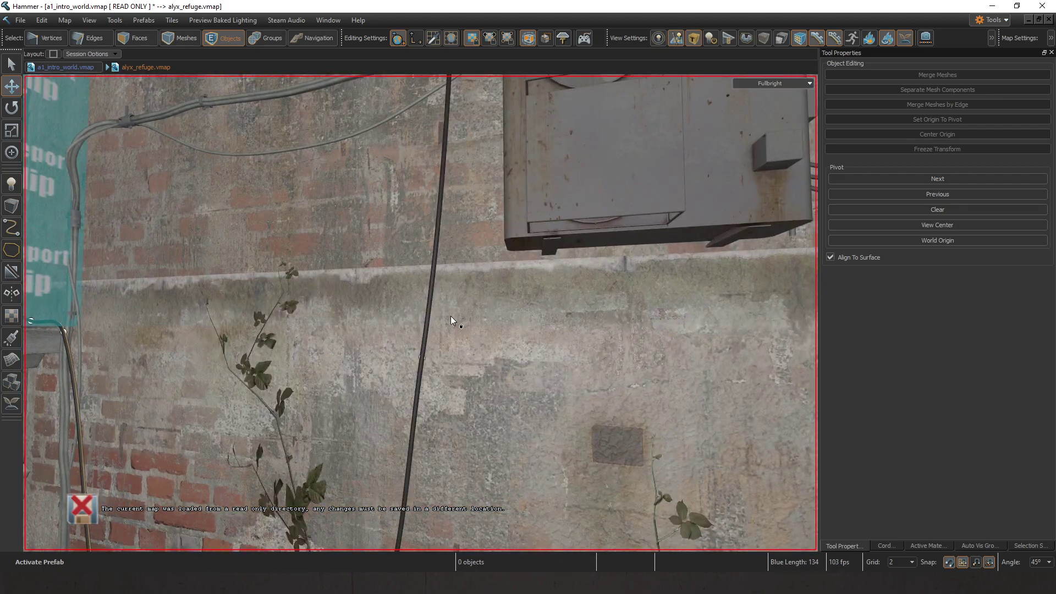
Step: Select the meshes at the plastered wall and examine the teleport clip and trigger volumes around the area
click(454, 370)
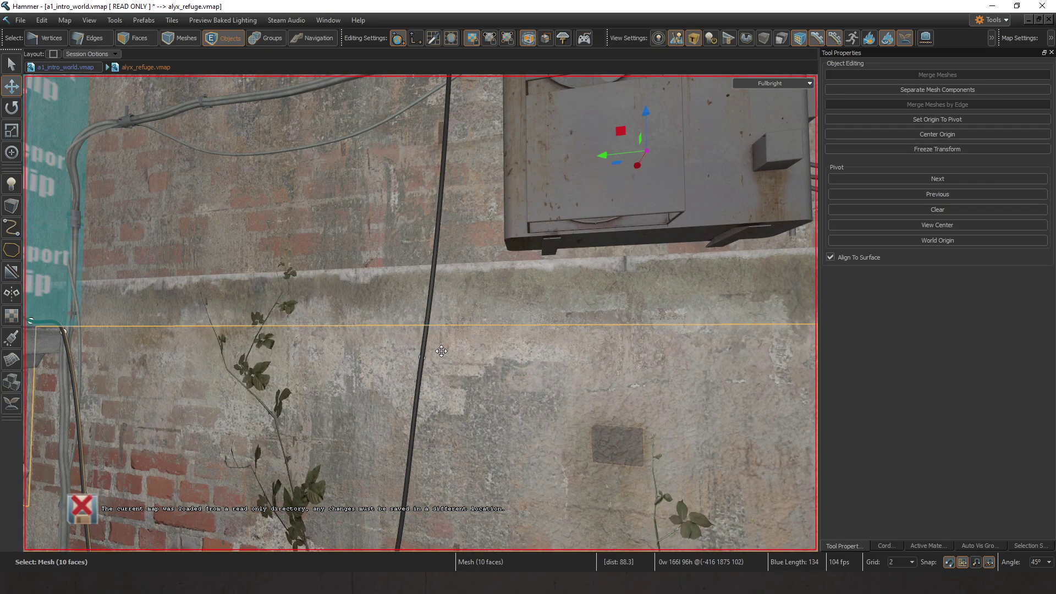
click(296, 306)
click(433, 360)
drag(423, 358, 396, 189)
right_drag(396, 188, 467, 235)
right_drag(463, 319, 427, 282)
key(s)
right_drag(420, 313, 322, 186)
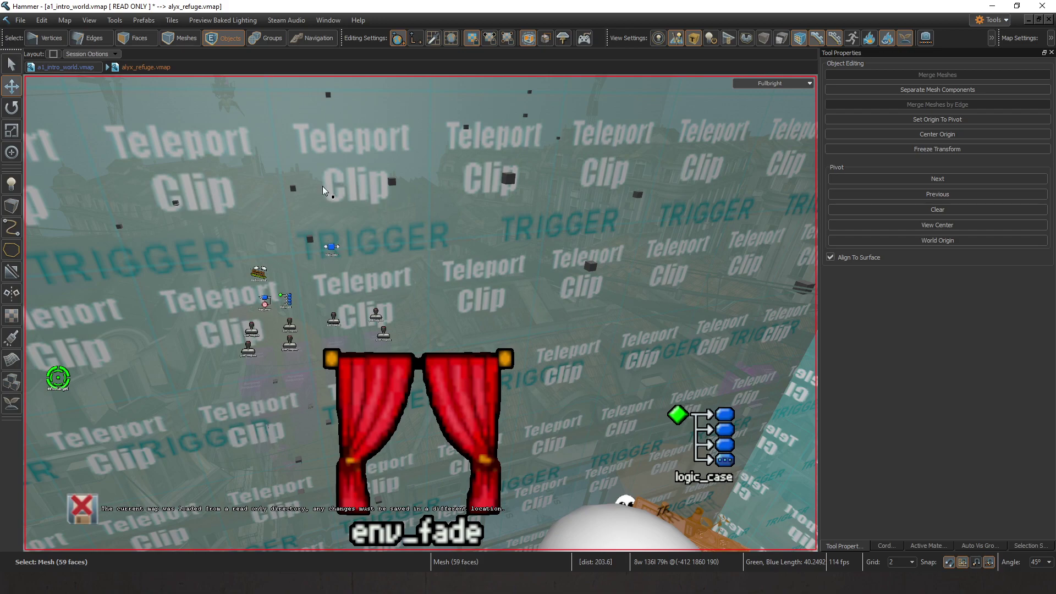
Step: Leave the example maps and return to the testtutorial map
click(1028, 21)
click(85, 544)
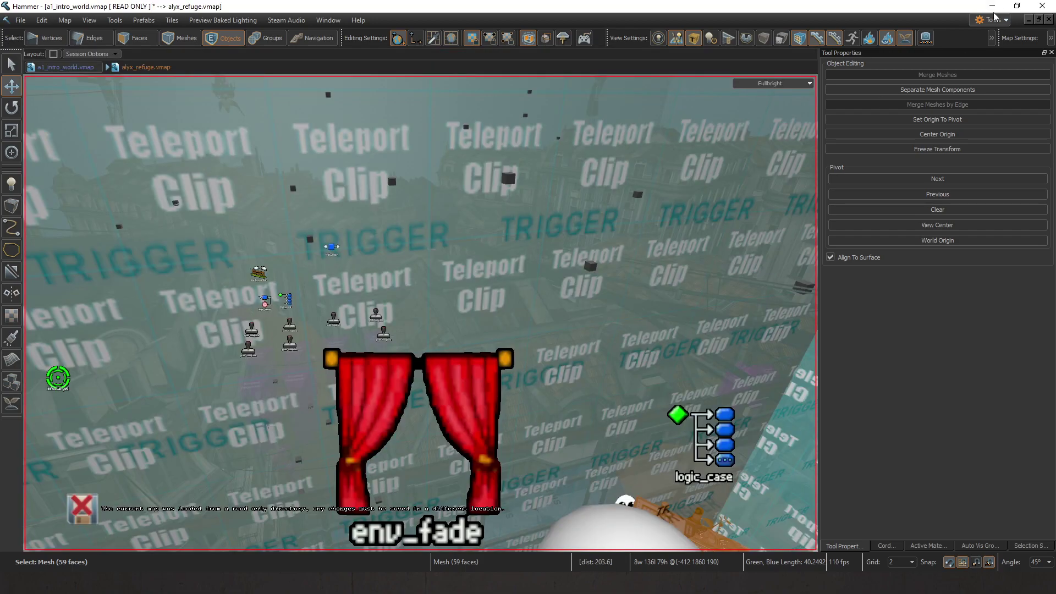
click(1028, 20)
click(252, 545)
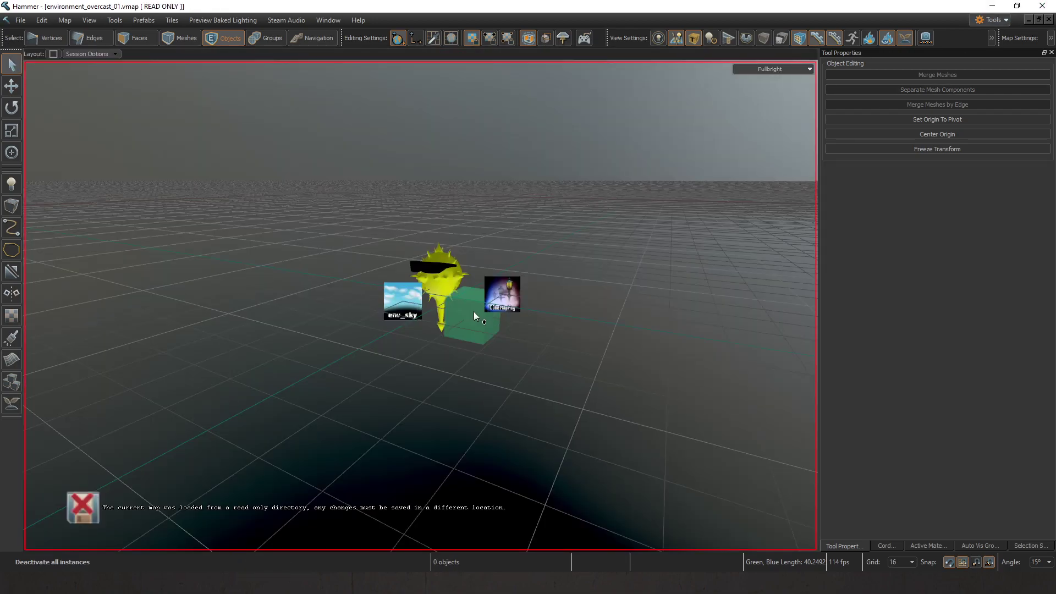
click(1029, 20)
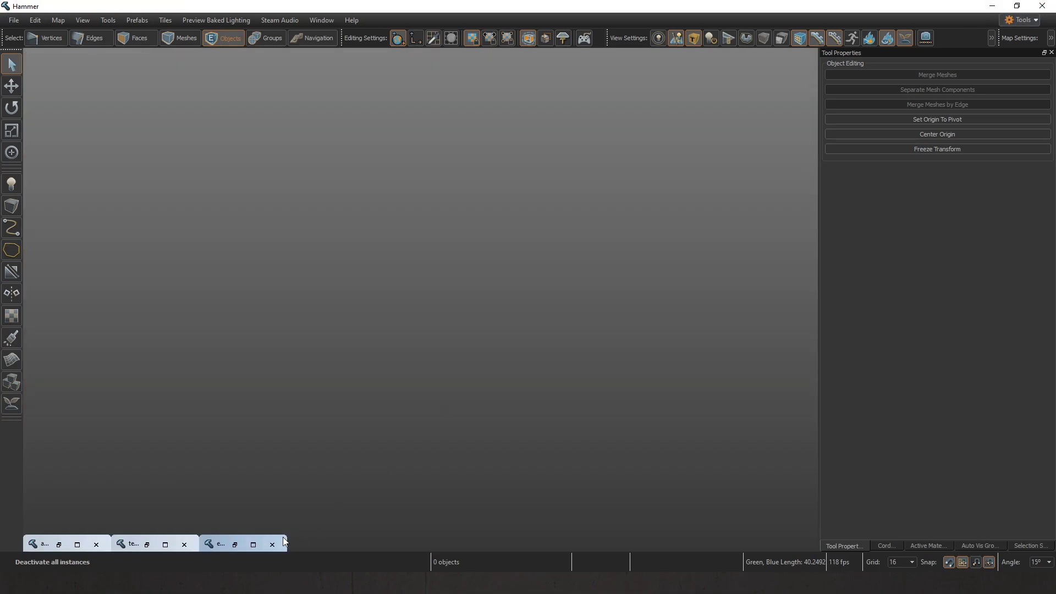
key(ctrl+Tab)
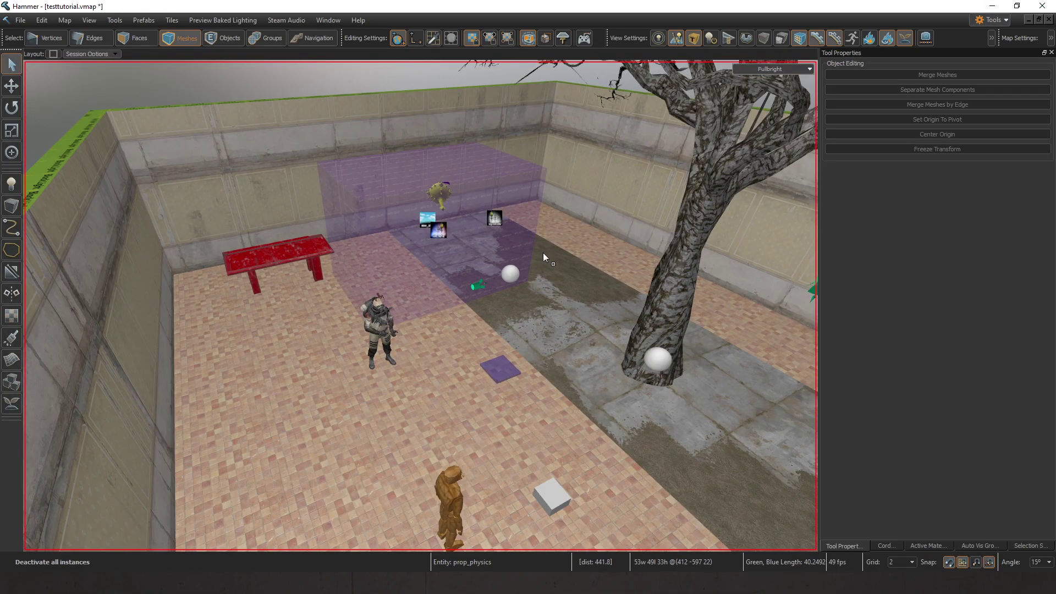
Step: Make toolsteleportclip the active material and draw a flat block about 234 by 108 units across the tiled floor
double_click(916, 546)
text(teleph)
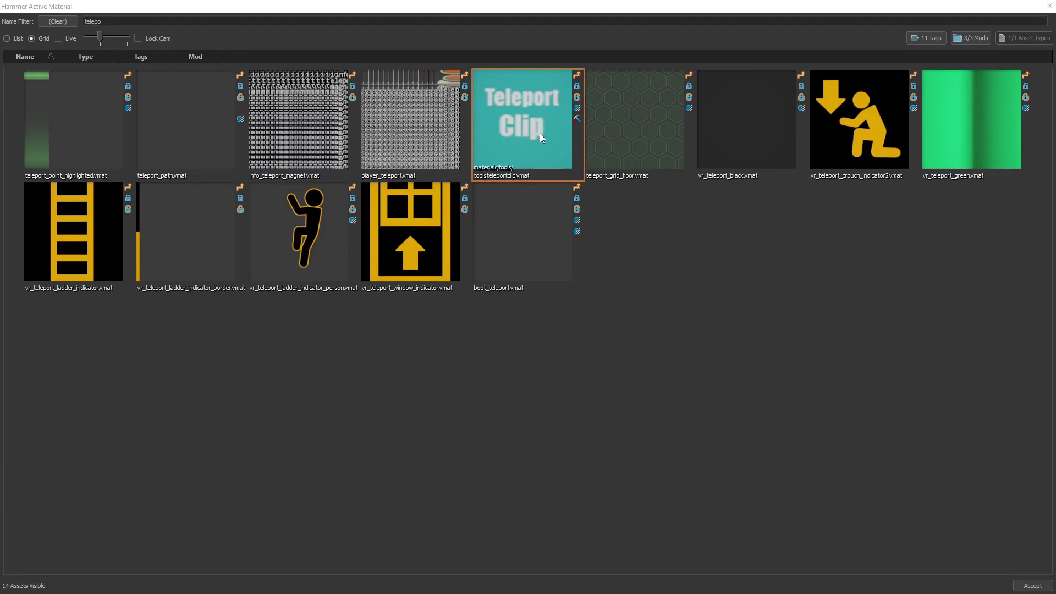
double_click(541, 137)
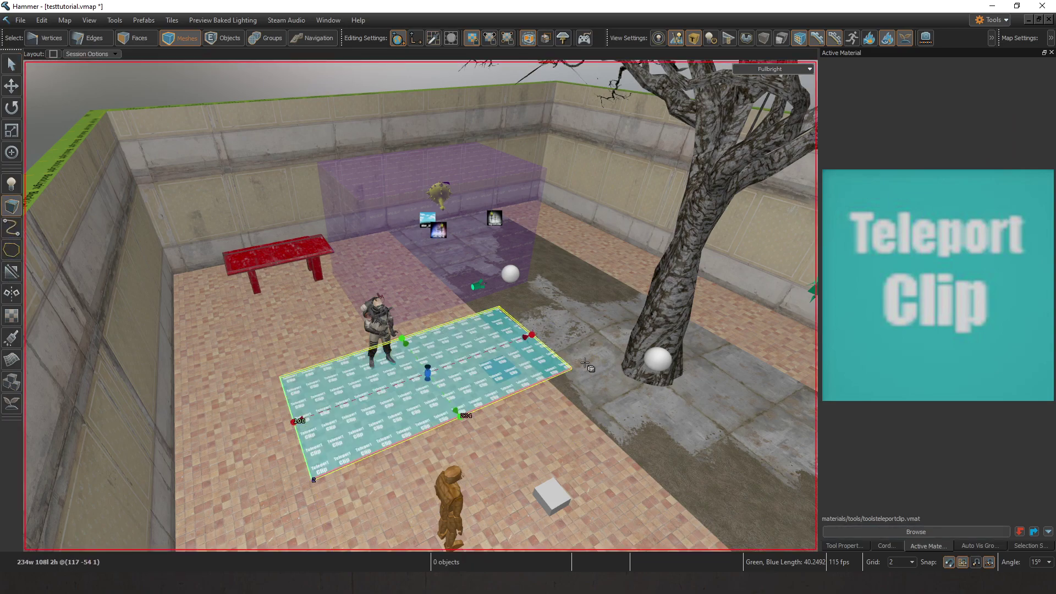
Step: Extrude the teleport clip block up to about 148 units high and extend it sideways past the tree into an L-shaped volume
right_drag(407, 286, 427, 316)
key(3)
scroll(397, 304, down, 2)
shift+drag(378, 271, 376, 141)
scroll(454, 257, down, 2)
right_drag(454, 257, 454, 258)
click(405, 188)
click(400, 171)
right_drag(400, 170, 399, 171)
right_drag(420, 306, 403, 227)
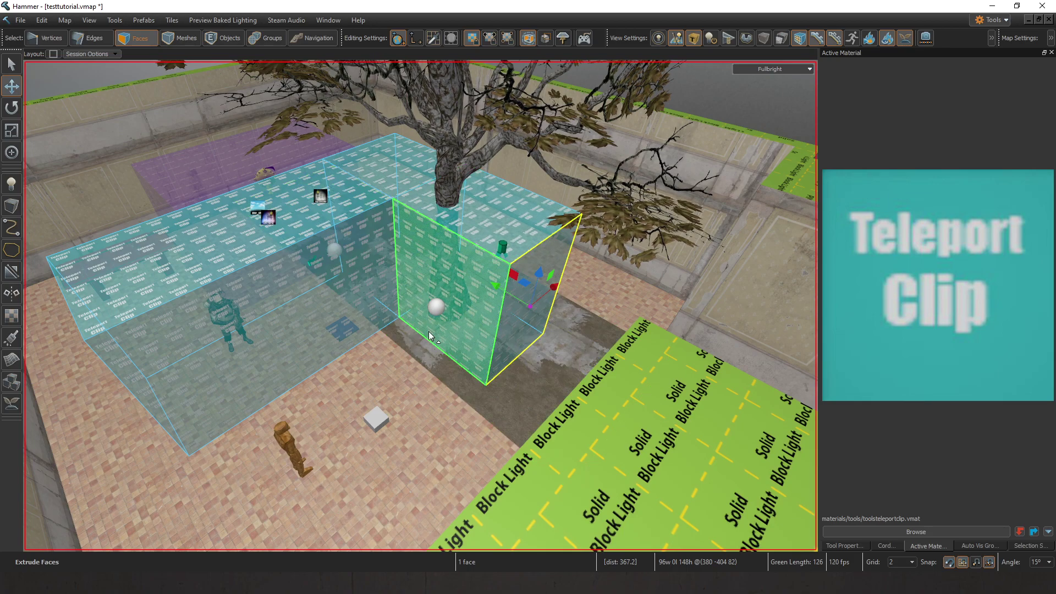
Step: Make toolsplayerclip the active material and apply it to all faces of the L-shaped clip volume
right_drag(408, 305, 408, 305)
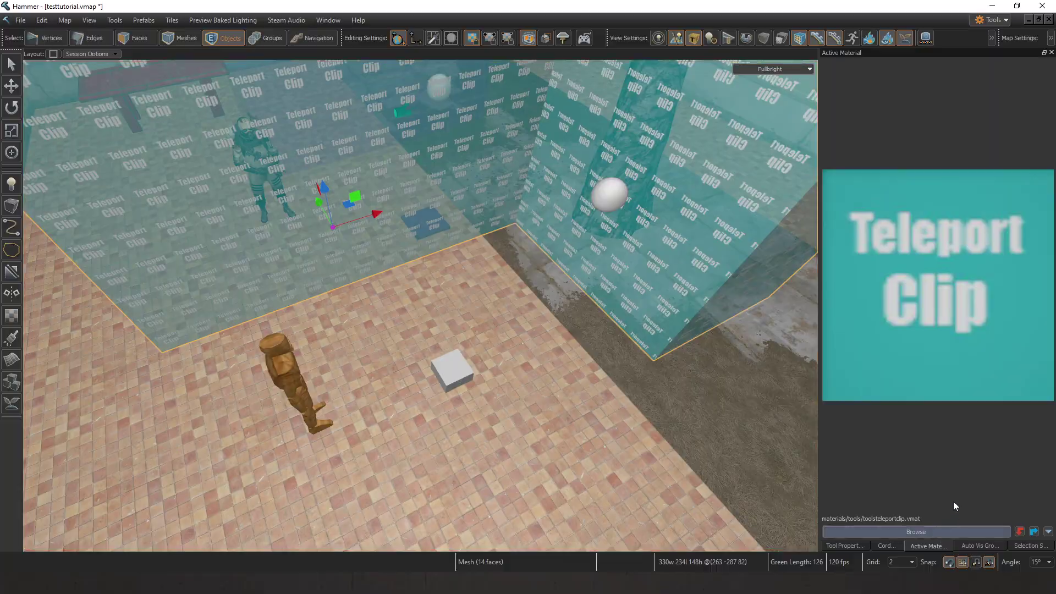
text(playercl)
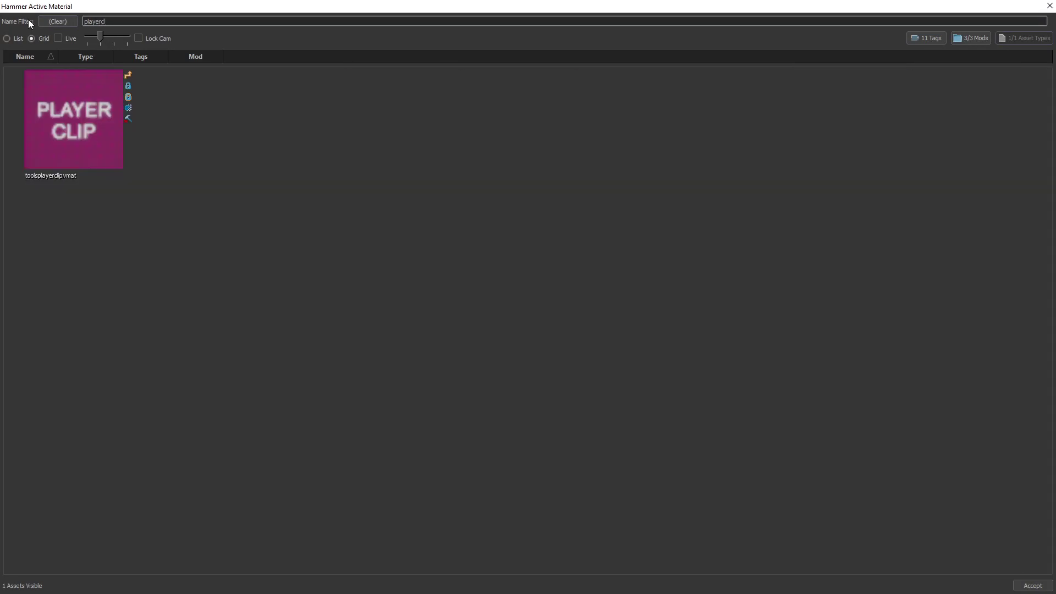
double_click(53, 138)
click(845, 547)
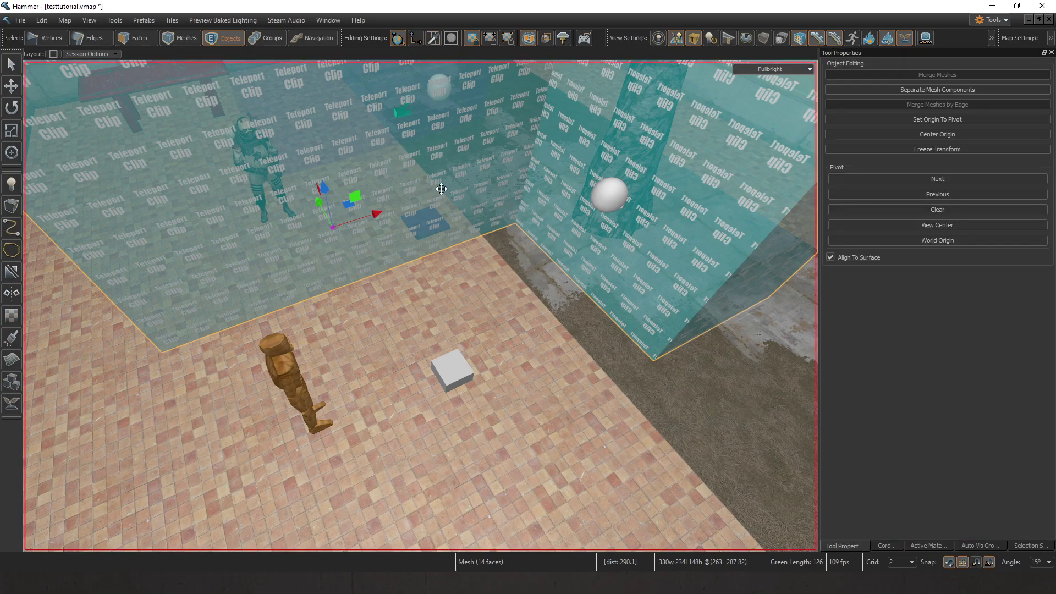
key(ctrl+3)
click(976, 340)
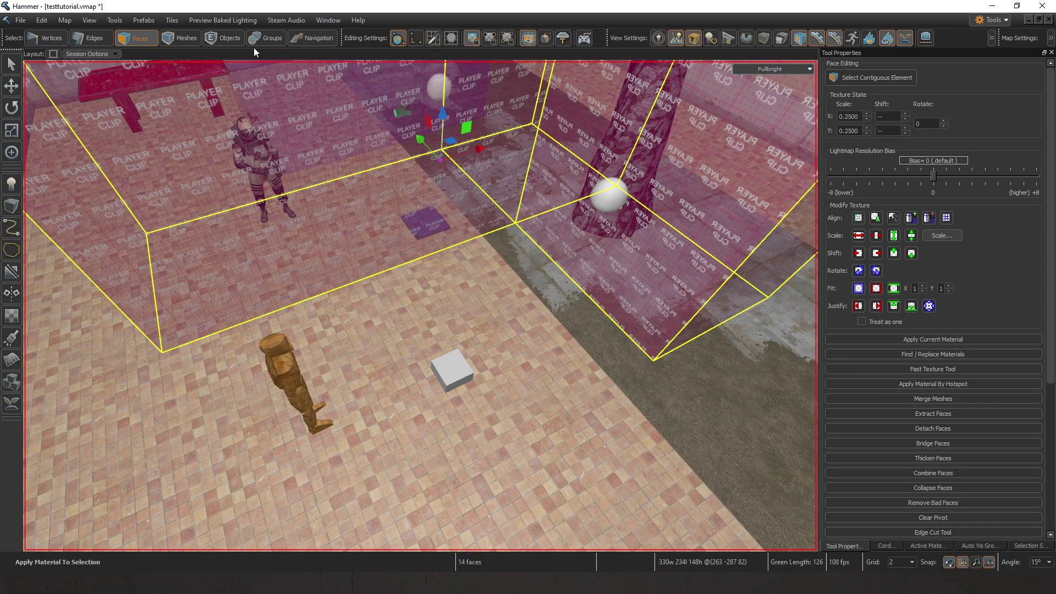
Step: Build testtutorial with the Fast Compile preset, saving the pending map changes first
click(252, 40)
click(582, 38)
click(467, 54)
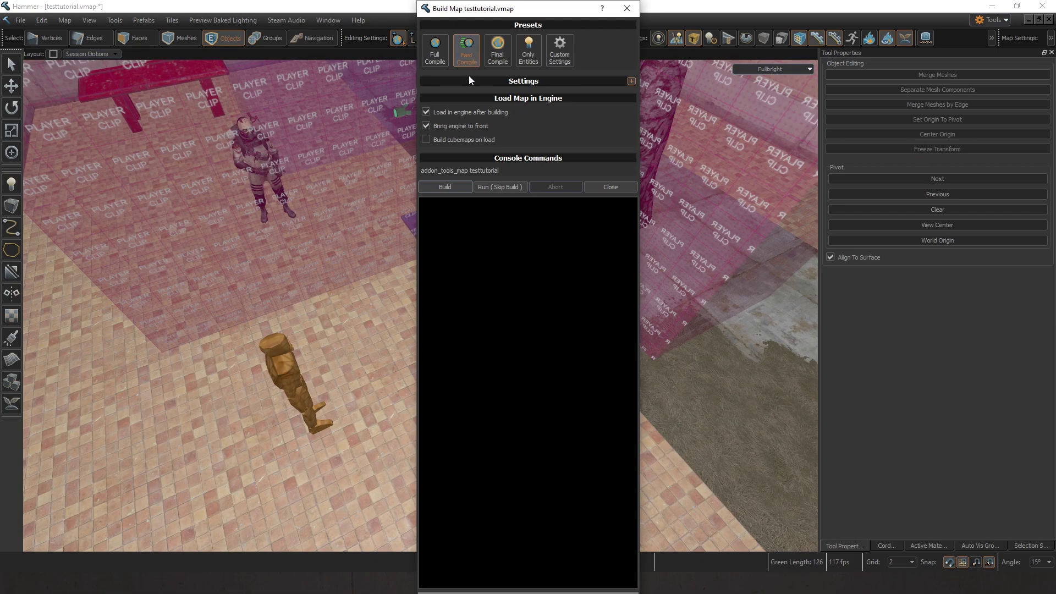
click(452, 185)
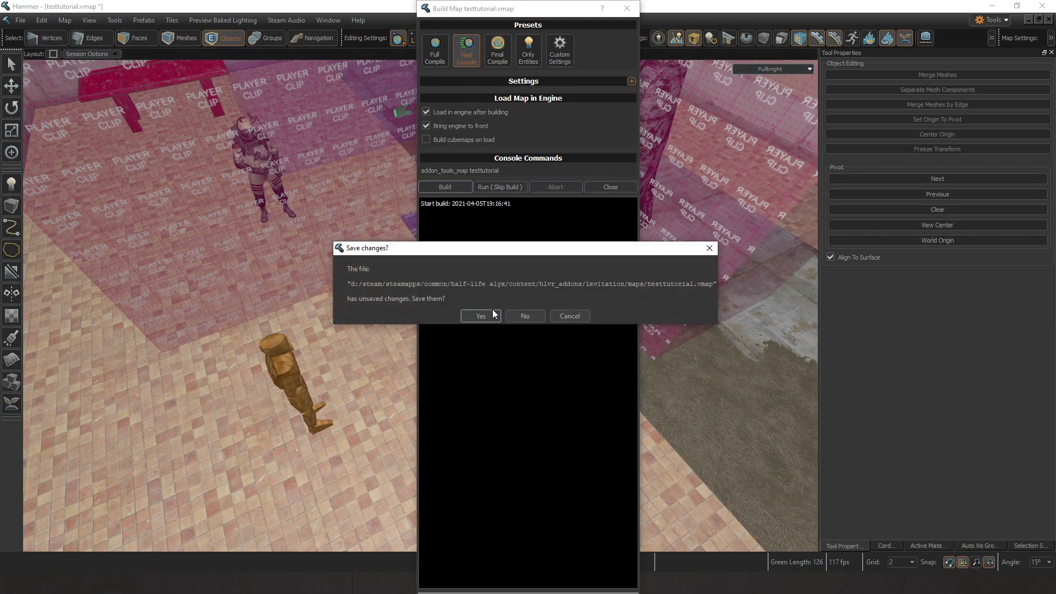
click(480, 316)
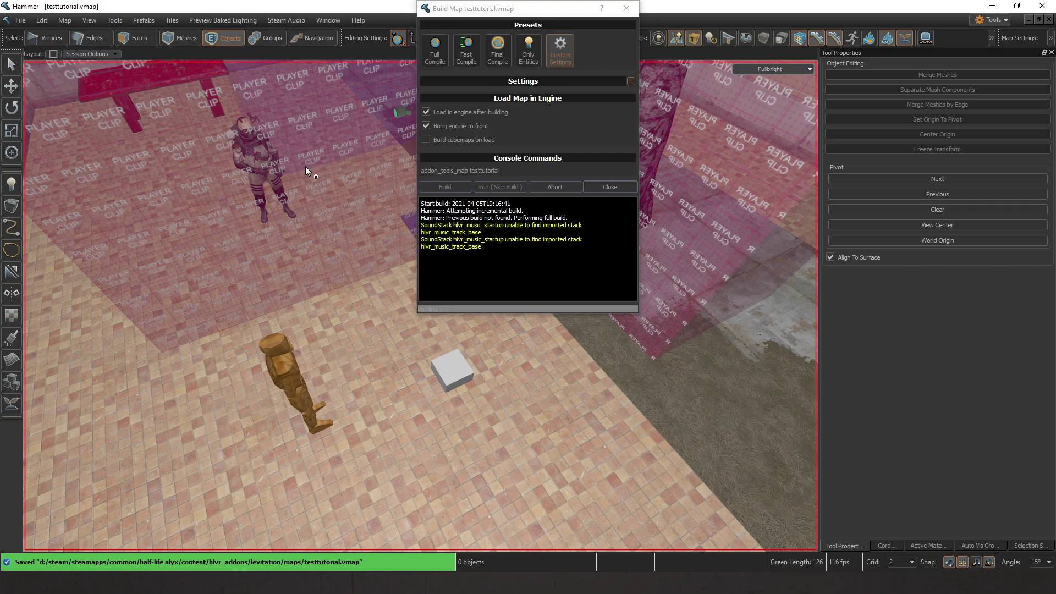
scroll(292, 301, down, 5)
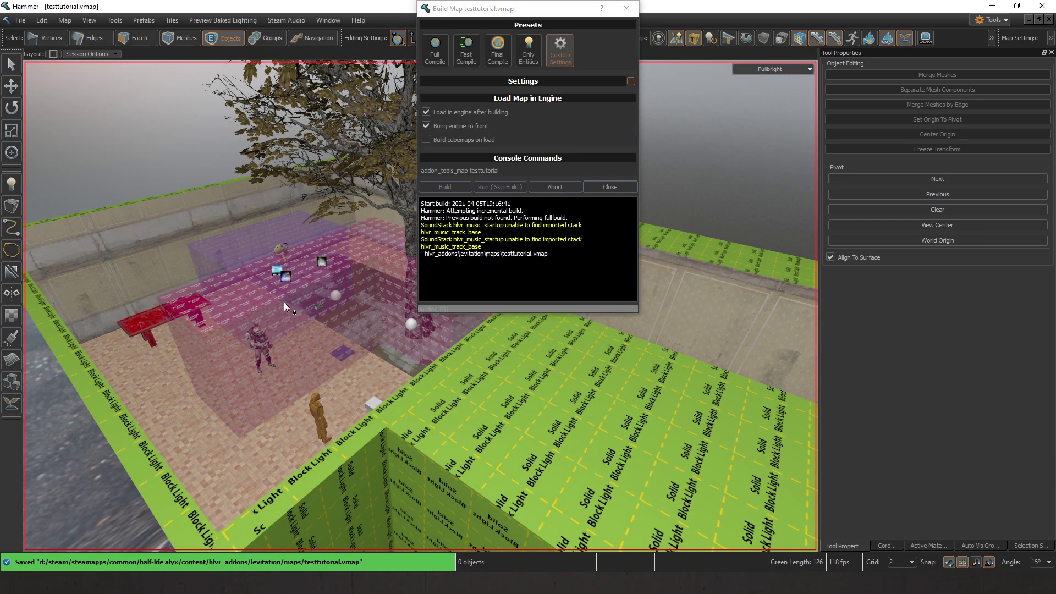
scroll(258, 293, up, 3)
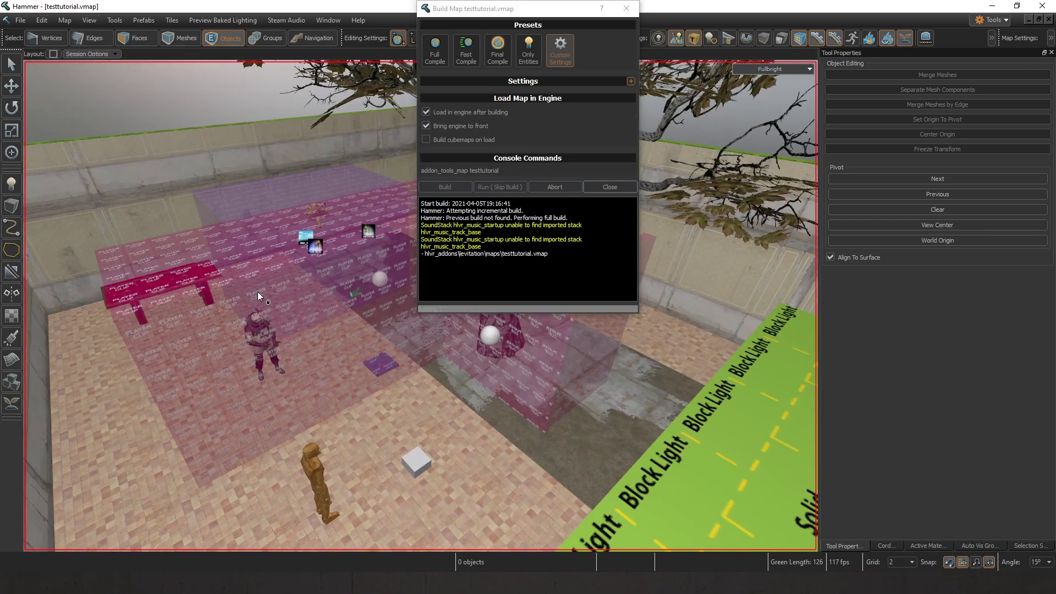
scroll(258, 291, up, 2)
scroll(257, 290, down, 4)
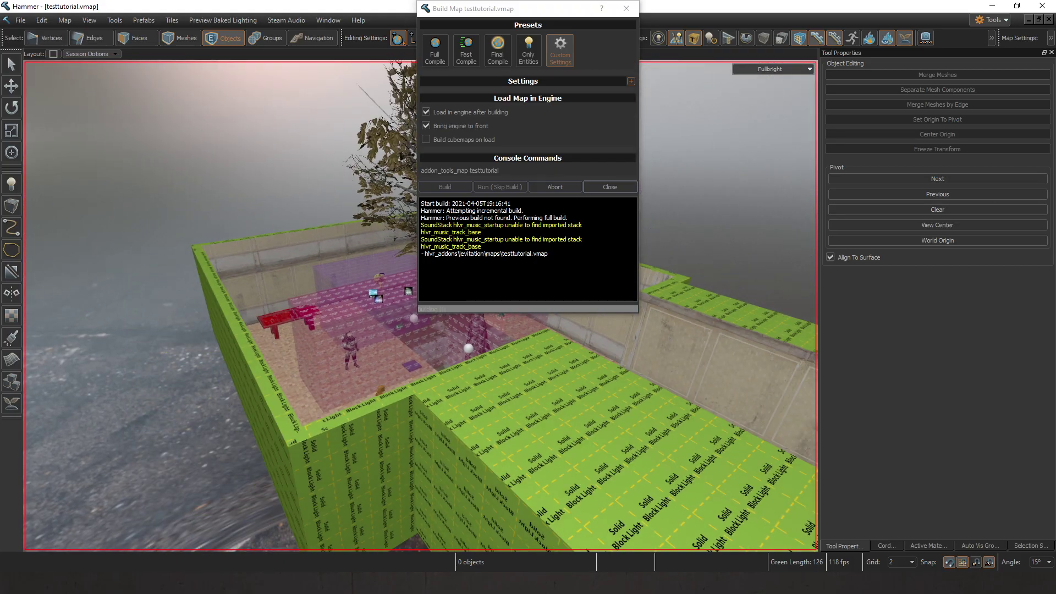
scroll(257, 291, up, 6)
scroll(253, 285, down, 8)
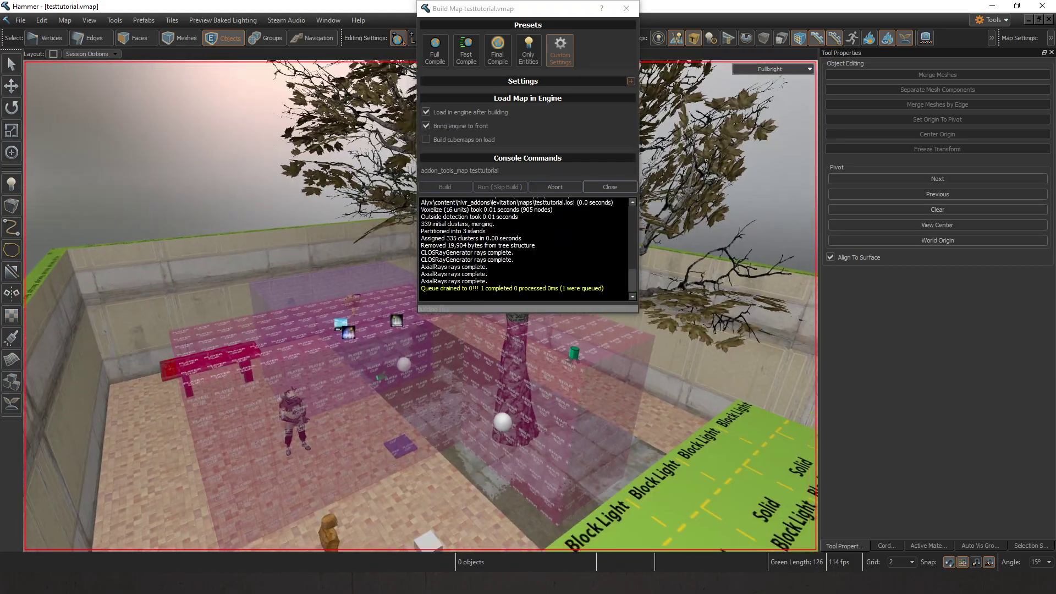
scroll(253, 285, up, 10)
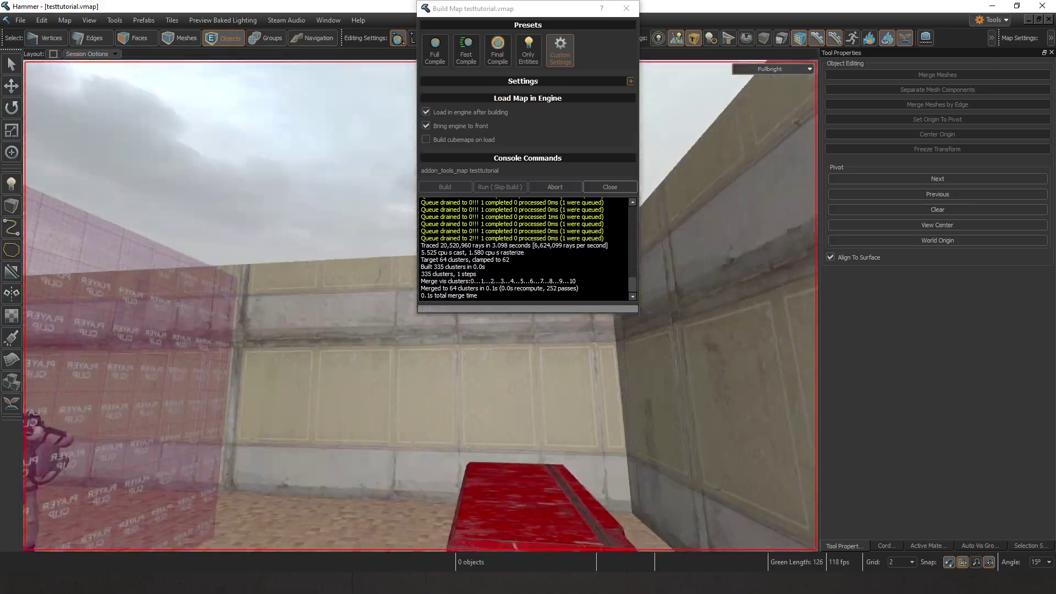
mouse_move(254, 284)
right_down()
mouse_move(275, 231)
mouse_move(352, 308)
mouse_move(308, 291)
mouse_move(374, 341)
mouse_move(382, 390)
mouse_move(386, 319)
mouse_move(254, 283)
right_up()
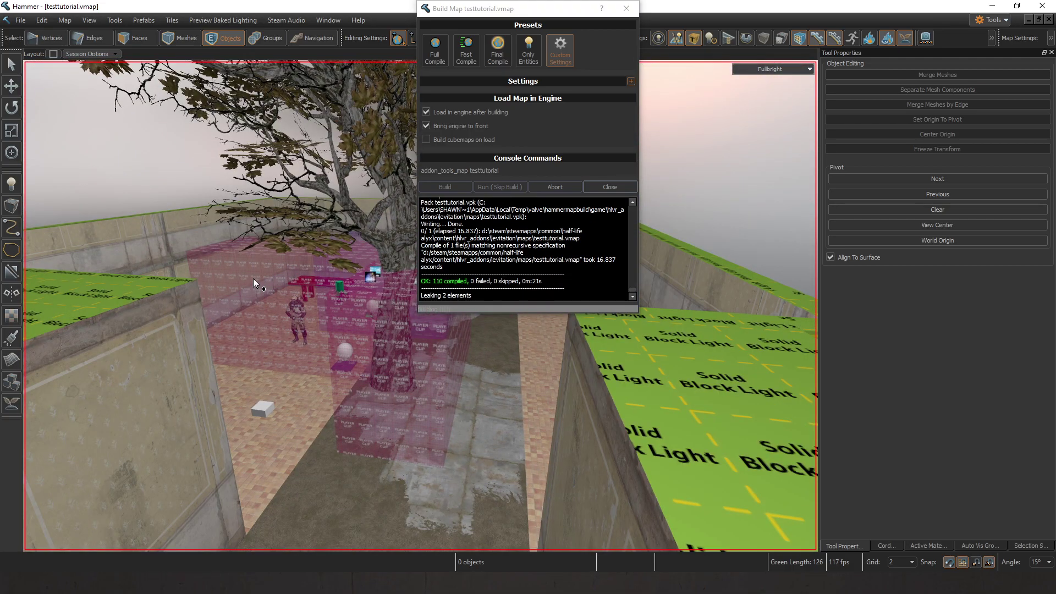
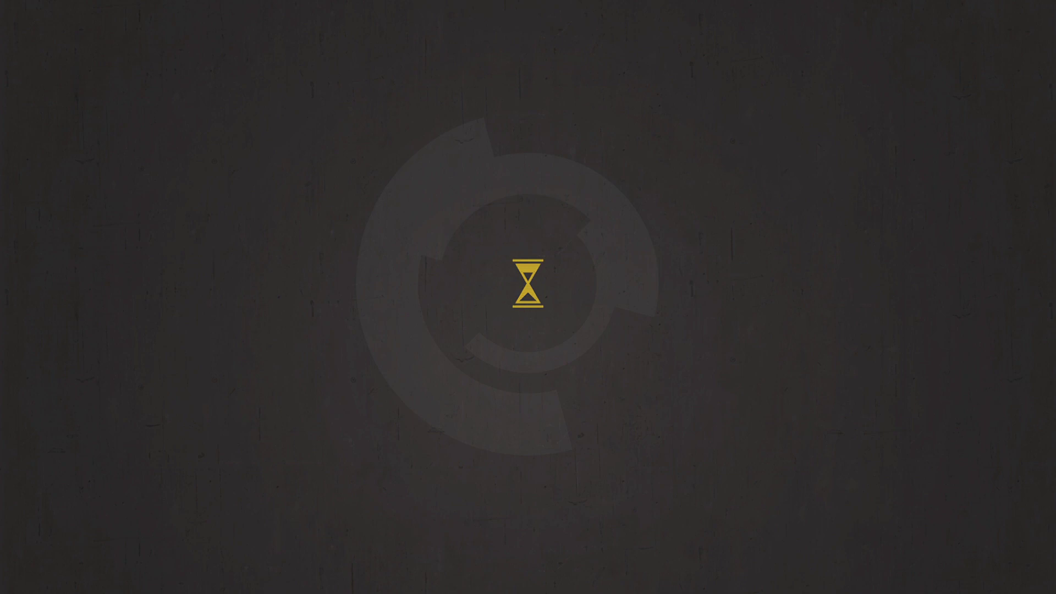
Step: Walk around near the tree in the running game to test the map, return to Hammer and close the build window
key(w)
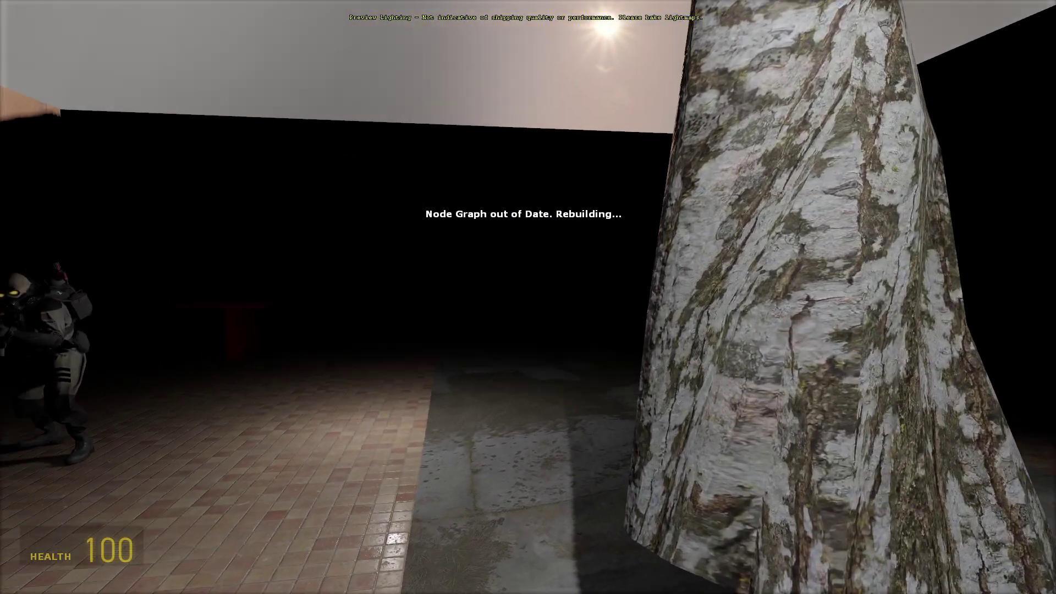
key(s)
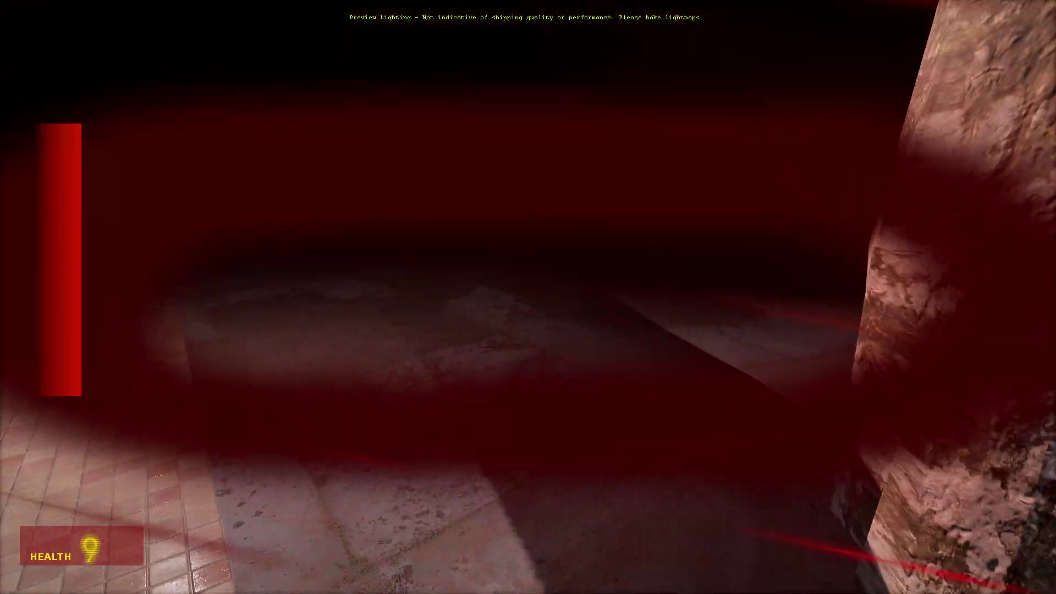
key(alt+Tab)
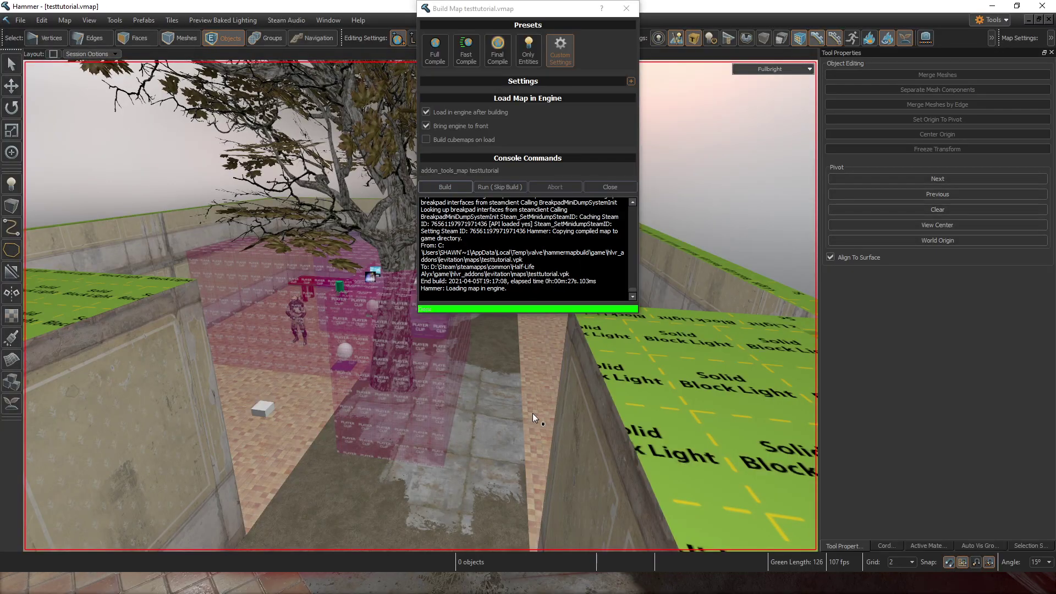
click(627, 11)
Step: Delete the soldier and move the flat purple block onto the open tiles beside the mannequin
right_drag(434, 324, 434, 323)
key(s)
key(w)
key(w)
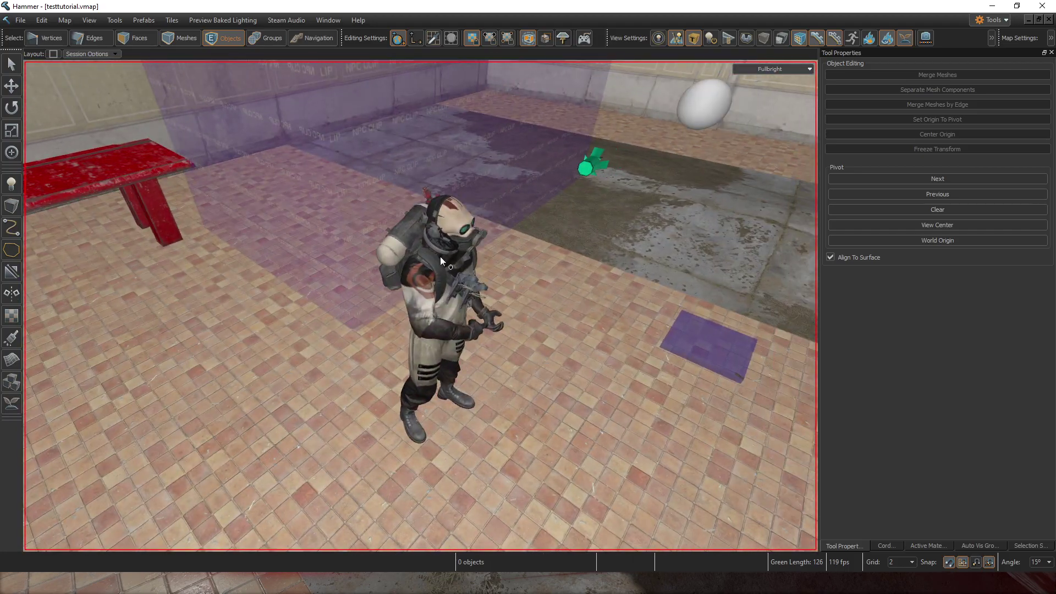
key(s)
right_drag(466, 273, 487, 298)
click(497, 296)
key(s)
key(w)
drag(258, 403, 249, 410)
right_drag(249, 409, 249, 410)
Step: Delete the L-shaped player clip volume, the purple NPC clip volume and the tree
click(418, 253)
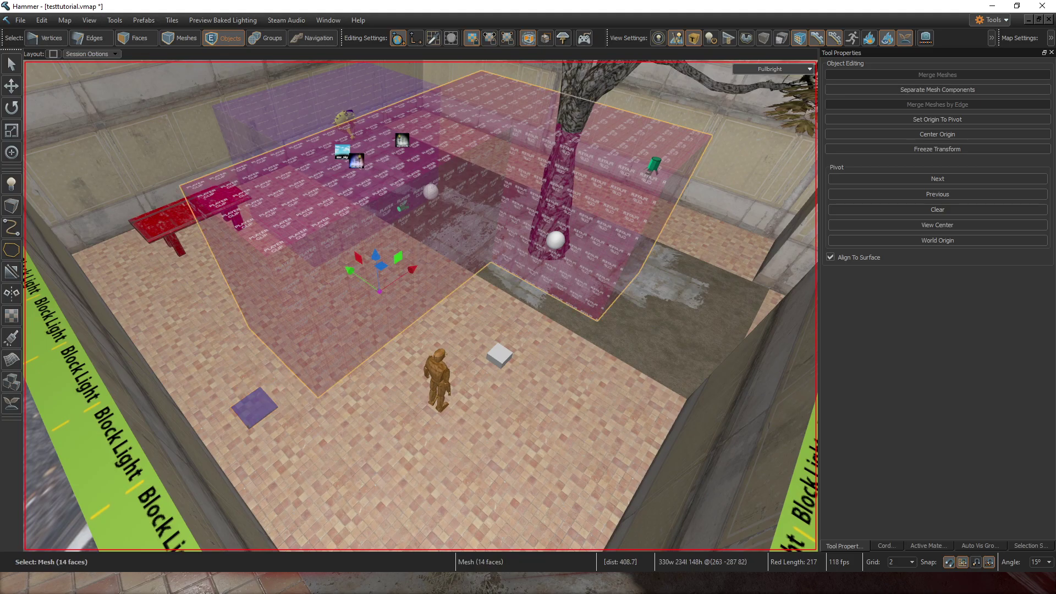
right_drag(418, 253, 416, 254)
key(Delete)
right_drag(331, 249, 367, 214)
key(s)
key(Delete)
key(w)
key(s)
key(Delete)
Step: Delete the dark prop standing on the tiled floor of the entrance corridor
right_drag(451, 222, 456, 210)
key(w)
key(s)
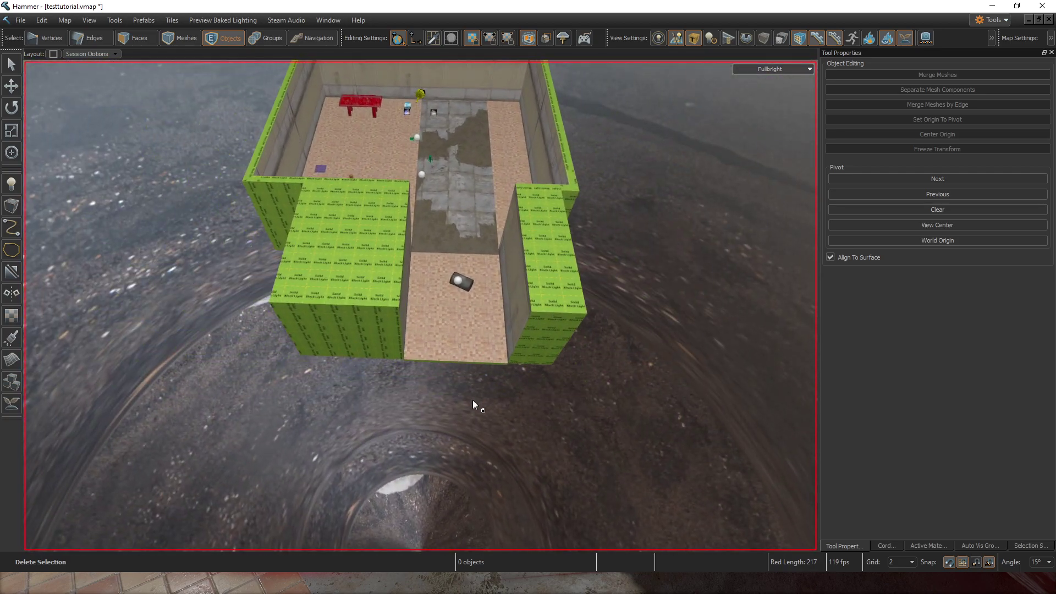
key(w)
key(d)
click(378, 249)
key(s)
right_drag(378, 249, 384, 234)
Step: Find toolsskybox by filtering the materials for "skybo" and make it the active material
click(930, 546)
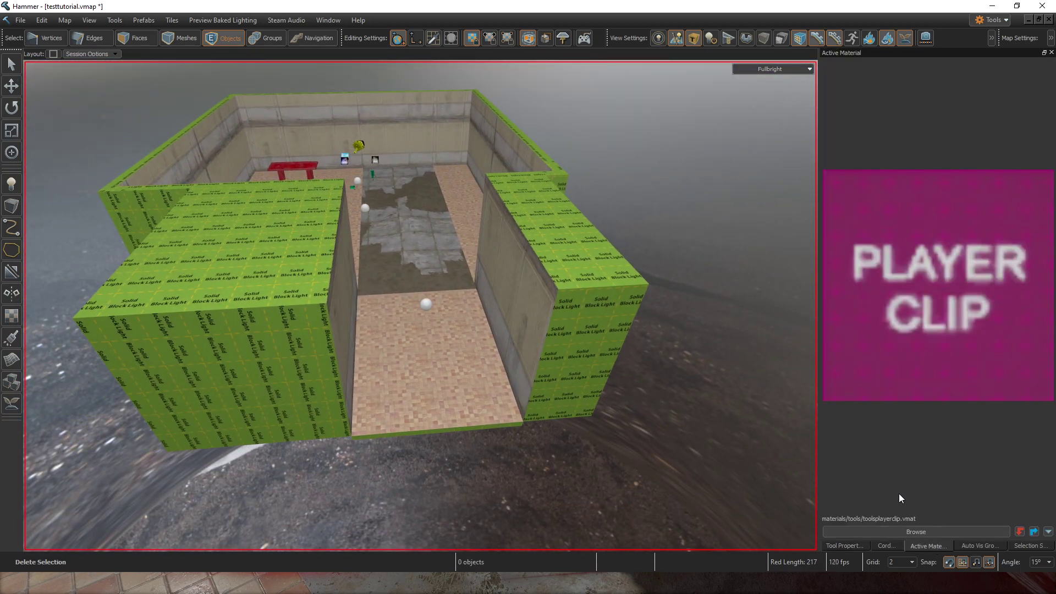
click(938, 531)
text(skybo)
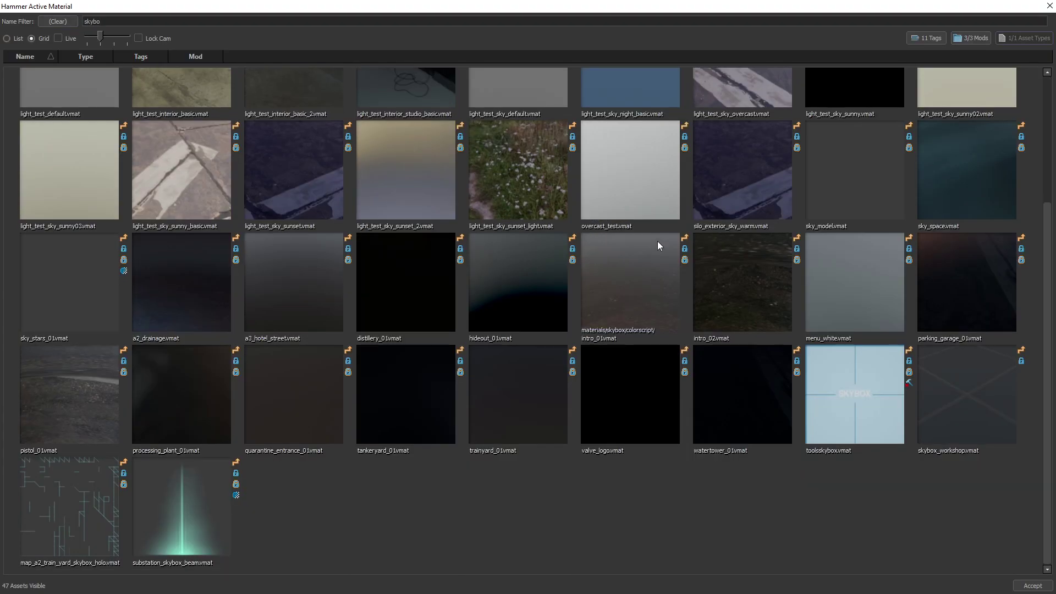
click(854, 406)
double_click(853, 406)
Step: Draw a flat skybox block 2 units thick across the wall tops to roof the main room
key(z)
key(w)
key(a)
key(z)
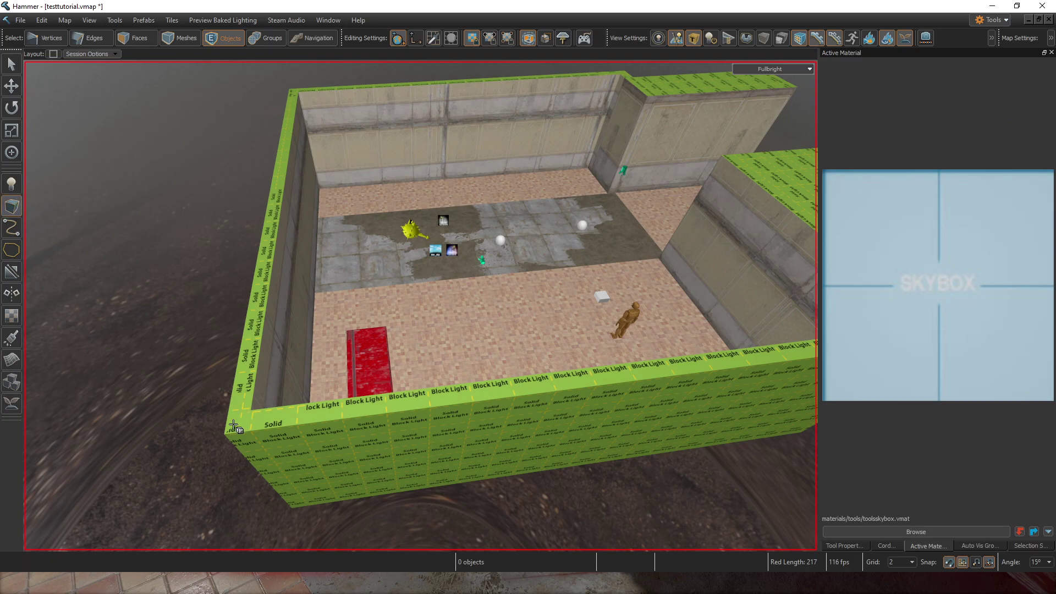
drag(624, 72, 624, 72)
right_drag(459, 263, 453, 273)
key(w)
Step: Move the side faces of the skybox slab outward so its edges line up with the room's outer walls
key(3)
key(t)
key(w)
drag(457, 297, 461, 296)
right_drag(461, 296, 461, 296)
key(s)
click(491, 342)
right_drag(492, 342, 491, 342)
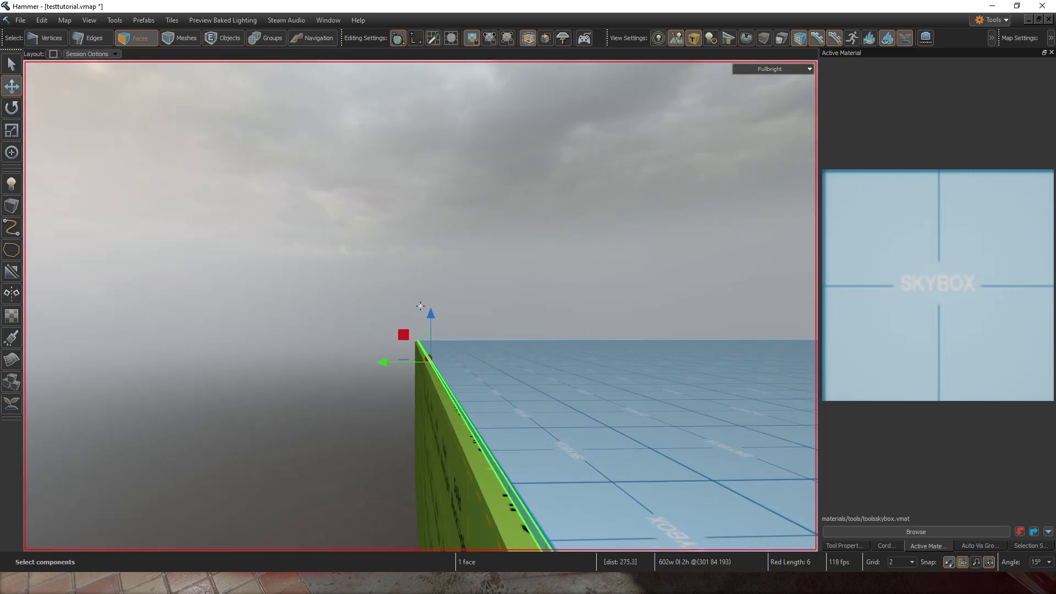
right_drag(420, 306, 421, 306)
key(w)
right_drag(516, 337, 420, 306)
key(w)
drag(470, 302, 459, 302)
right_drag(459, 302, 458, 302)
key(w)
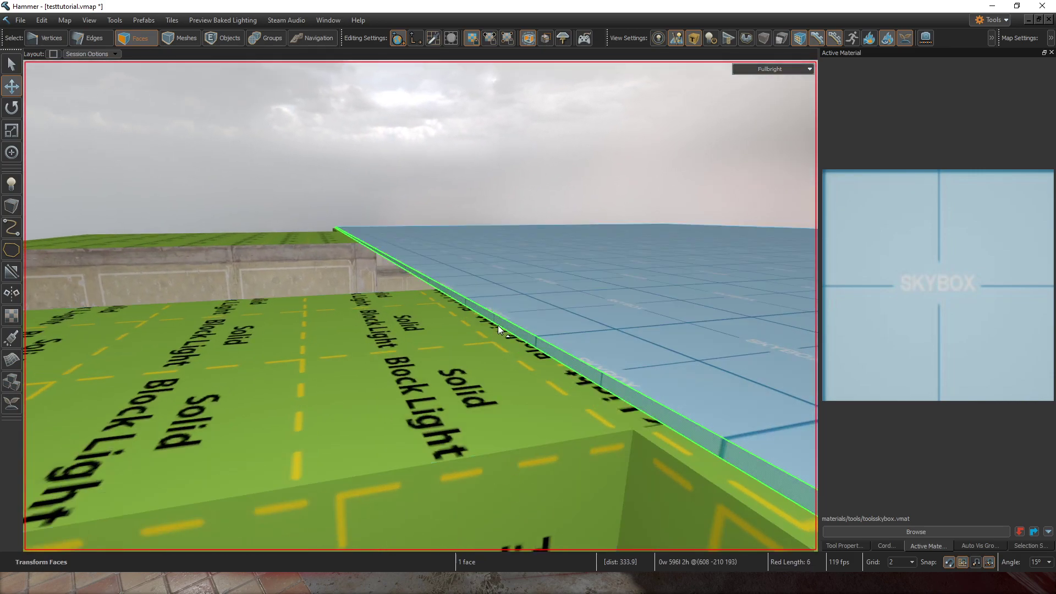
click(496, 318)
key(d)
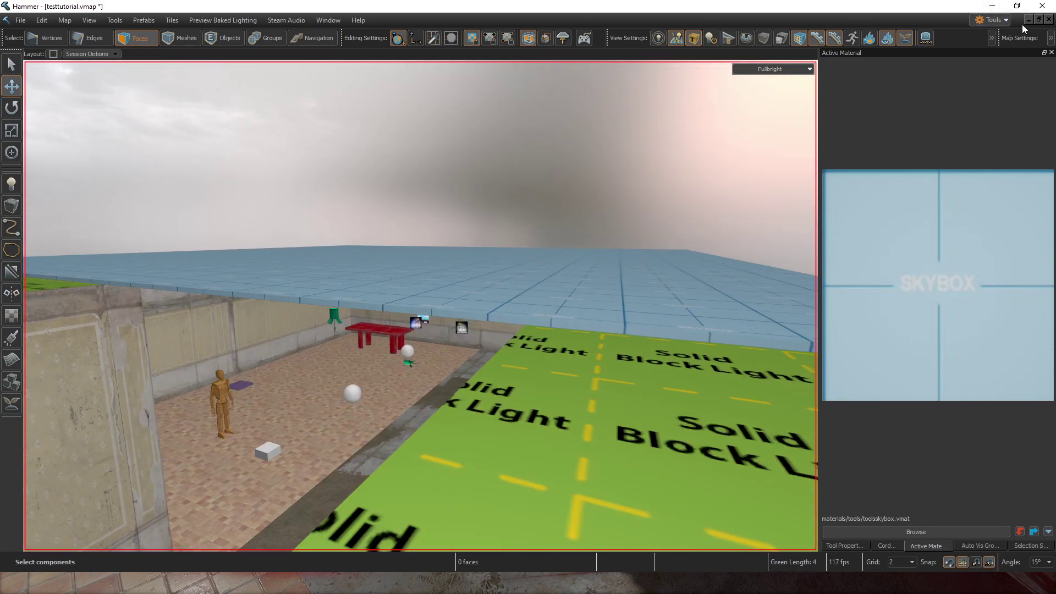
Step: Switch to the a1_intro_world map, toggle the display of tool materials and helpers, leave the alyx_refuge prefab and examine the surrounding skybox
click(1028, 20)
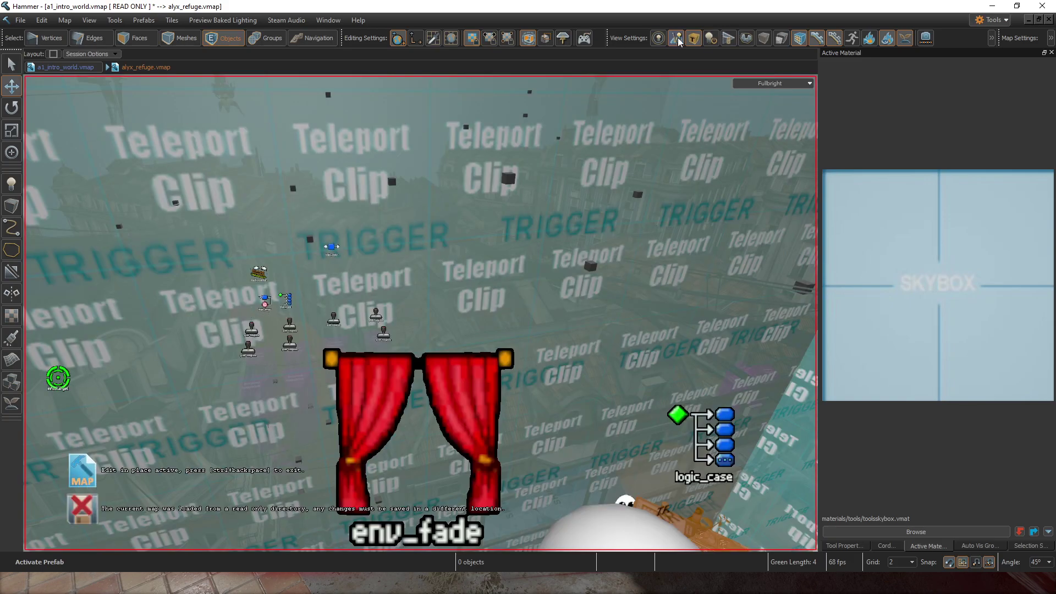
click(680, 43)
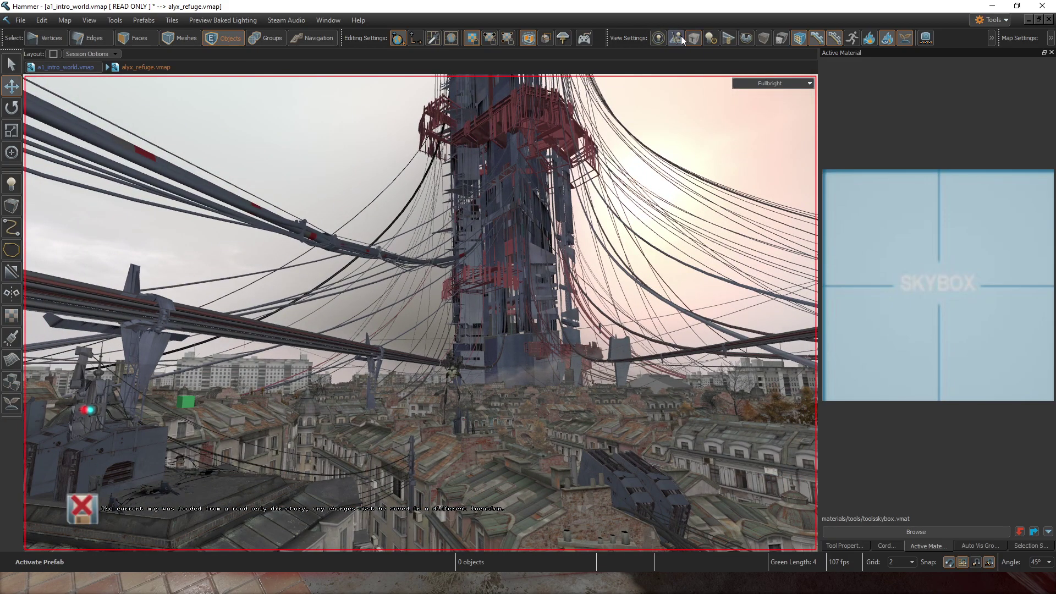
click(694, 38)
click(52, 68)
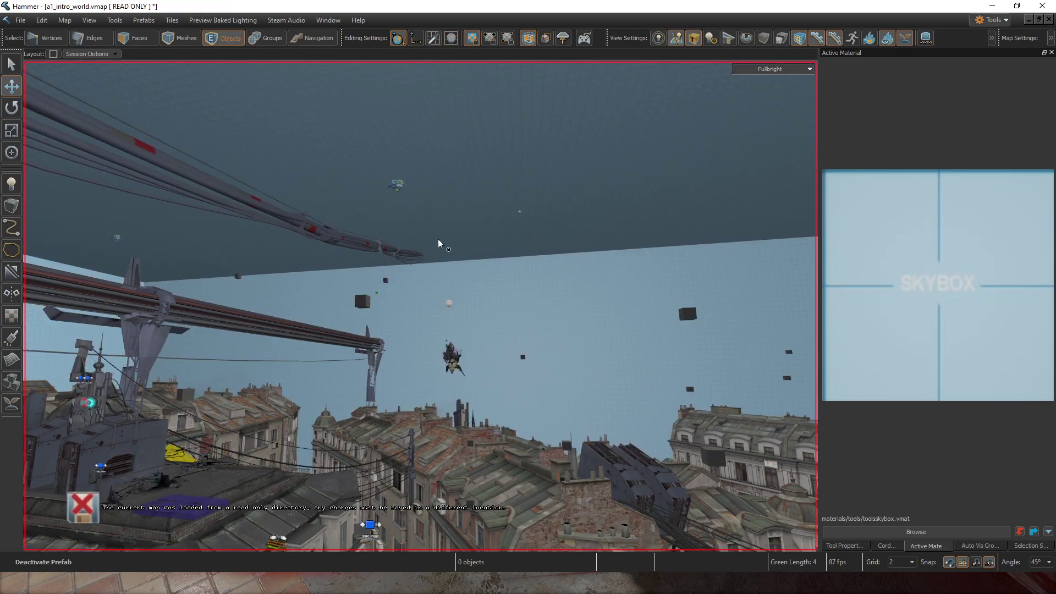
key(z)
key(w)
key(w)
key(z)
Step: Undo the accidental prefab deletion, open the alyx_refuge prefab for editing and delete its skybox mesh
key(Delete)
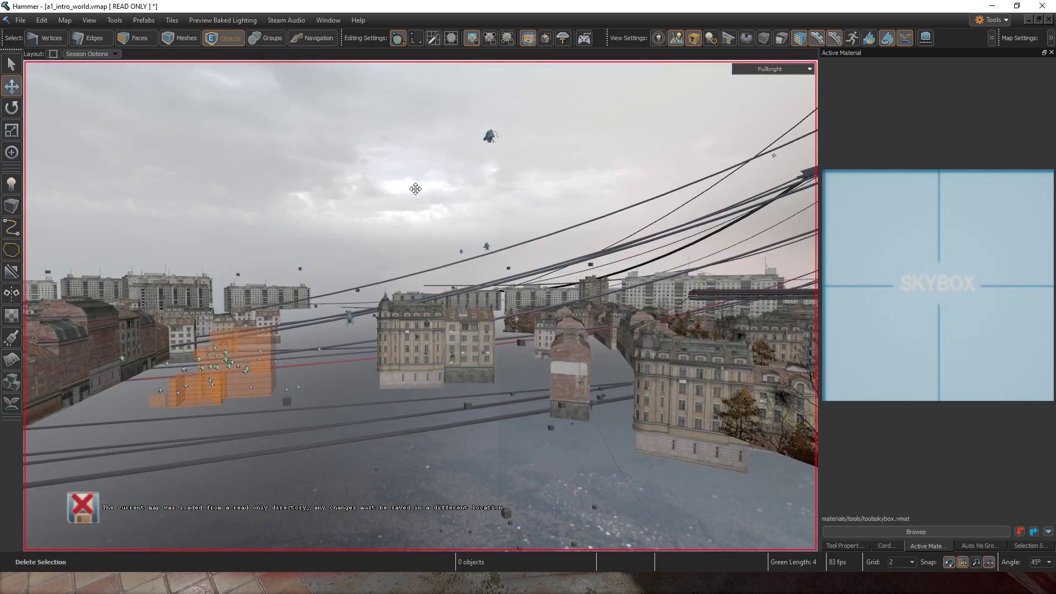
key(ctrl+z)
double_click(425, 217)
click(430, 218)
key(Delete)
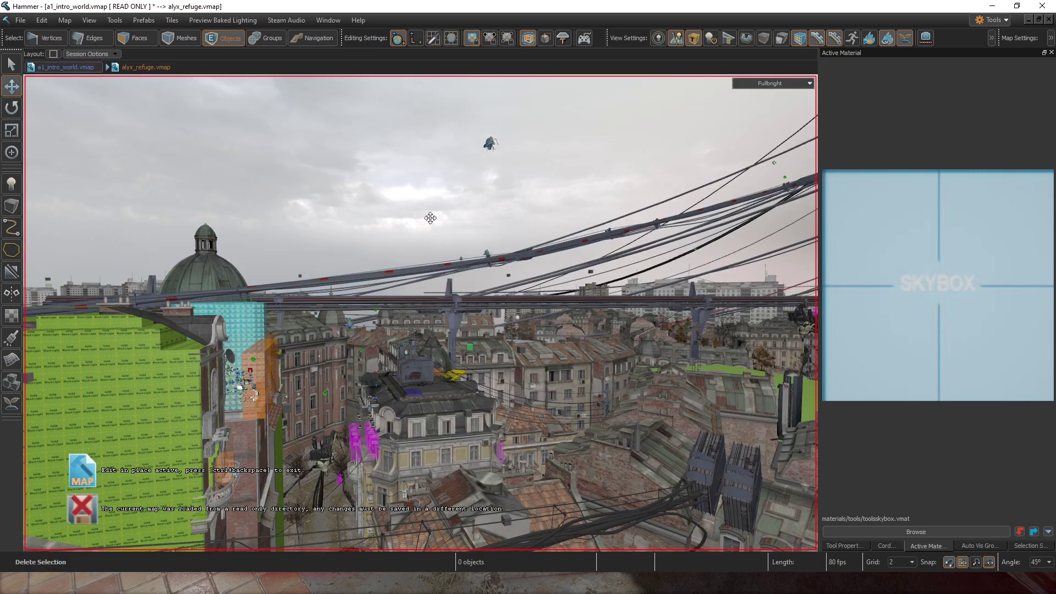
Step: Examine the city rooftops without the enclosing skybox and restore the deleted skybox mesh
key(z)
key(w)
key(w)
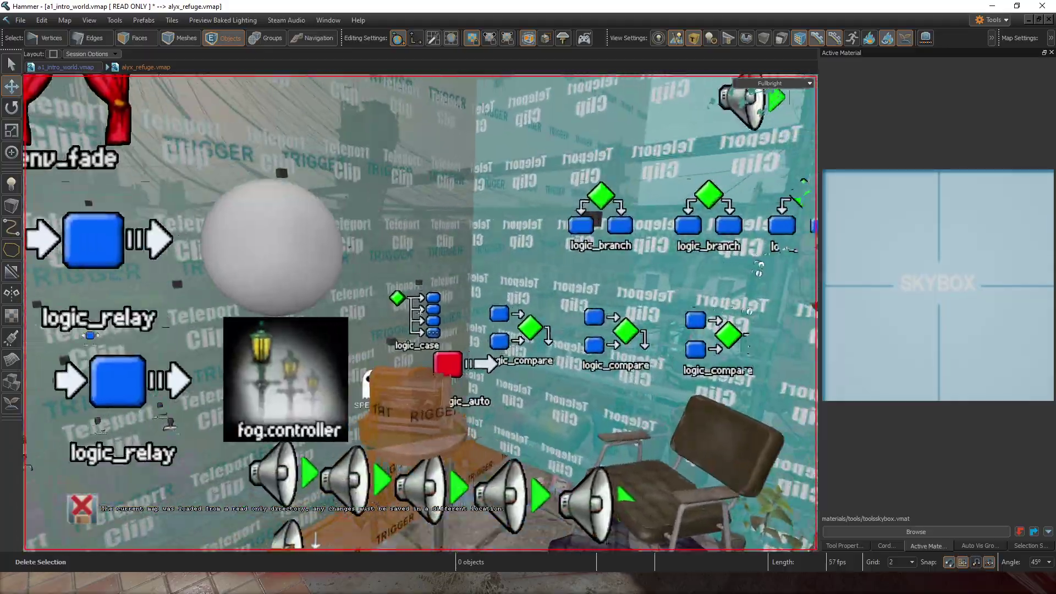
key(z)
key(z)
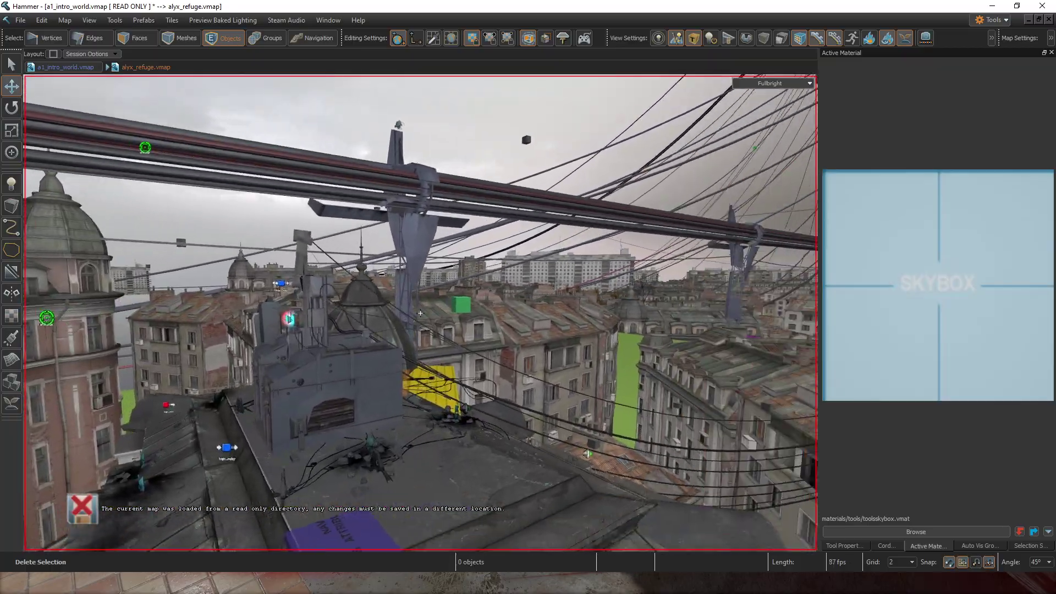
key(z)
key(z)
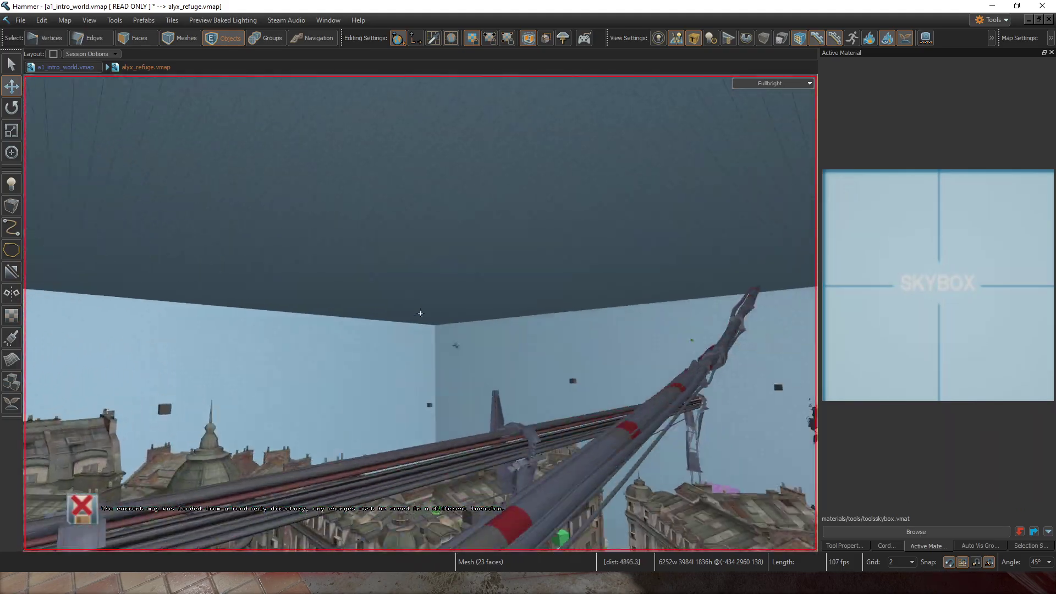
Step: Move one side face of the alyx_refuge skybox mesh inward by 1860 units
key(3)
click(407, 296)
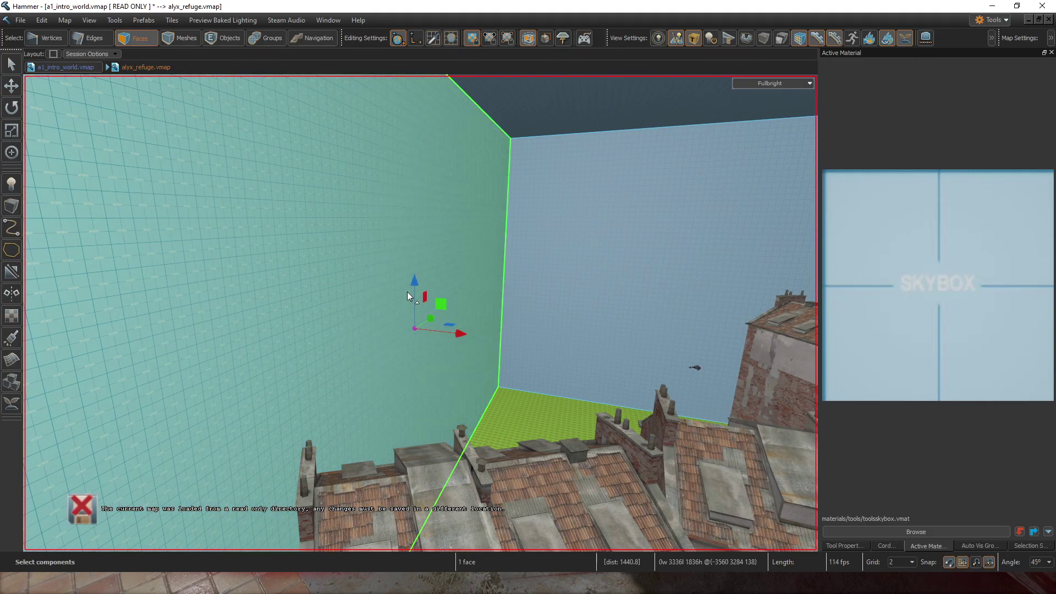
right_drag(411, 287, 440, 317)
drag(323, 281, 559, 349)
right_drag(559, 349, 511, 194)
click(421, 313)
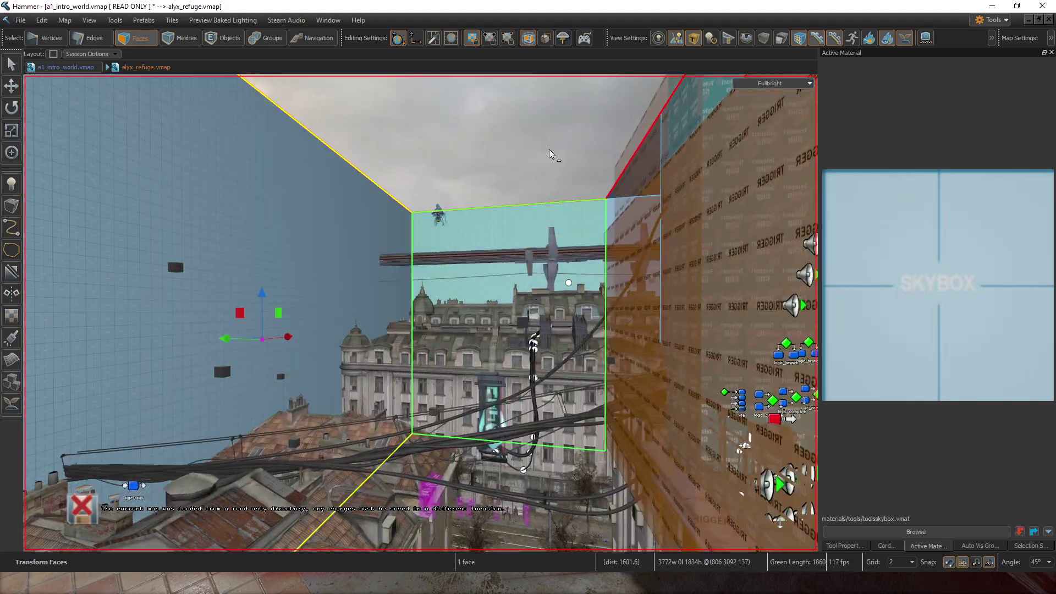
Step: Return to the testtutorial map and extend the skybox slab's side face 256 units over the entrance corridor
click(1029, 20)
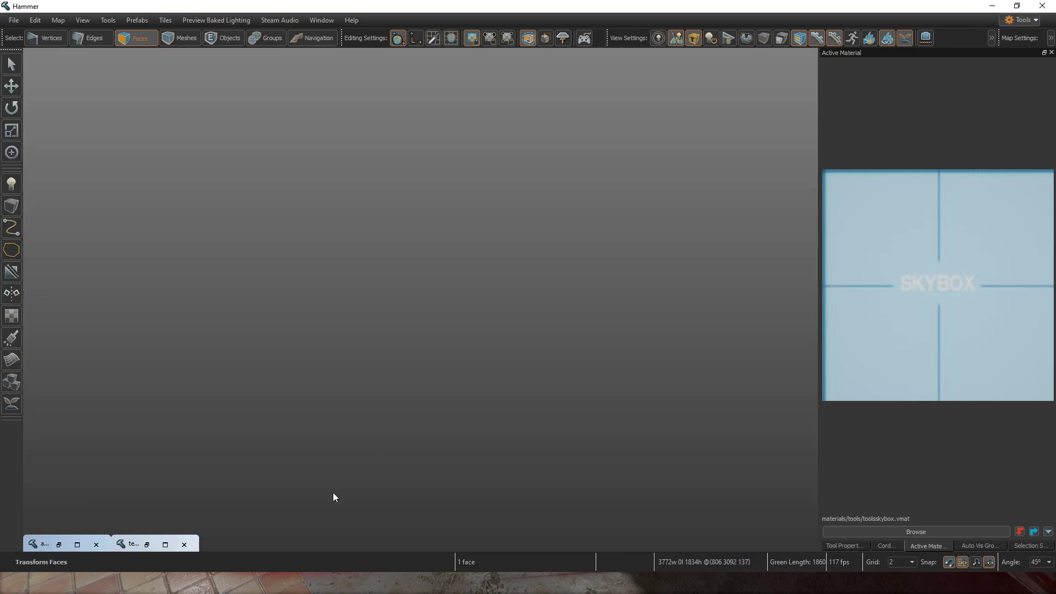
click(165, 544)
right_drag(463, 283, 428, 294)
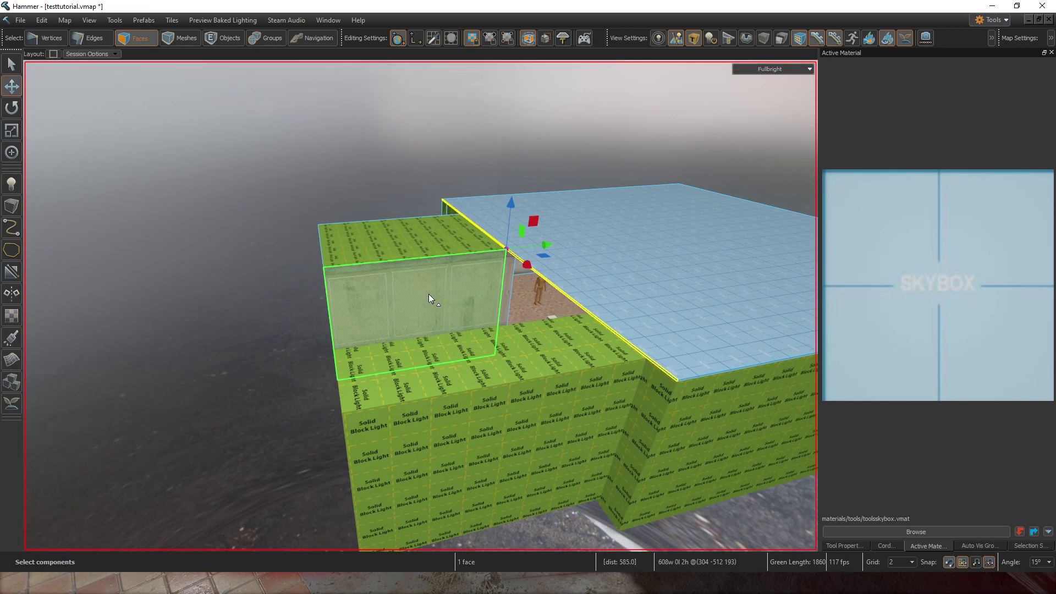
drag(542, 246, 331, 272)
right_drag(331, 272, 360, 305)
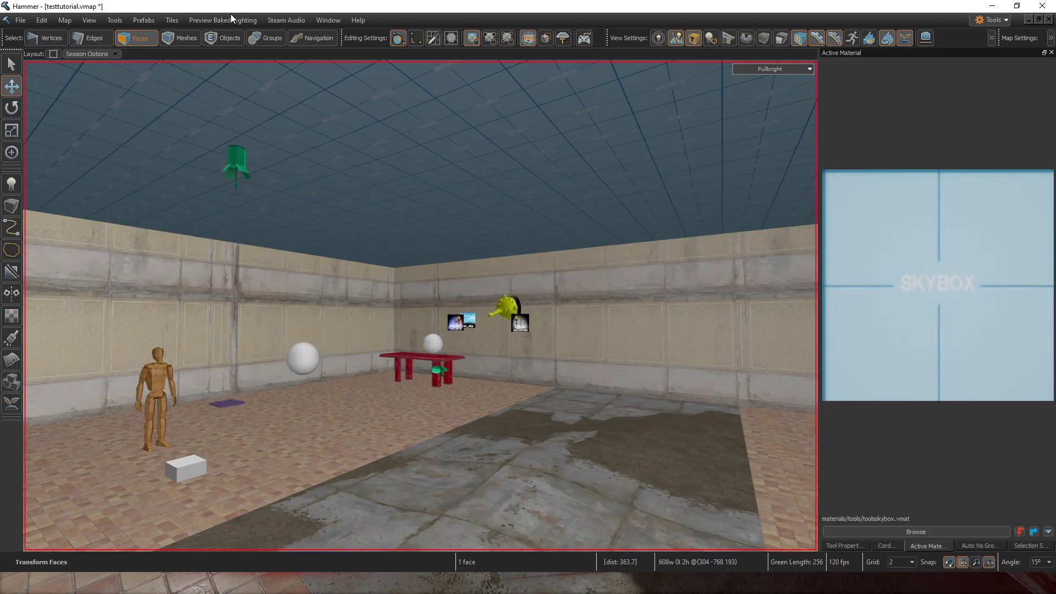
Step: Move the skybox slab's corridor-side face back 256 units, leaving the corridor open above
click(226, 38)
mouse_move(360, 248)
right_down()
mouse_move(420, 305)
mouse_move(361, 247)
right_up()
click(360, 251)
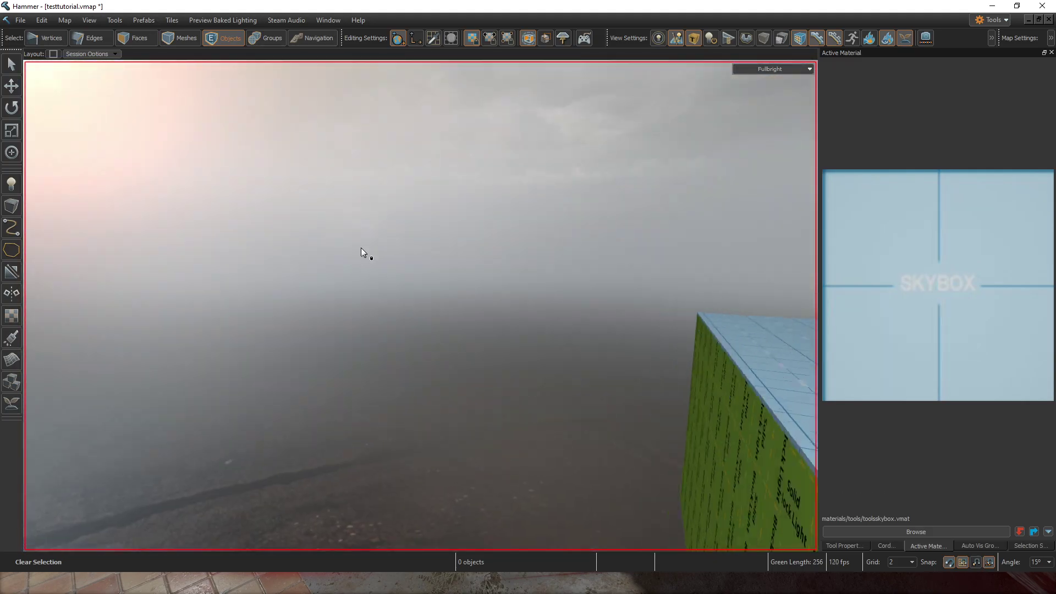
right_drag(459, 192, 420, 306)
scroll(541, 243, down, 6)
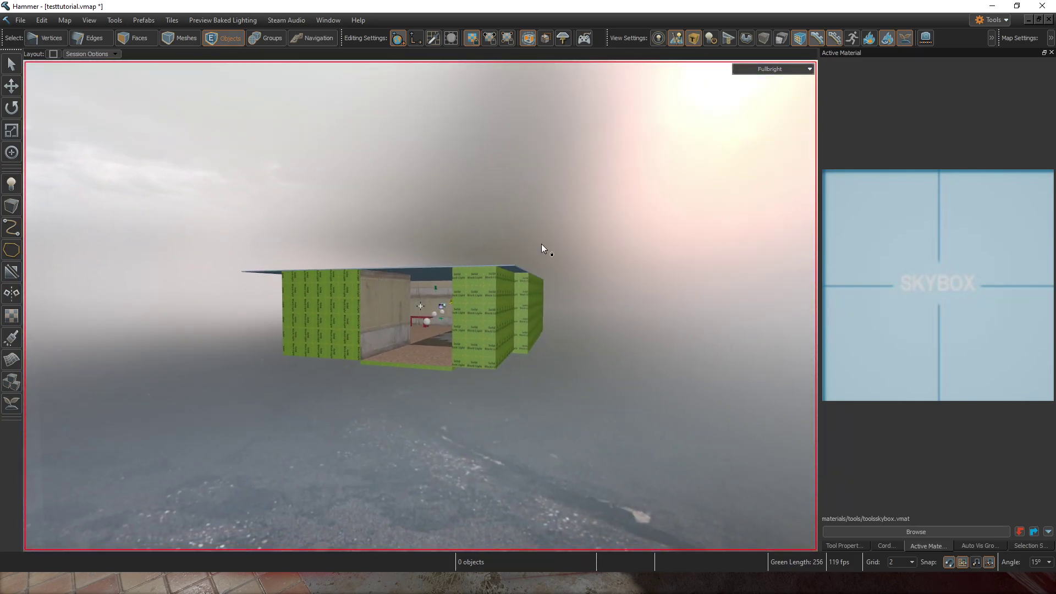
scroll(541, 243, up, 4)
right_drag(541, 243, 420, 358)
scroll(378, 366, down, 3)
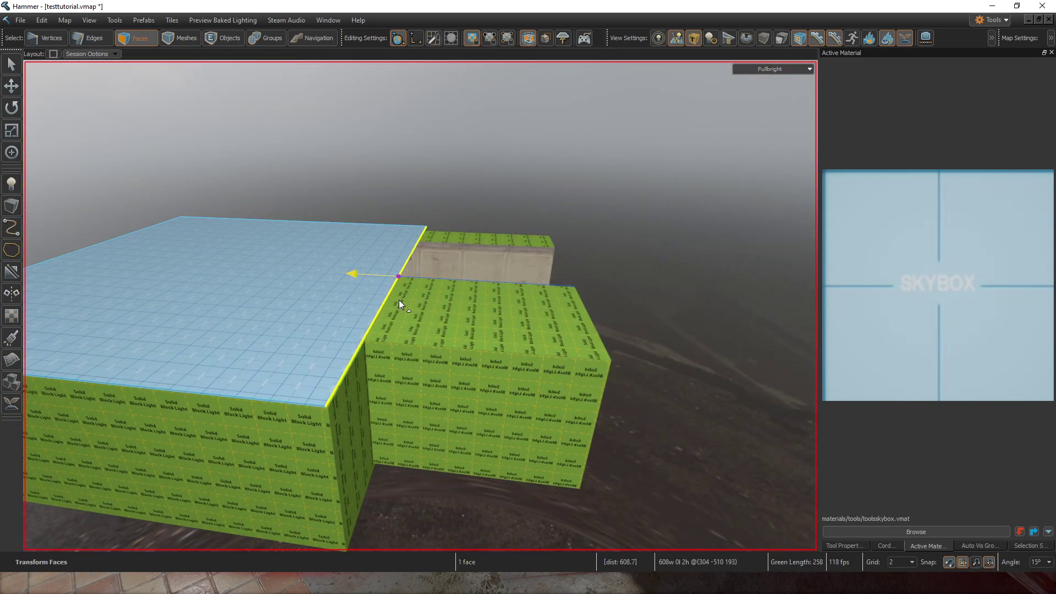
scroll(400, 299, up, 5)
scroll(418, 303, down, 5)
right_drag(418, 303, 590, 288)
Step: Clone the skybox slab with the grid at 8, offsetting the copy 260 units over the corridor
key(5)
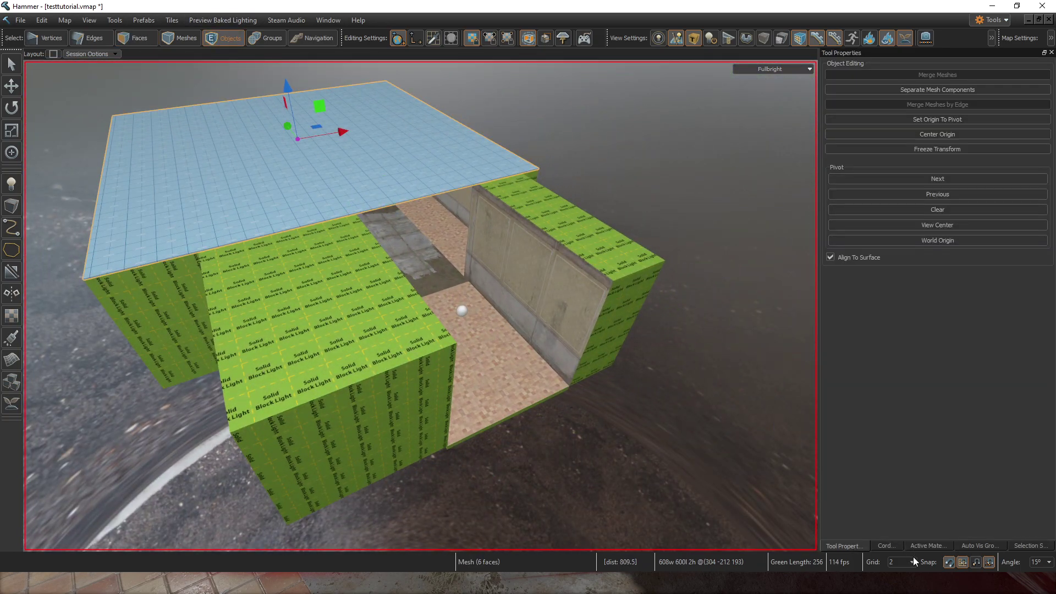
right_drag(387, 286, 373, 210)
right_drag(461, 272, 402, 249)
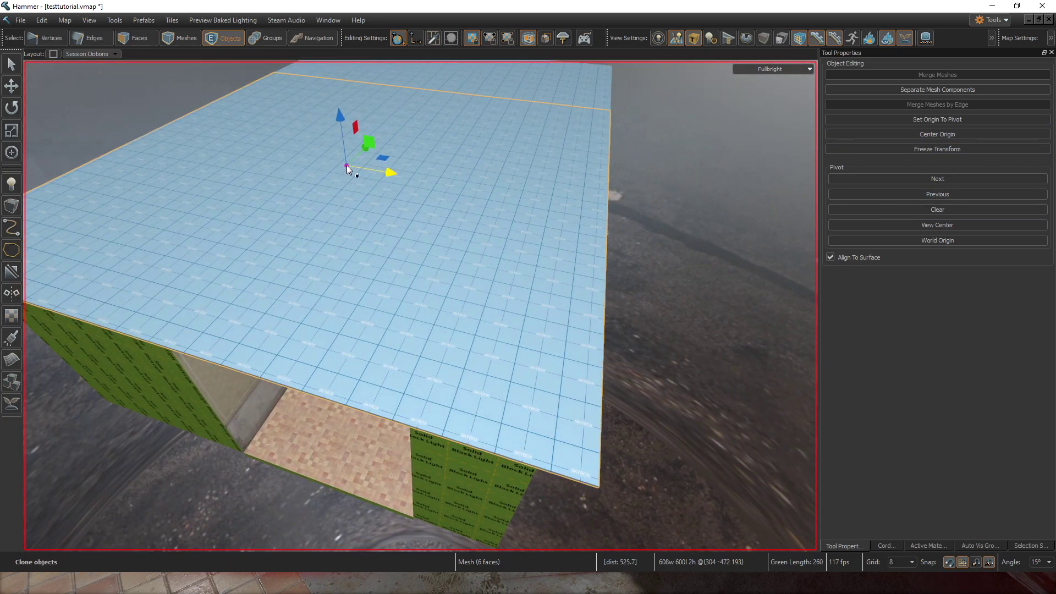
right_drag(326, 161, 501, 255)
Step: Narrow the cloned skybox slab to 464 units wide by moving its side faces inward
key(3)
click(363, 344)
right_drag(334, 249, 533, 361)
scroll(533, 360, up, 2)
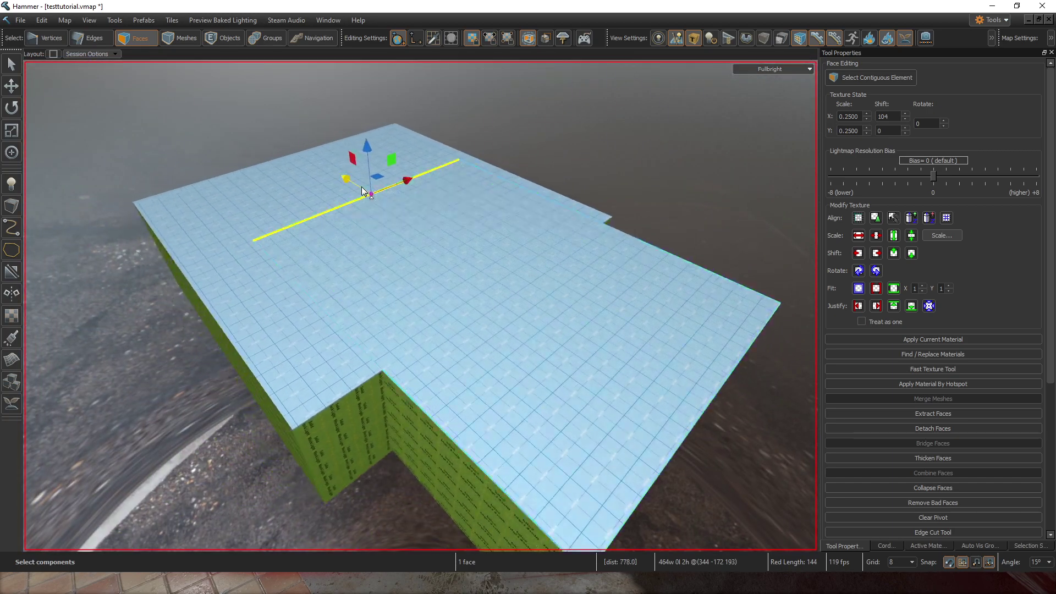
Step: Shorten the cloned skybox slab to 260 units so it covers only the corridor
click(509, 322)
right_drag(510, 321, 477, 306)
click(478, 307)
scroll(450, 282, down, 3)
drag(437, 232, 428, 232)
scroll(466, 162, down, 5)
click(463, 147)
right_drag(462, 146, 421, 306)
scroll(407, 245, down, 4)
scroll(405, 241, up, 4)
Step: Paste one copy of the corridor floor's end face in place and move the copy 72 units outward
right_drag(288, 319, 358, 5)
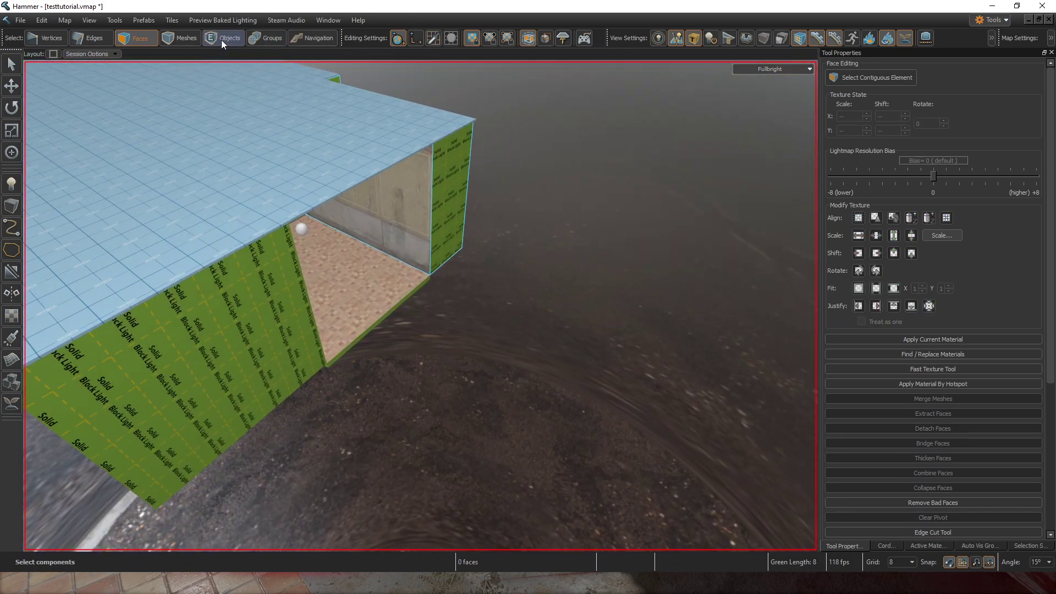
scroll(447, 204, up, 2)
scroll(463, 347, up, 3)
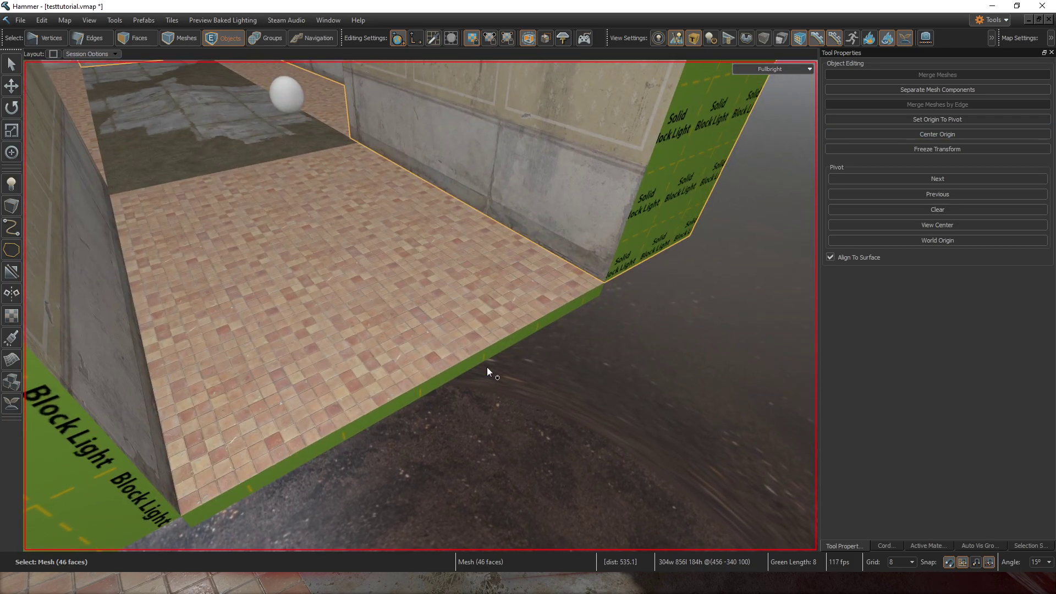
key(3)
click(465, 364)
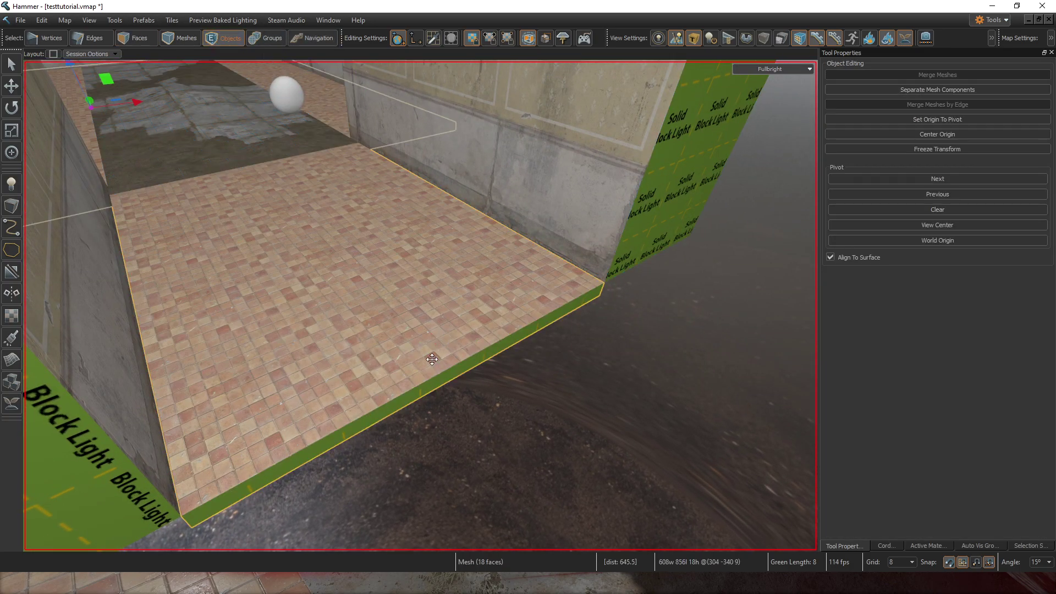
scroll(450, 374, down, 3)
key(ctrl+c)
key(ctrl+shift+v)
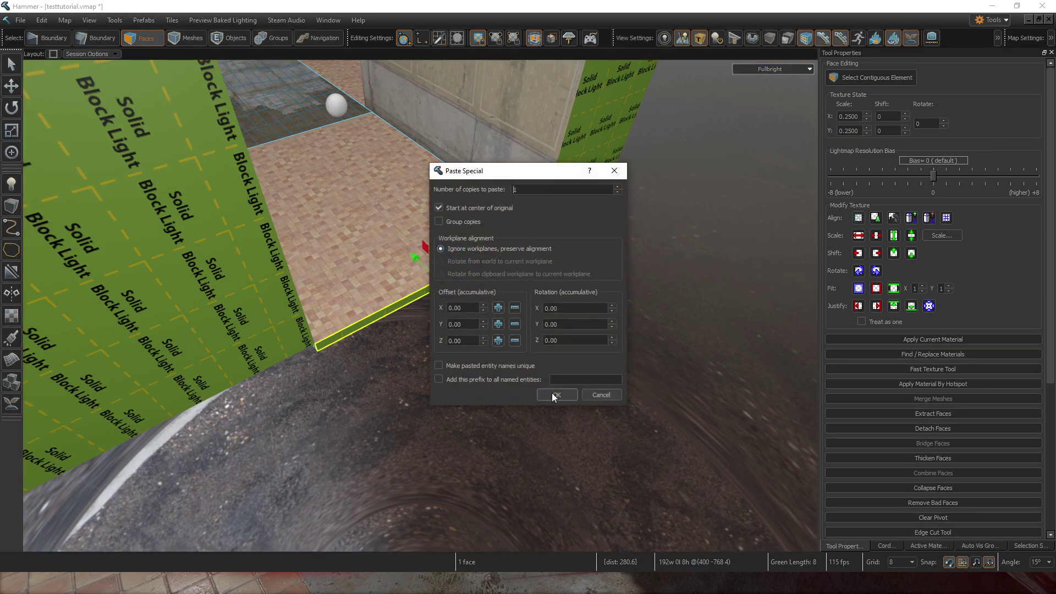
click(551, 392)
right_drag(522, 345, 533, 366)
key(w)
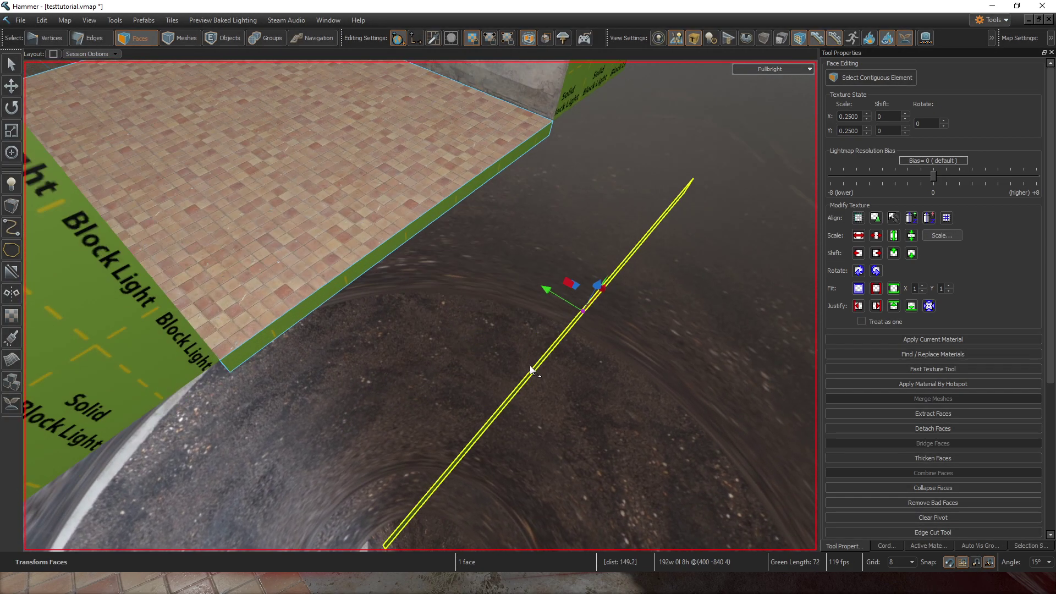
Step: Extend the edge loop of the pasted face 72 units toward the corridor floor's end
key(2)
double_click(533, 366)
key(s)
shift+drag(429, 268, 414, 257)
right_drag(414, 257, 471, 290)
key(w)
key(3)
click(451, 242)
alt+right_click(485, 286)
key(Escape)
Step: Select the four-edge loop at the corridor floor's end and close it with Fill Hole
right_drag(631, 222, 379, 349)
mouse_move(420, 306)
right_down()
mouse_move(540, 389)
mouse_move(420, 306)
right_up()
key(2)
double_click(503, 311)
double_click(502, 310)
mouse_move(570, 351)
right_down()
mouse_move(421, 306)
mouse_move(569, 352)
right_up()
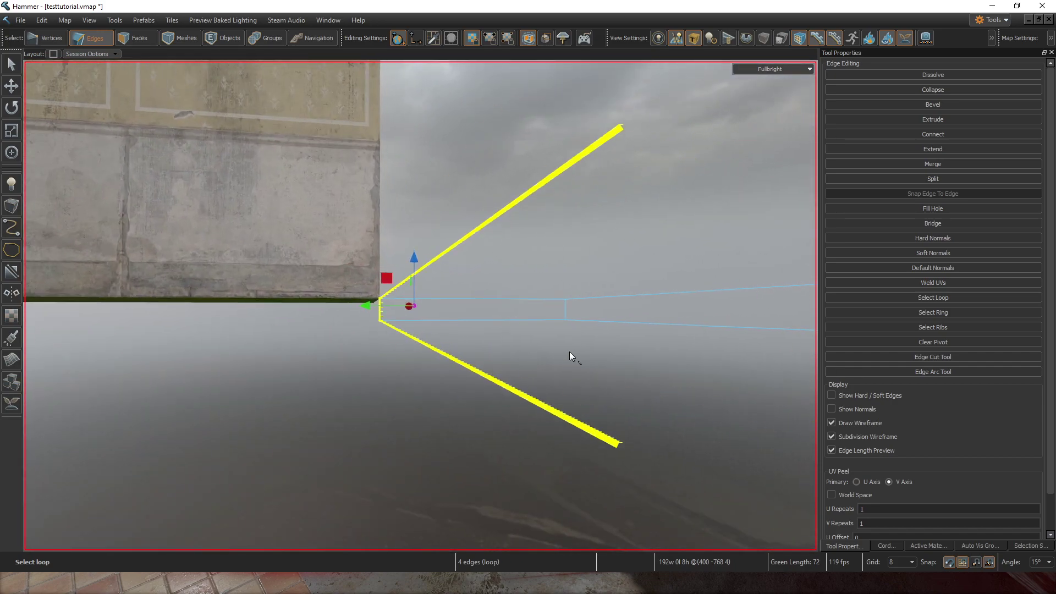
click(926, 208)
click(472, 394)
Step: Delete the underside faces of the room and corridor floors
right_drag(472, 394, 420, 305)
key(3)
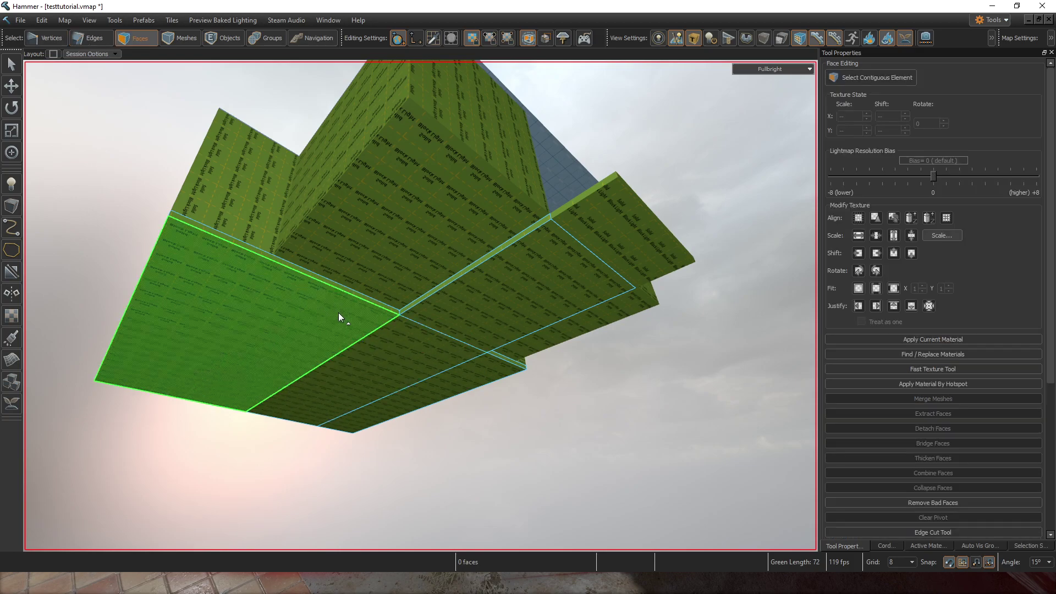
key(Delete)
click(407, 331)
key(Delete)
click(560, 275)
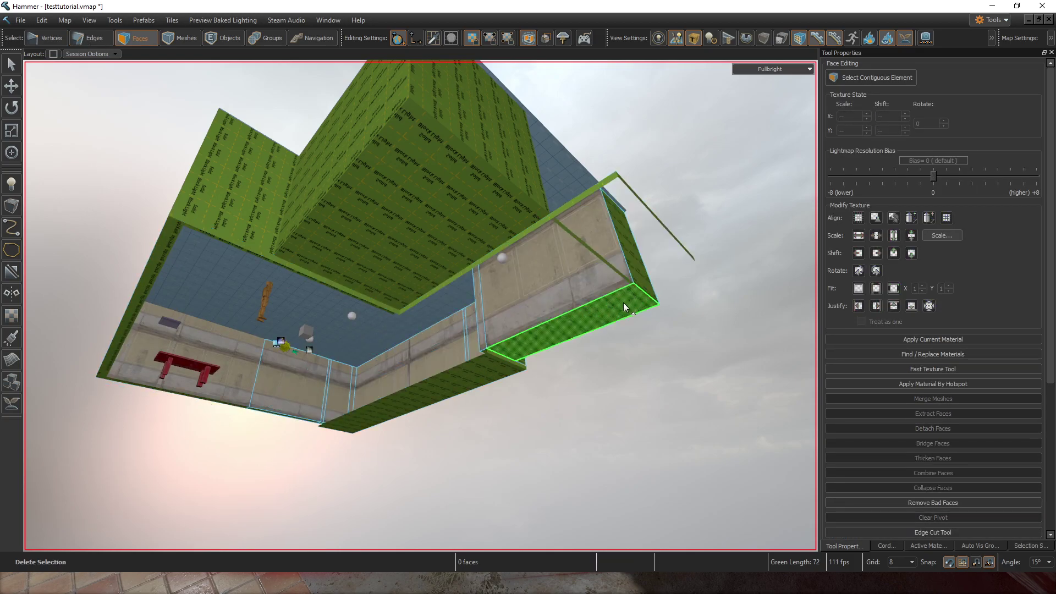
key(Delete)
Step: Delete the unseen outer and bottom faces of the room's walls one by one
right_drag(464, 389, 483, 326)
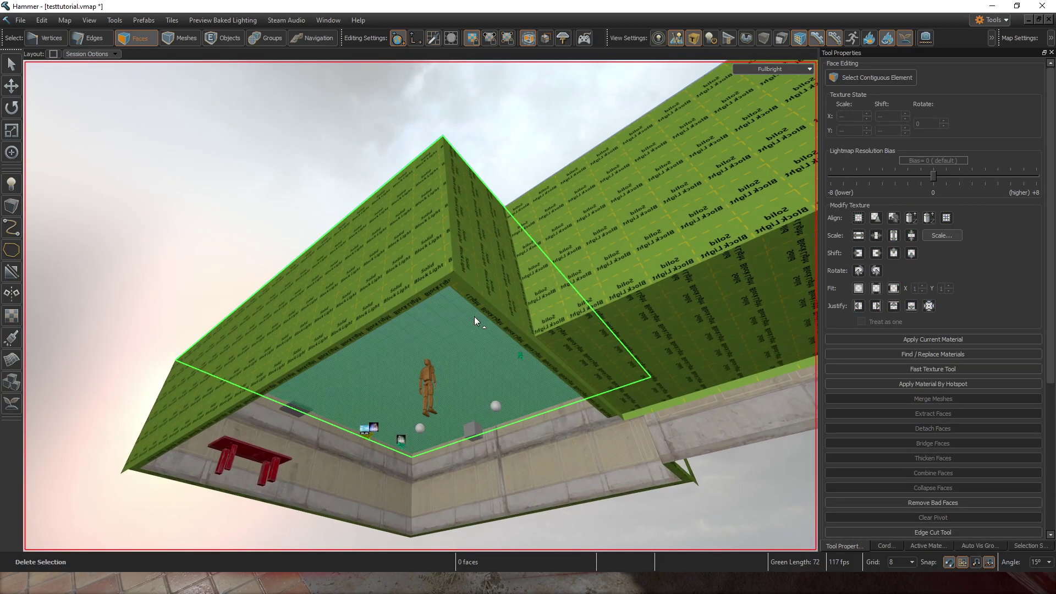
key(Delete)
right_drag(519, 269, 537, 296)
click(536, 296)
key(Delete)
click(550, 178)
key(Delete)
mouse_move(615, 251)
right_down()
mouse_move(616, 220)
mouse_move(616, 252)
right_up()
key(Delete)
click(424, 169)
key(Delete)
Step: Delete all faces of the main room's skybox slab except its visible underside
right_drag(637, 114, 420, 306)
double_click(548, 234)
right_drag(547, 233, 595, 160)
ctrl+click(596, 155)
key(w)
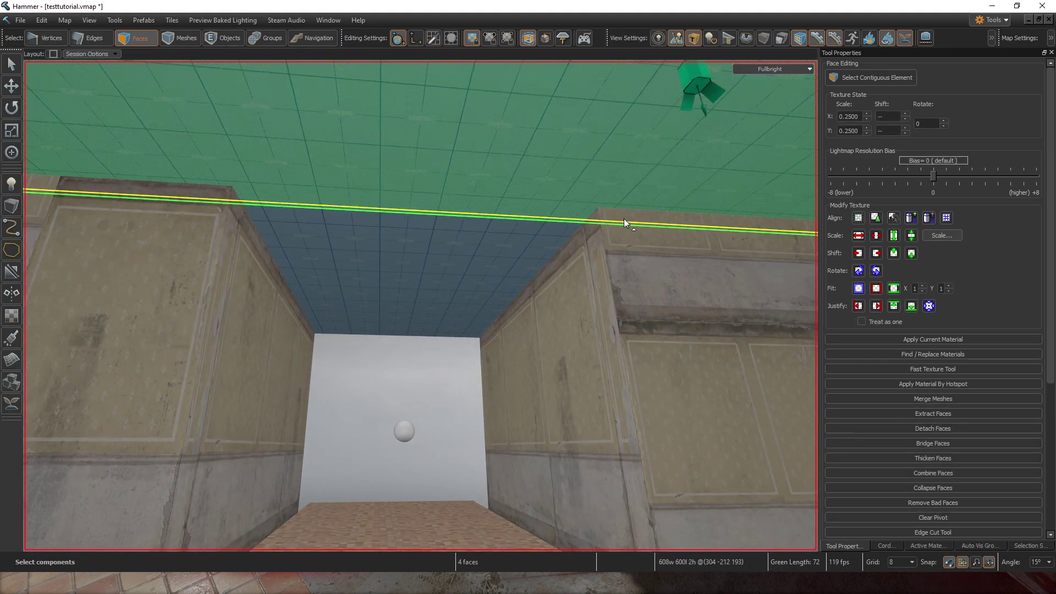
key(Delete)
Step: Delete the hidden faces of the corridor's skybox slab, keeping its underside, and inspect the enclosed room
key(w)
double_click(515, 239)
ctrl+click(515, 233)
key(Delete)
key(w)
right_drag(514, 233, 524, 232)
key(w)
right_drag(541, 158, 420, 305)
key(s)
right_drag(445, 230, 420, 306)
key(w)
right_drag(441, 160, 420, 306)
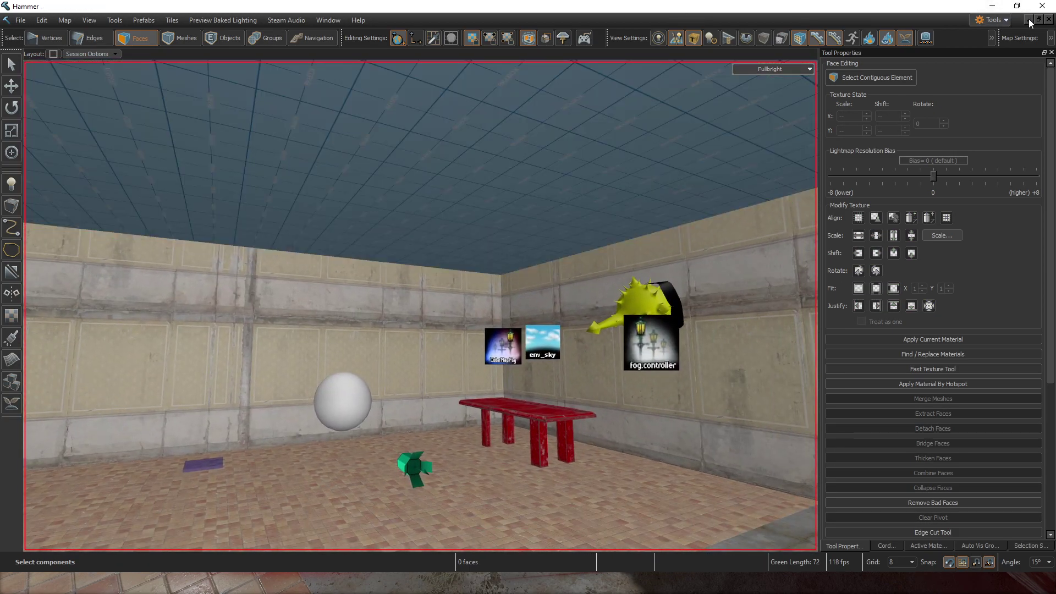
Step: Switch to the other open map, undo its last two changes and return to the testtutorial map
click(1028, 20)
click(77, 544)
right_drag(220, 355, 421, 306)
key(w)
key(ctrl+z)
key(ctrl+z)
right_drag(423, 226, 520, 322)
key(w)
key(s)
click(1042, 19)
click(166, 545)
Step: Try to delete edges of the room's wall mesh, and undo the deletions
double_click(533, 332)
key(2)
click(480, 309)
key(s)
key(g)
key(Delete)
click(416, 303)
key(g)
key(Delete)
key(w)
right_drag(454, 292, 420, 306)
key(ctrl+z)
key(ctrl+z)
key(ctrl+z)
key(ctrl+z)
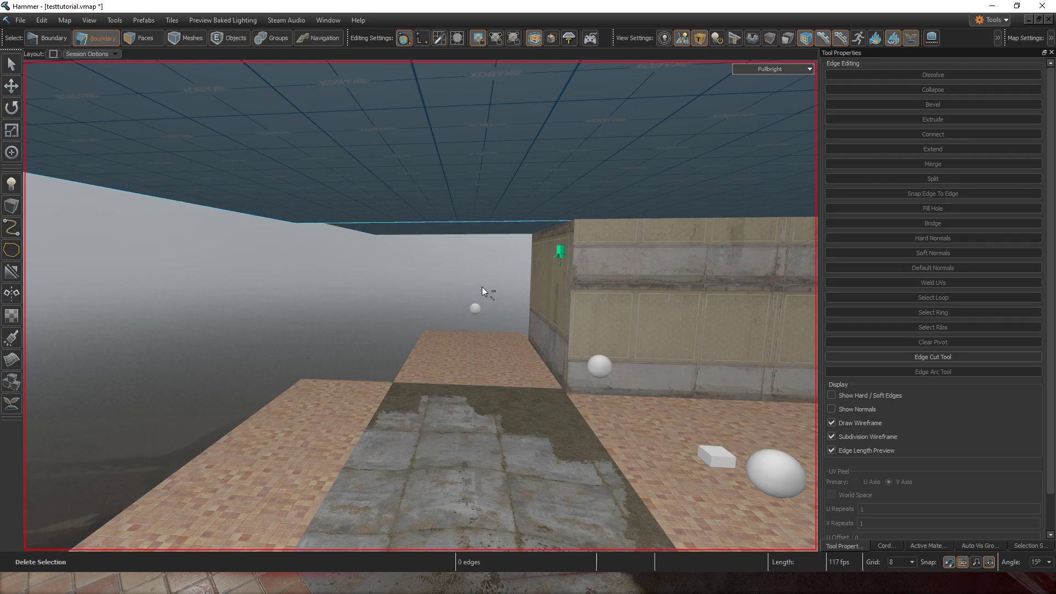
Step: Try to delete all contiguous faces of the wall mesh beside the corridor, and undo the deletion
right_drag(482, 287, 482, 286)
key(d)
click(518, 283)
key(3)
double_click(537, 295)
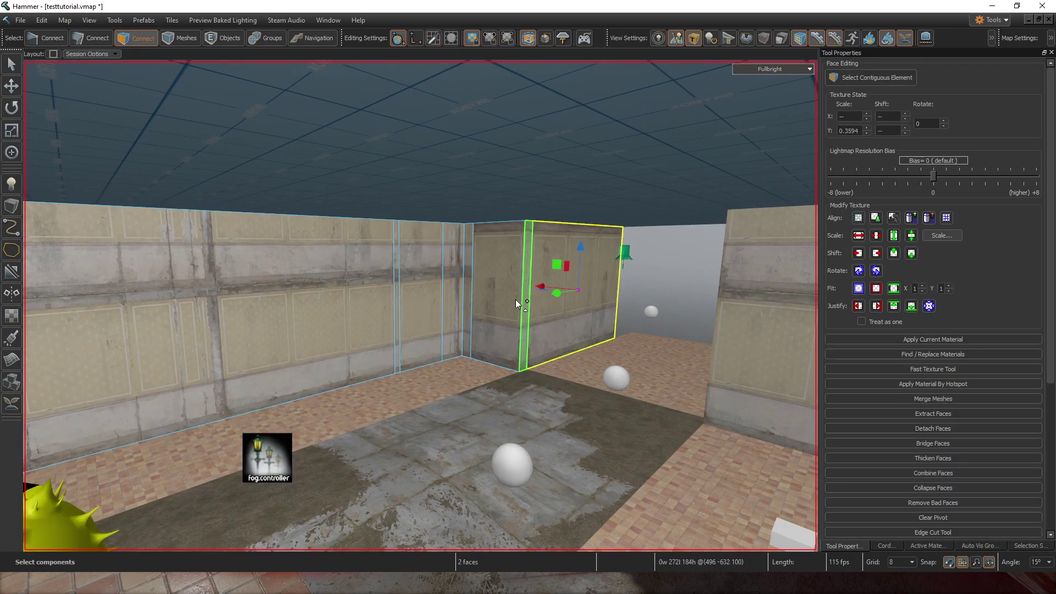
shift+click(427, 296)
shift+click(395, 298)
shift+click(370, 298)
right_drag(370, 298, 421, 306)
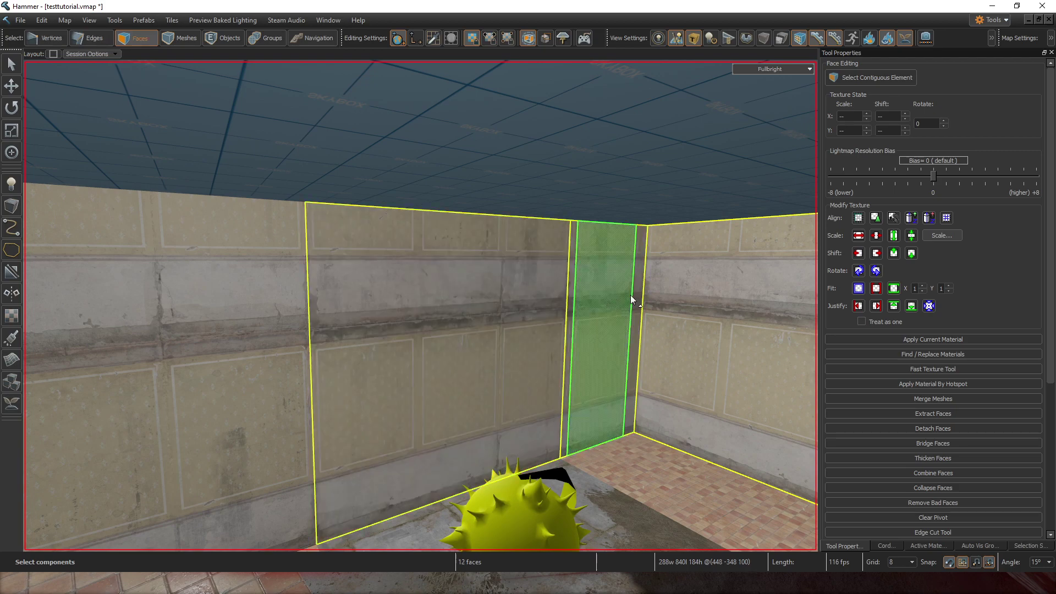
right_drag(606, 298, 633, 296)
shift+click(509, 296)
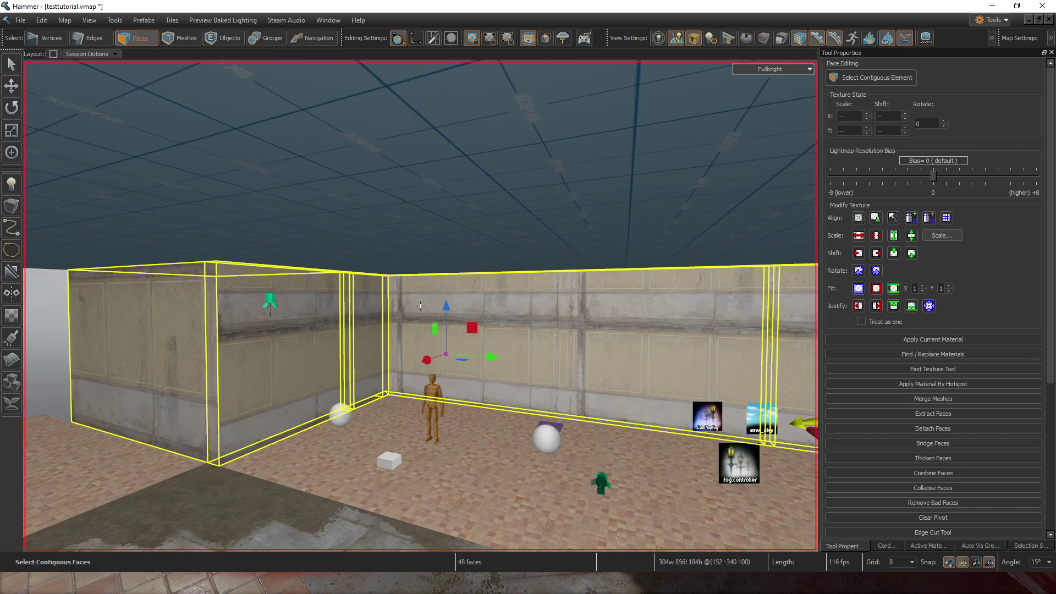
right_drag(330, 308, 420, 306)
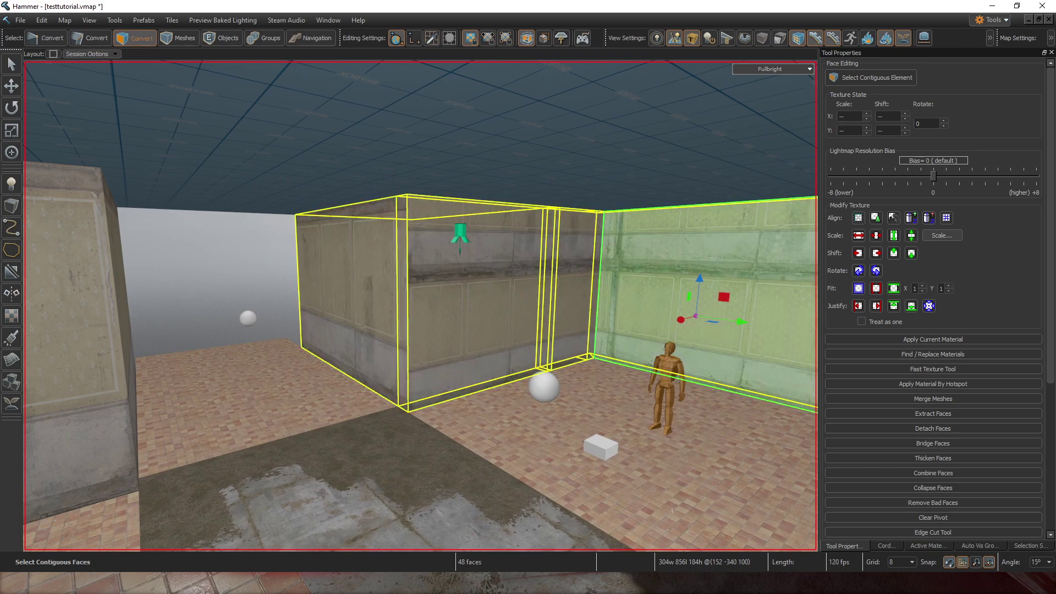
right_drag(365, 305, 286, 299)
key(Delete)
key(ctrl+z)
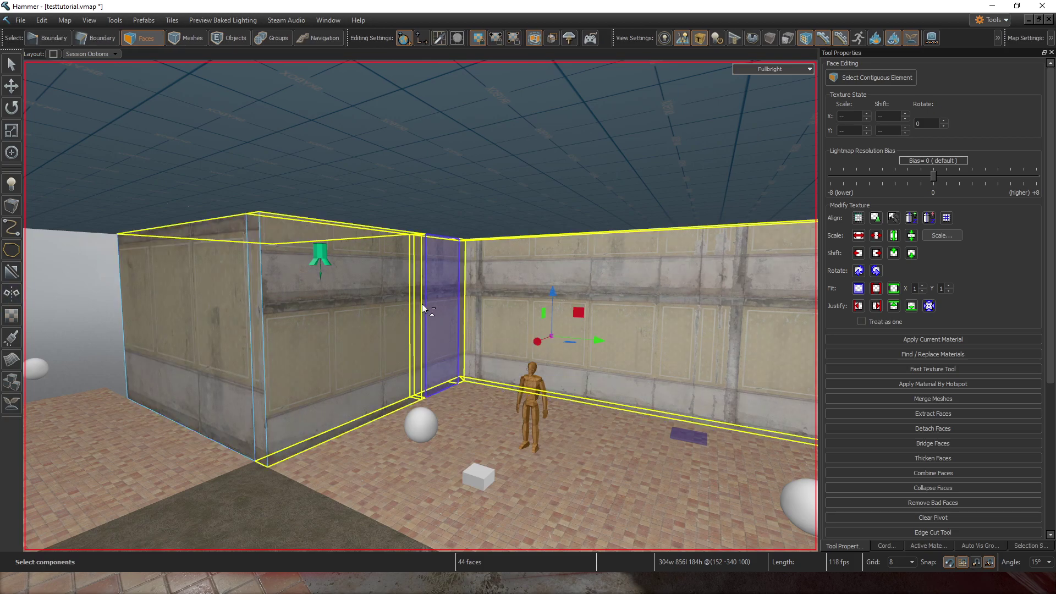
Step: Try to delete the wall mesh's faces except the visible inner ones, and undo the deletion
ctrl+click(459, 297)
right_drag(485, 306, 342, 334)
key(Delete)
key(ctrl+z)
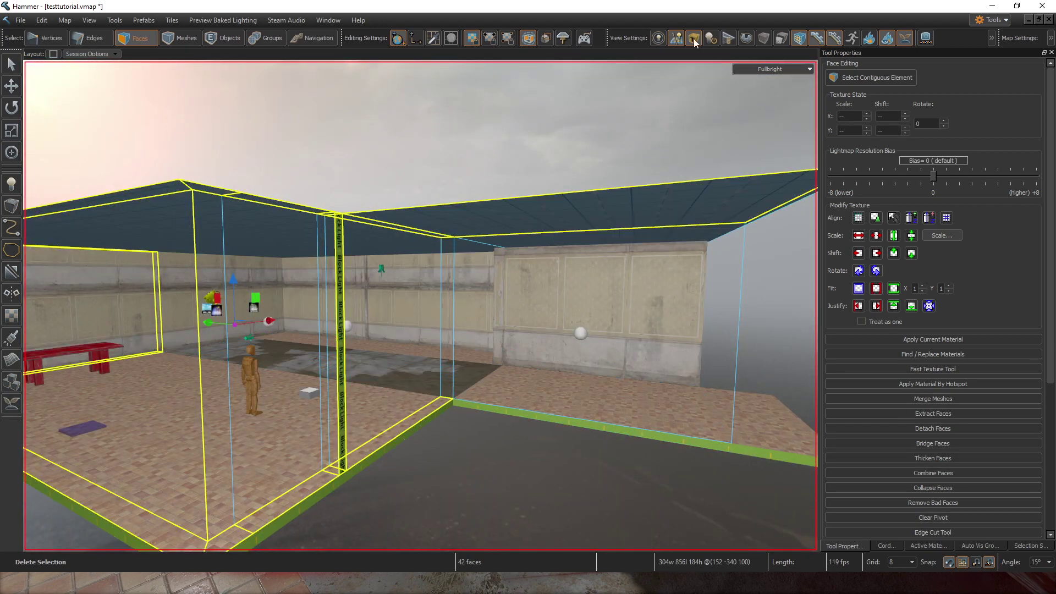
Step: Undo the earlier face deletions and edits to bring back the room's solid wall, floor and ceiling meshes
key(ctrl+z)
key(ctrl+z)
key(ctrl+z)
key(ctrl+z)
key(ctrl+z)
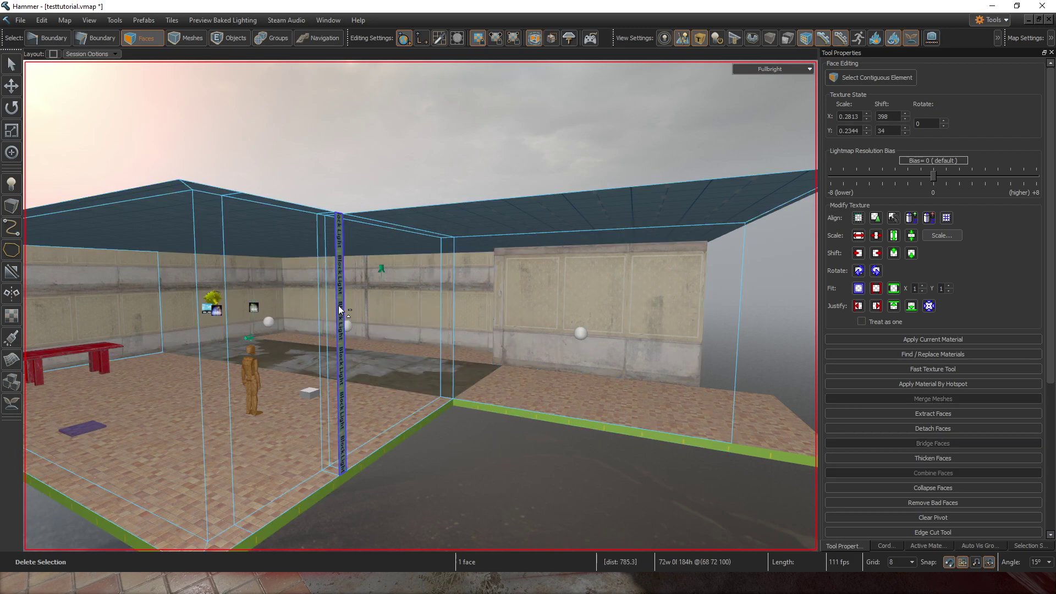
key(ctrl+z)
key(ctrl+z)
key(ctrl+z)
key(ctrl+z)
key(ctrl+z)
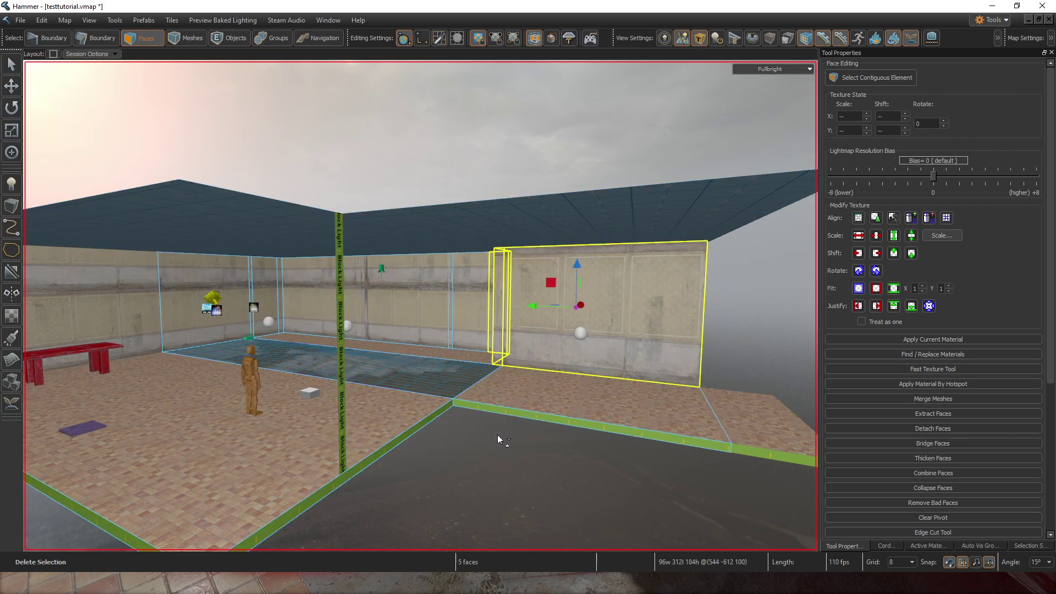
key(ctrl+z)
key(ctrl+z)
key(ctrl+z)
key(ctrl+z)
key(ctrl+z)
key(ctrl+z)
key(ctrl+z)
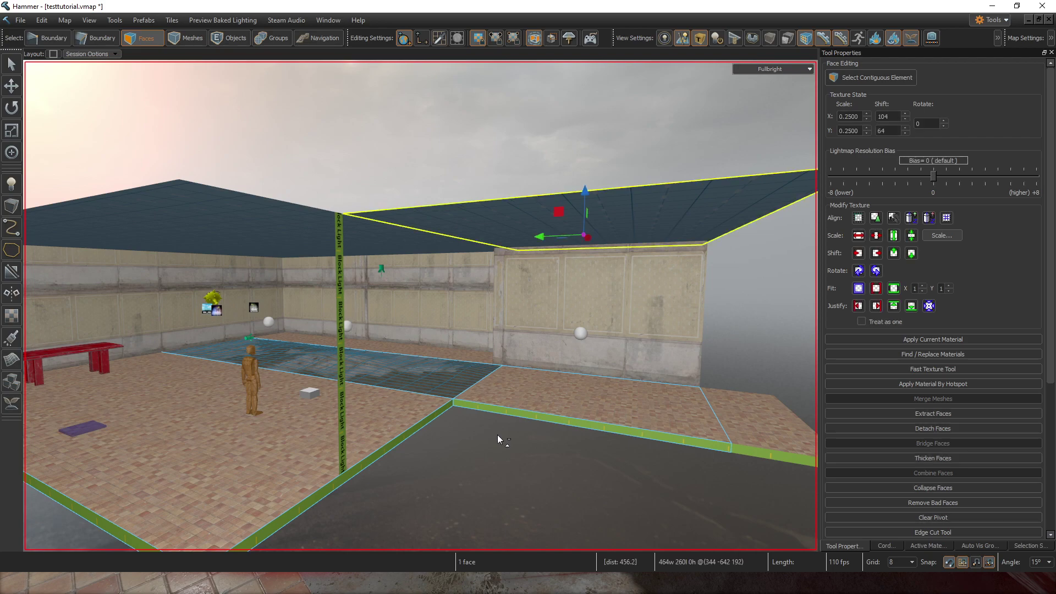
key(ctrl+z)
key(ctrl+z)
key(ctrl+z)
key(ctrl+z)
key(ctrl+z)
key(ctrl+z)
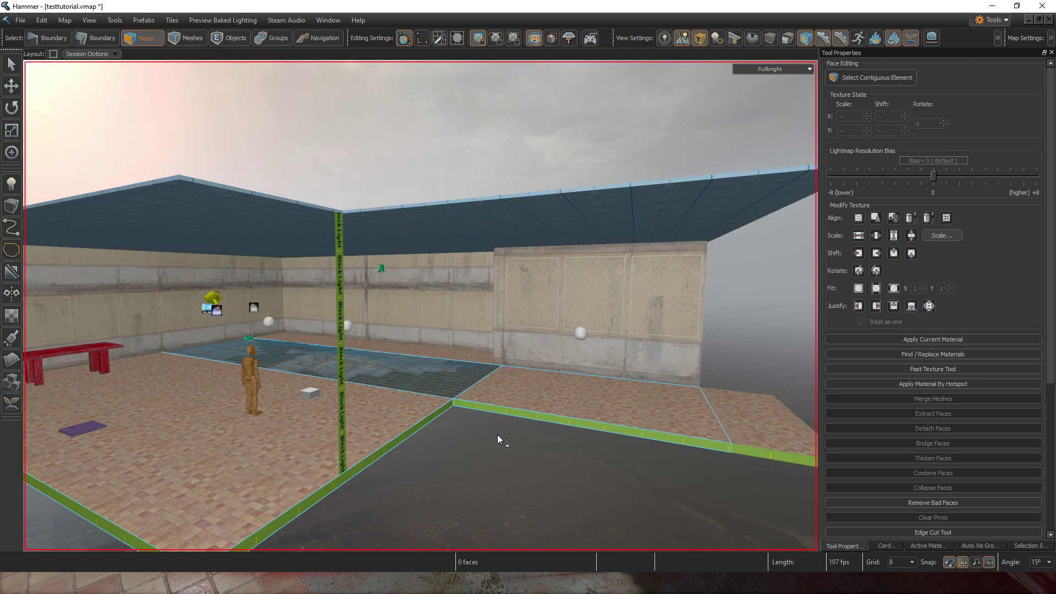
key(ctrl+z)
key(ctrl+z)
key(ctrl+z)
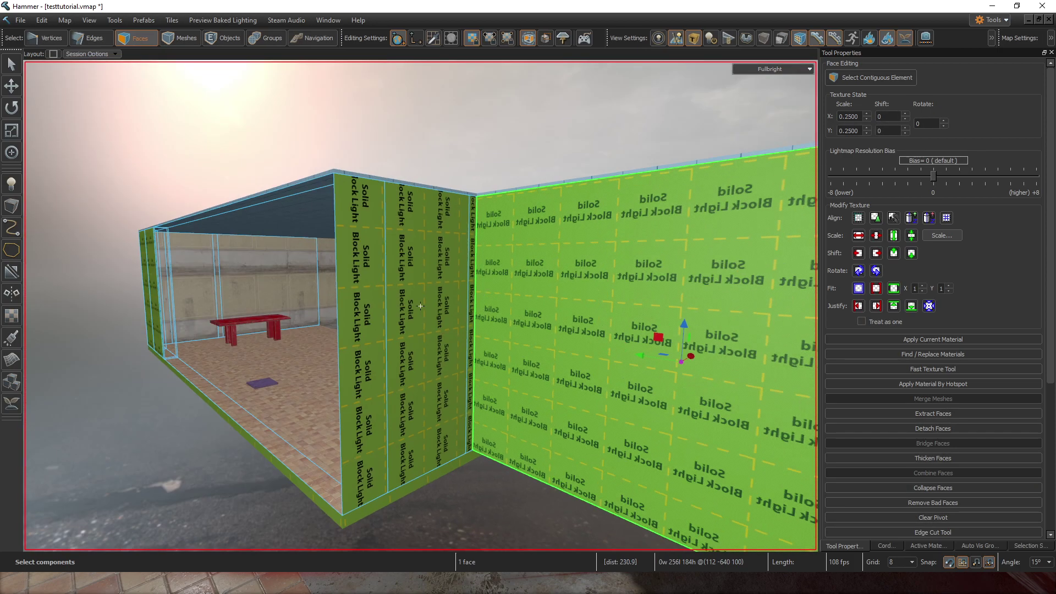
Step: Try to delete the unseen outer faces of the corridor's wall and ceiling, and undo the deletions
right_drag(420, 306, 446, 272)
key(Delete)
click(570, 306)
click(427, 160)
right_drag(427, 160, 420, 306)
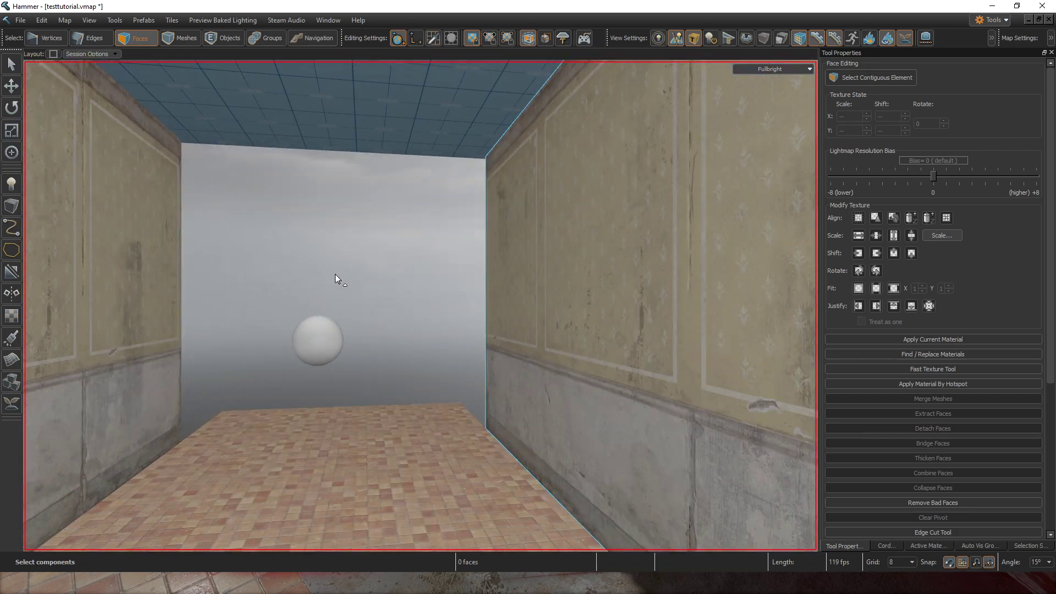
click(219, 36)
right_drag(443, 159, 443, 159)
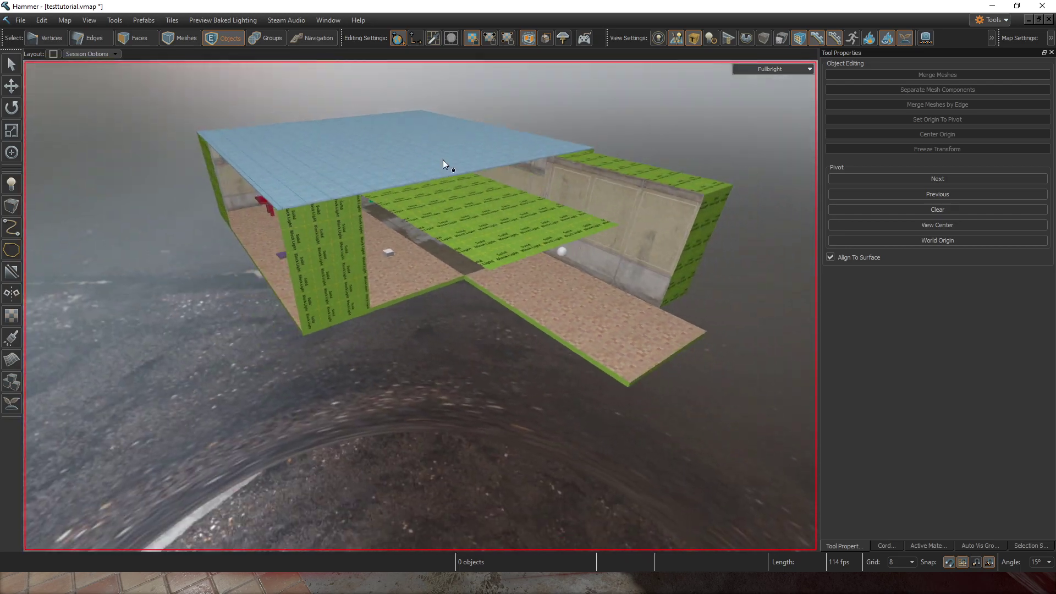
ctrl+right_click(461, 183)
key(ctrl+z)
key(ctrl+z)
key(ctrl+z)
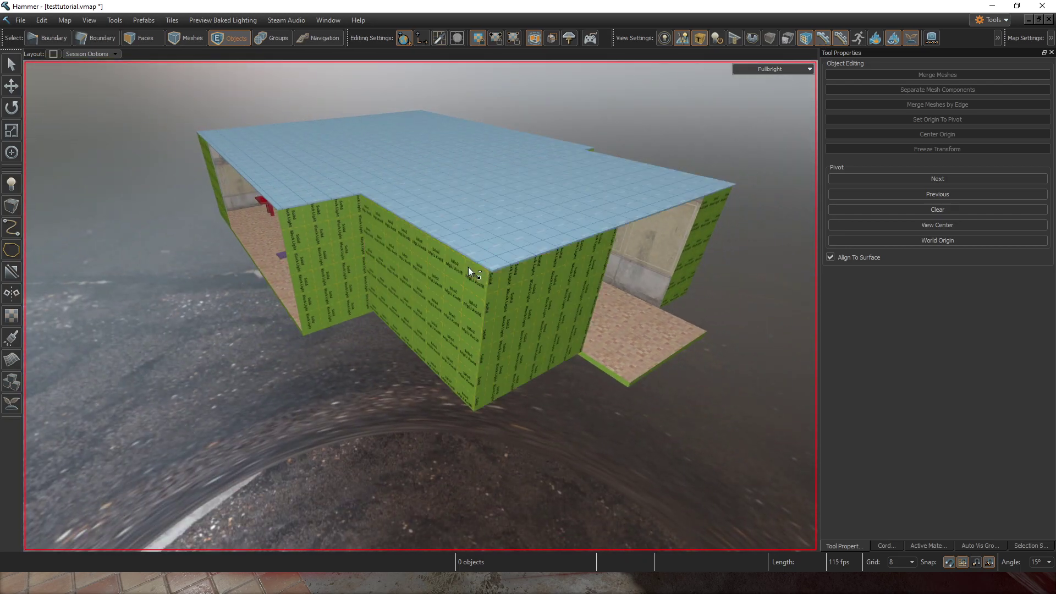
Step: Delete two faces of the wall meshes at the corridor's open end
right_drag(464, 270, 420, 306)
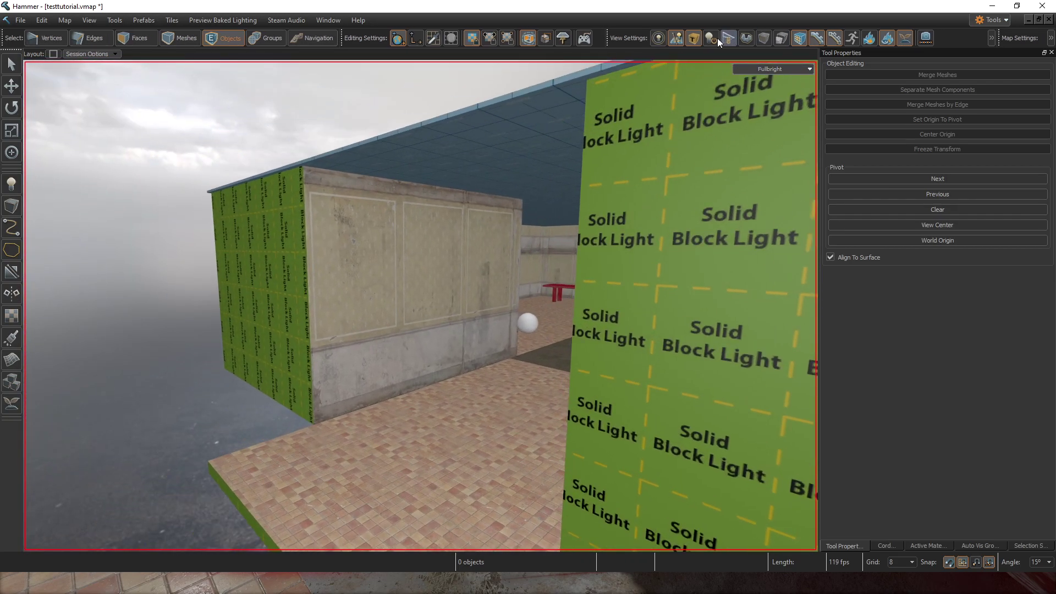
right_drag(590, 293, 421, 306)
key(3)
click(513, 293)
ctrl+click(394, 282)
key(Delete)
Step: Extrude a wall block across the corridor's open end to close off the map
right_drag(636, 263, 420, 306)
key(5)
right_drag(193, 179, 420, 306)
click(299, 289)
right_drag(300, 289, 490, 262)
key(Escape)
click(420, 305)
right_drag(715, 187, 687, 187)
click(909, 133)
scroll(558, 343, up, 1)
key(3)
scroll(511, 369, down, 1)
click(466, 397)
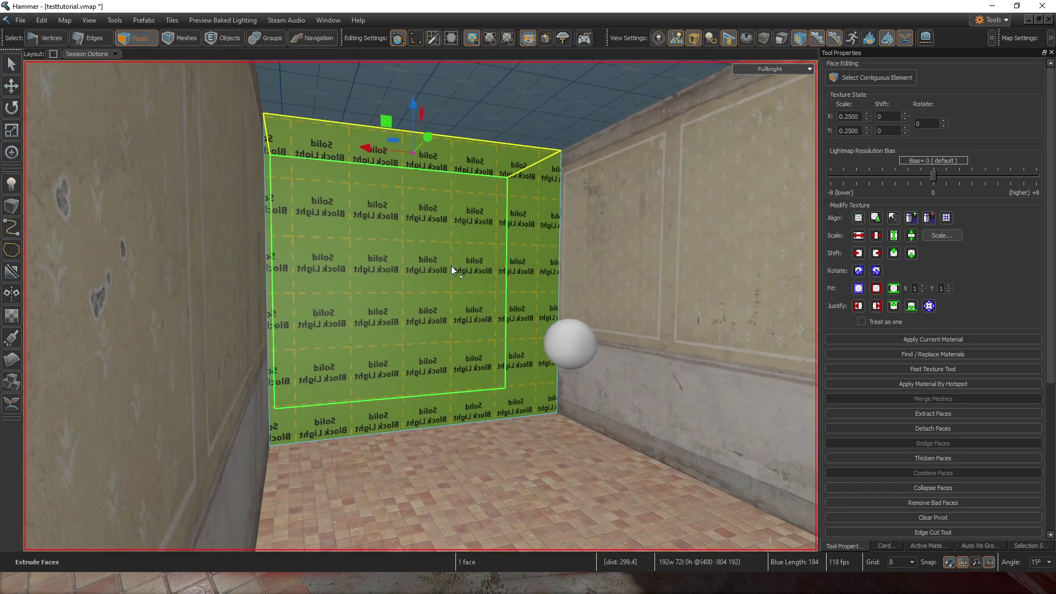
Step: Texture the corridor's new end wall with the adjoining wall's material by hotspot and clear the selection
right_drag(451, 265, 554, 249)
alt+right_click(434, 258)
click(880, 384)
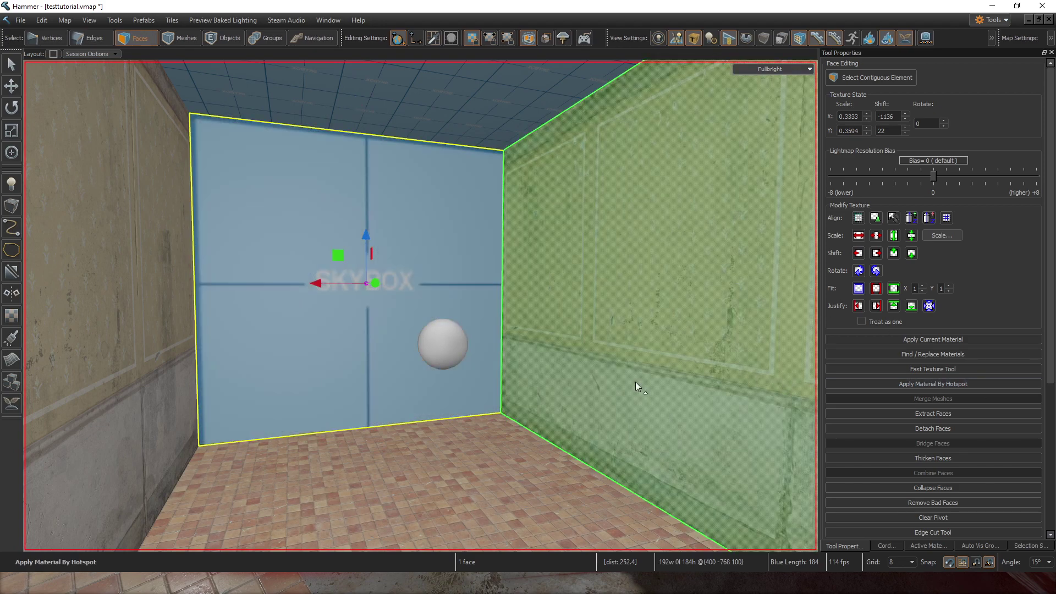
key(ctrl+z)
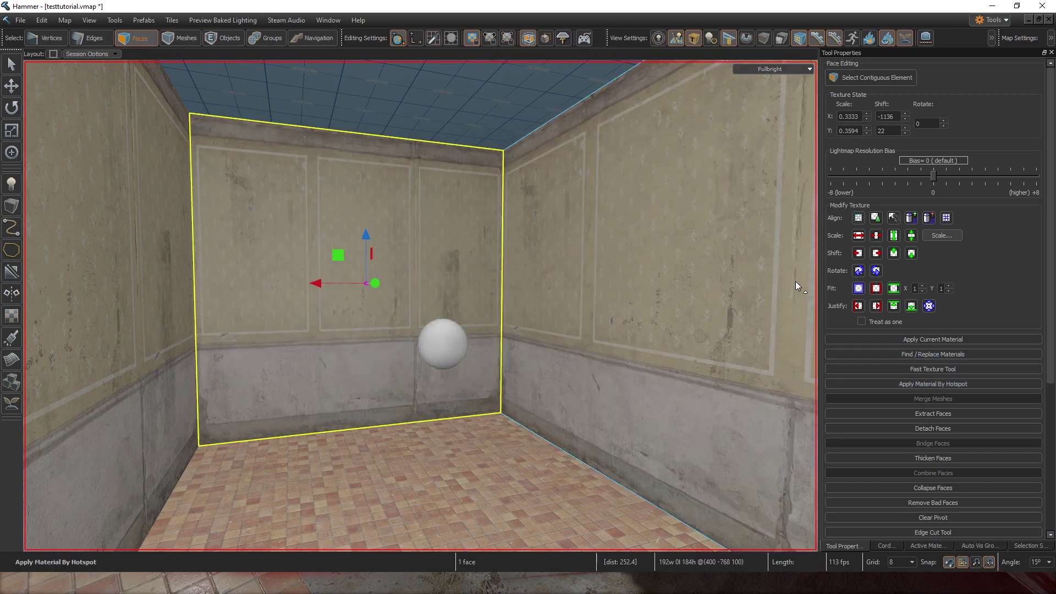
click(226, 39)
key(z)
key(Escape)
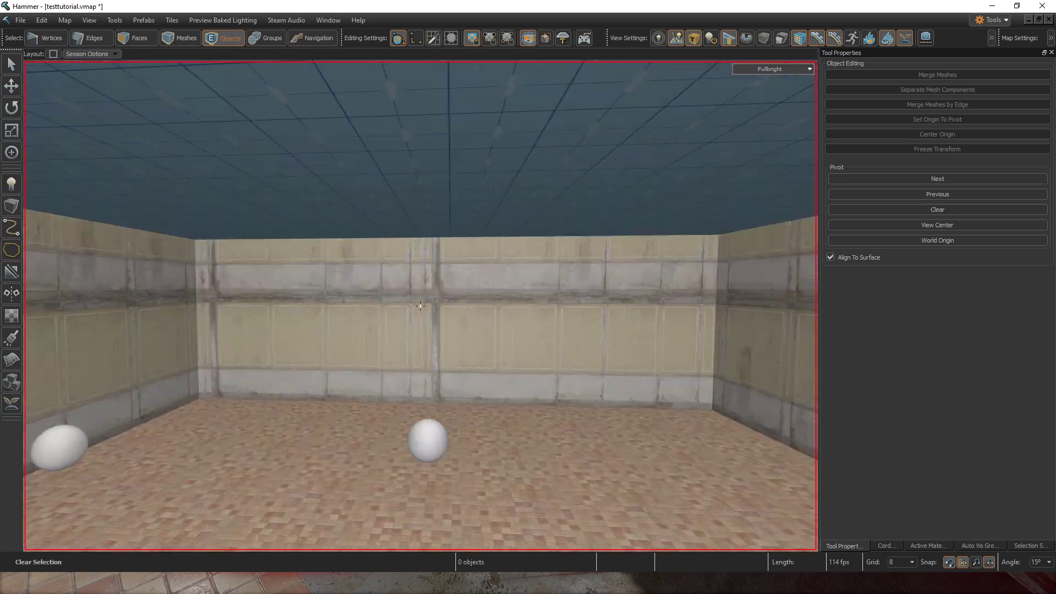
key(w)
key(z)
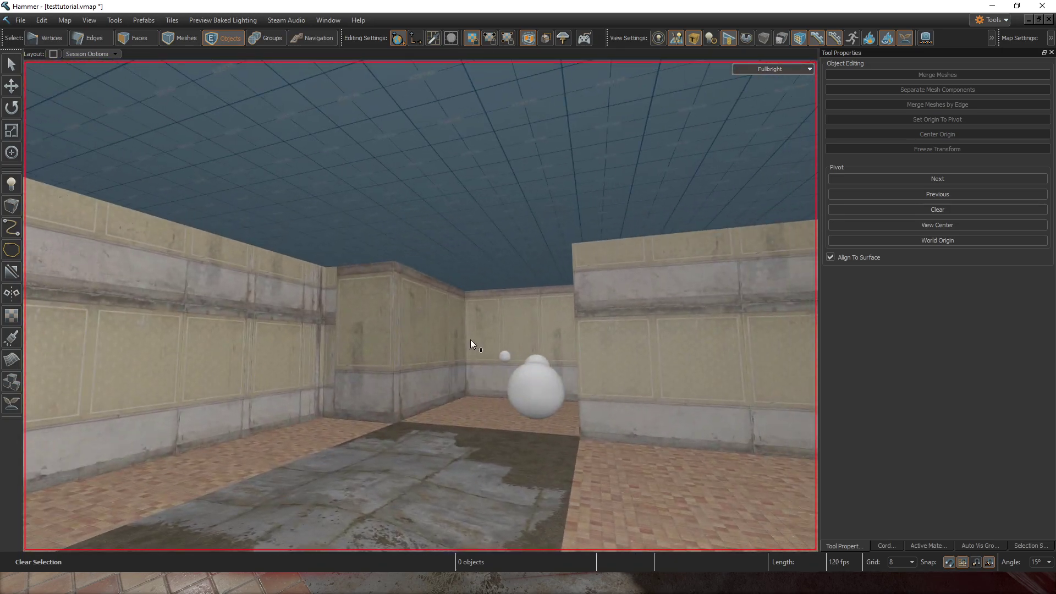
Step: Switch to the open a1_intro_world map and examine the light probe volumes around the alyx_refuge building
click(1038, 20)
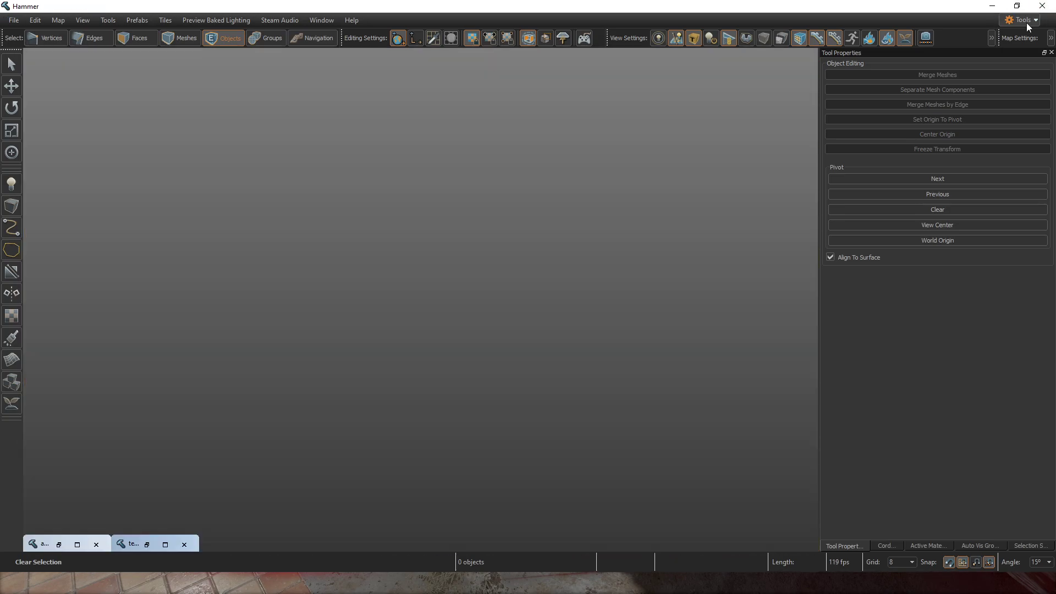
click(77, 544)
key(z)
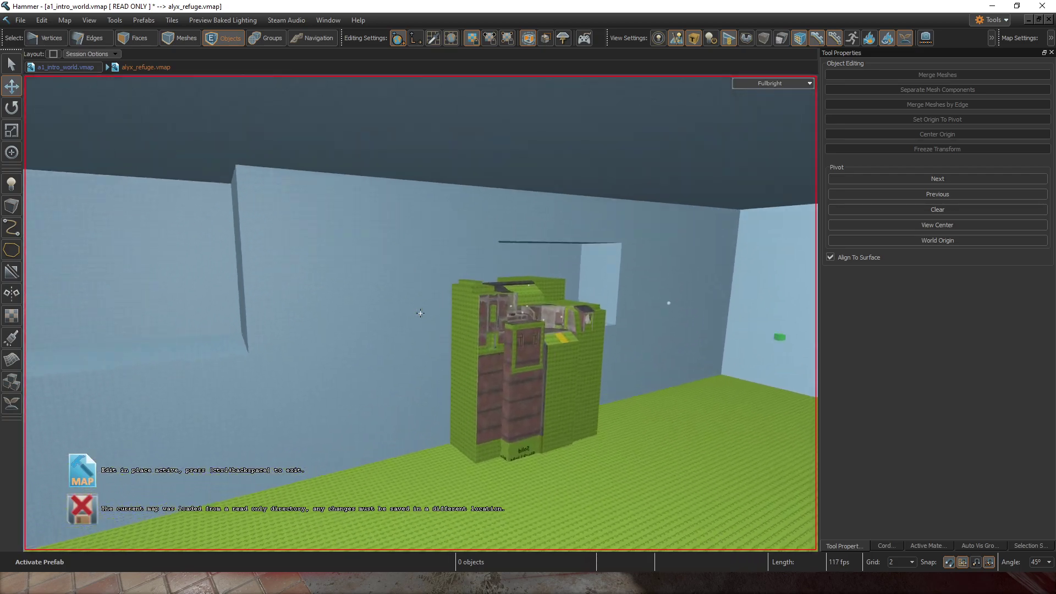
key(w)
mouse_move(420, 313)
right_down()
mouse_move(484, 278)
mouse_move(421, 313)
right_up()
click(490, 300)
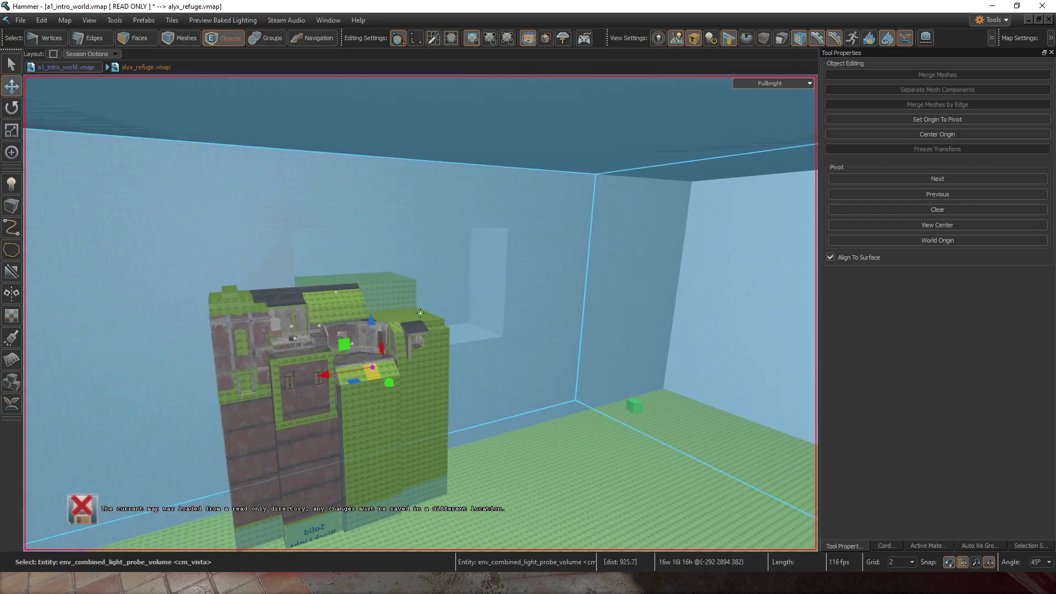
right_drag(546, 298, 470, 168)
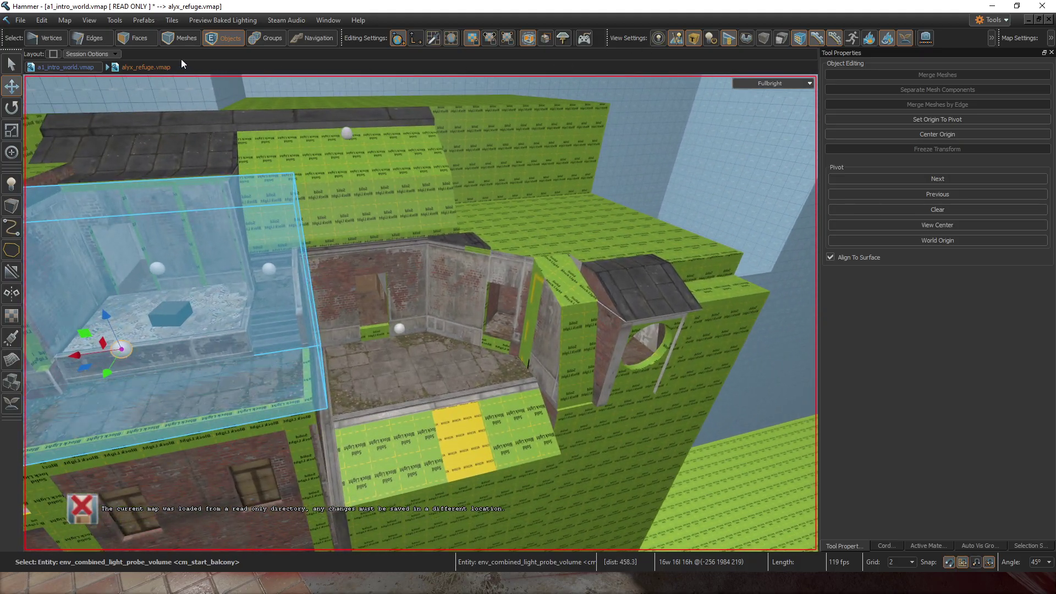
Step: Return to the parent a1_intro_world map, isolate its lightmap player space mesh by hiding unselected objects, and examine it
click(723, 39)
right_drag(466, 355, 420, 313)
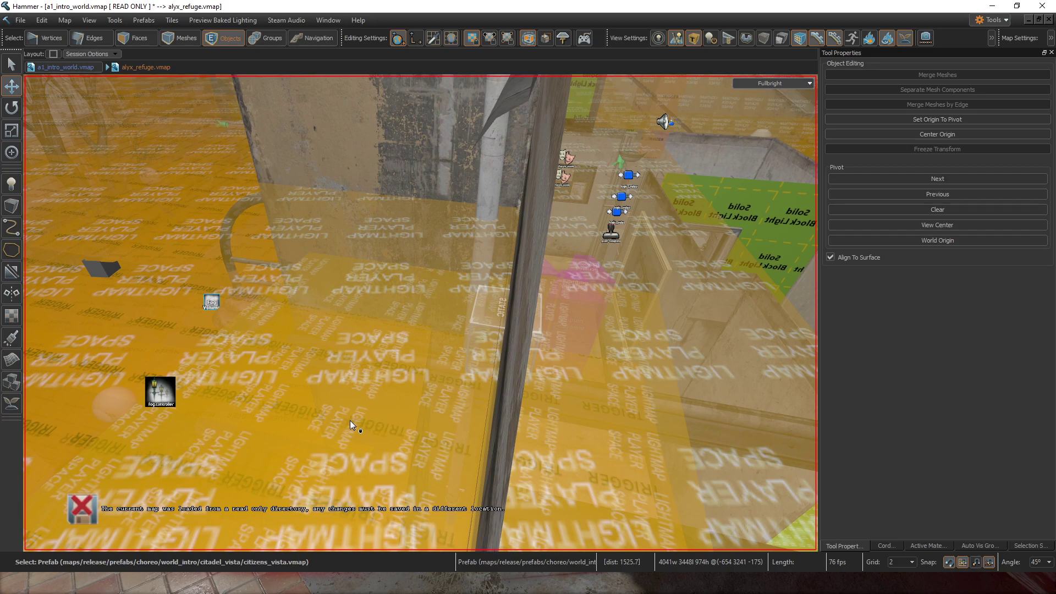
click(71, 68)
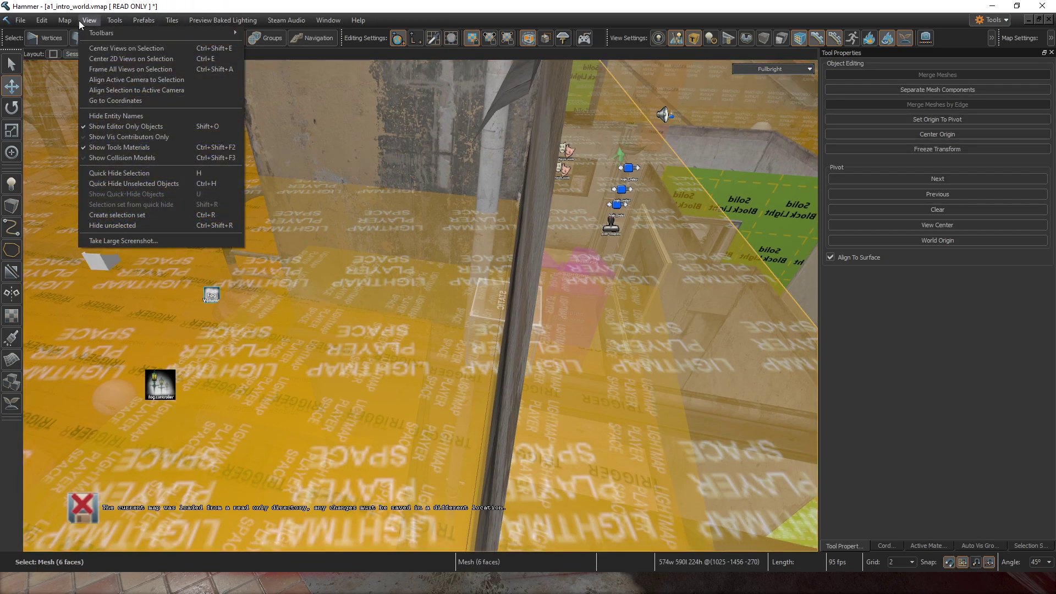
click(114, 226)
scroll(427, 207, down, 5)
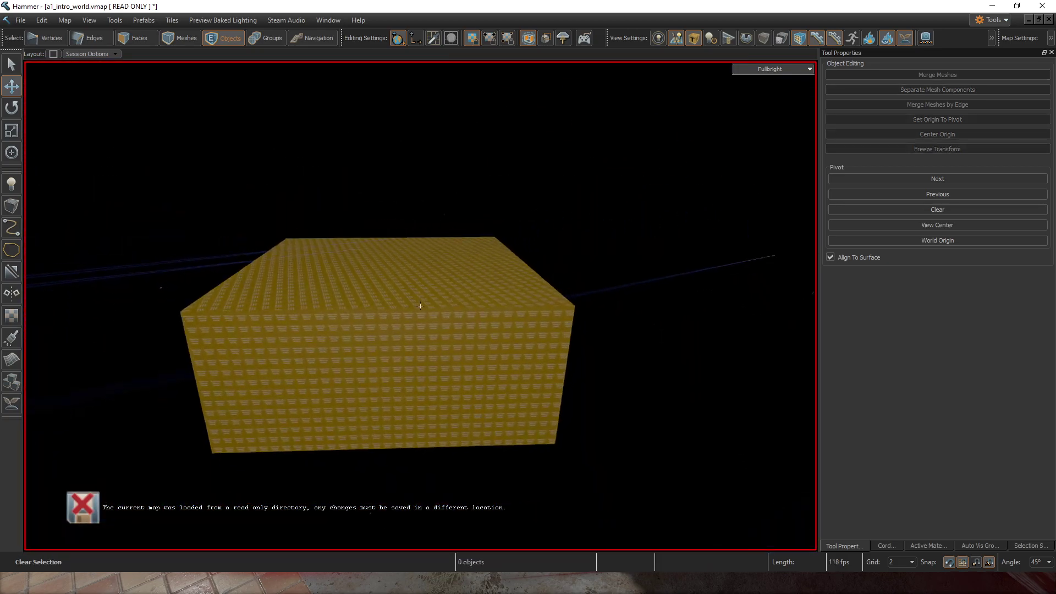
right_drag(421, 306, 547, 212)
scroll(552, 246, up, 3)
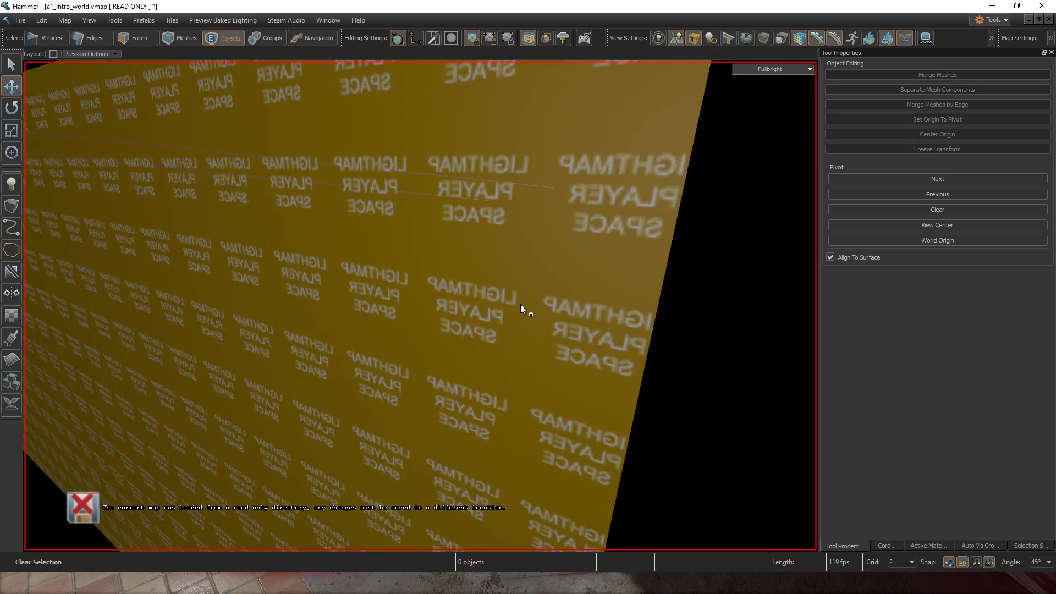
Step: Switch back to the testtutorial map and raise the lightmap player space block's top face by 80 units
click(1039, 19)
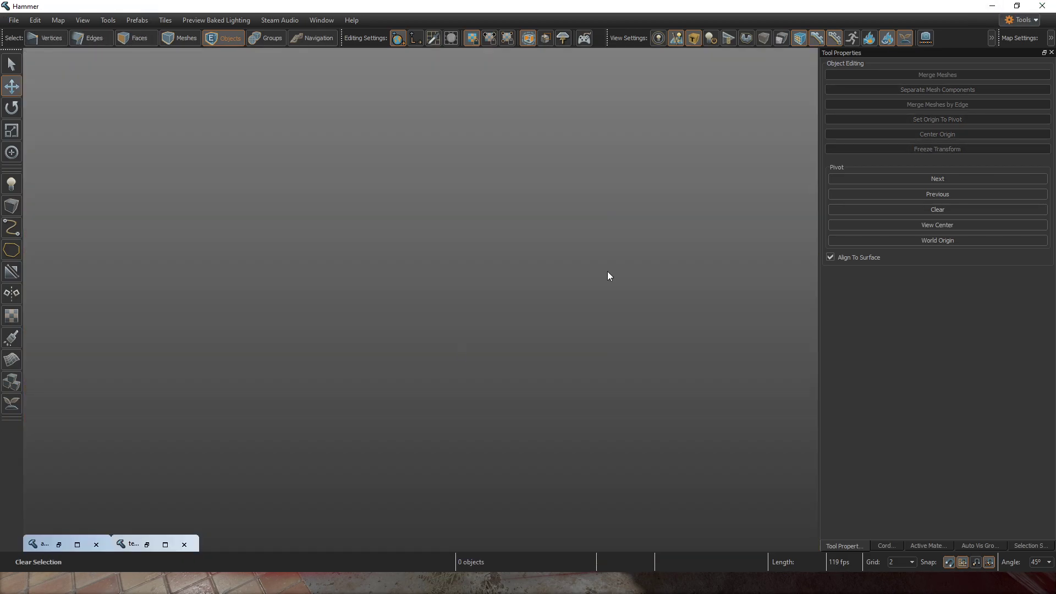
click(166, 544)
right_drag(424, 336, 495, 319)
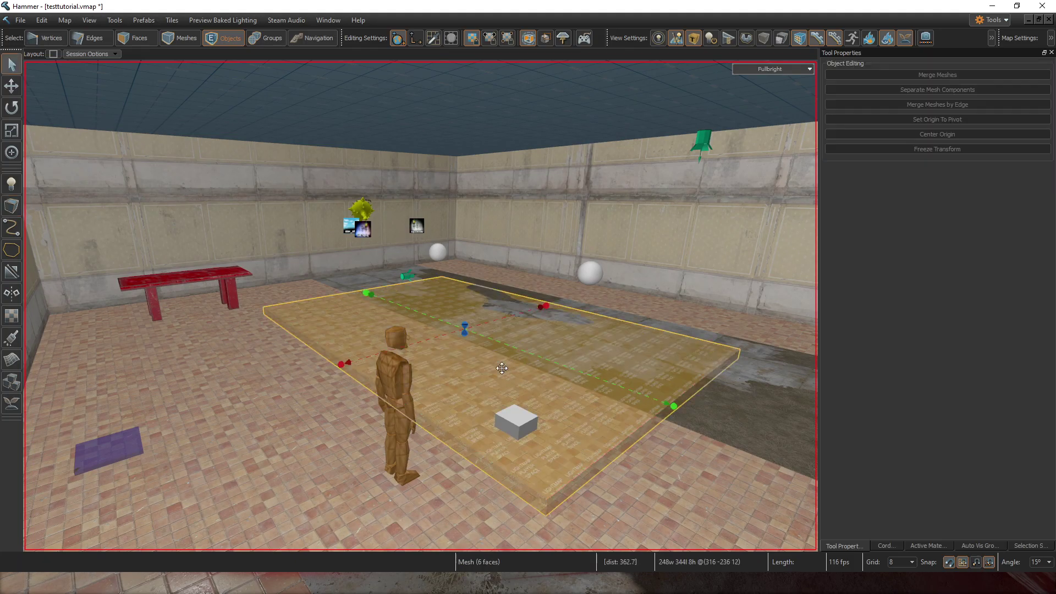
key(3)
click(471, 356)
right_drag(471, 356, 424, 368)
right_drag(429, 302, 353, 182)
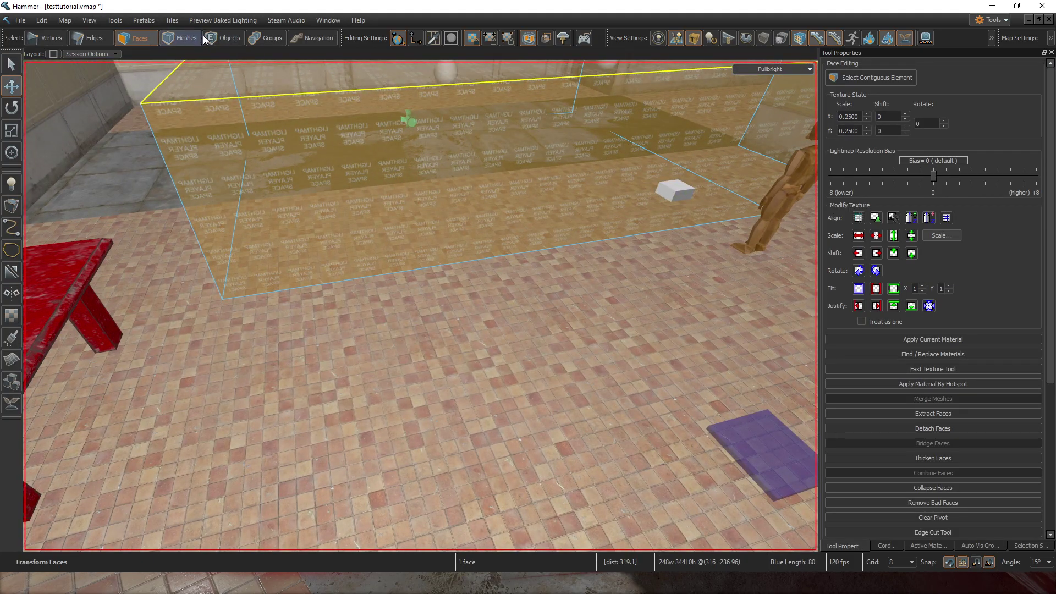
click(196, 37)
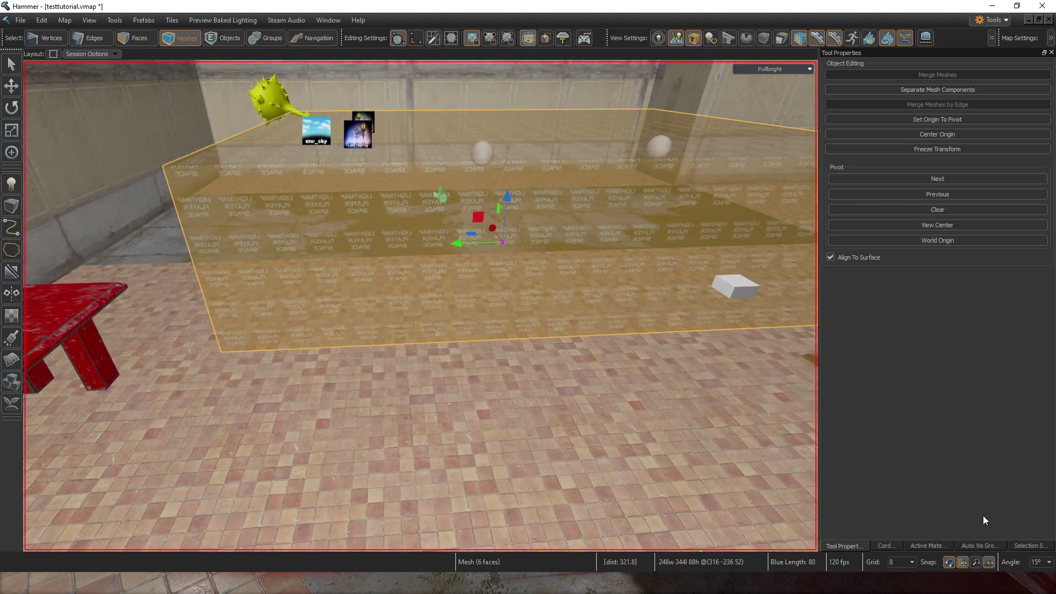
Step: Search the materials for "playerclip" and make toolsplayerclip the active material
click(938, 544)
click(925, 530)
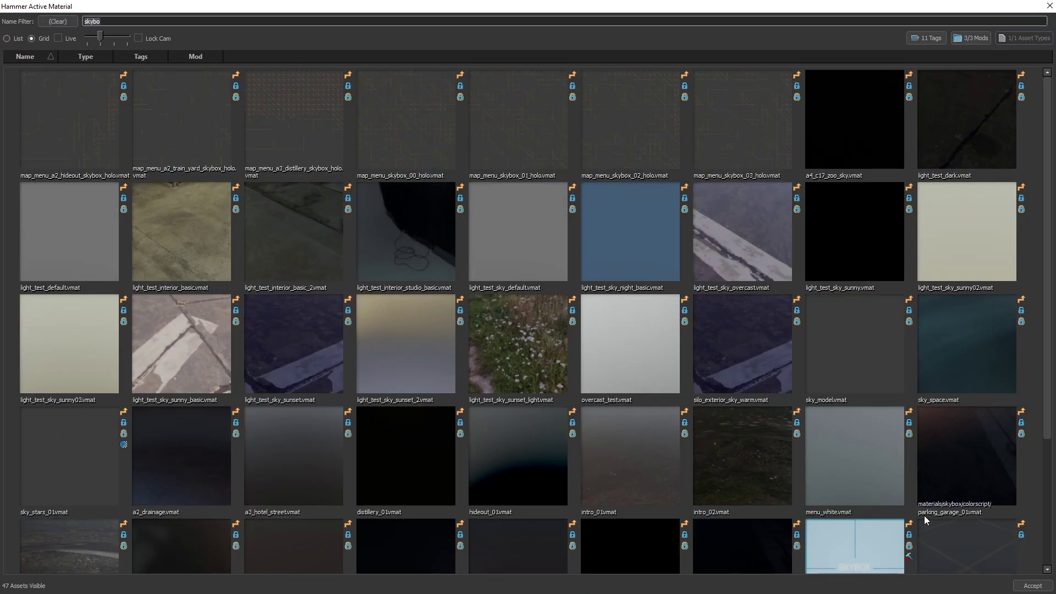
text(playerclip)
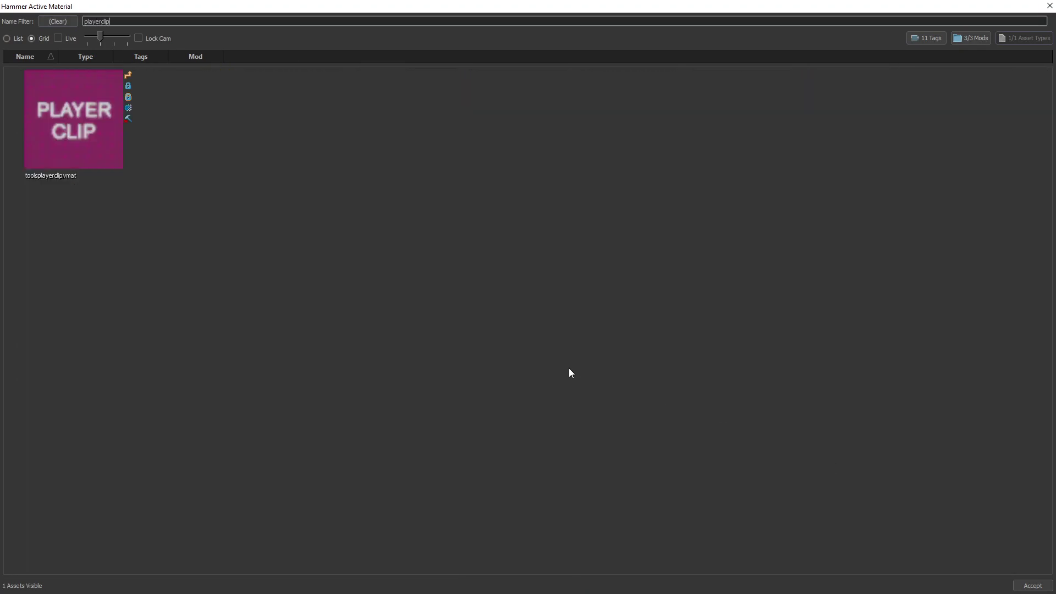
double_click(99, 121)
Step: Draw a player clip block around the red table, about 208 by 160 units and 184 units high
mouse_move(421, 305)
right_down()
mouse_move(495, 292)
mouse_move(420, 306)
right_up()
drag(288, 396, 552, 225)
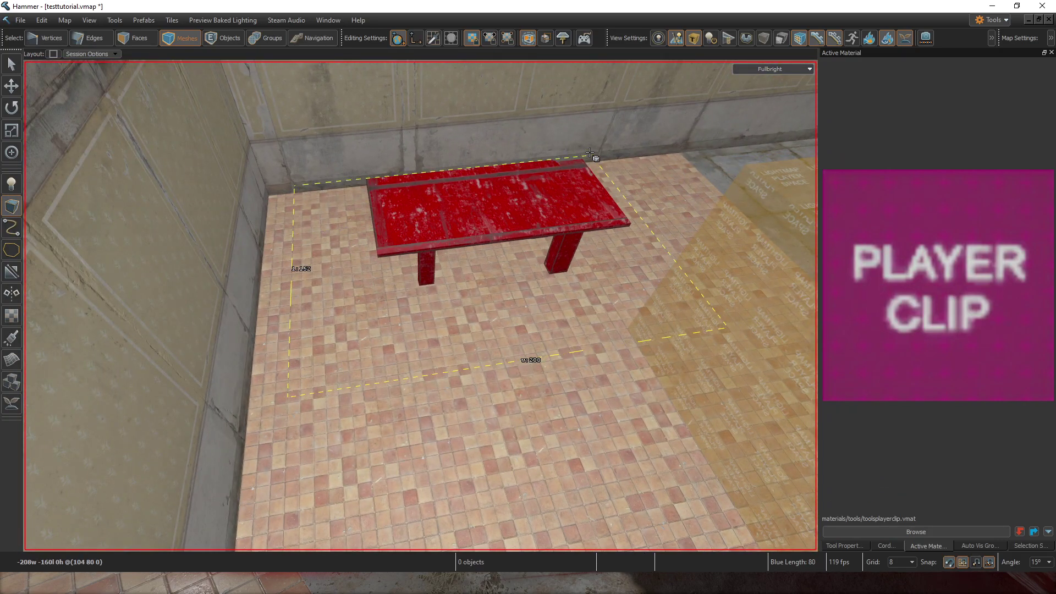
right_drag(387, 333, 420, 305)
drag(477, 370, 497, 99)
right_drag(508, 378, 460, 193)
Step: Shift the lightmap player space block's side face nearest the table by about 8 units
click(515, 377)
click(440, 363)
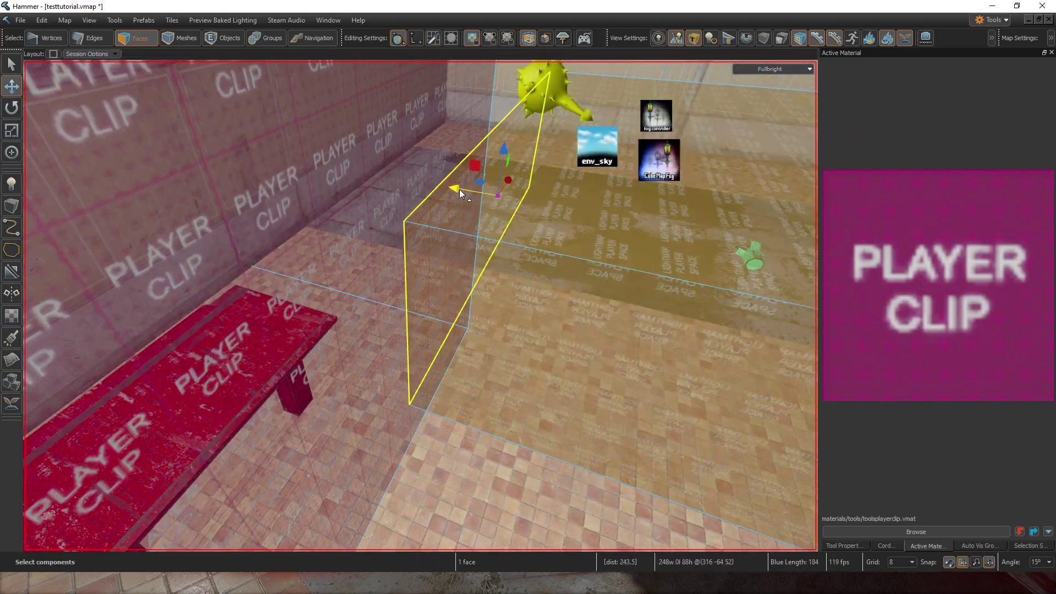
drag(509, 193, 513, 194)
Step: Paste a copy of the wall face behind the table and move it 160 units into the room
right_drag(513, 194, 421, 302)
click(424, 264)
mouse_move(425, 264)
right_down()
mouse_move(420, 306)
mouse_move(428, 284)
right_up()
key(ctrl+shift+v)
click(554, 391)
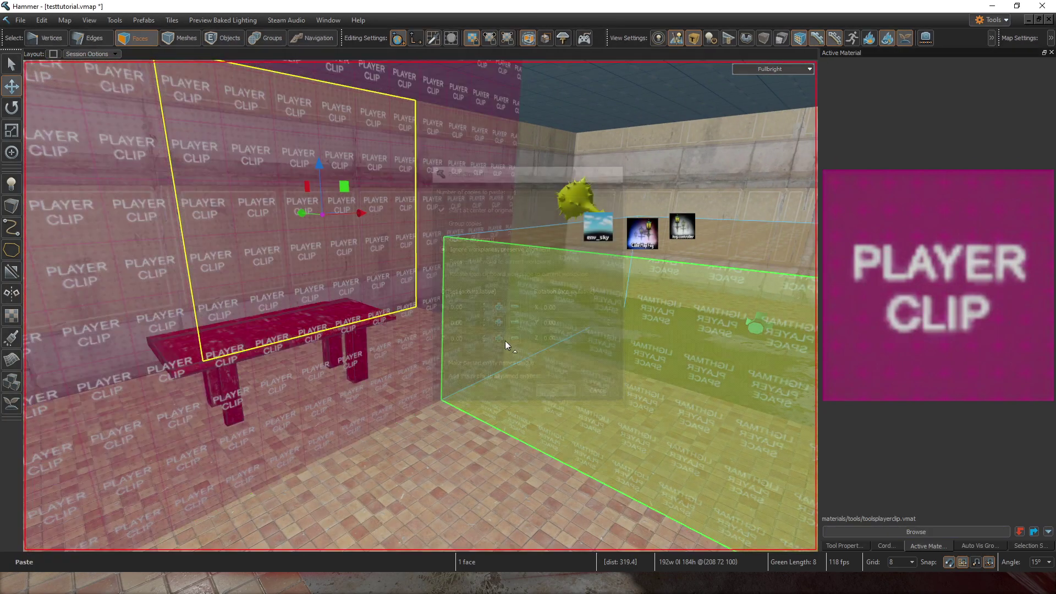
scroll(440, 303, down, 1)
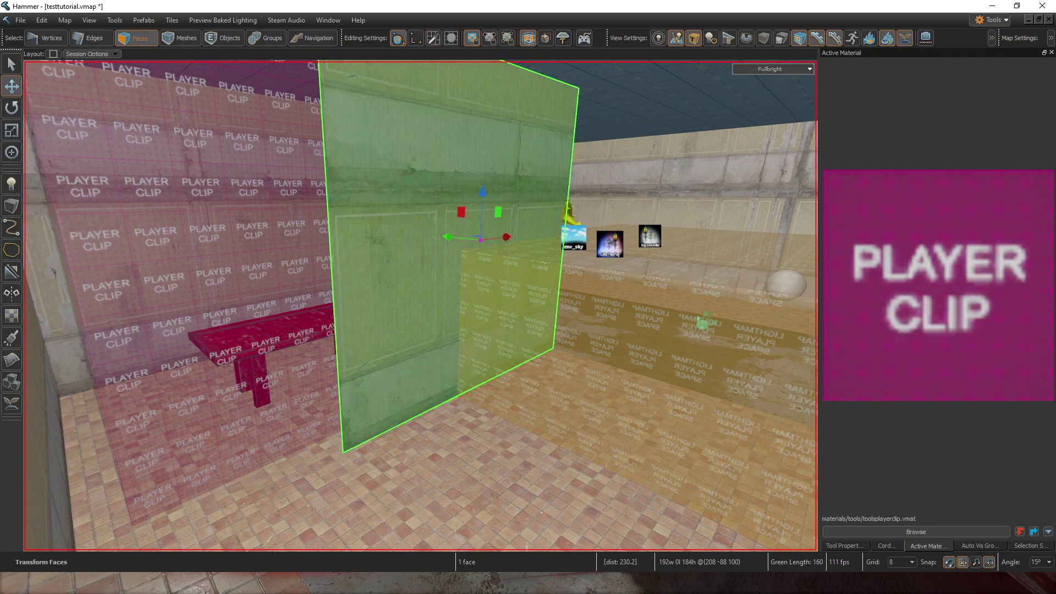
Step: Lower the copied wall face to 48 units high and extrude its edge loop 8 units for thickness
key(2)
right_drag(483, 246, 544, 151)
click(537, 154)
right_drag(517, 352, 504, 378)
double_click(480, 387)
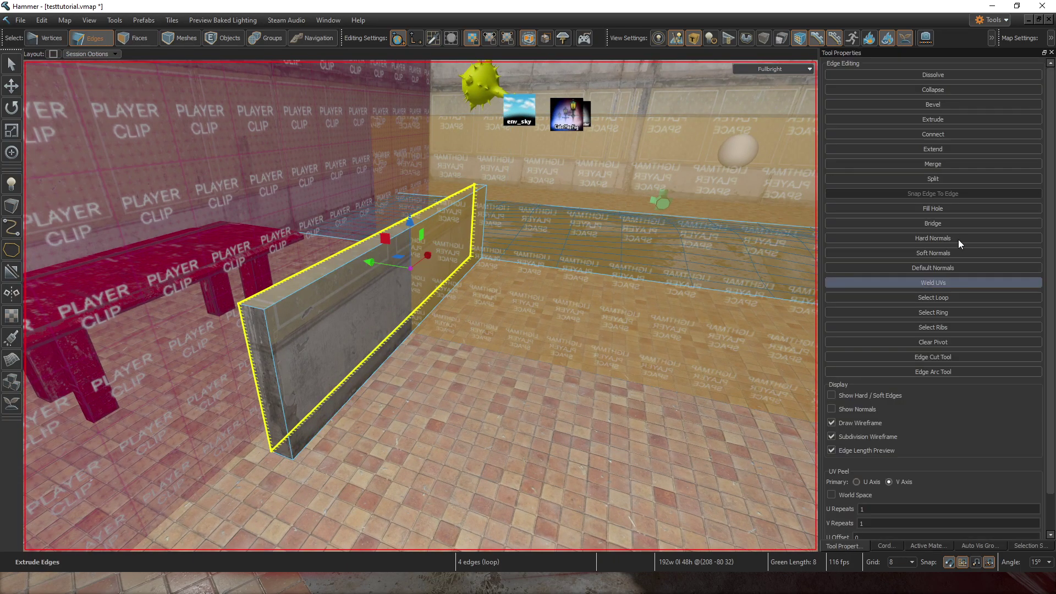
Step: Fill the low wall's open side, then center its origin and move it about 104 units toward the room's side wall
click(947, 209)
right_drag(420, 306, 421, 306)
click(229, 38)
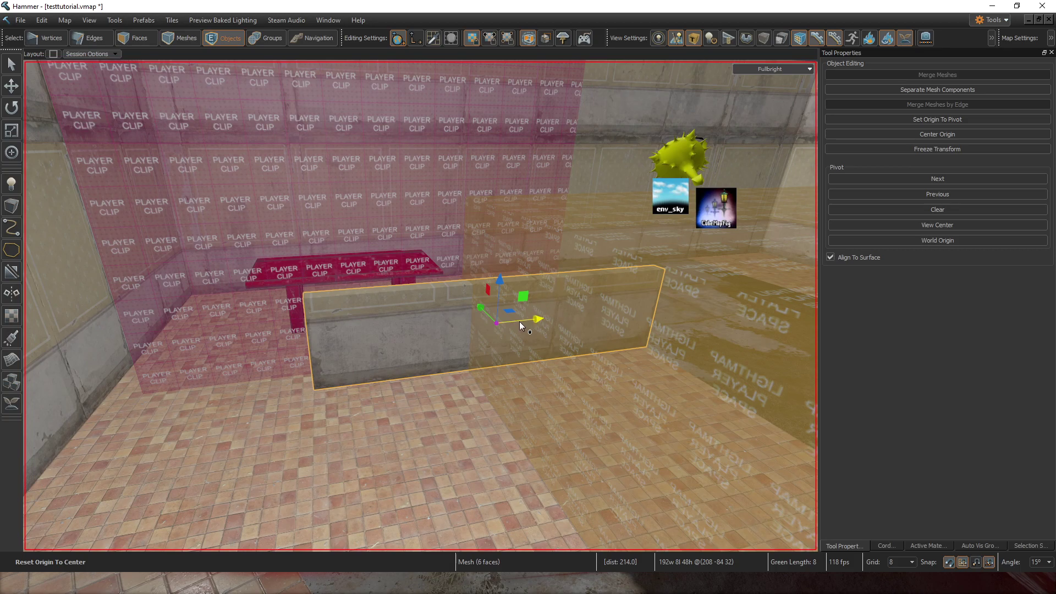
drag(519, 321, 296, 345)
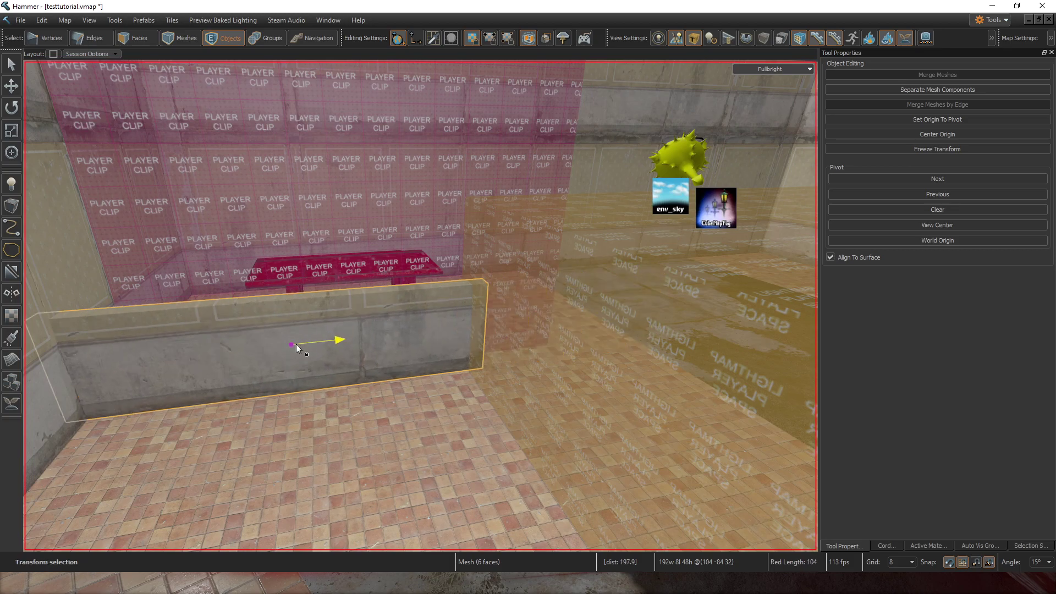
Step: Extend the low wall's free end face by 56 units so the wall is 248 units long
right_drag(420, 306, 420, 306)
key(3)
click(352, 329)
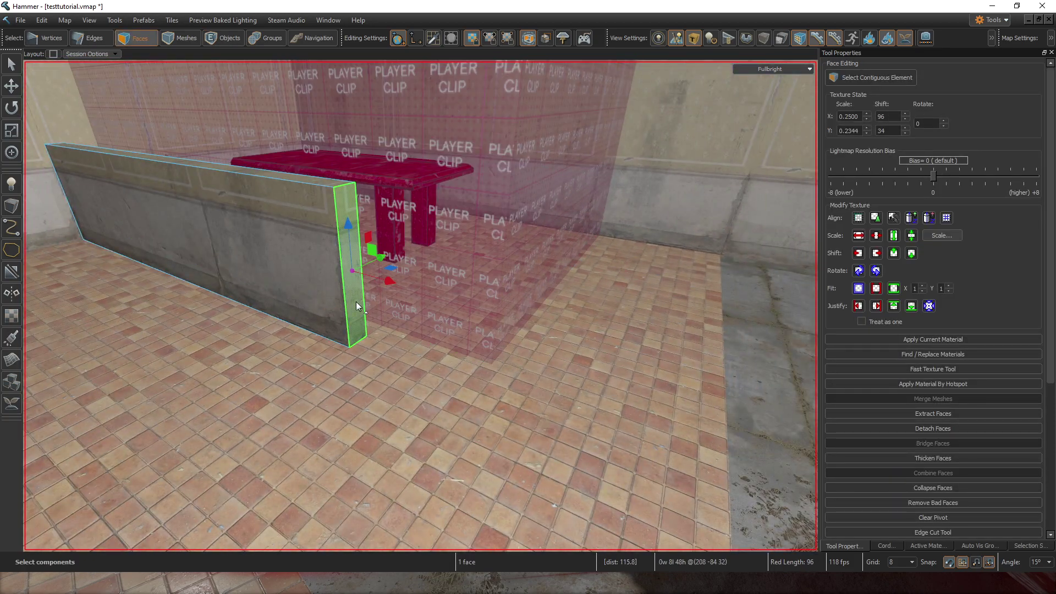
drag(379, 283, 551, 321)
click(229, 39)
right_drag(533, 254, 533, 255)
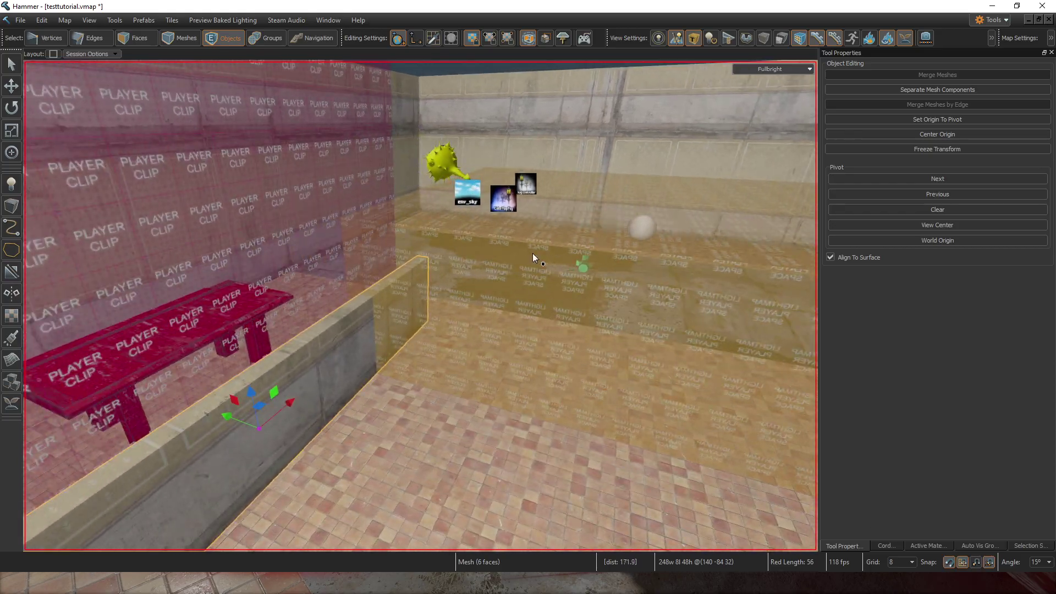
Step: Extend the lightmap player space block's side face across the uncovered tiled floor to the opposite wall
right_drag(475, 279, 420, 305)
key(3)
click(506, 332)
right_drag(506, 331, 420, 306)
right_drag(527, 298, 570, 285)
click(530, 312)
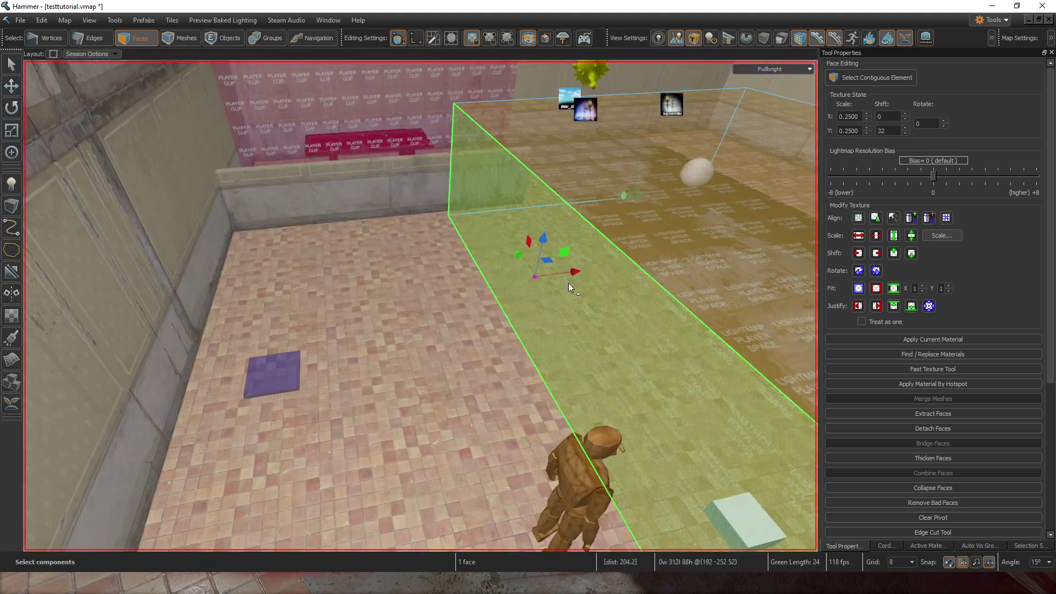
drag(569, 285, 289, 285)
drag(169, 294, 157, 295)
Step: Extend the lightmap player space block's end face by 88 units so the block measures 576 by 400 units in plan
right_drag(157, 295, 421, 306)
drag(604, 402, 522, 395)
right_drag(523, 395, 421, 306)
click(510, 365)
right_drag(510, 365, 421, 306)
click(397, 315)
mouse_move(559, 326)
mouse_down()
mouse_move(577, 326)
mouse_move(556, 324)
mouse_up()
right_drag(556, 324, 421, 306)
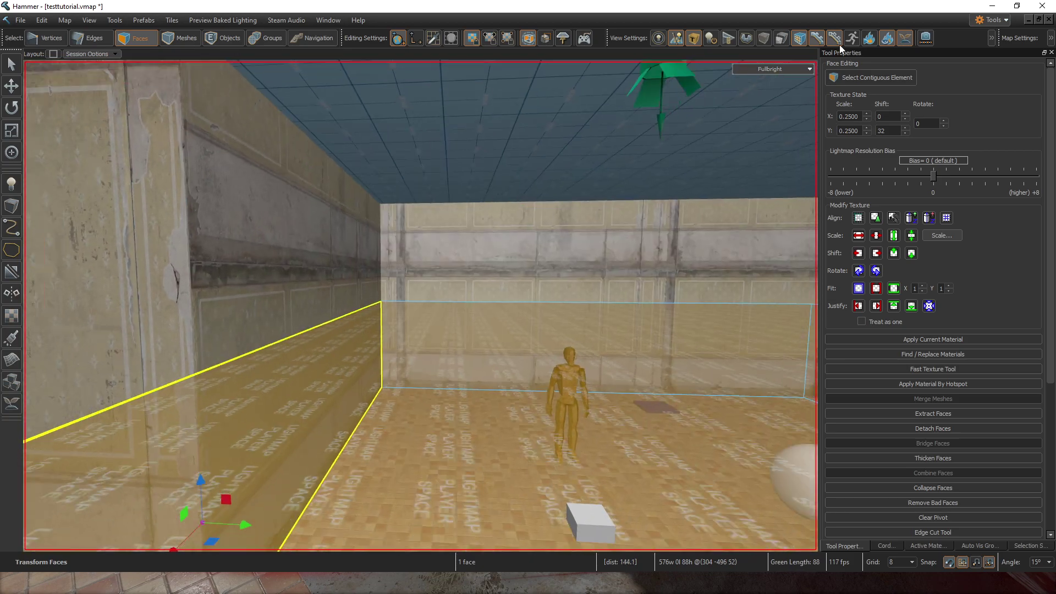
Step: Display the Texture Mip Usage tools visualization and look over the room's walls and table
click(786, 69)
mouse_move(805, 207)
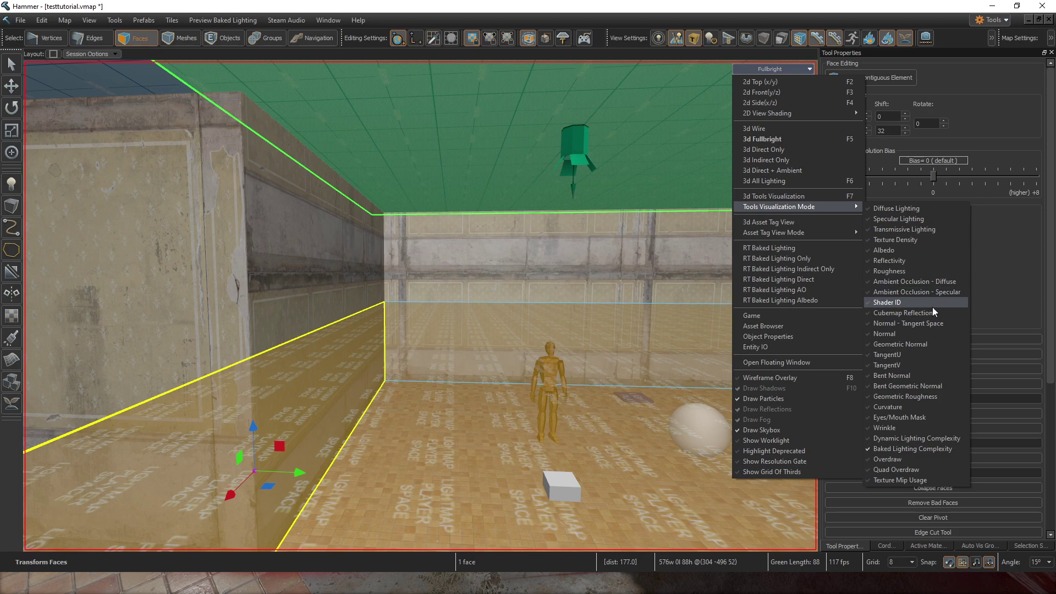
click(913, 480)
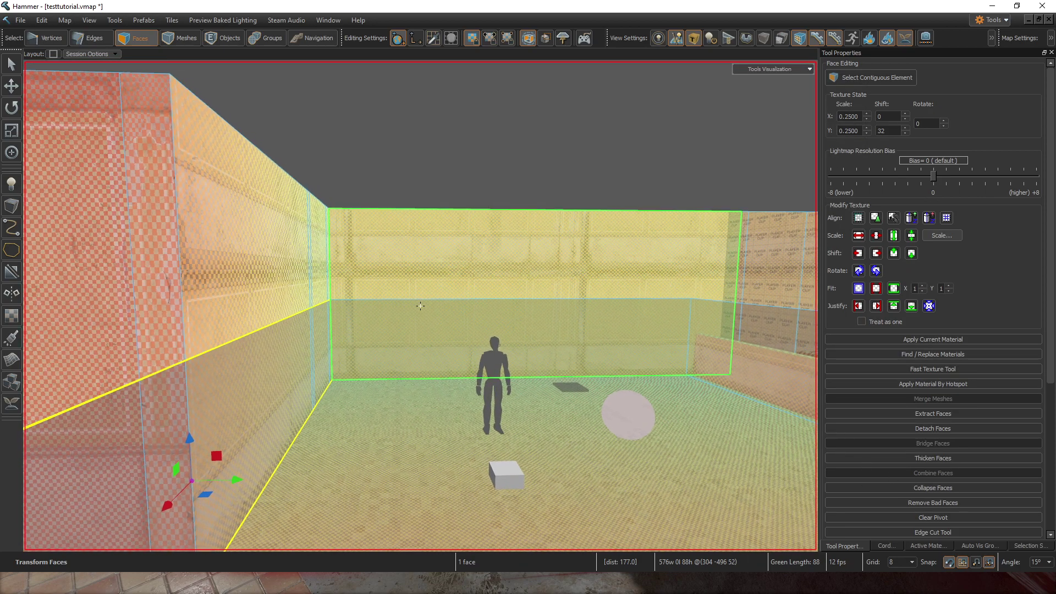
key(w)
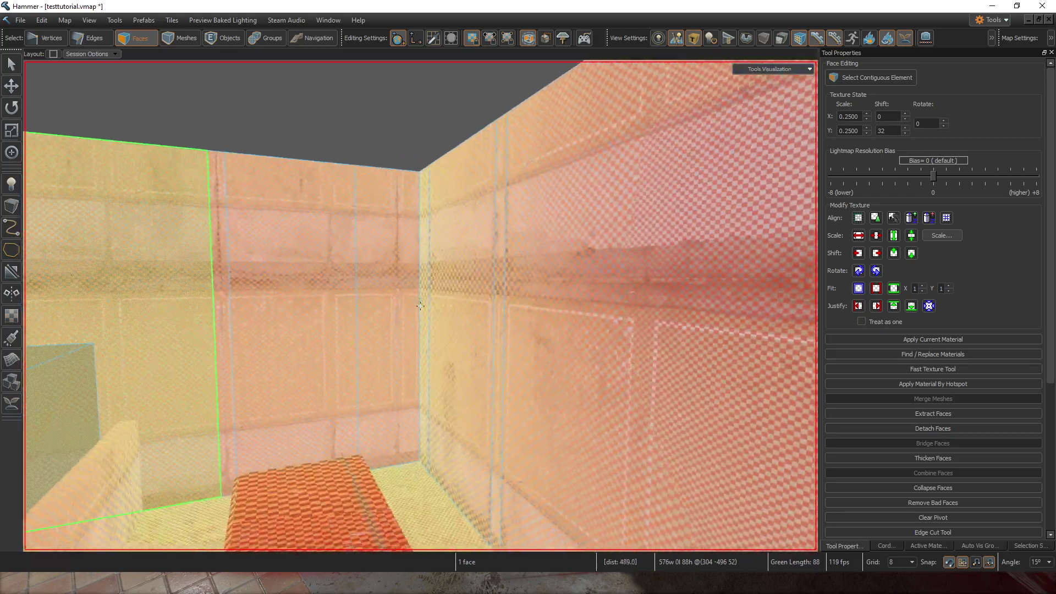
key(s)
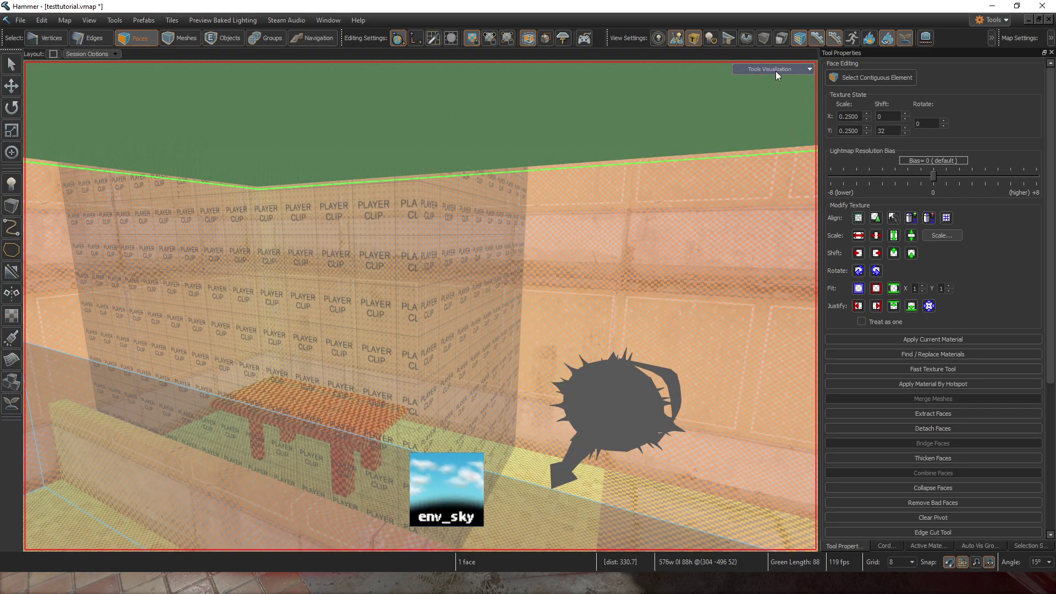
Step: Examine the texture mip usage on the room's surfaces and props from several distances and angles
right_drag(770, 88, 589, 177)
right_drag(528, 418, 420, 306)
key(s)
key(w)
key(s)
right_drag(528, 179, 420, 306)
key(w)
key(s)
right_drag(350, 444, 421, 305)
key(s)
double_click(499, 295)
right_drag(500, 295, 509, 384)
key(w)
key(s)
key(s)
right_drag(398, 362, 420, 305)
Step: Inspect the room in the Texture Density visualization, preview All Lighting and return the viewport to 3D Fullbright
key(a)
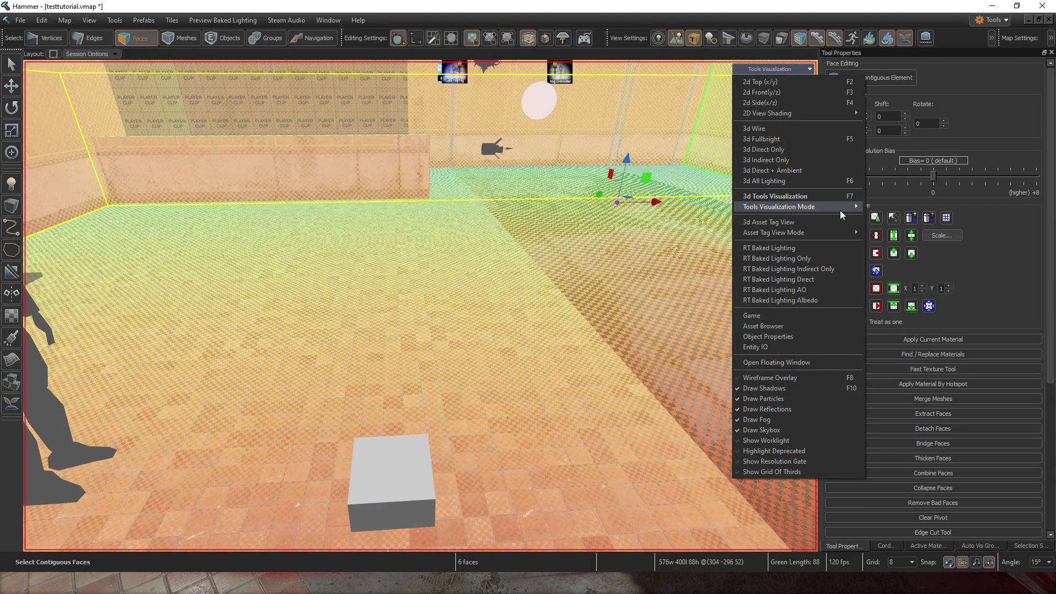
mouse_move(830, 208)
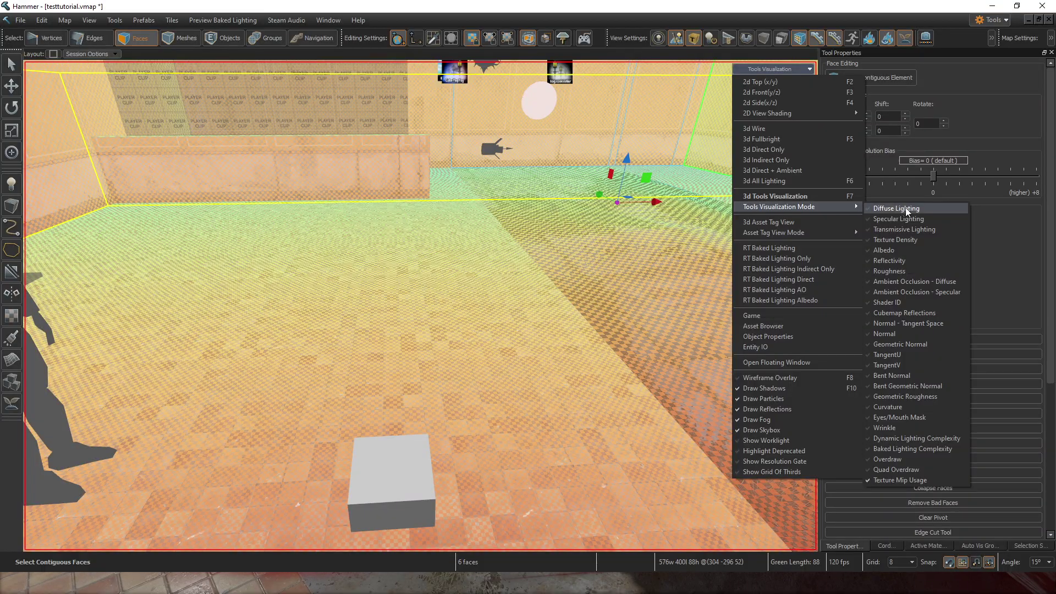
click(913, 240)
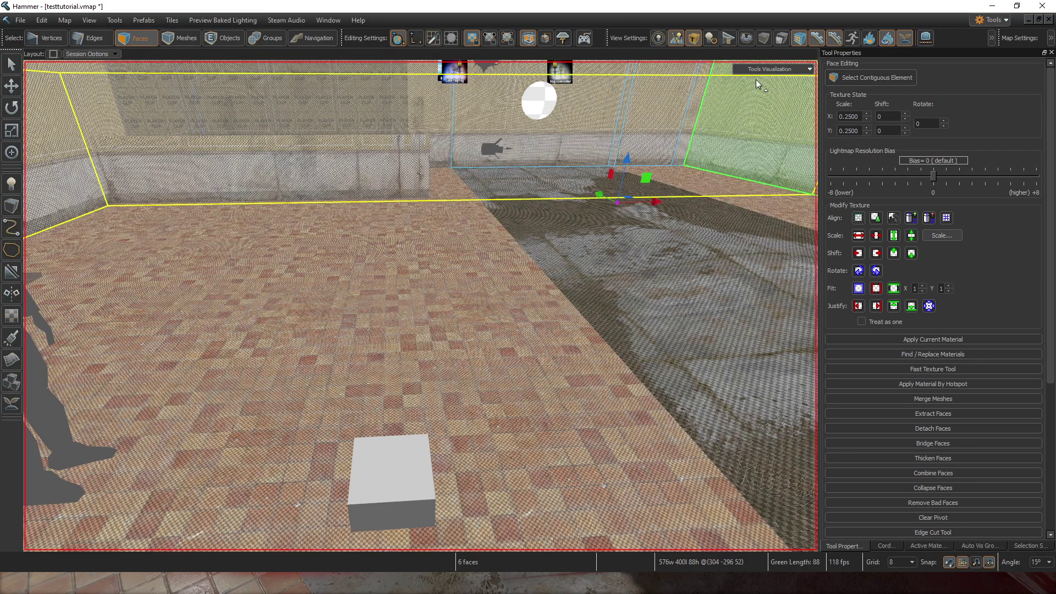
key(z)
key(w)
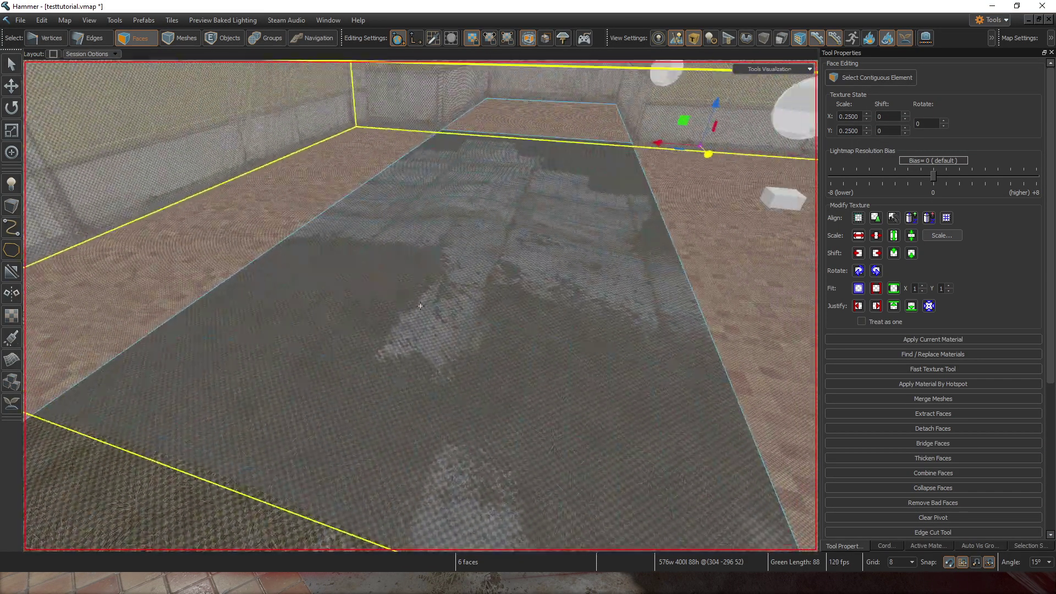
key(z)
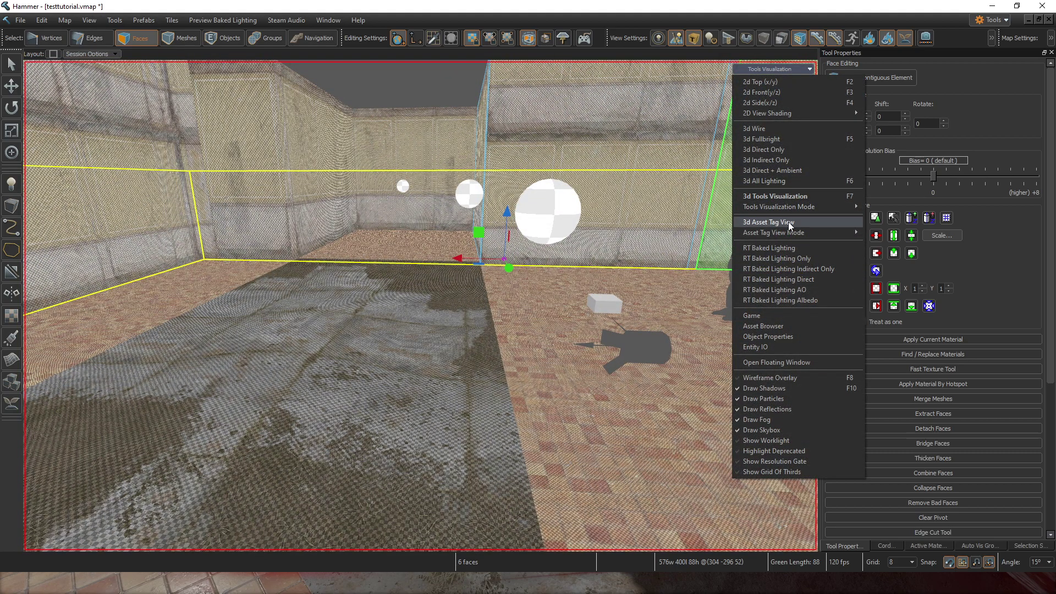
click(780, 181)
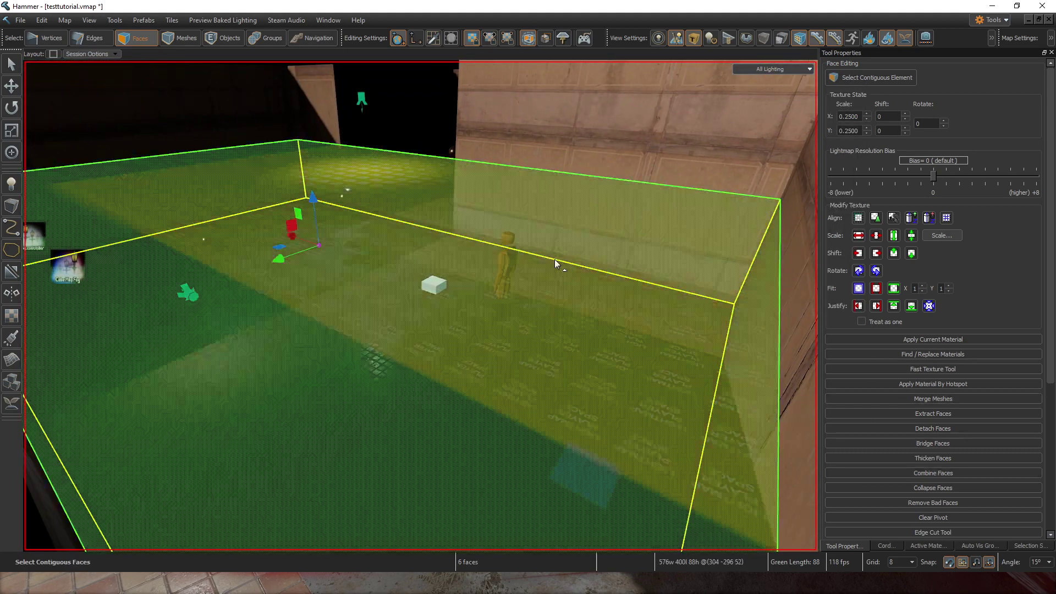
click(786, 143)
Step: Try to raise the top face of the lightmap player space block
click(542, 258)
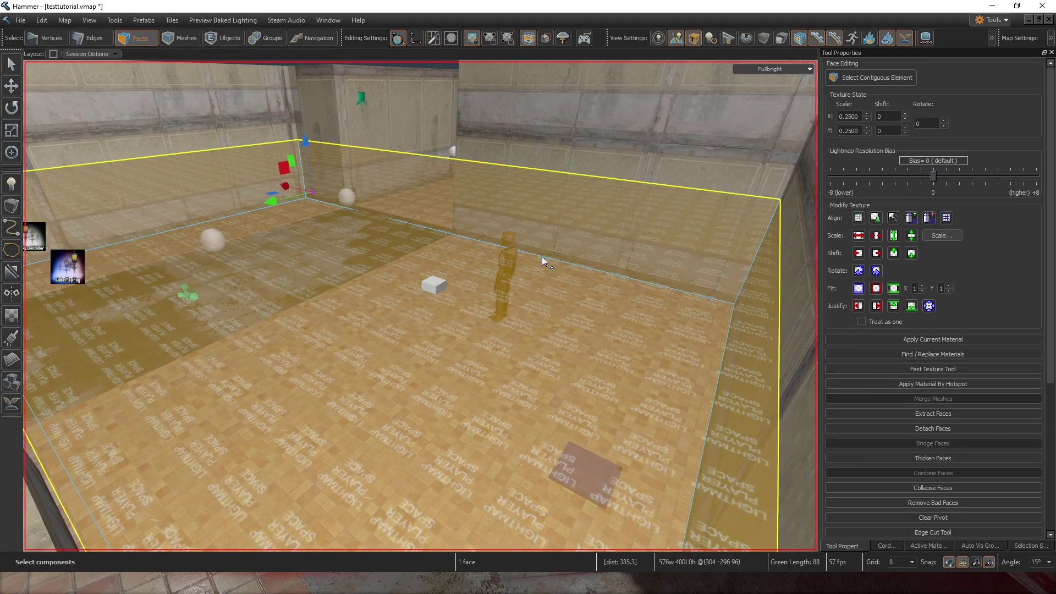
key(z)
key(w)
key(z)
drag(574, 225, 591, 102)
key(z)
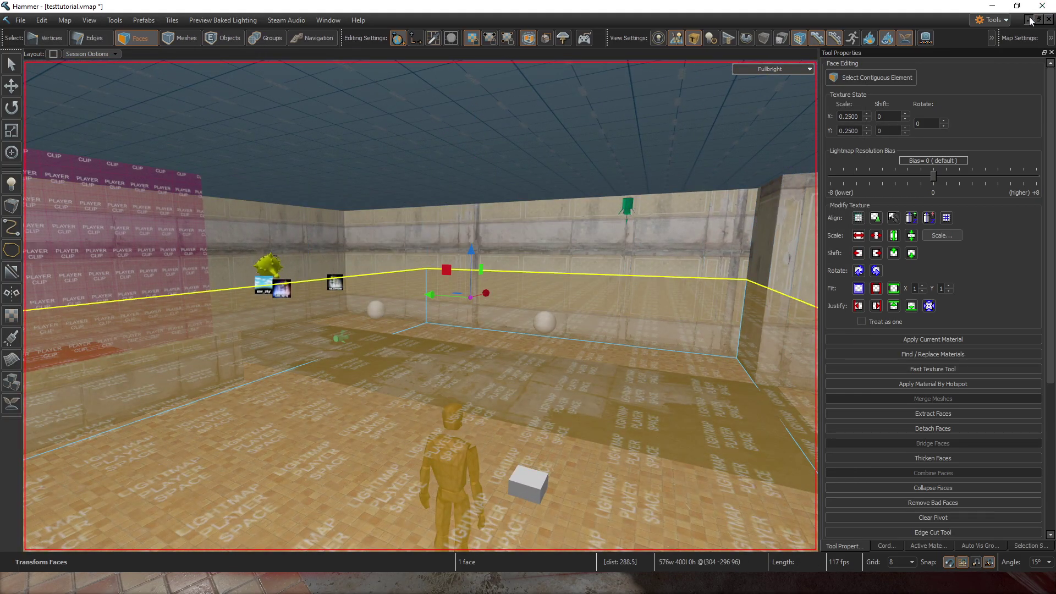
key(z)
Step: Switch to the a1_intro_world map and delete its SelectionSet0 selection set
click(1028, 20)
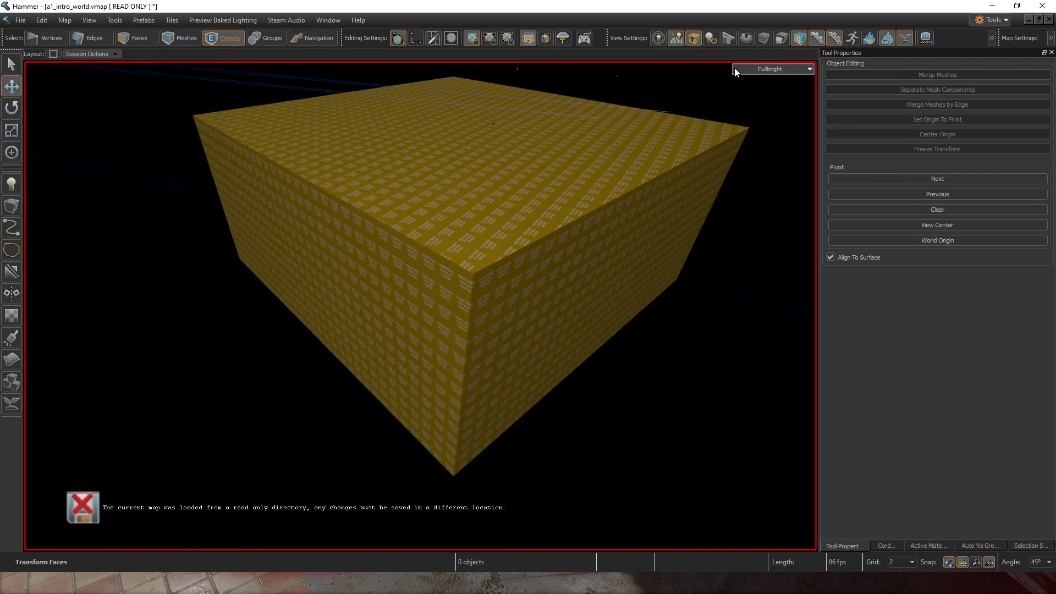
click(1031, 546)
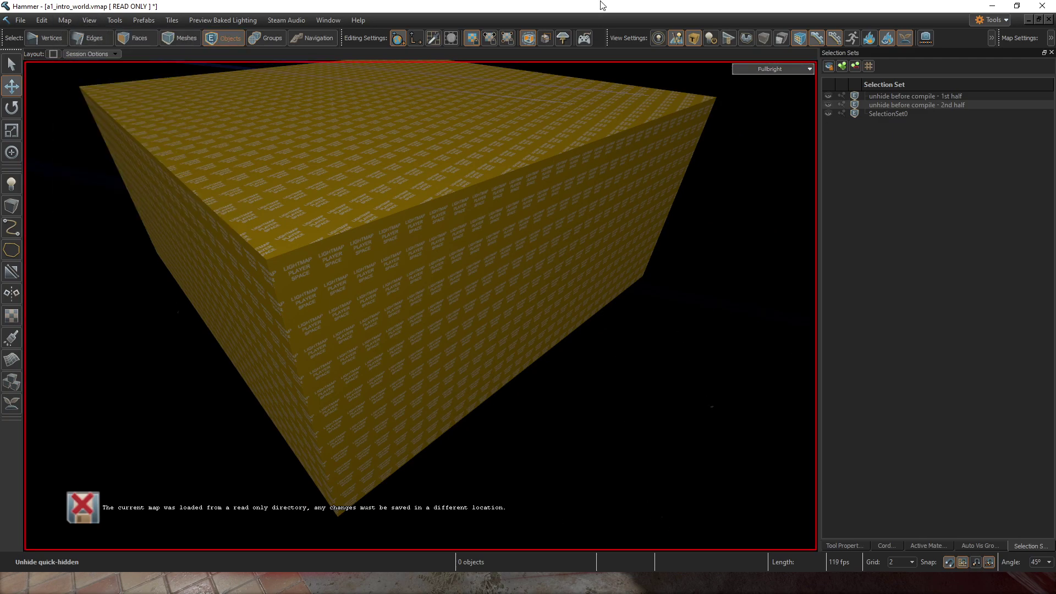
click(853, 546)
click(1029, 546)
click(937, 141)
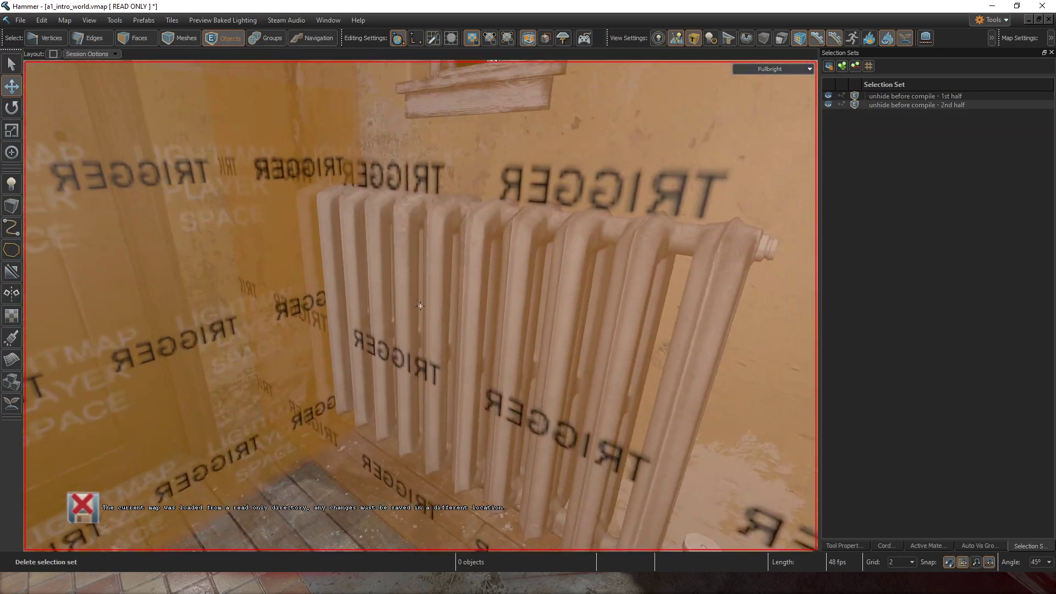
Step: Expand the World and Tool Brushes auto vis groups and hide the Trigger brushes
key(w)
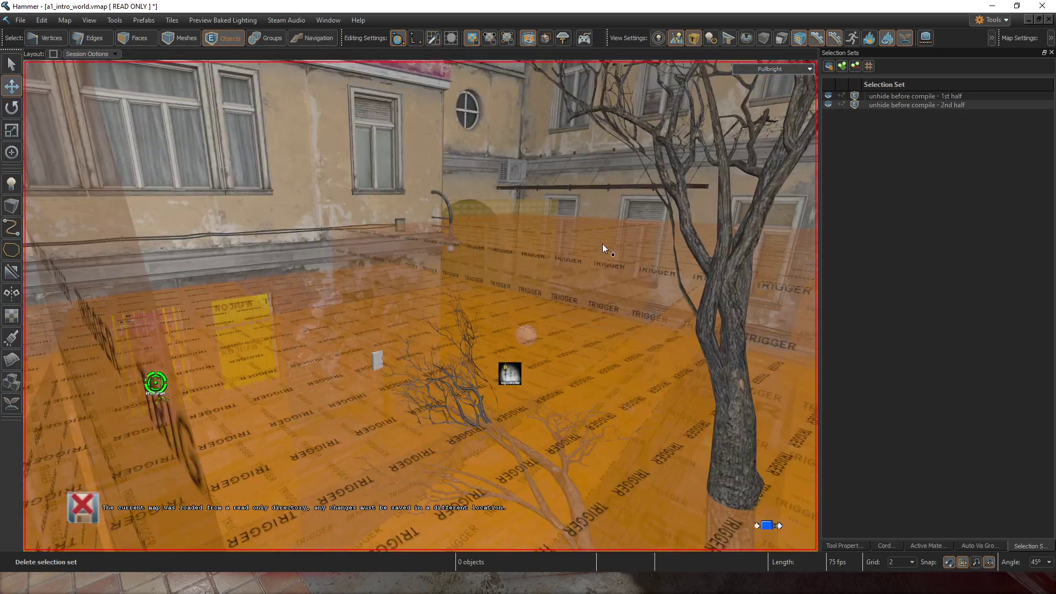
key(z)
click(943, 544)
click(896, 545)
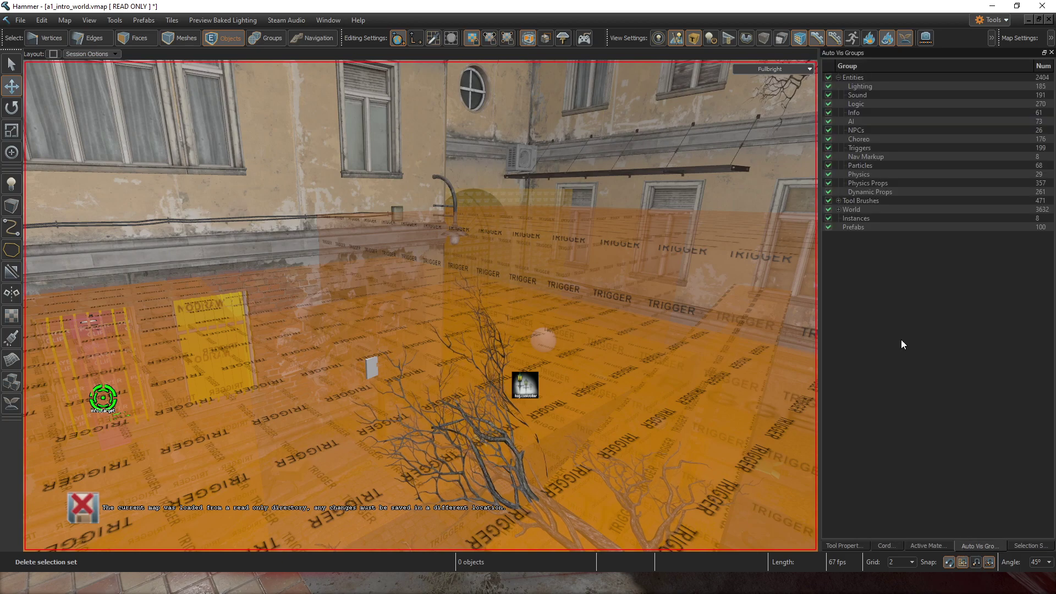
click(838, 210)
click(839, 201)
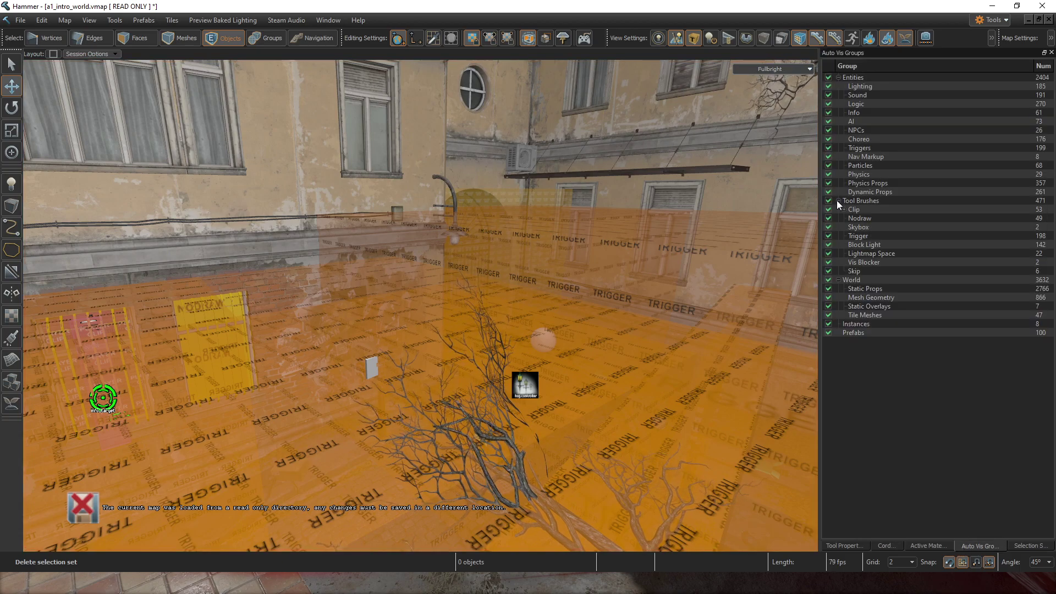
click(828, 235)
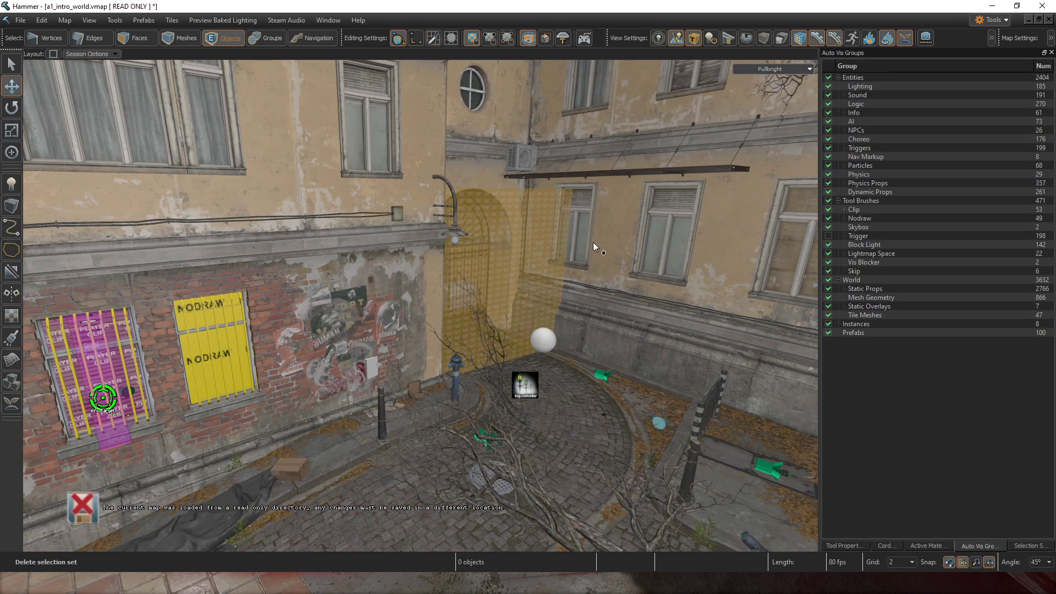
Step: Examine how the lightmap player space volumes fill the courtyard and the neighbouring alleys of the intro map
key(z)
key(w)
key(w)
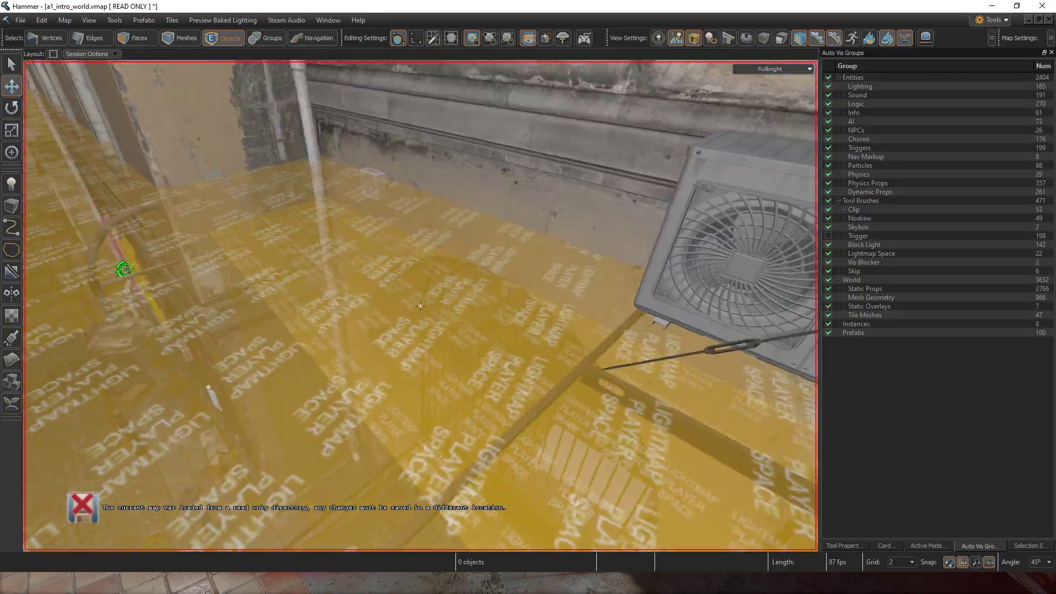
key(w)
key(z)
key(z)
key(z)
key(w)
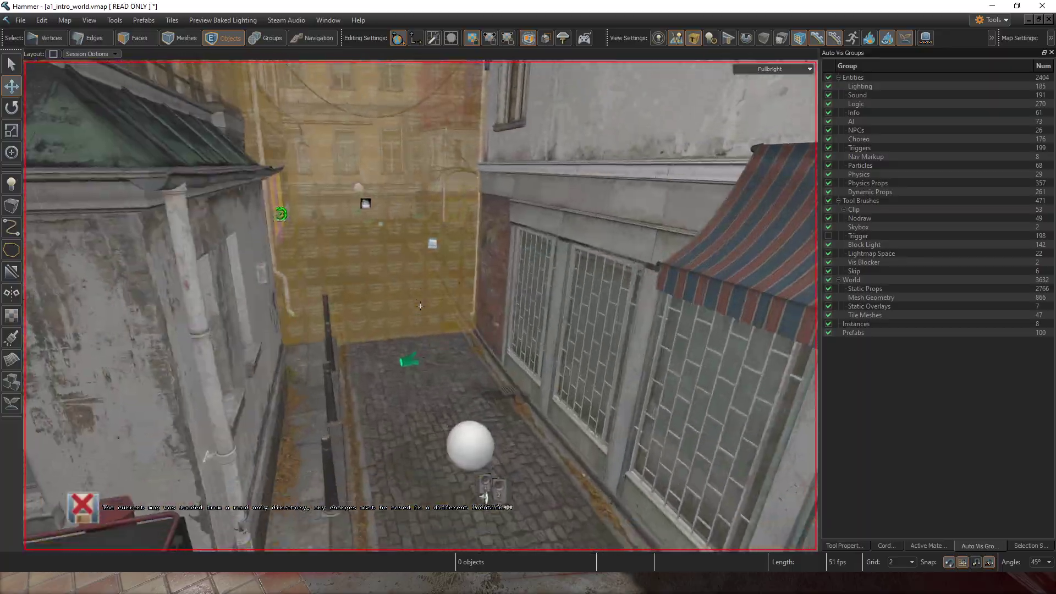
key(w)
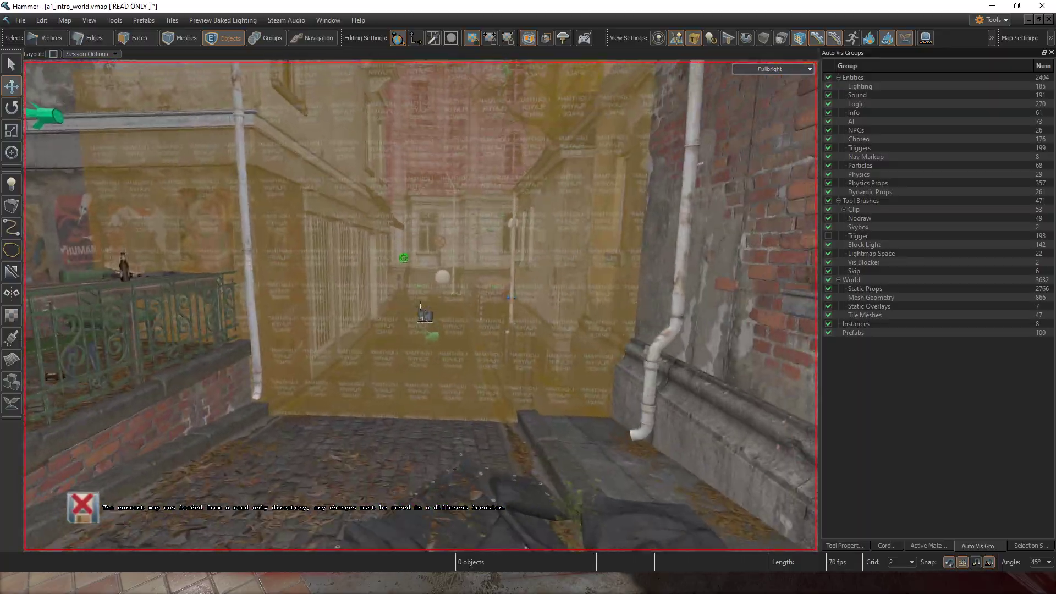
key(w)
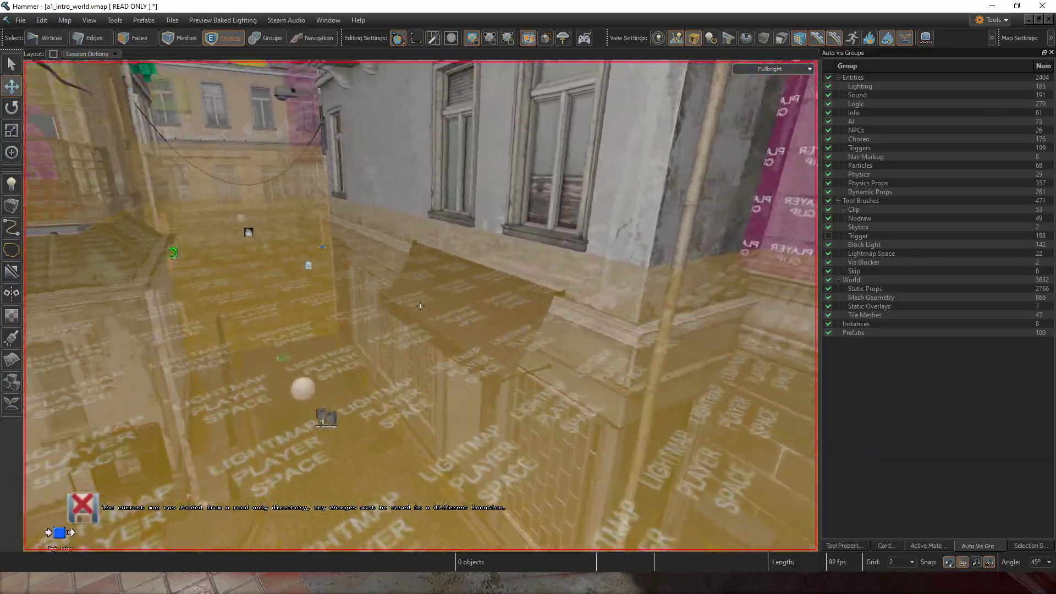
key(w)
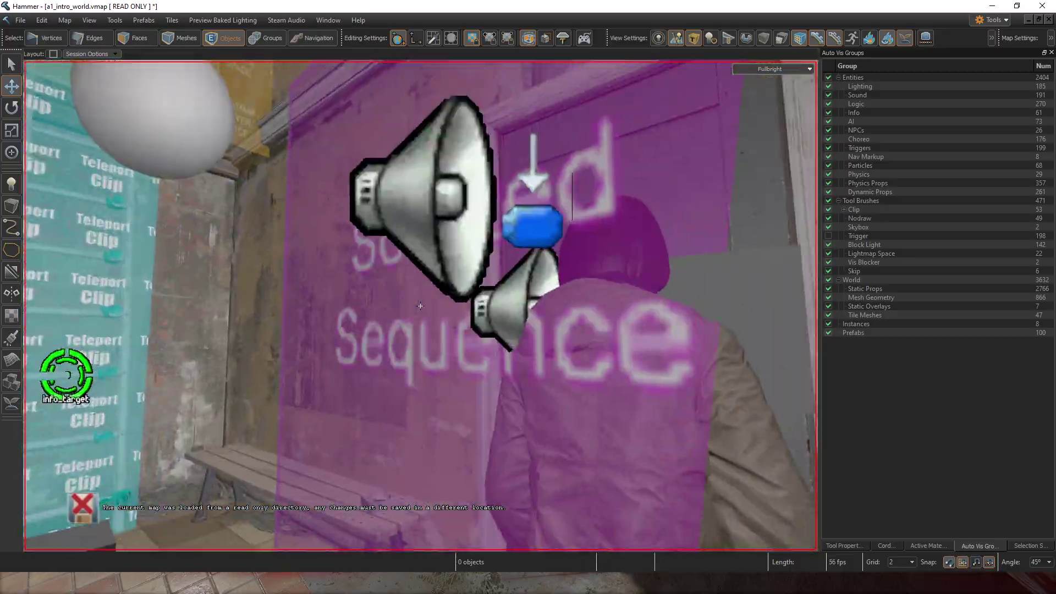
Step: Examine the lightmap player space and player clip volumes around the intro map's rooftops, square and street
key(w)
key(z)
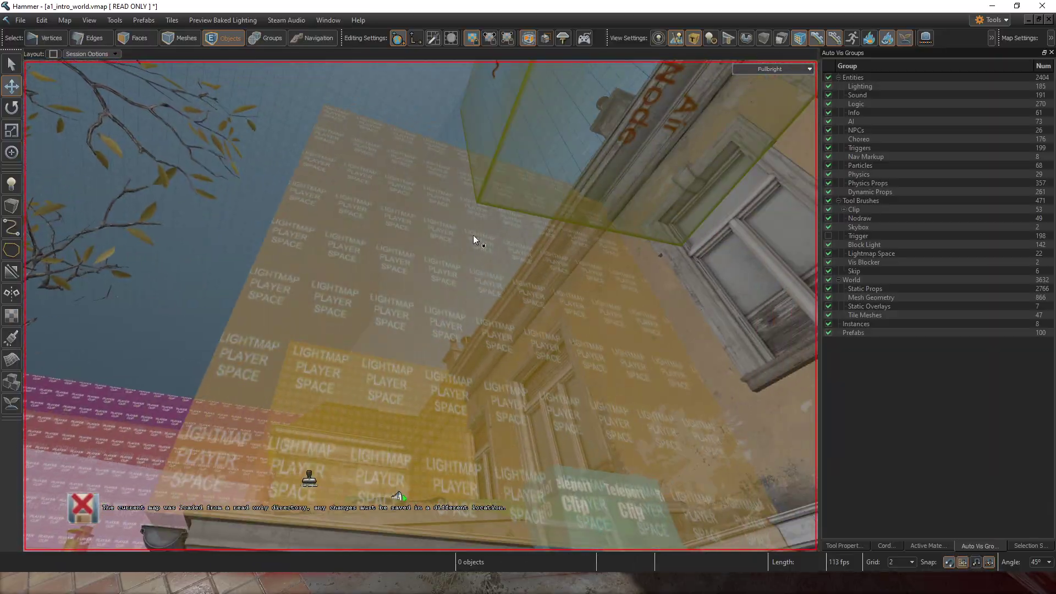
key(w)
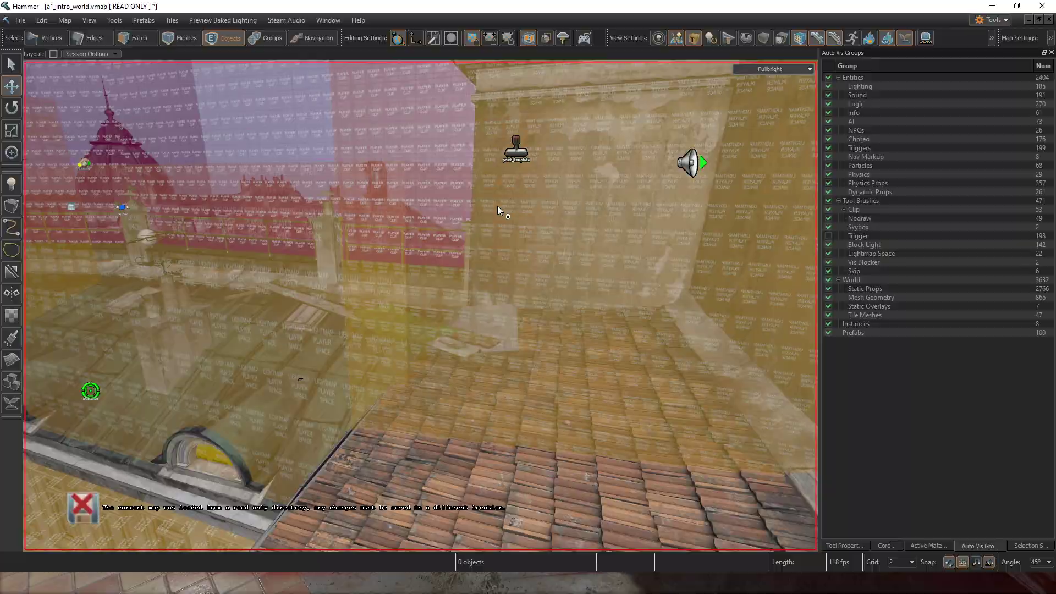
key(w)
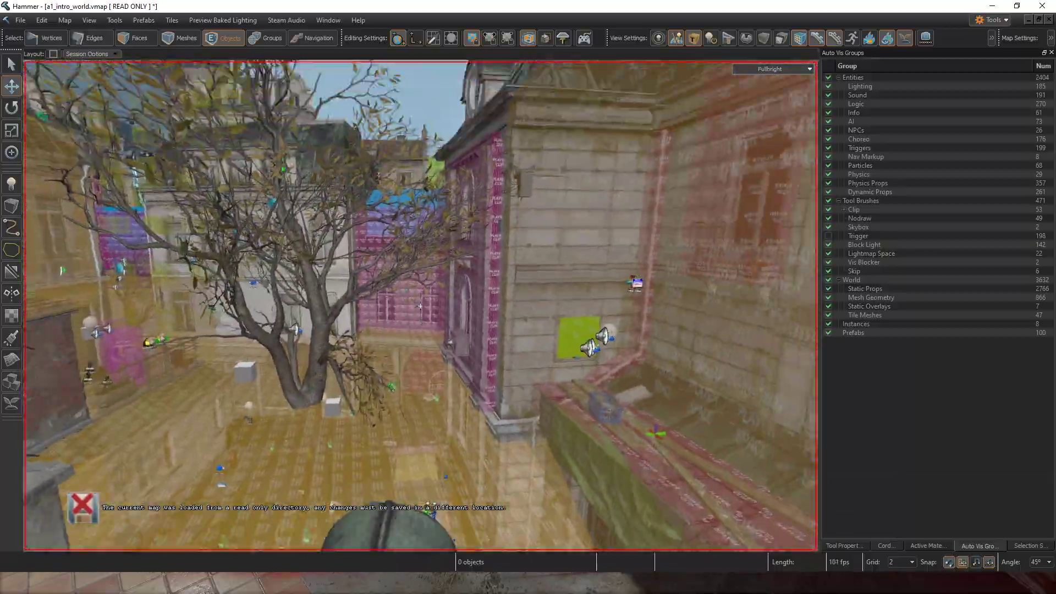
key(w)
key(s)
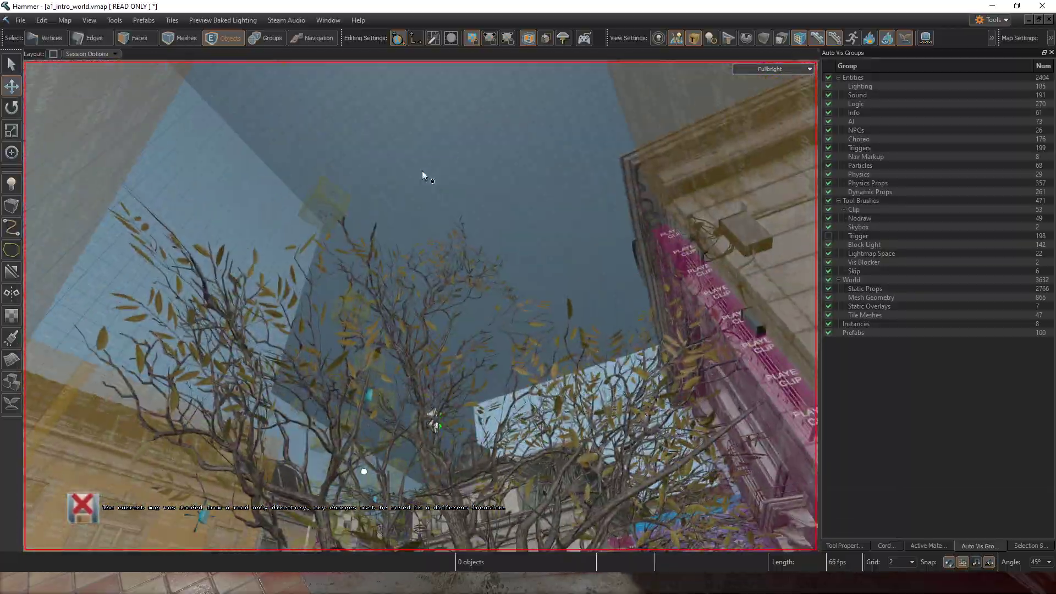
key(w)
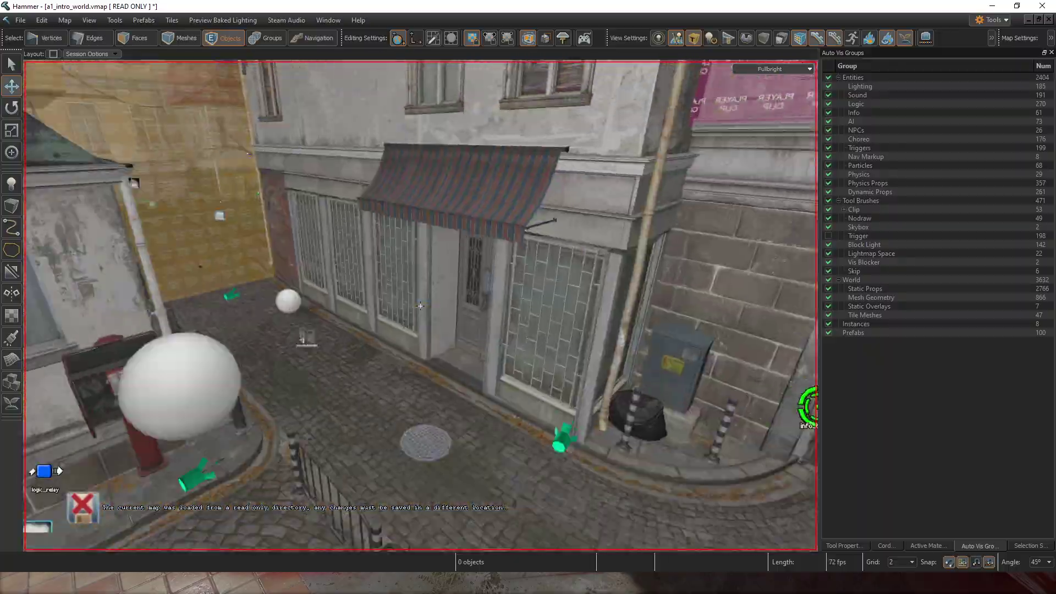
key(w)
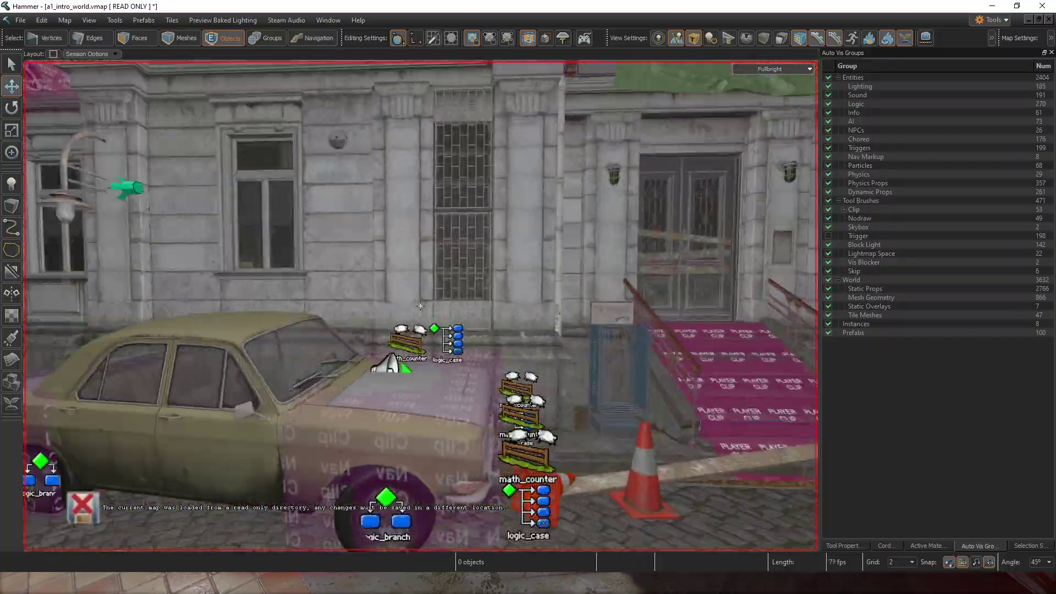
key(w)
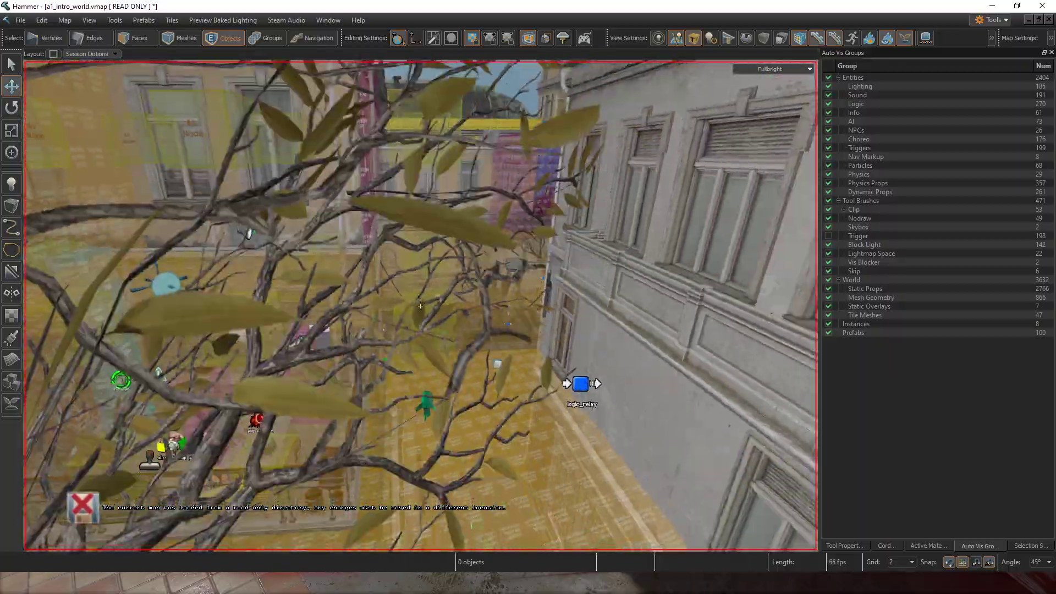
Step: Show the Trigger tool brushes in the intro map again
key(w)
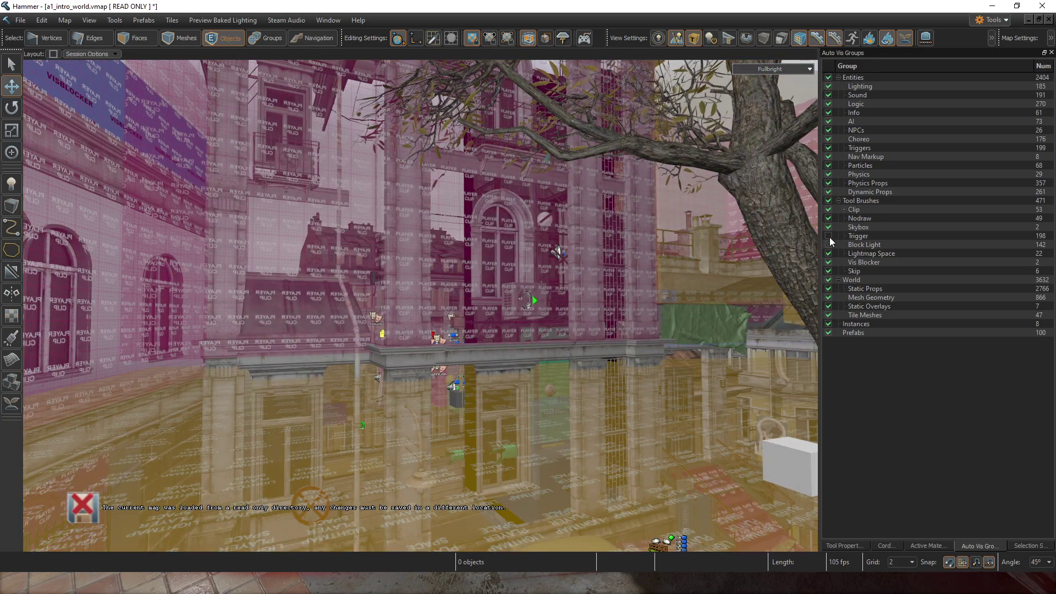
click(829, 236)
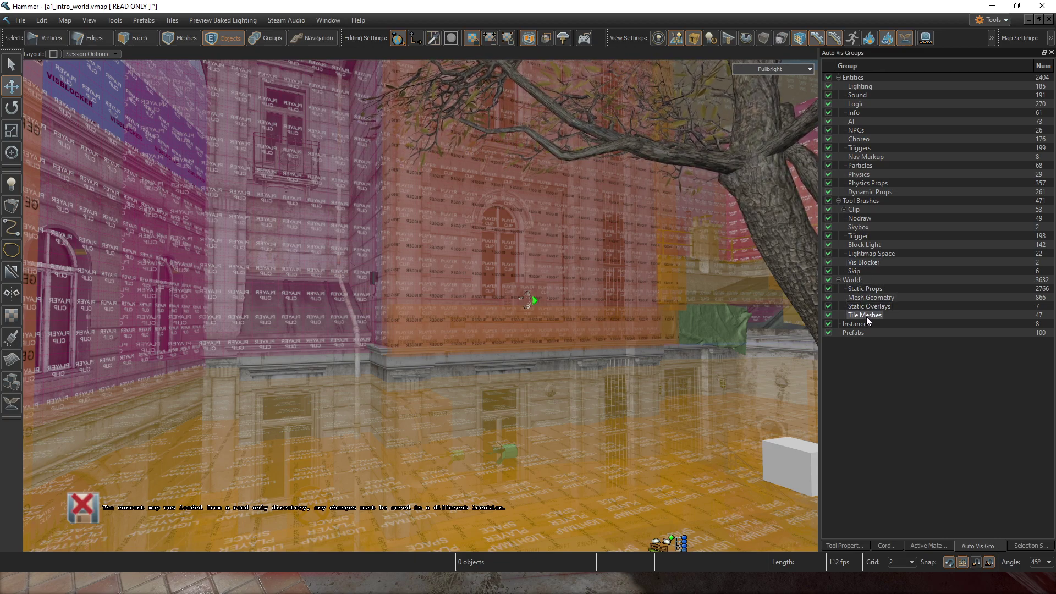
Step: Open the tilemesh_example.vmap map from the workshop_examples folder
key(ctrl+o)
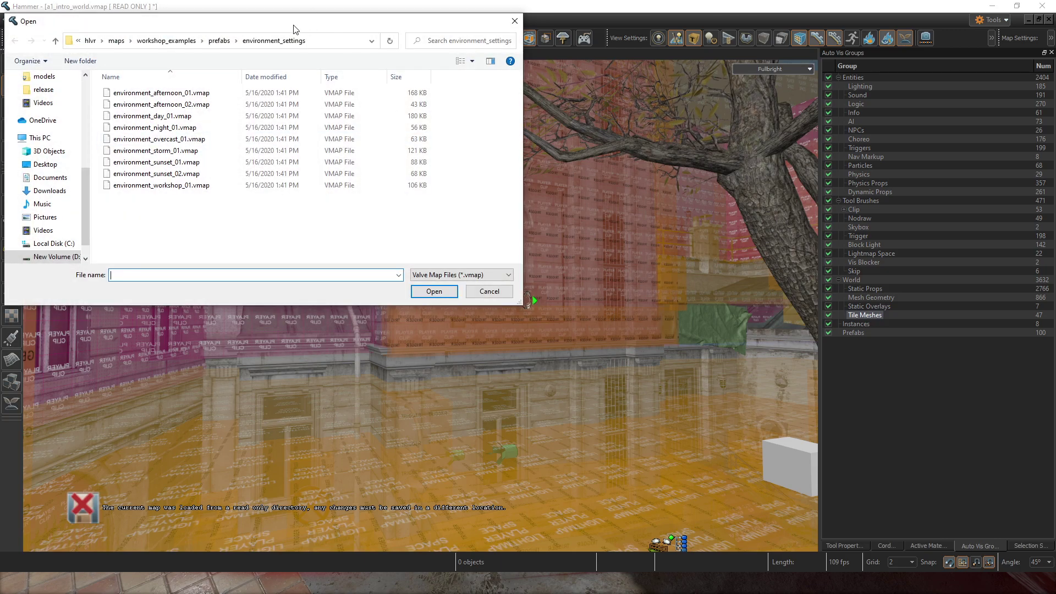
click(226, 46)
click(216, 46)
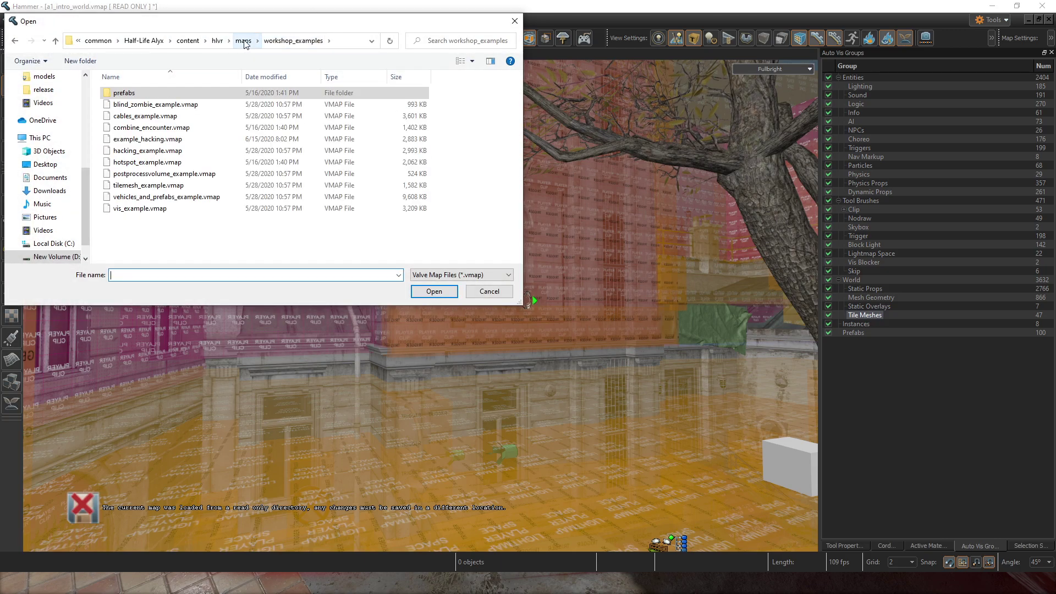
double_click(149, 185)
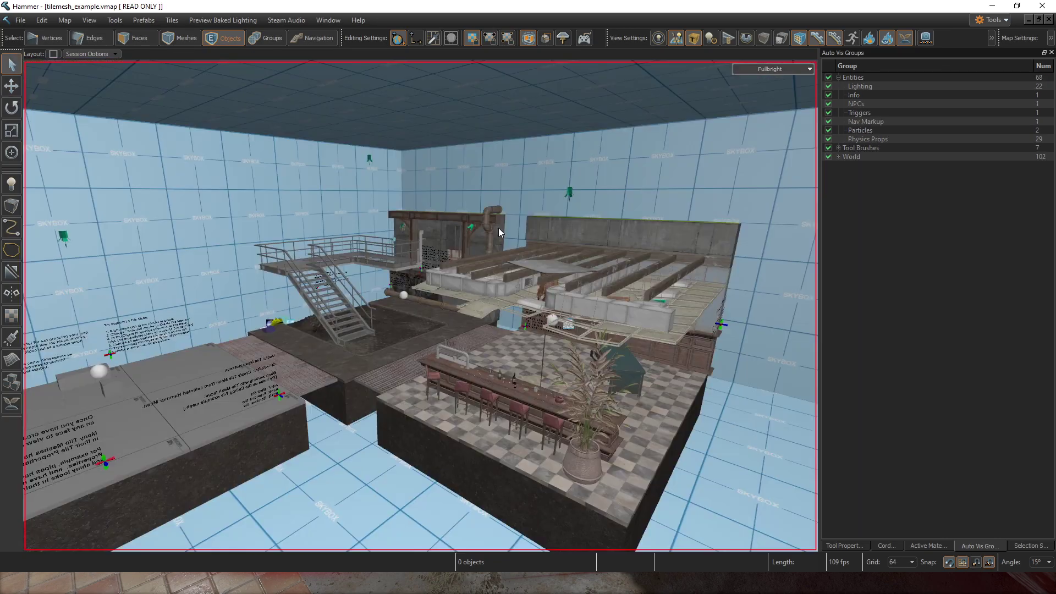
Step: Go to the Pipe Tile Meshes display and select the rusty pipe running along the wall
key(w)
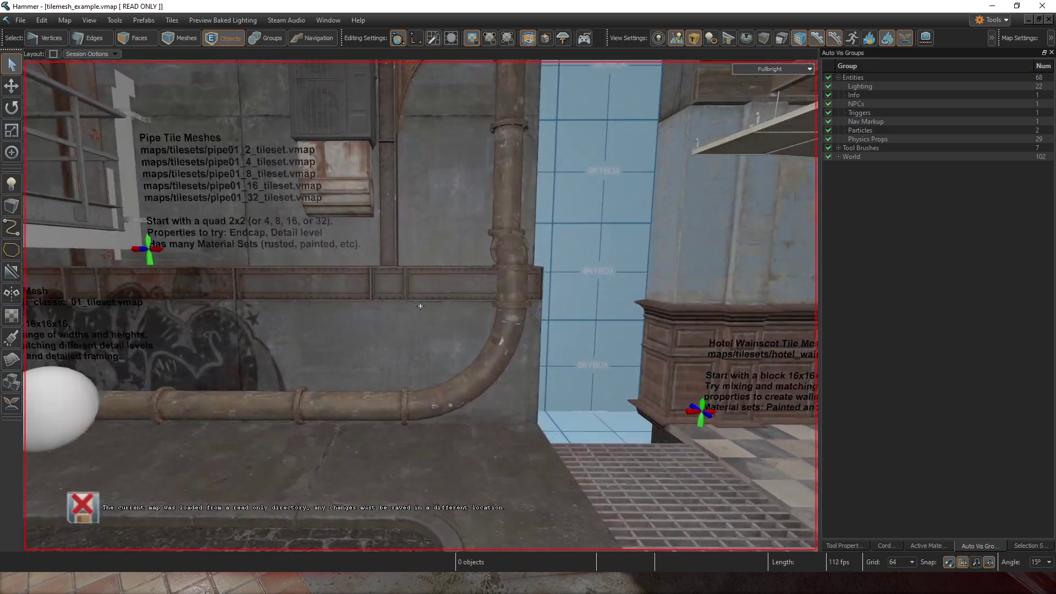
key(z)
key(w)
click(528, 440)
key(z)
key(s)
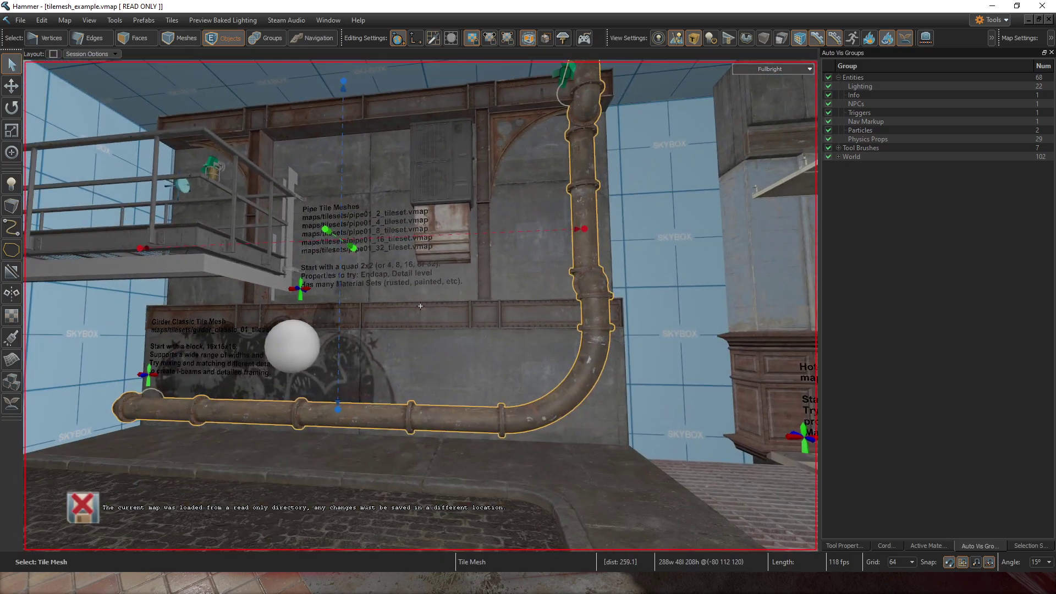
Step: Delete all faces of the pipe tile mesh except one straight segment low on the wall
key(z)
key(3)
click(361, 441)
double_click(362, 441)
key(z)
key(z)
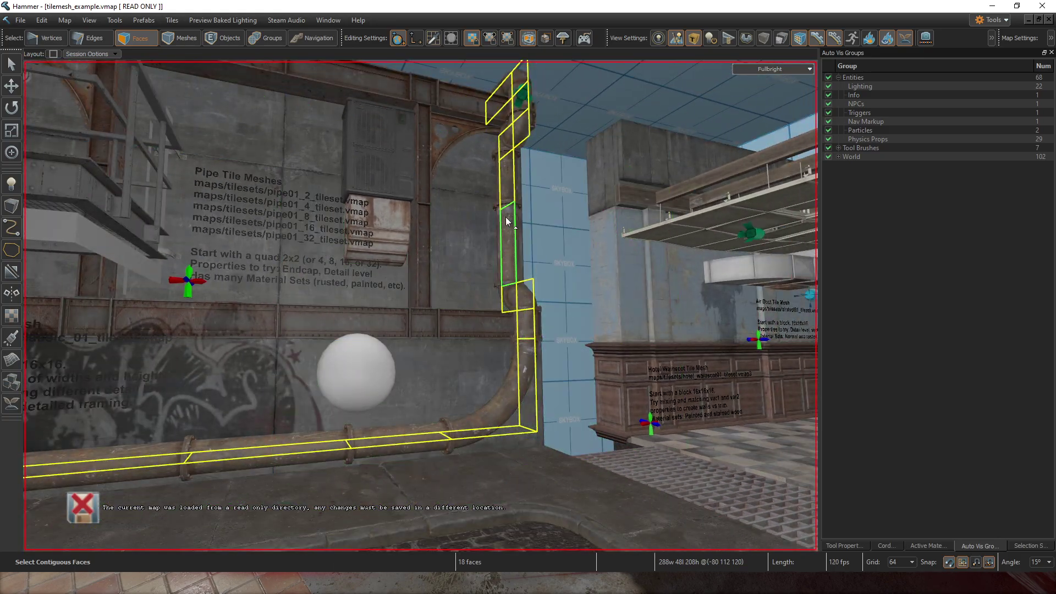
key(z)
key(z)
ctrl+click(438, 313)
key(z)
key(z)
key(Delete)
Step: Try to extrude the remaining pipe segment's end edge about 96 units along the wall, and undo it
key(2)
click(443, 306)
key(z)
key(z)
key(w)
shift+drag(460, 304, 709, 324)
key(z)
key(z)
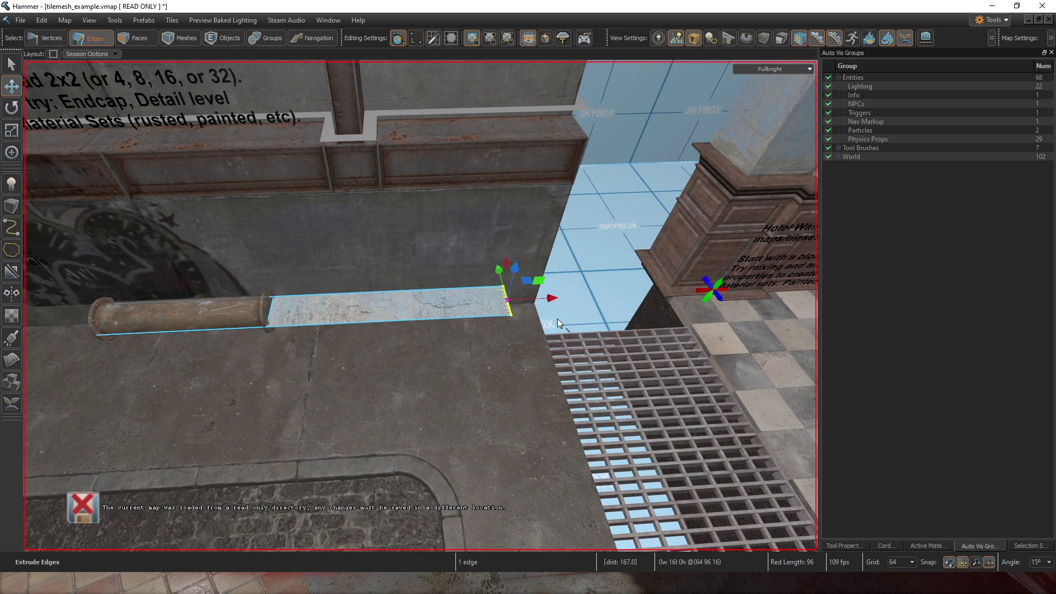
ctrl+drag(551, 298, 505, 303)
ctrl+drag(429, 301, 427, 304)
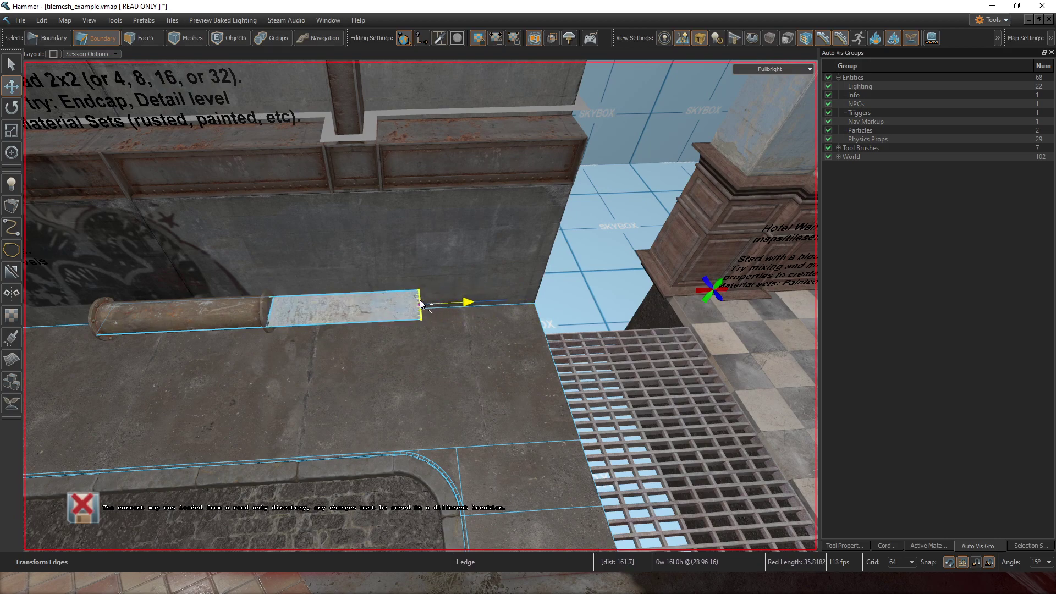
key(ctrl+z)
Step: With a grid size of 2, extrude the pipe's end edge along the wall, upward, and sideways to form two bends
click(911, 562)
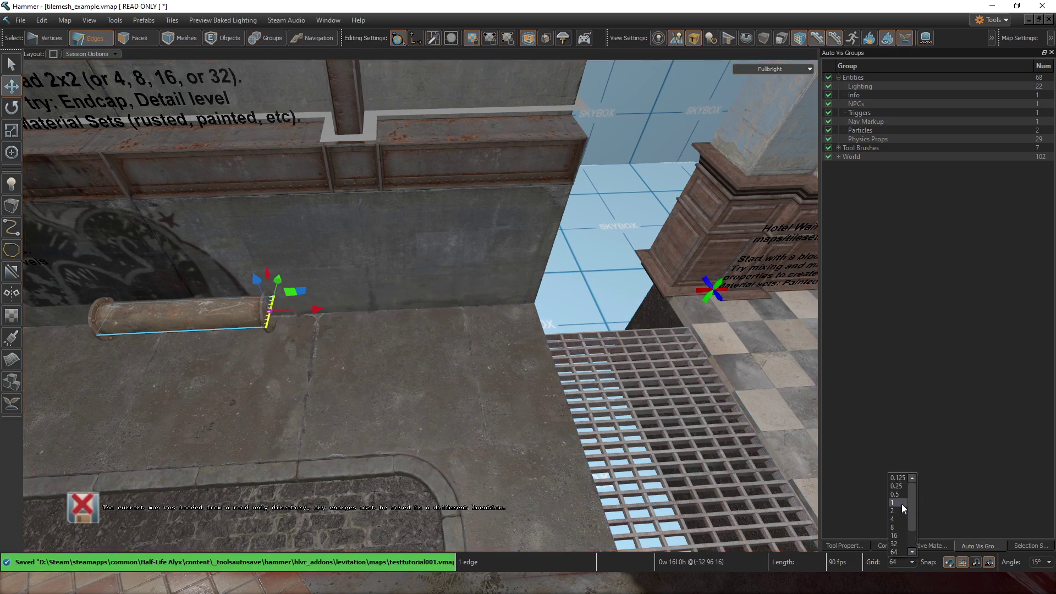
ctrl+drag(303, 310, 397, 315)
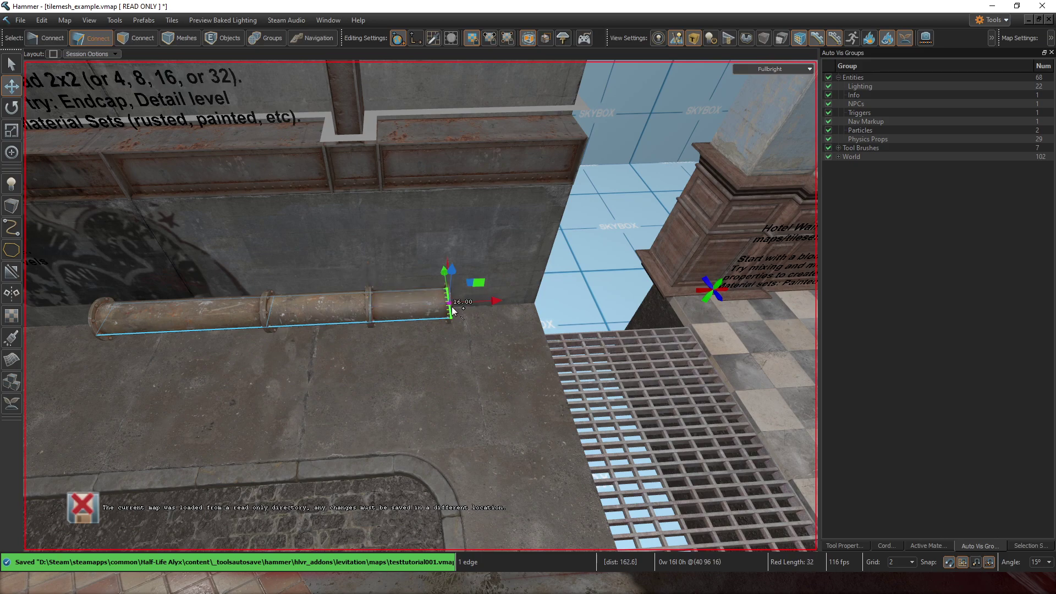
ctrl+drag(455, 242, 472, 155)
right_drag(473, 156, 476, 219)
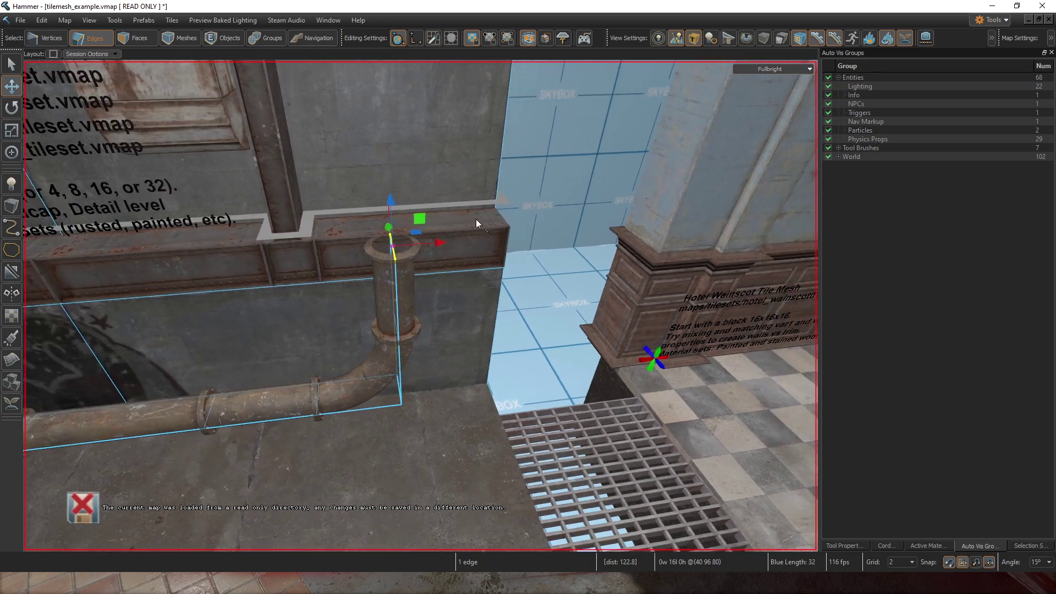
shift+drag(397, 243, 433, 240)
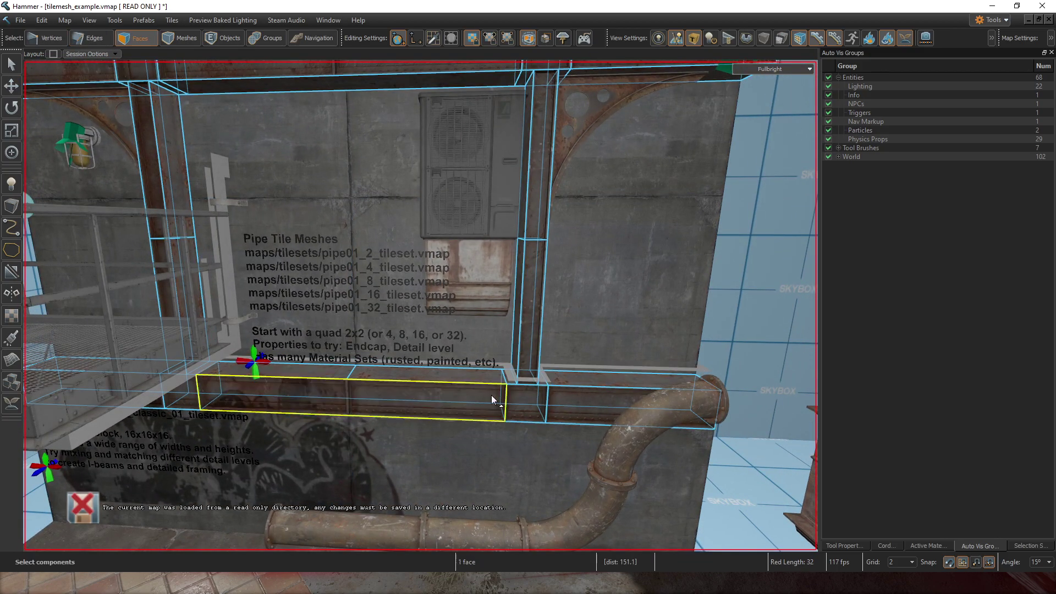
Step: Select all connected faces of the girder tile mesh to inspect its underlying geometry
double_click(491, 395)
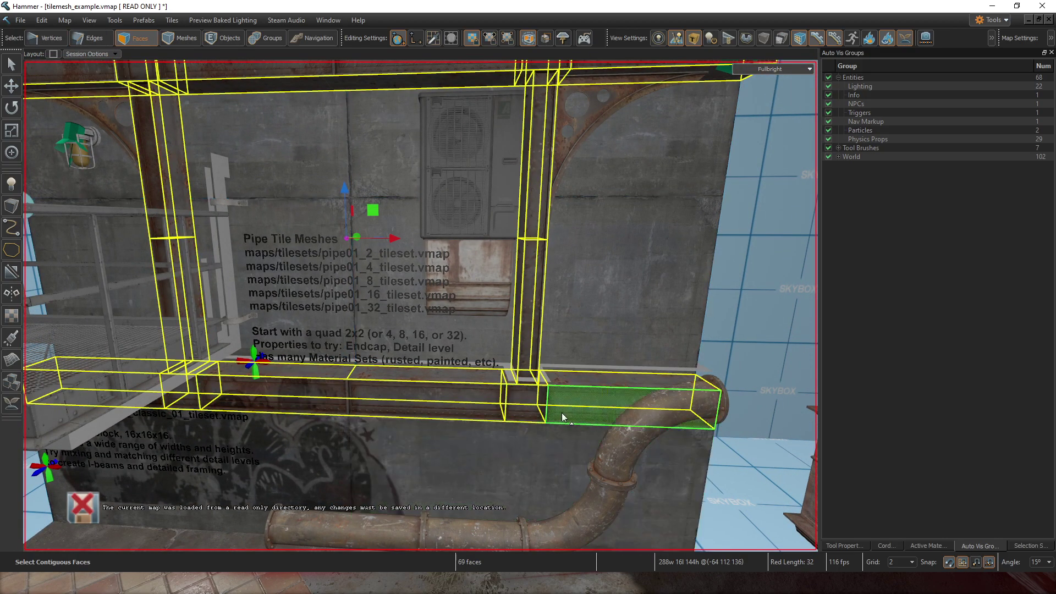
click(627, 319)
mouse_move(627, 319)
right_down()
mouse_move(420, 306)
mouse_move(627, 319)
right_up()
Step: Try deleting the catwalk tile mesh's faces while keeping a single tile
double_click(425, 288)
mouse_move(425, 288)
right_down()
mouse_move(420, 306)
mouse_move(421, 295)
right_up()
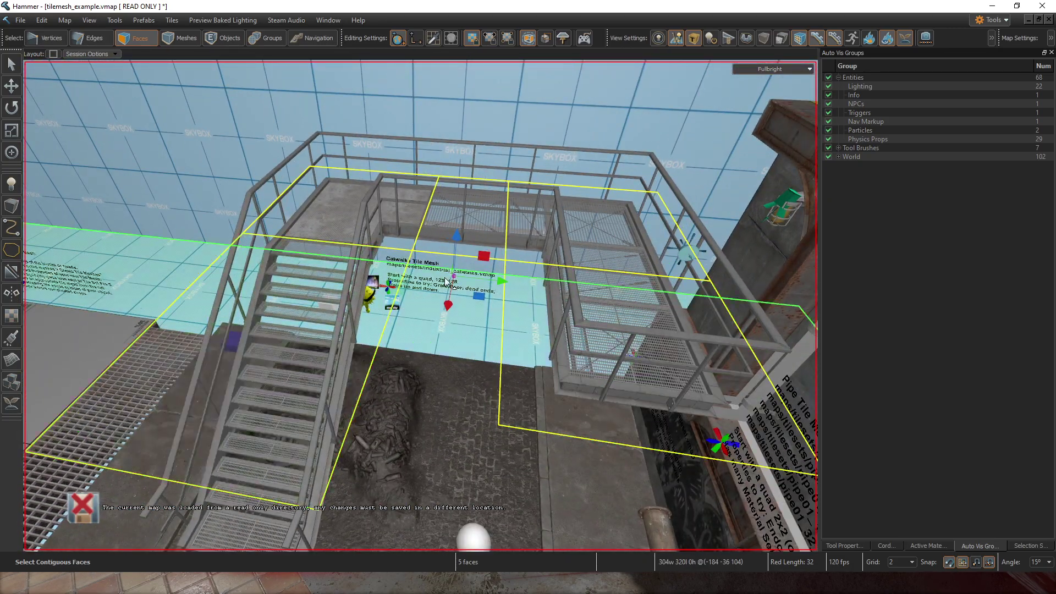
ctrl+click(533, 340)
right_drag(532, 340, 589, 327)
key(Delete)
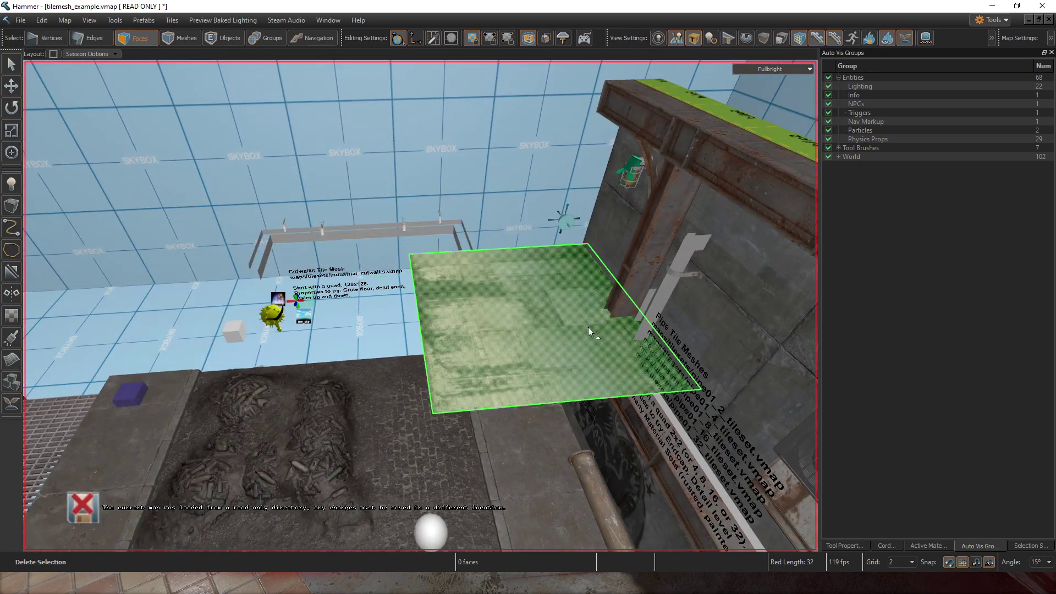
Step: Try extruding the remaining catwalk tile's edges to lengthen the walkway and lead it around a corner
key(2)
click(476, 253)
right_drag(476, 253, 482, 262)
shift+drag(381, 323, 193, 319)
right_drag(357, 312, 467, 325)
click(496, 363)
shift+drag(471, 315, 280, 360)
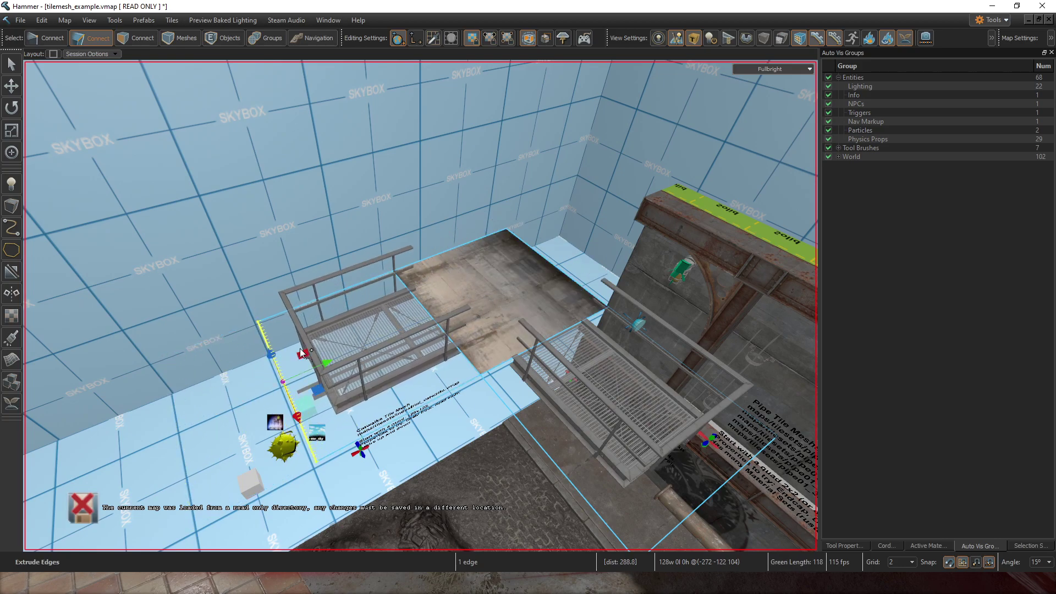
Step: Try further extrusions of the catwalk's edges and undo them
right_drag(285, 355, 236, 357)
shift+drag(403, 298, 264, 315)
key(ctrl+z)
right_drag(357, 295, 411, 285)
key(ctrl+z)
click(406, 294)
shift+drag(413, 279, 344, 278)
key(ctrl+z)
right_drag(503, 277, 439, 329)
shift+drag(337, 326, 350, 310)
right_drag(349, 306, 444, 316)
click(425, 306)
right_drag(463, 280, 432, 230)
Step: Delete the catwalk's faces, including the stairs, leaving only the tile next to the wall
click(523, 305)
key(3)
double_click(520, 304)
ctrl+click(517, 345)
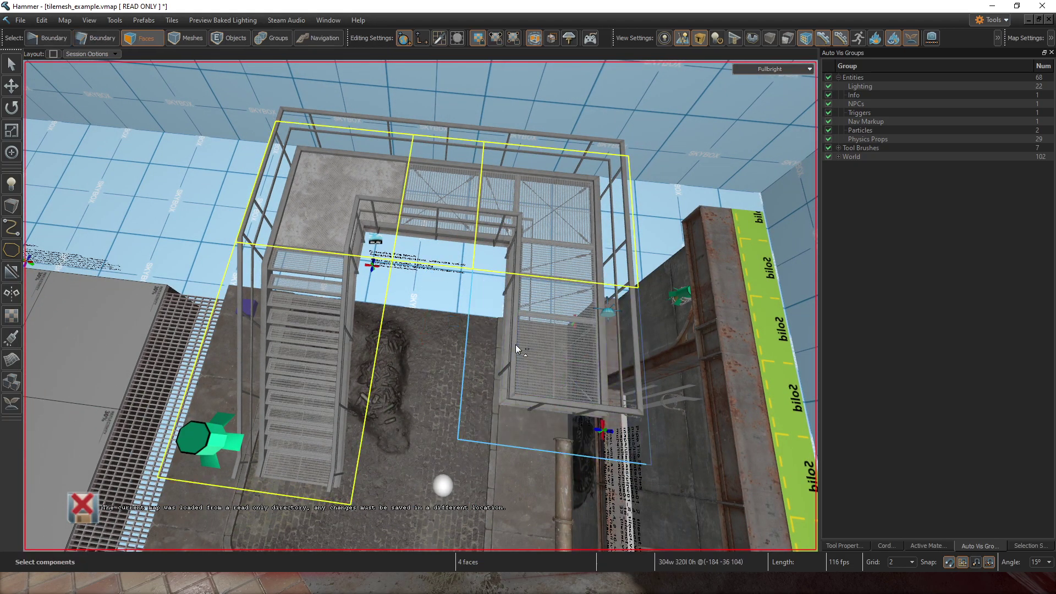
right_drag(516, 345, 537, 340)
key(Delete)
Step: Extrude the remaining catwalk tile's end edge and a side edge to build a walkway that turns a corner
key(2)
click(524, 308)
alt+drag(523, 309, 320, 257)
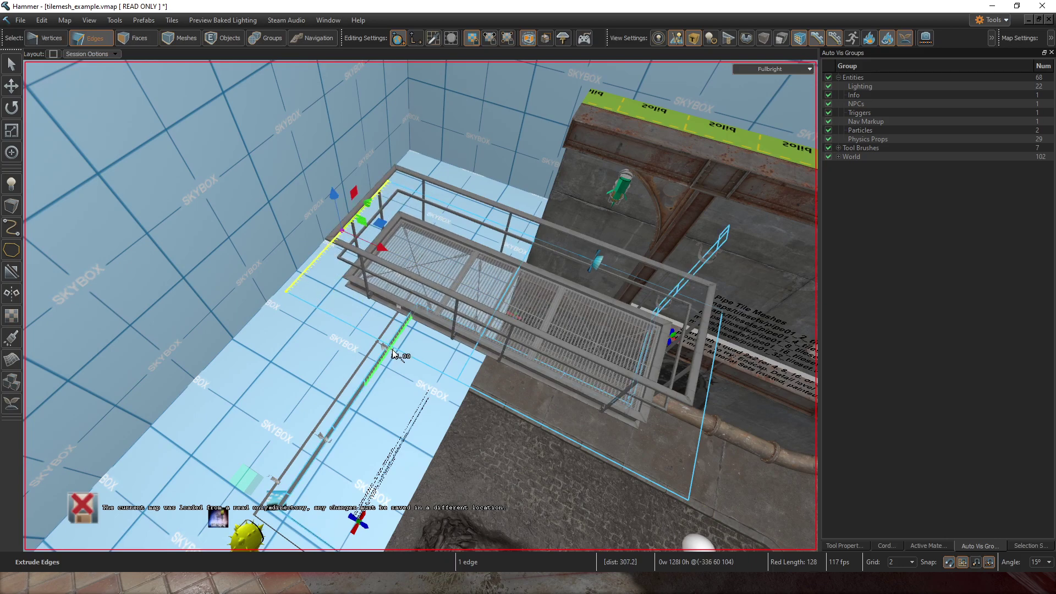
shift+drag(370, 312, 226, 506)
Step: Try moving the catwalk's end edge and undo the latest edge changes
right_drag(418, 329, 417, 308)
drag(348, 309, 411, 320)
key(ctrl+z)
key(ctrl+z)
key(ctrl+z)
key(ctrl+z)
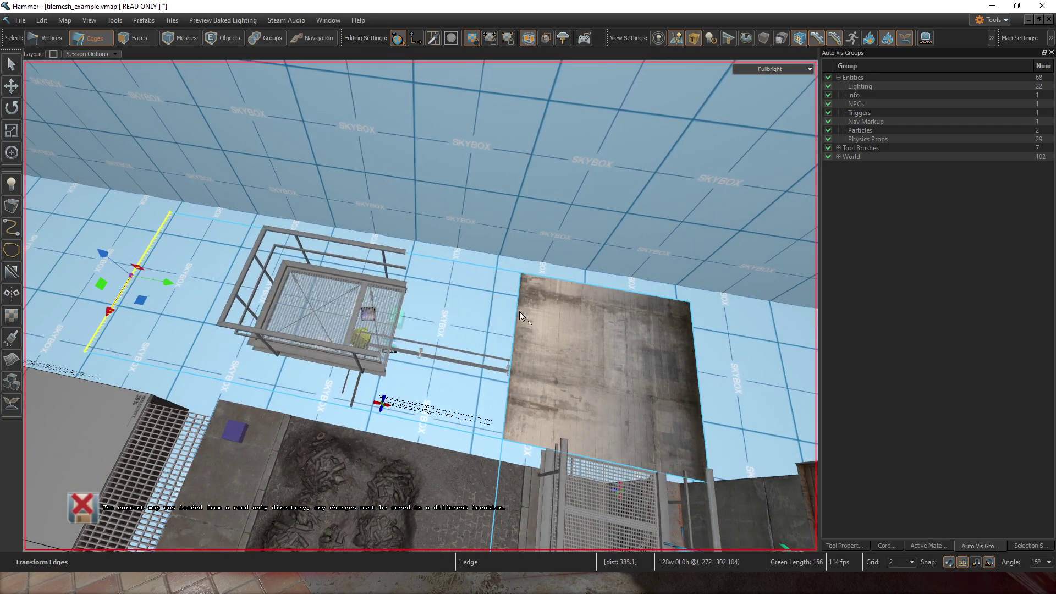
Step: Delete all faces of the ceiling tile mesh except one tile below the air duct
right_drag(538, 342, 632, 341)
key(3)
click(494, 325)
key(s)
right_drag(494, 326, 275, 306)
key(w)
right_drag(526, 311, 394, 213)
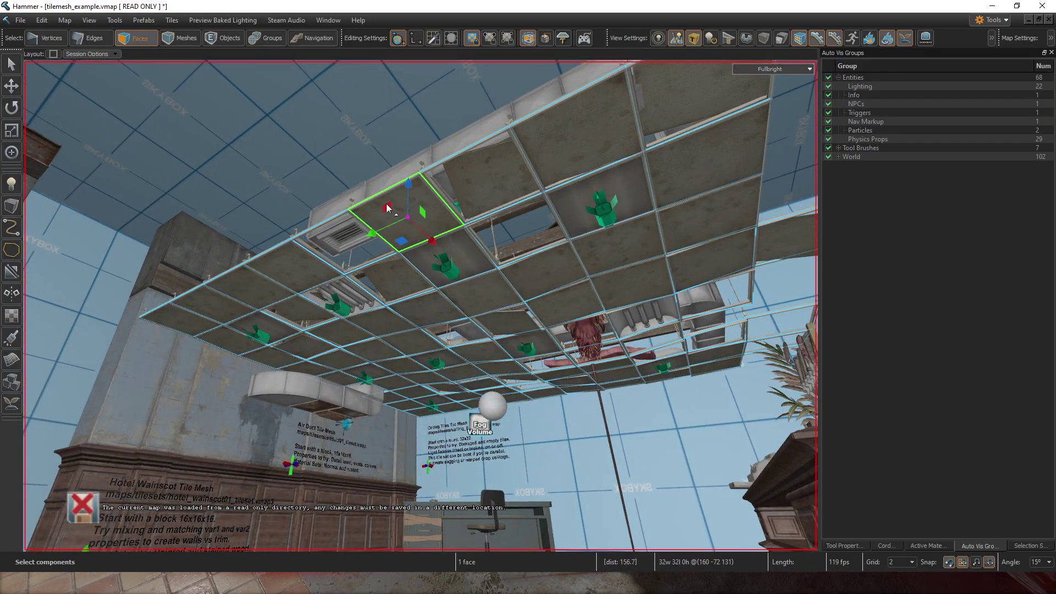
double_click(387, 207)
ctrl+click(418, 213)
key(Delete)
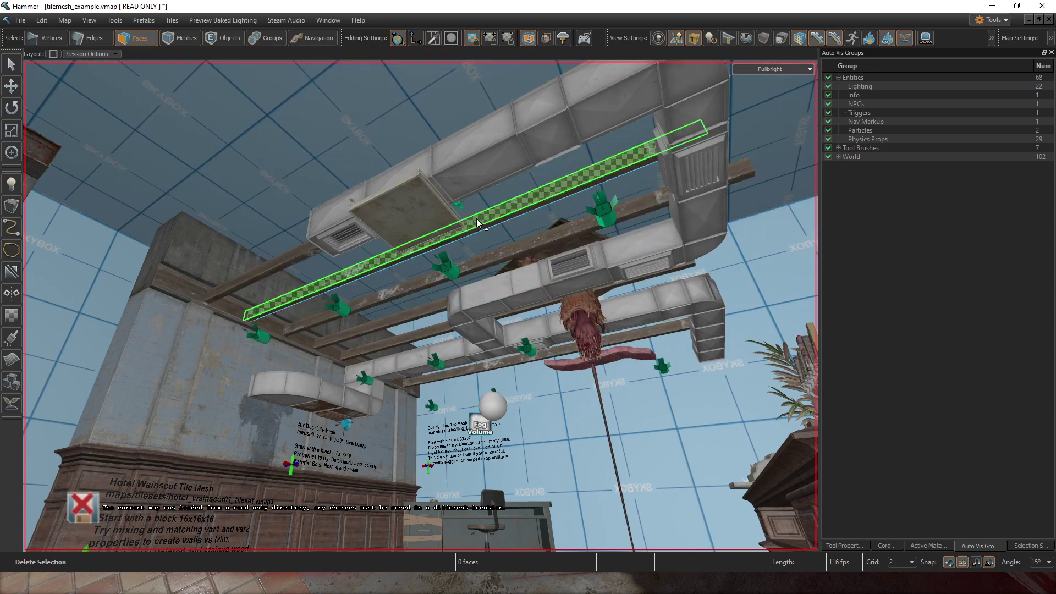
Step: Extrude the remaining ceiling tile's edges in both directions to build an L-shaped run of tiles
key(2)
click(450, 209)
key(w)
right_drag(450, 210, 425, 297)
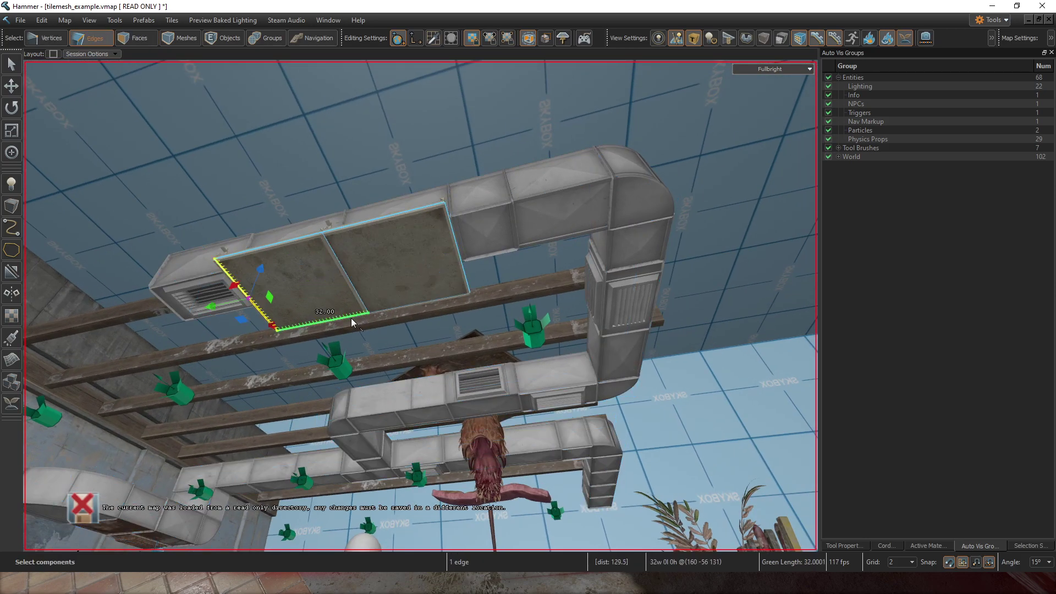
shift+drag(330, 330, 383, 396)
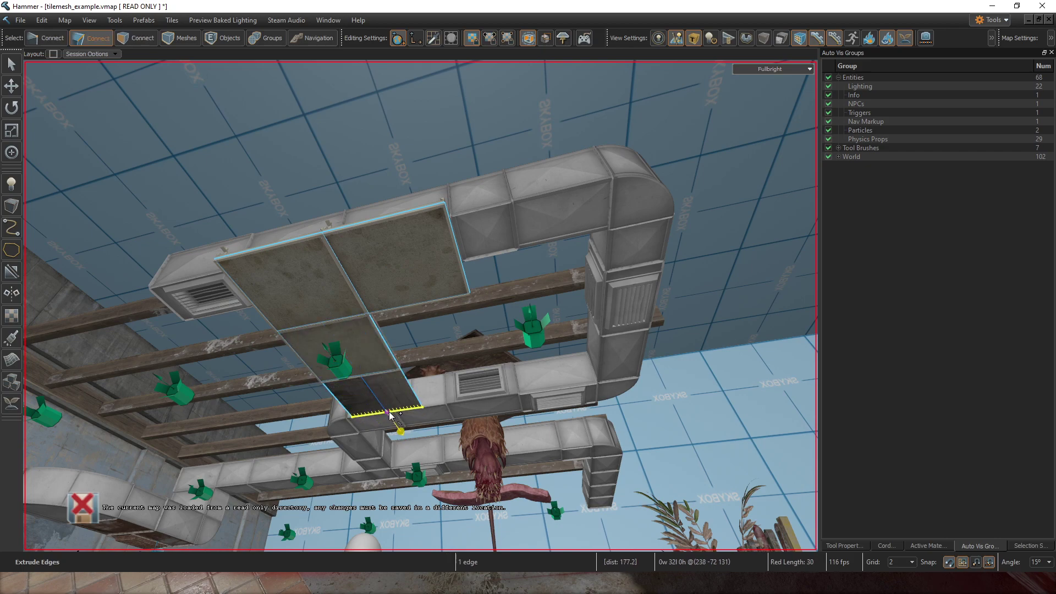
click(463, 278)
shift+drag(457, 250, 584, 209)
Step: Set the tile style of all connected ceiling tiles to frame_only
key(3)
double_click(418, 250)
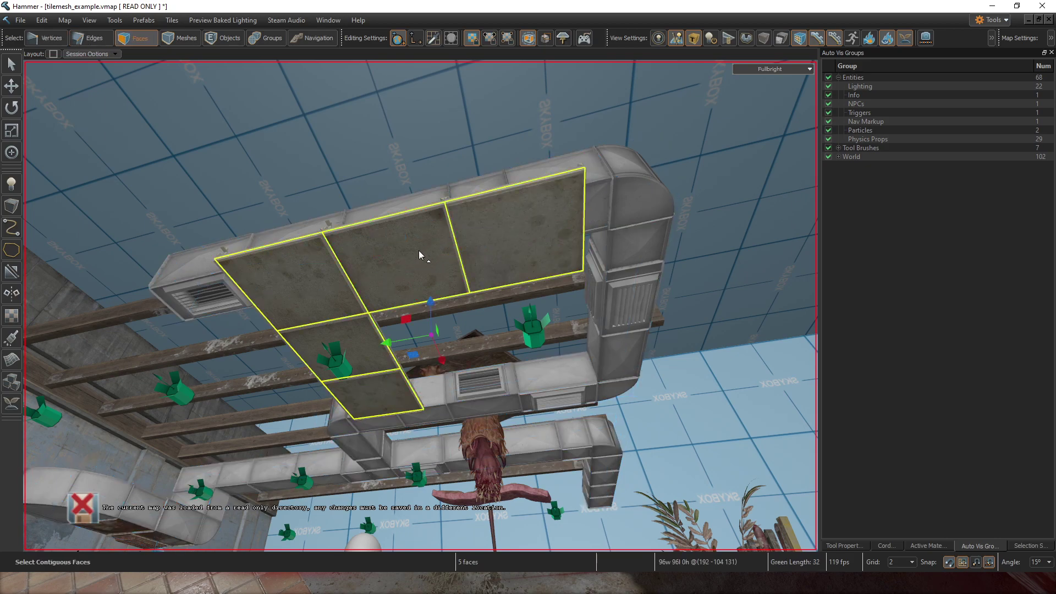
right_click(418, 250)
mouse_move(457, 258)
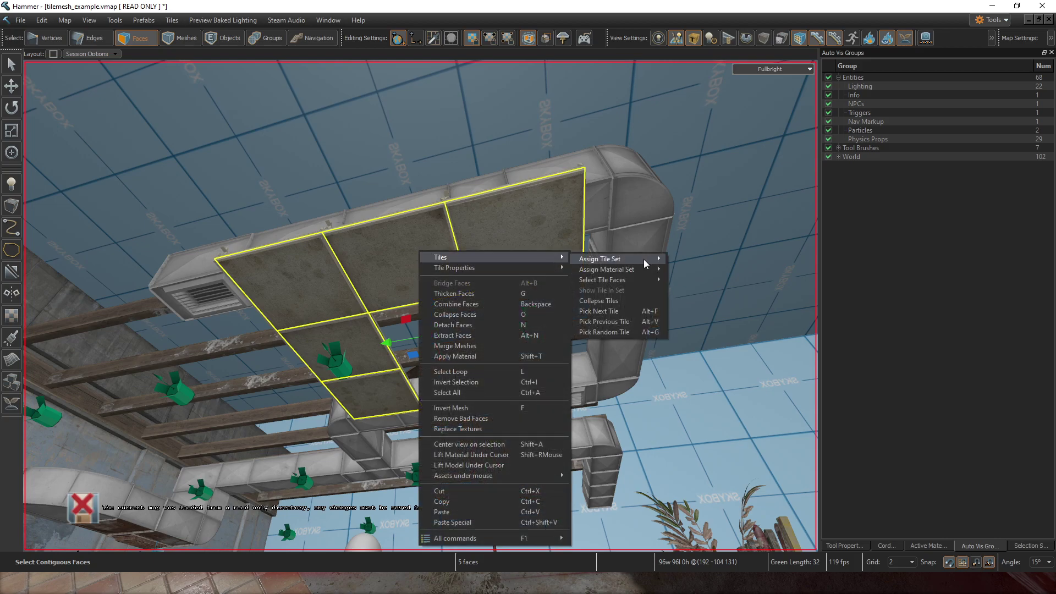
mouse_move(641, 269)
mouse_move(516, 269)
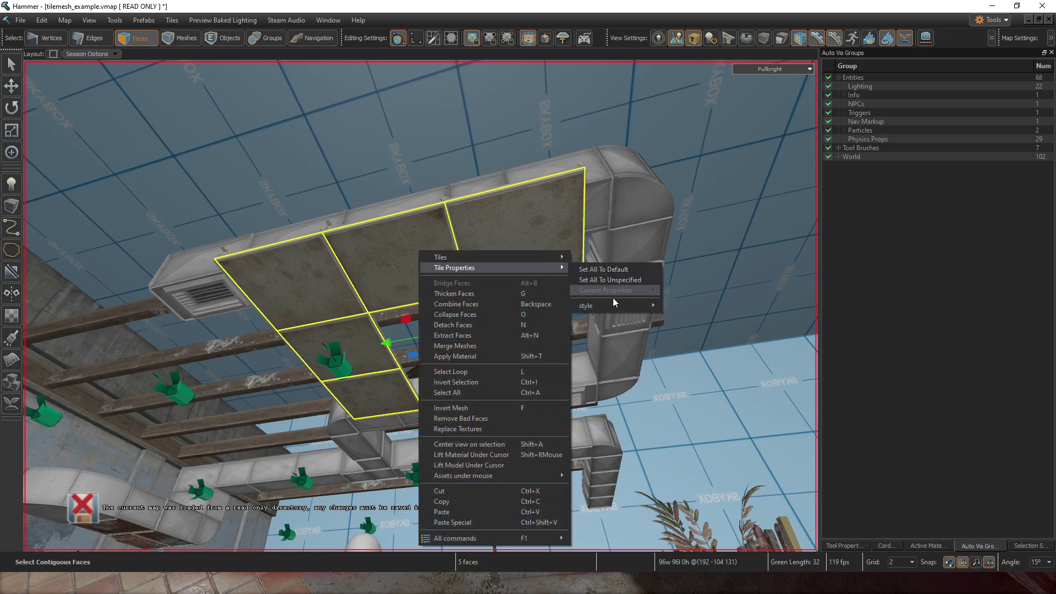
mouse_move(611, 301)
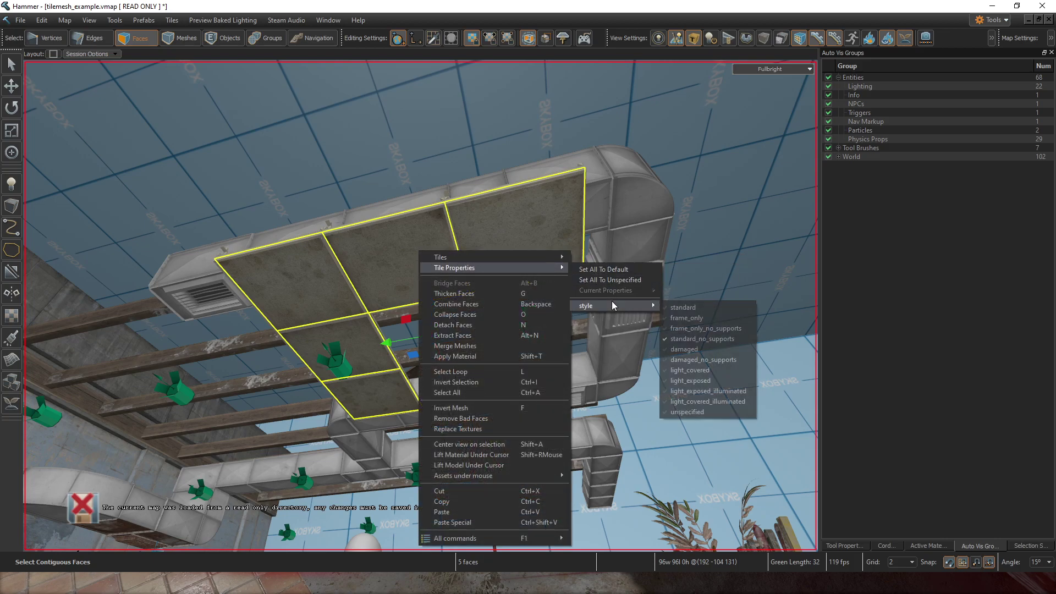
click(687, 317)
Step: Set the middle ceiling tile's style to standard and select the tile beside it
click(453, 252)
right_click(454, 252)
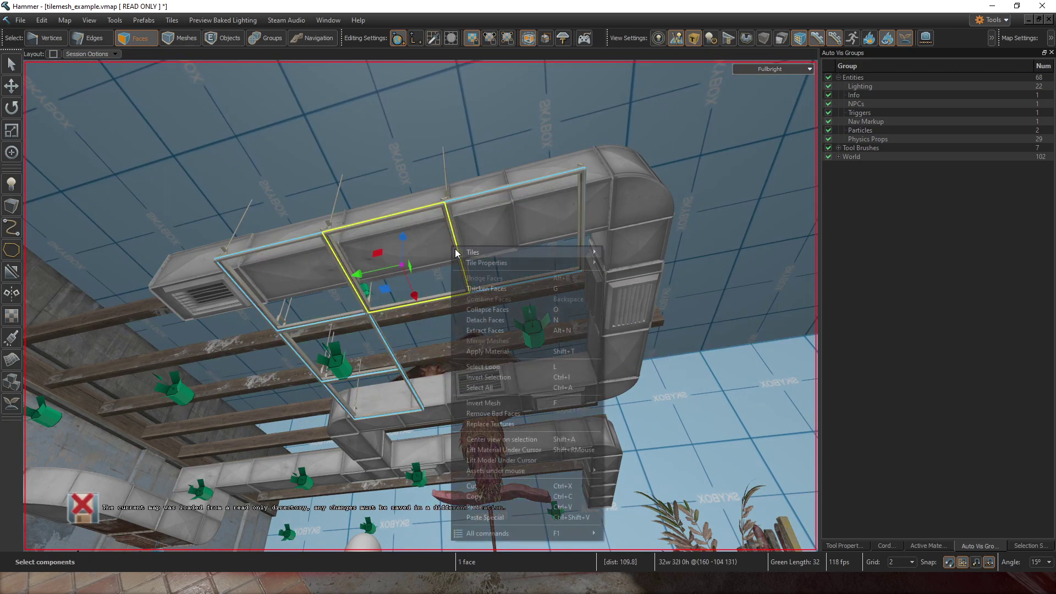
mouse_move(485, 264)
mouse_move(656, 299)
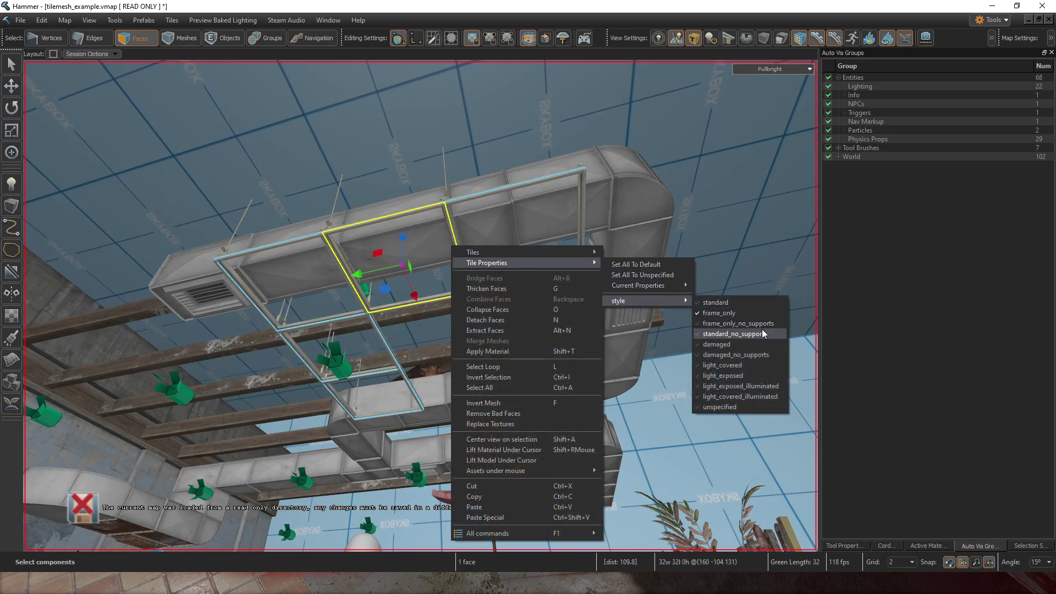
click(738, 304)
click(542, 242)
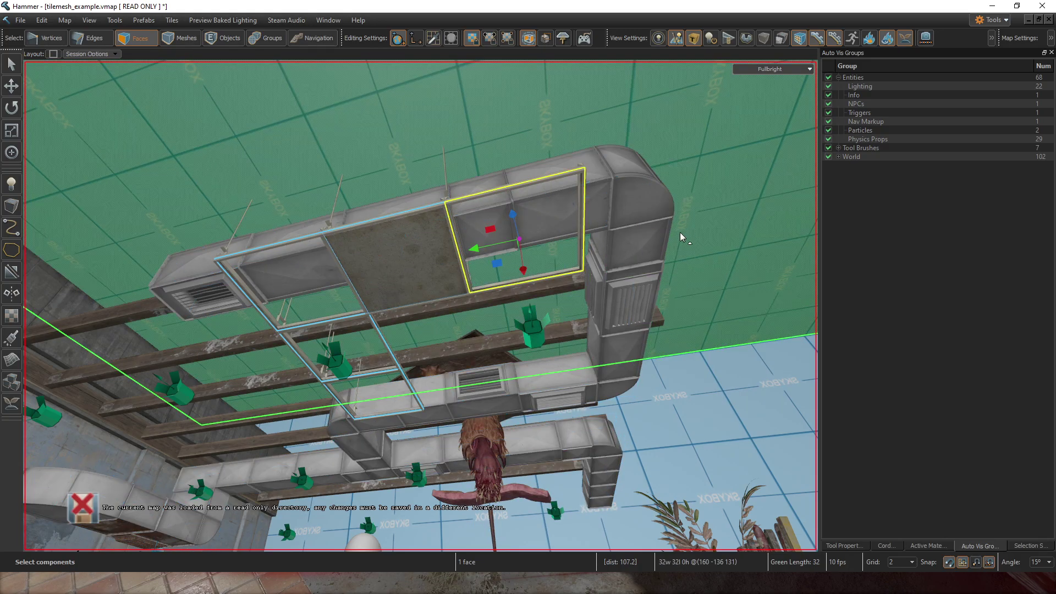
Step: Select the air duct tile mesh near the ceiling and extrude one of its faces
click(220, 39)
key(z)
key(z)
click(393, 215)
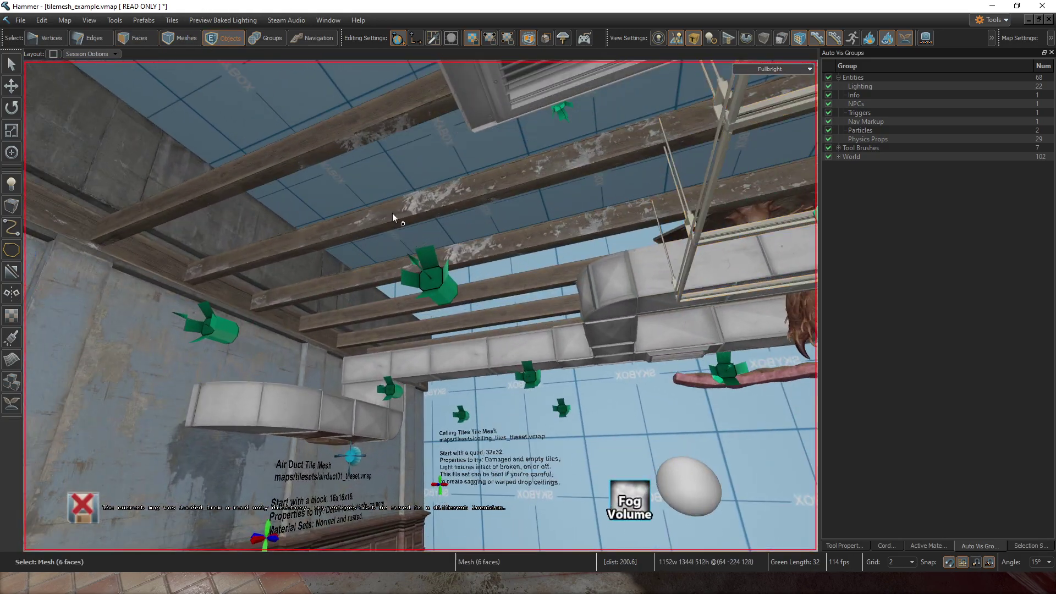
key(z)
mouse_move(393, 213)
right_down()
mouse_move(421, 306)
mouse_move(393, 213)
right_up()
click(442, 247)
right_drag(442, 247, 398, 346)
key(1)
key(3)
click(397, 346)
shift+drag(384, 362, 486, 275)
Step: Connect two edges of the air duct to split its side and return to editing faces
key(2)
click(473, 251)
right_drag(473, 251, 425, 184)
ctrl+click(471, 226)
key(v)
key(3)
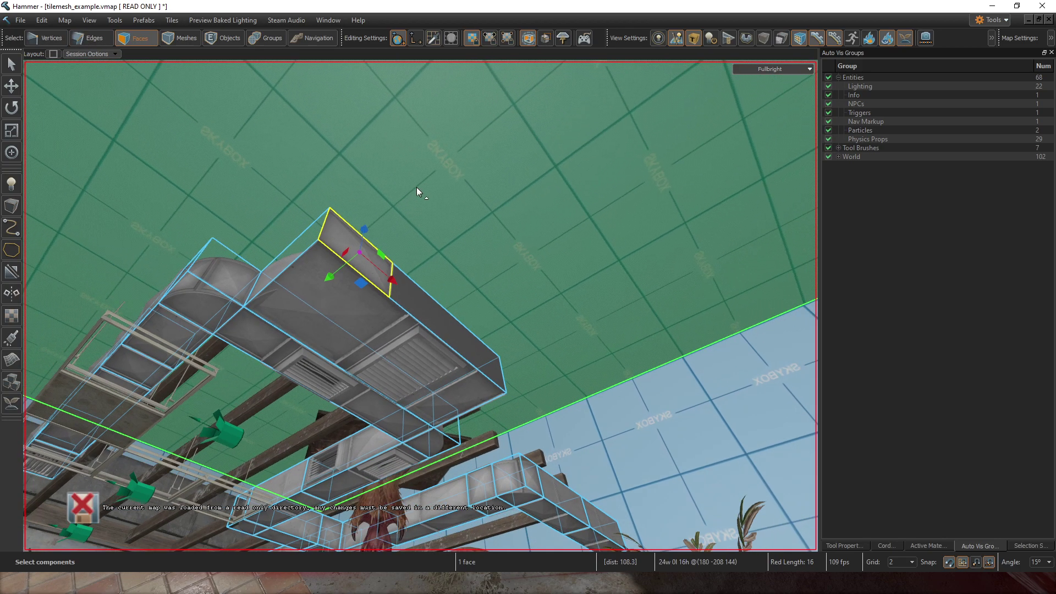
Step: Try reshaping the air duct by dragging its side face, and undo the last three changes
click(455, 180)
drag(456, 176, 518, 125)
drag(654, 33, 367, 251)
right_drag(367, 251, 484, 308)
key(ctrl+z)
key(ctrl+z)
key(ctrl+z)
Step: Extrude the air duct's face outward to form a side branch
click(485, 312)
shift+drag(486, 316, 410, 244)
right_drag(410, 244, 507, 274)
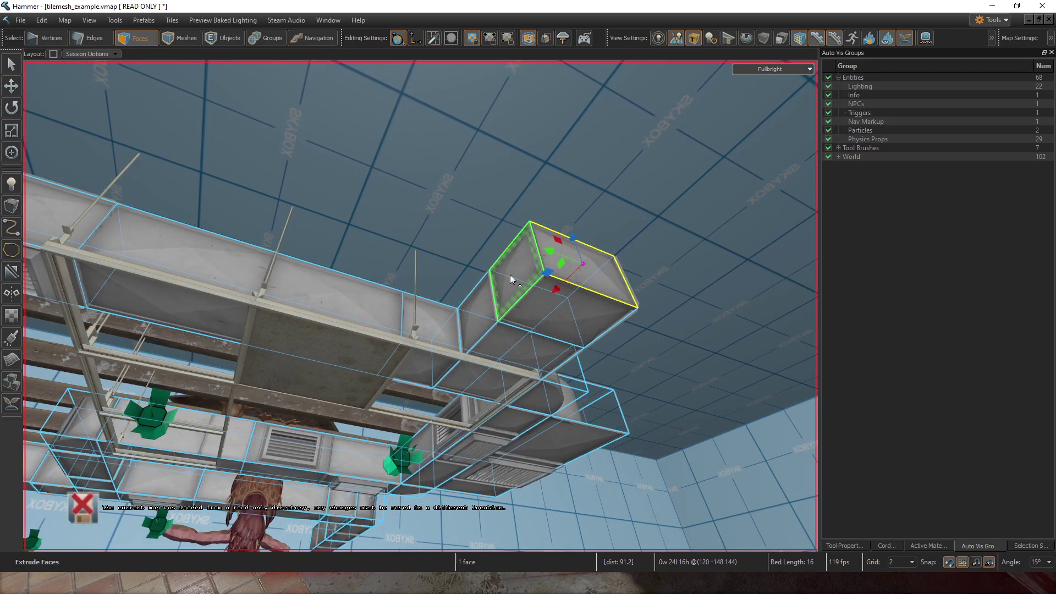
Step: Extrude the side face of the air duct's branch outward to add another duct section
shift+drag(489, 263, 379, 225)
click(503, 178)
right_drag(503, 178, 501, 259)
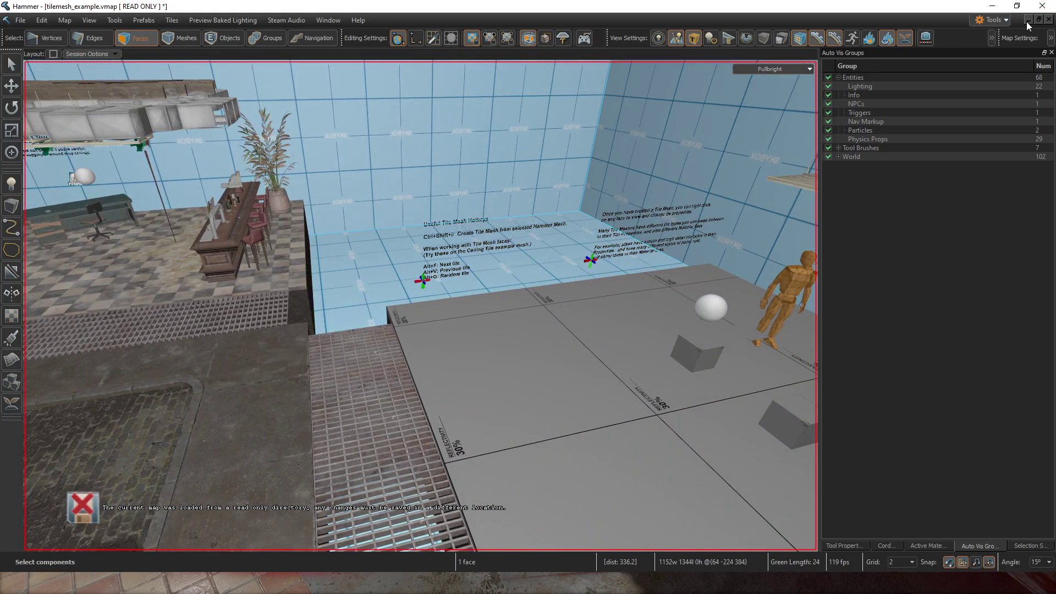
Step: Switch to the a1_intro_world map and examine its tool-textured volumes around the buildings
click(1028, 19)
click(520, 58)
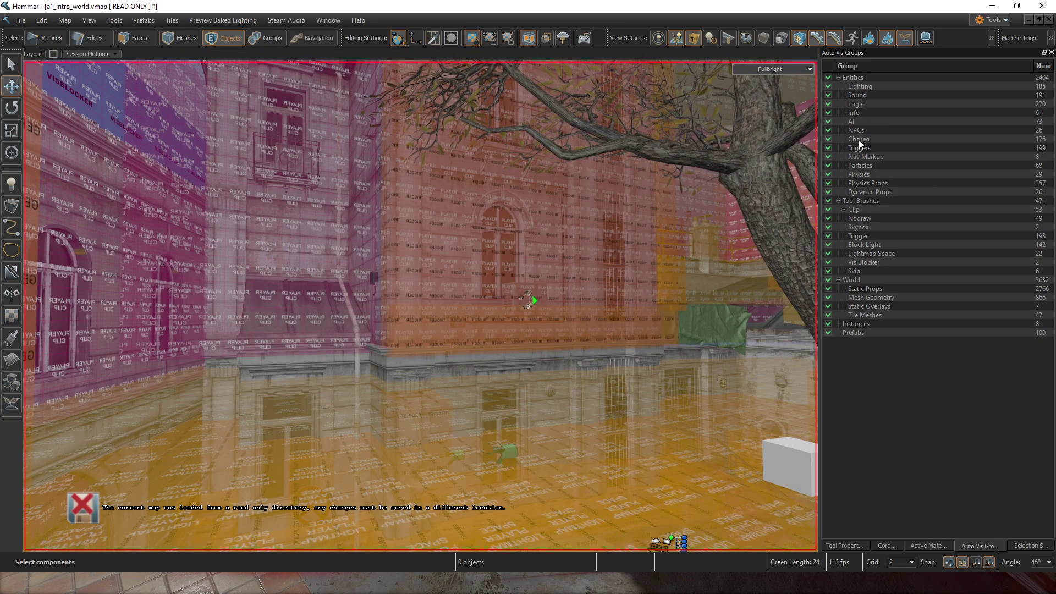
right_drag(695, 183, 420, 306)
right_drag(696, 187, 420, 306)
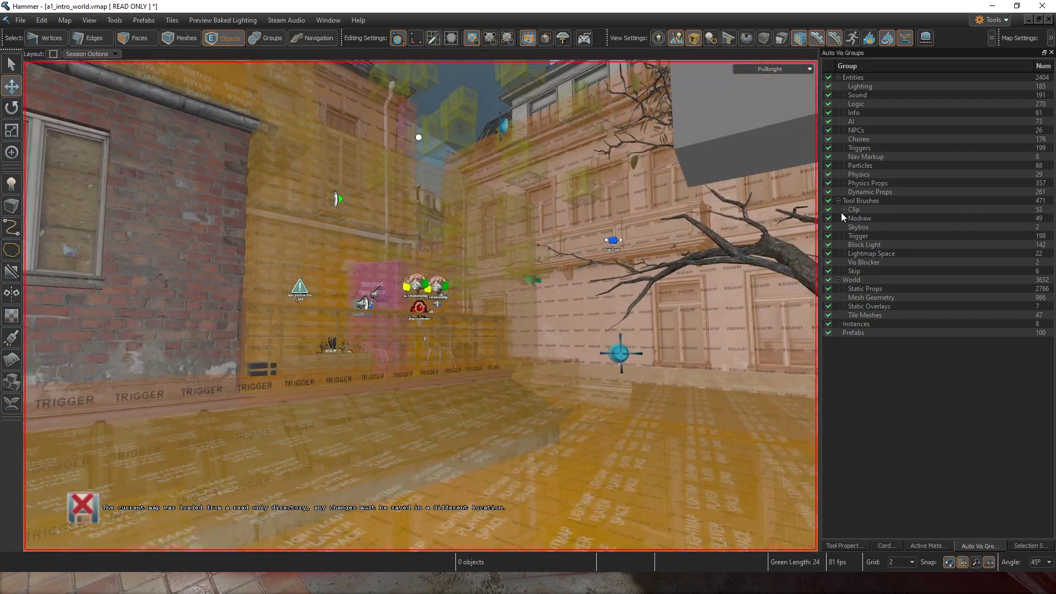
Step: Expand the Clip visibility group, switch to mesh selection and hide the tool materials in the a1_intro_world map
click(844, 209)
right_drag(695, 187, 420, 306)
right_drag(619, 210, 421, 306)
key(4)
right_drag(527, 239, 420, 306)
click(697, 37)
Step: Switch to the testtutorial map and set selection to objects
click(1030, 19)
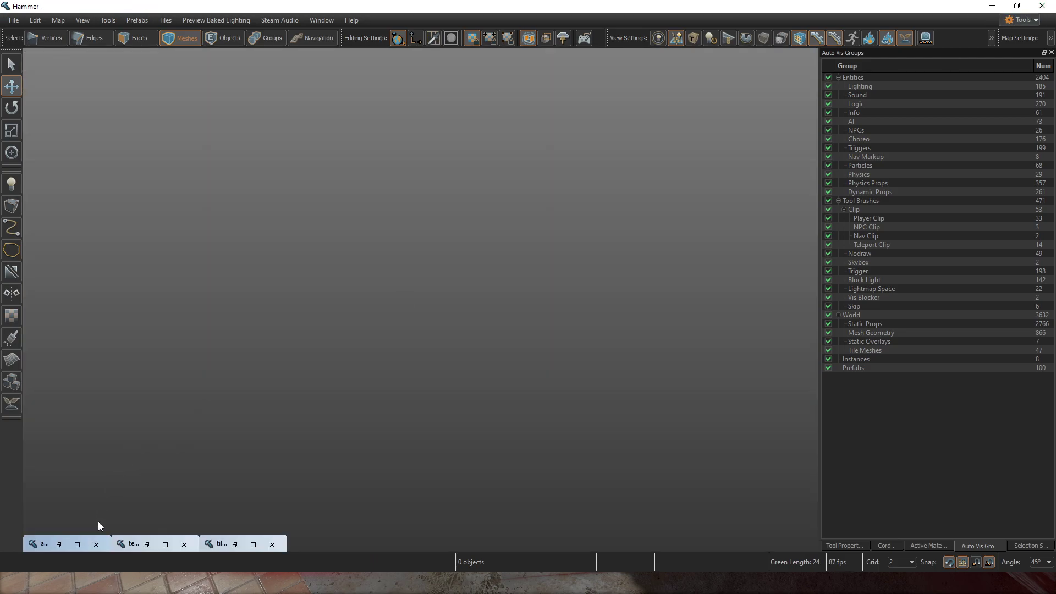
click(146, 544)
right_drag(200, 484, 199, 484)
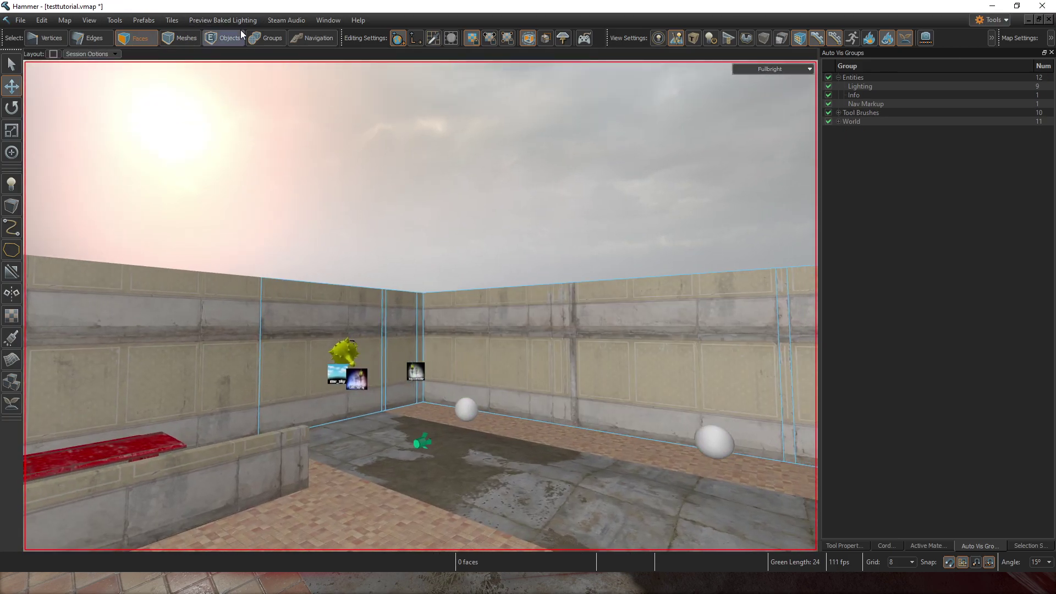
right_drag(406, 164, 406, 164)
Step: Select the red table mesh and center its origin
click(520, 150)
right_drag(445, 225, 441, 212)
click(844, 546)
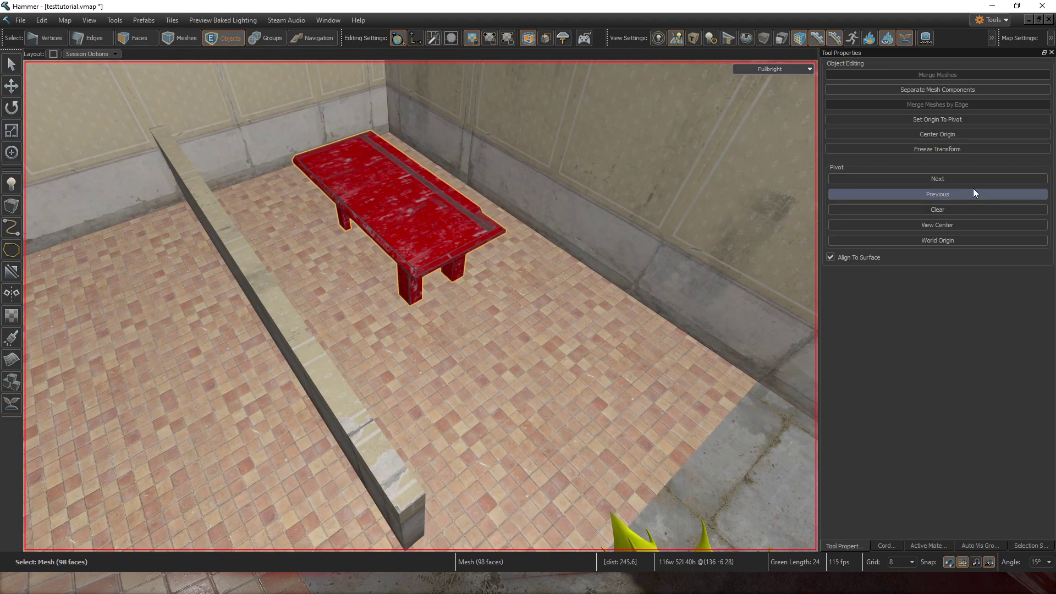
click(938, 134)
Step: Duplicate the red table twice to make a row of three tables along the wall
right_drag(358, 335, 358, 335)
shift+drag(342, 357, 551, 341)
right_drag(551, 341, 551, 341)
mouse_move(426, 328)
shift+mouse_down()
mouse_move(602, 276)
mouse_move(554, 283)
shift+mouse_up()
right_drag(553, 282, 554, 282)
Step: Select all three red tables and create an instance from them
ctrl+click(364, 249)
ctrl+click(290, 197)
right_drag(290, 197, 458, 291)
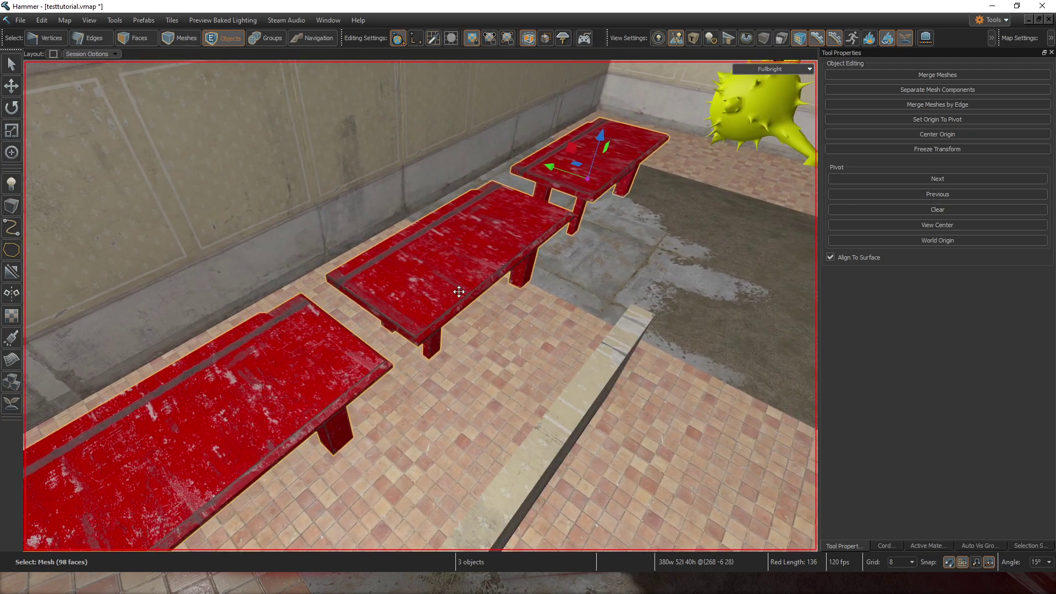
right_click(462, 260)
mouse_move(487, 269)
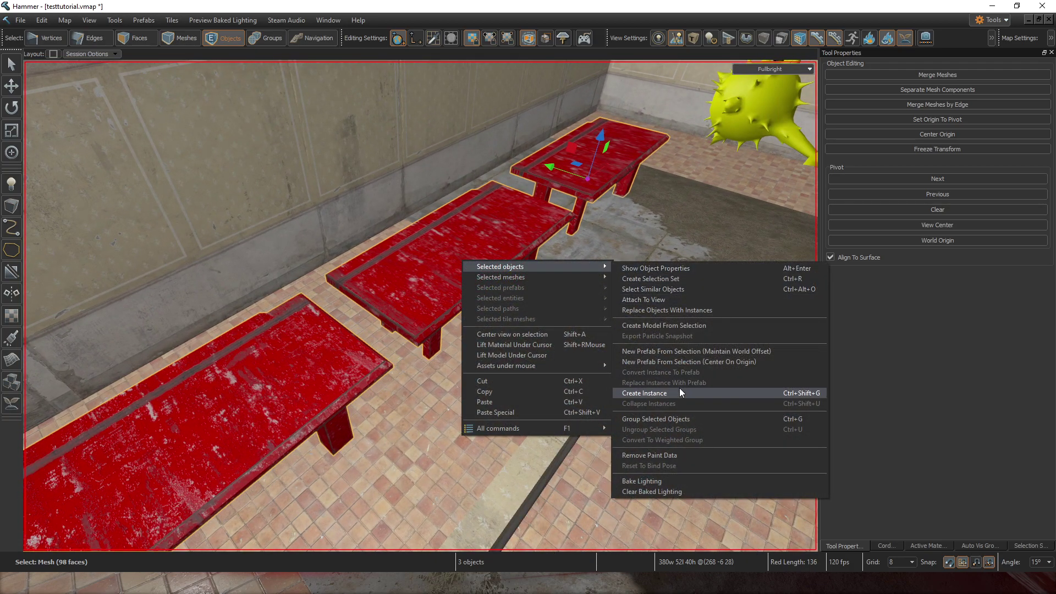
click(679, 392)
Step: Move the table instance about 330 units across the room
right_drag(549, 326, 375, 317)
click(463, 348)
drag(335, 306, 588, 321)
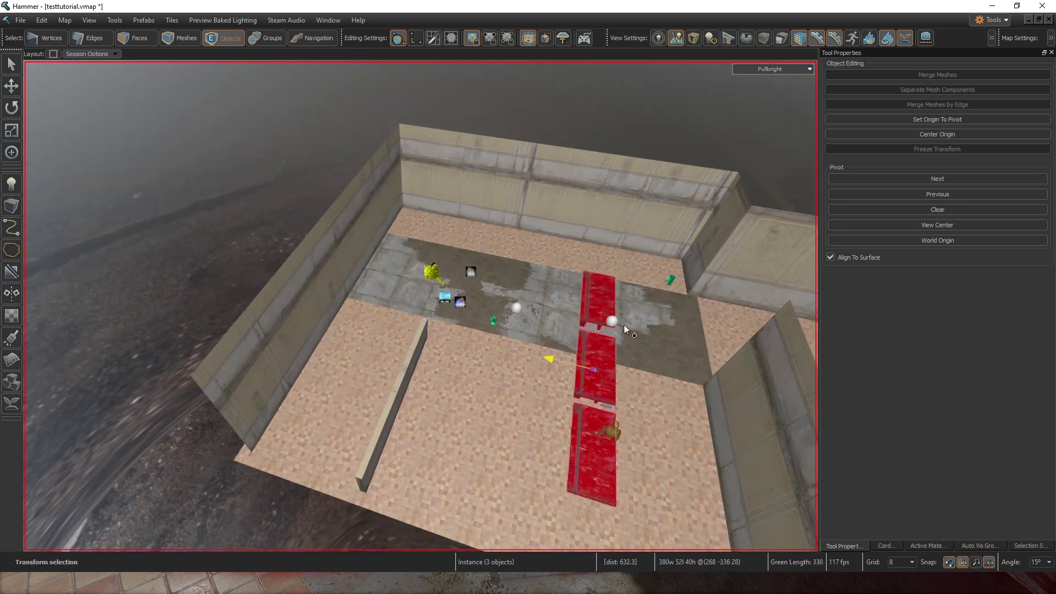
right_drag(576, 321, 605, 352)
Step: Try rotating the table instance, and undo the rotation
key(e)
drag(526, 358, 481, 296)
key(ctrl+z)
Step: Adjust the table instance's position on the floor with the move tool
key(w)
right_drag(481, 295, 413, 320)
key(r)
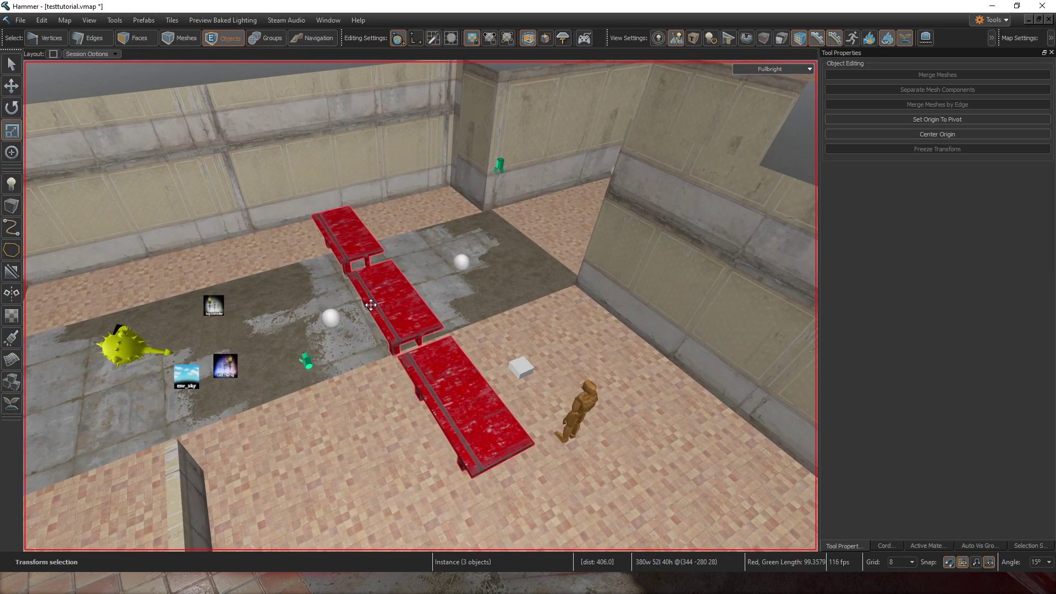
key(t)
key(a)
drag(395, 322, 414, 312)
right_drag(414, 311, 488, 310)
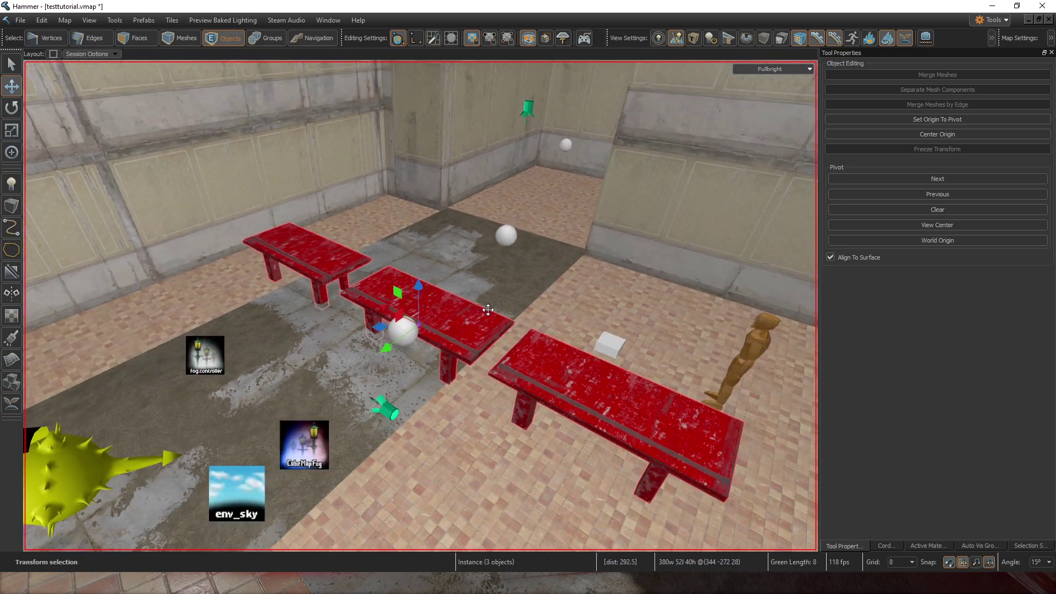
Step: Open the table instance for in-place editing and try selecting objects in the surrounding room
double_click(446, 319)
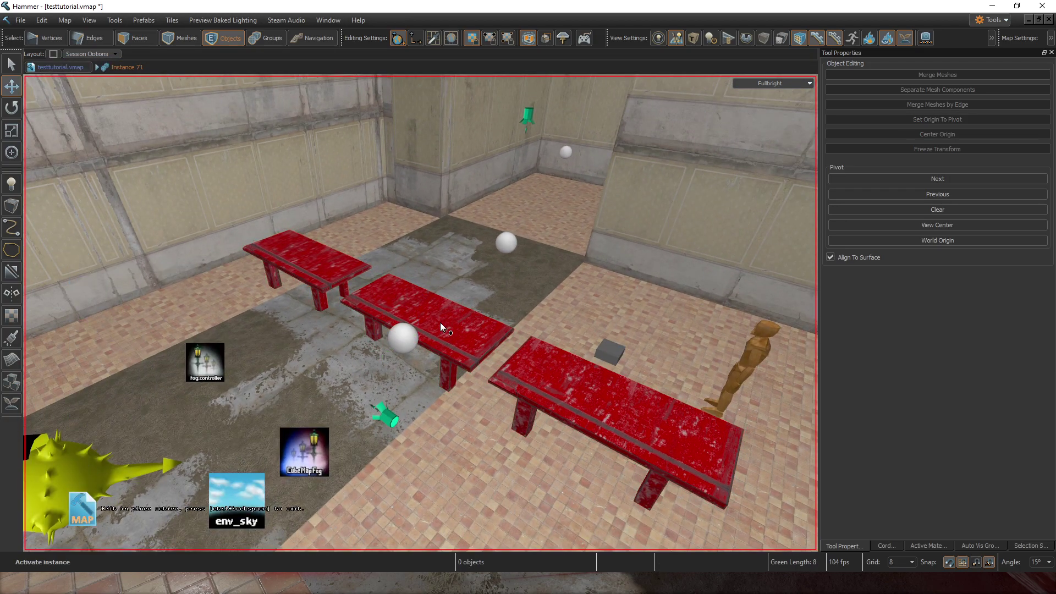
click(440, 323)
right_drag(439, 323, 478, 324)
click(325, 315)
click(359, 157)
drag(359, 156, 381, 160)
right_drag(404, 164, 440, 178)
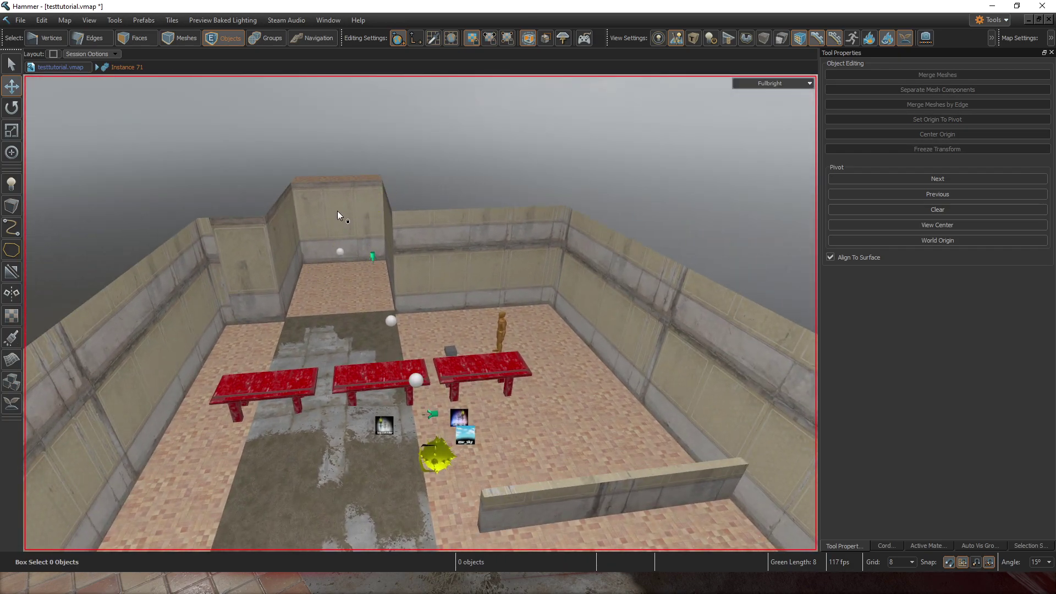
right_drag(345, 213, 336, 211)
key(w)
key(w)
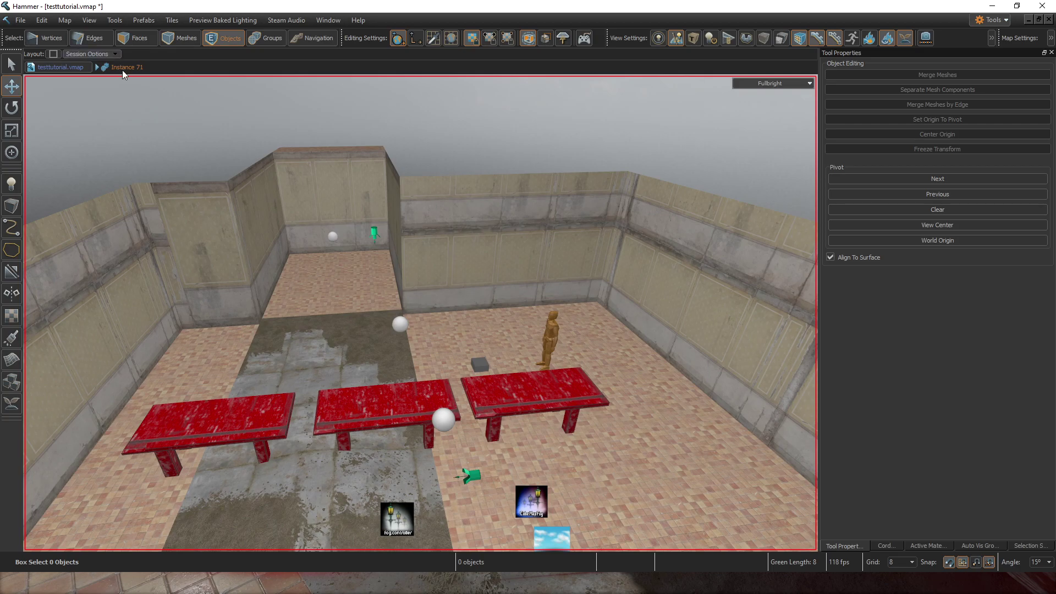
Step: Leave the table instance and return to the top level of the testtutorial map
click(50, 66)
key(w)
key(a)
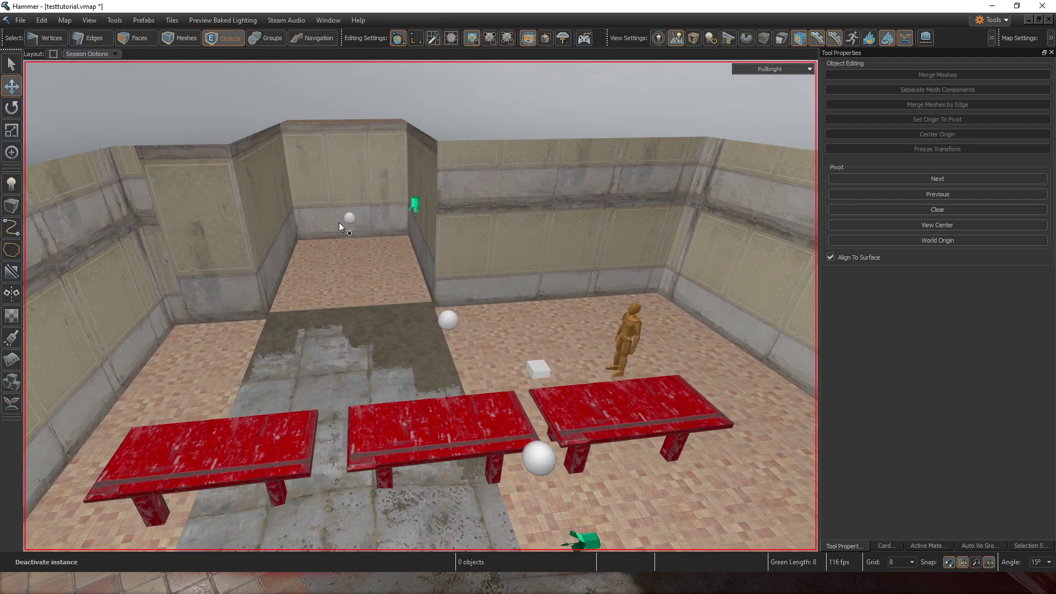
click(351, 218)
key(s)
click(481, 80)
key(w)
Step: Open the table instance for editing again and clear the selection inside it
double_click(321, 422)
click(383, 407)
click(496, 162)
key(s)
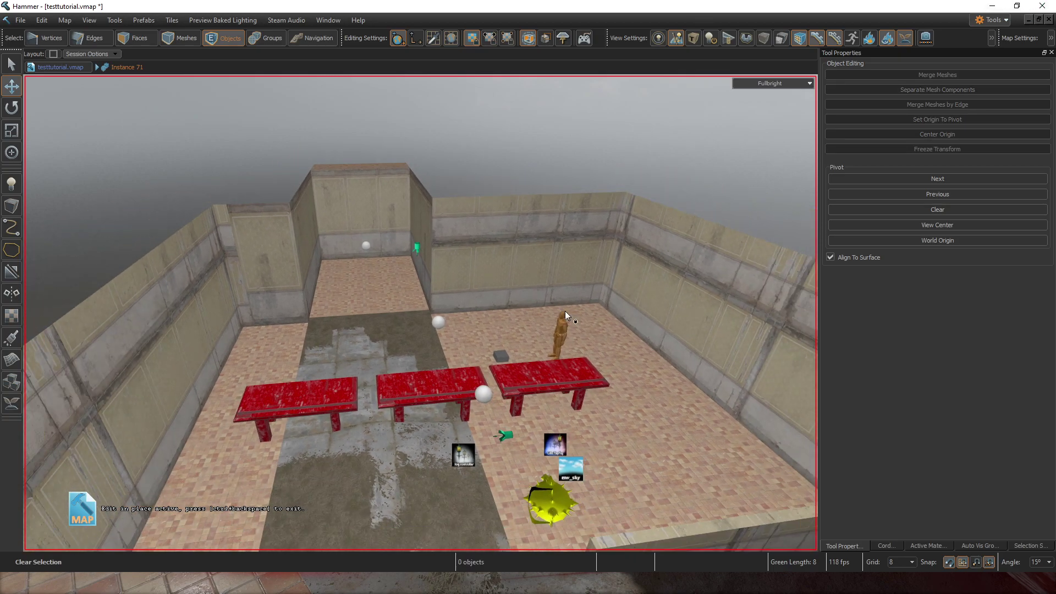
key(w)
Step: Switch back to the a1_intro_world map
click(1028, 20)
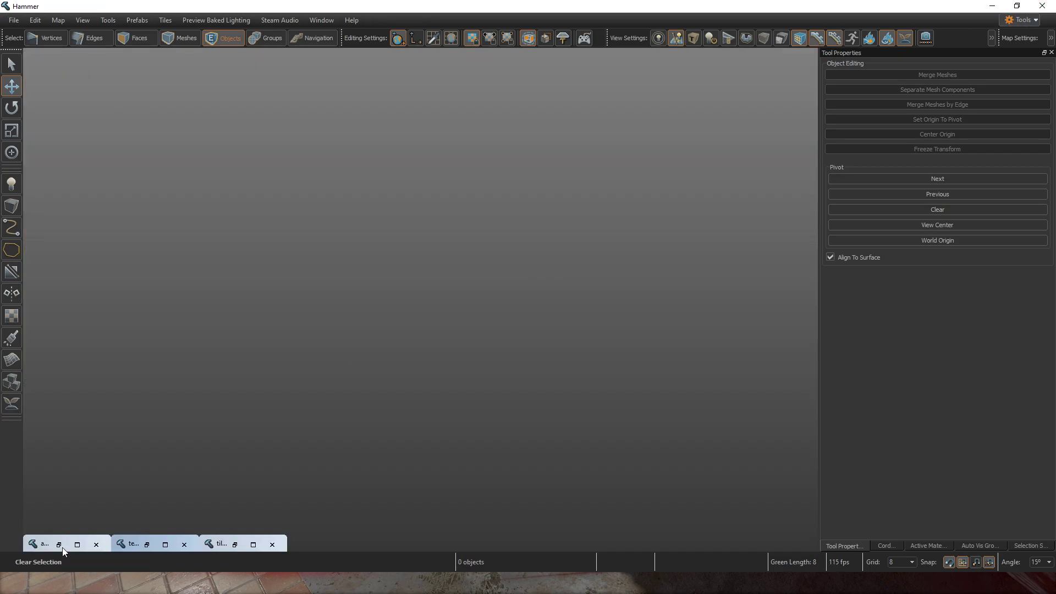
click(77, 544)
key(s)
key(w)
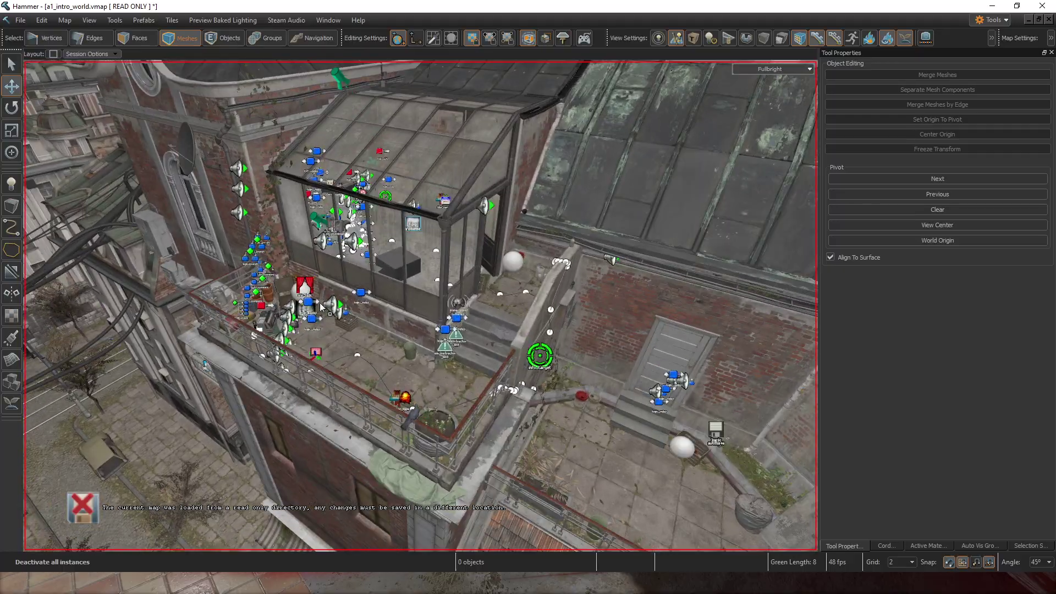
Step: Open the alyx_refuge prefab around the balcony for editing in place
click(322, 308)
key(w)
right_drag(322, 308, 412, 243)
key(w)
double_click(415, 333)
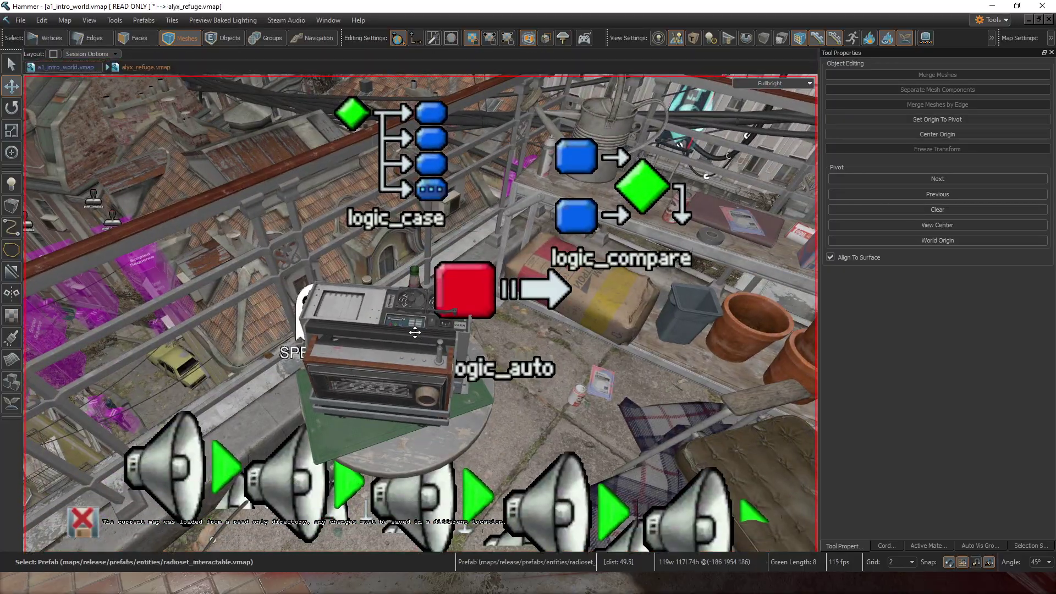
Step: Select the nested radio set prefab and move it about 177 units off the balcony, out over the street
click(415, 332)
click(379, 375)
key(s)
right_drag(380, 375, 532, 350)
drag(482, 333, 201, 291)
key(w)
right_drag(201, 290, 486, 302)
key(a)
right_drag(443, 350, 511, 346)
key(w)
key(a)
Step: Open the nested radioset_interactable prefab to examine its entities, and return to the top-level a1_intro_world map
double_click(512, 318)
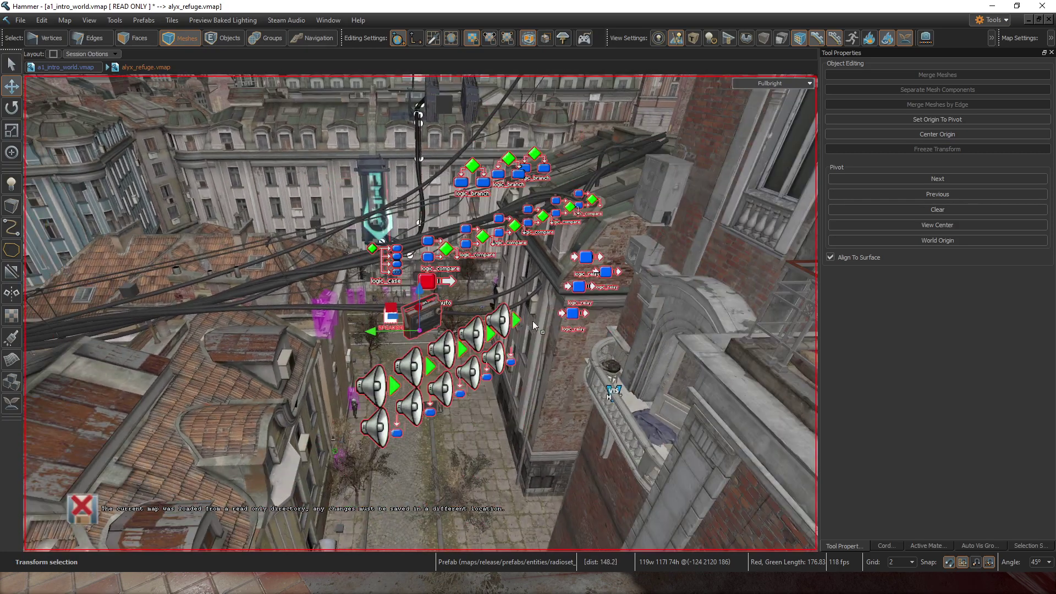
scroll(463, 282, down, 3)
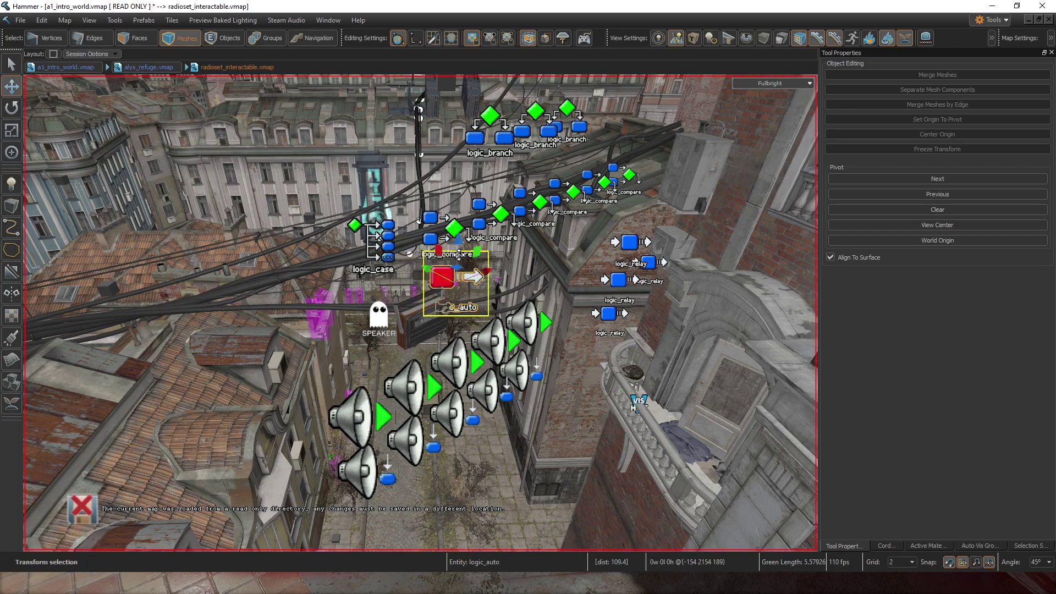
click(91, 71)
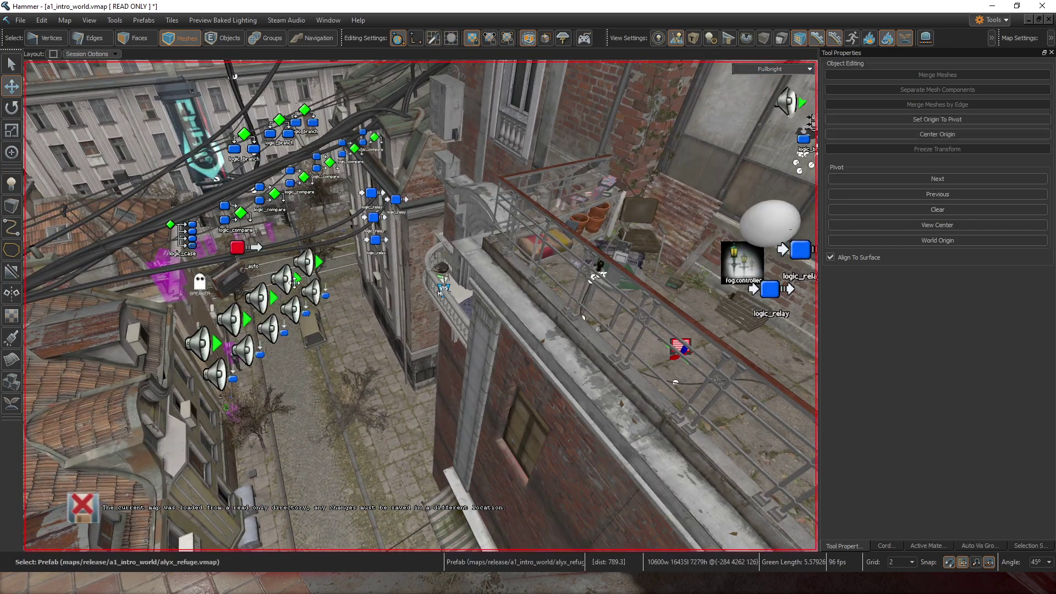
Step: Examine the prefabs that make up the city buildings by selecting them around the a1_intro_world map
right_drag(294, 283, 418, 307)
right_drag(509, 280, 414, 298)
double_click(407, 316)
click(408, 316)
right_drag(354, 199, 436, 275)
key(w)
click(435, 275)
click(404, 220)
right_drag(405, 220, 420, 305)
click(462, 257)
click(432, 262)
Step: Try moving a building prefab, and undo the move
mouse_move(431, 263)
right_down()
mouse_move(420, 306)
mouse_move(416, 261)
right_up()
key(w)
key(s)
drag(324, 313, 371, 254)
key(ctrl+z)
Step: Select the safe_house_exterior building prefab
right_drag(349, 354, 326, 304)
key(w)
key(s)
click(420, 306)
key(w)
Step: Start importing a prefab and browse to the Half-Life Alyx content folder hlvr/maps/release/prefabs
click(144, 21)
click(160, 77)
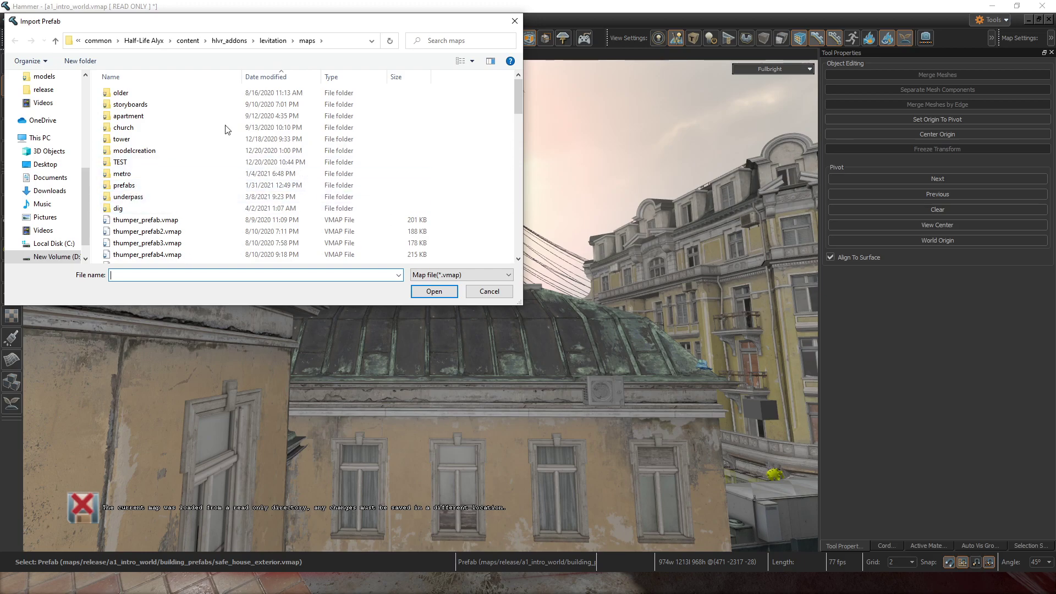
click(188, 40)
double_click(145, 115)
double_click(135, 104)
double_click(123, 104)
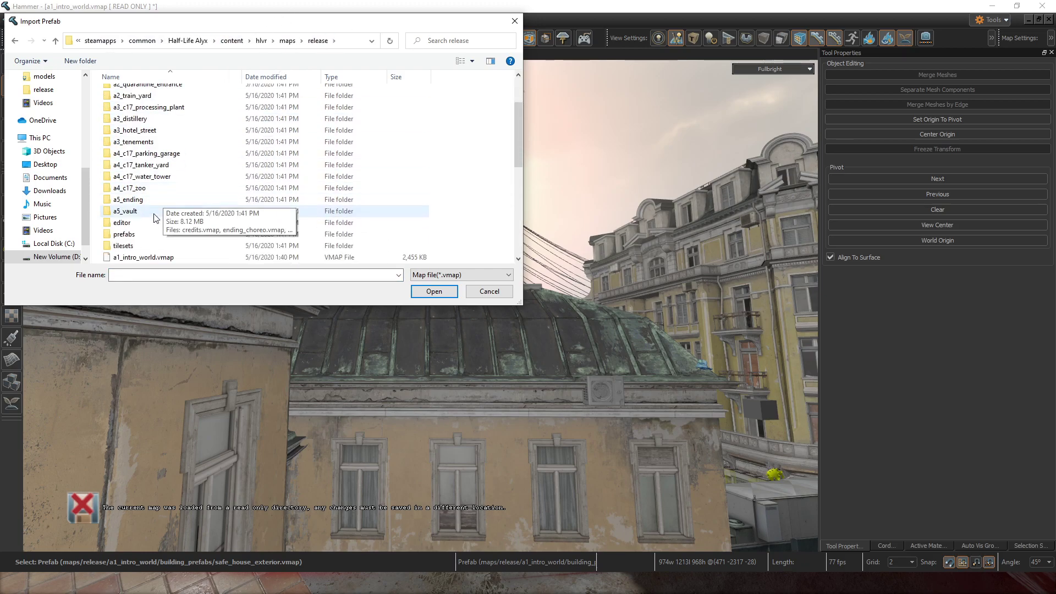
double_click(135, 219)
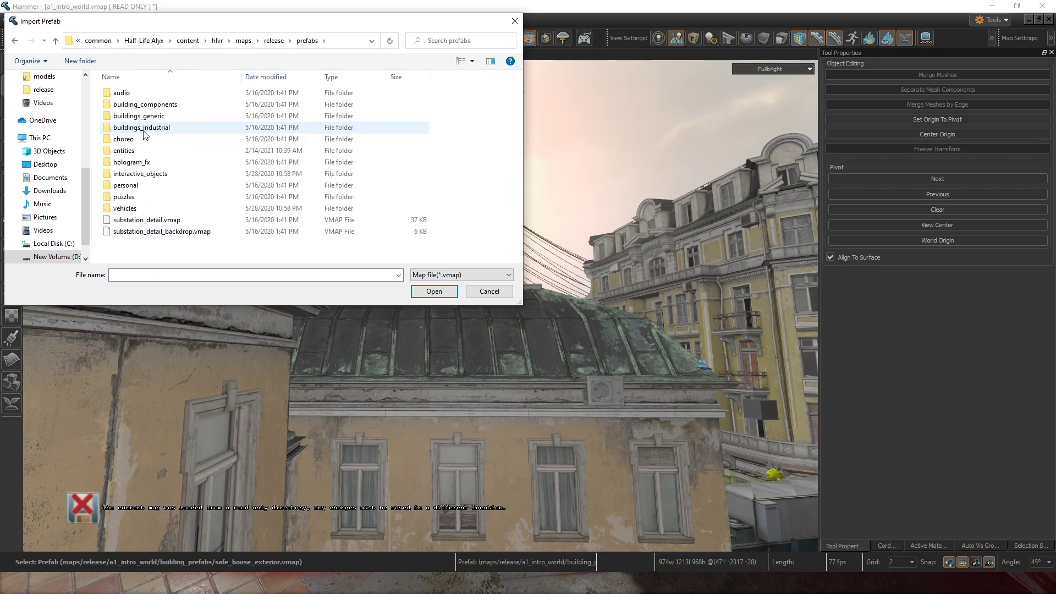
Step: Import the antique_globe01a.vmap prefab from the interactive_objects folder
double_click(125, 185)
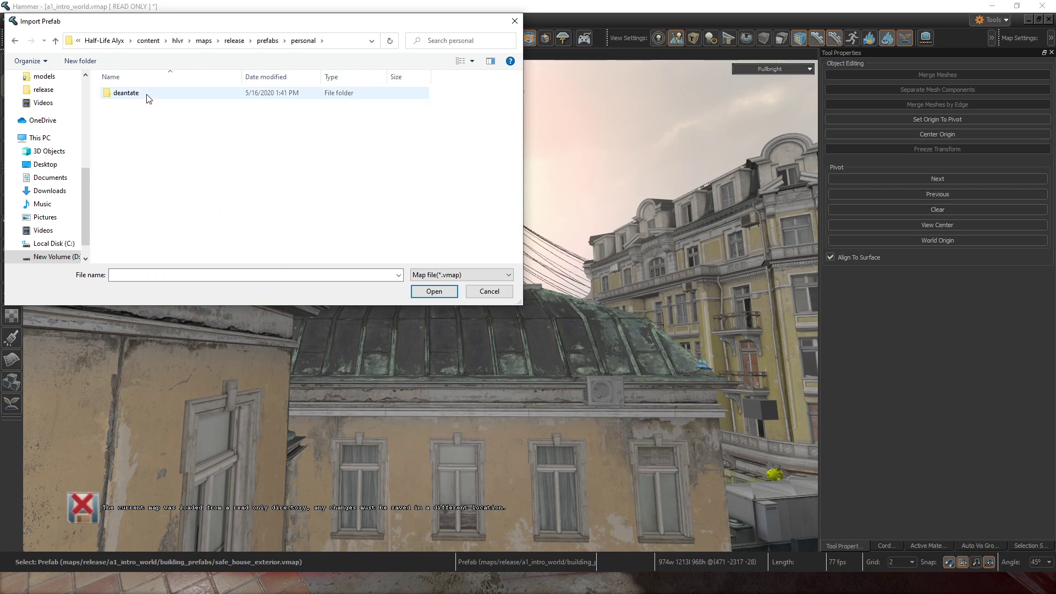
click(264, 42)
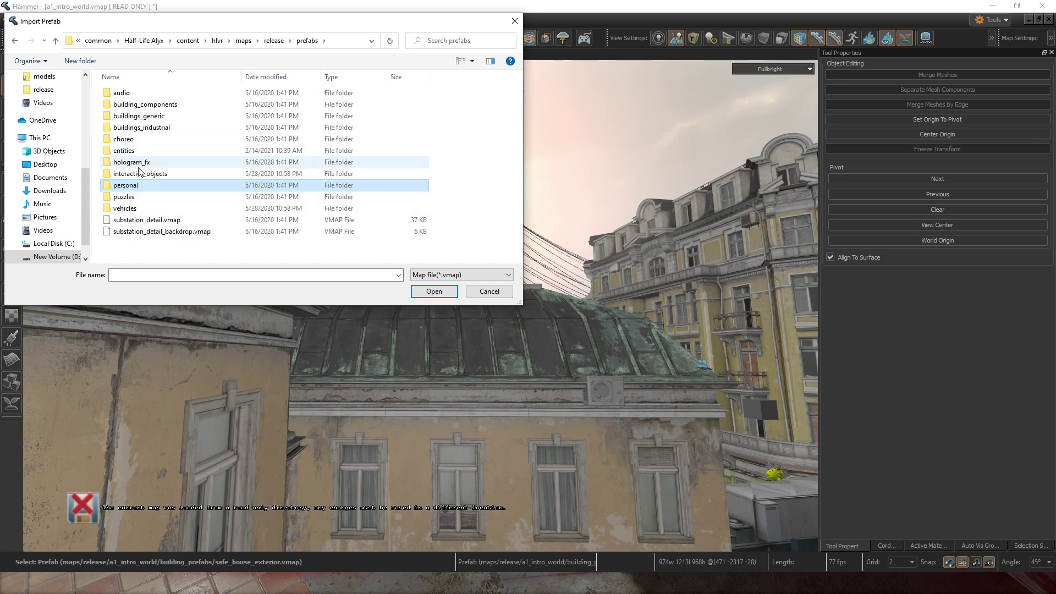
double_click(140, 174)
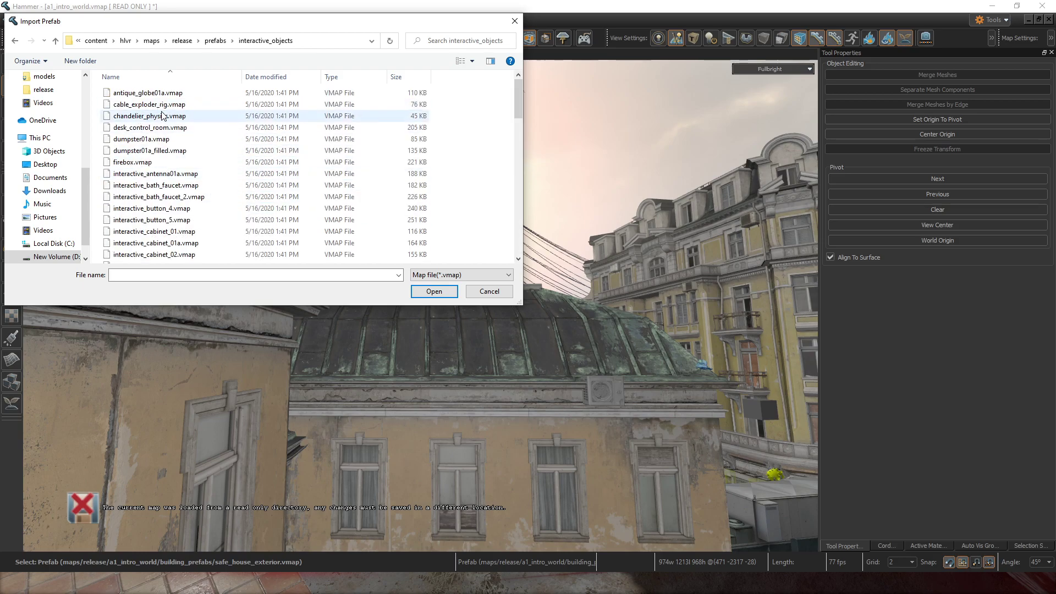
double_click(147, 93)
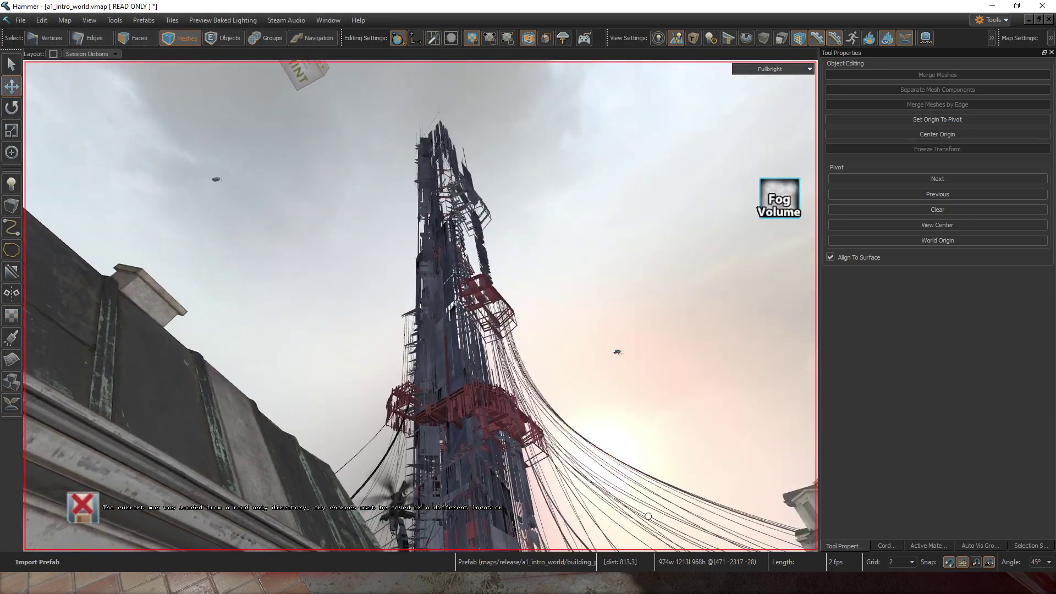
Step: Go to the coordinates 0 0 0 to reach the imported globe at the map origin
right_drag(420, 305, 420, 305)
key(w)
right_drag(421, 232, 420, 305)
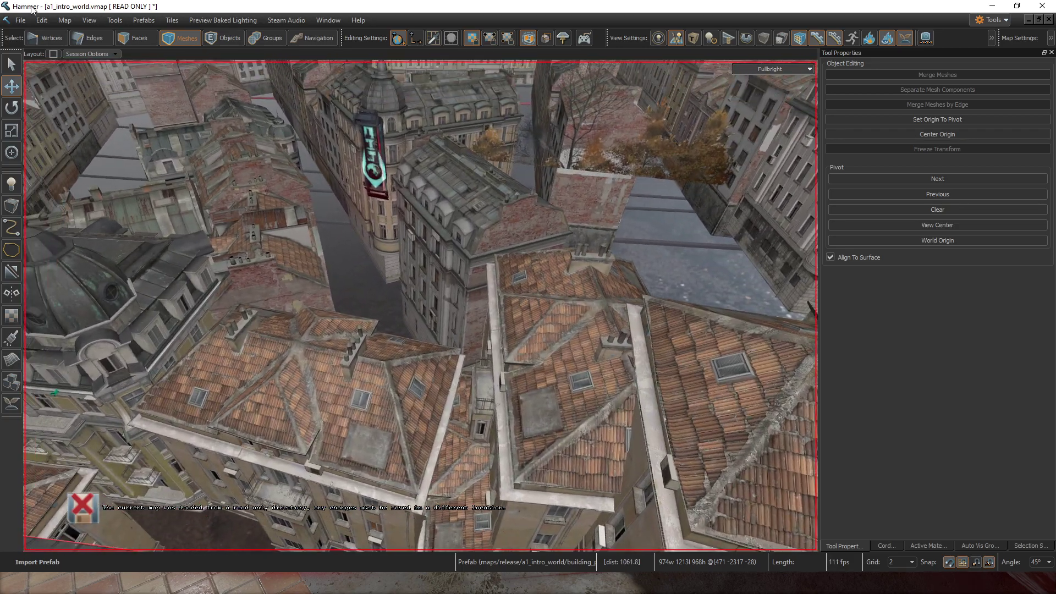
click(64, 20)
mouse_move(44, 22)
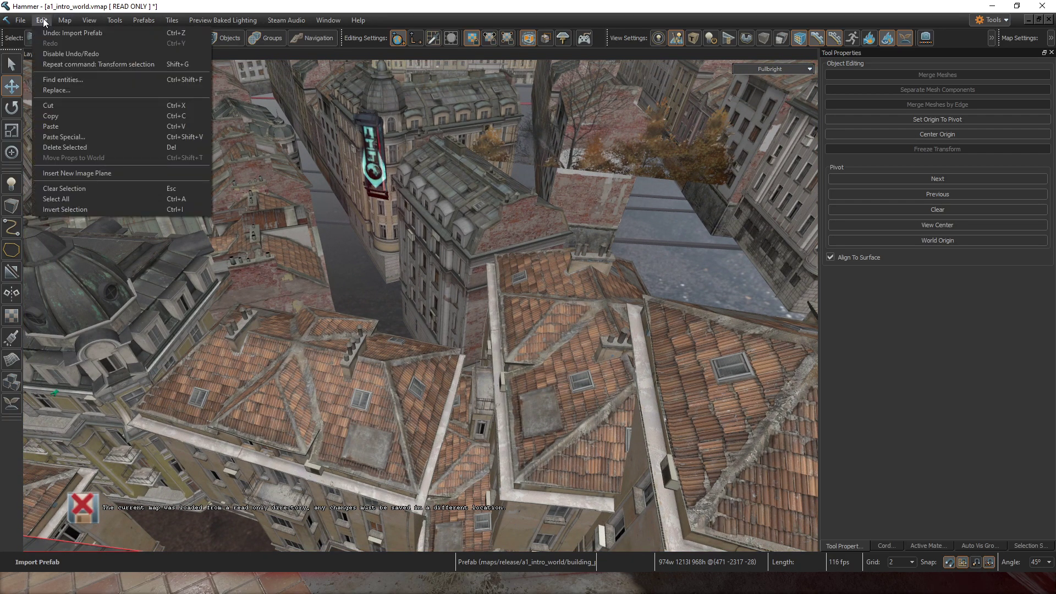
mouse_move(94, 24)
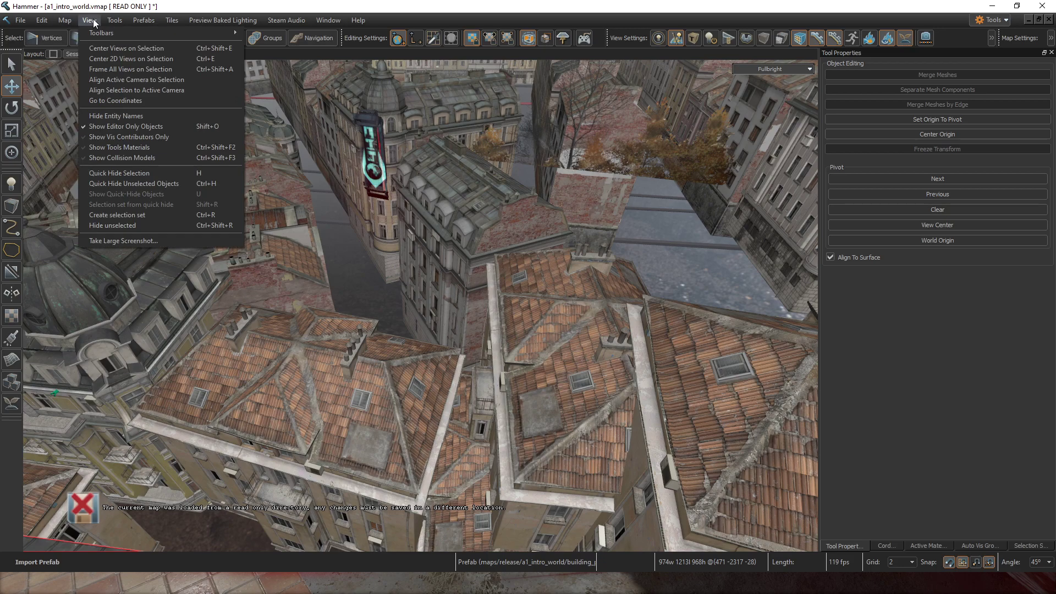
click(114, 99)
text(0 0 0)
key(Return)
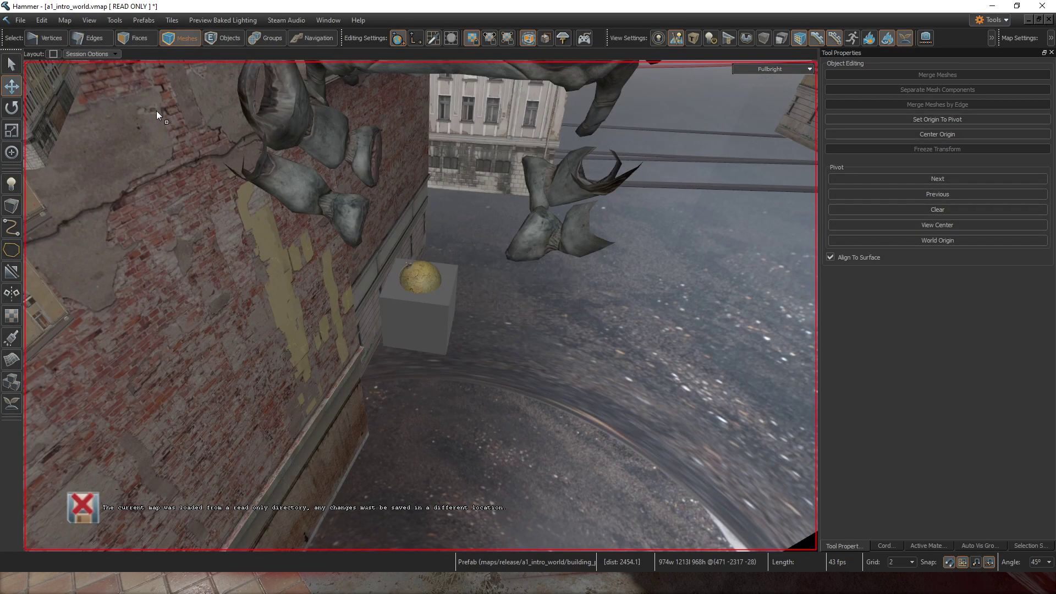
Step: Select the antique globe prefab and move it about 85 units away from the grey block at the origin
scroll(413, 259, up, 1)
click(424, 256)
scroll(459, 300, up, 1)
scroll(441, 319, down, 3)
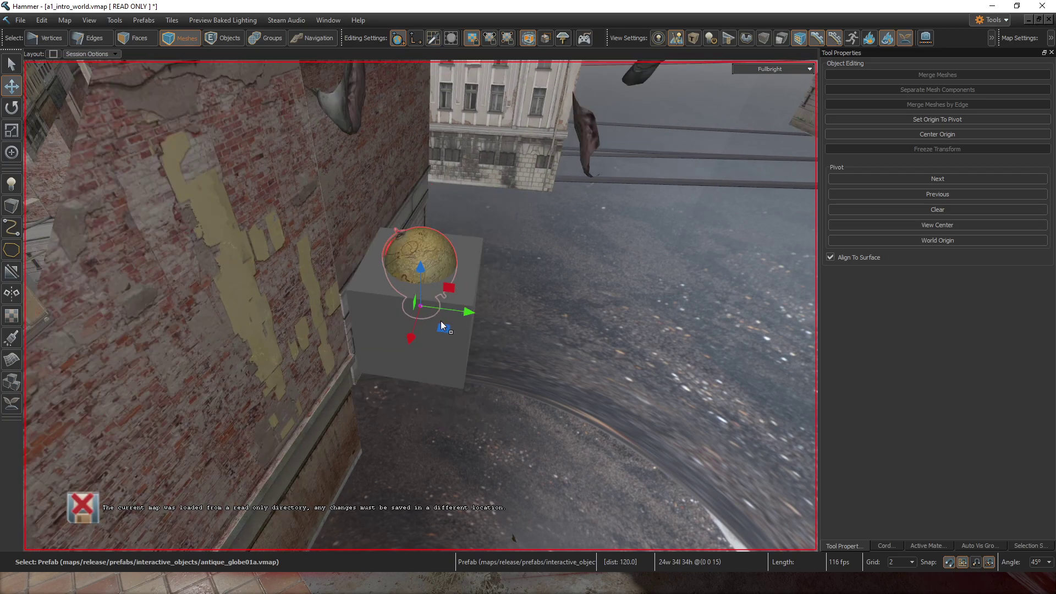
drag(443, 326, 594, 359)
key(z)
key(w)
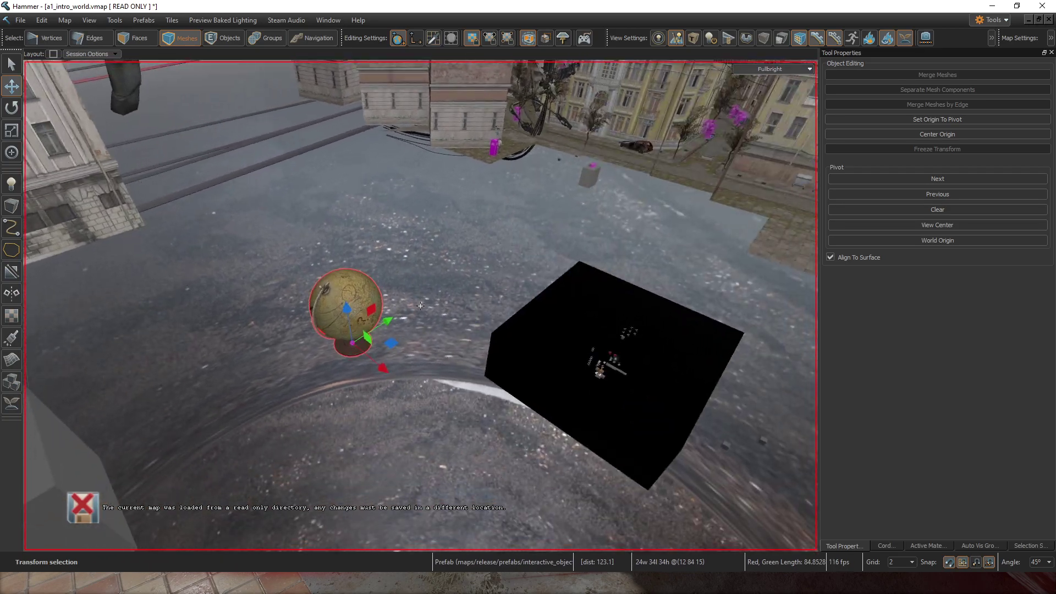
Step: Replace the globe prefab's map file with chandelier_physics.vmap from the interactive_objects prefabs
key(z)
right_click(369, 290)
mouse_move(483, 296)
click(547, 300)
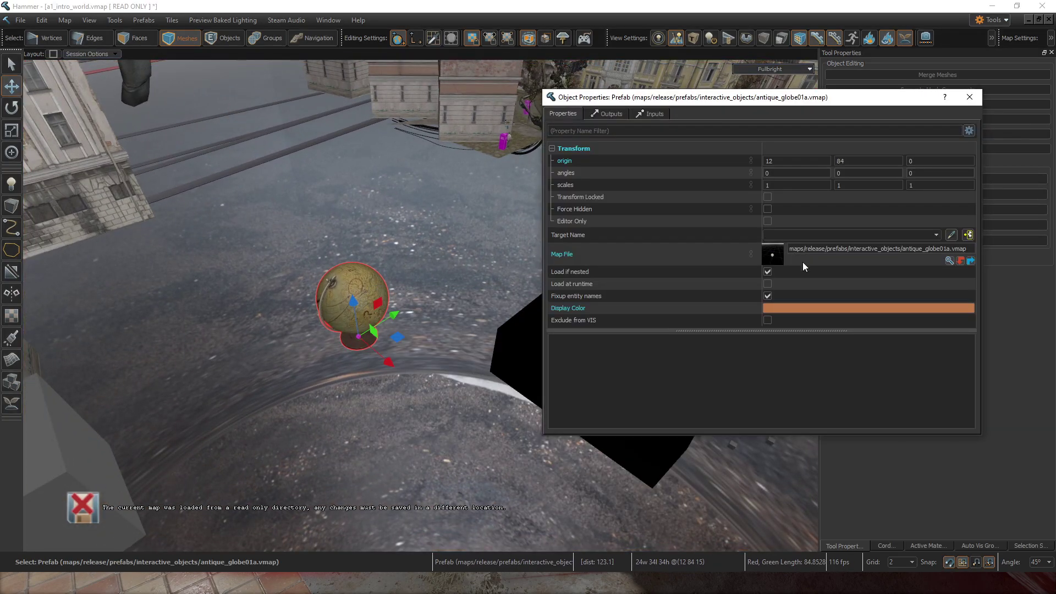
click(949, 261)
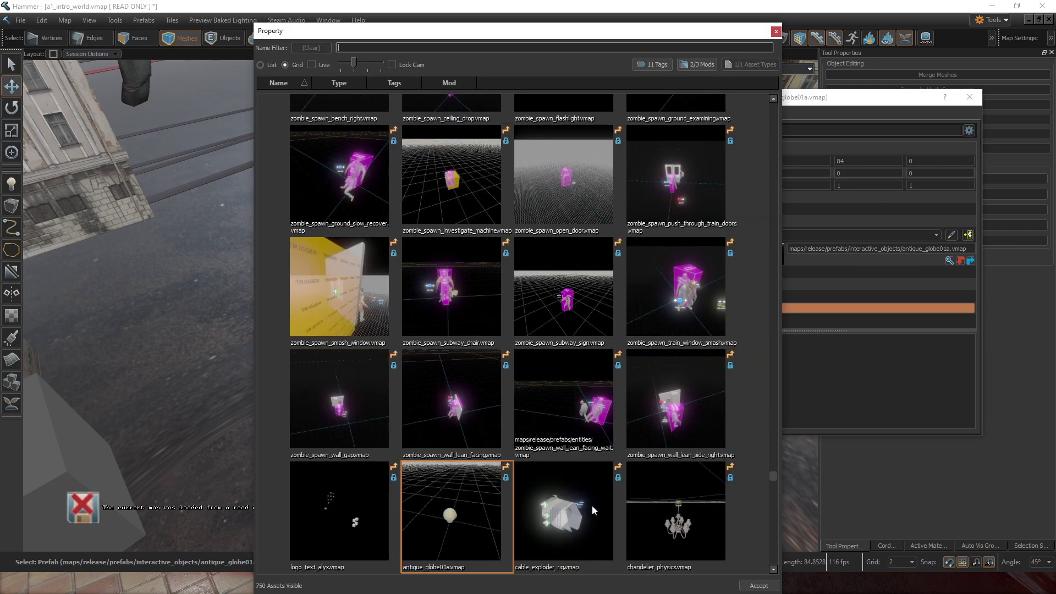
double_click(667, 520)
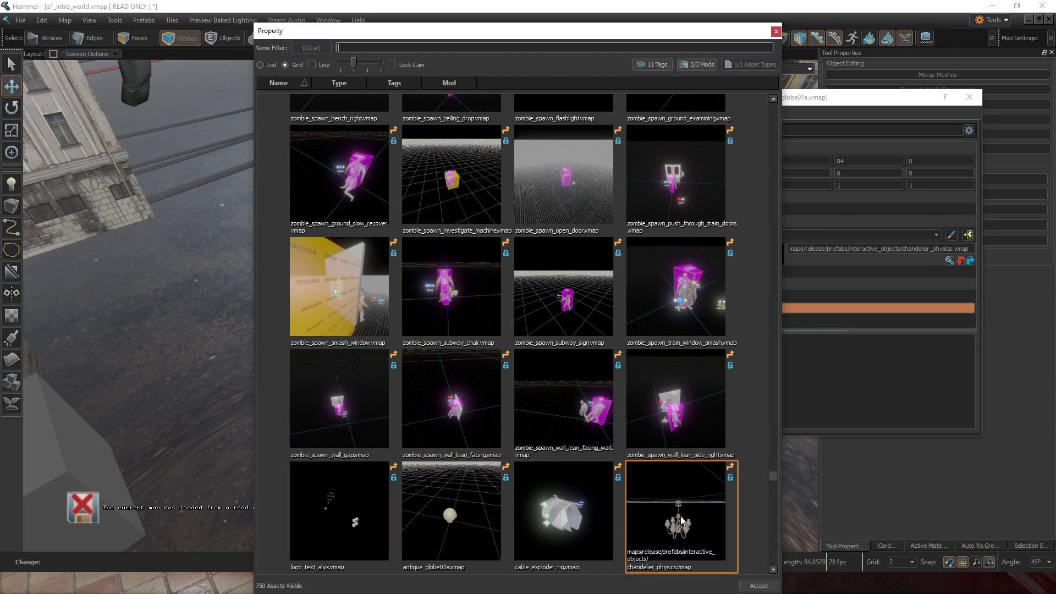
Step: Raise the chandelier prefab 82 units straight up
scroll(421, 306, down, 5)
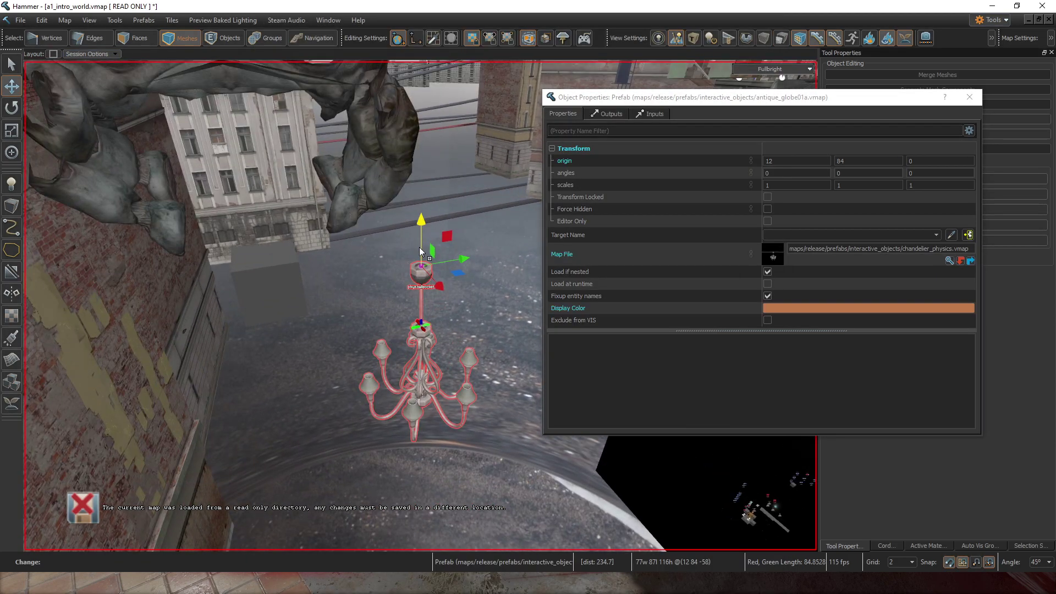
drag(421, 247, 421, 116)
right_drag(420, 117, 482, 317)
scroll(421, 326, down, 5)
scroll(483, 317, up, 3)
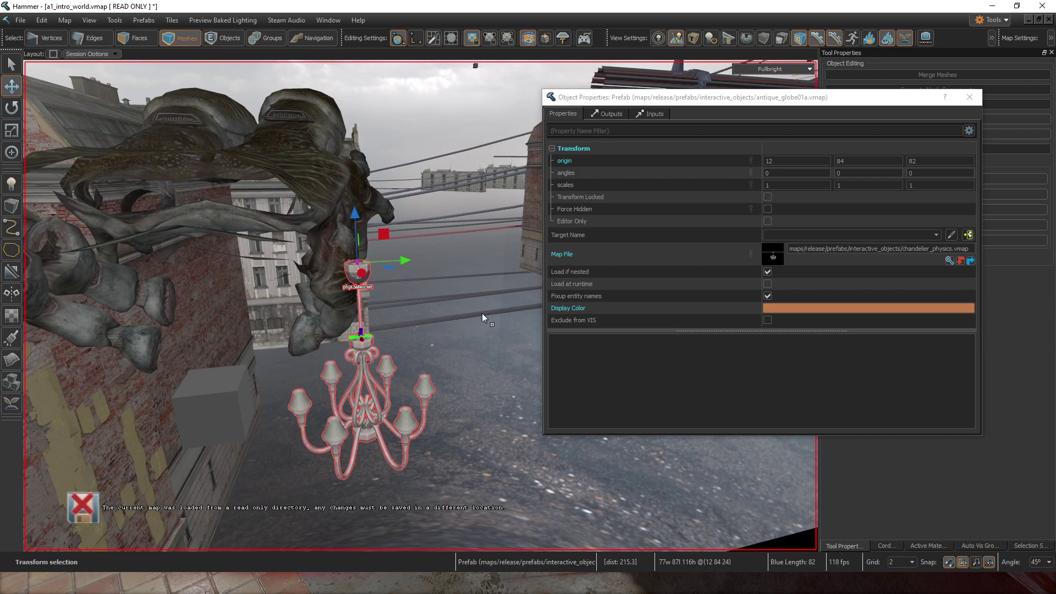
Step: Collapse the chandelier prefab into separate objects and inspect the properties of its body and ceiling mount
right_click(369, 347)
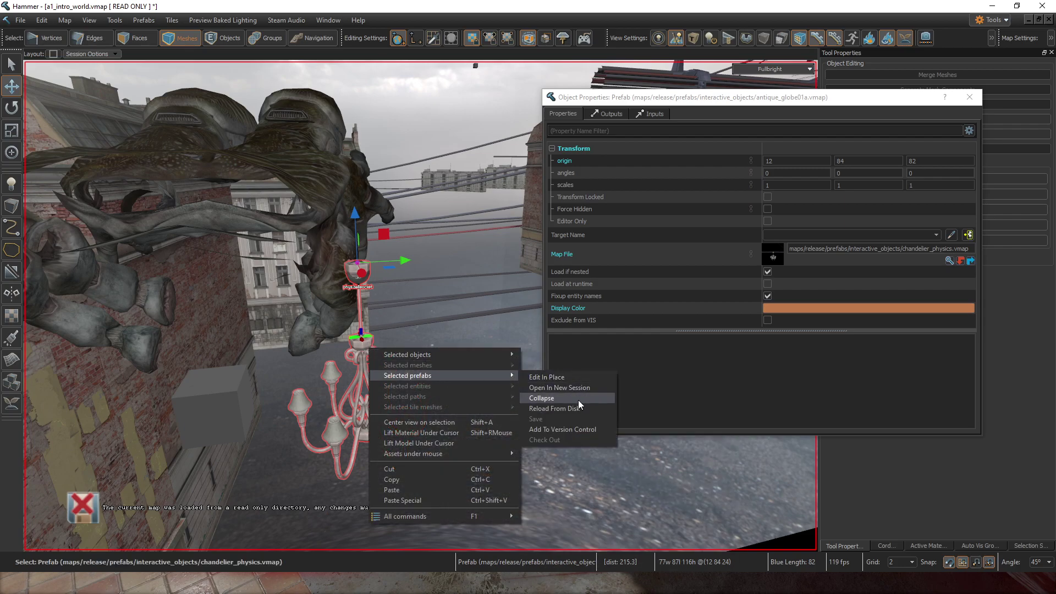
click(534, 398)
click(362, 356)
right_drag(363, 357, 380, 284)
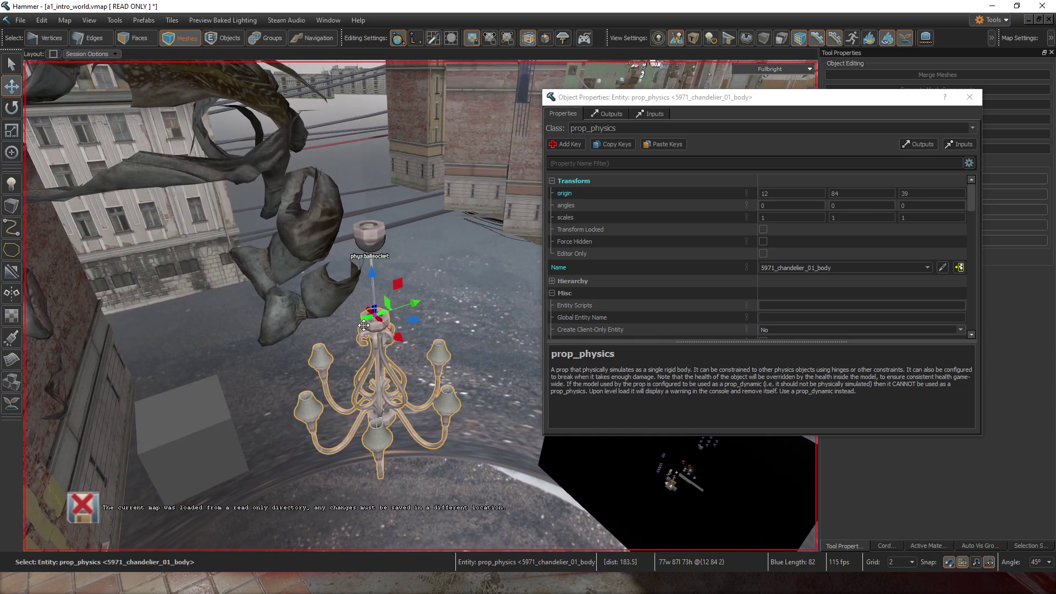
click(375, 232)
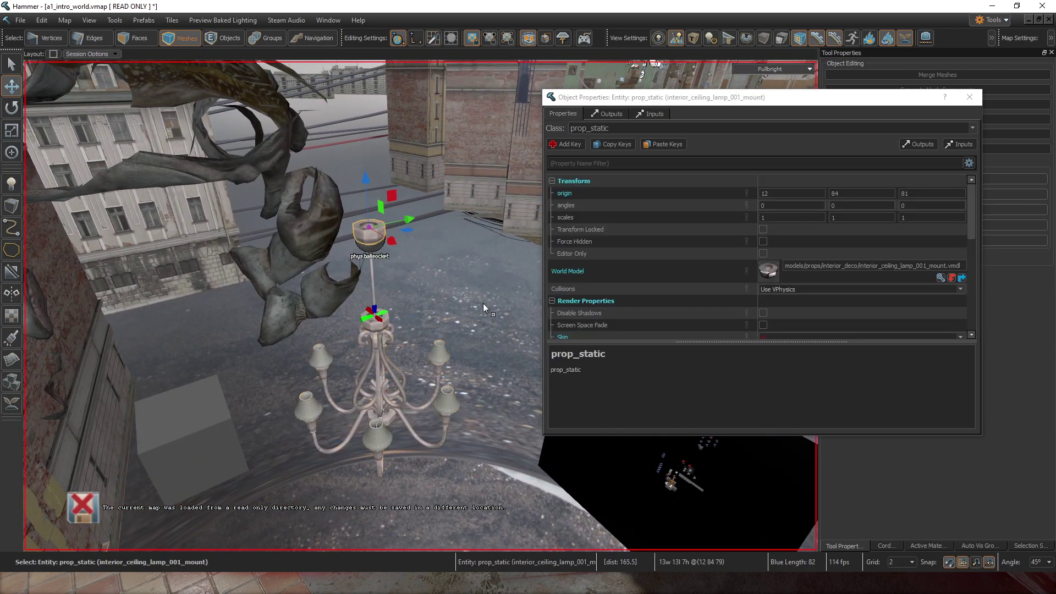
Step: Create an instance from all of the chandelier's parts and close the object properties with nothing selected
drag(483, 303, 415, 189)
drag(559, 359, 392, 347)
right_click(392, 348)
mouse_move(418, 353)
click(562, 478)
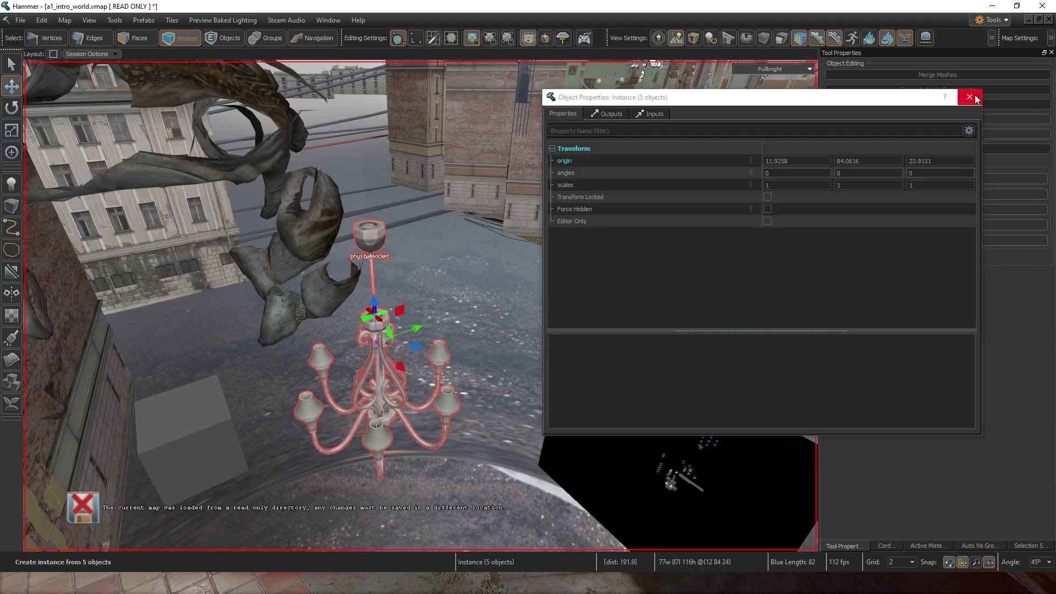
click(970, 97)
key(Escape)
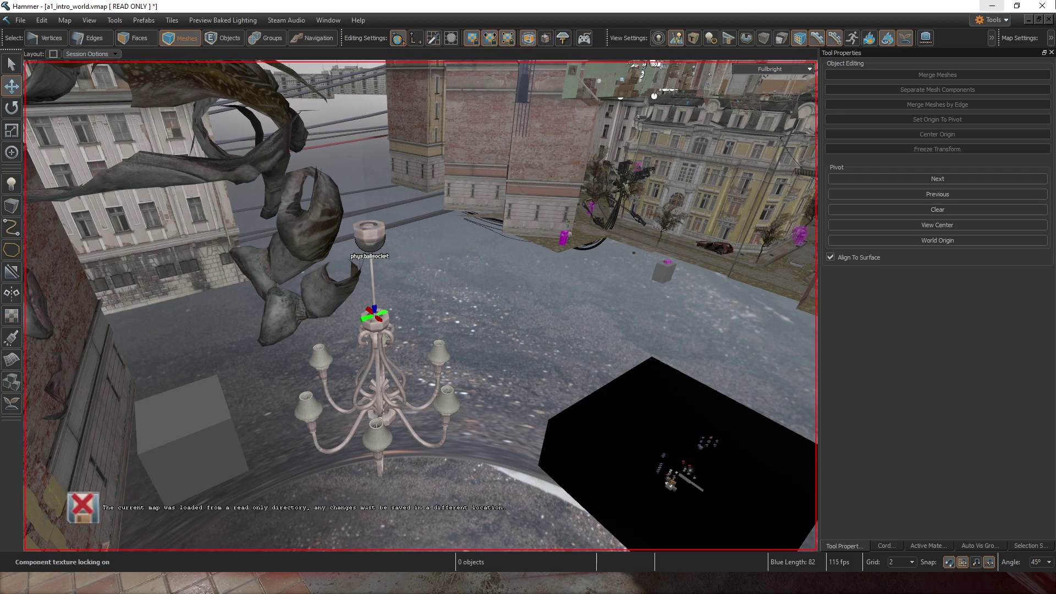
Step: Return to the testtutorial.vmap map and leave the in-place editing of Instance 71
click(1029, 20)
click(169, 546)
right_drag(449, 276, 335, 289)
key(w)
key(3)
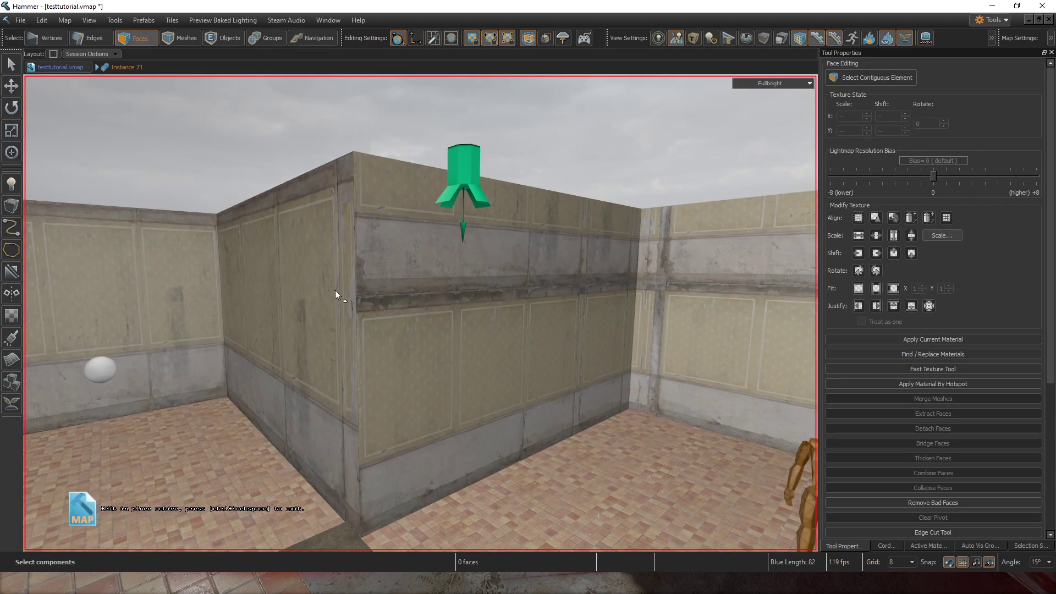
click(71, 68)
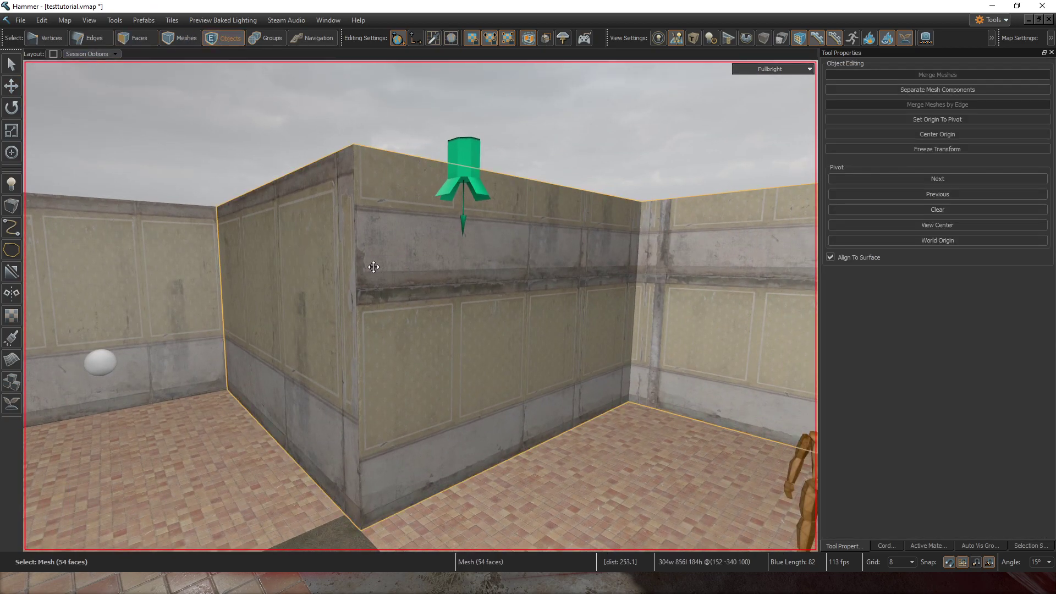
Step: Extend the textured wall by moving its narrow end face 88 units outward into the room
click(362, 289)
right_drag(362, 289, 456, 330)
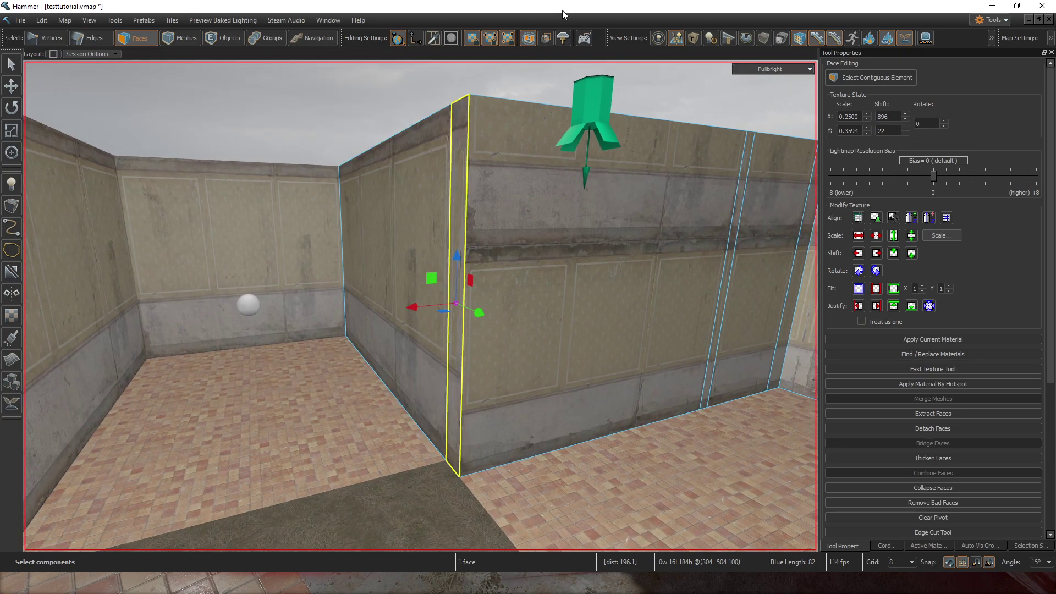
drag(434, 301, 52, 340)
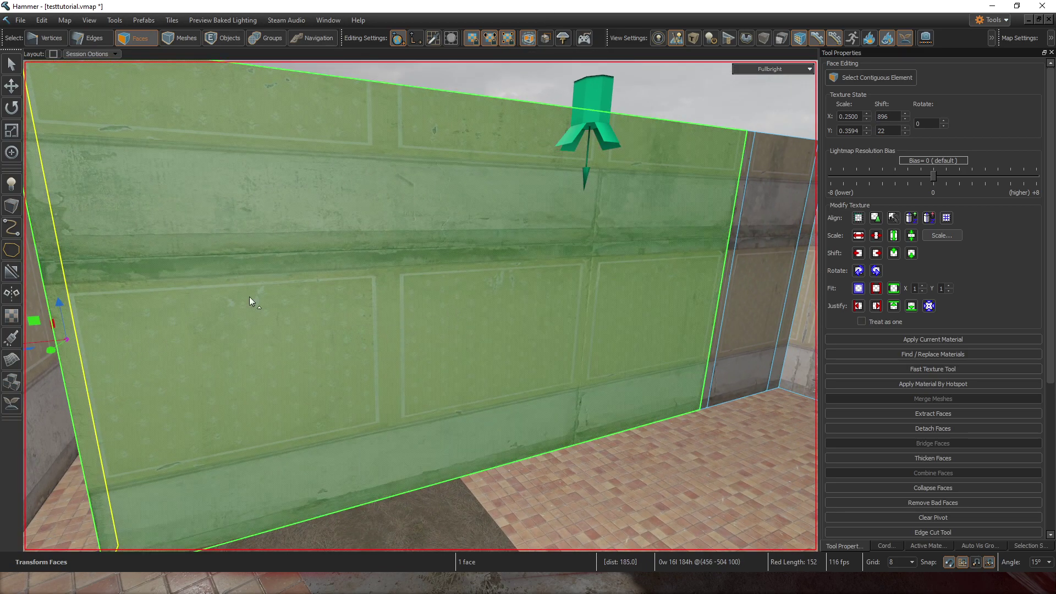
key(ctrl+z)
drag(415, 308, 303, 278)
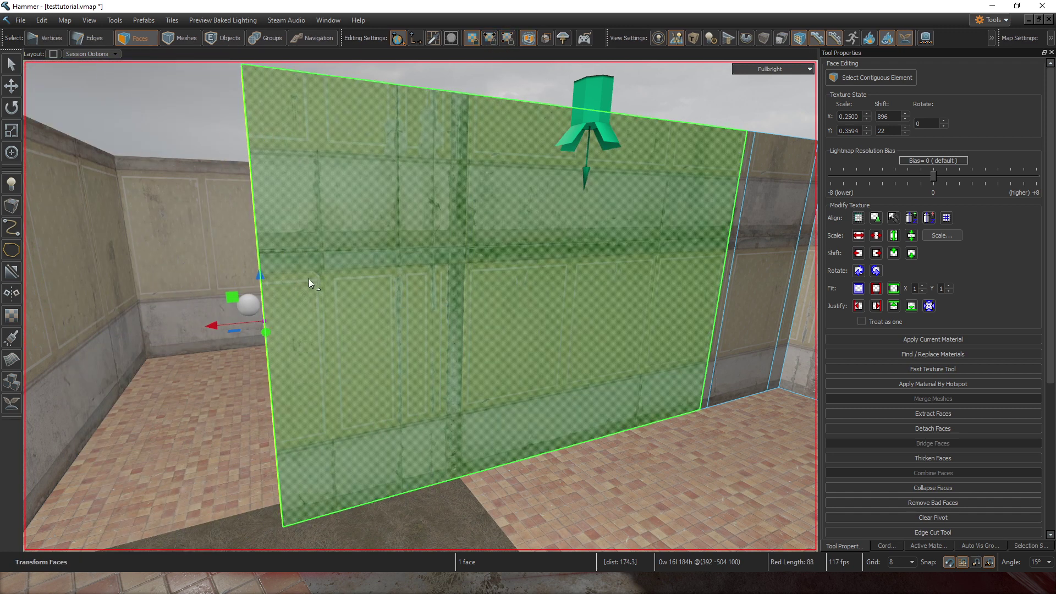
scroll(356, 262, down, 5)
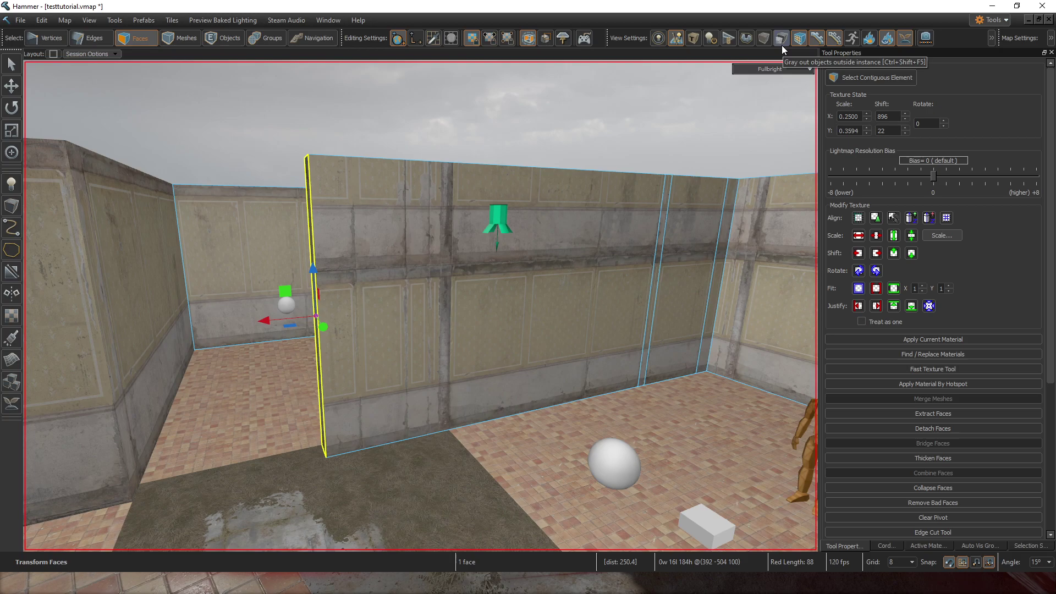
key(alt+Tab)
click(597, 275)
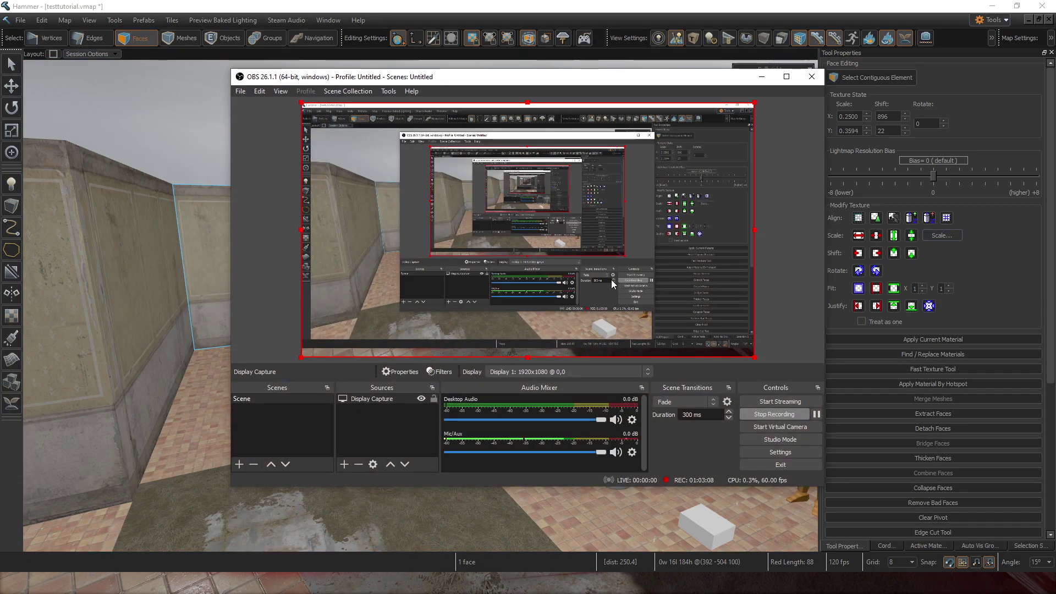